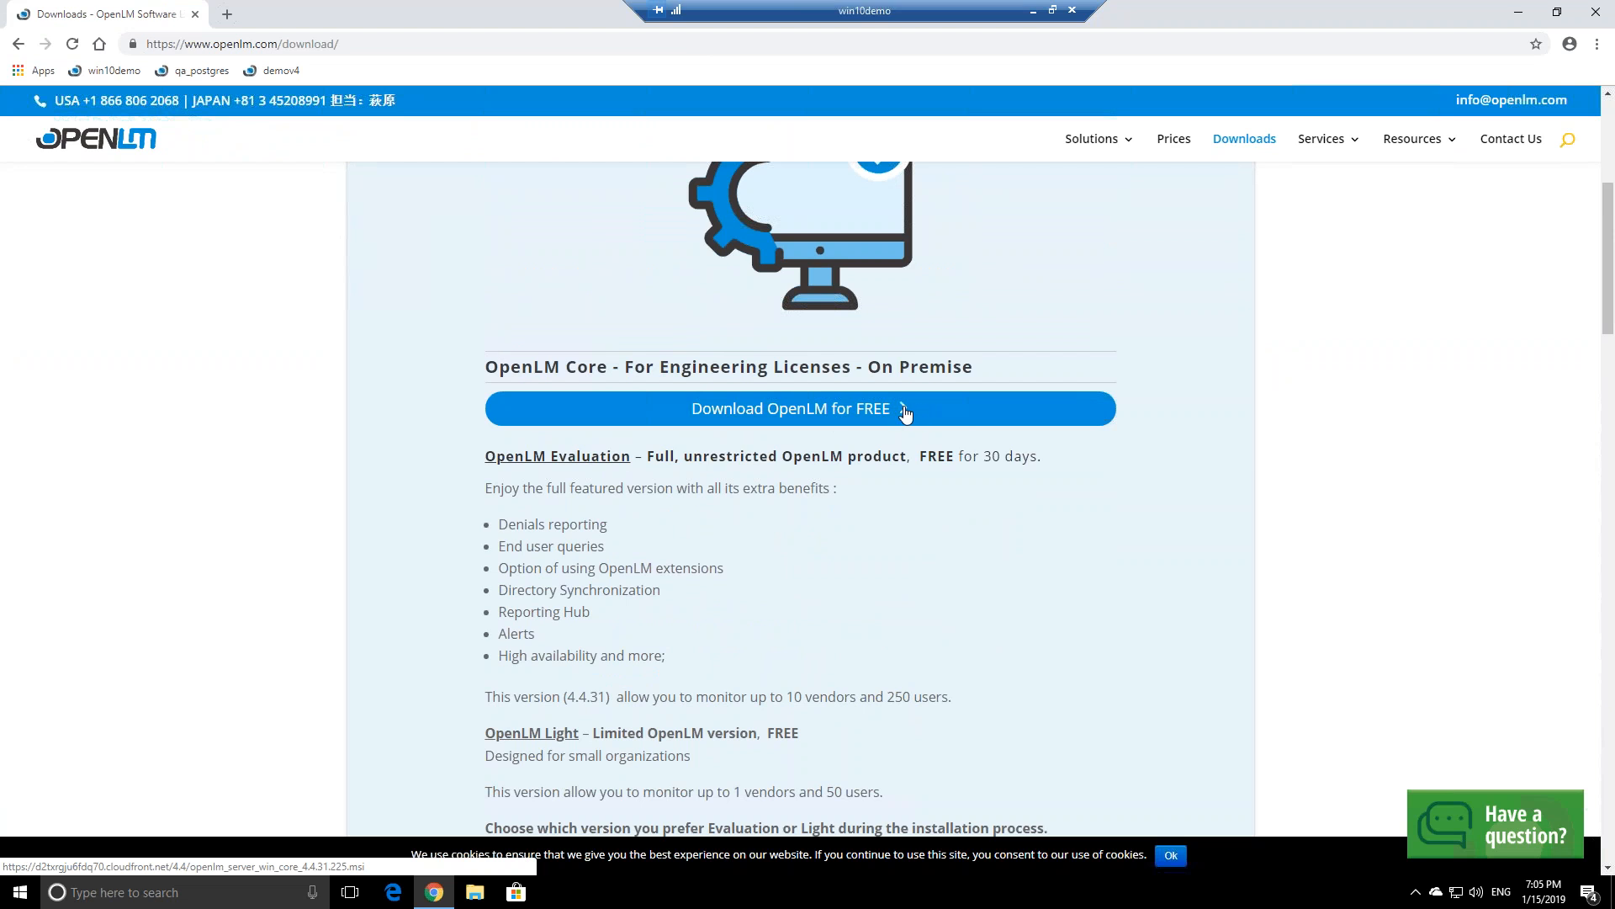
Scroll the OpenLM downloads page to the OpenLM Agent card, highlight its title, then close Chrome
{"action": "scroll", "coordinate": [842, 421], "scroll_direction": "up", "scroll_amount": 1}
{"action": "scroll", "coordinate": [842, 420], "scroll_direction": "up", "scroll_amount": 2}
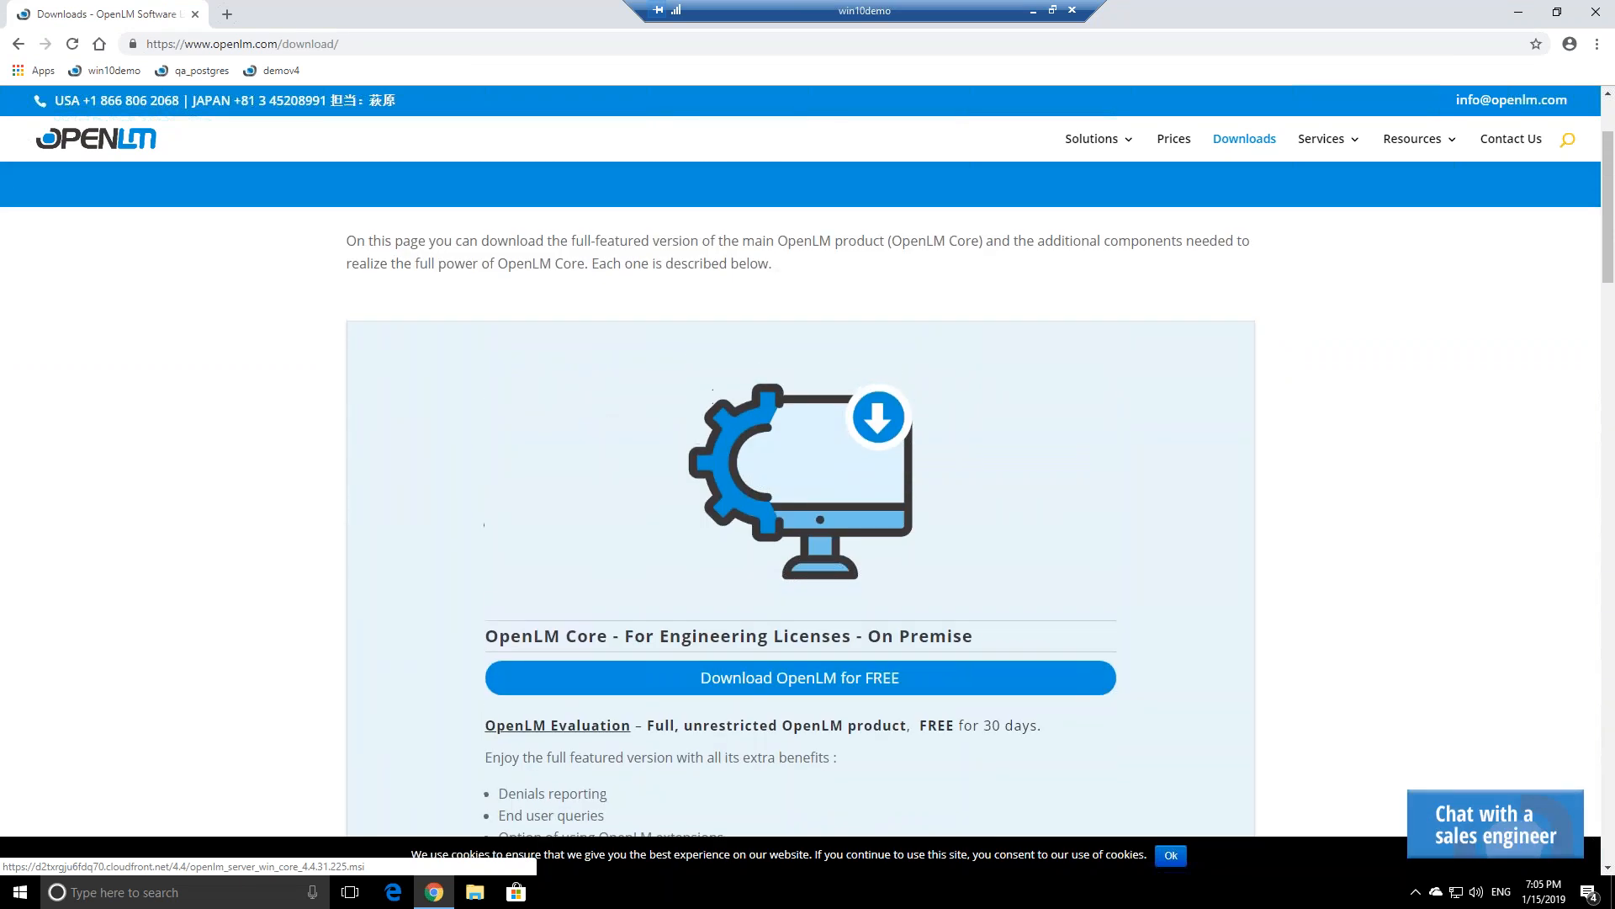
{"action": "scroll", "coordinate": [825, 395], "scroll_direction": "down", "scroll_amount": 15}
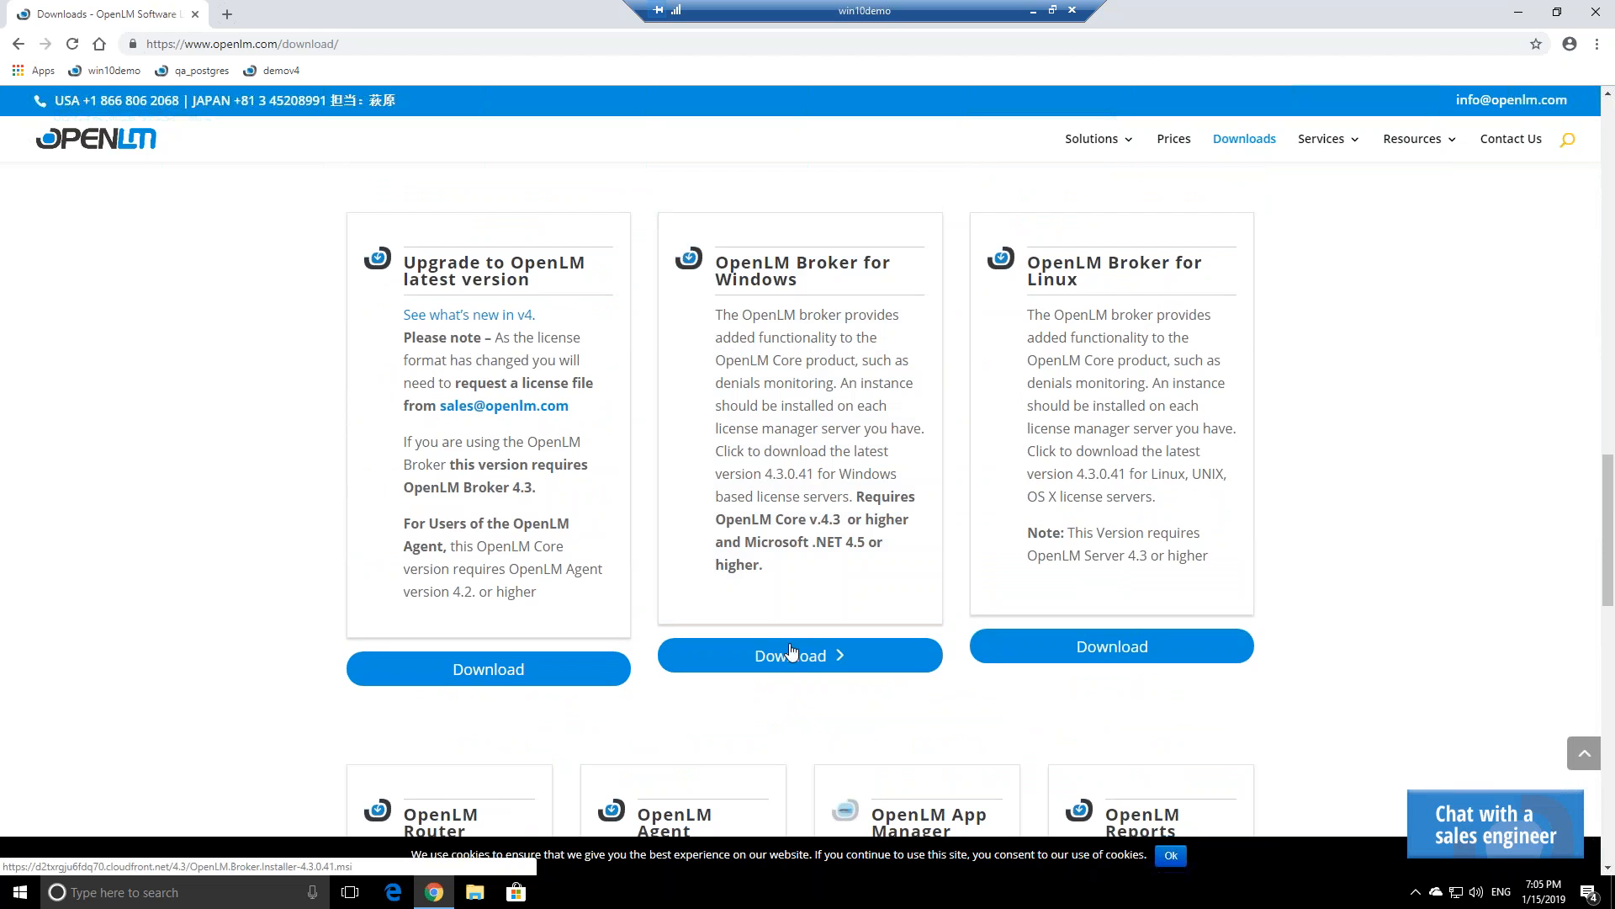
{"action": "scroll", "coordinate": [799, 598], "scroll_direction": "down", "scroll_amount": 3}
{"action": "scroll", "coordinate": [830, 503], "scroll_direction": "up", "scroll_amount": 2}
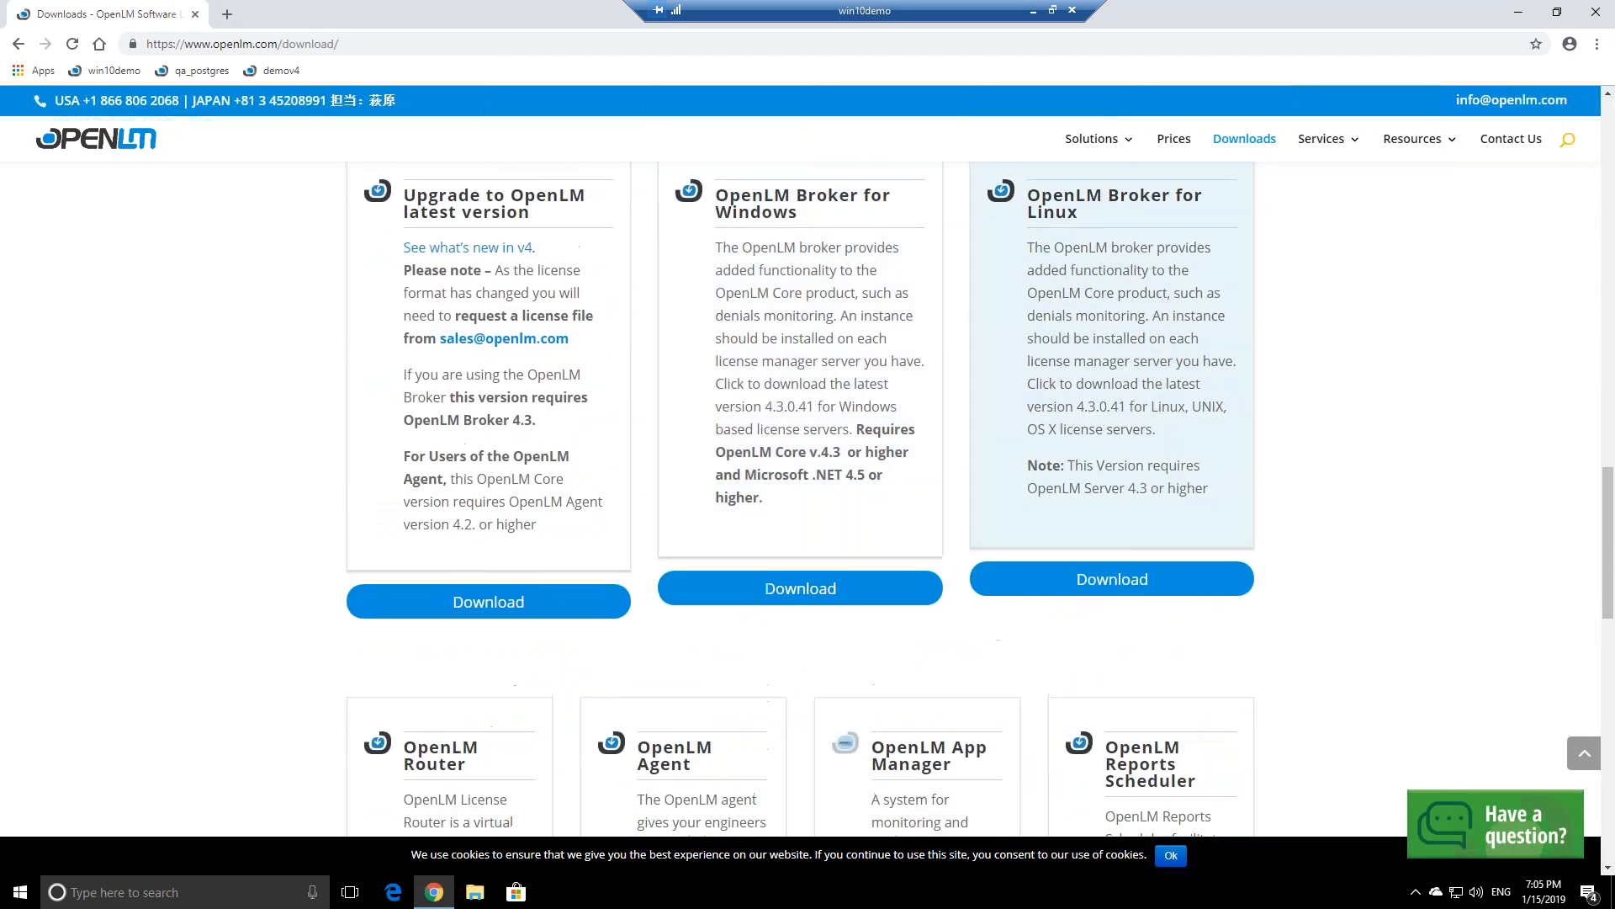
{"action": "scroll", "coordinate": [886, 423], "scroll_direction": "down", "scroll_amount": 5}
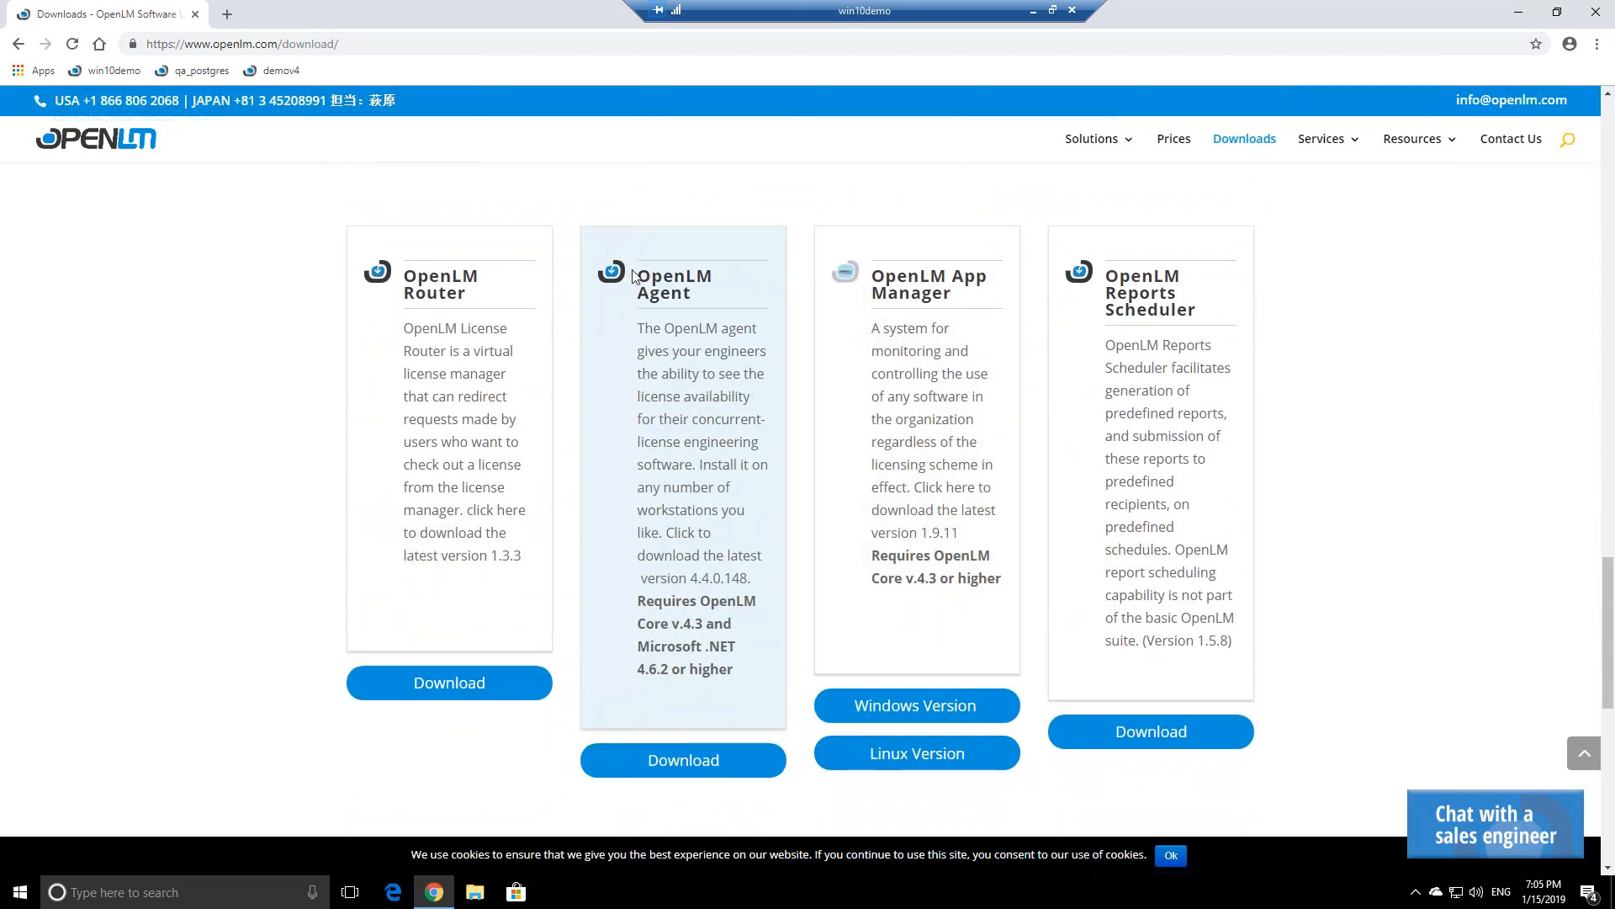
{"action": "left_click_drag", "start_coordinate": [647, 253], "coordinate": [692, 295]}
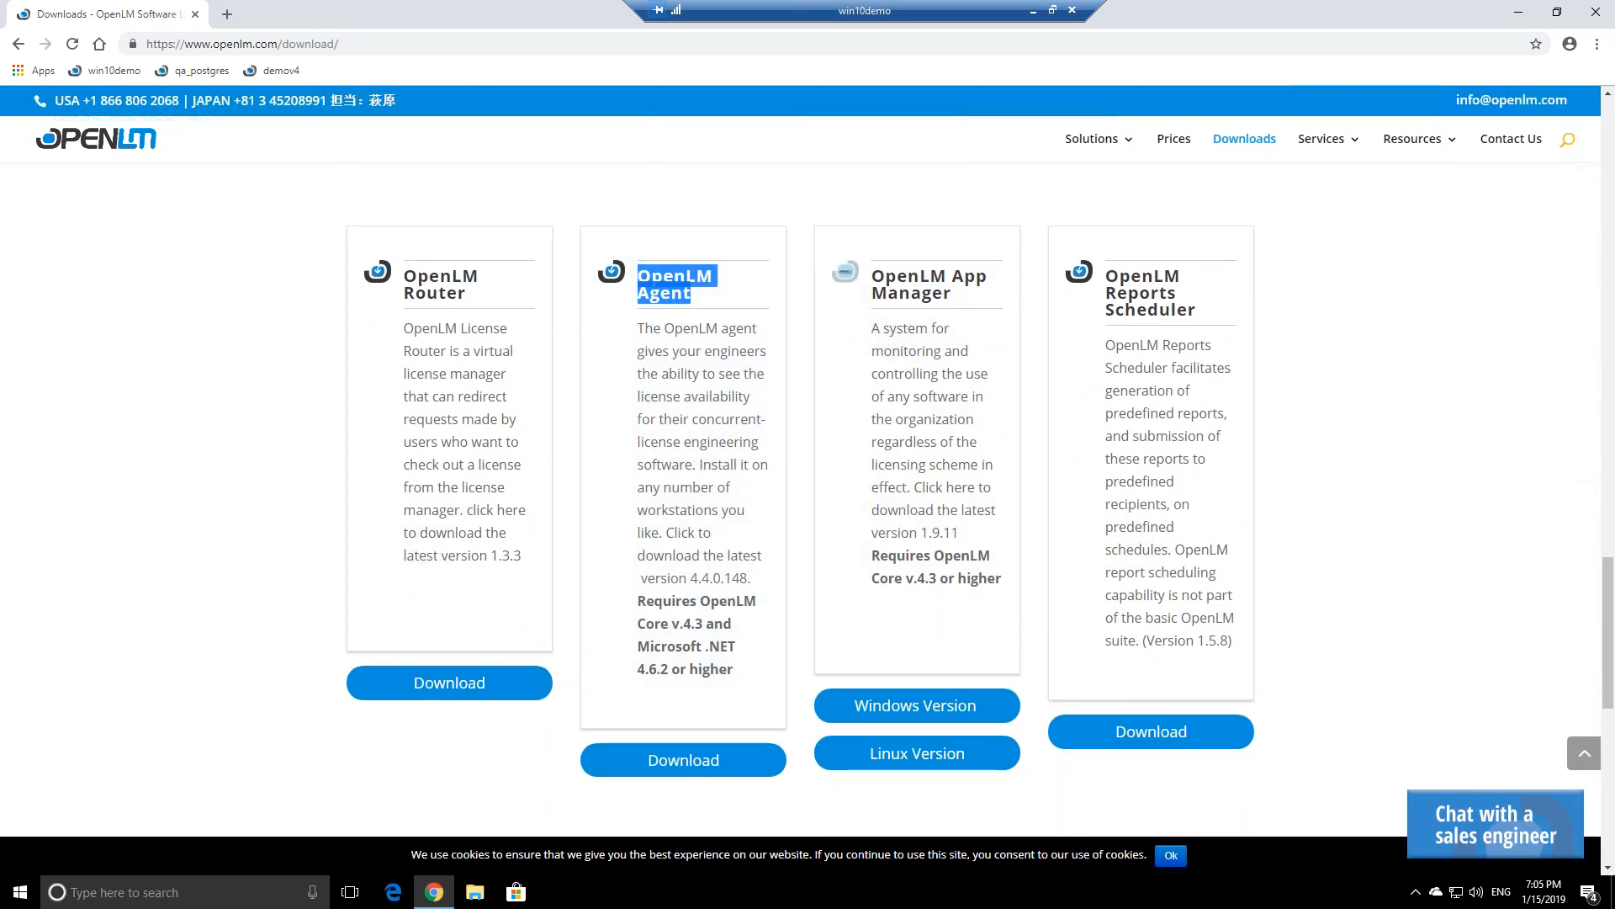
{"action": "left_click", "coordinate": [1597, 11]}
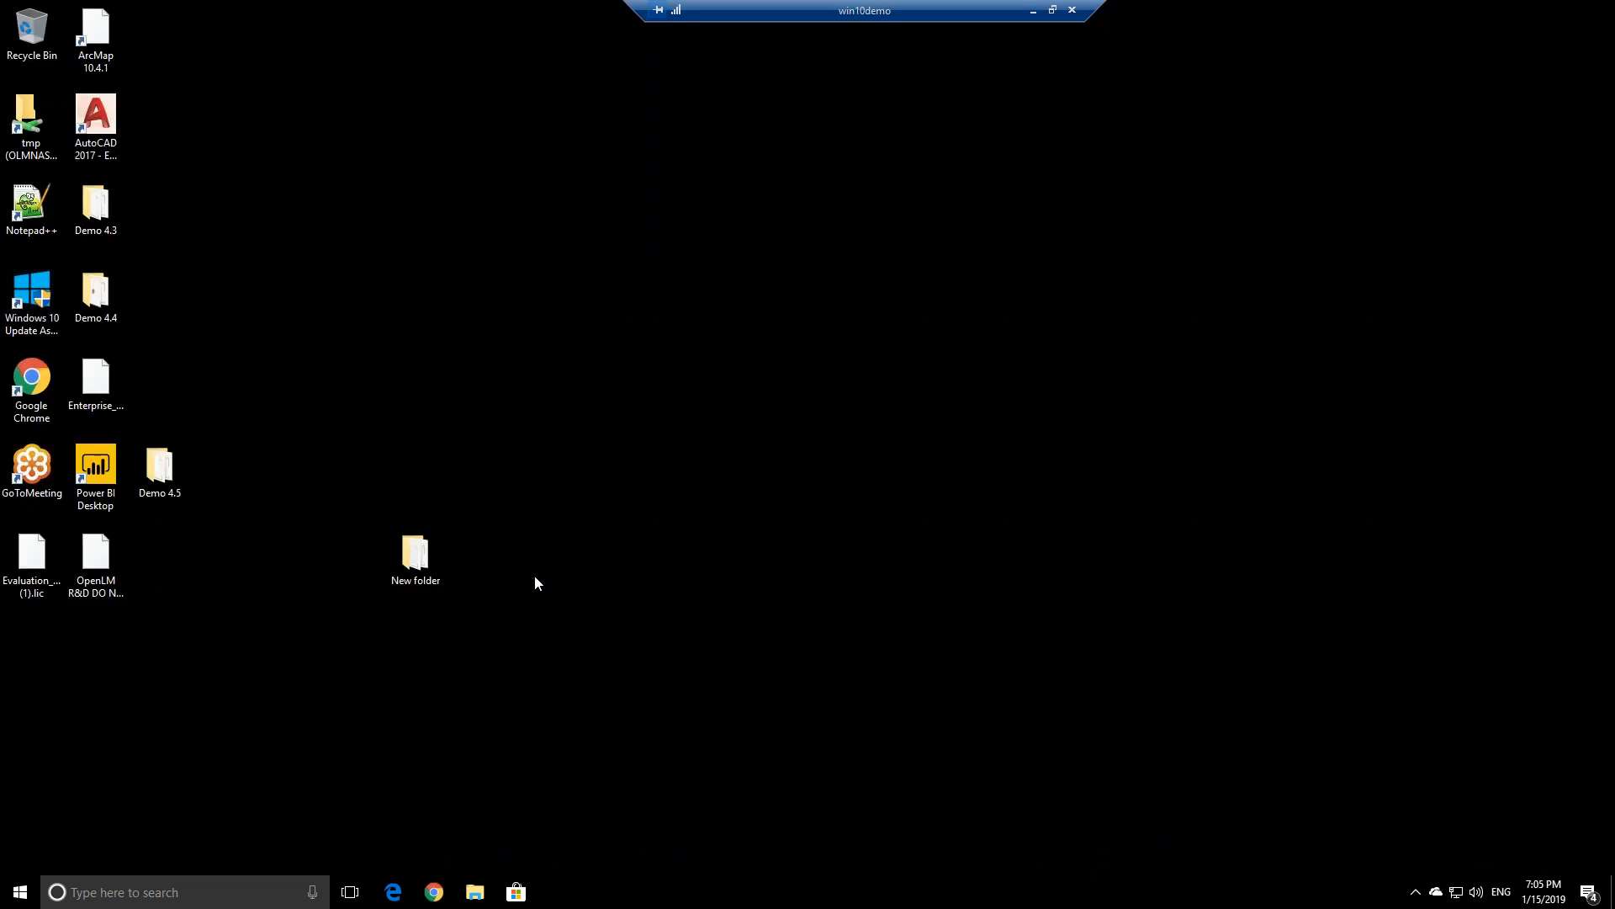
Open the Demo 4.5 folder, select the OpenLM server core installer, and restore the remote session to a window
{"action": "double_click", "coordinate": [169, 484]}
{"action": "left_click_drag", "start_coordinate": [578, 112], "coordinate": [928, 124]}
{"action": "left_click", "coordinate": [793, 379]}
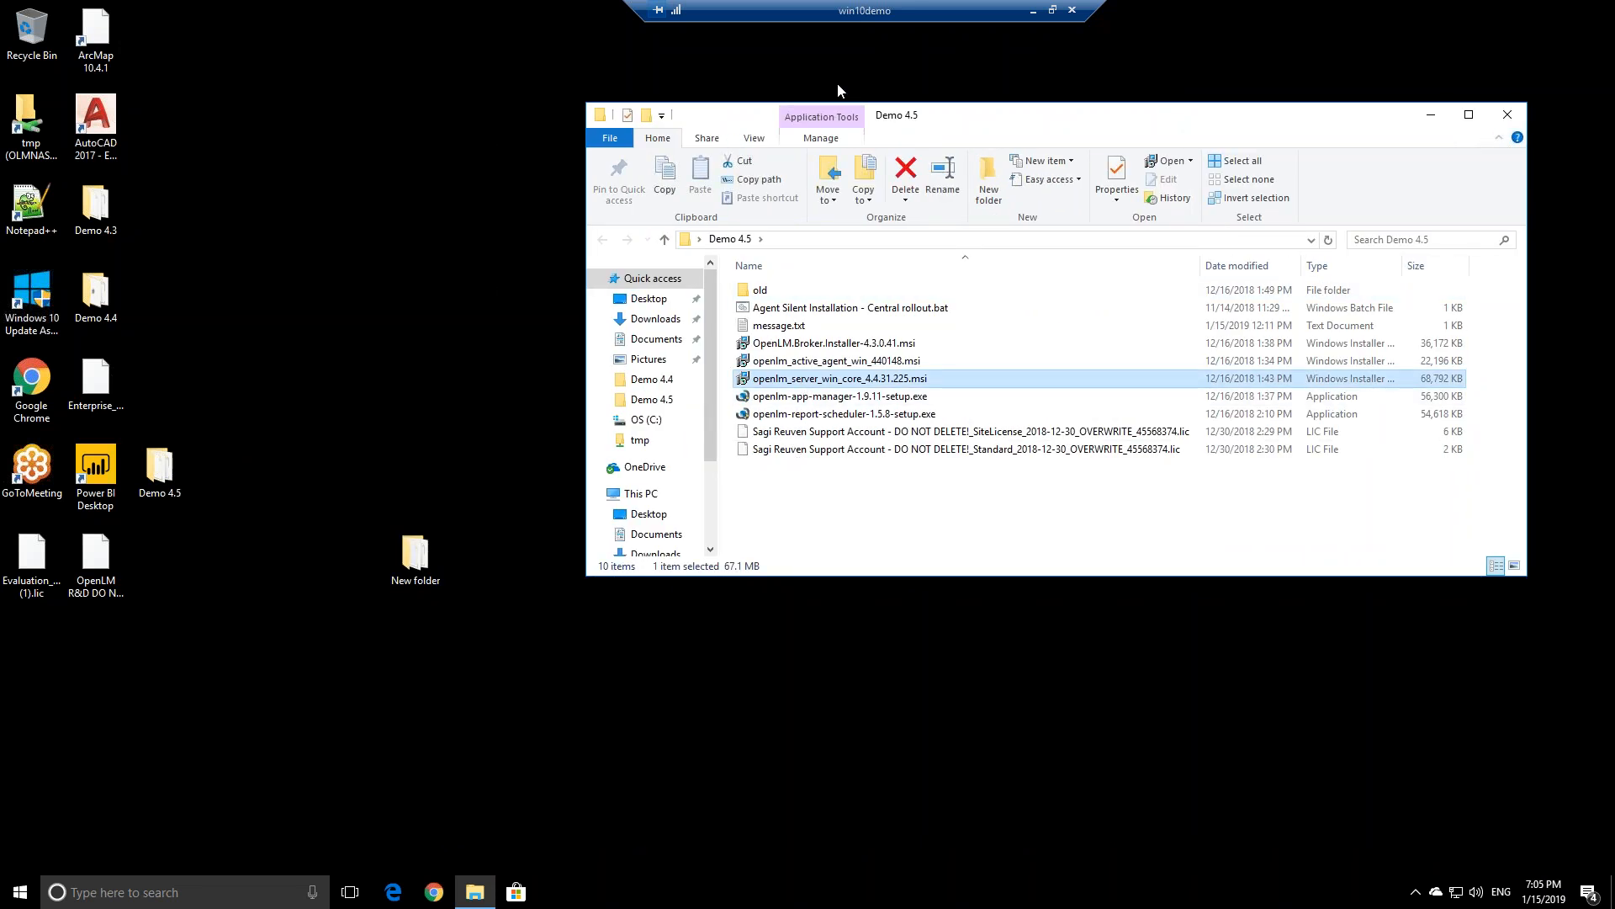
{"action": "double_click", "coordinate": [841, 10]}
{"action": "left_click_drag", "start_coordinate": [515, 152], "coordinate": [384, 143]}
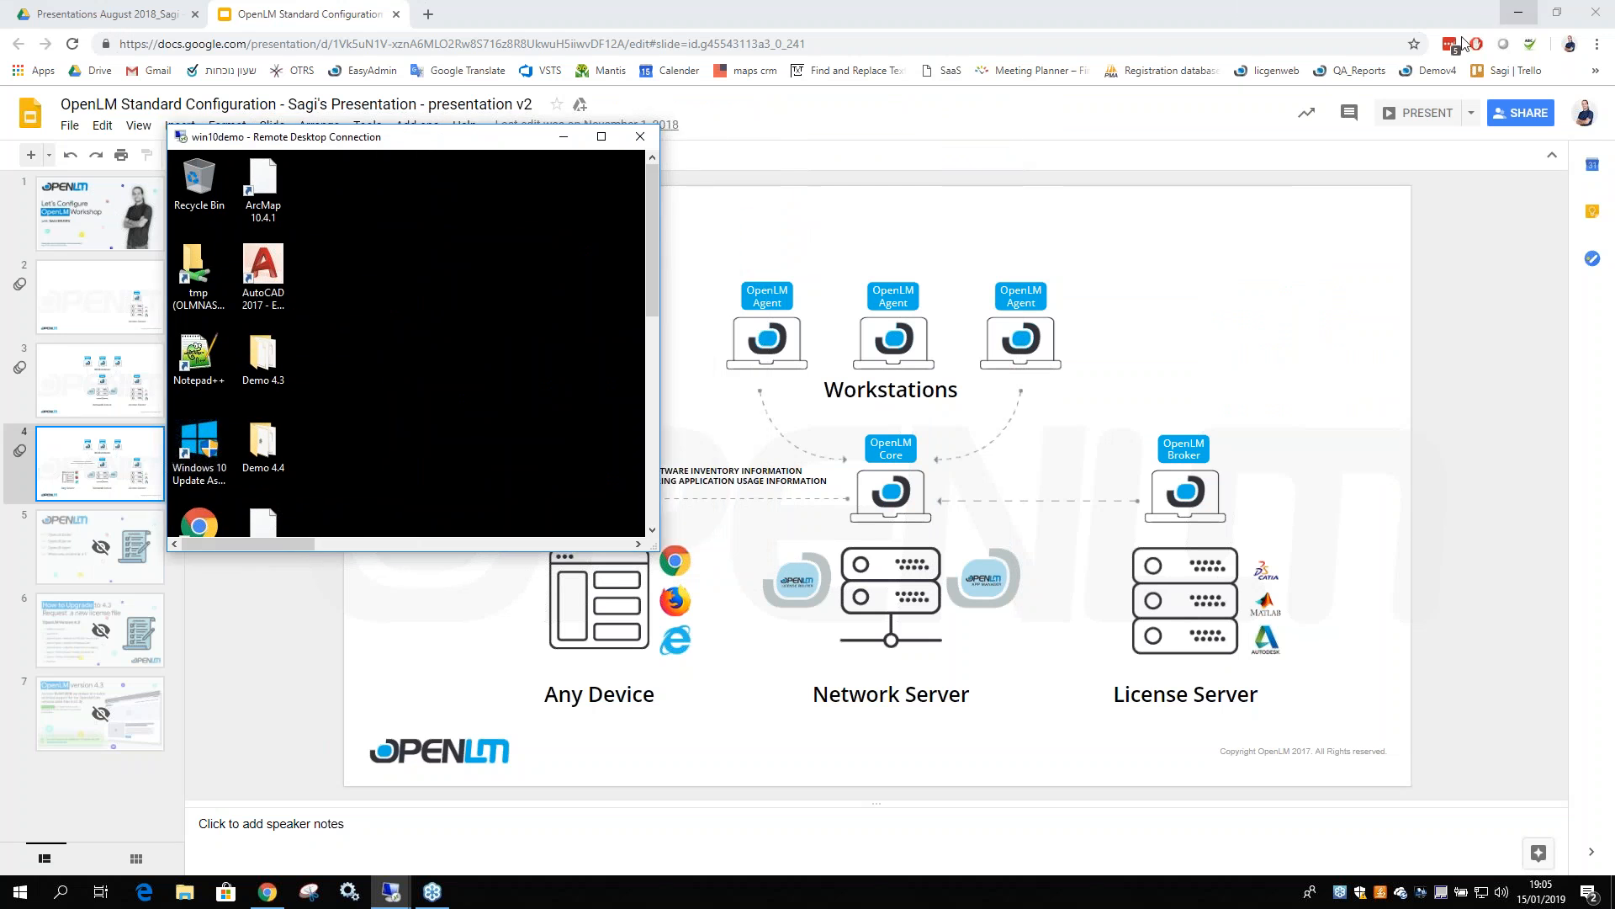
Bring the architecture slide forward and place the win10demo session window over it
{"action": "left_click", "coordinate": [1031, 20]}
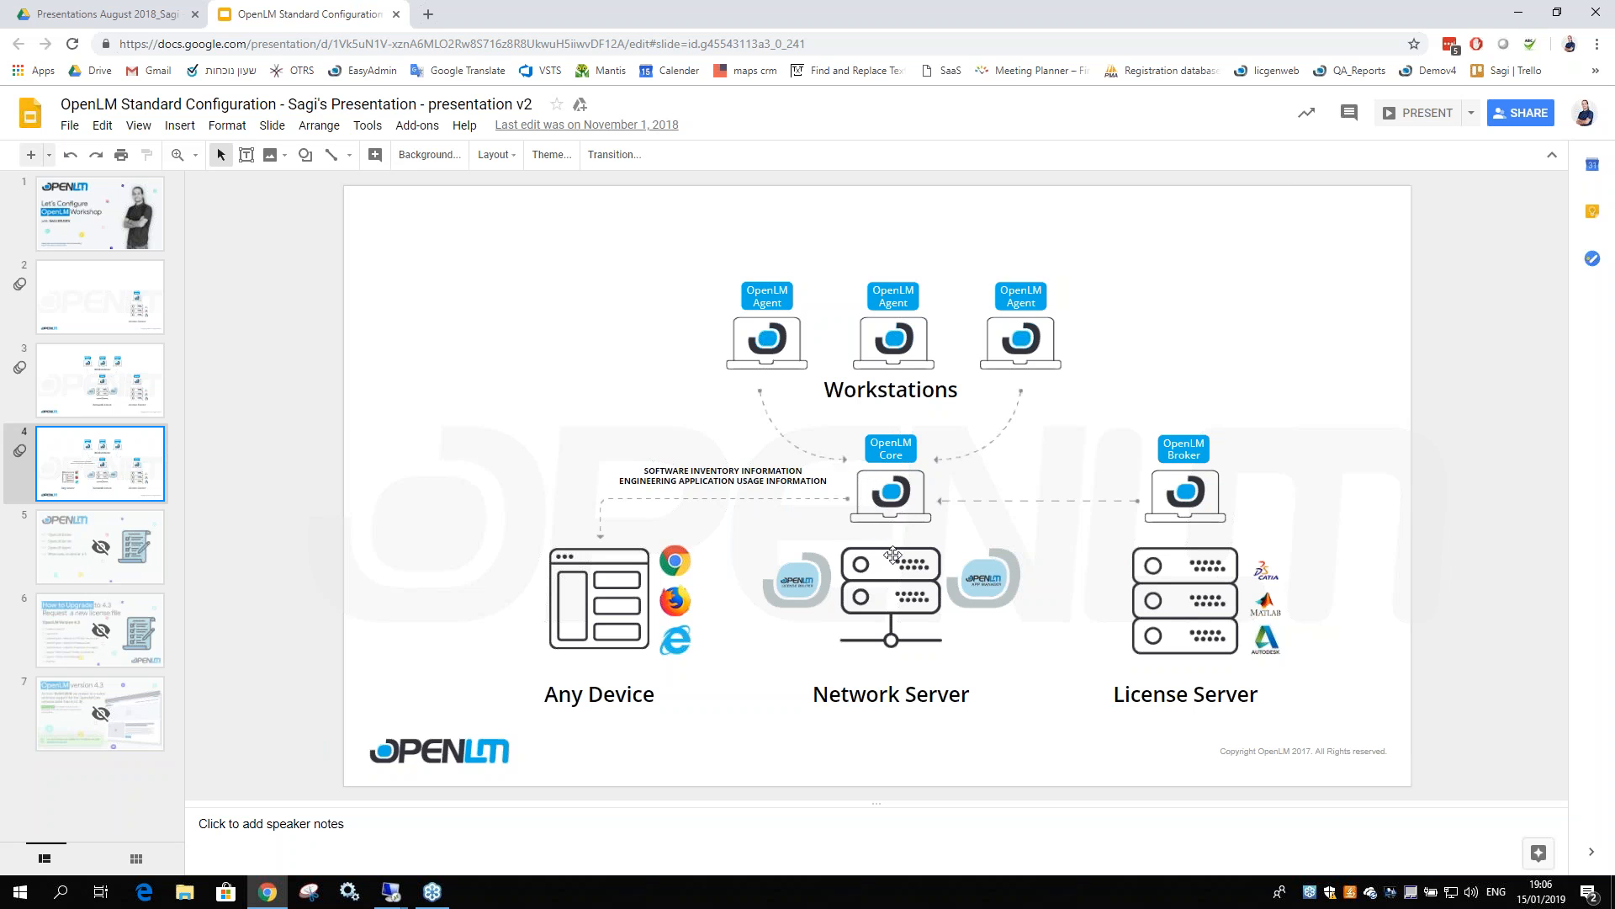
{"action": "left_click", "coordinate": [391, 893]}
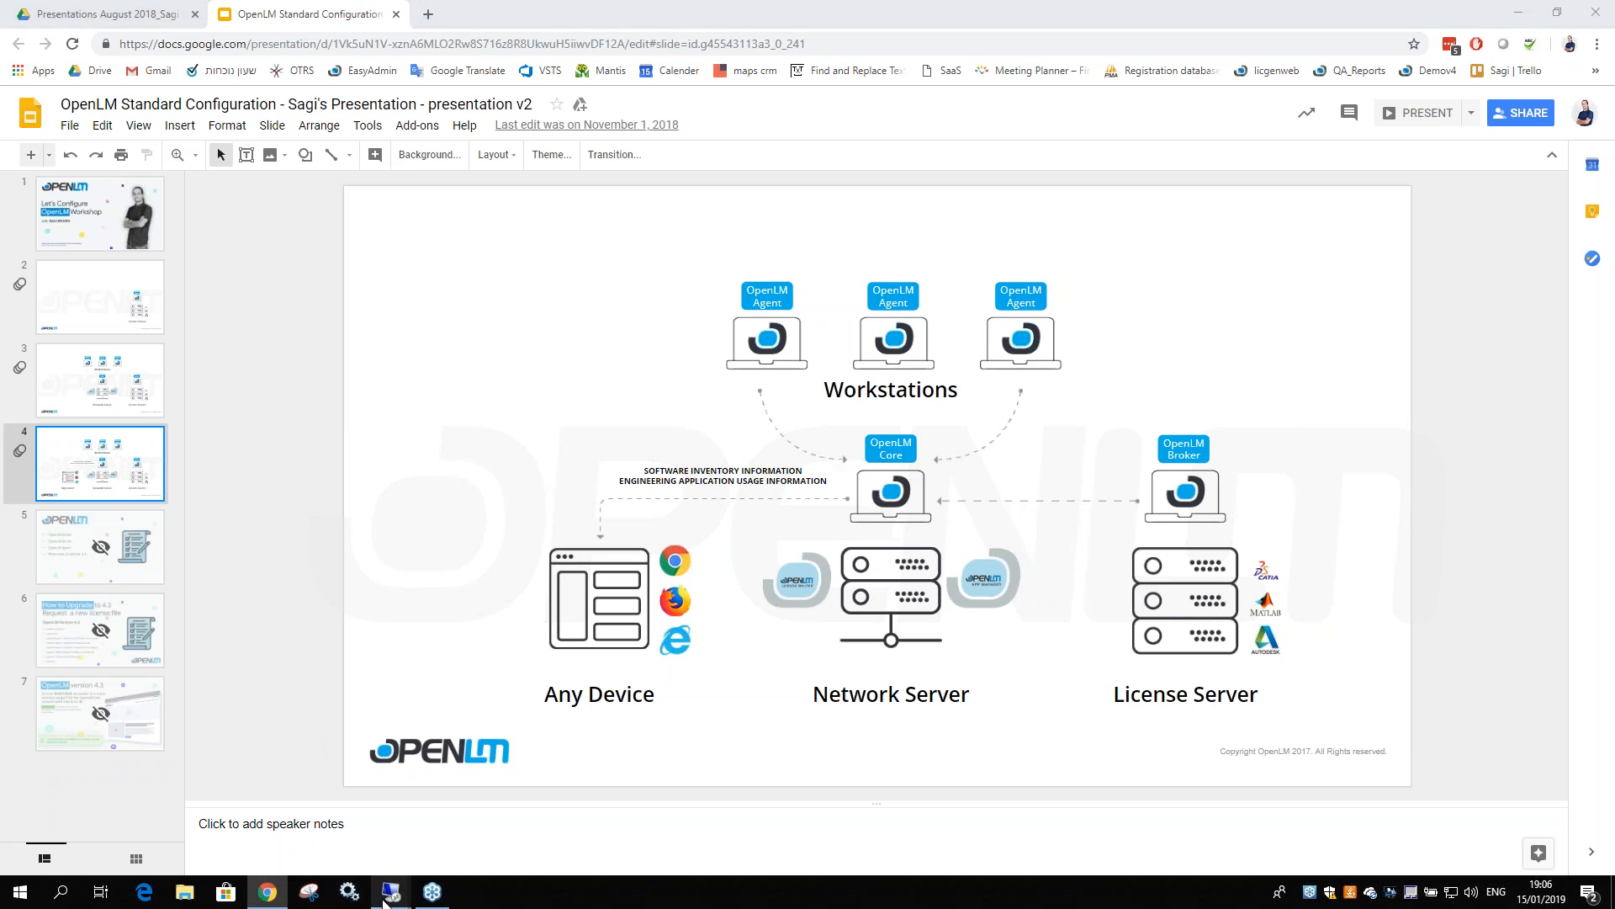
{"action": "left_click", "coordinate": [442, 820]}
{"action": "left_click_drag", "start_coordinate": [454, 143], "coordinate": [604, 126]}
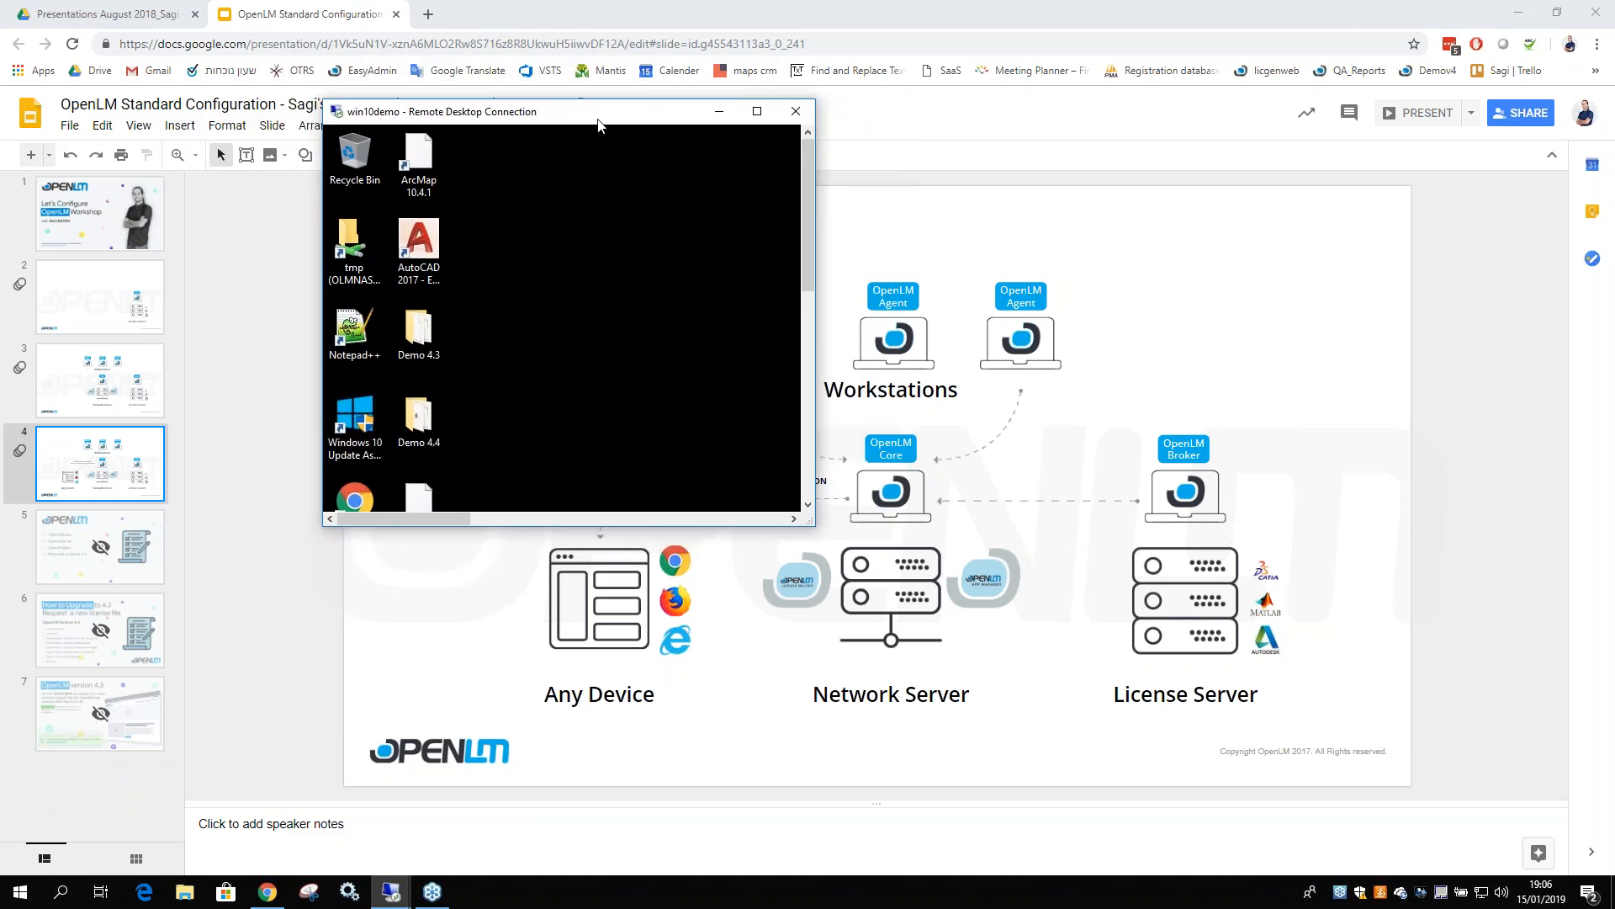
Reposition and enlarge the win8olmprod window, then return win10demo to full screen
{"action": "left_click", "coordinate": [391, 892]}
{"action": "left_click", "coordinate": [341, 848]}
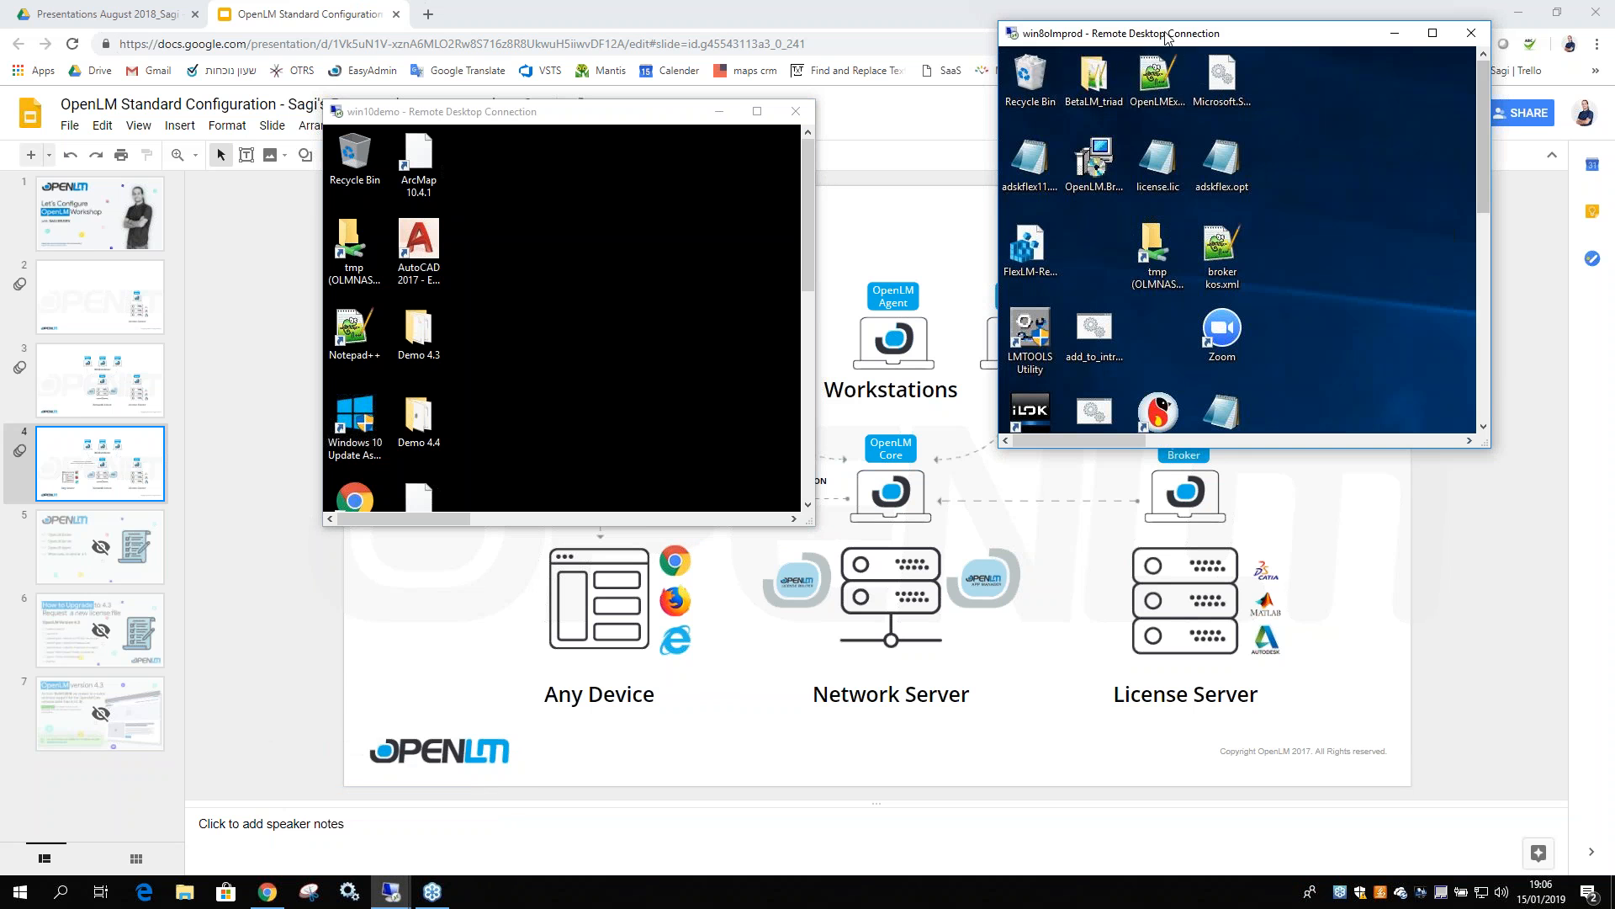
{"action": "left_click_drag", "start_coordinate": [1170, 40], "coordinate": [1061, 60]}
{"action": "left_click_drag", "start_coordinate": [1369, 461], "coordinate": [1496, 755]}
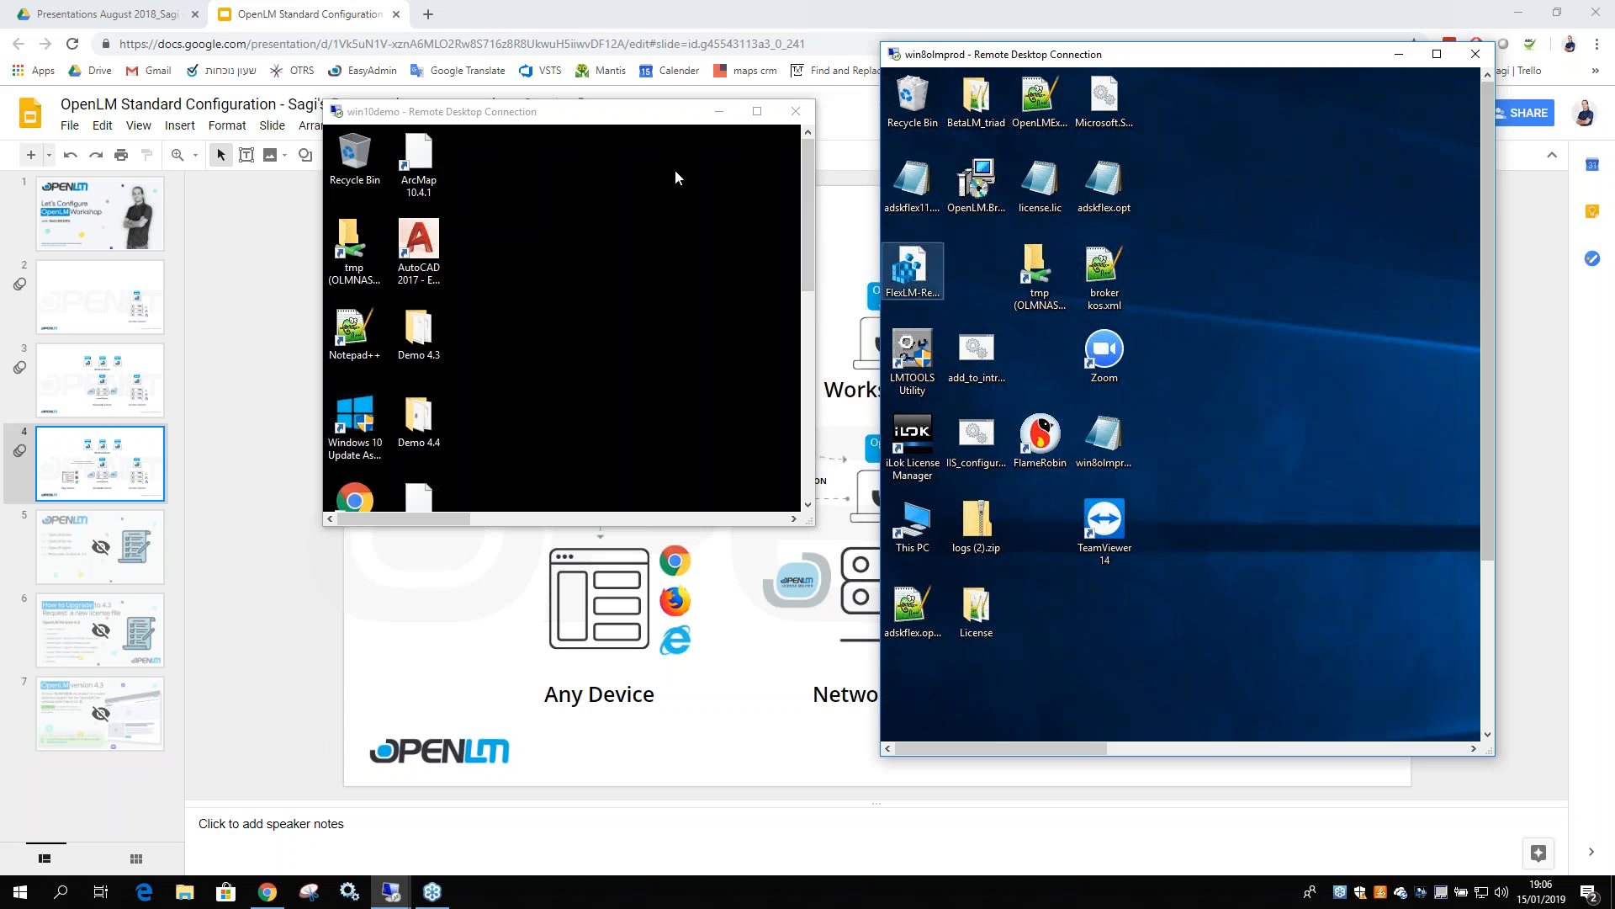
{"action": "double_click", "coordinate": [609, 120]}
{"action": "left_click_drag", "start_coordinate": [749, 125], "coordinate": [659, 224]}
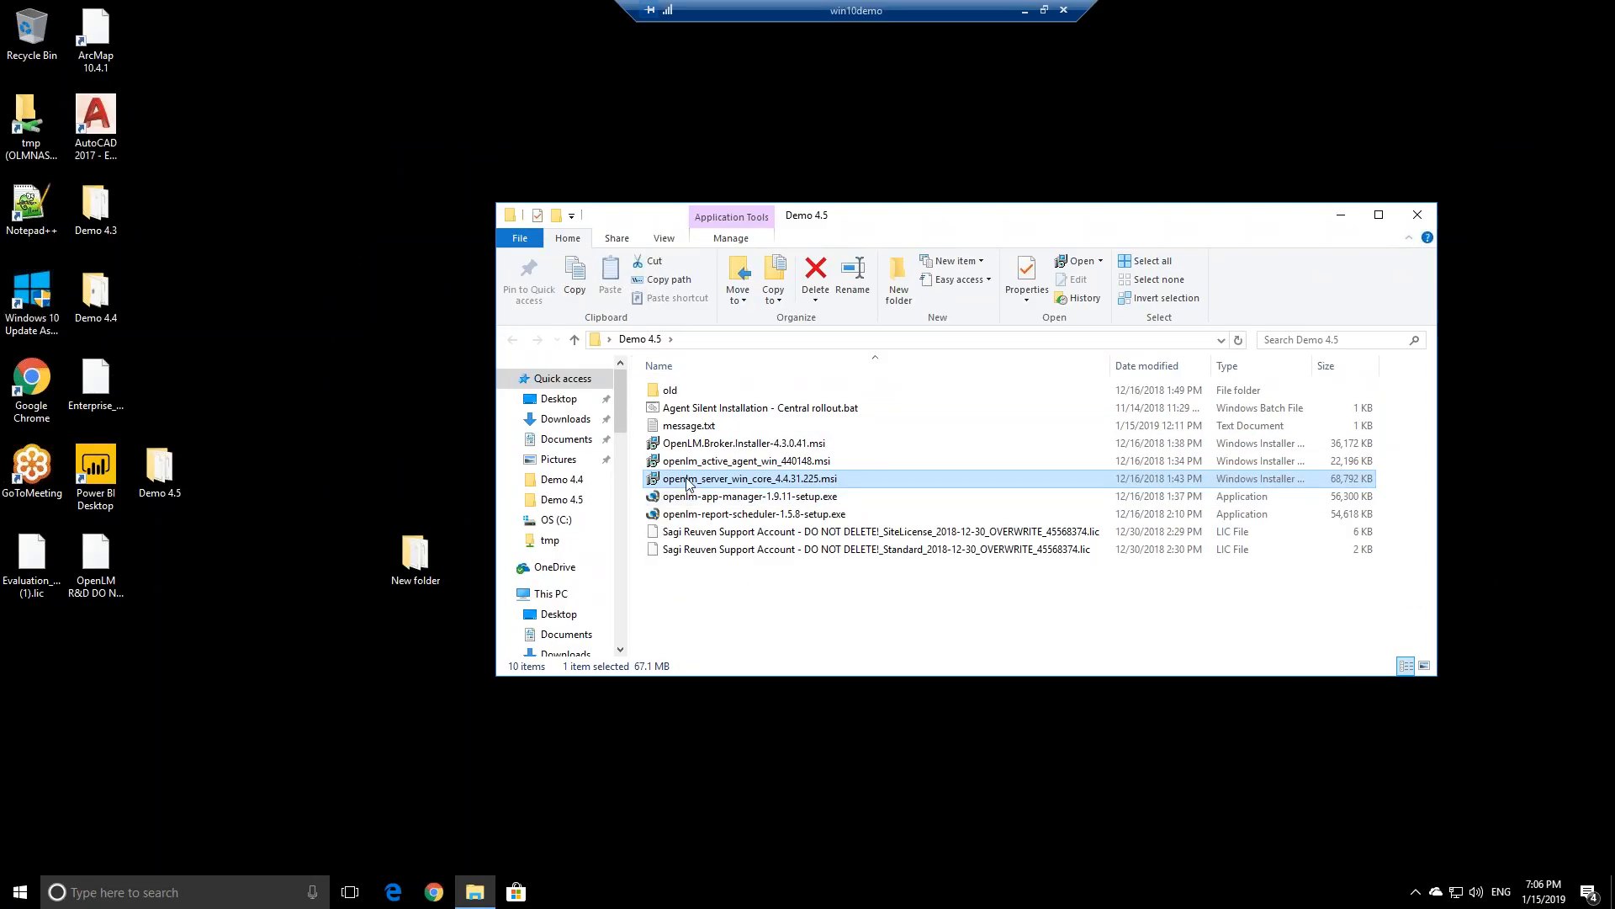
Launch the OpenLM Server installer and accept its licence agreement
{"action": "double_click", "coordinate": [744, 480]}
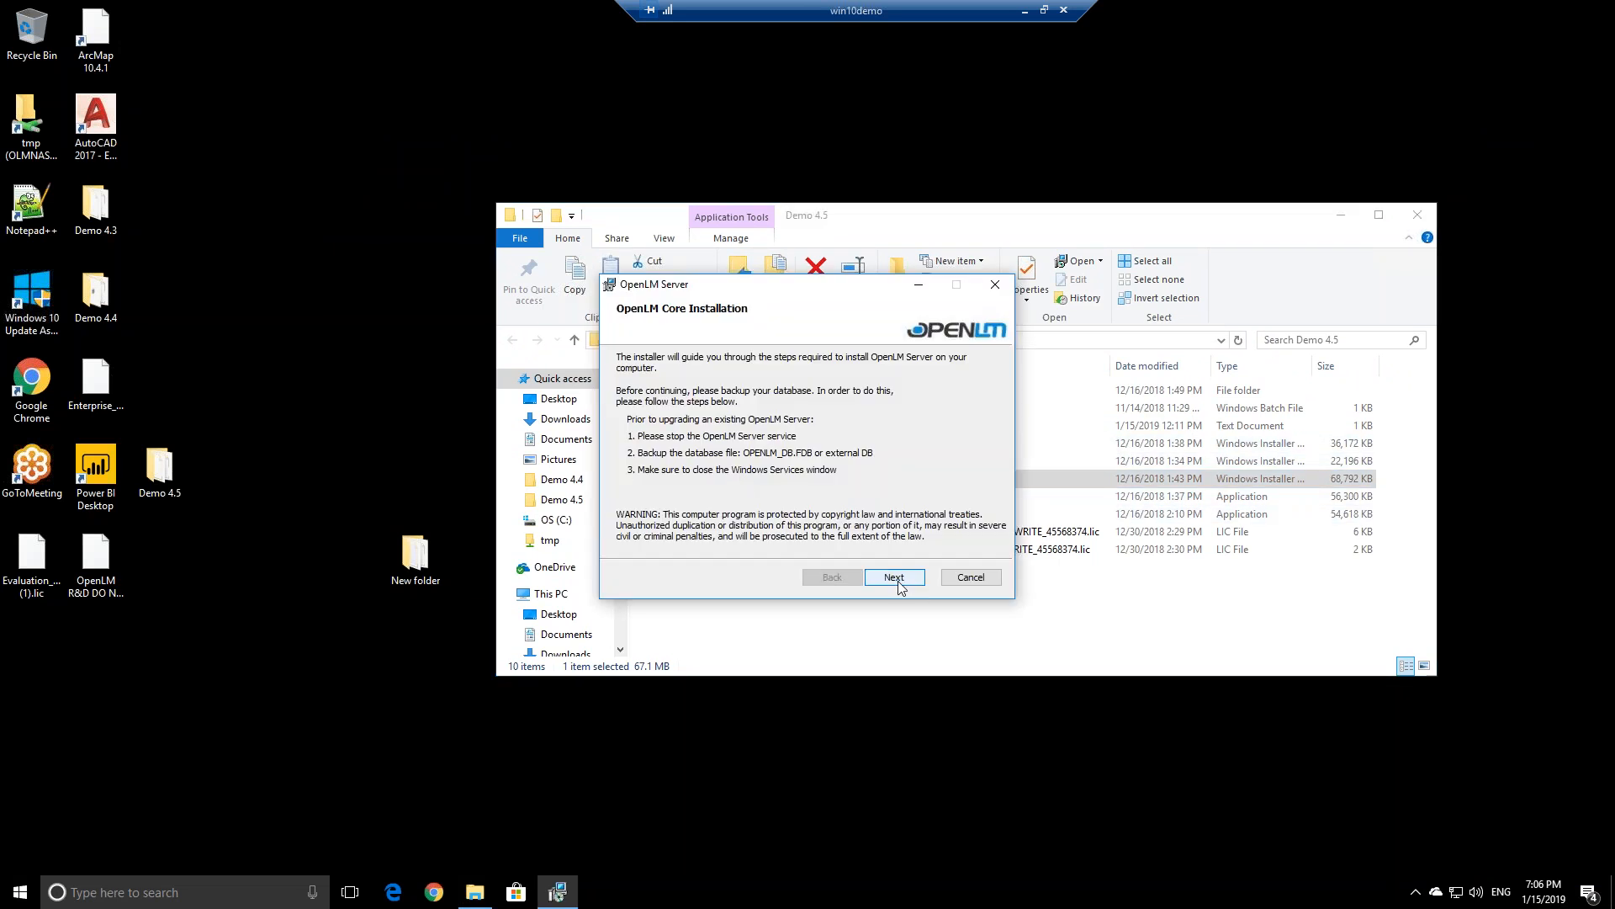
{"action": "left_click", "coordinate": [897, 579]}
{"action": "left_click", "coordinate": [751, 540]}
{"action": "left_click", "coordinate": [880, 580]}
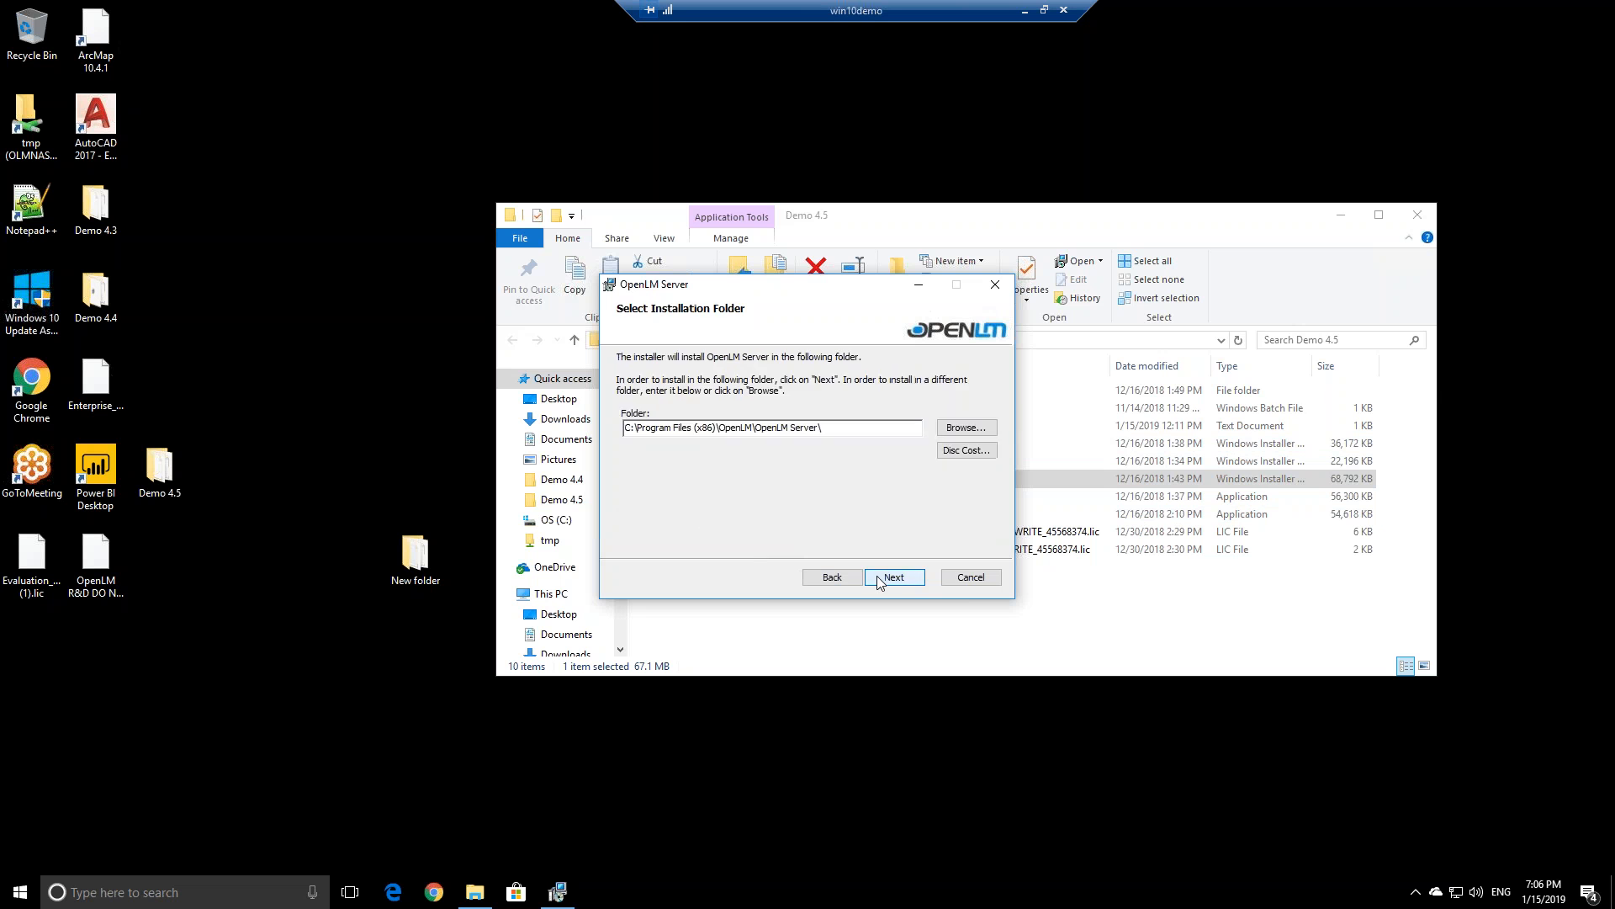
{"action": "left_click", "coordinate": [832, 577]}
{"action": "left_click_drag", "start_coordinate": [982, 407], "coordinate": [986, 515]}
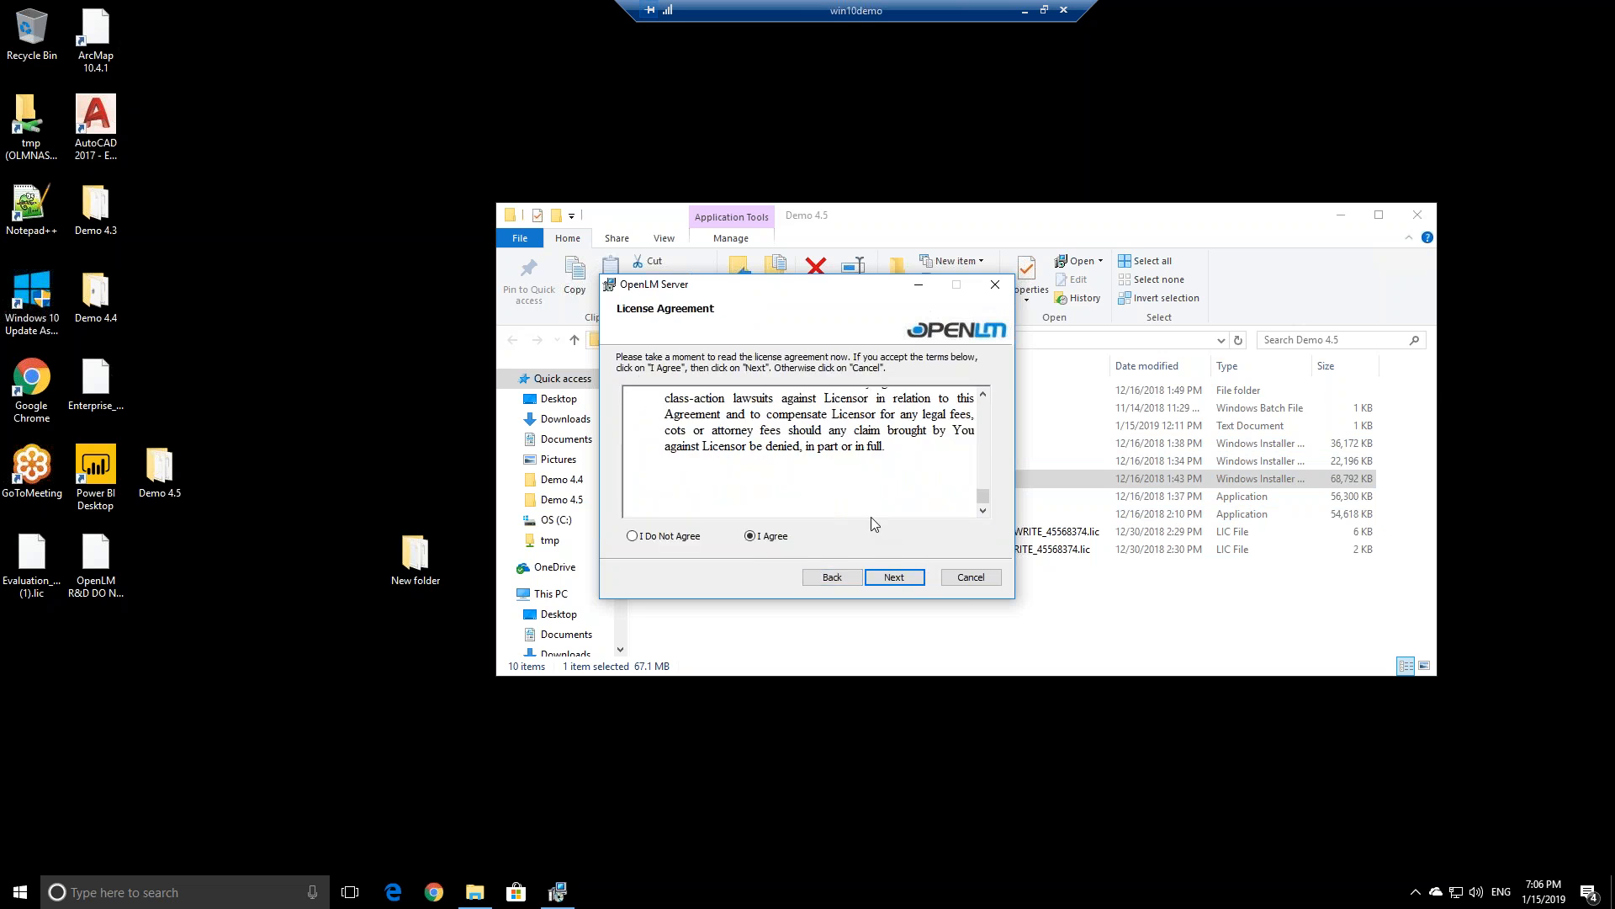
Keep the default C:\Program Files (x86)\OpenLM\OpenLM Server\ folder and start the installation
{"action": "left_click", "coordinate": [893, 577]}
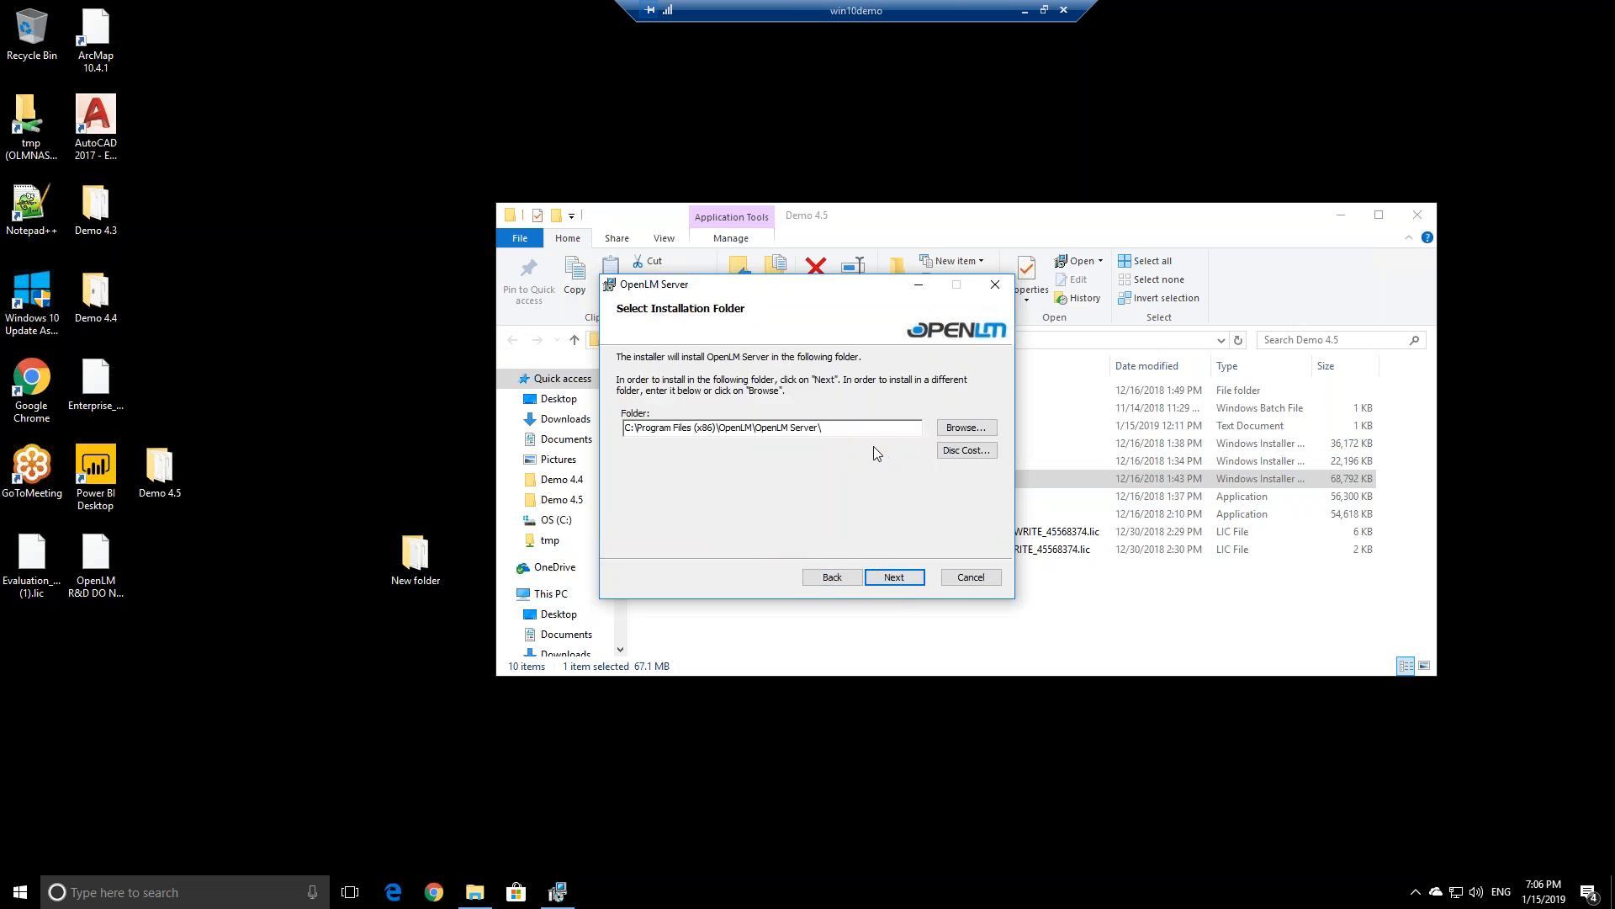
{"action": "left_click_drag", "start_coordinate": [822, 429], "coordinate": [625, 429]}
{"action": "left_click", "coordinate": [893, 577]}
{"action": "left_click", "coordinate": [887, 578]}
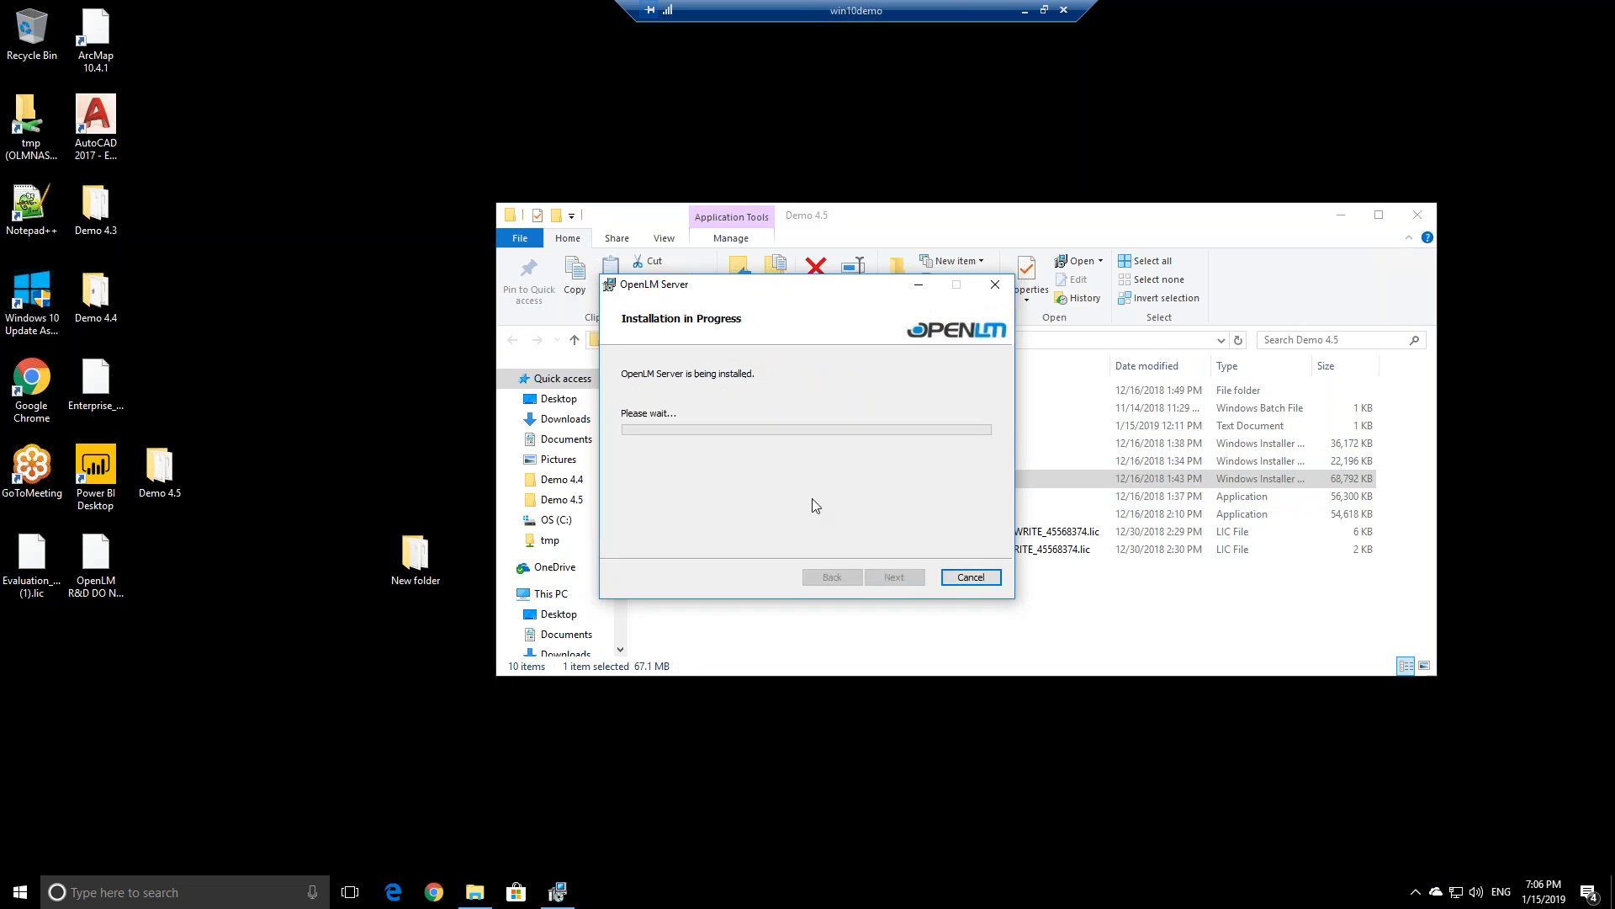
Approve the installer's permission prompts, including the database upgrade, until the plan chooser appears
{"action": "left_click", "coordinate": [745, 564]}
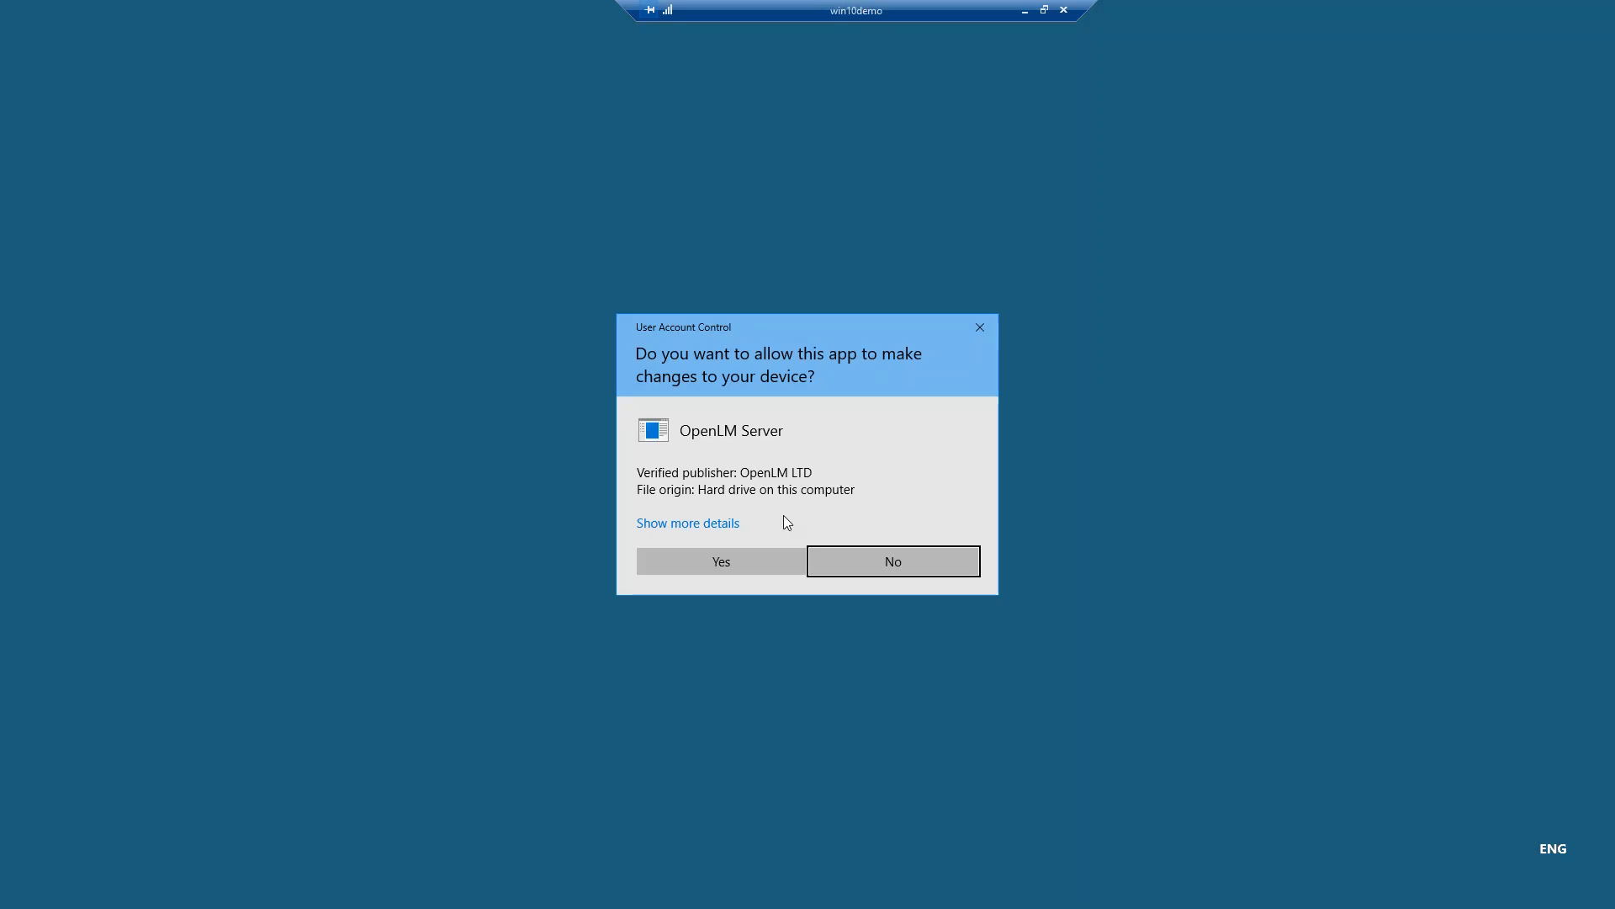
{"action": "left_click", "coordinate": [760, 566]}
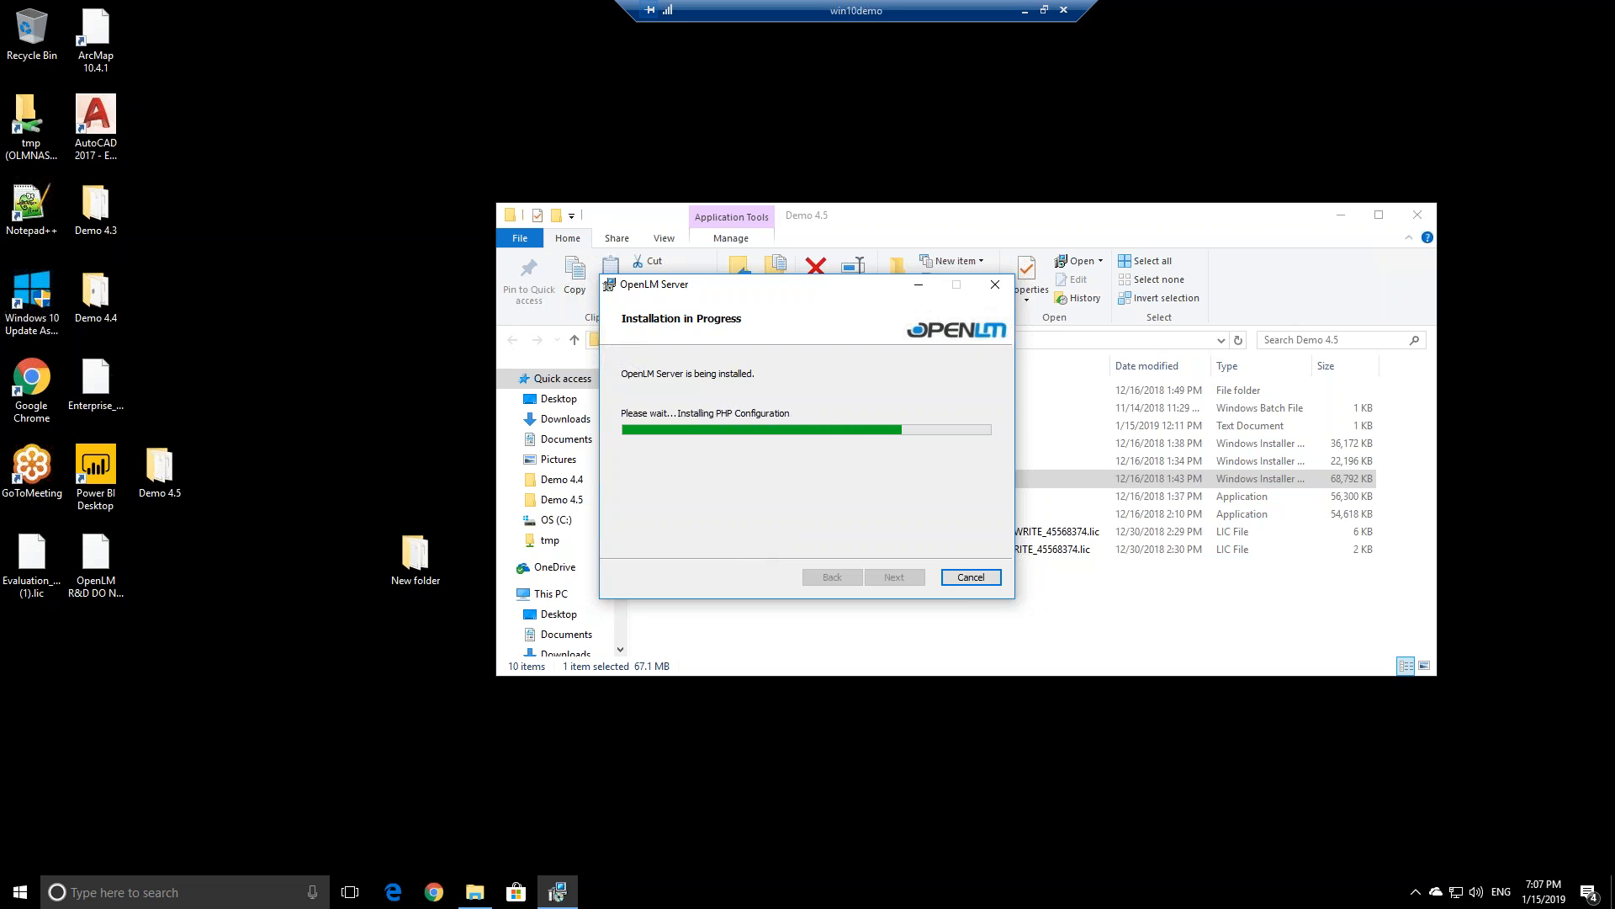
{"action": "left_click", "coordinate": [741, 532]}
{"action": "left_click", "coordinate": [772, 729]}
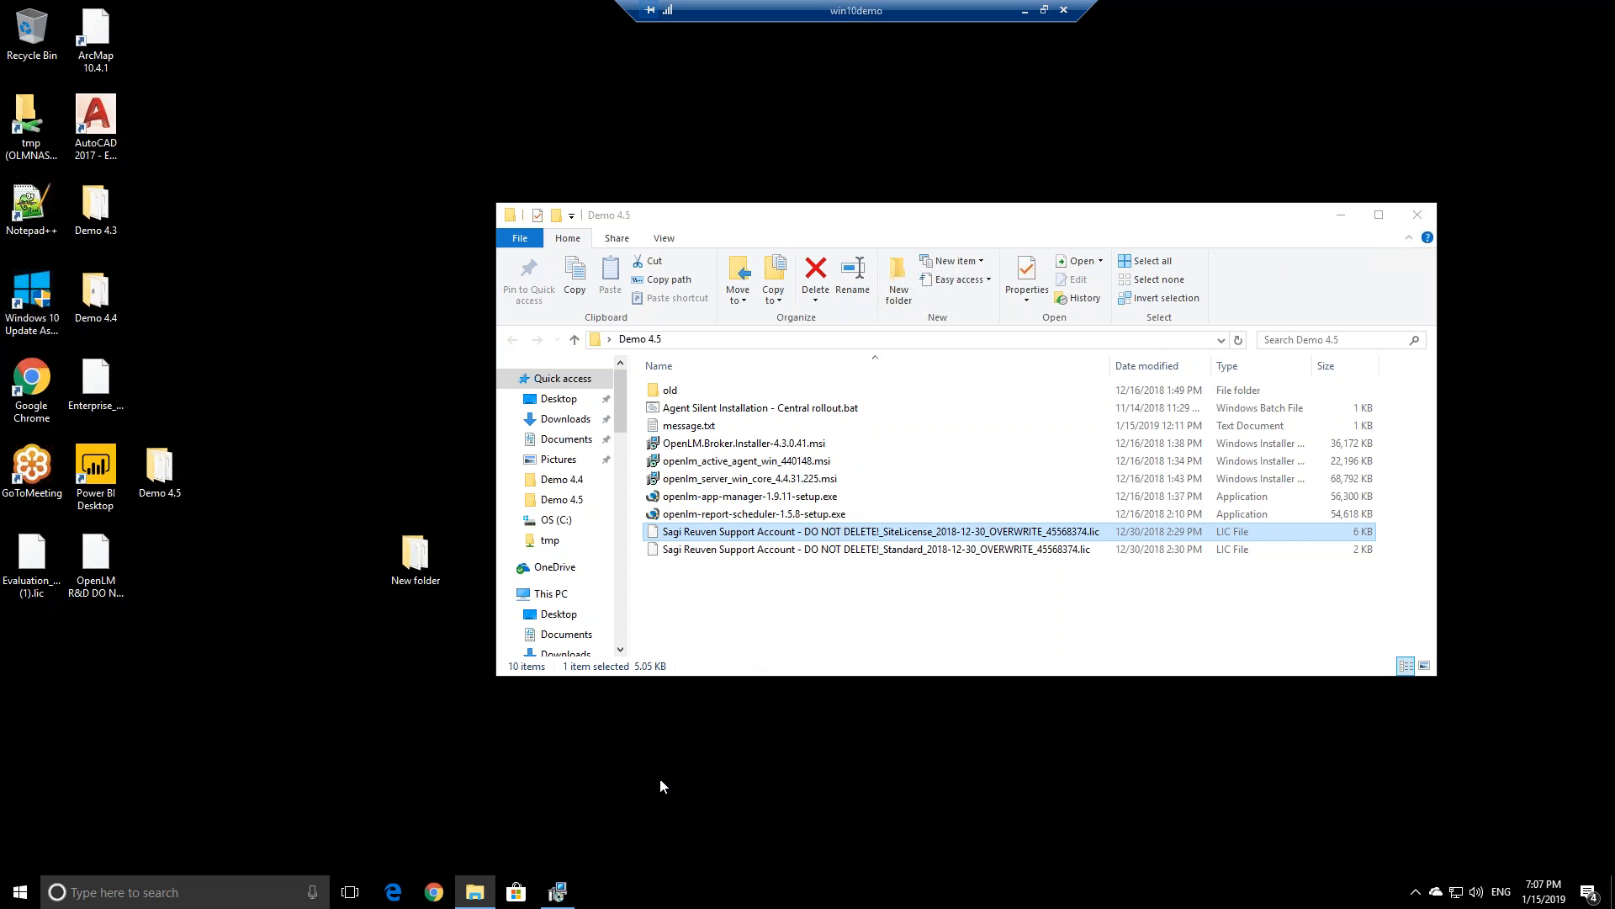
{"action": "left_click", "coordinate": [571, 902]}
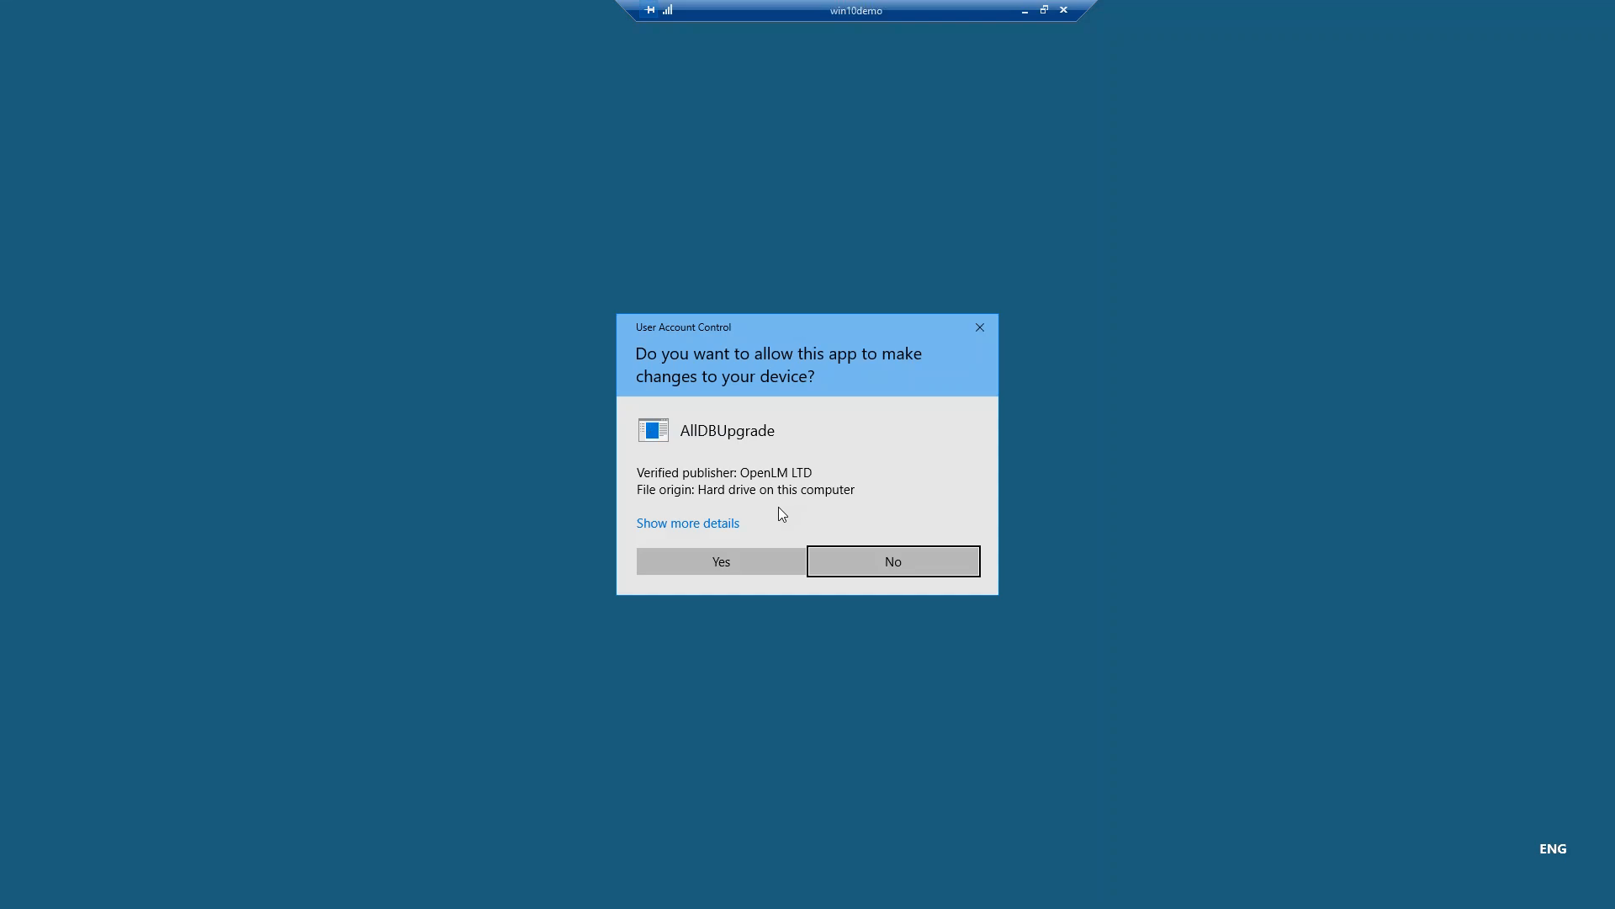
{"action": "left_click", "coordinate": [762, 559]}
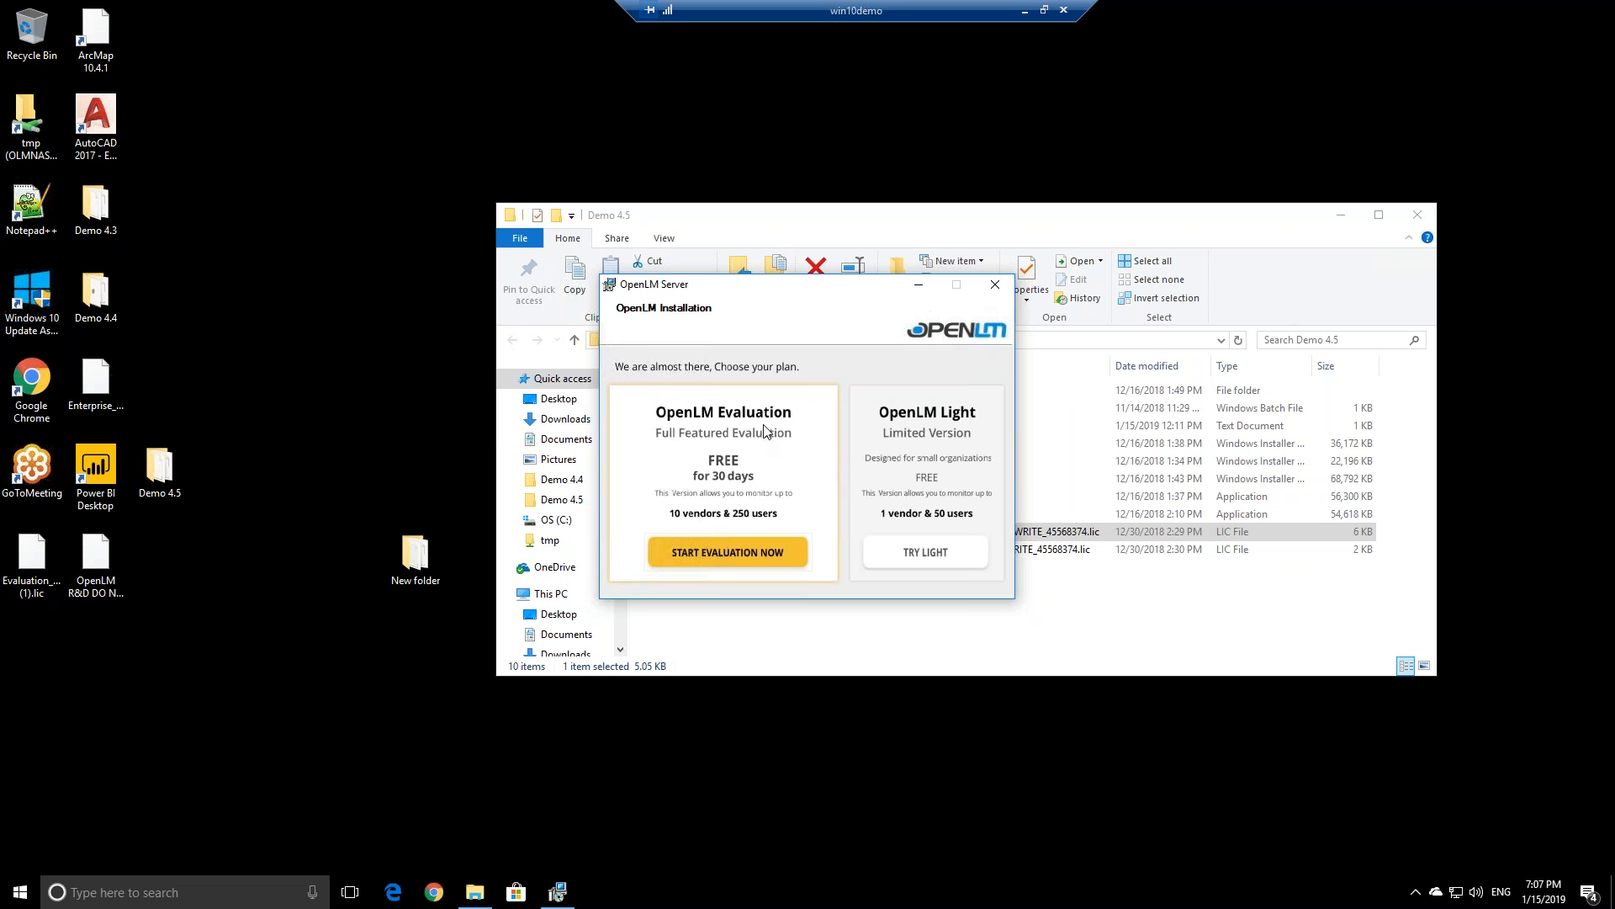
Choose the OpenLM Evaluation plan and load the existing site licence file
{"action": "left_click_drag", "start_coordinate": [717, 278], "coordinate": [707, 255]}
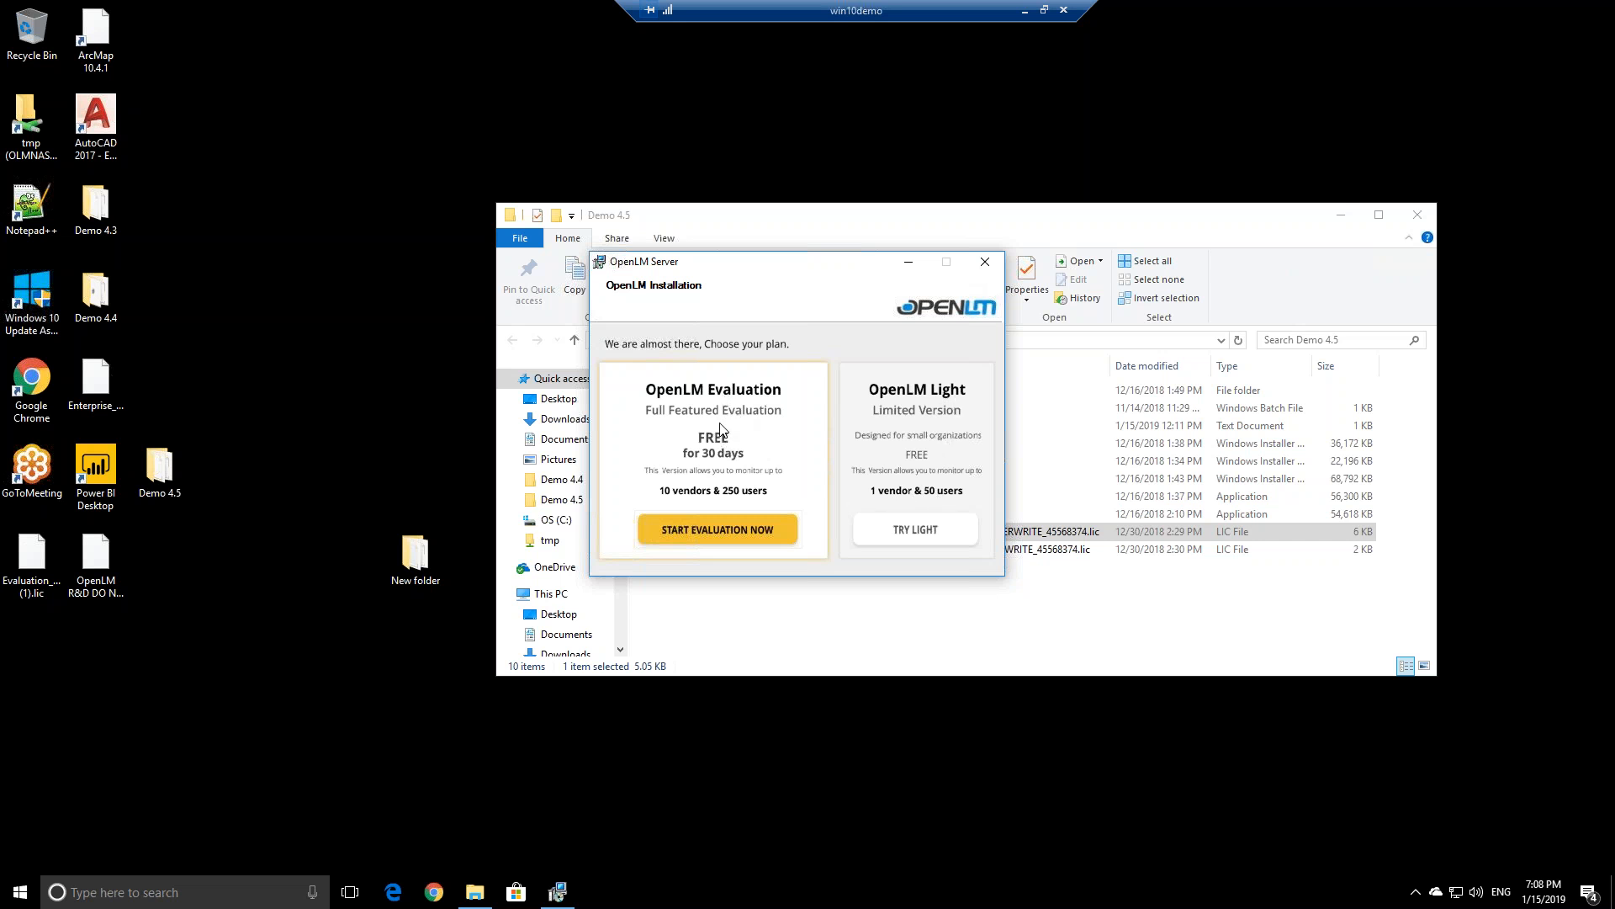
{"action": "left_click", "coordinate": [709, 530]}
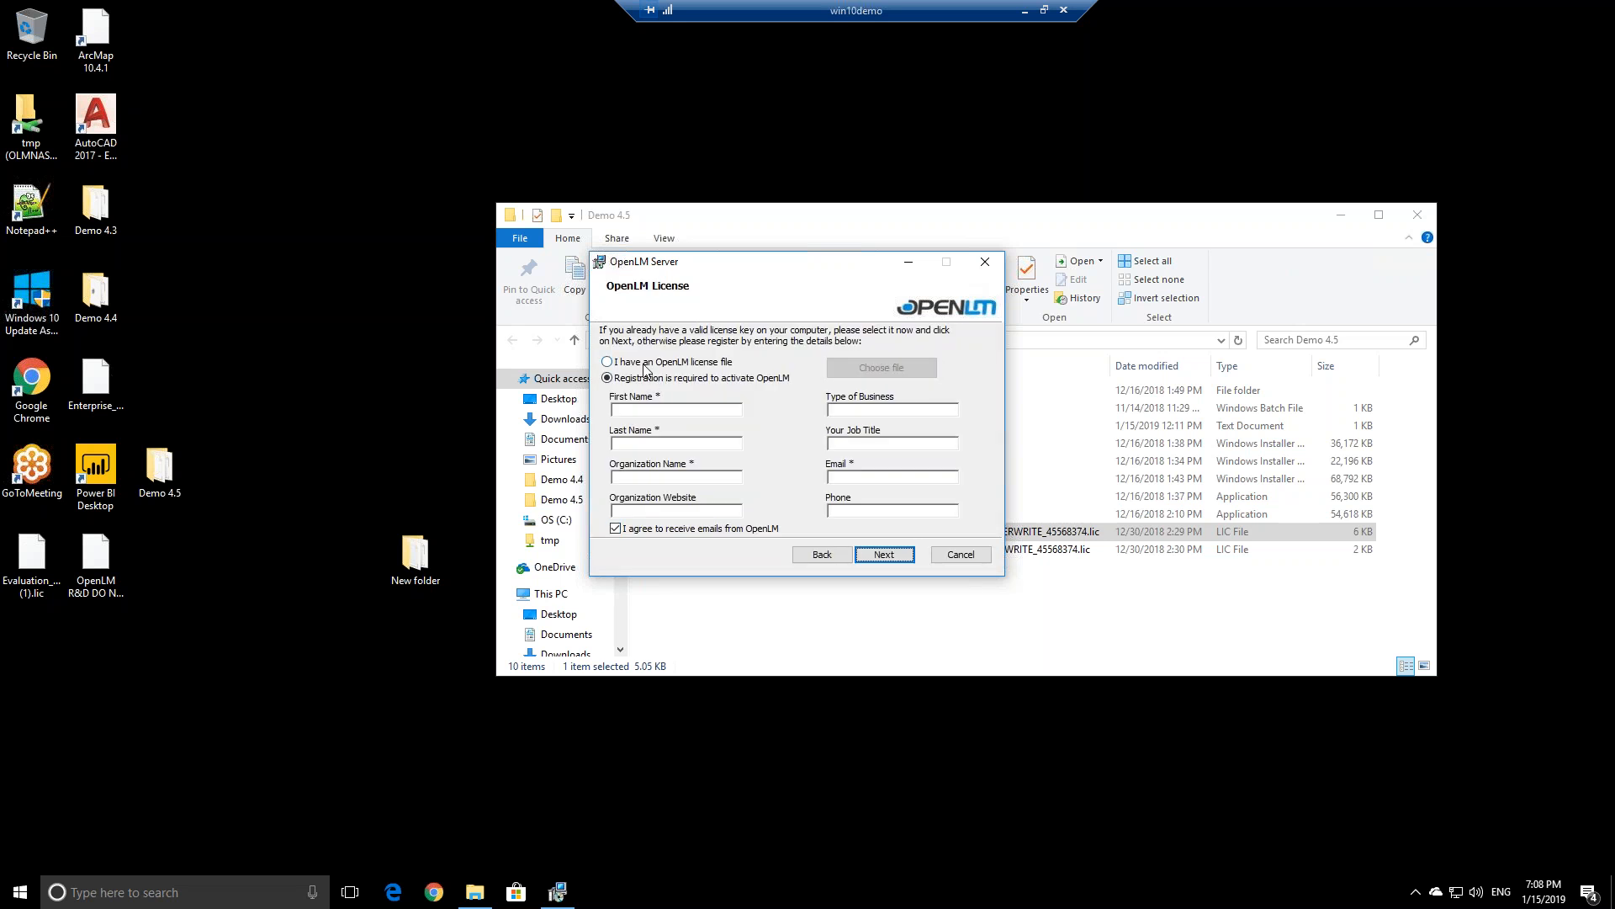
{"action": "left_click_drag", "start_coordinate": [671, 264], "coordinate": [1037, 235]}
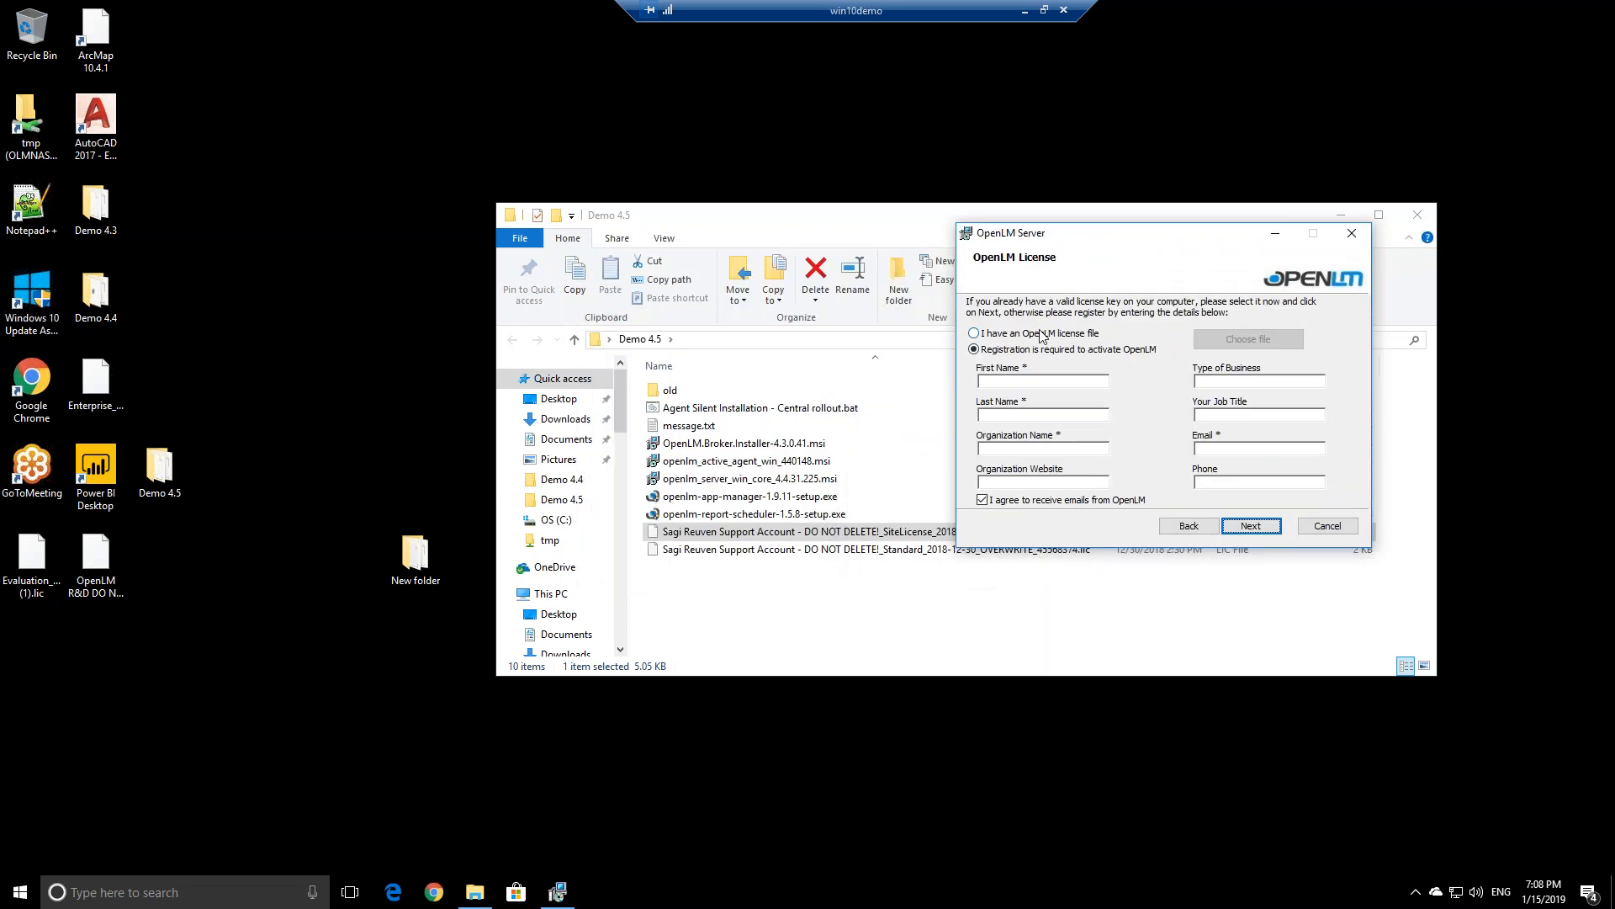
{"action": "left_click", "coordinate": [1023, 335]}
{"action": "left_click", "coordinate": [1211, 341]}
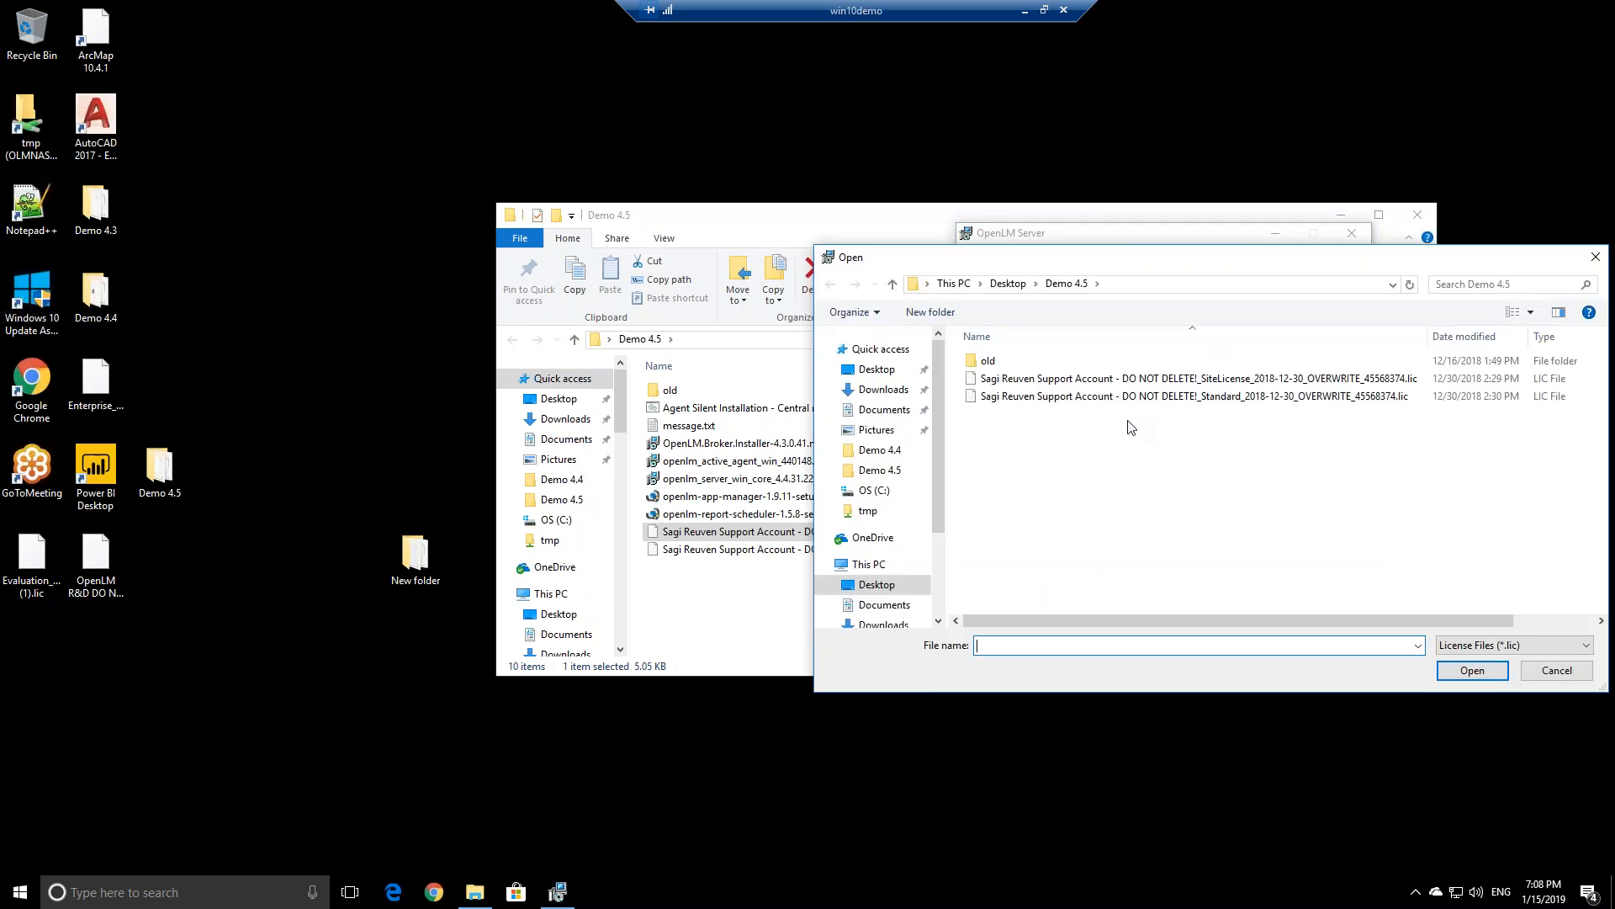
{"action": "left_click", "coordinate": [1175, 380]}
{"action": "left_click", "coordinate": [1472, 670]}
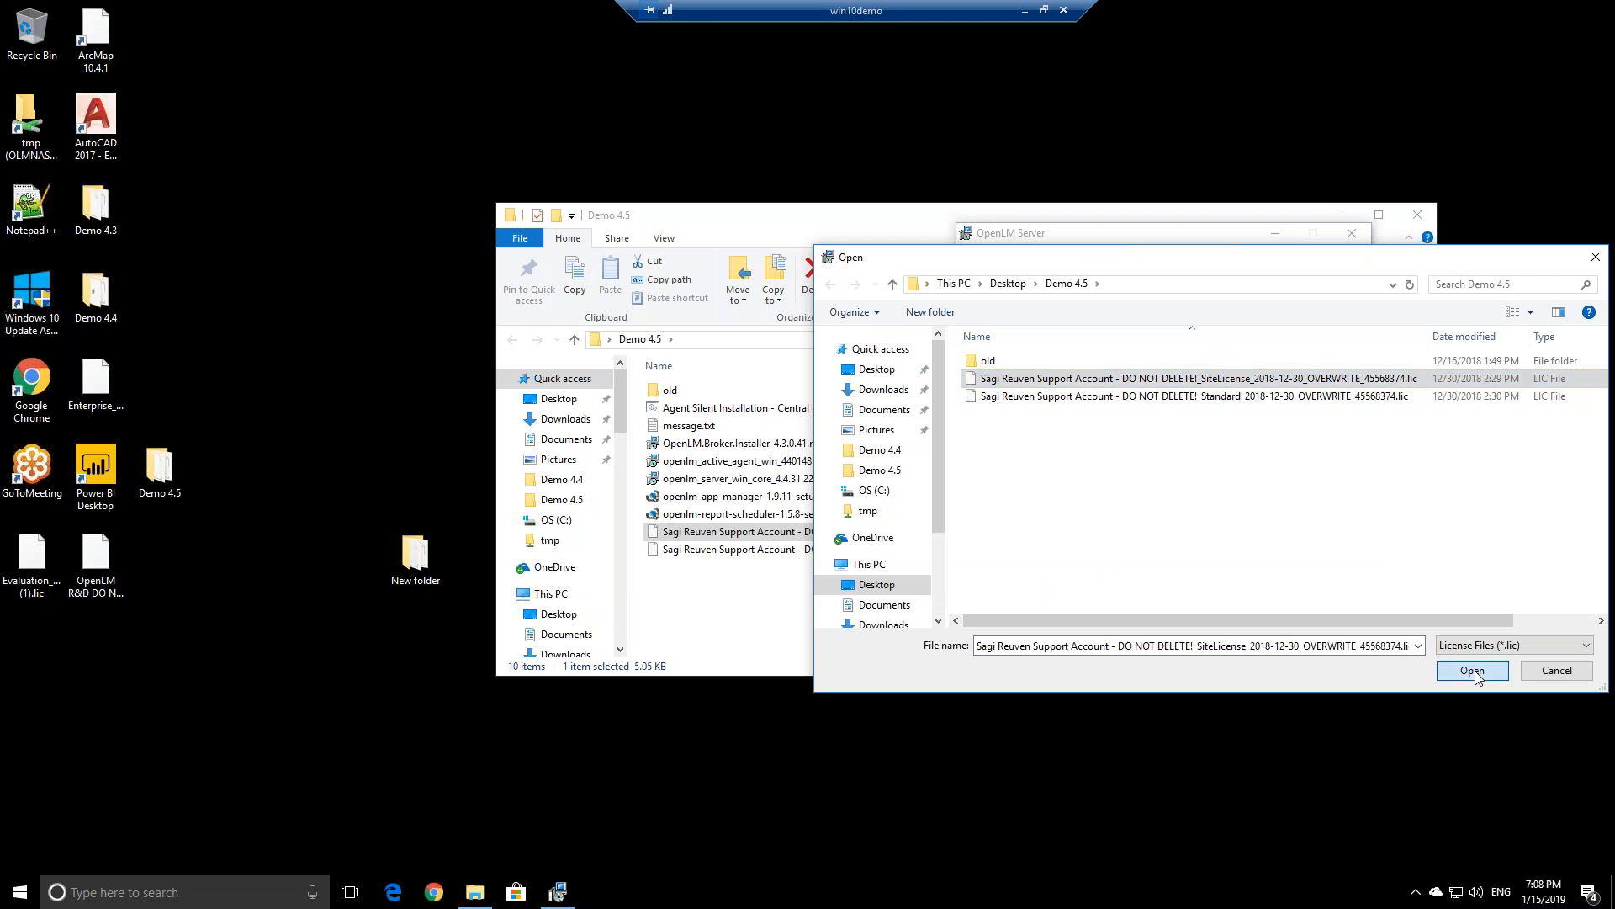
Continue past the licence page, approve the permission prompt, and close the completed installer
{"action": "left_click", "coordinate": [1251, 526]}
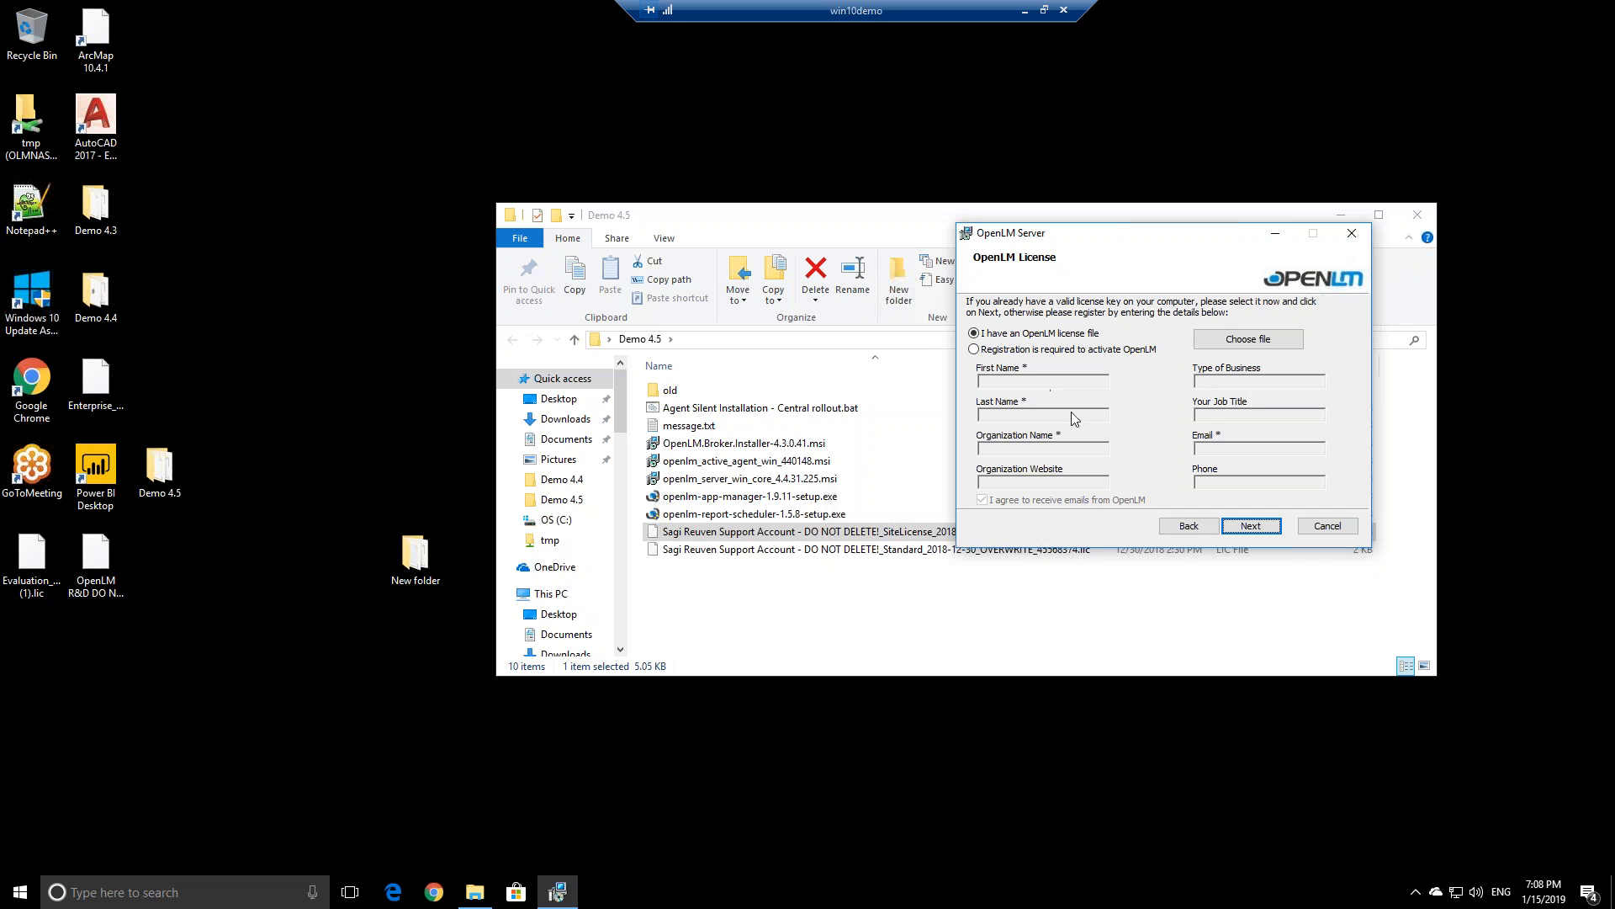
{"action": "left_click", "coordinate": [1252, 527]}
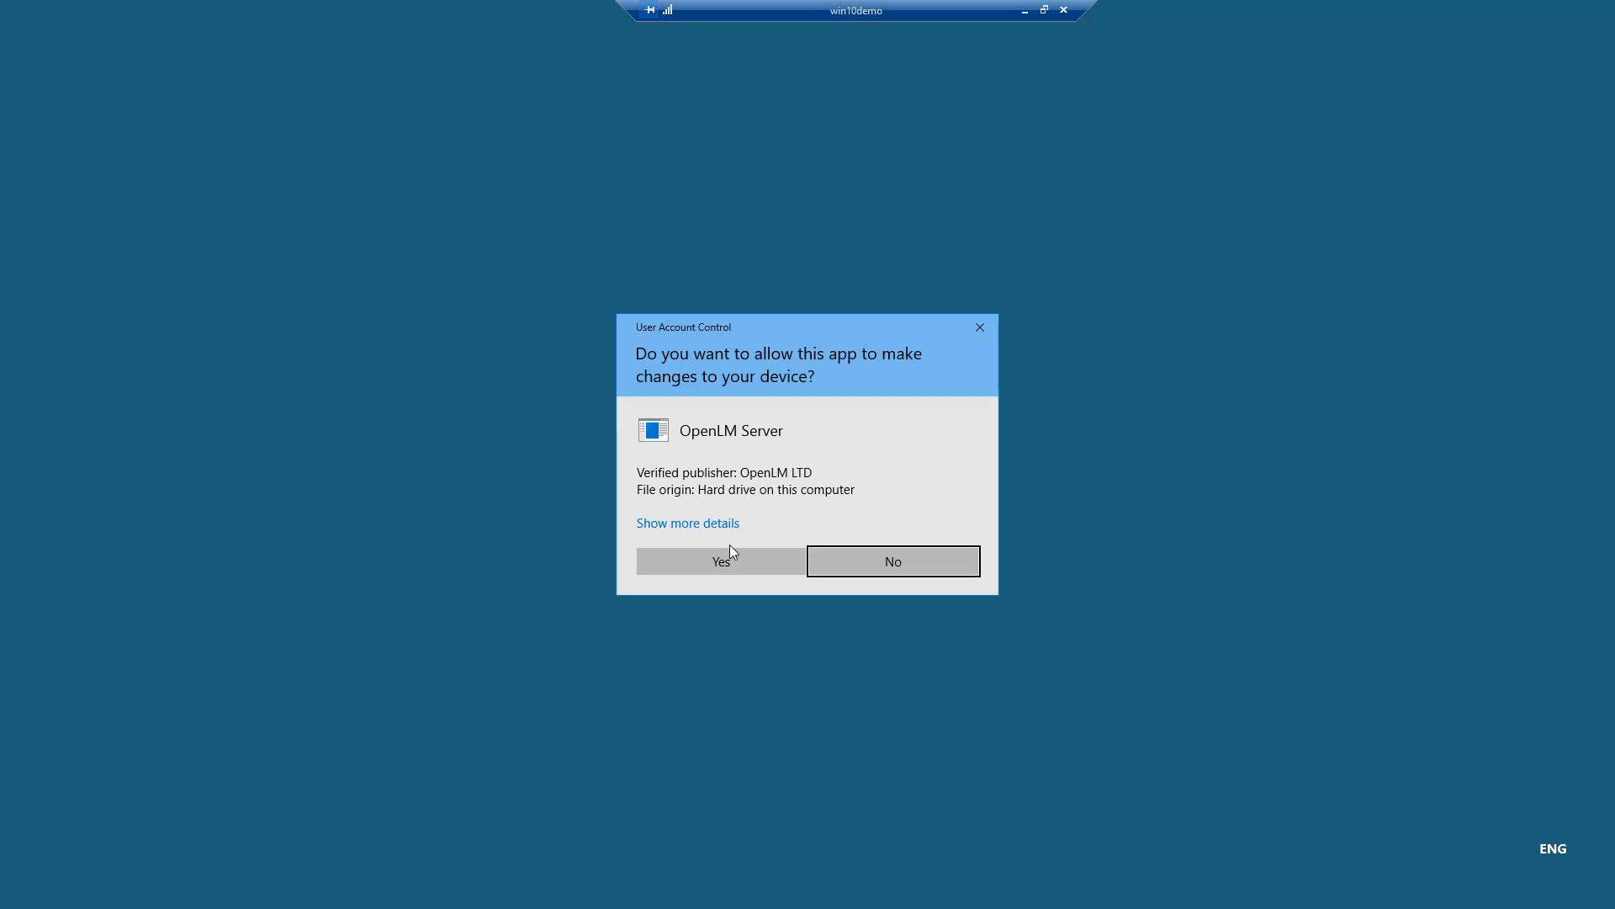
{"action": "left_click", "coordinate": [735, 557]}
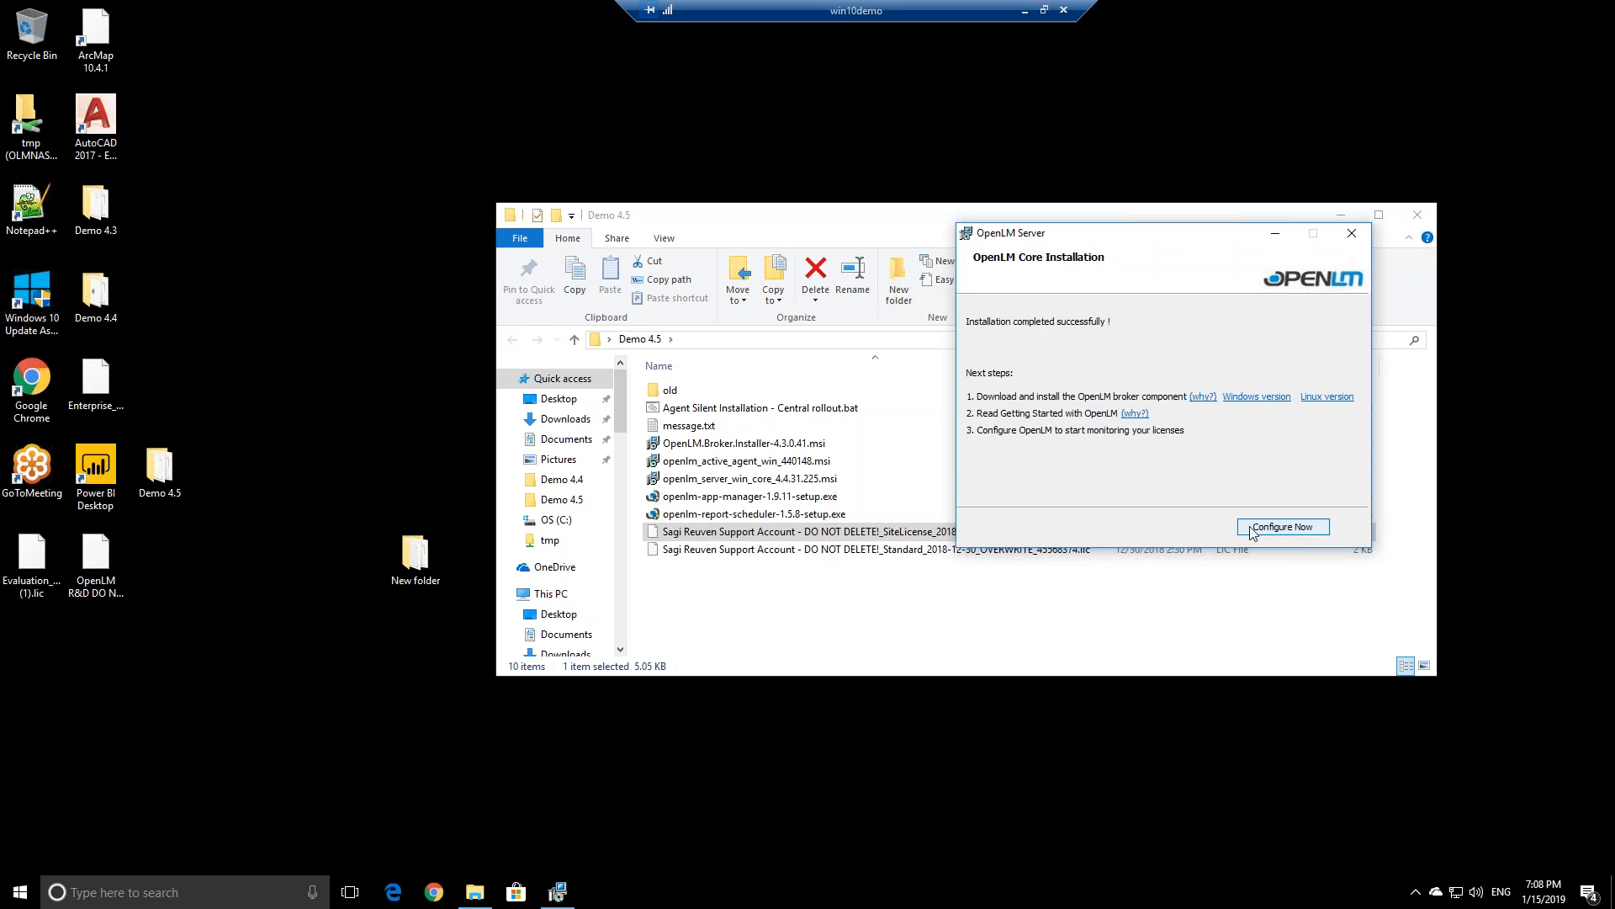
{"action": "left_click", "coordinate": [1353, 234]}
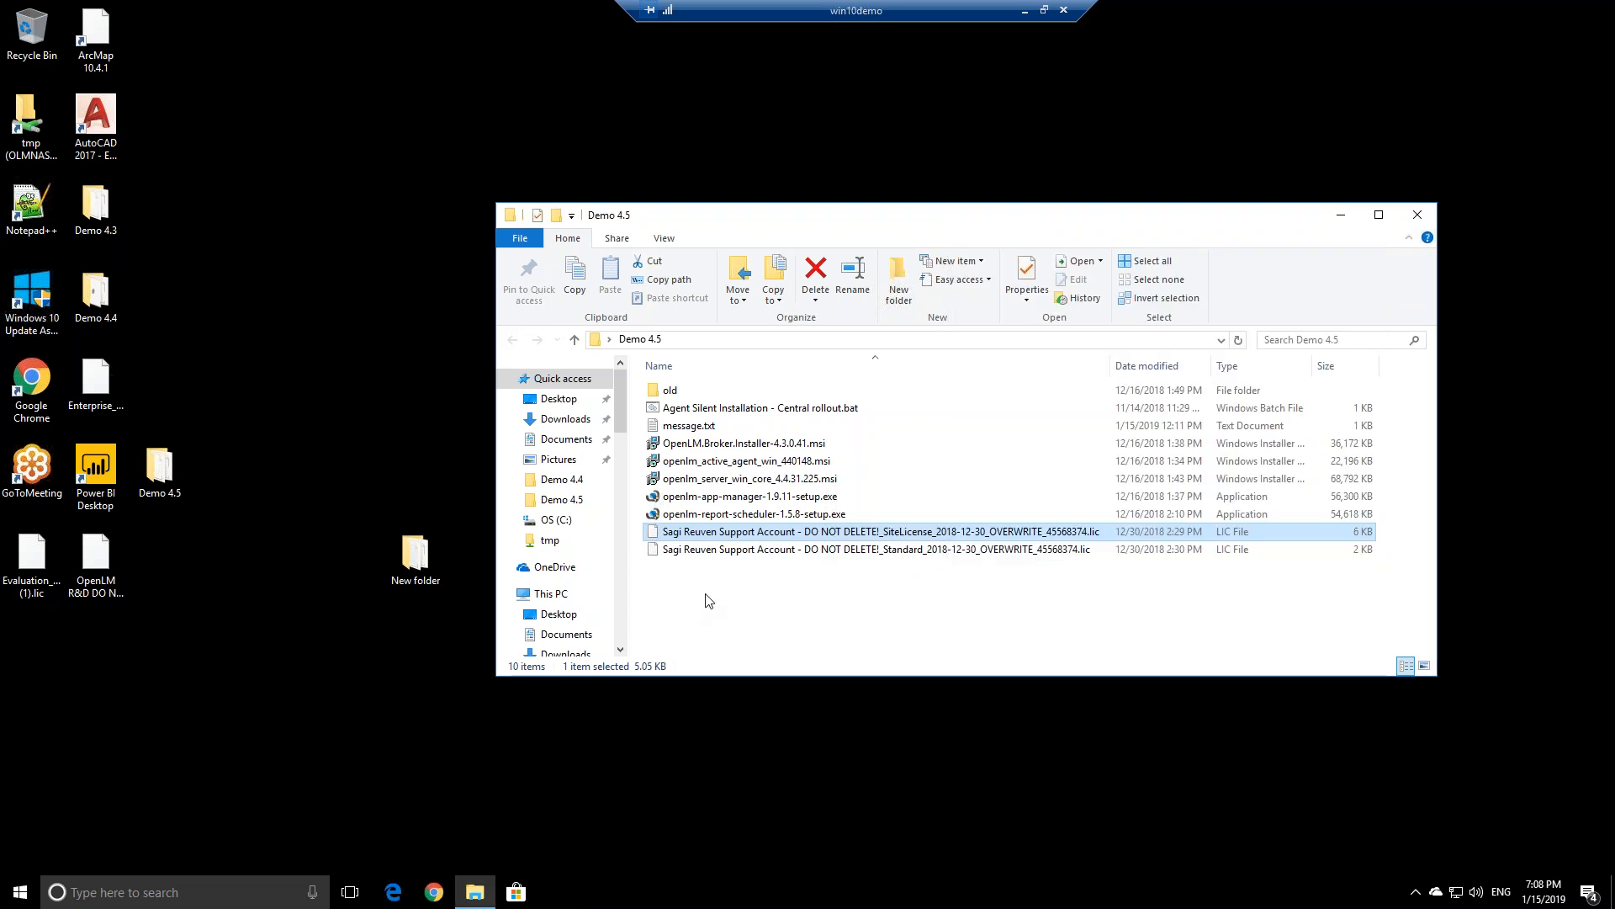
Move the remote windows aside and point out the License Server, OpenLM Broker and OpenLM Core labels
{"action": "left_click_drag", "start_coordinate": [878, 53], "coordinate": [437, 90]}
{"action": "left_click_drag", "start_coordinate": [1041, 64], "coordinate": [1485, 97]}
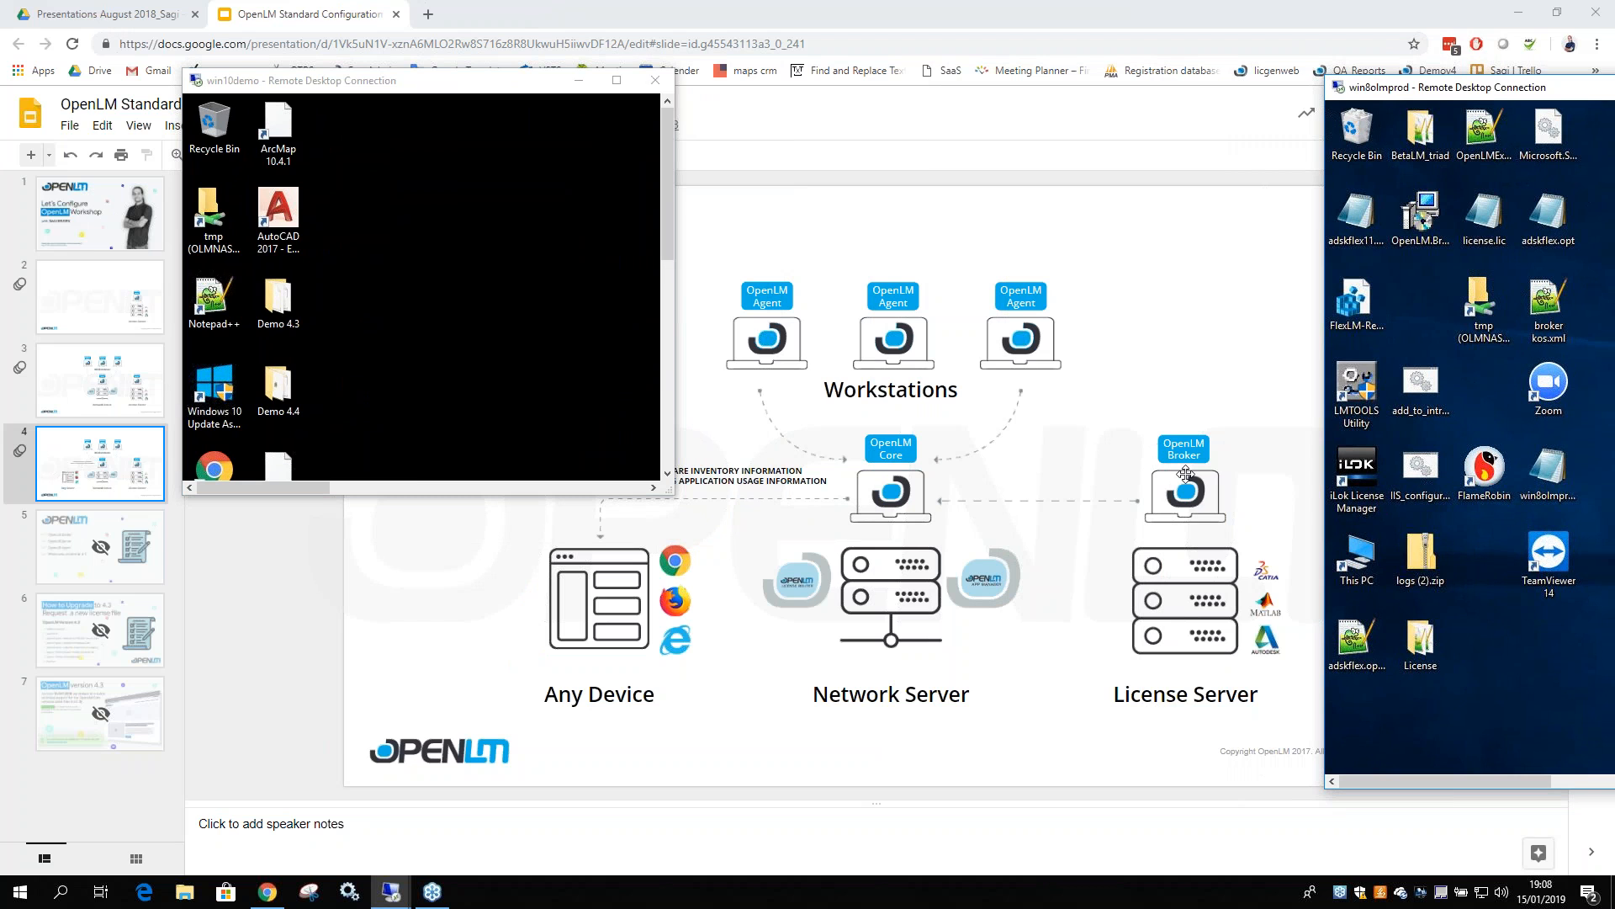
{"action": "left_click", "coordinate": [1156, 698]}
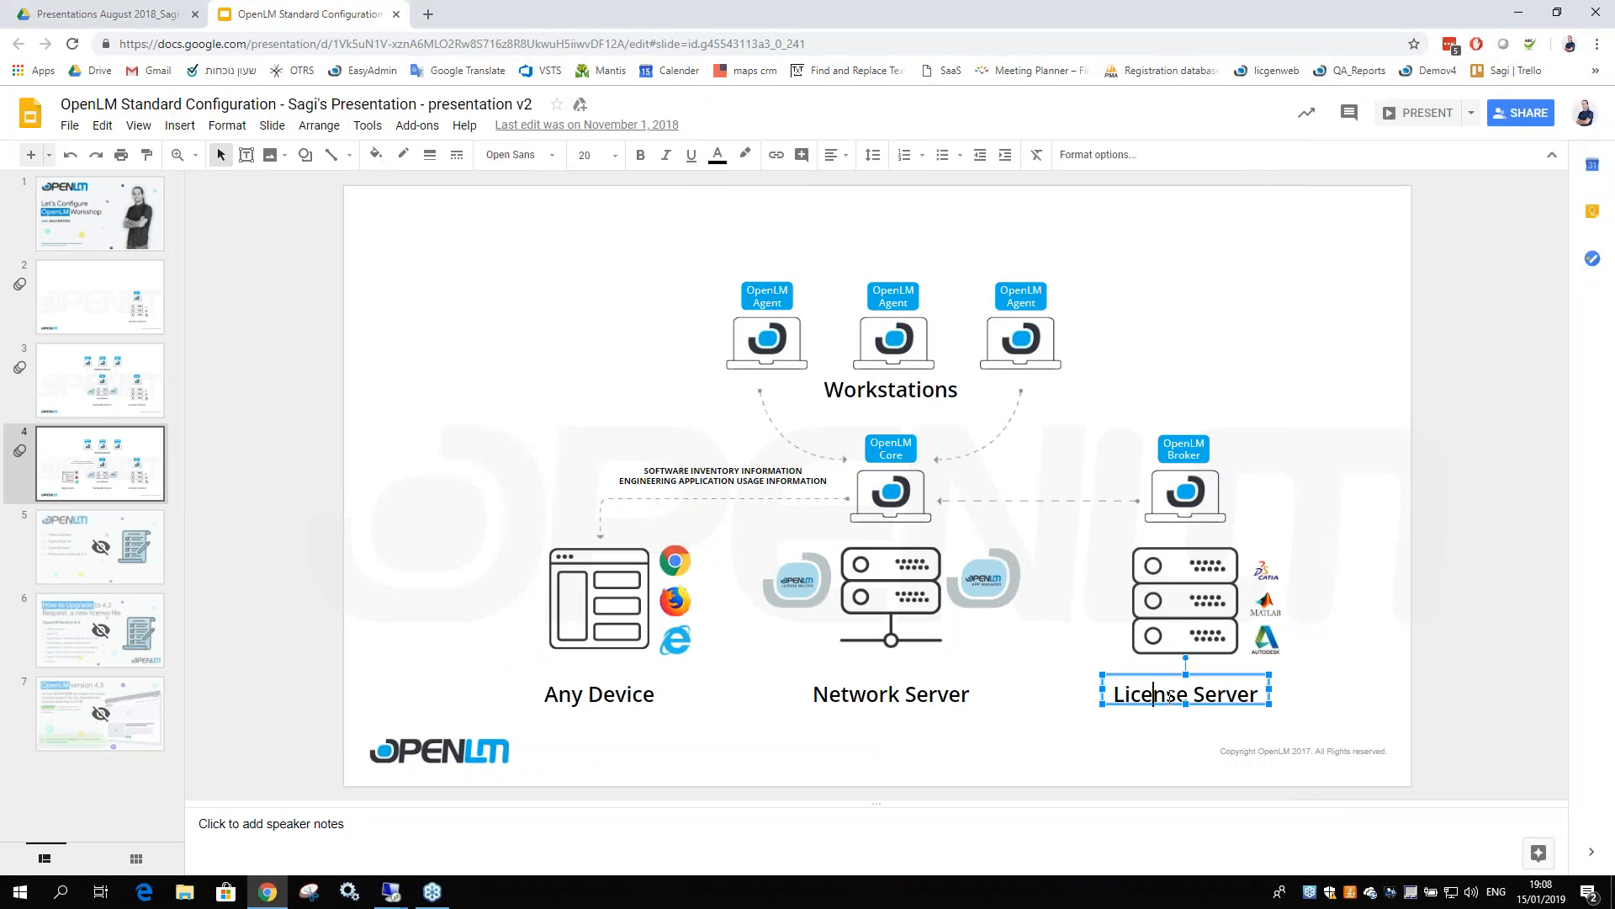
{"action": "left_click", "coordinate": [1187, 443]}
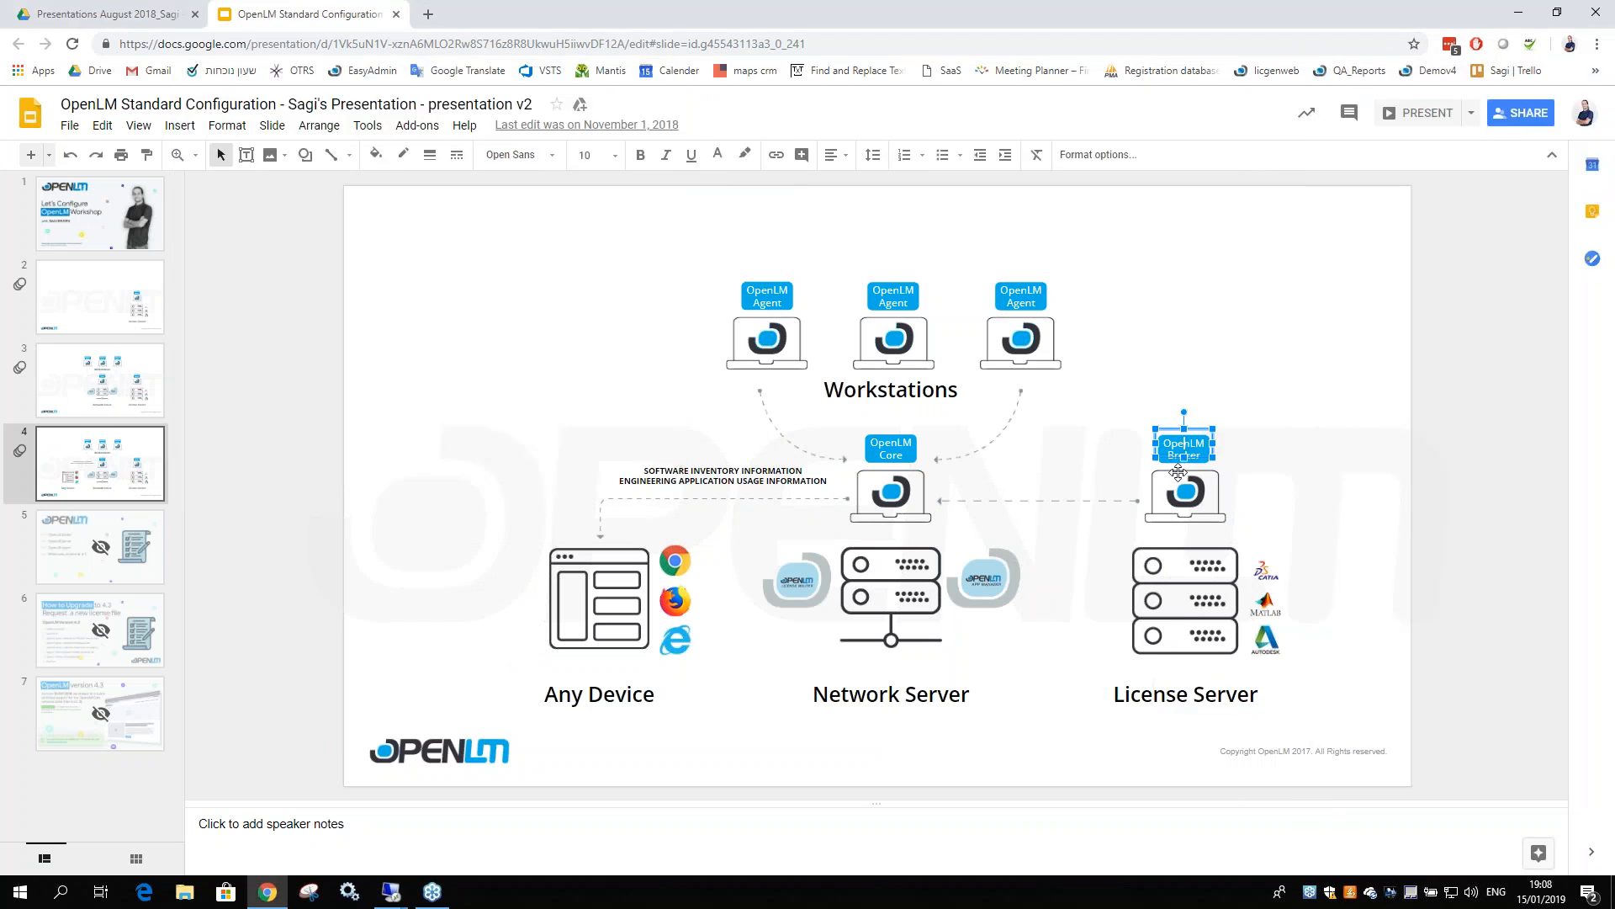
{"action": "left_click", "coordinate": [1165, 465]}
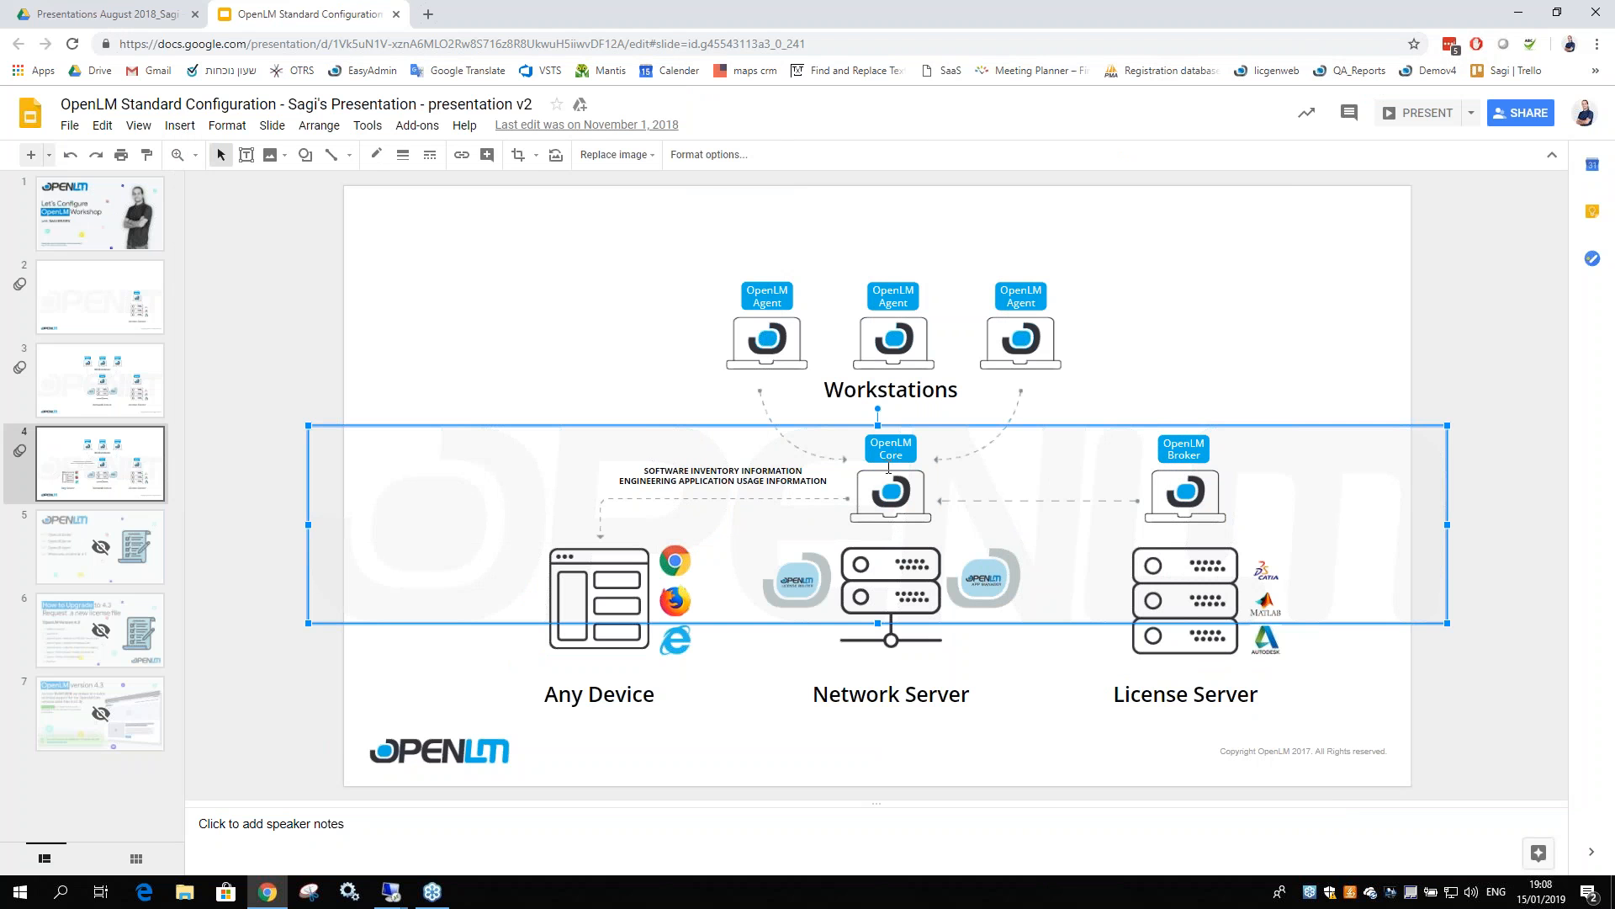
{"action": "left_click", "coordinate": [884, 452]}
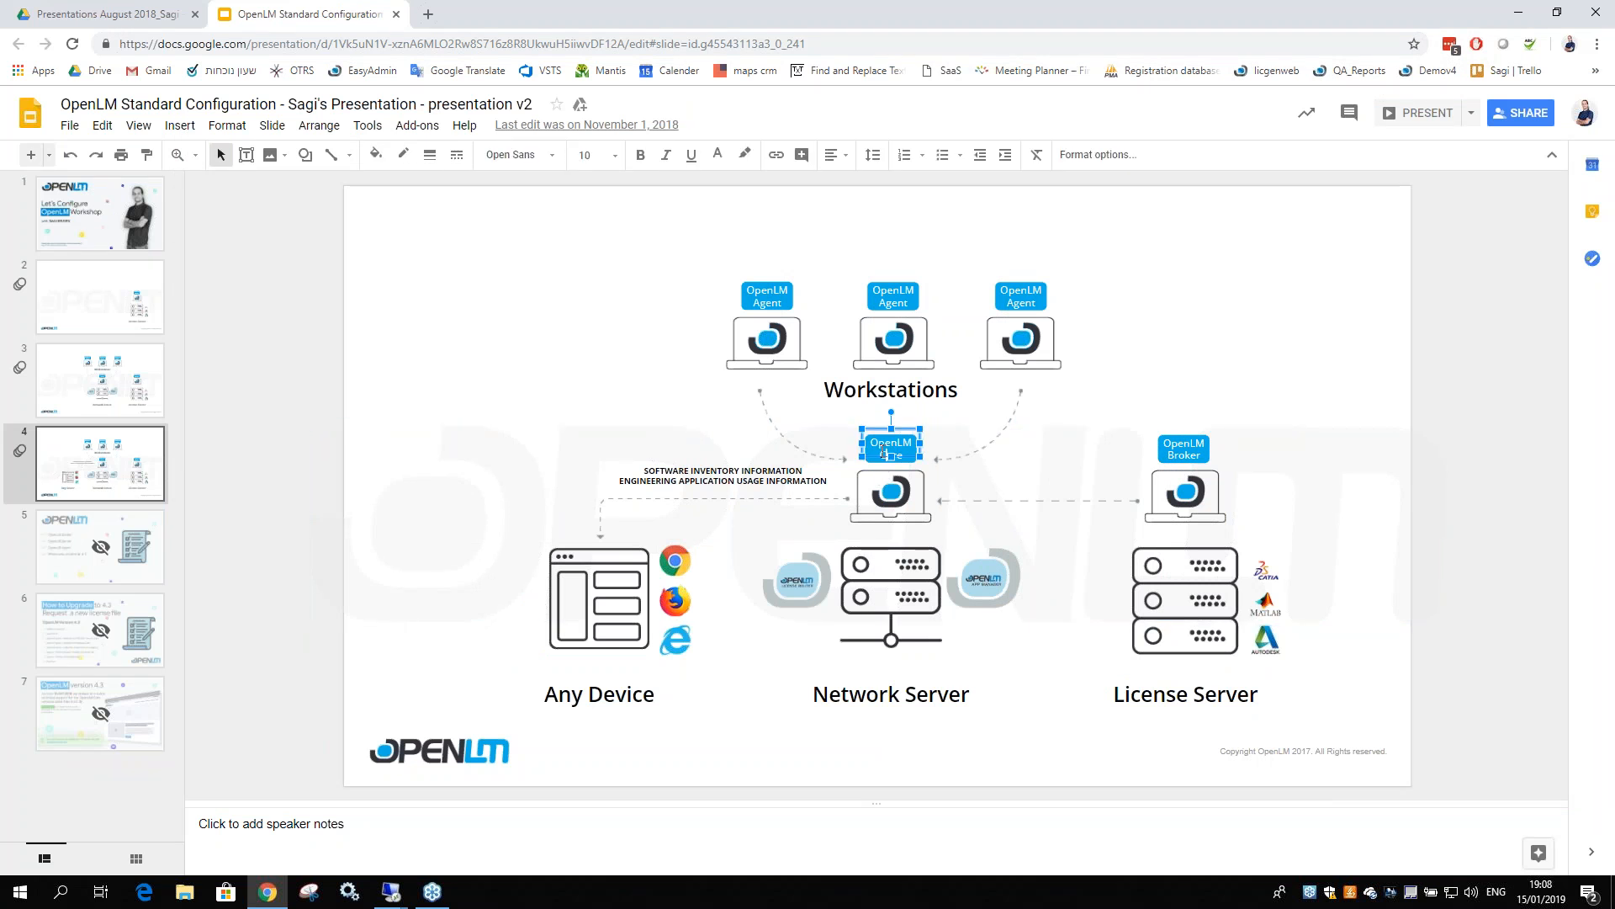
{"action": "left_click", "coordinate": [1182, 448]}
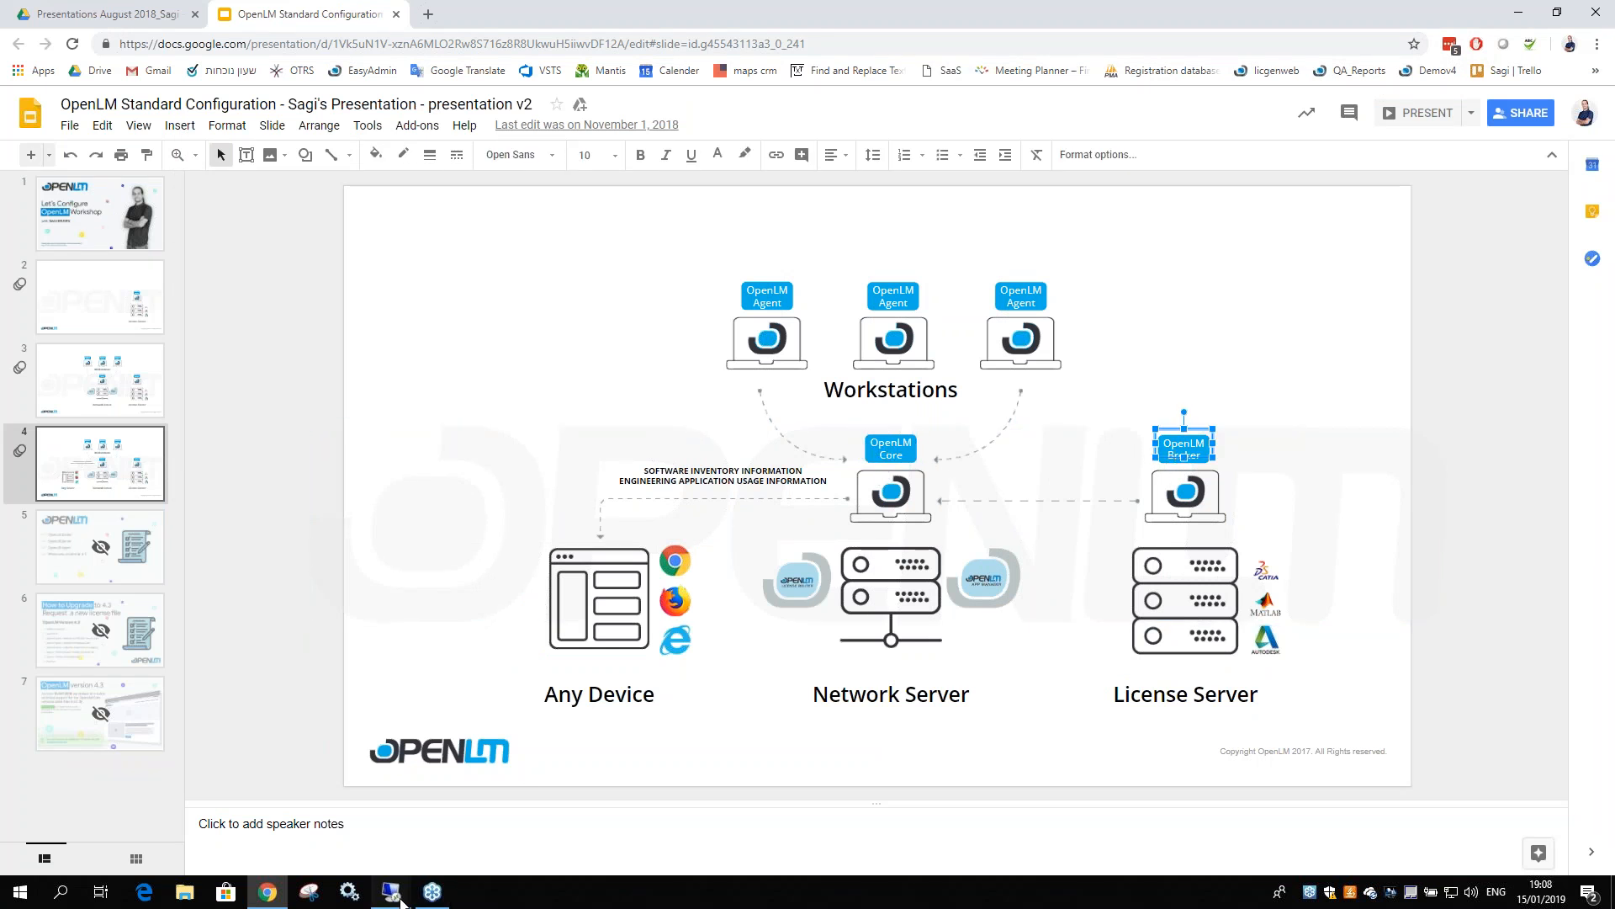
Bring the win8olmprod session full screen and launch the OpenLM Broker installer
{"action": "mouse_move", "coordinate": [391, 890]}
{"action": "left_click", "coordinate": [348, 811]}
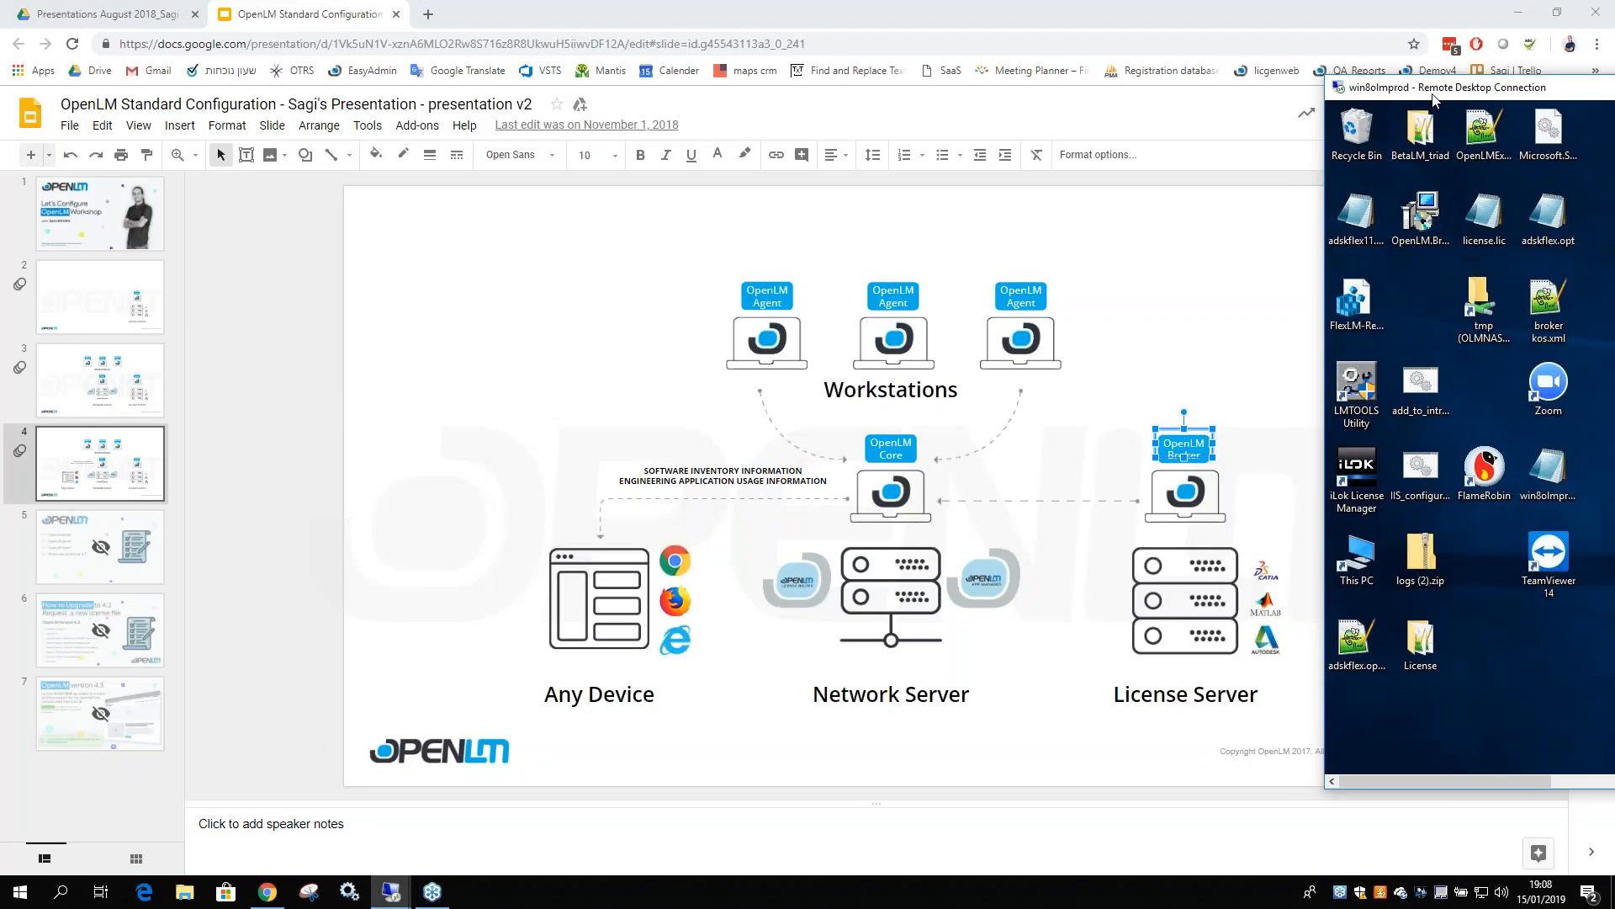
{"action": "double_click", "coordinate": [271, 5]}
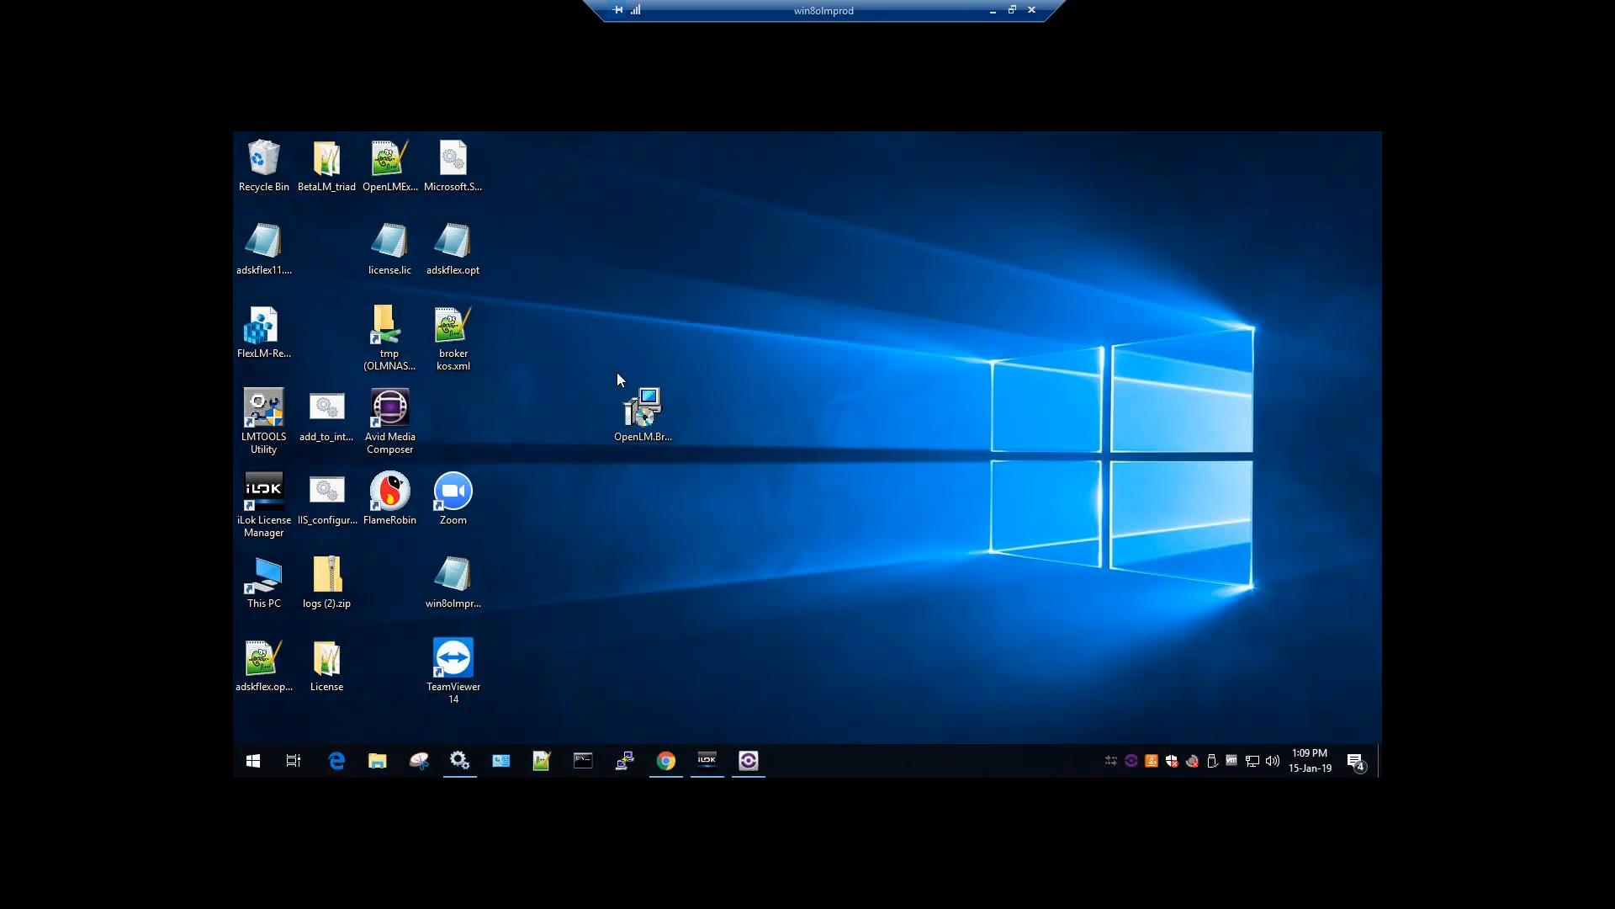
{"action": "double_click", "coordinate": [657, 431]}
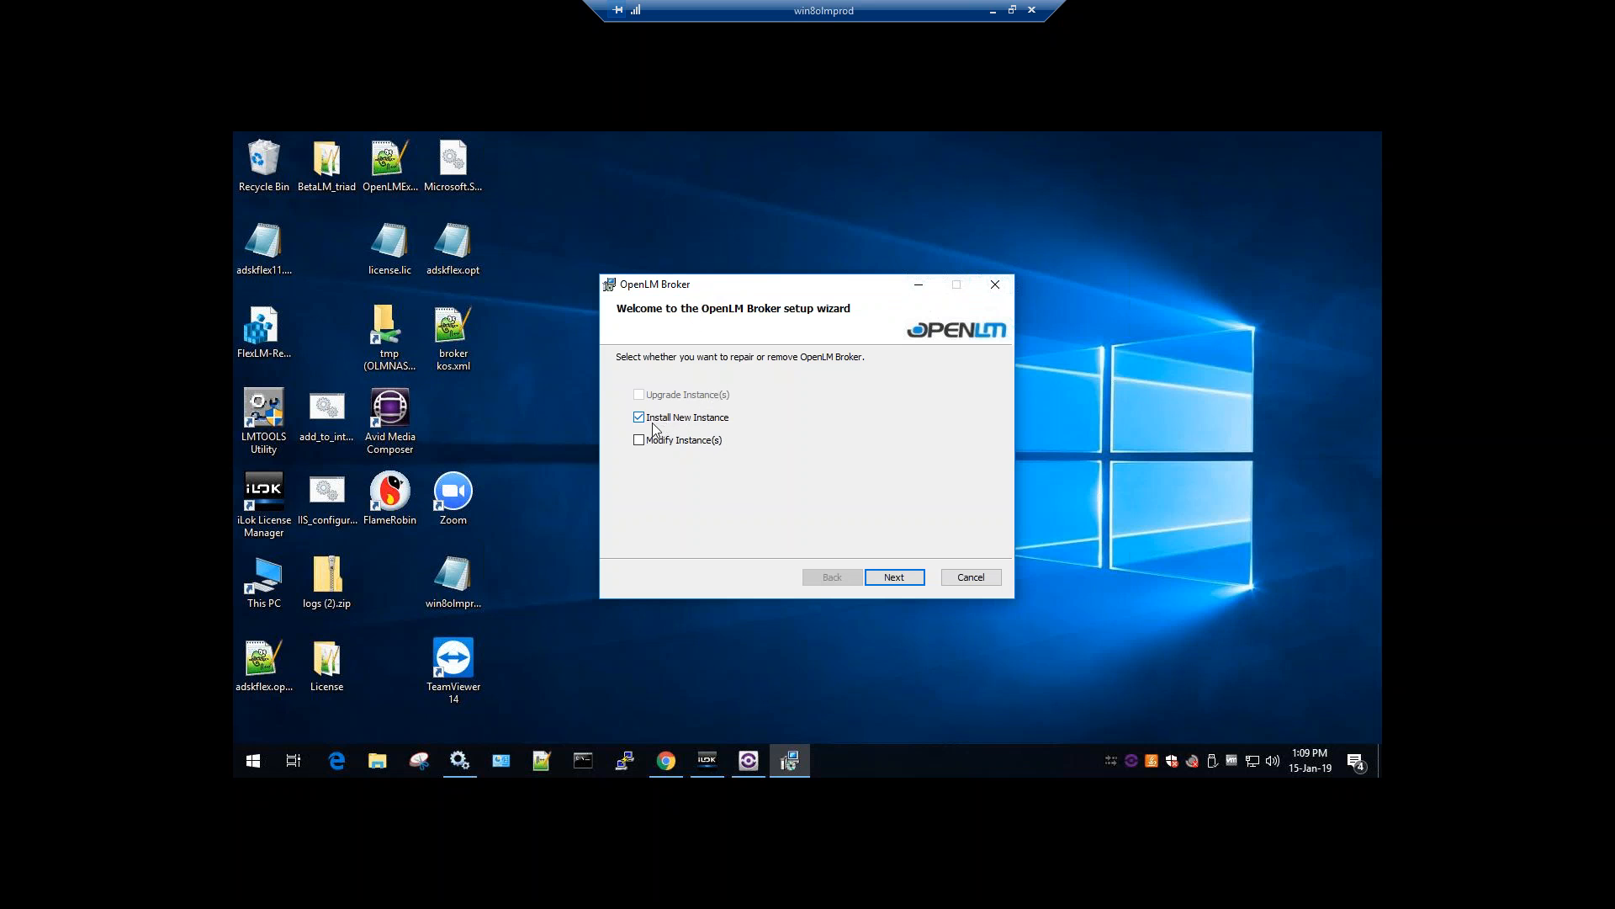
Keep Install New Instance and accept the OpenLM Broker licence agreement
{"action": "left_click", "coordinate": [893, 579]}
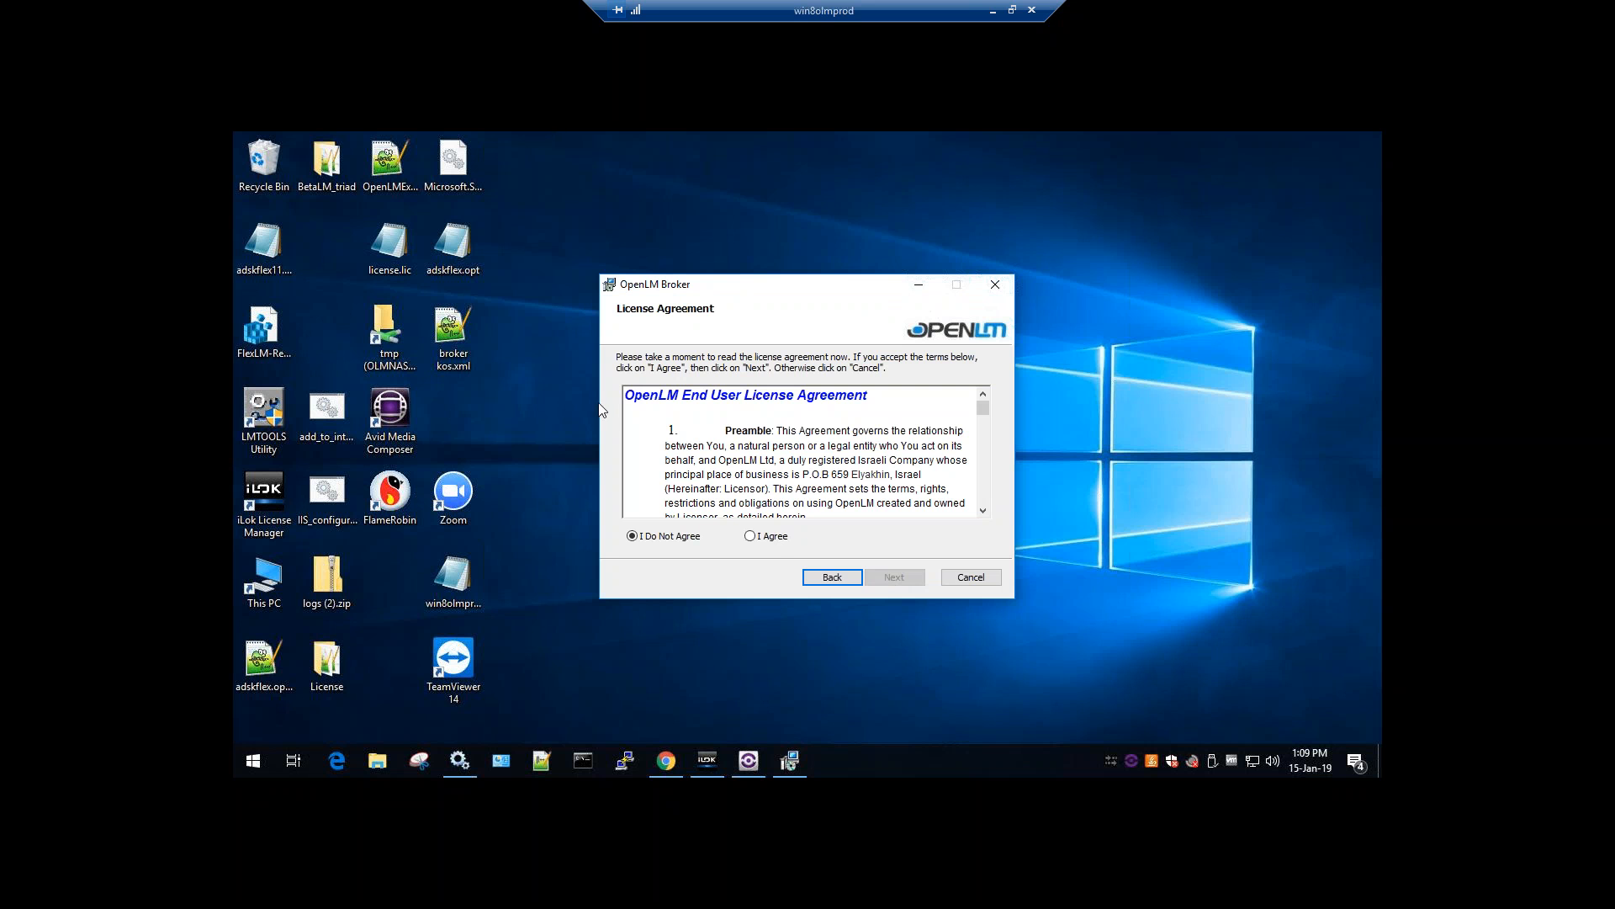
{"action": "left_click", "coordinate": [768, 538]}
{"action": "left_click_drag", "start_coordinate": [982, 409], "coordinate": [983, 496]}
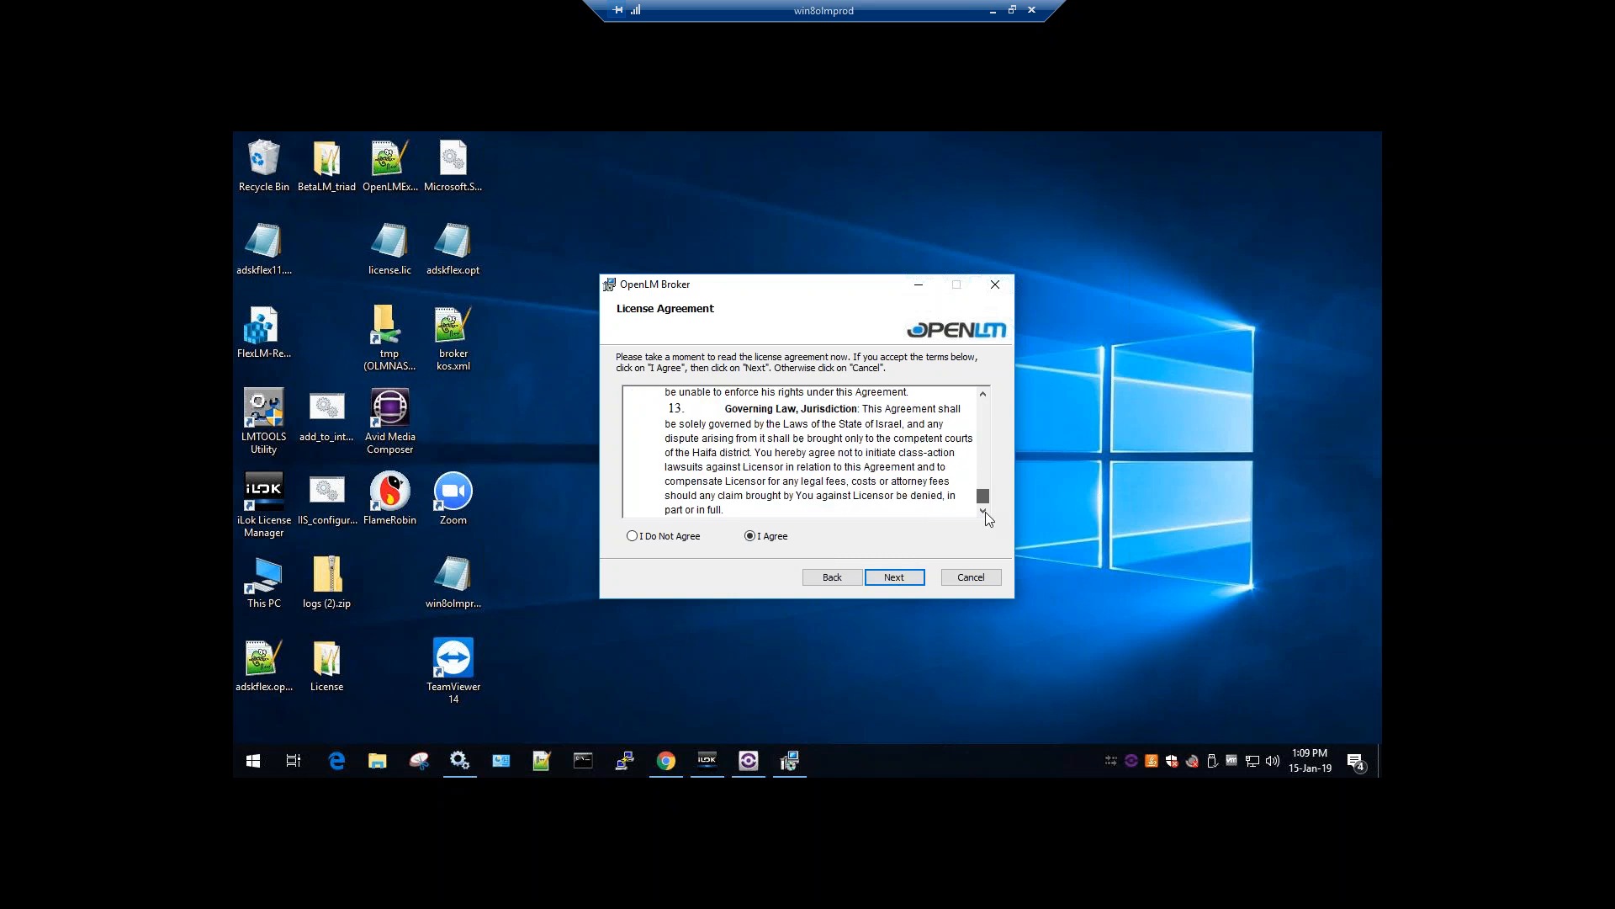
{"action": "left_click", "coordinate": [897, 580]}
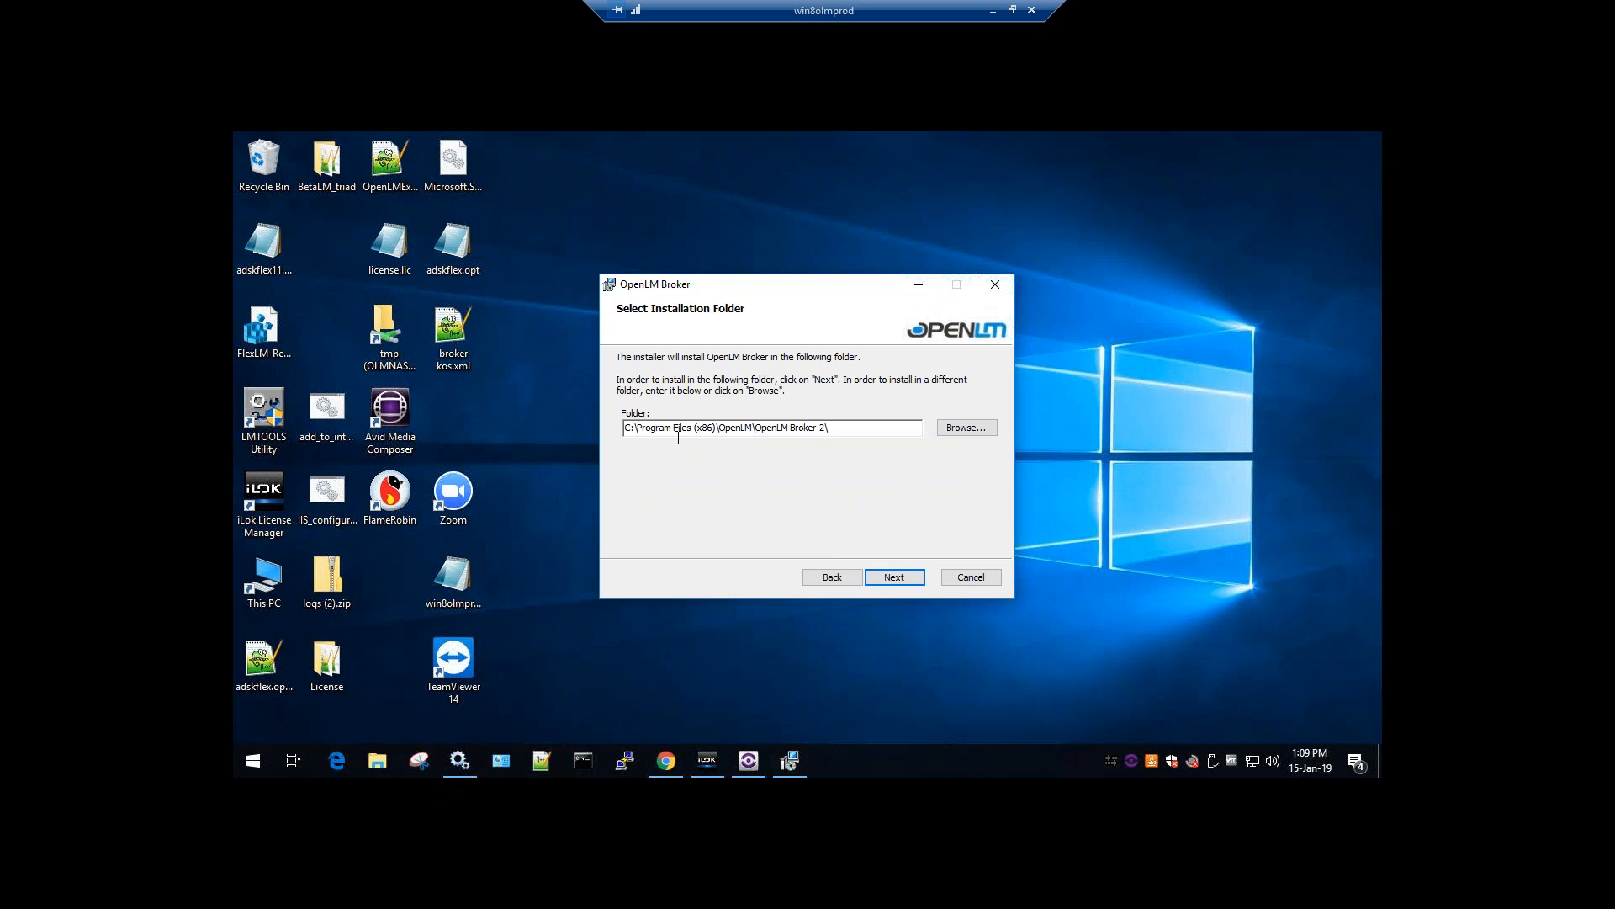
Install into the default folder, approve both UAC prompts, and close the finished installer
{"action": "left_click", "coordinate": [885, 579]}
{"action": "left_click", "coordinate": [883, 580]}
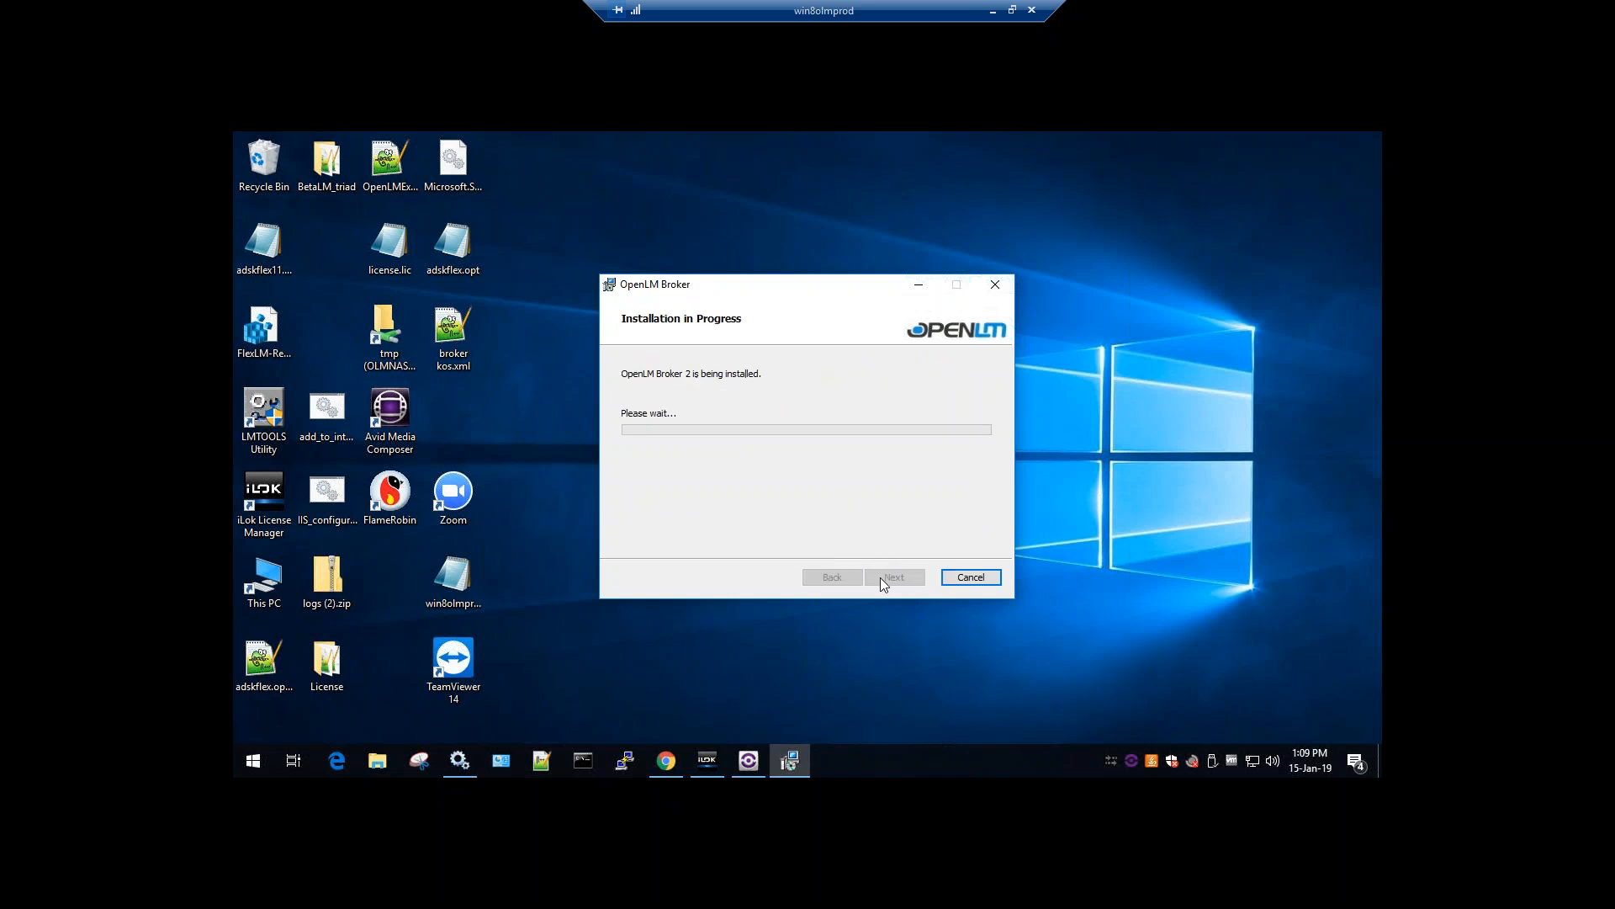
{"action": "left_click", "coordinate": [770, 557]}
{"action": "left_click", "coordinate": [770, 557]}
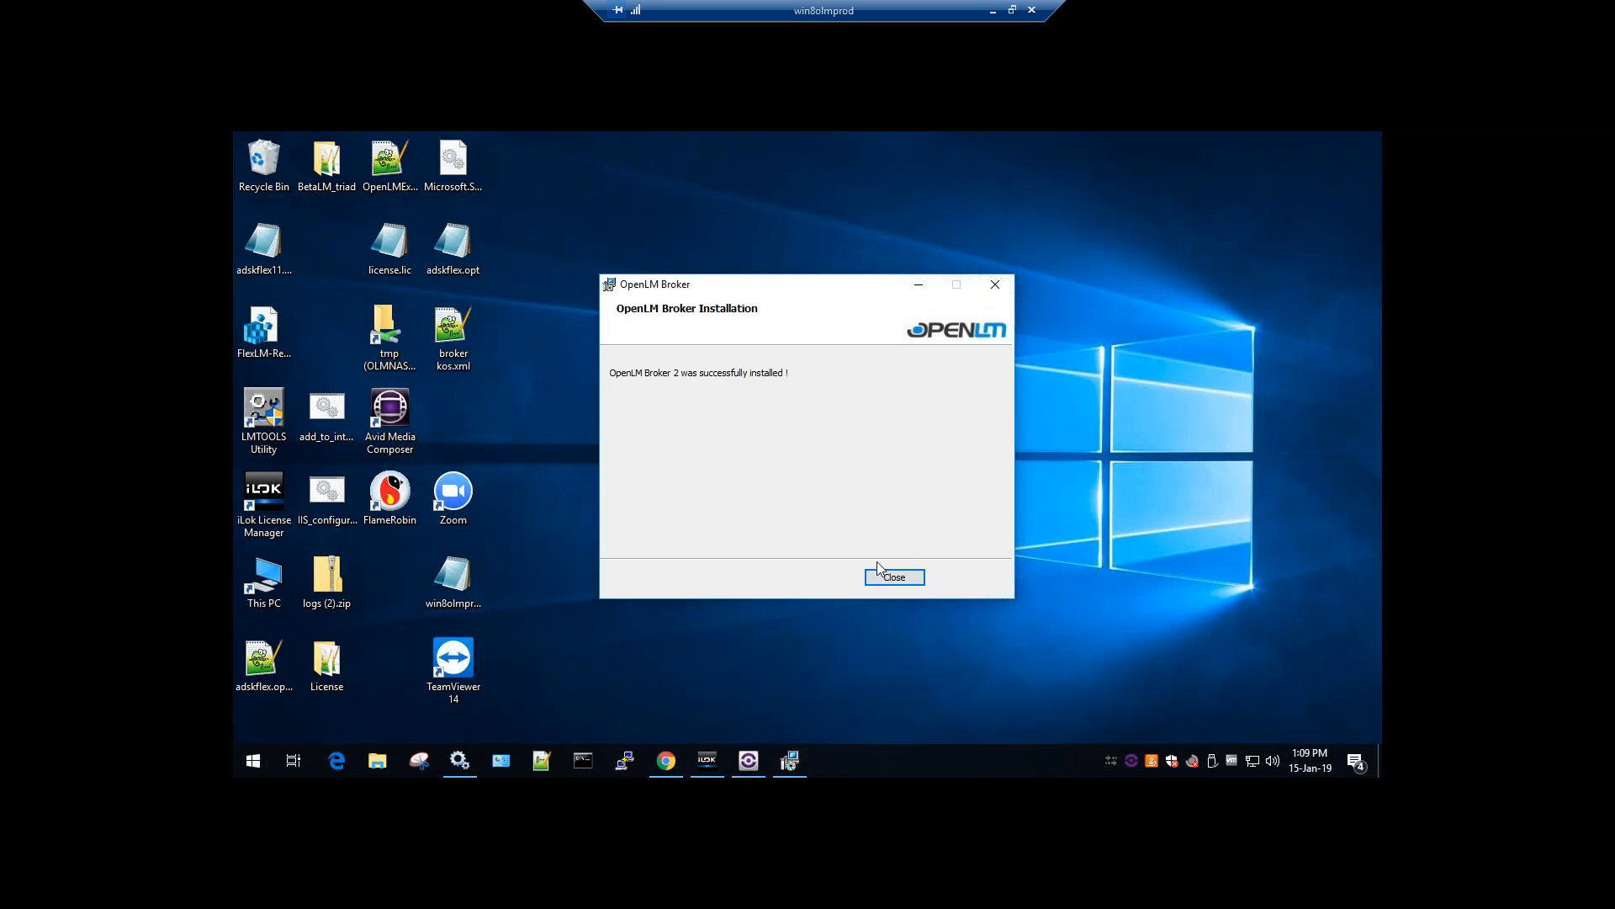
{"action": "left_click", "coordinate": [880, 575]}
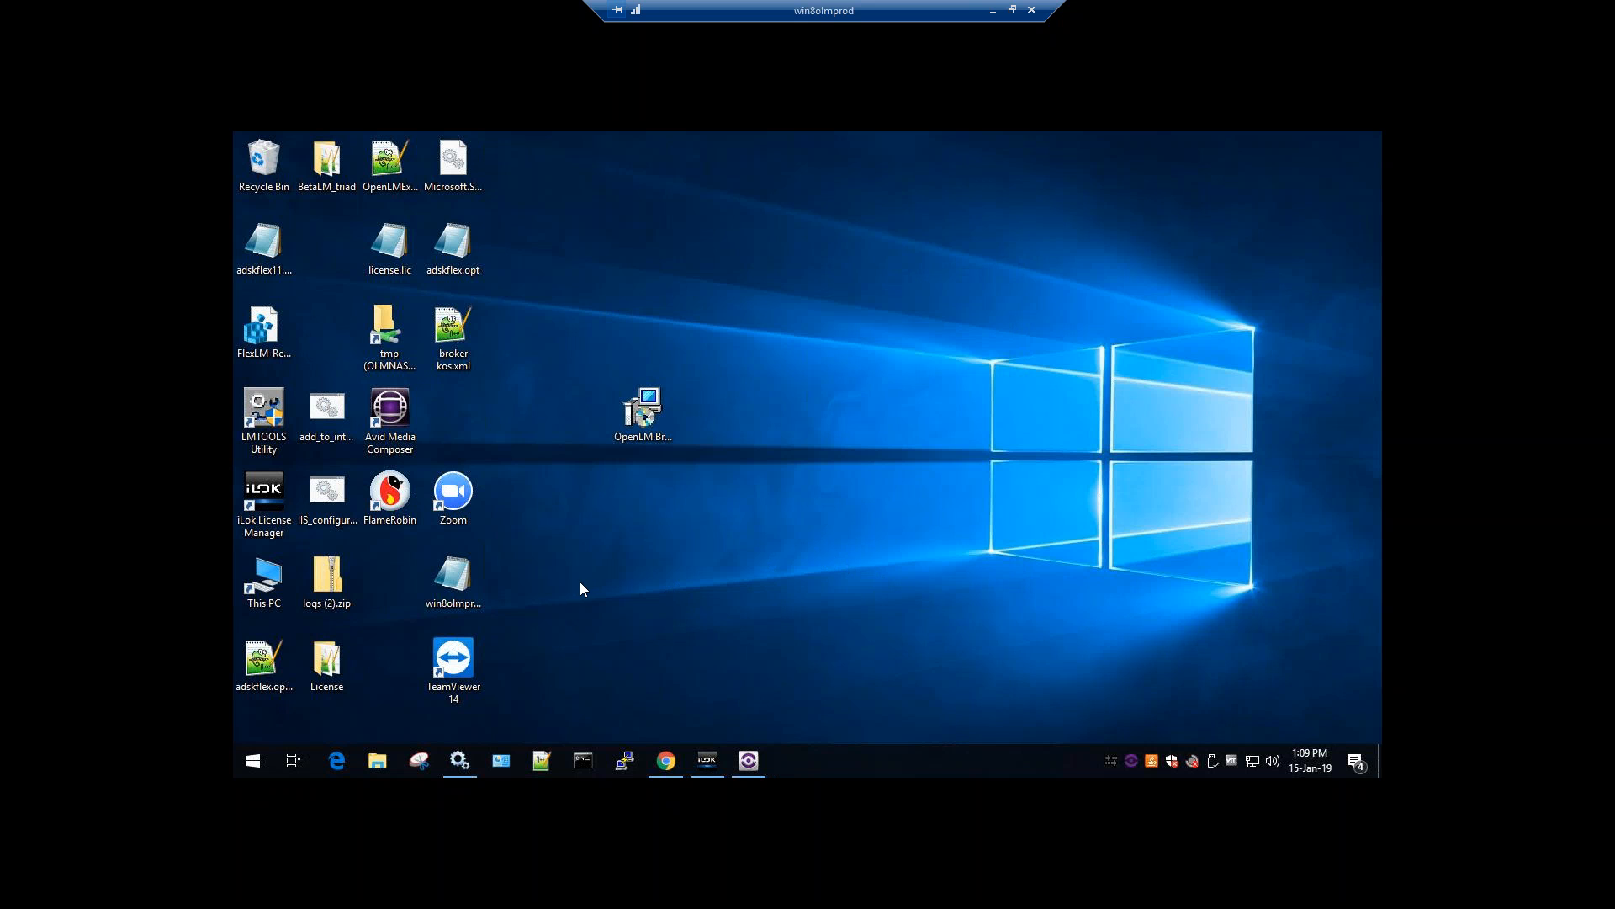
Expand the Start menu's OpenLM group and launch OpenLM Broker 2 Configuration Tool
{"action": "left_click", "coordinate": [254, 761]}
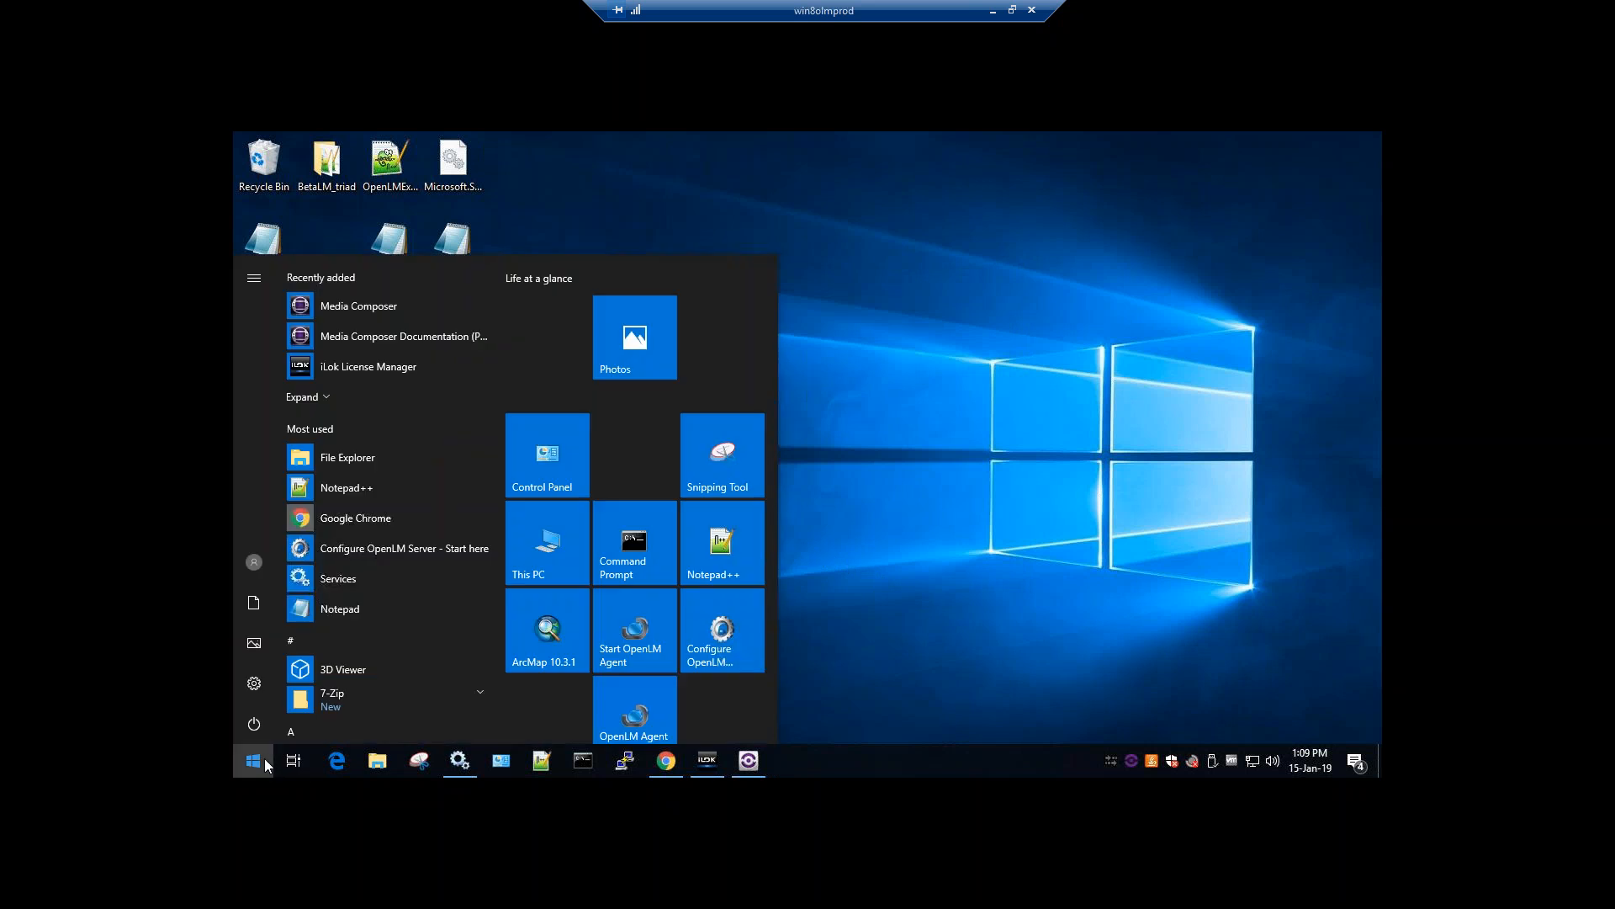
{"action": "scroll", "coordinate": [417, 530], "scroll_direction": "down", "scroll_amount": 10}
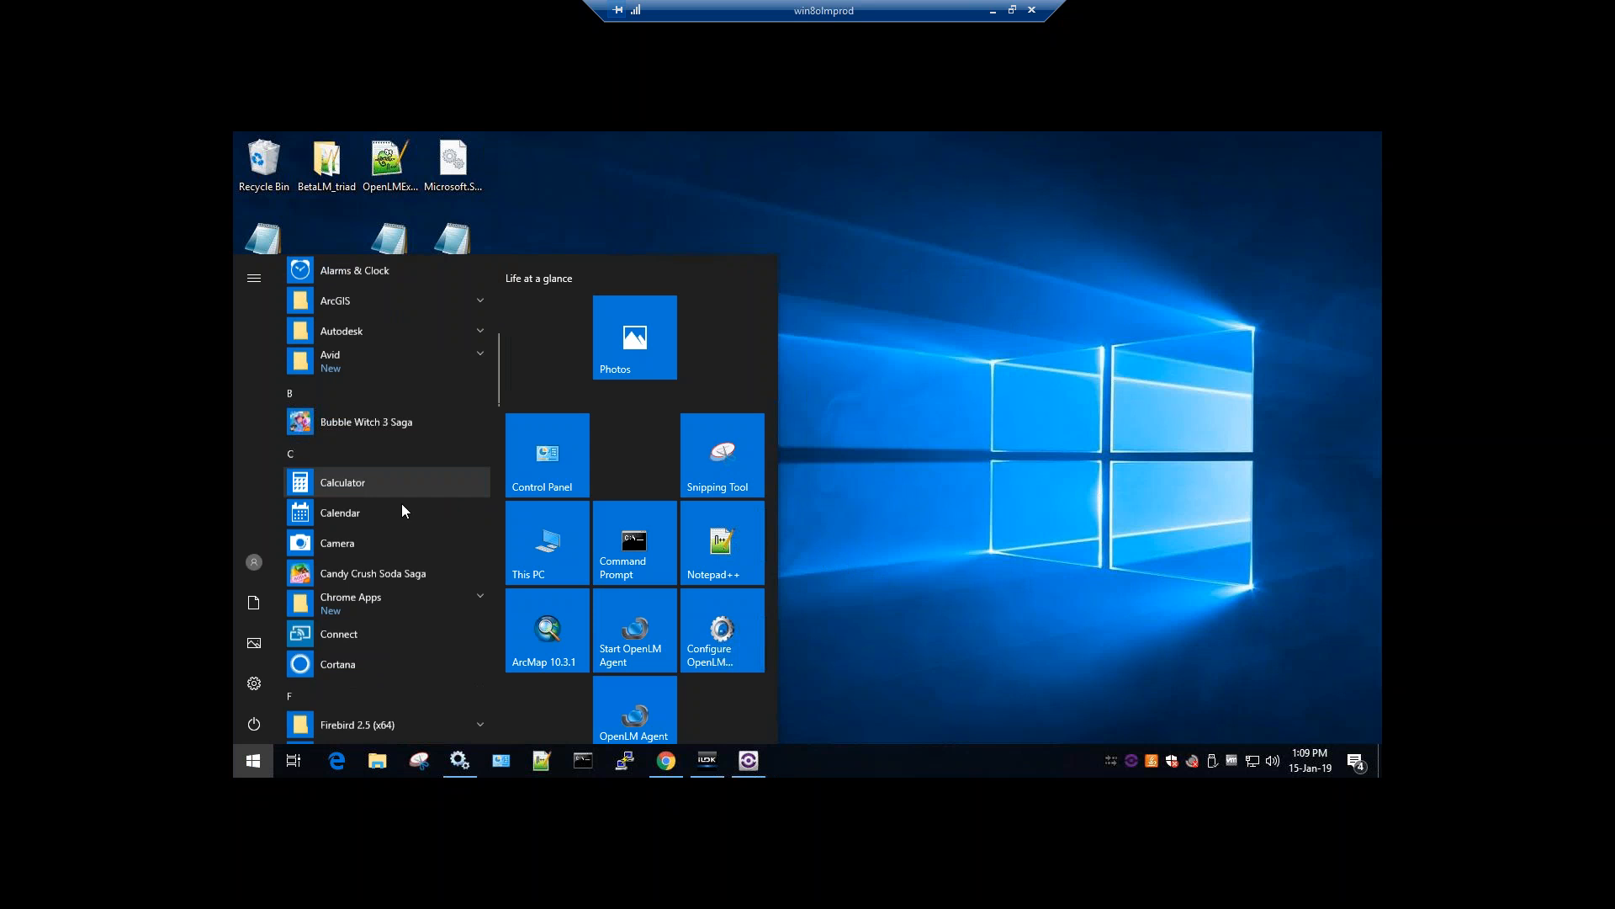
{"action": "scroll", "coordinate": [404, 502], "scroll_direction": "down", "scroll_amount": 8}
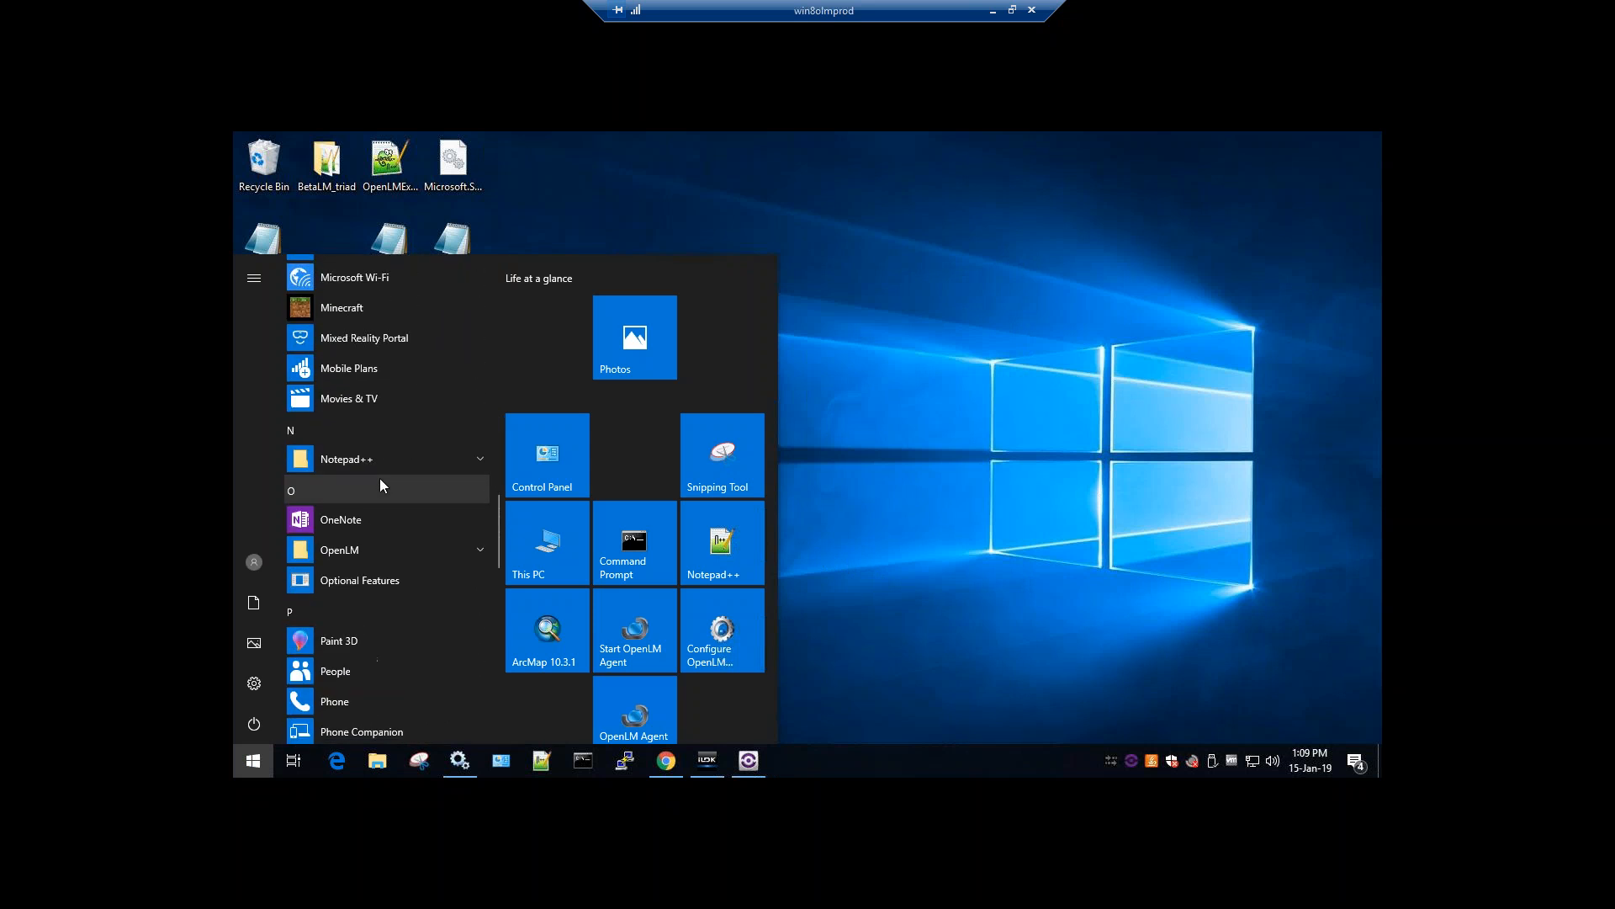
{"action": "left_click", "coordinate": [341, 551]}
{"action": "scroll", "coordinate": [370, 522], "scroll_direction": "down", "scroll_amount": 3}
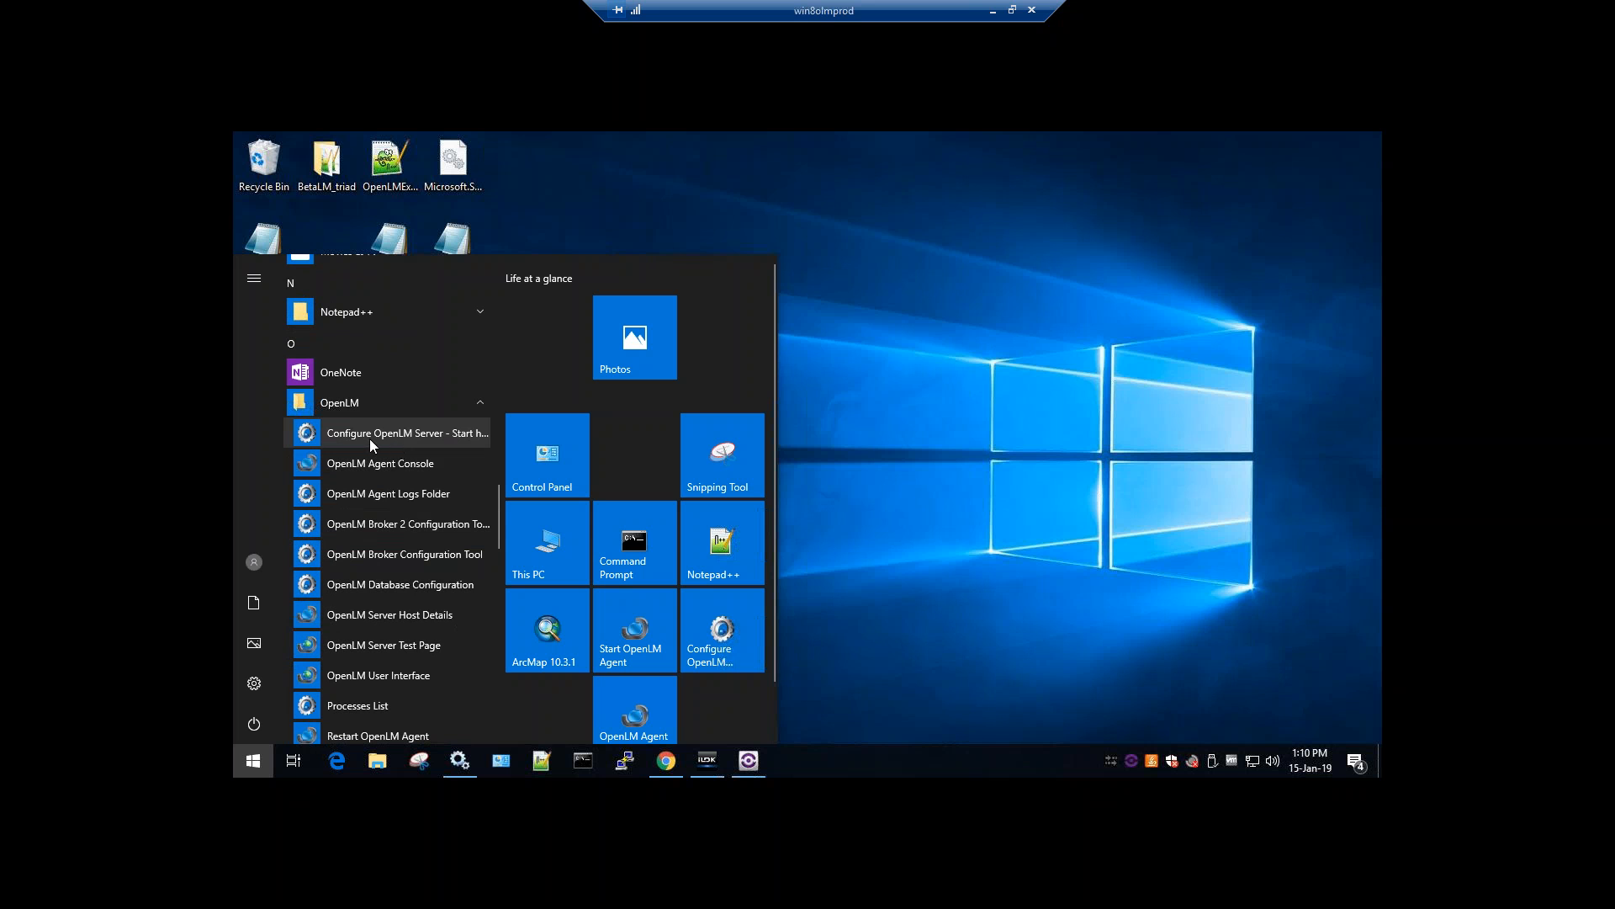
{"action": "scroll", "coordinate": [404, 492], "scroll_direction": "down", "scroll_amount": 2}
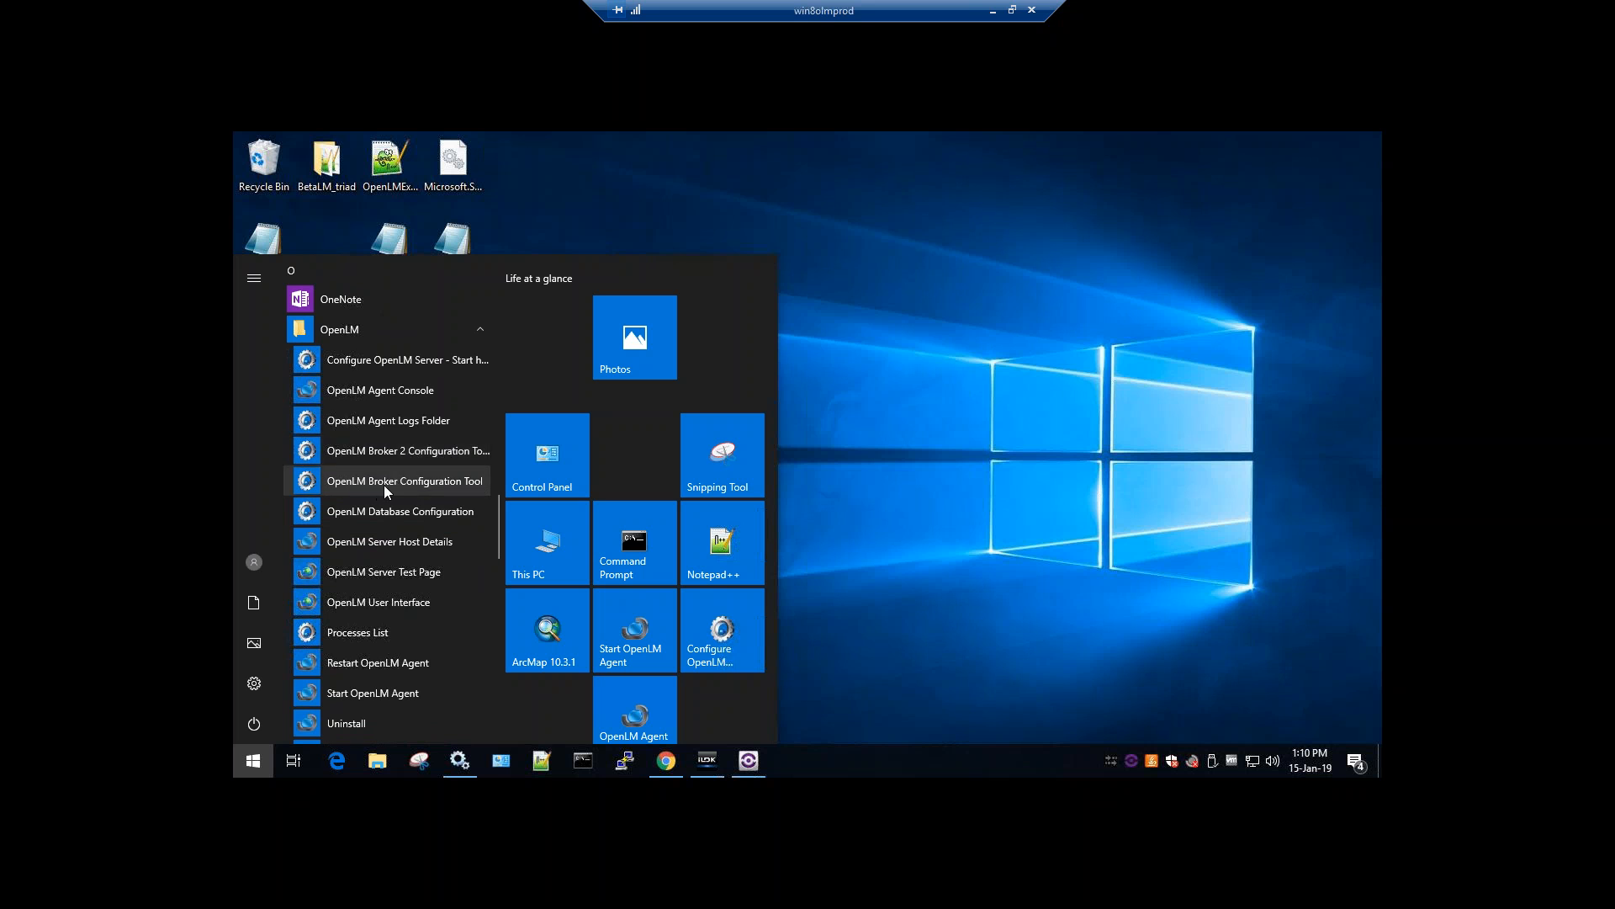
{"action": "left_click", "coordinate": [396, 452]}
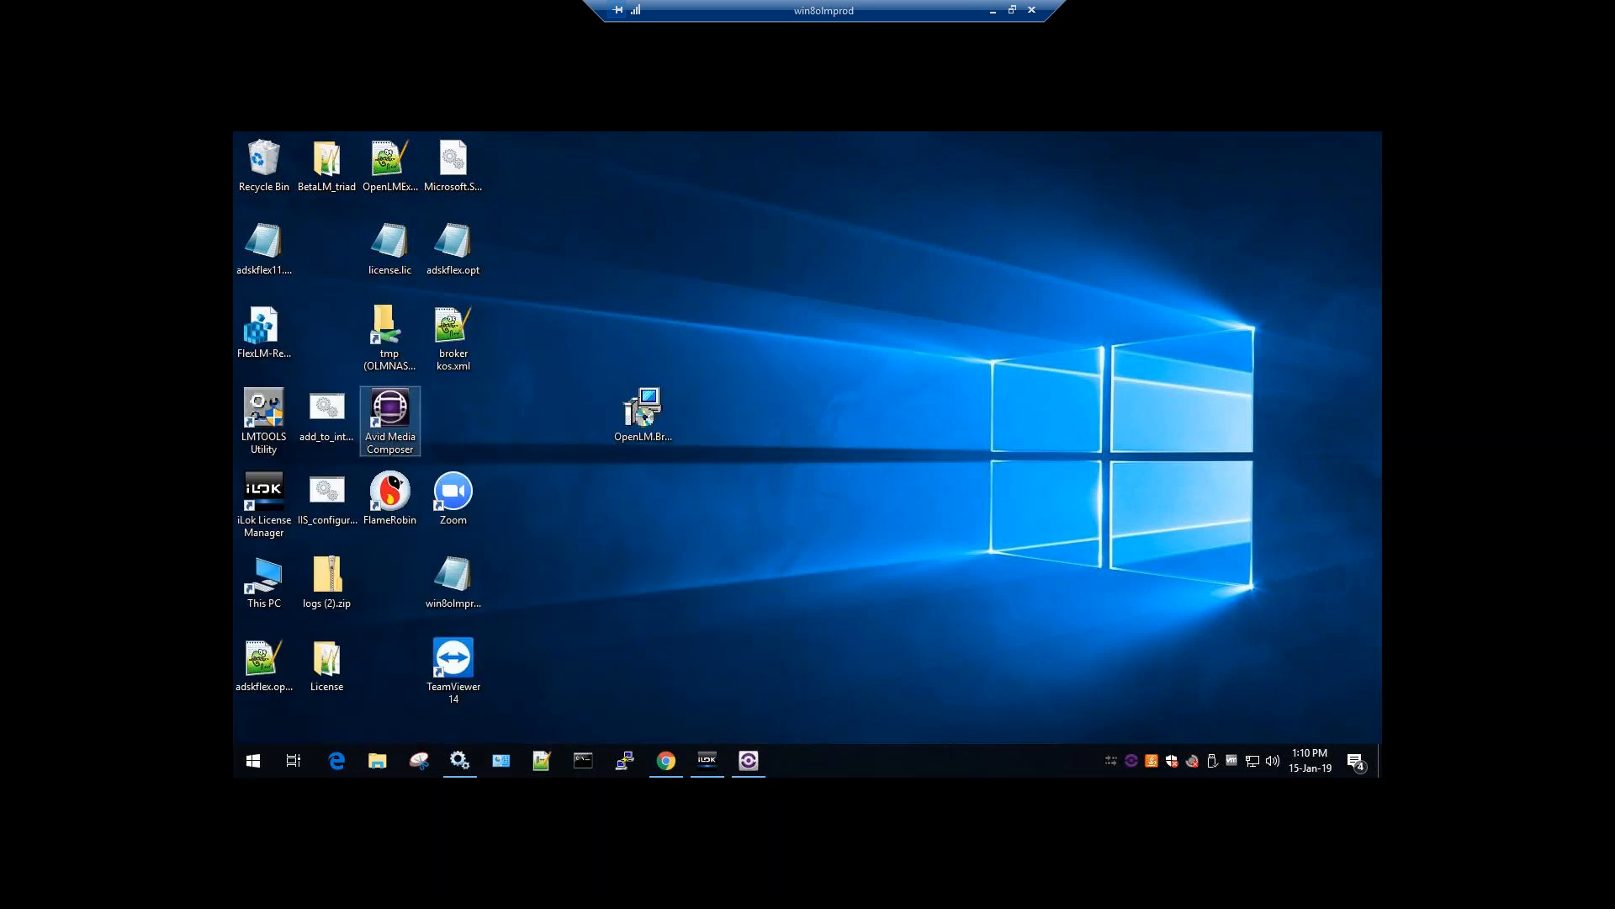
Let the tool run, dismiss the OpenLM server warning, and view ports 600 and 810
{"action": "left_click", "coordinate": [663, 558]}
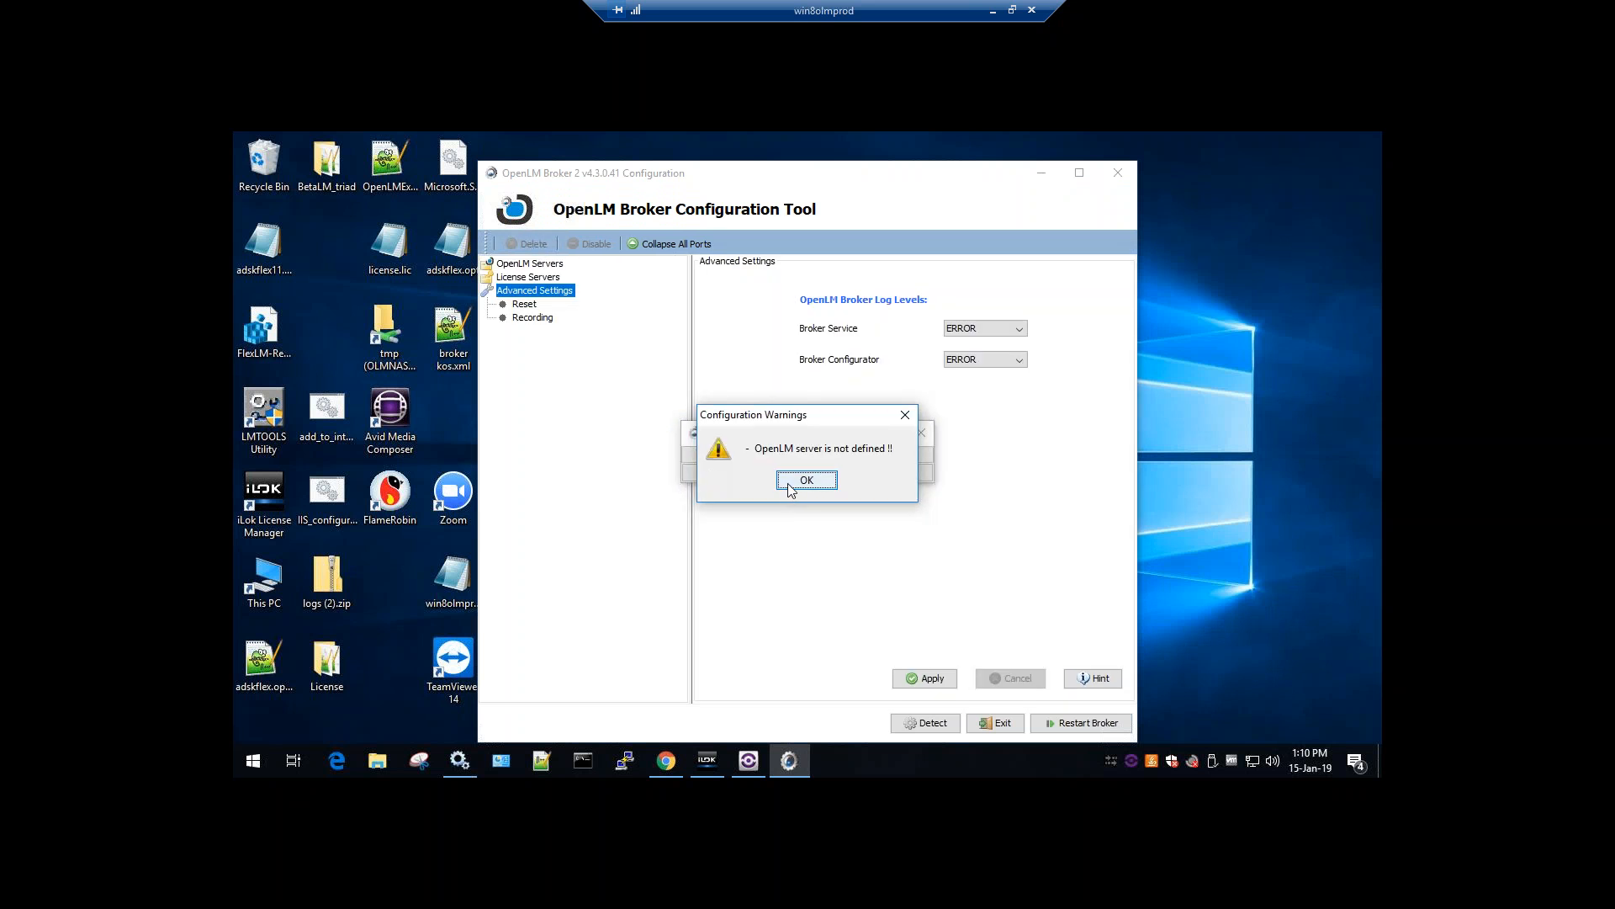
{"action": "left_click", "coordinate": [791, 483]}
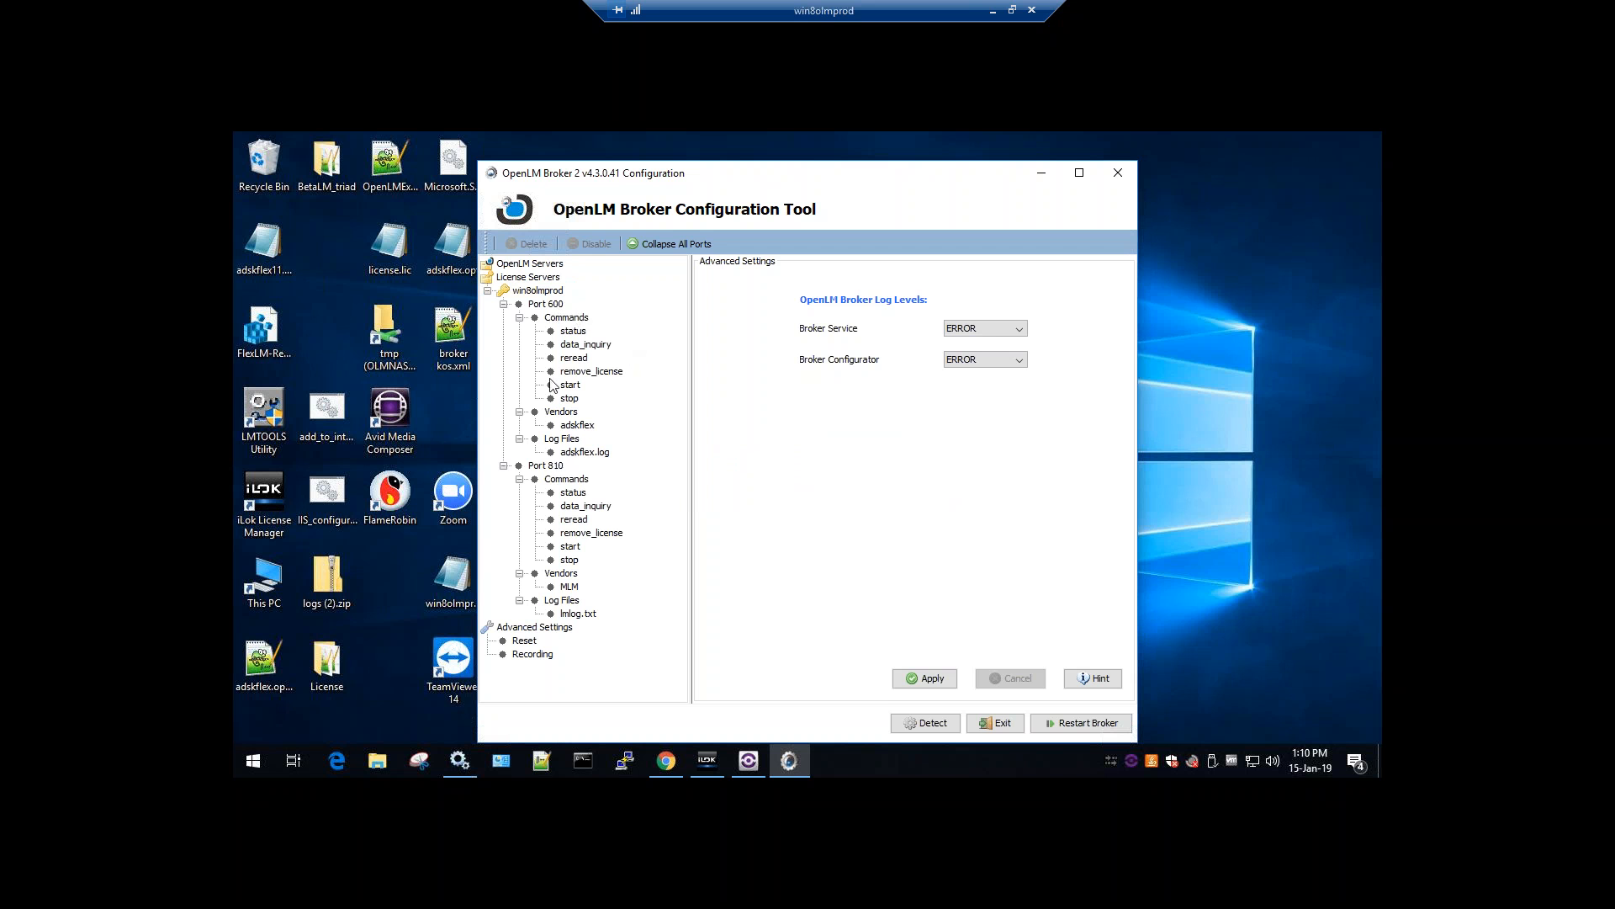
{"action": "left_click", "coordinate": [539, 291]}
{"action": "left_click", "coordinate": [546, 305]}
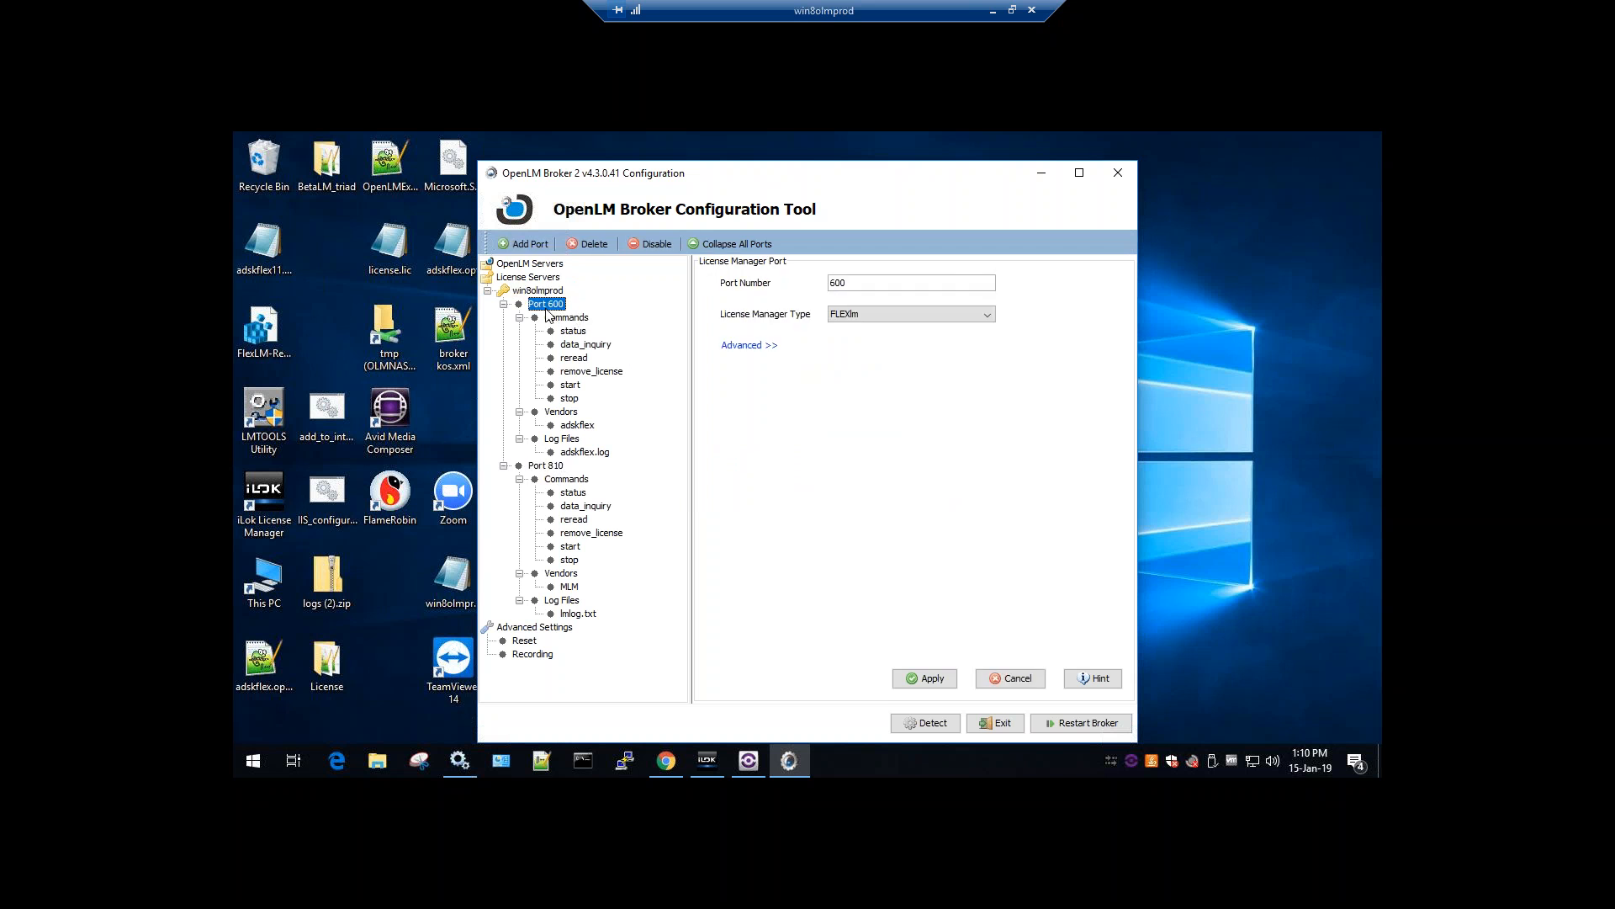
{"action": "left_click", "coordinate": [555, 468]}
Recheck port 600, collapse Port 810, and add a new port under win8olmprod
{"action": "left_click", "coordinate": [549, 306]}
{"action": "left_click", "coordinate": [503, 466]}
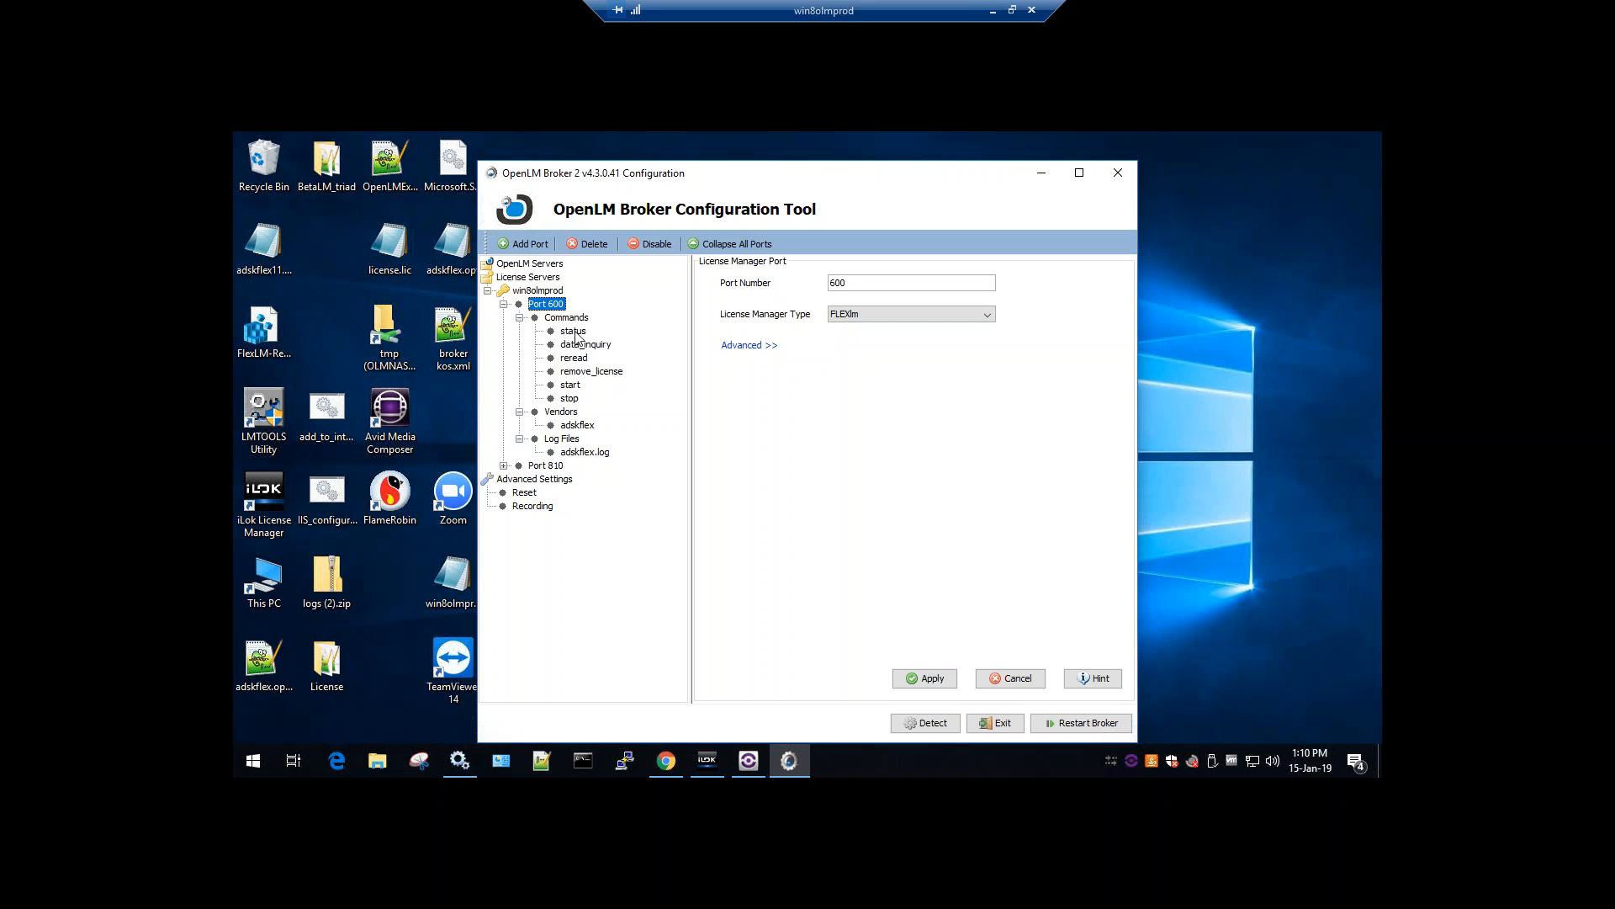
{"action": "left_click", "coordinate": [535, 291]}
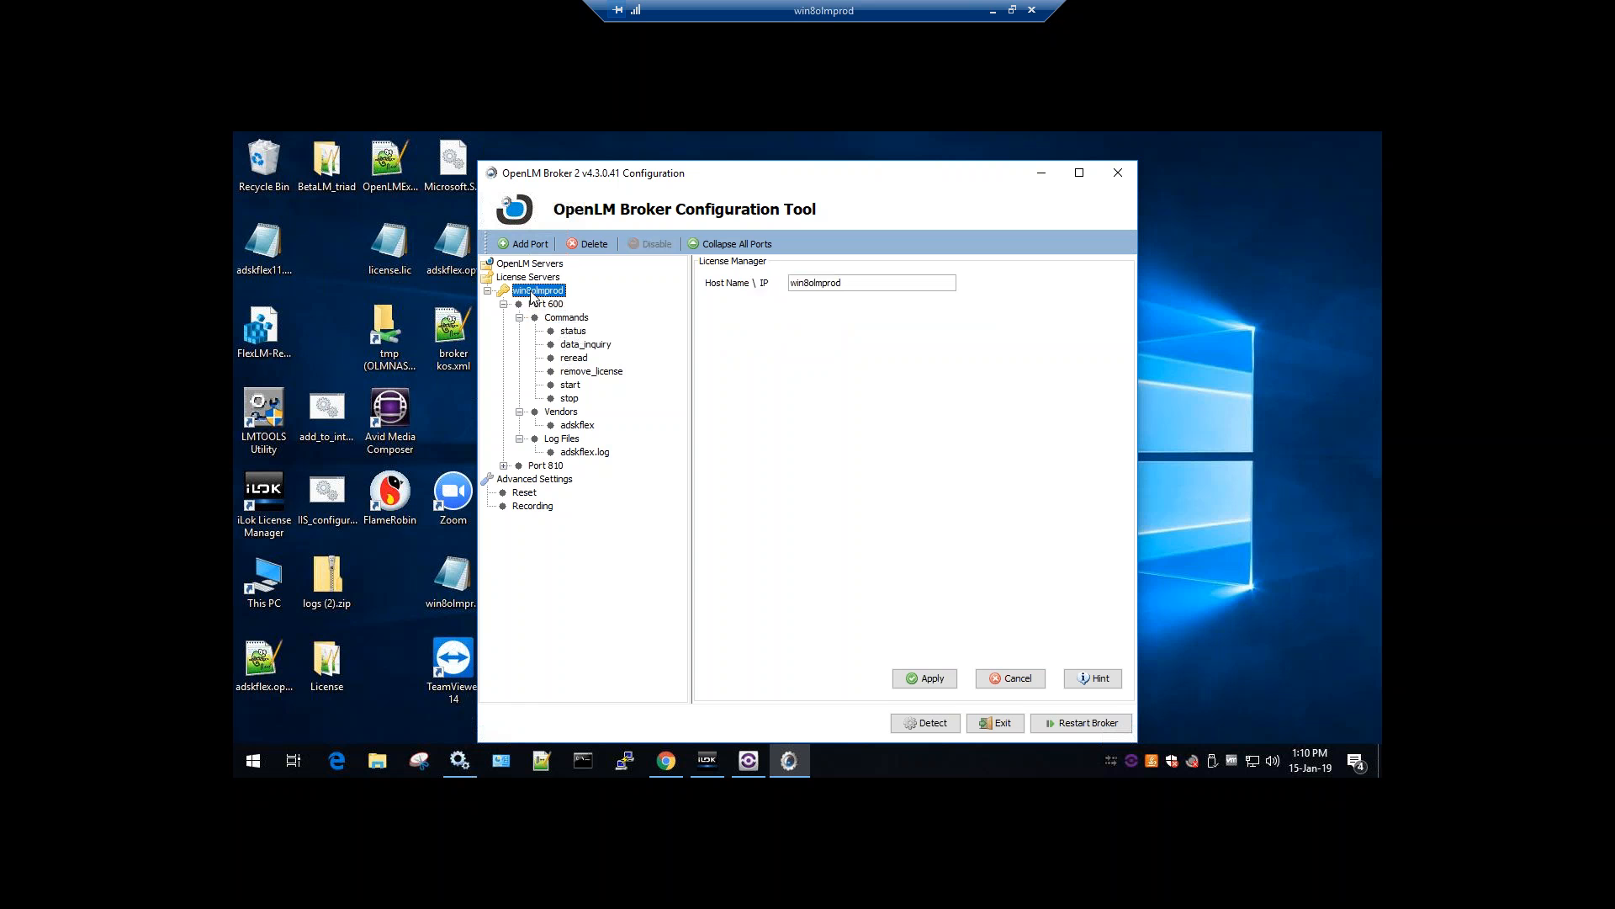
{"action": "left_click", "coordinate": [519, 246]}
Dismiss the add-port warning and try the license manager types LSDYNA, LMX and GreenHills
{"action": "left_click", "coordinate": [807, 481]}
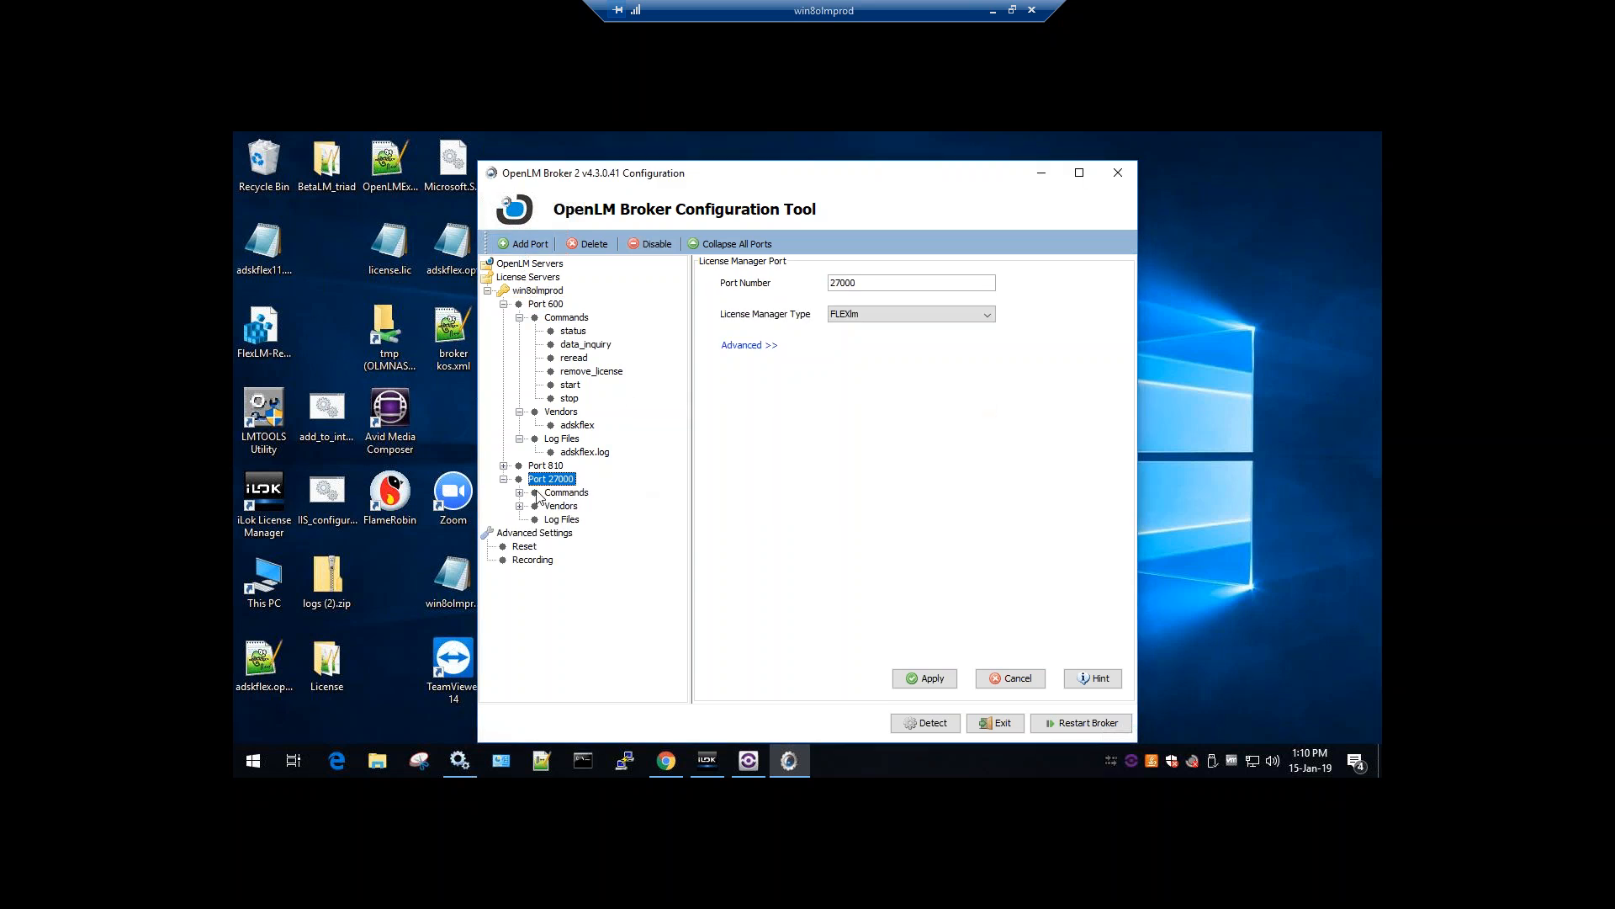
{"action": "left_click", "coordinate": [882, 318]}
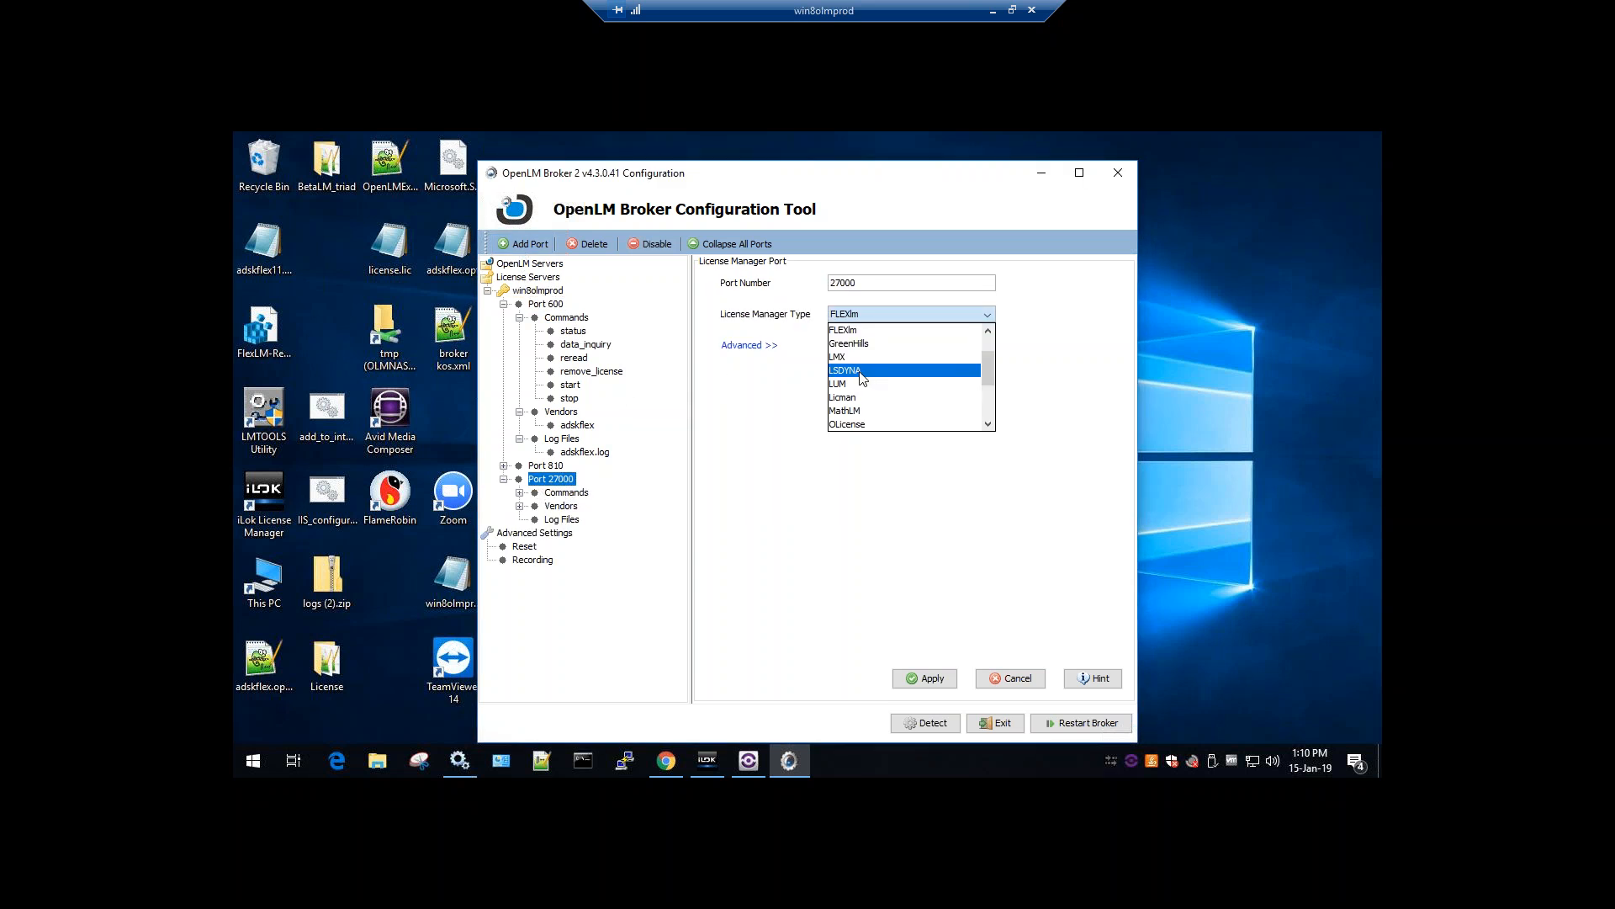
{"action": "left_click", "coordinate": [867, 376]}
{"action": "left_click", "coordinate": [888, 319]}
{"action": "left_click", "coordinate": [917, 358]}
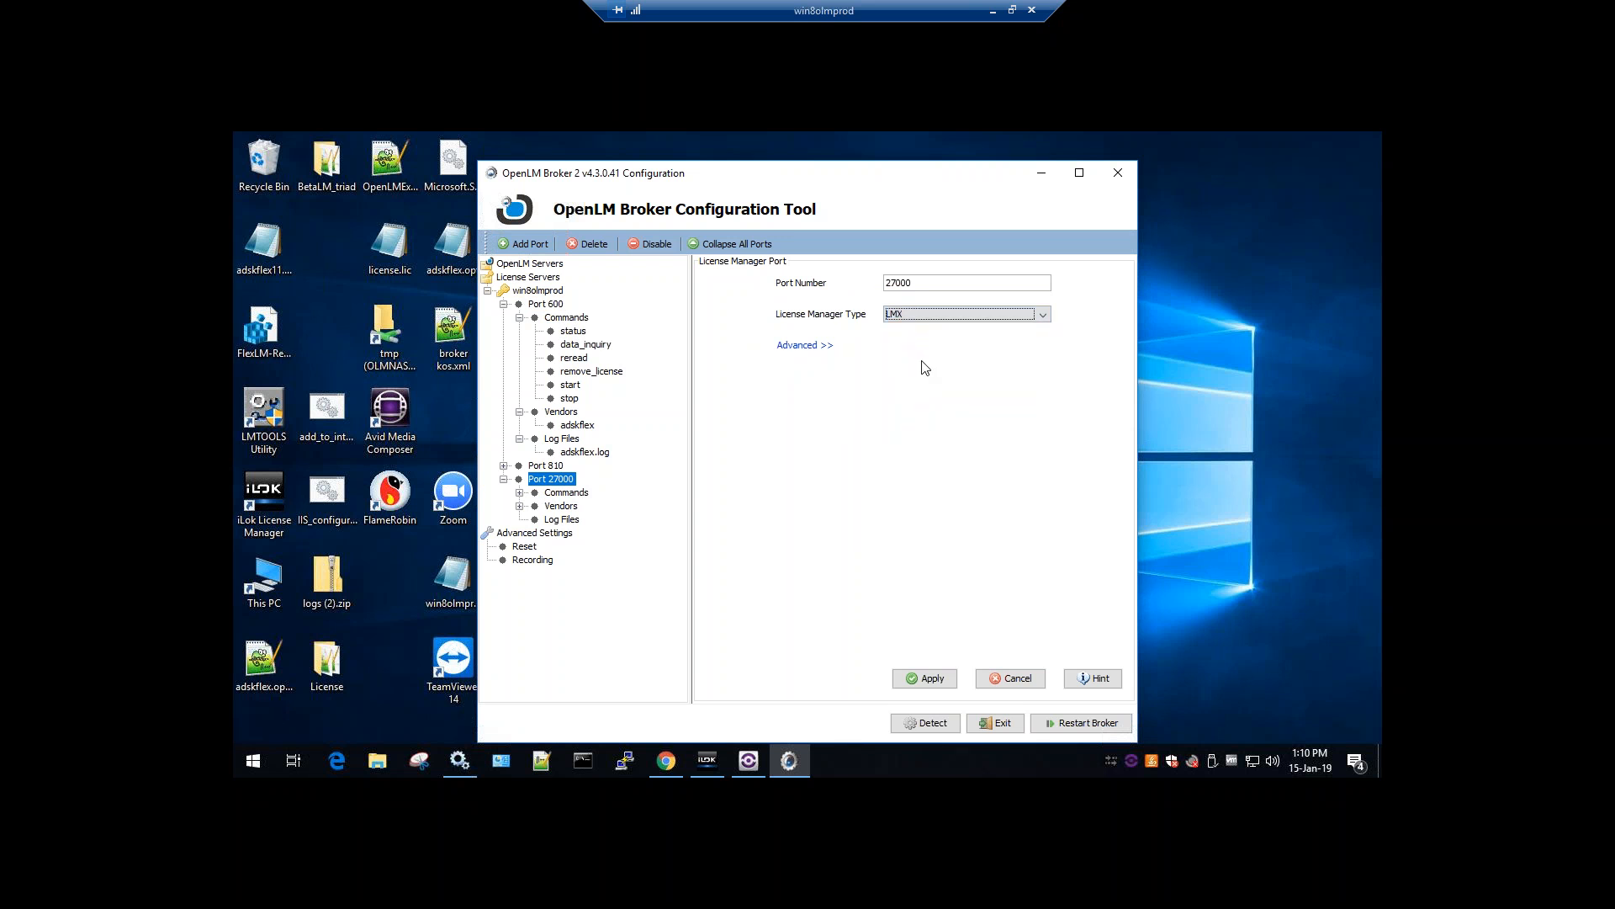
{"action": "left_click", "coordinate": [917, 318]}
{"action": "left_click", "coordinate": [968, 350]}
Delete the Port 27000 entry
{"action": "left_click", "coordinate": [591, 244]}
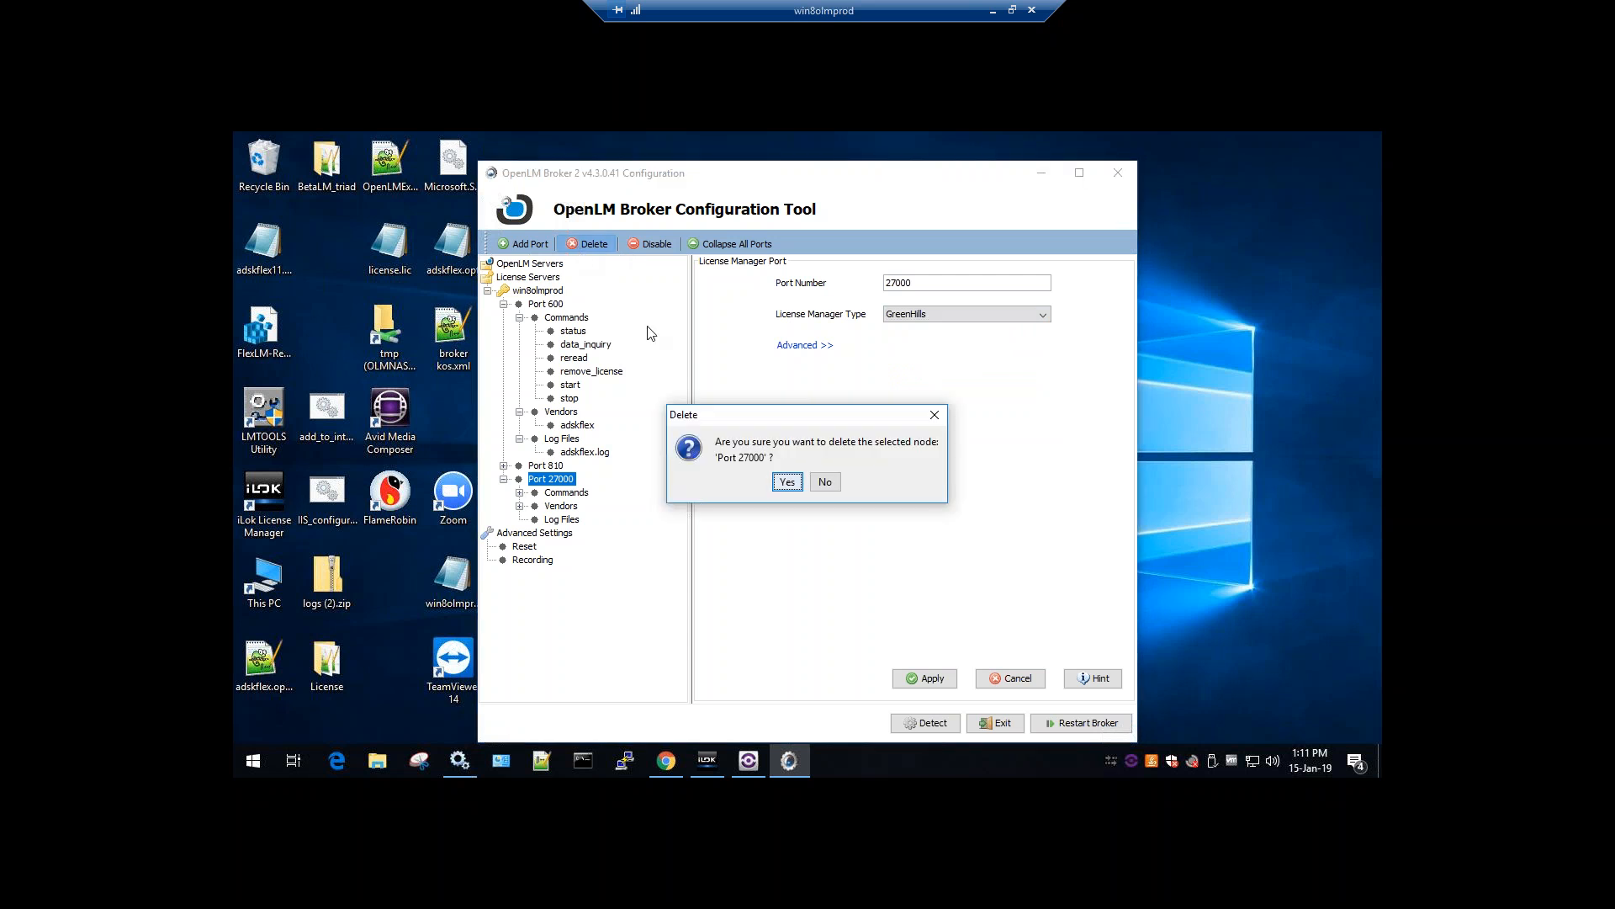
{"action": "left_click", "coordinate": [781, 483]}
{"action": "left_click", "coordinate": [549, 306]}
Reveal Port 600's advanced license settings and browse its log file, vendor and command nodes
{"action": "left_click", "coordinate": [735, 345]}
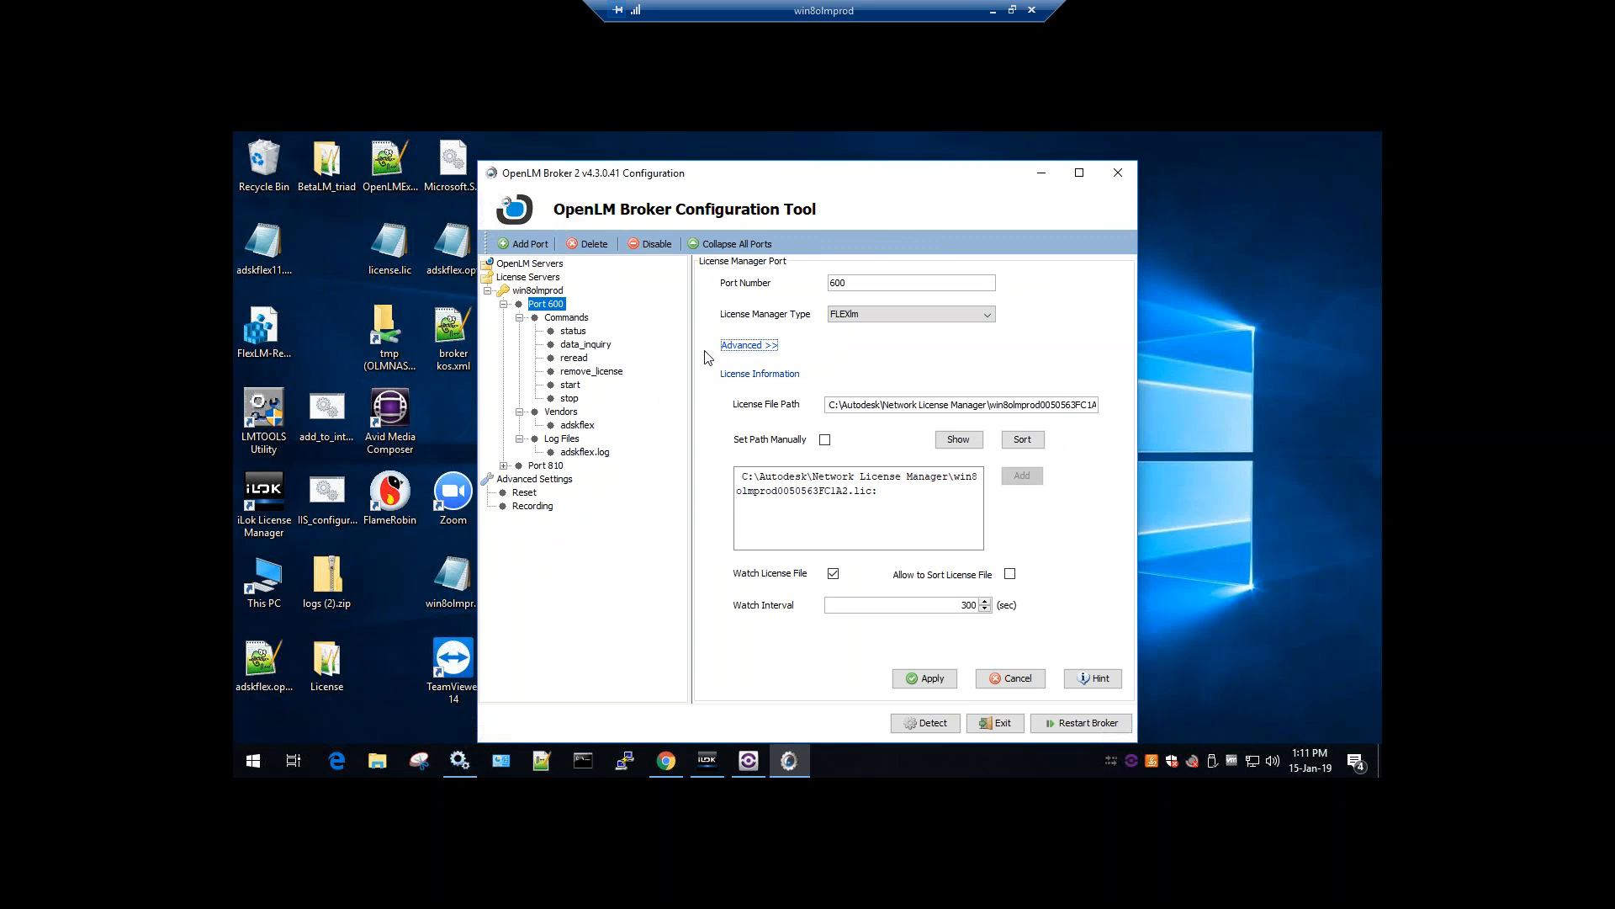
{"action": "left_click", "coordinate": [570, 451]}
{"action": "left_click", "coordinate": [574, 425]}
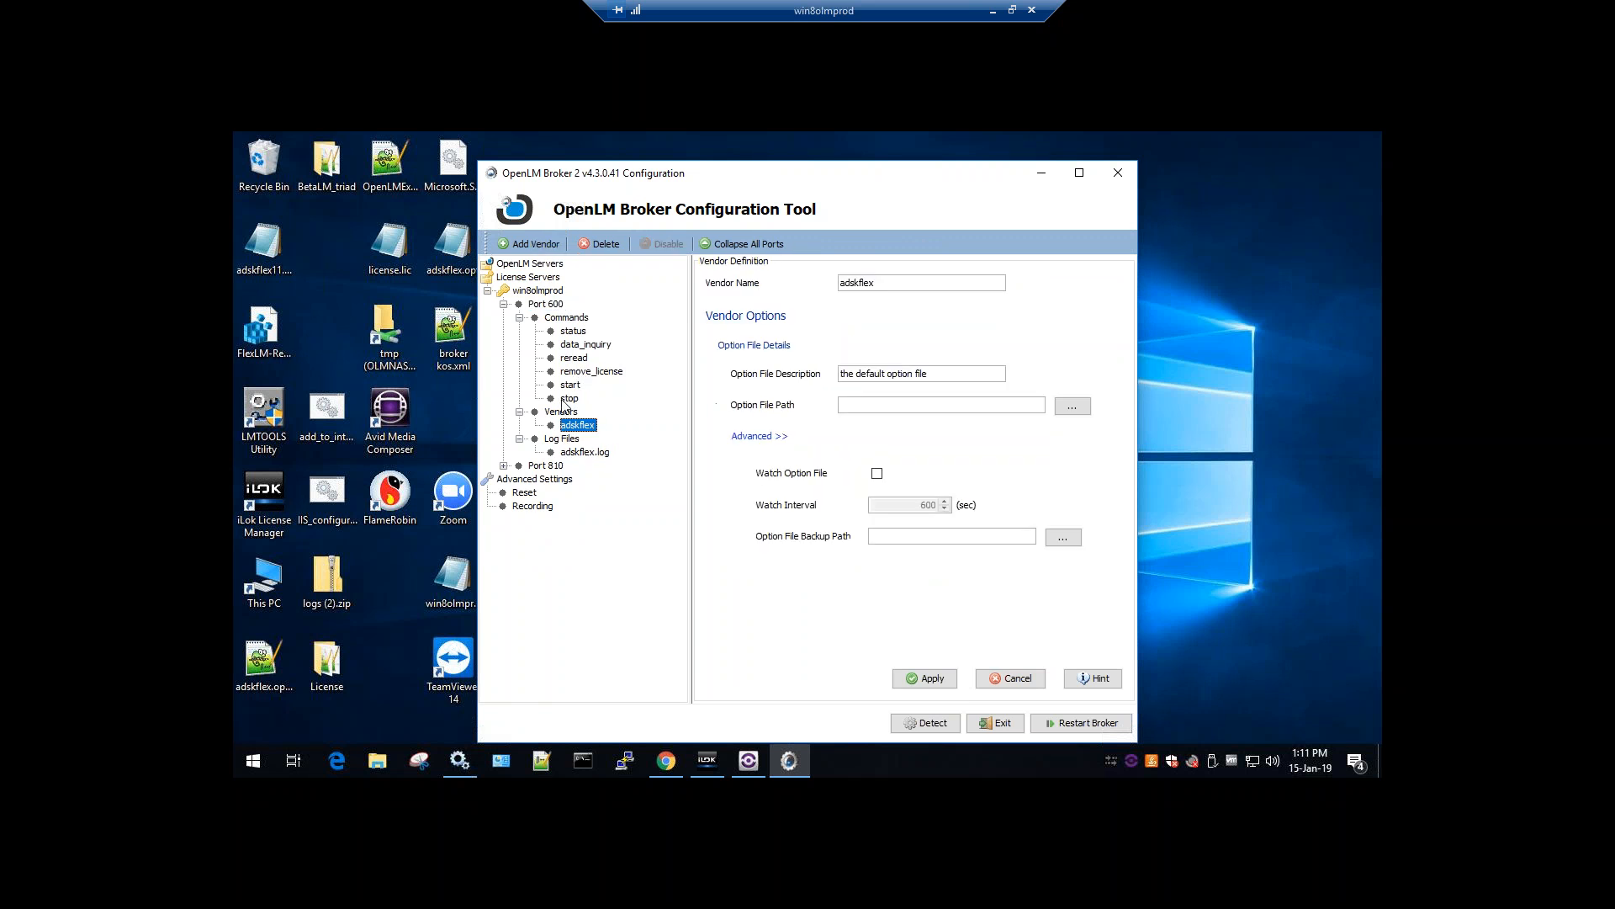
{"action": "left_click", "coordinate": [567, 398]}
{"action": "left_click", "coordinate": [566, 333]}
{"action": "left_click", "coordinate": [559, 319]}
{"action": "left_click", "coordinate": [554, 307]}
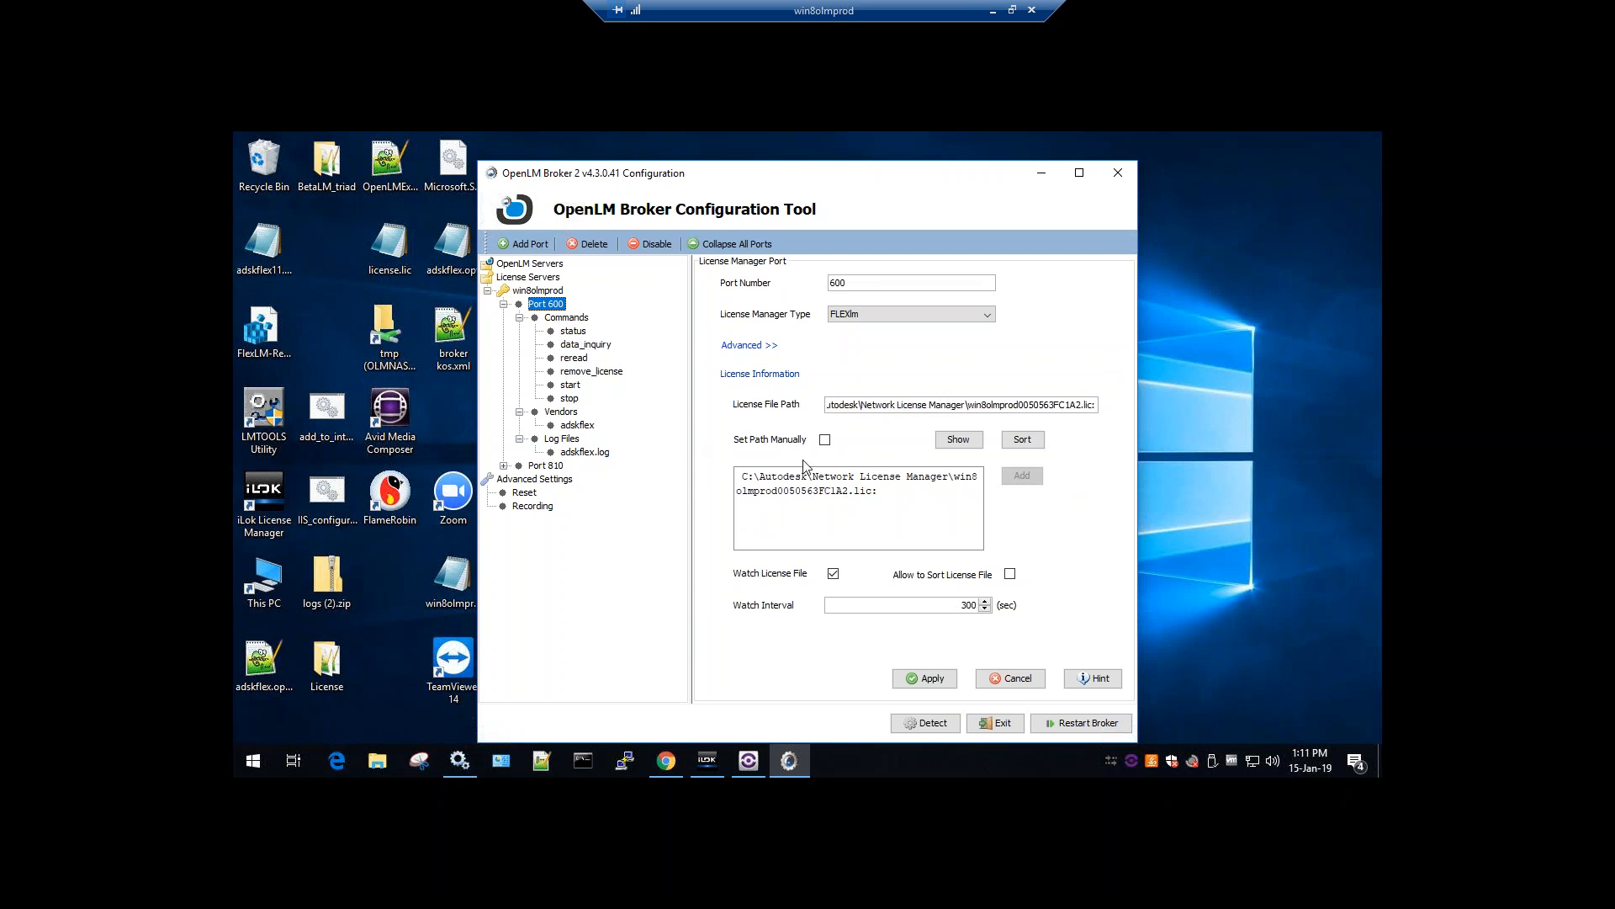
Display the contents of Port 600's license file
{"action": "left_click_drag", "start_coordinate": [892, 495], "coordinate": [719, 469]}
{"action": "left_click", "coordinate": [800, 484]}
{"action": "left_click", "coordinate": [953, 441]}
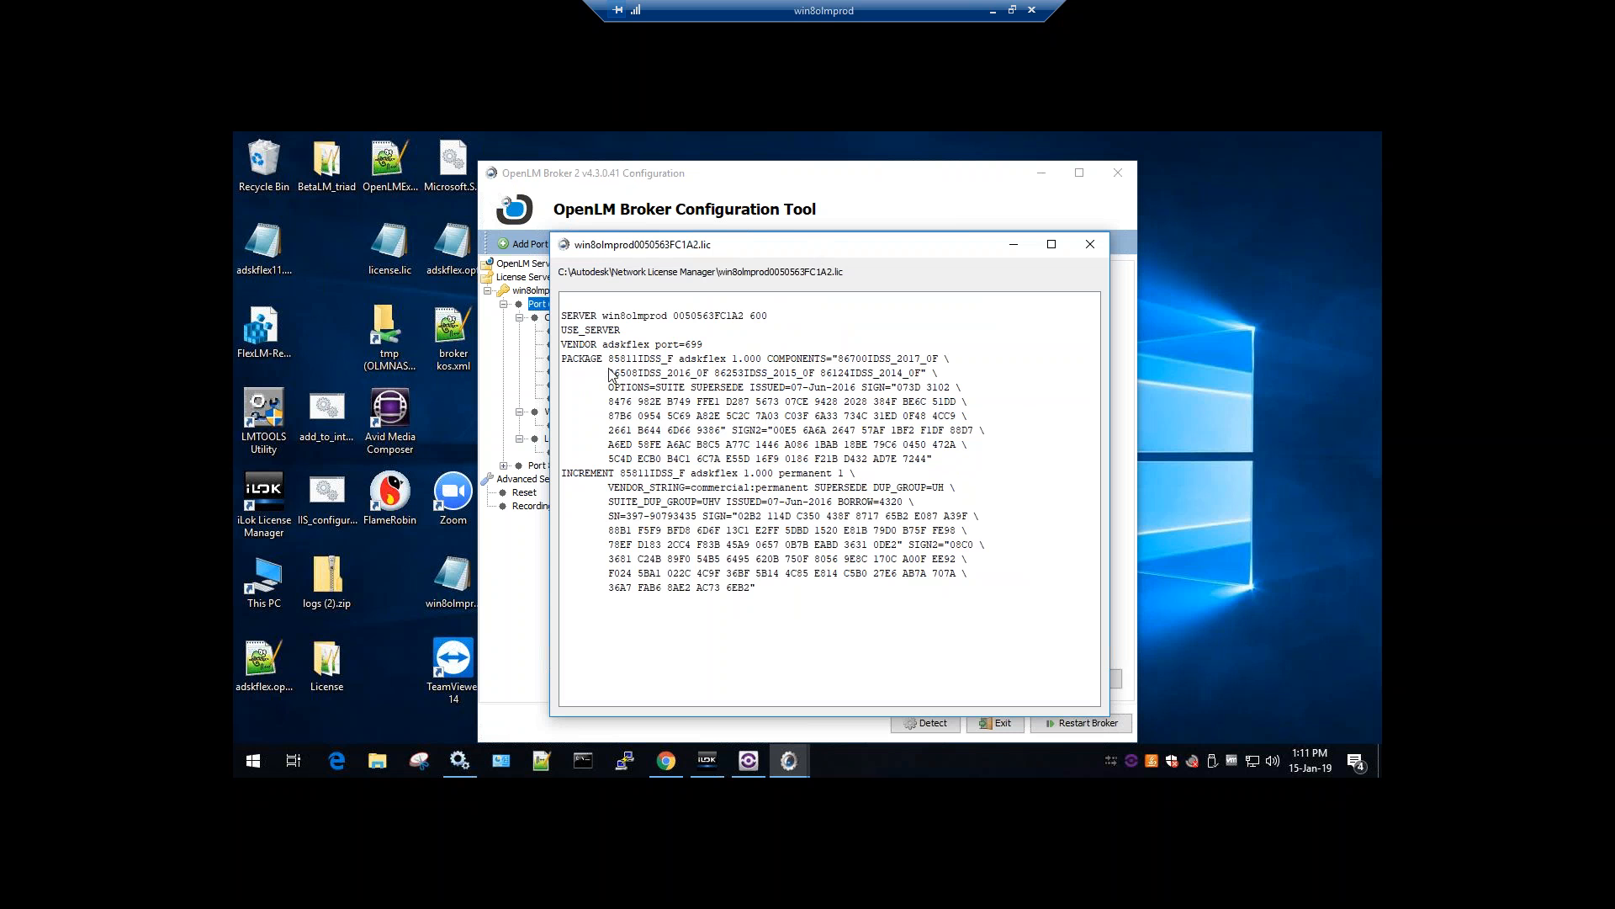
Highlight PACKAGE 85811IDSS_F, version 1.000 and components 86700, 86508, 86253 and 86124IDSS
{"action": "double_click", "coordinate": [585, 360]}
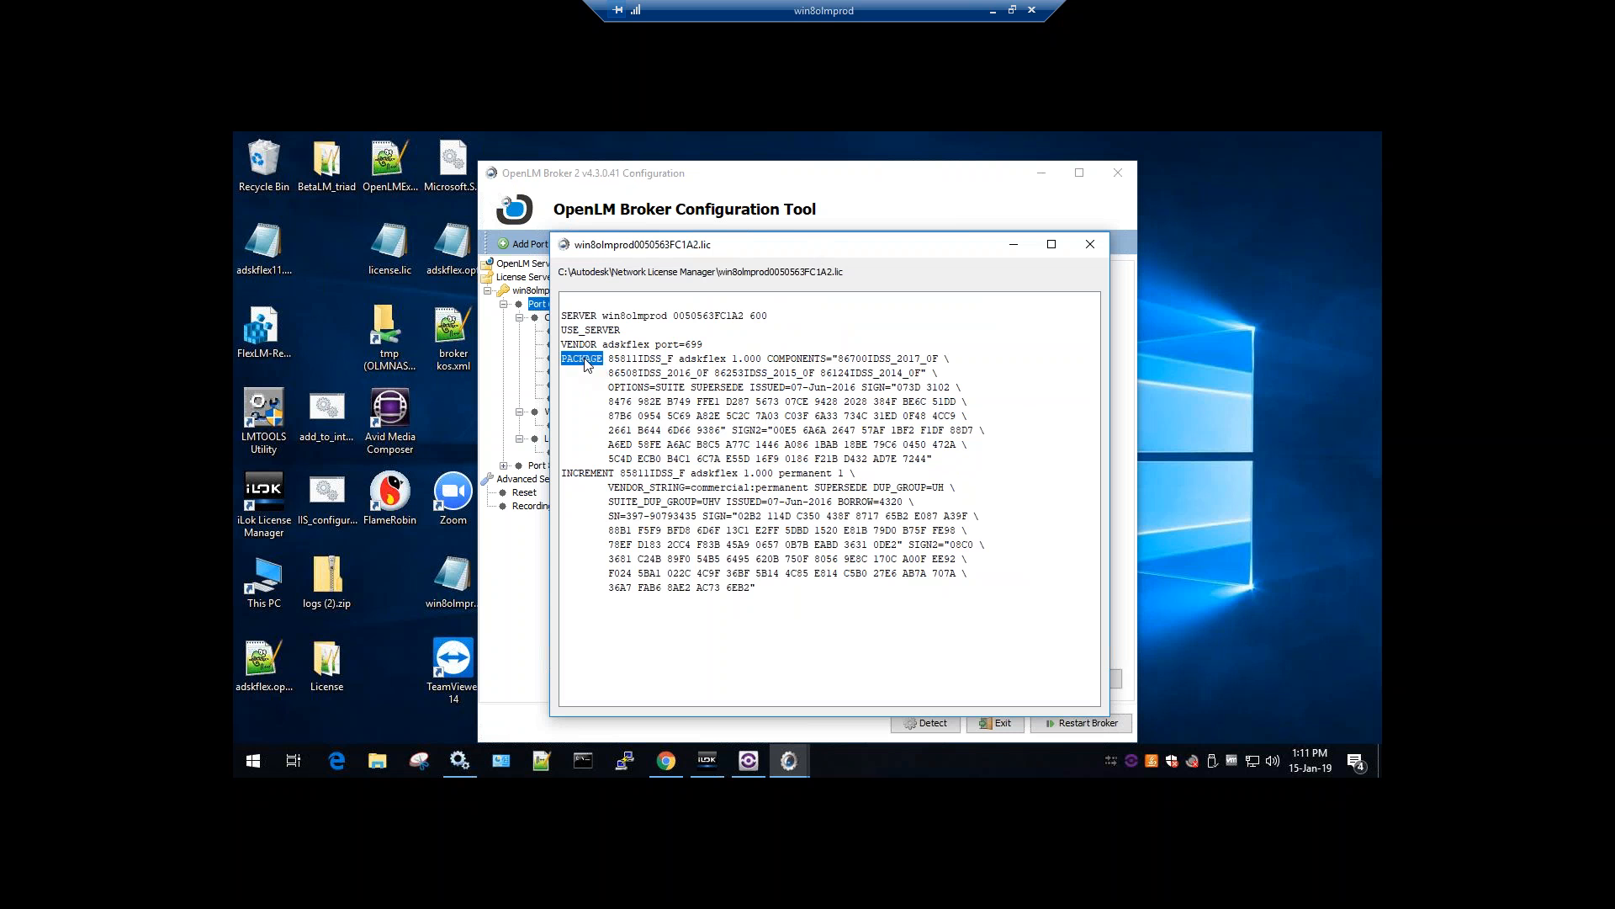
{"action": "double_click", "coordinate": [633, 361]}
{"action": "double_click", "coordinate": [745, 360]}
{"action": "double_click", "coordinate": [883, 359]}
{"action": "double_click", "coordinate": [657, 373]}
{"action": "double_click", "coordinate": [716, 374]}
{"action": "double_click", "coordinate": [840, 374]}
Highlight 85811IDSS, 1.000 and 'permanent' on the INCREMENT line, then close the license file
{"action": "double_click", "coordinate": [648, 474]}
{"action": "double_click", "coordinate": [757, 473]}
{"action": "left_click", "coordinate": [841, 475]}
{"action": "double_click", "coordinate": [806, 474]}
{"action": "left_click", "coordinate": [1090, 245]}
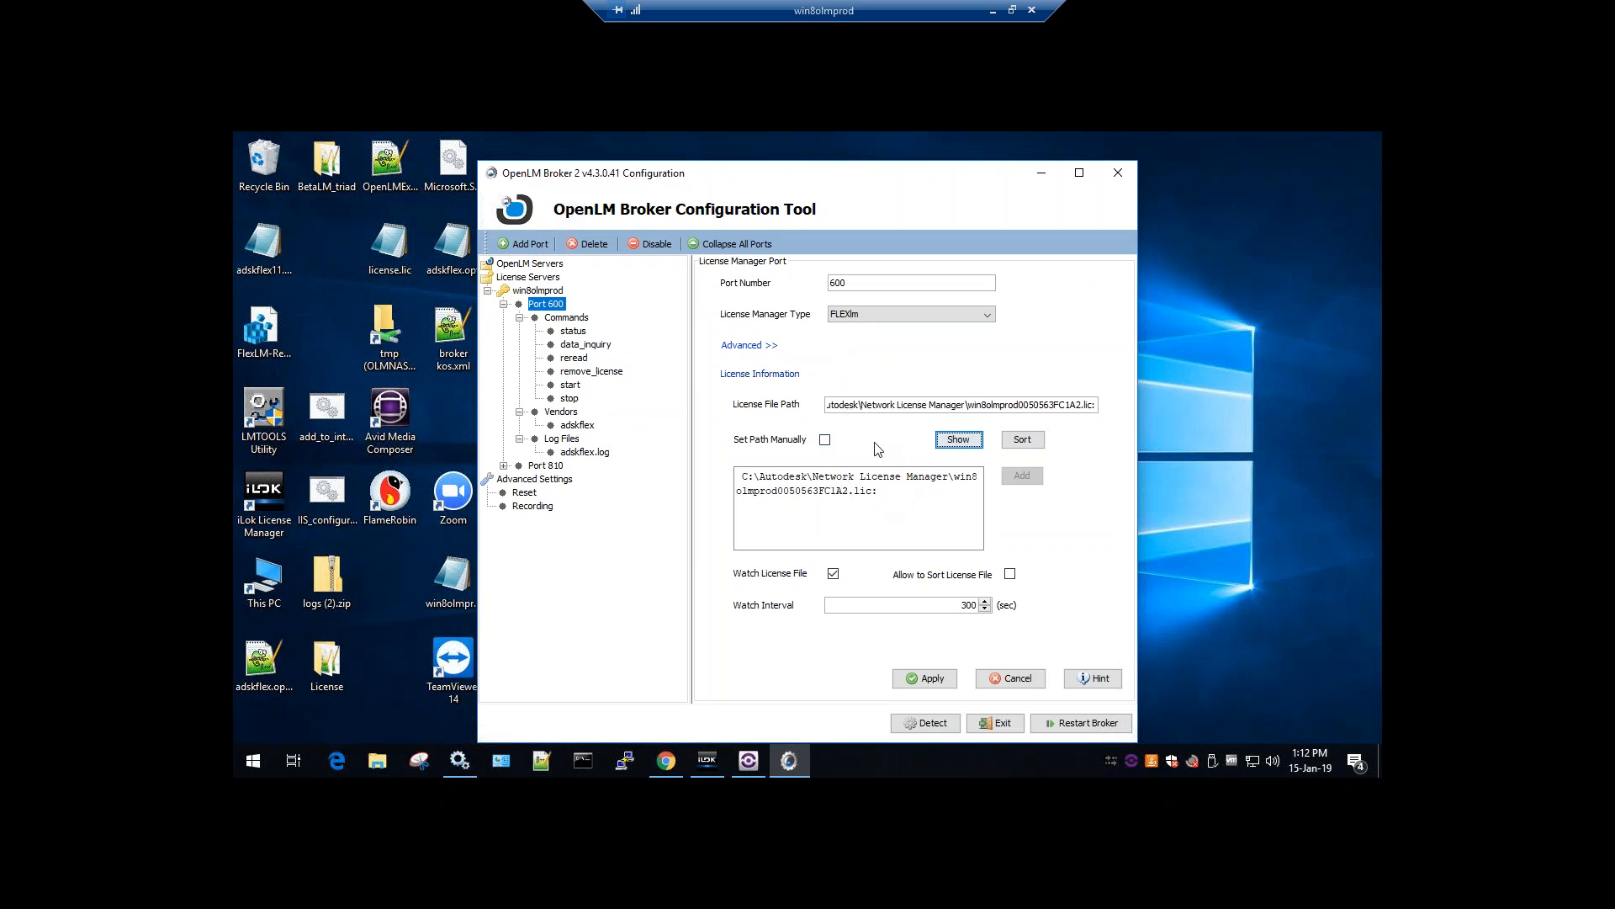
Toggle Set Path Manually on and off and apply the Port 600 settings
{"action": "left_click_drag", "start_coordinate": [867, 496], "coordinate": [739, 476]}
{"action": "left_click", "coordinate": [824, 439]}
{"action": "left_click", "coordinate": [825, 440]}
{"action": "left_click_drag", "start_coordinate": [894, 501], "coordinate": [741, 476]}
{"action": "left_click", "coordinate": [797, 536]}
{"action": "left_click_drag", "start_coordinate": [960, 605], "coordinate": [971, 603]}
{"action": "left_click", "coordinate": [918, 676]}
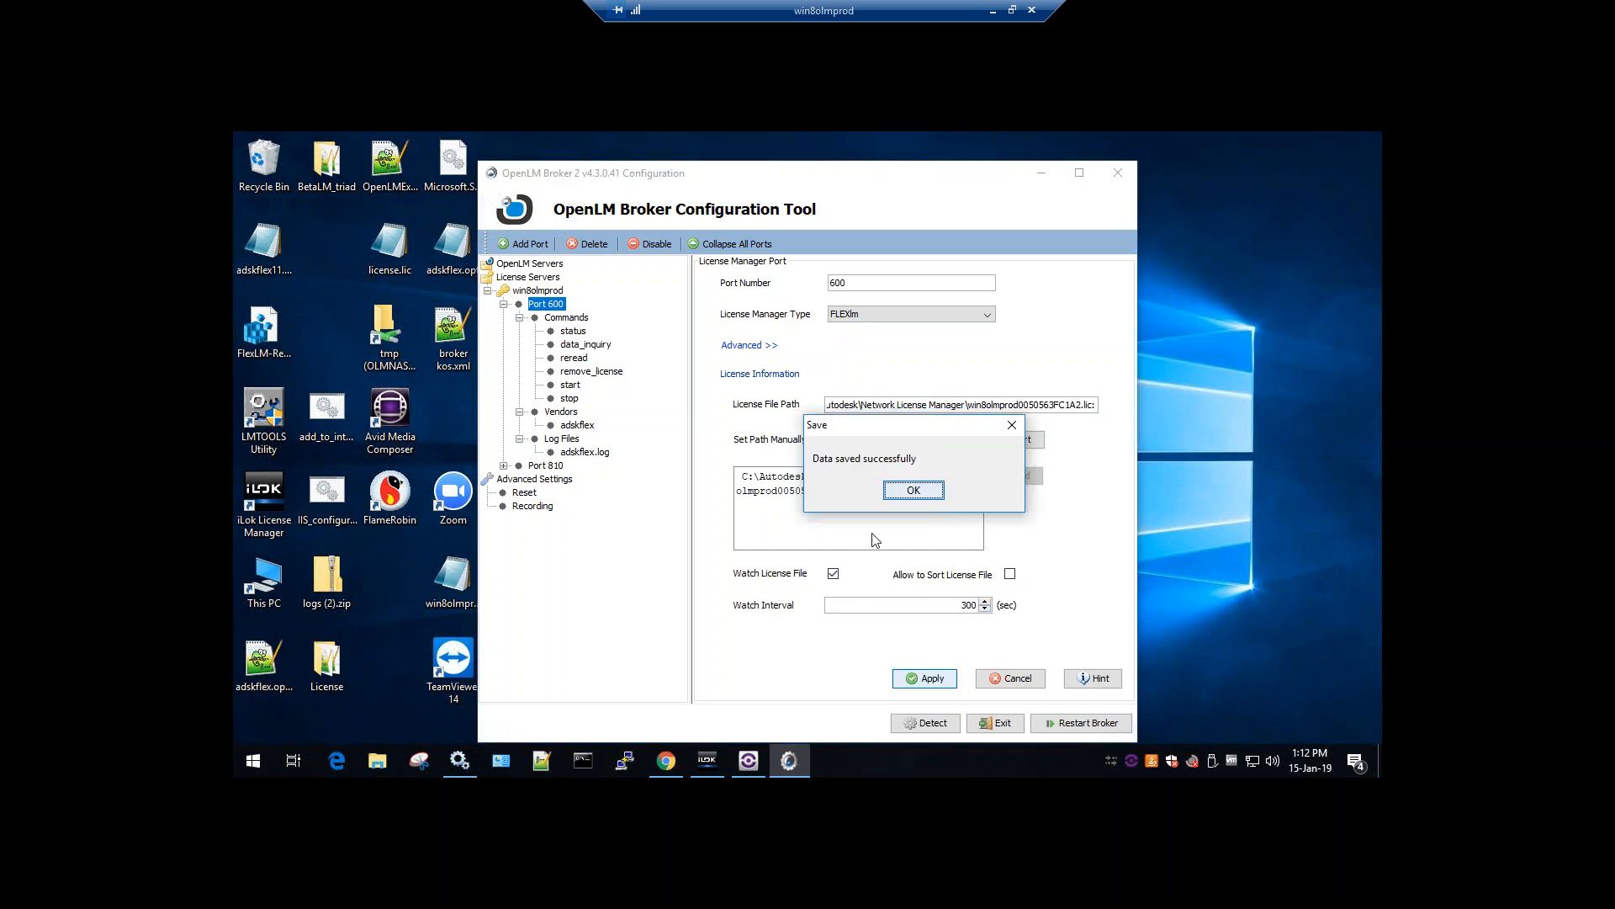
{"action": "left_click", "coordinate": [913, 490]}
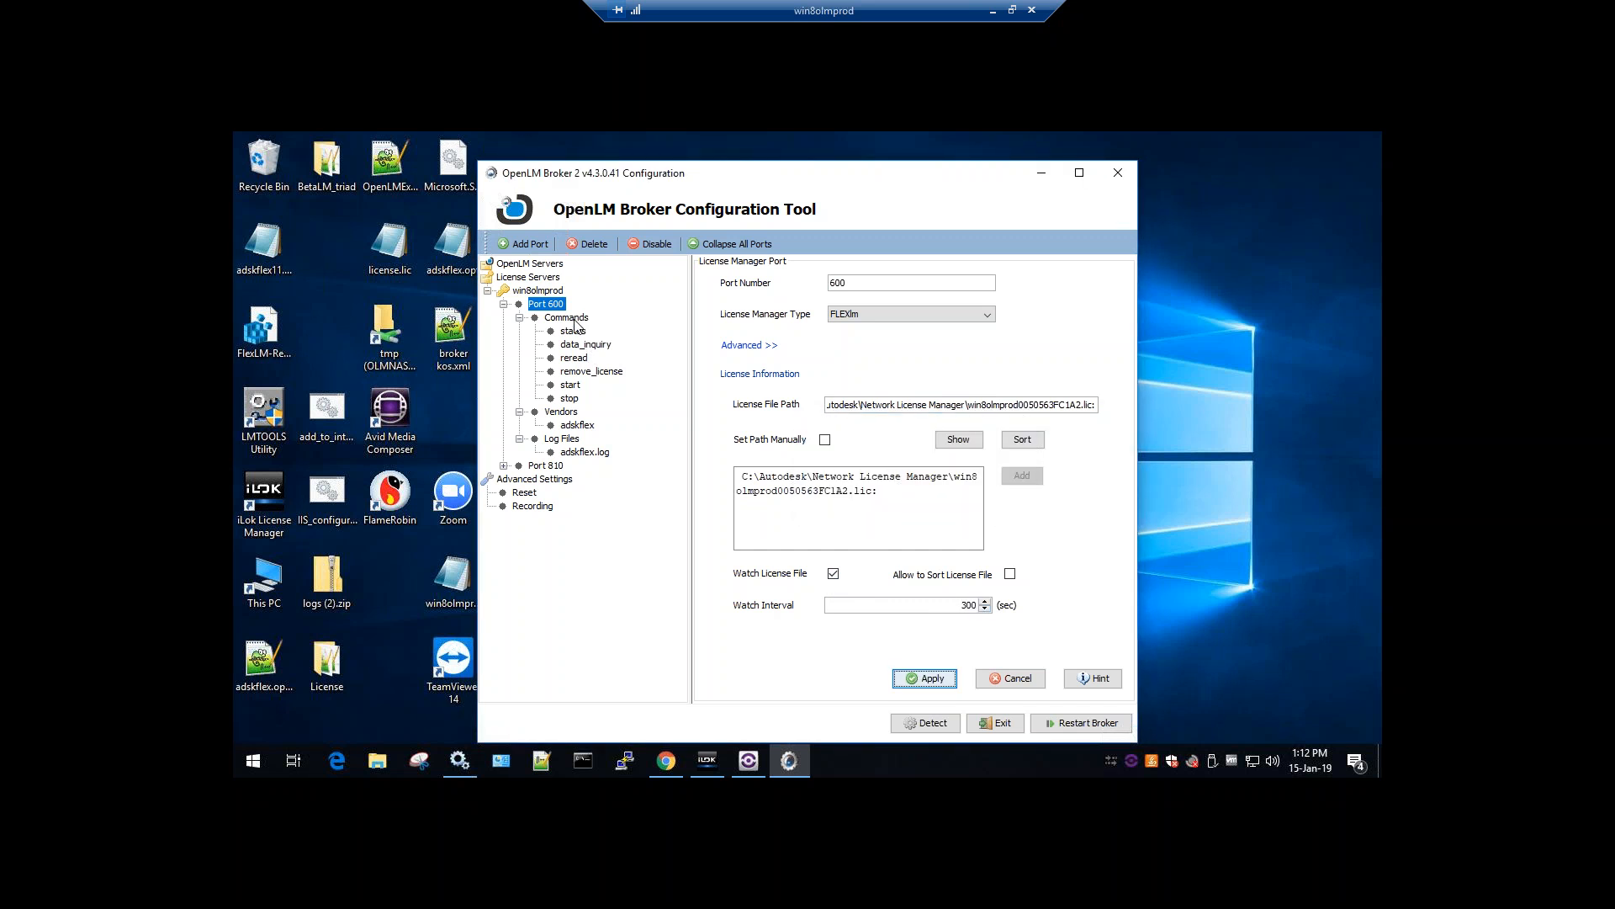
Show Port 600's Commands page with path C:\Autodesk\Network License Manager\
{"action": "left_click", "coordinate": [575, 320]}
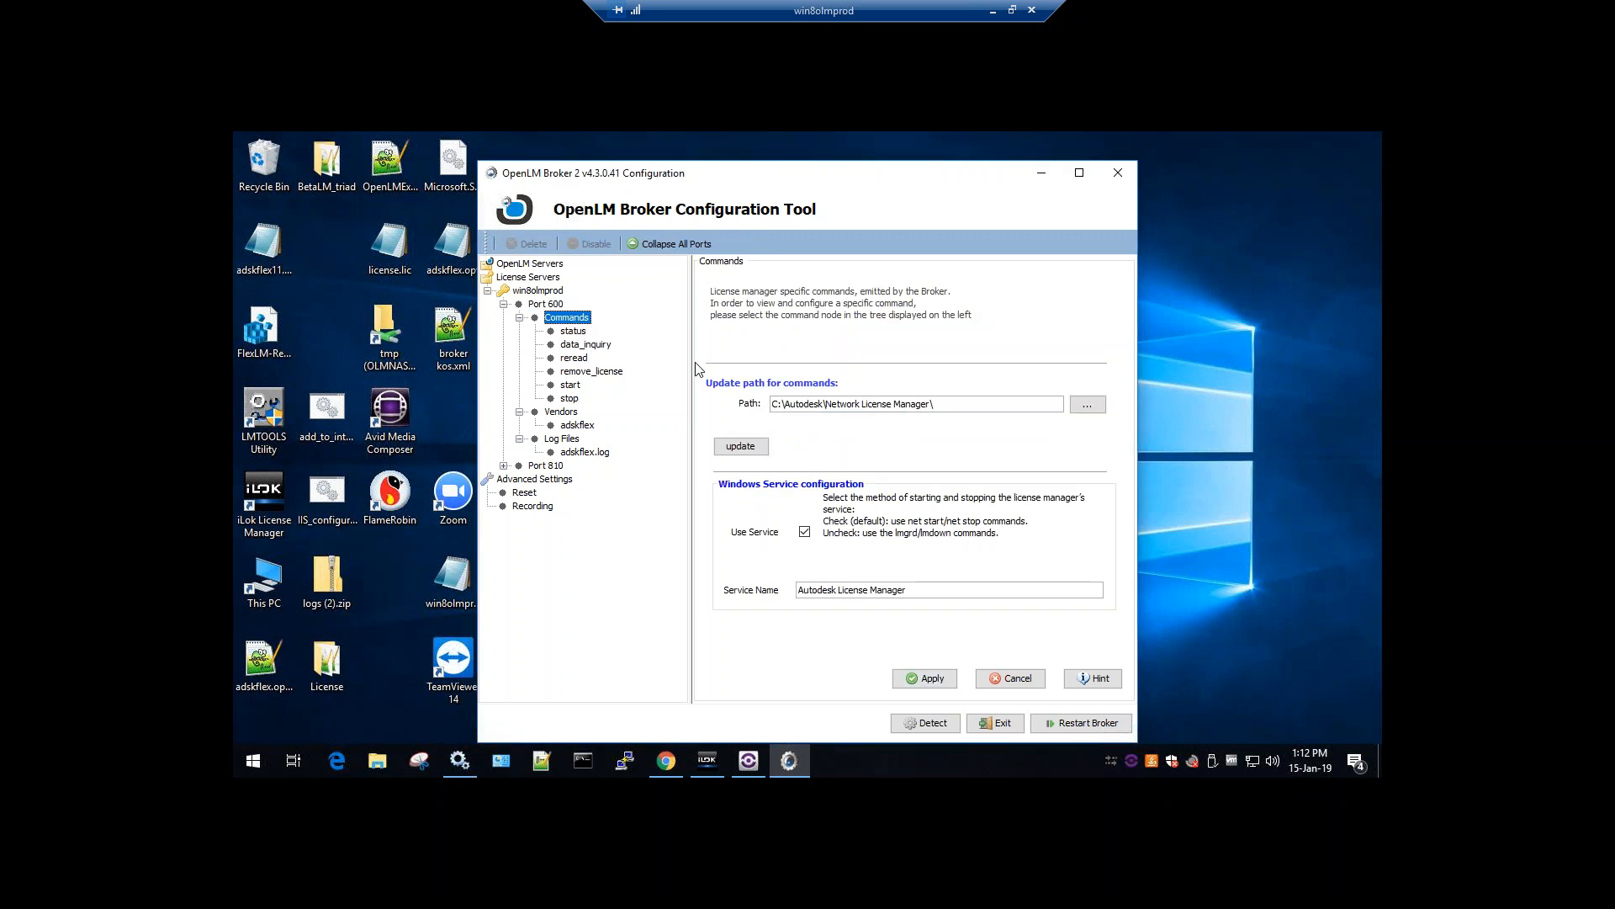
{"action": "left_click", "coordinate": [551, 307]}
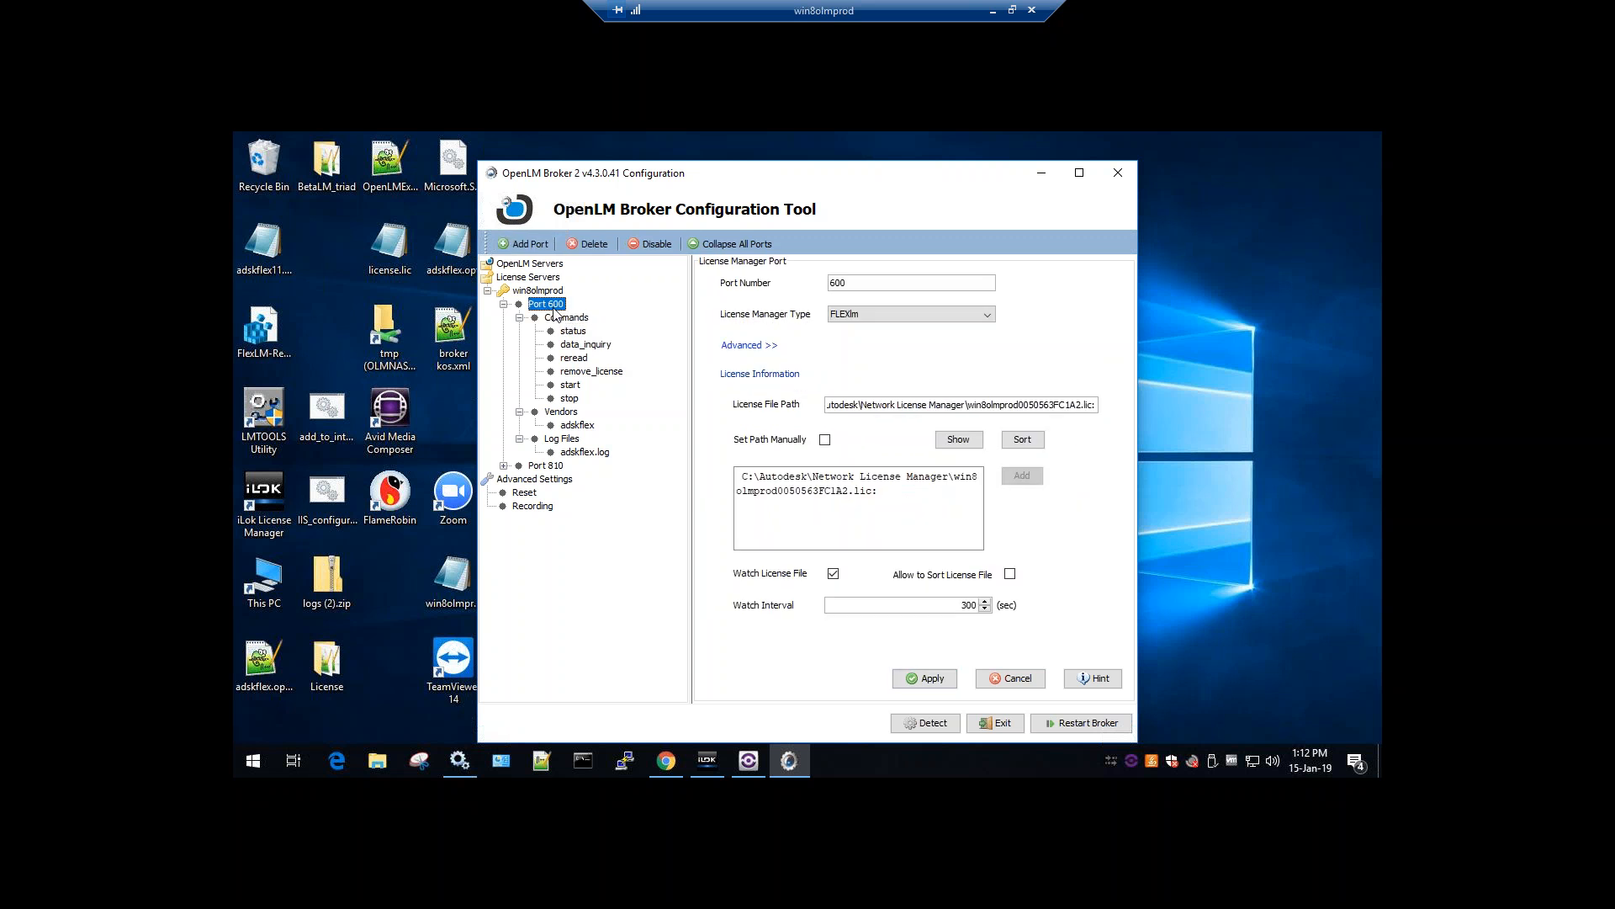
{"action": "left_click", "coordinate": [569, 321]}
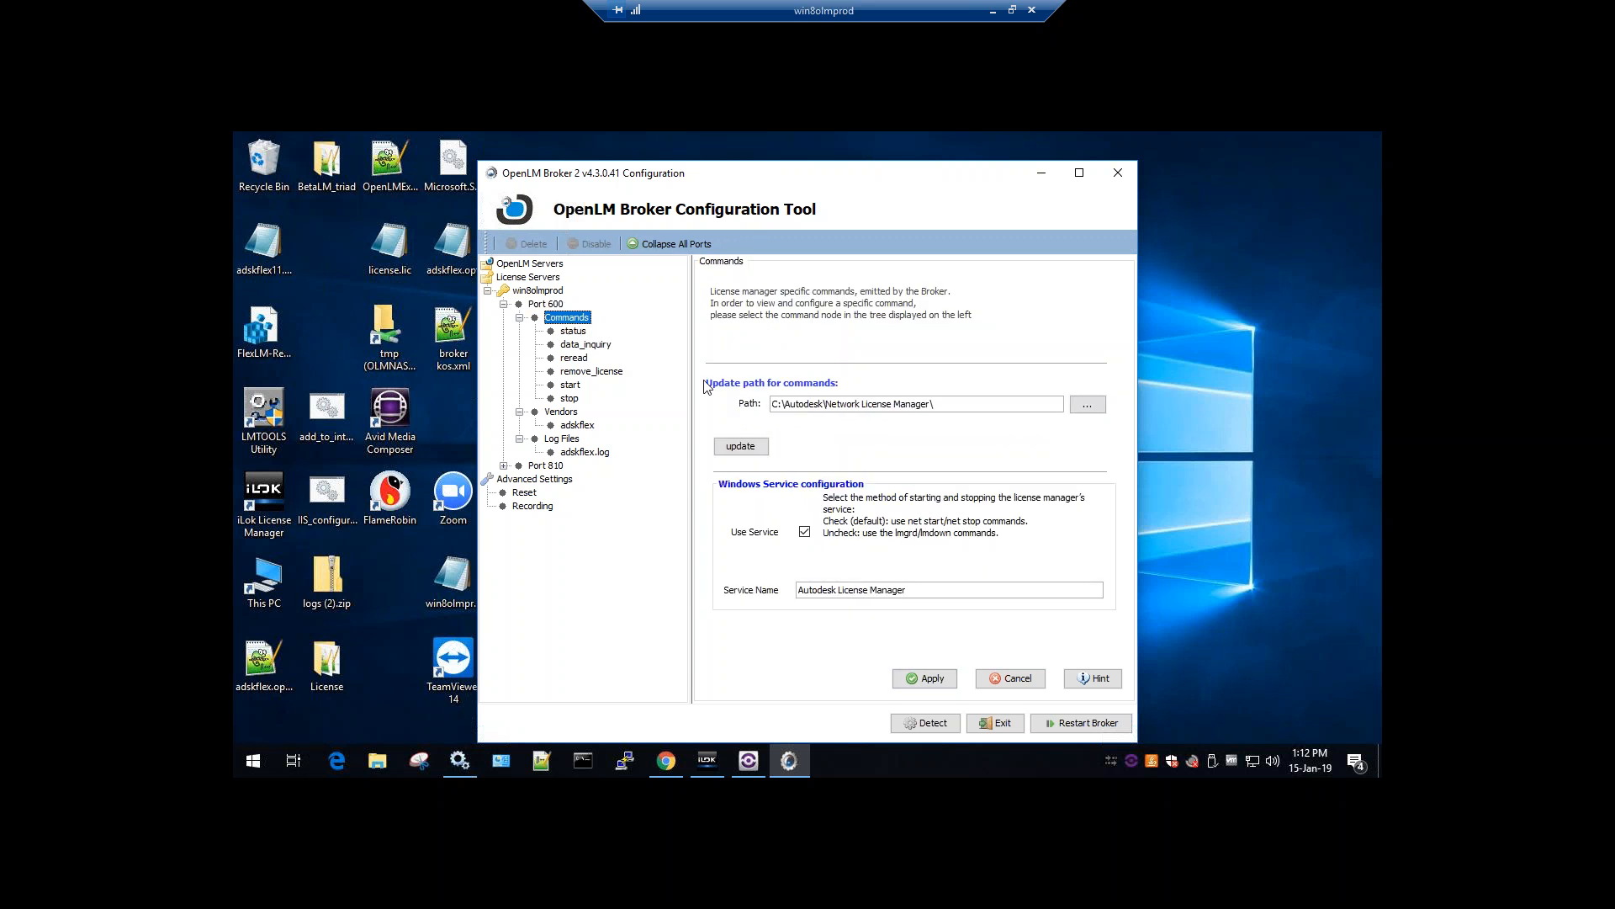
{"action": "left_click_drag", "start_coordinate": [948, 398], "coordinate": [746, 404]}
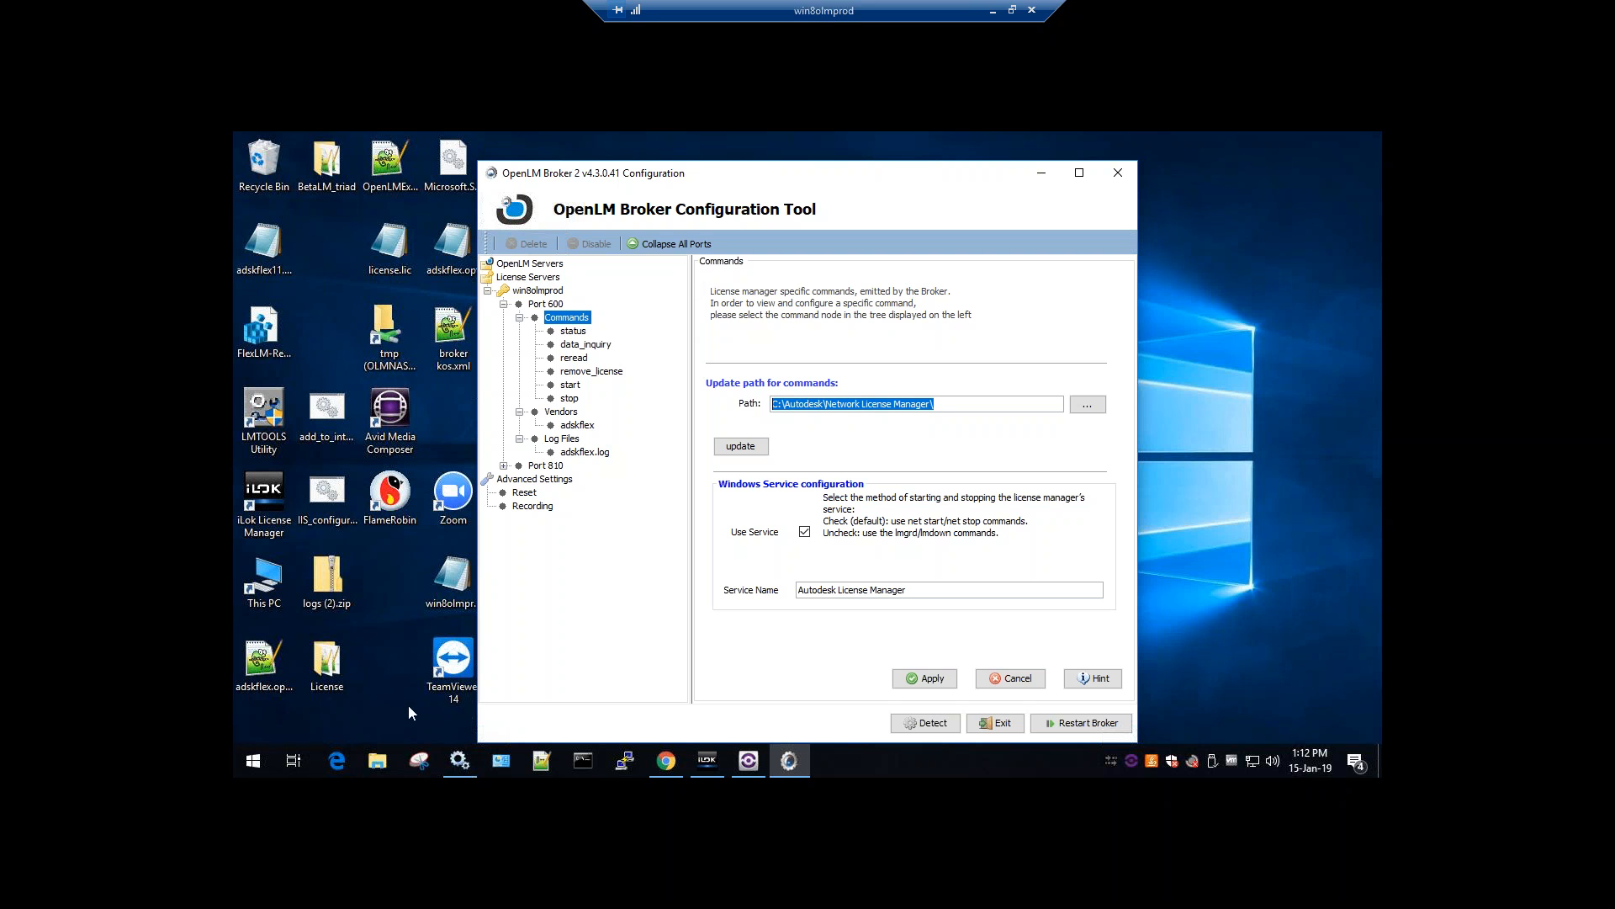
Inspect the lmutil path in the status command line
{"action": "left_click", "coordinate": [575, 333]}
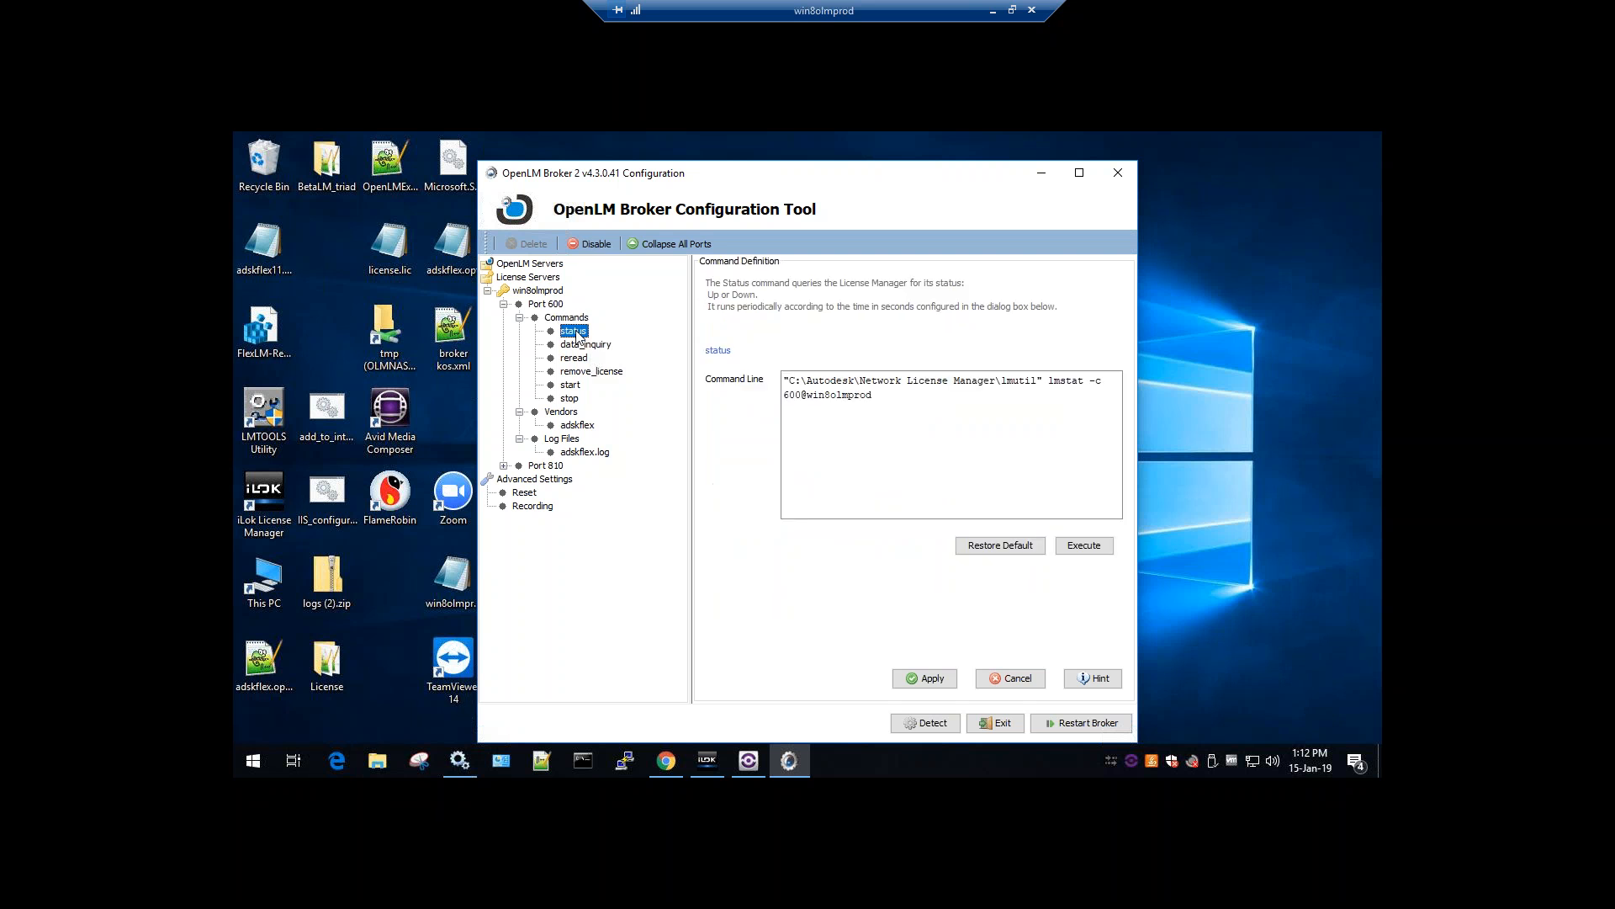
{"action": "double_click", "coordinate": [1020, 380]}
{"action": "left_click", "coordinate": [965, 386]}
{"action": "left_click_drag", "start_coordinate": [794, 384], "coordinate": [771, 407]}
Apply the Commands folder path to every command and confirm the update
{"action": "left_click", "coordinate": [570, 320]}
{"action": "left_click", "coordinate": [776, 407]}
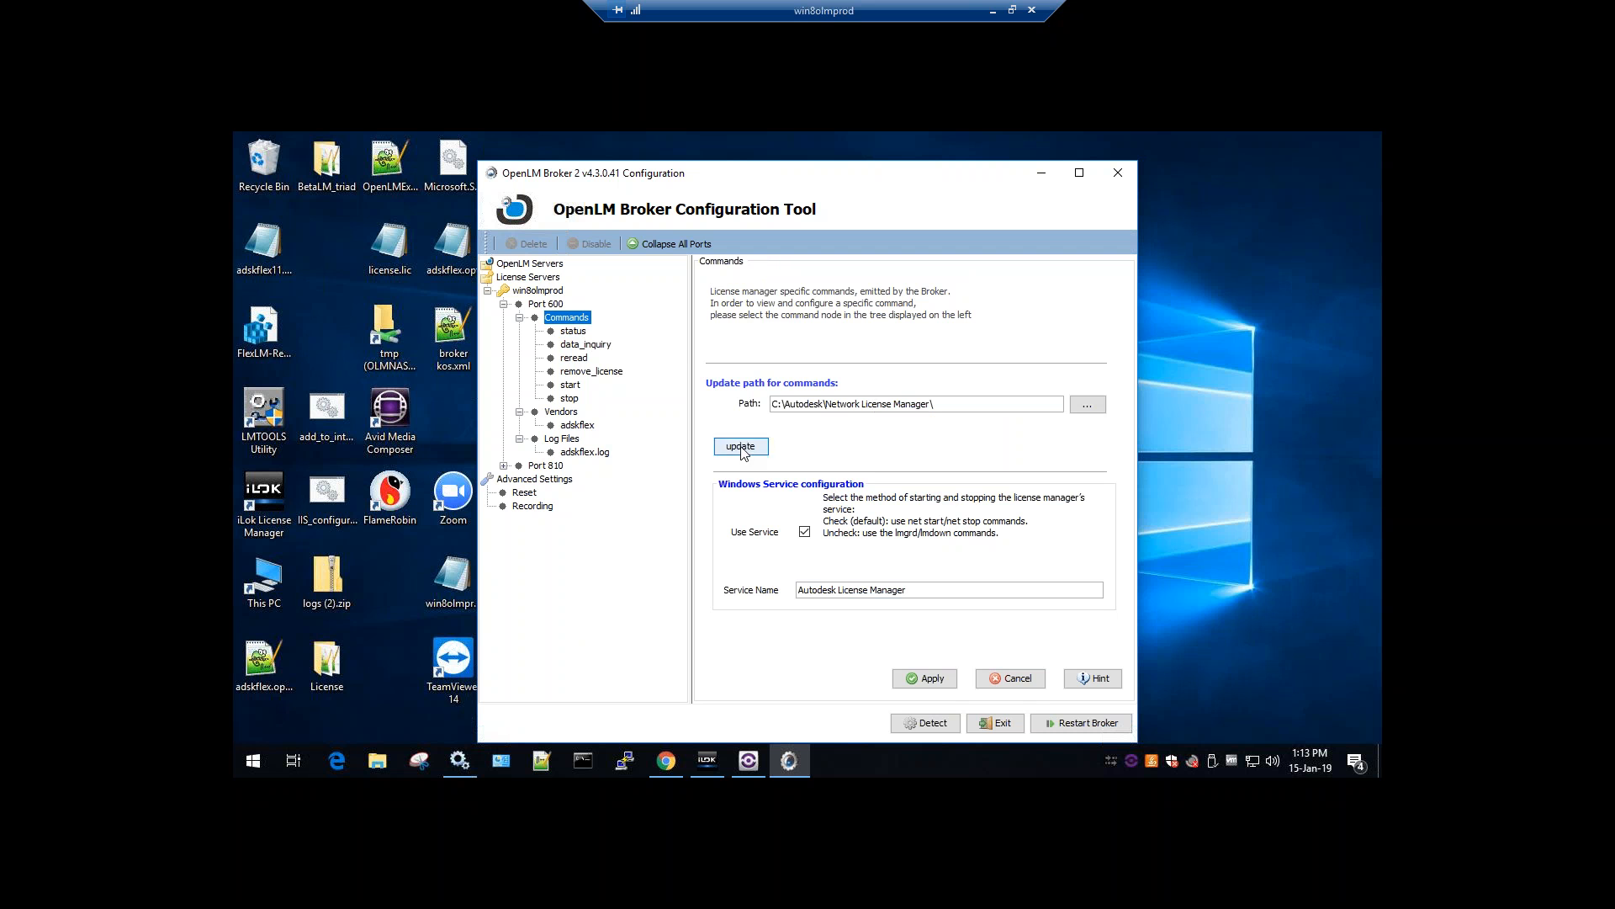
{"action": "left_click", "coordinate": [742, 447]}
{"action": "left_click", "coordinate": [897, 497]}
Review the status, data_inquiry, reread, remove_license and stop command lines
{"action": "left_click", "coordinate": [574, 332]}
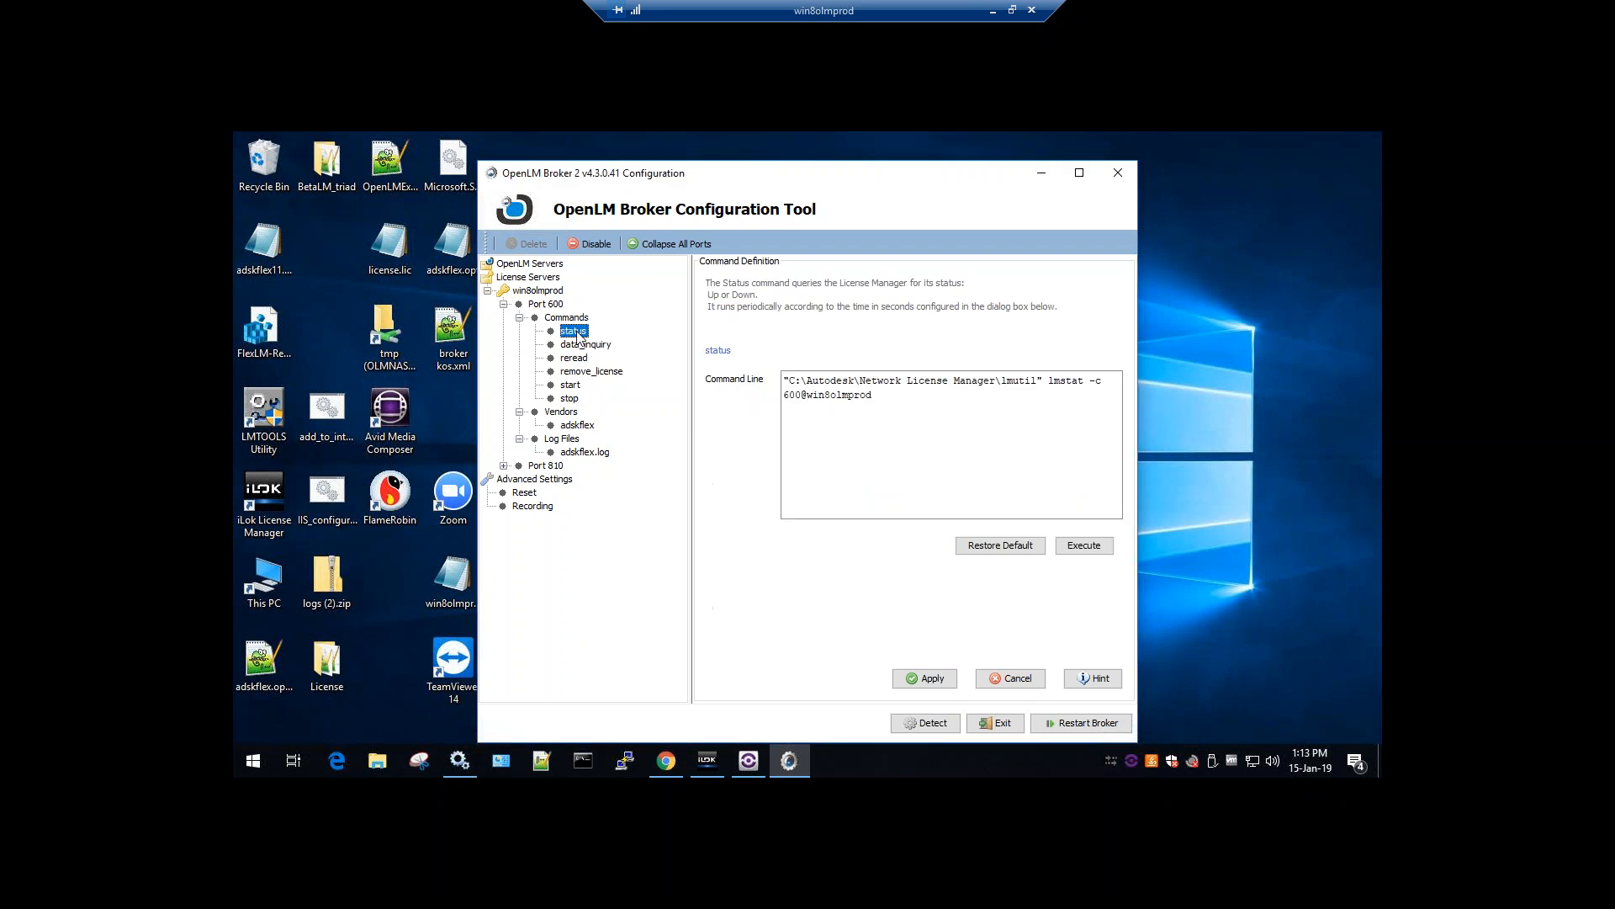
{"action": "left_click_drag", "start_coordinate": [875, 402], "coordinate": [999, 381]}
{"action": "left_click", "coordinate": [852, 400]}
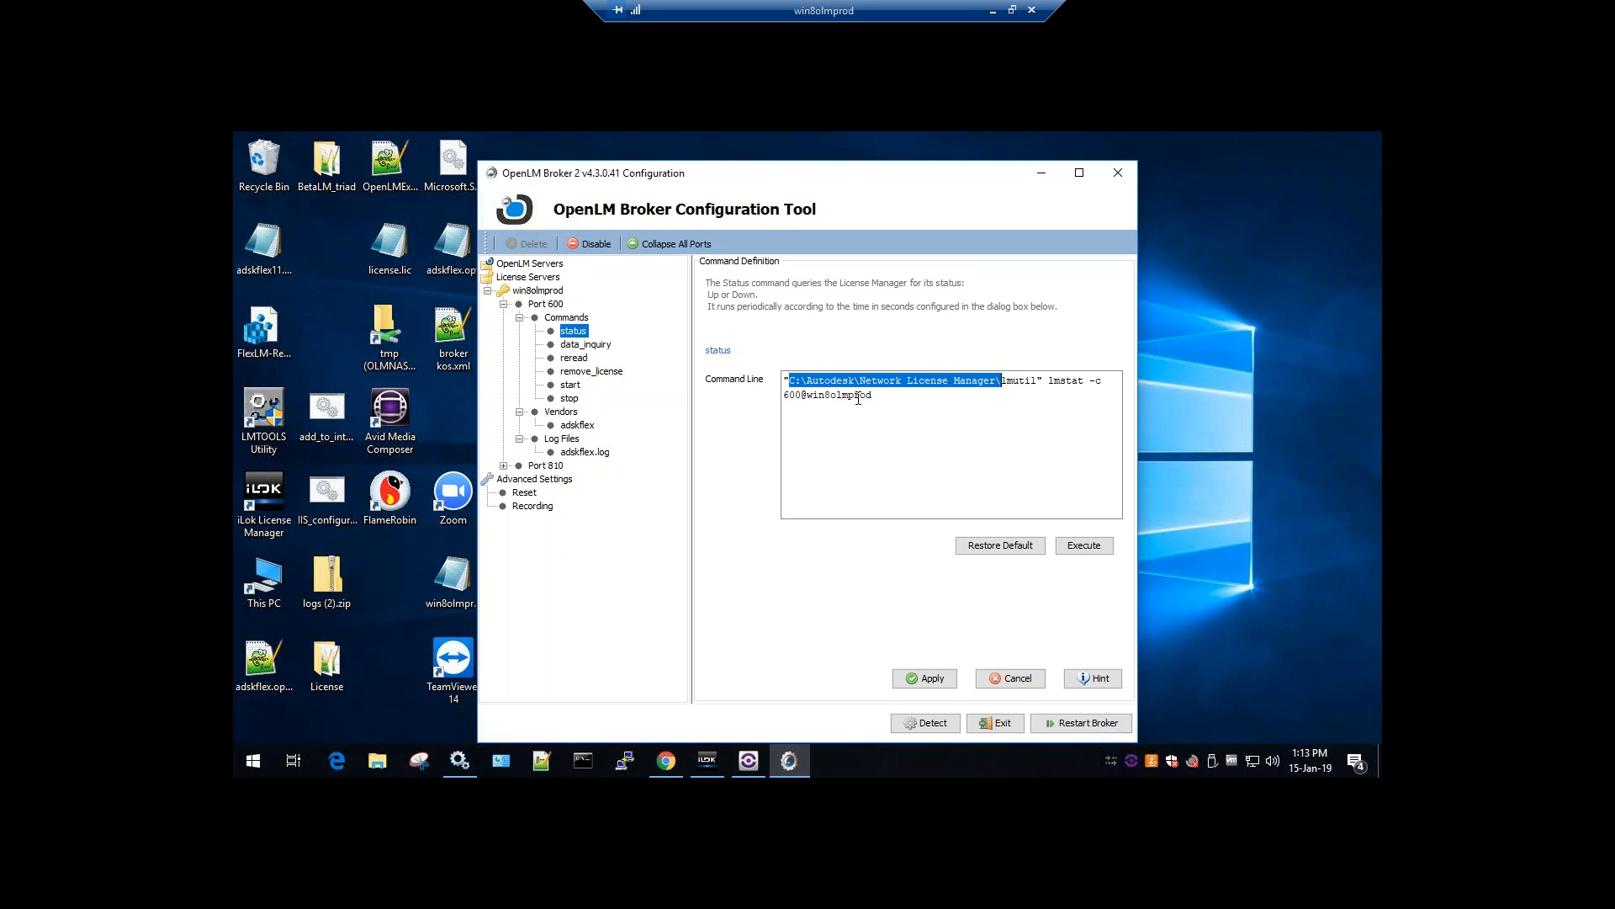
{"action": "double_click", "coordinate": [1020, 386]}
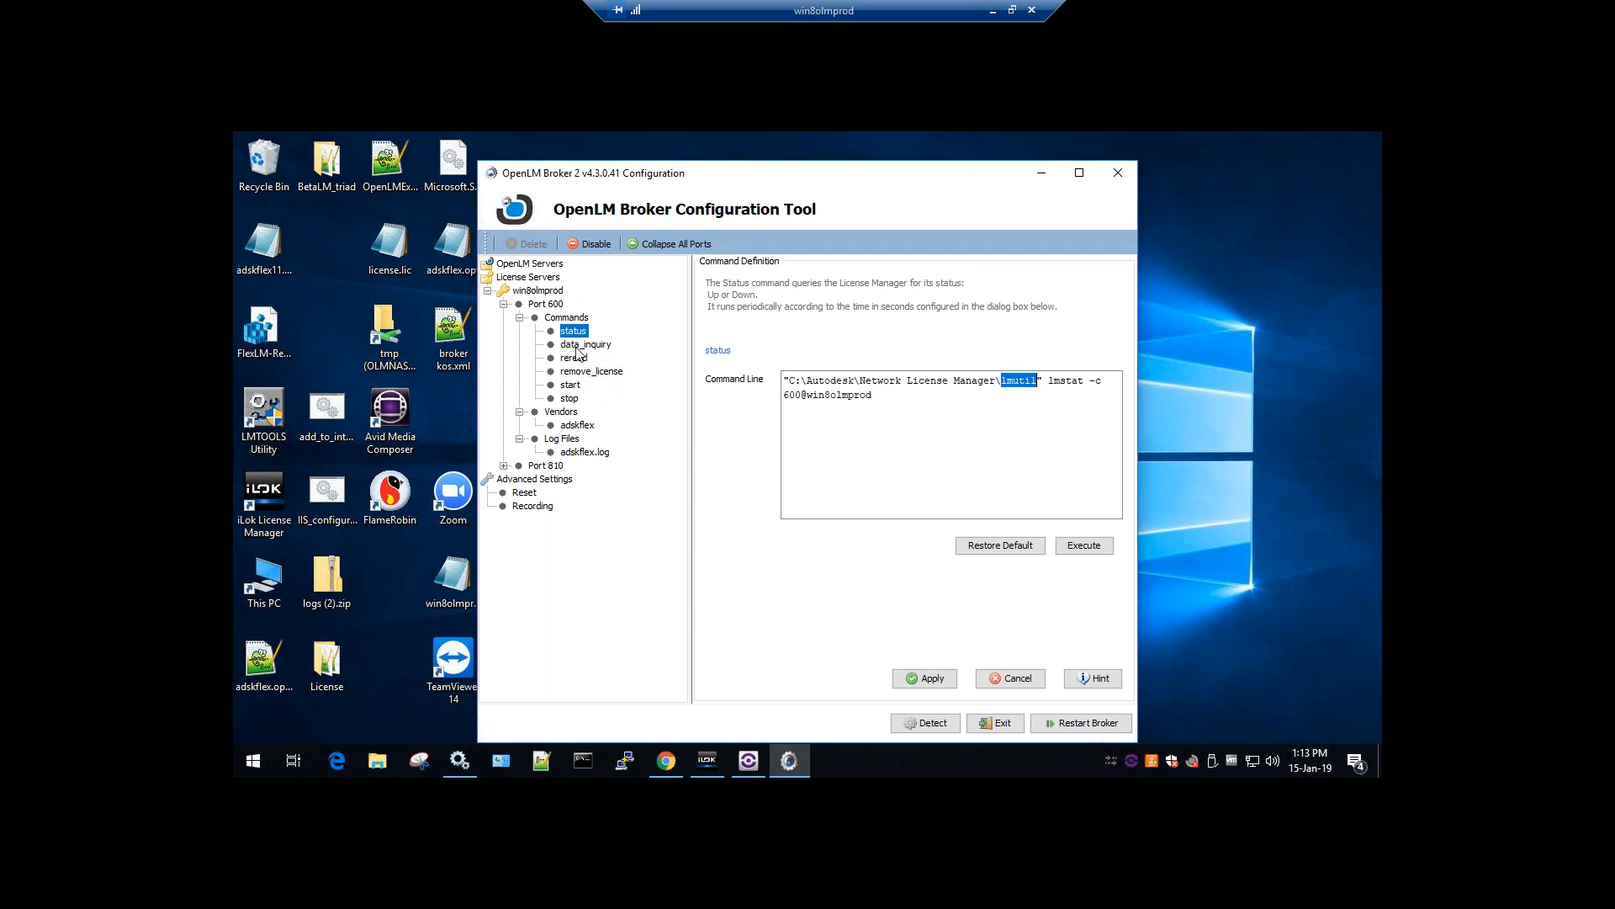
{"action": "left_click", "coordinate": [588, 345]}
{"action": "left_click", "coordinate": [577, 331]}
{"action": "left_click", "coordinate": [572, 360]}
{"action": "left_click", "coordinate": [577, 375]}
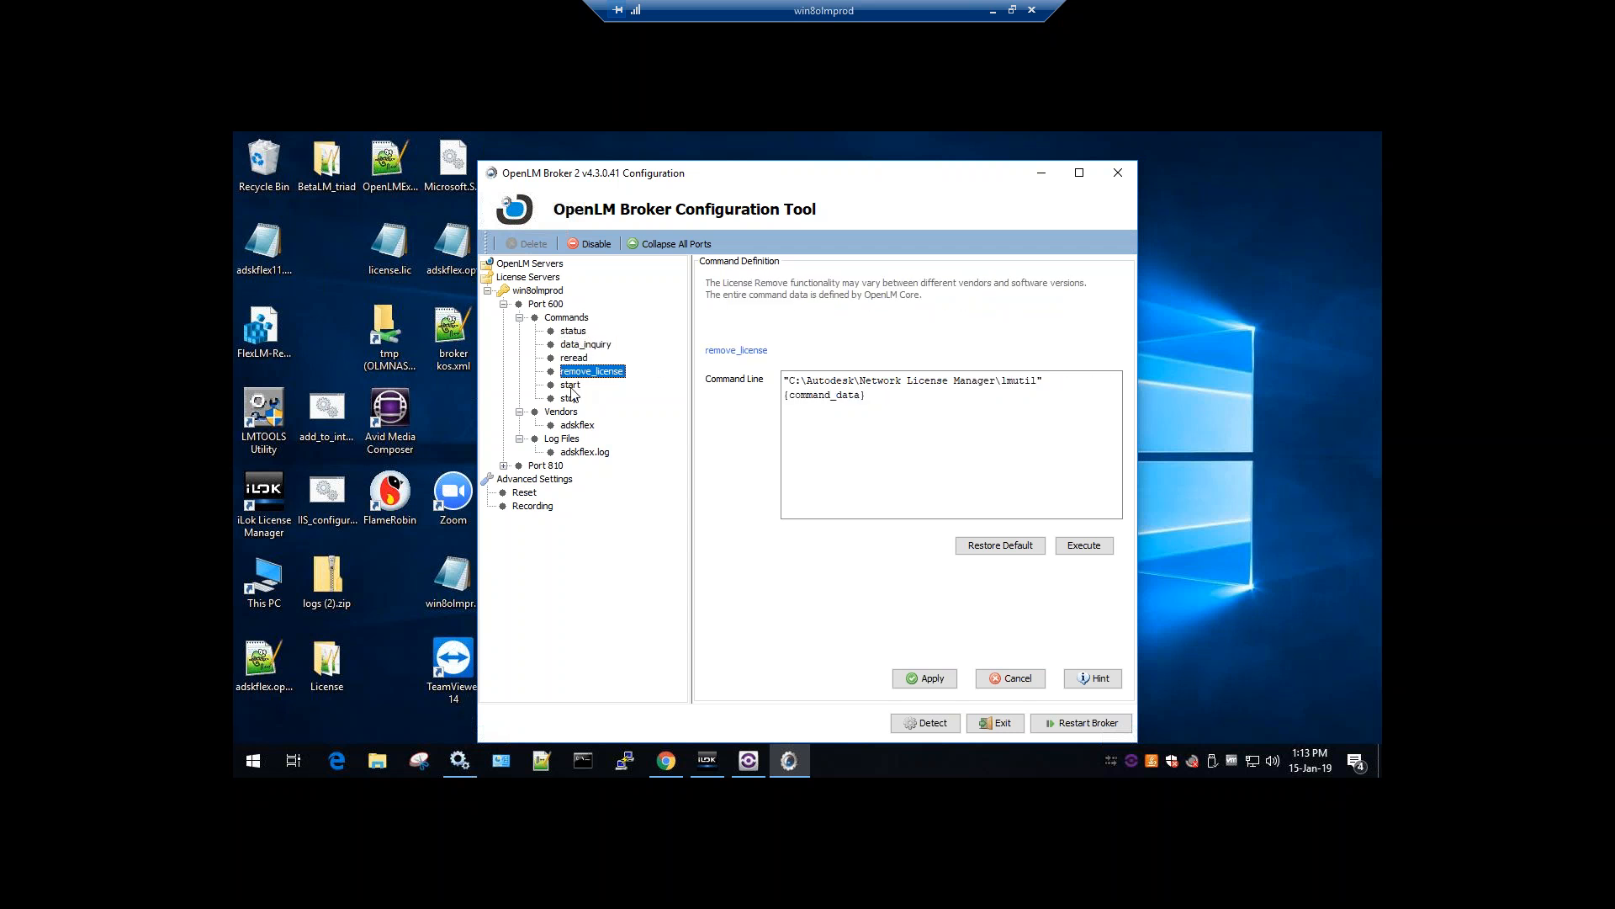
{"action": "left_click", "coordinate": [576, 398]}
Test-run the status command, confirming the license server is UP
{"action": "left_click", "coordinate": [574, 332]}
{"action": "left_click", "coordinate": [1085, 545]}
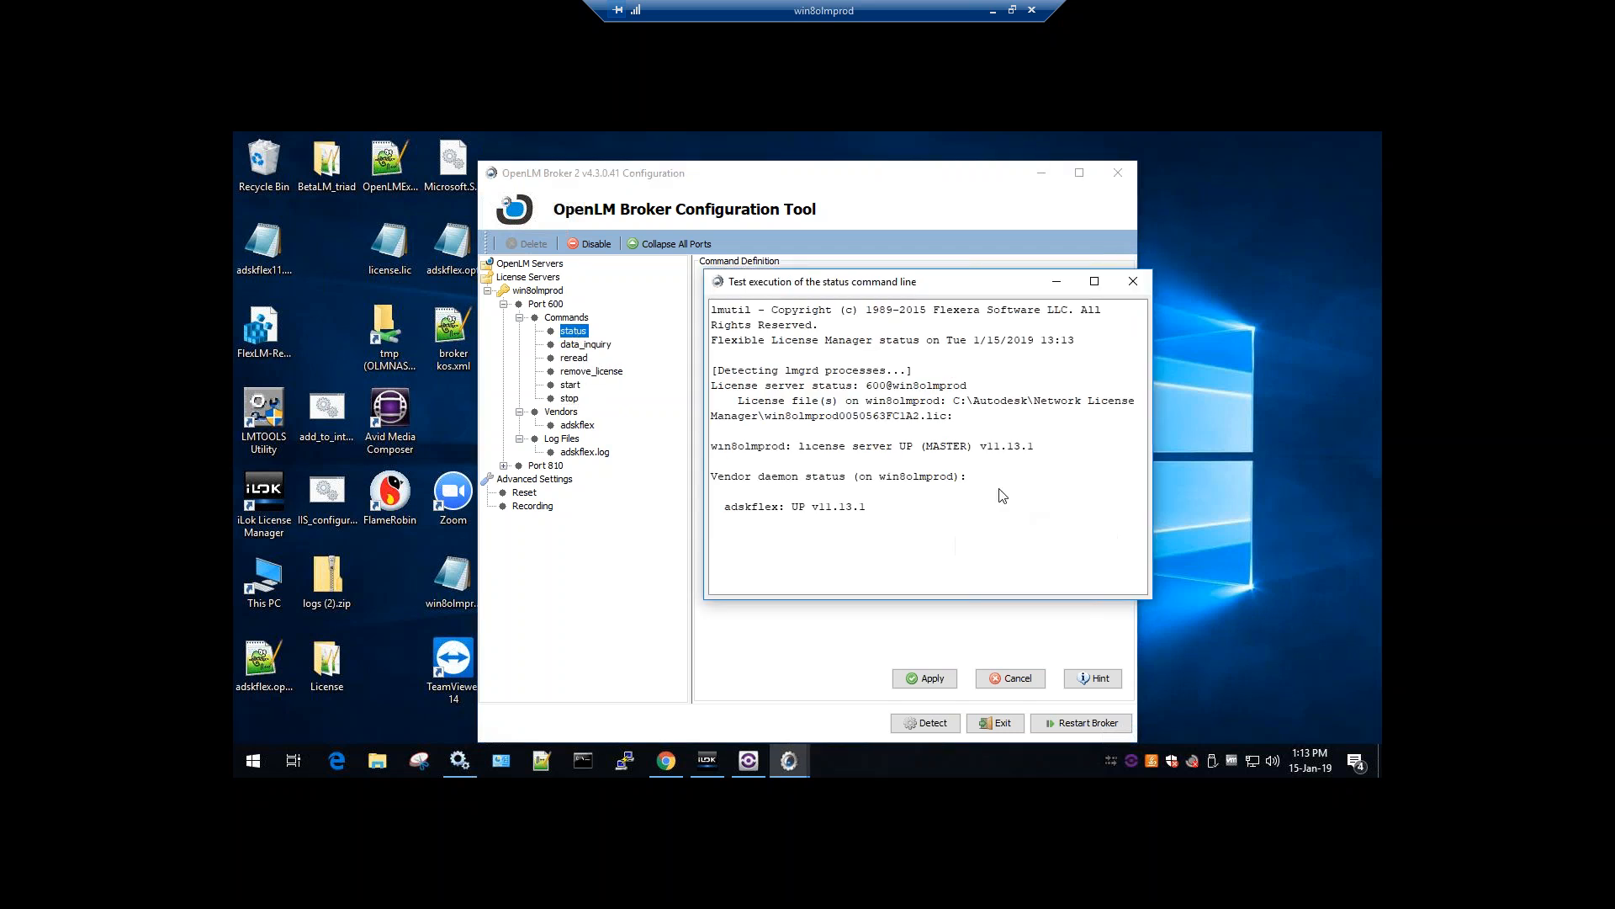
{"action": "double_click", "coordinate": [907, 446]}
{"action": "left_click", "coordinate": [1133, 281]}
Test-run the data_inquiry command and review its output showing adskflex UP
{"action": "left_click", "coordinate": [581, 345]}
{"action": "left_click", "coordinate": [1084, 546]}
{"action": "scroll", "coordinate": [926, 455], "scroll_direction": "up", "scroll_amount": 10}
{"action": "scroll", "coordinate": [870, 421], "scroll_direction": "down", "scroll_amount": 10}
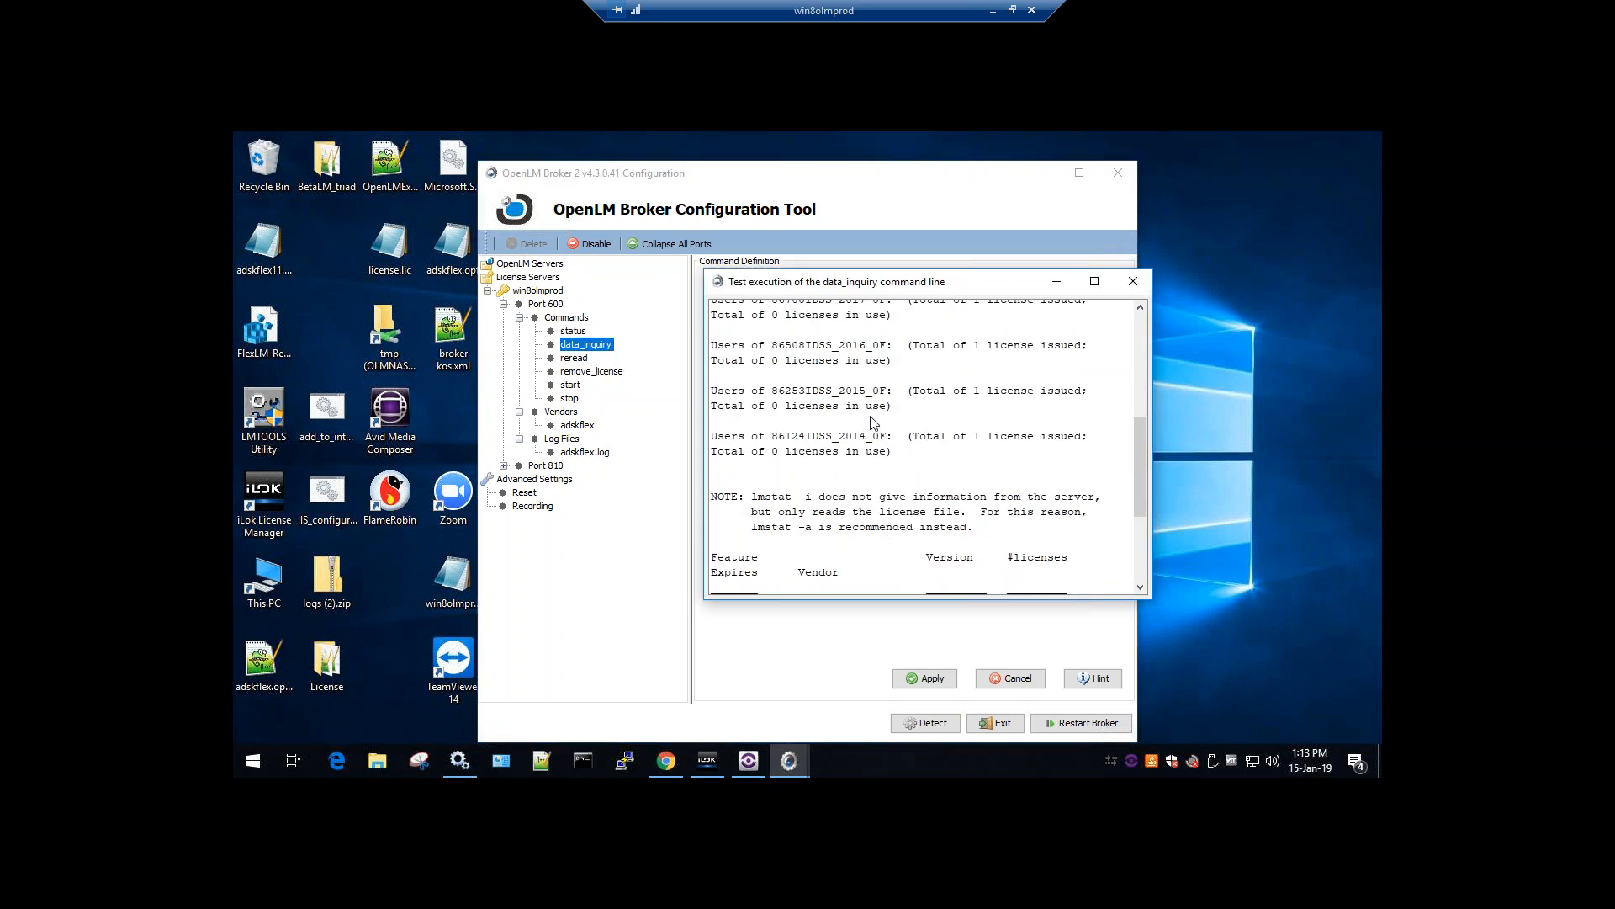
{"action": "left_click", "coordinate": [1133, 281]}
Review the reread, remove_license and stop command definitions
{"action": "left_click", "coordinate": [577, 360]}
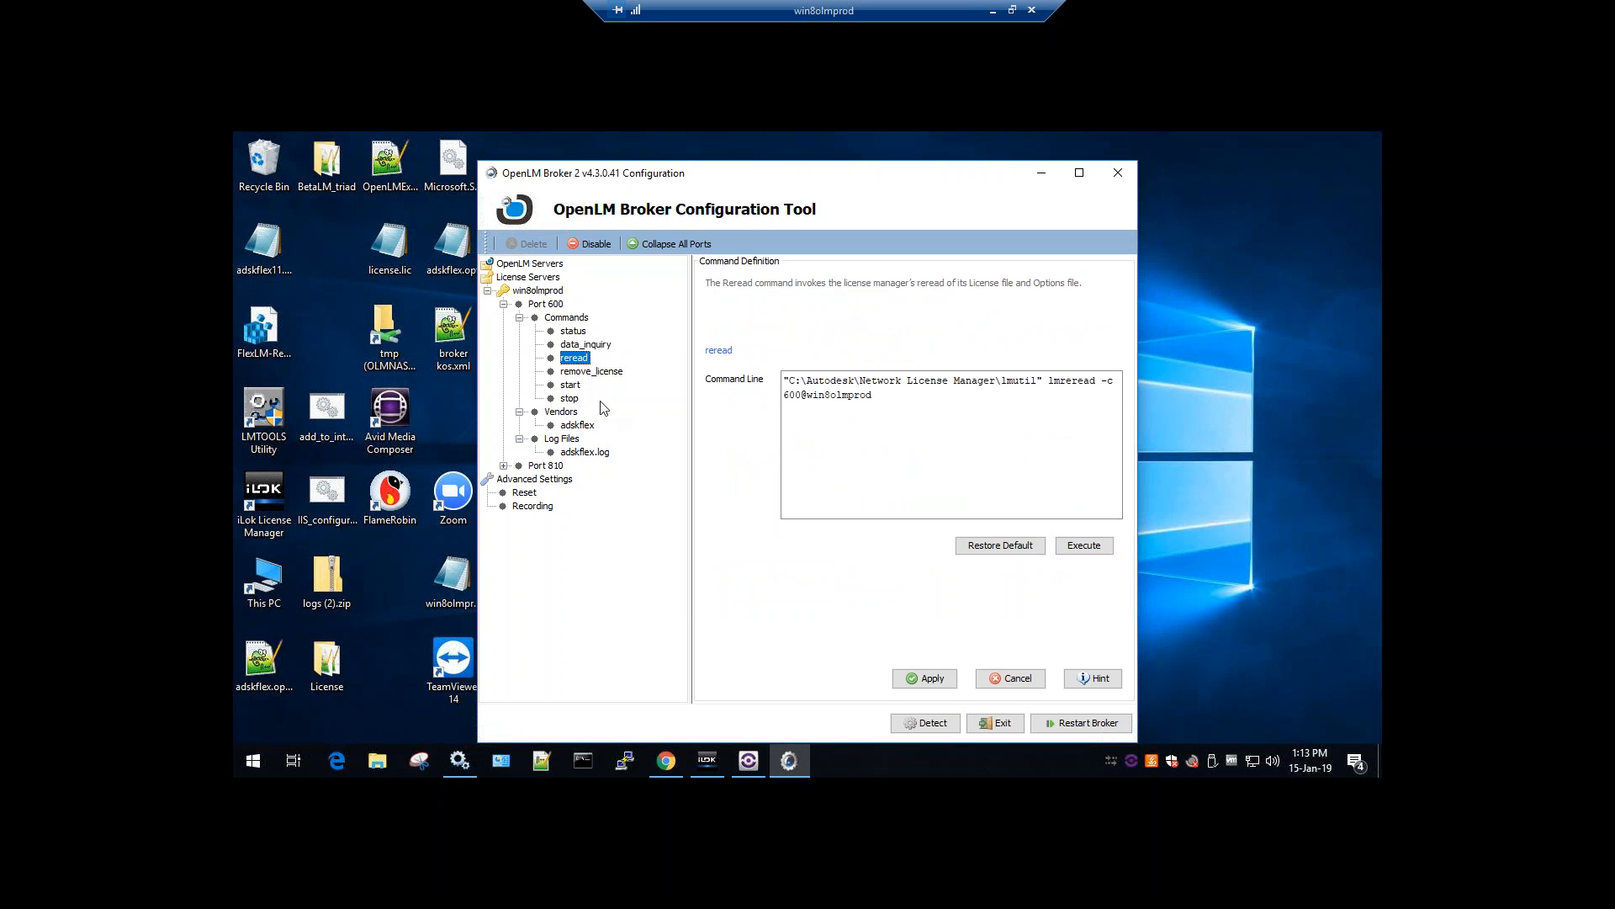
{"action": "left_click", "coordinate": [588, 372]}
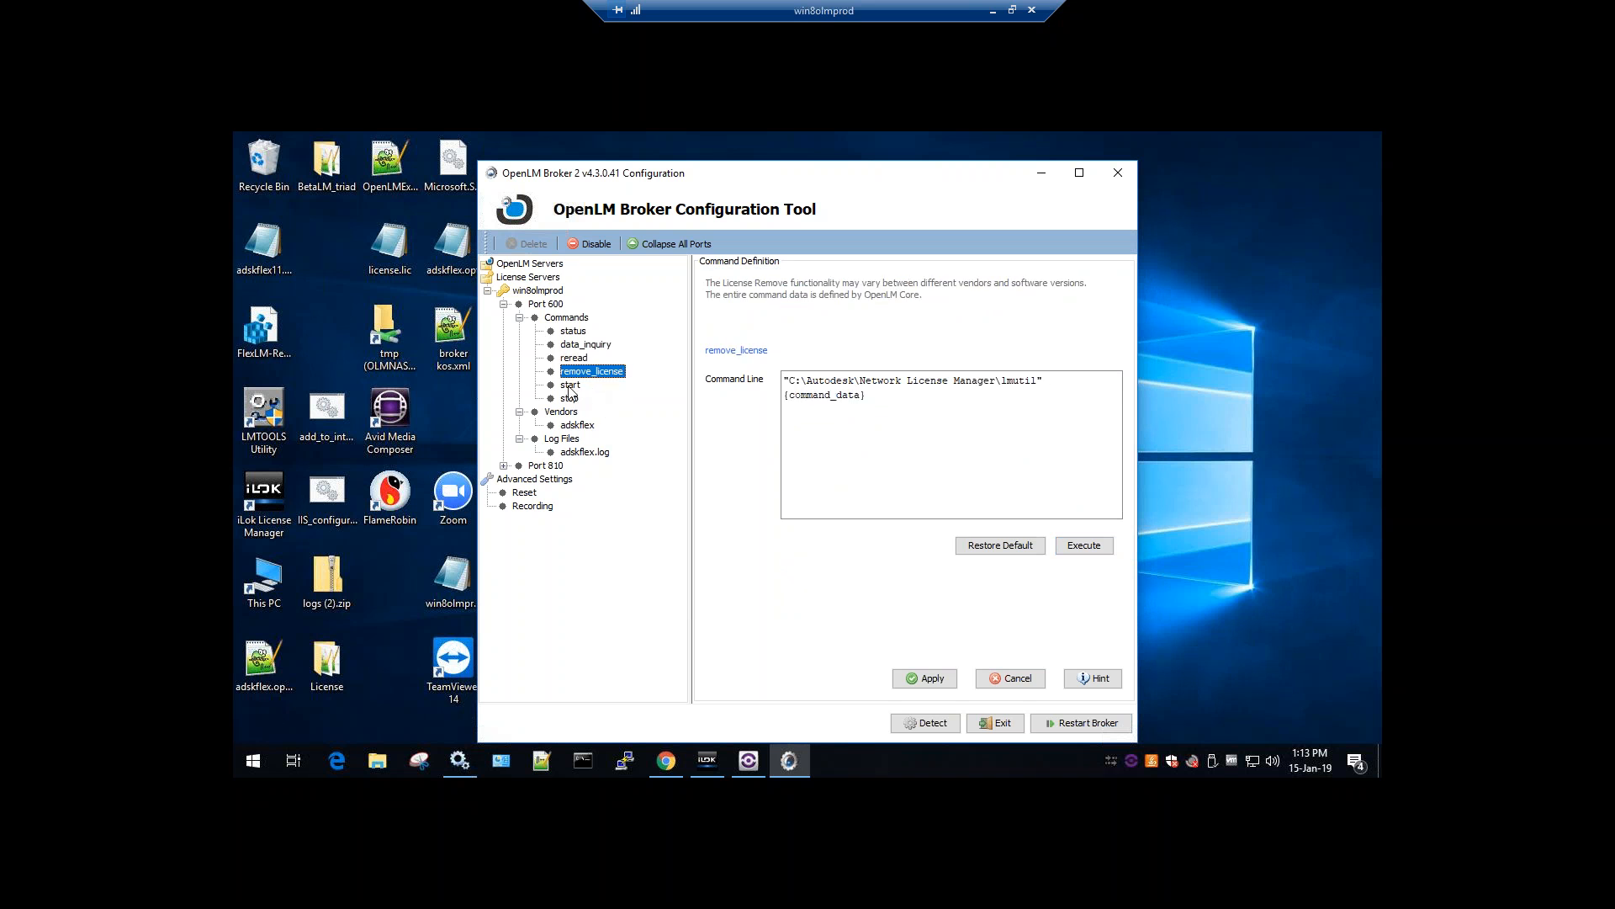
{"action": "left_click", "coordinate": [570, 399]}
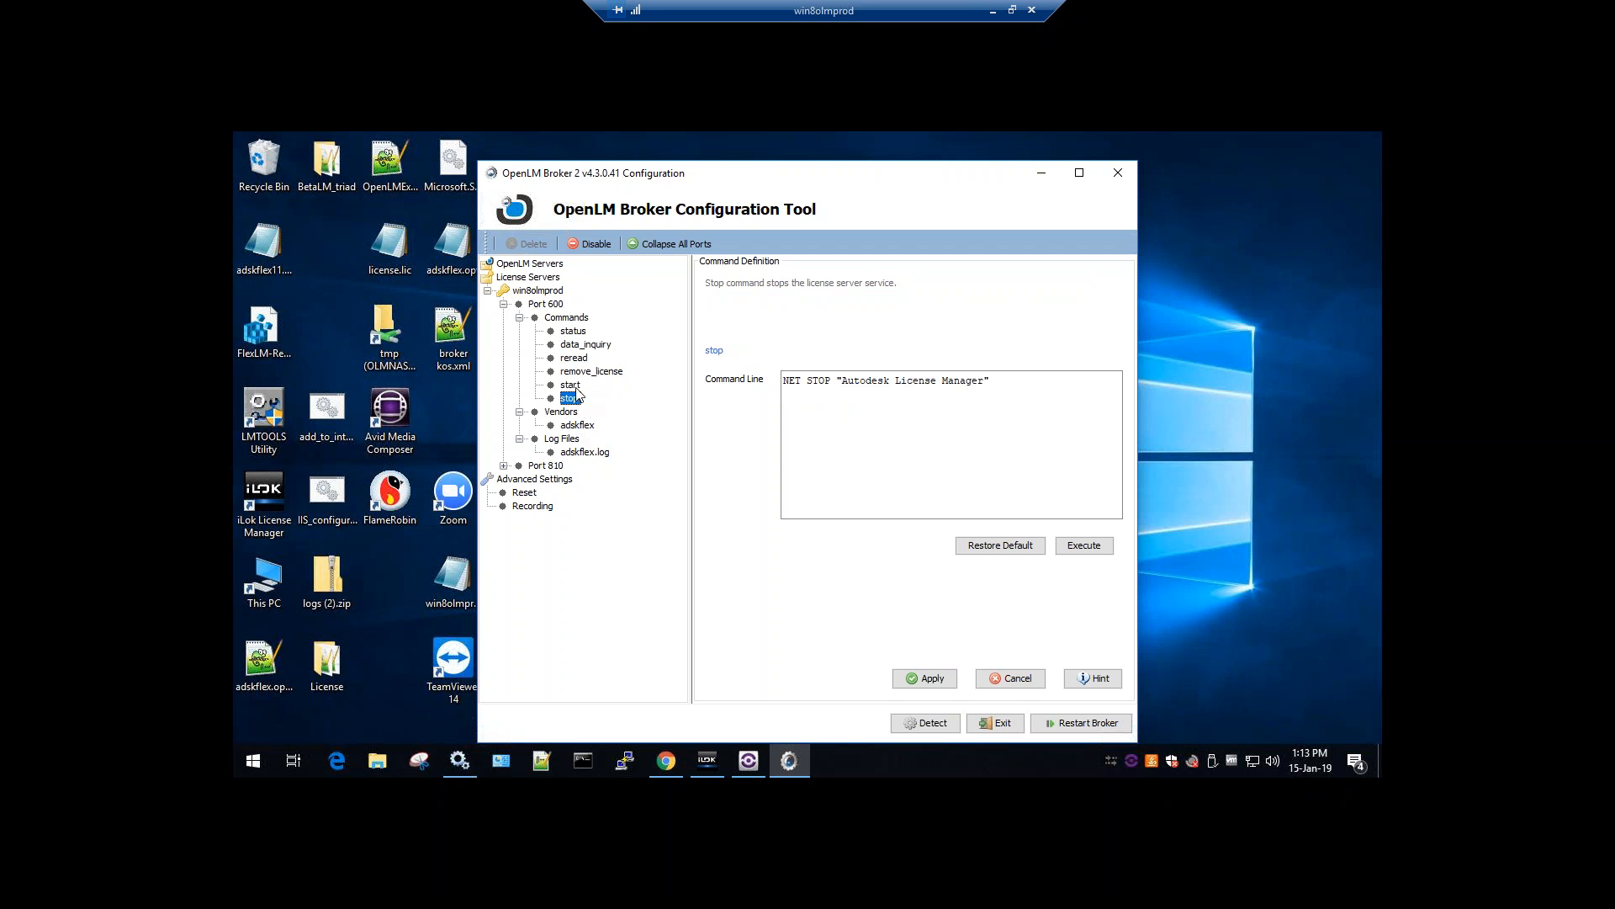
Show the adskflex.log log file definition with its advanced reading options
{"action": "left_click", "coordinate": [578, 455]}
{"action": "left_click", "coordinate": [566, 439]}
{"action": "left_click", "coordinate": [572, 454]}
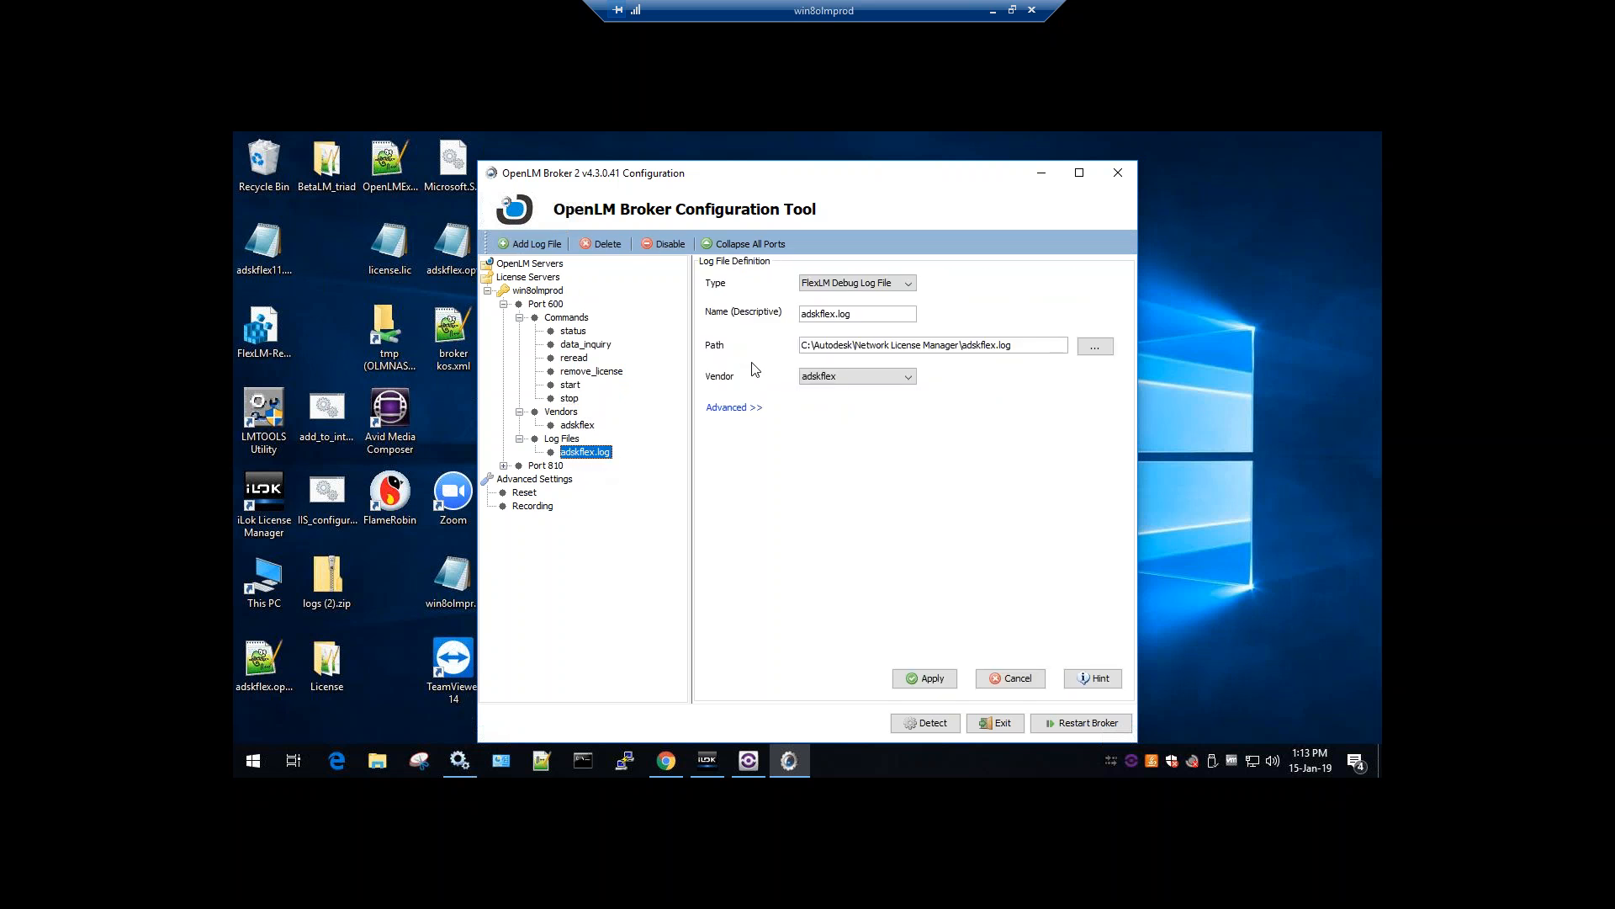
{"action": "left_click", "coordinate": [729, 408]}
{"action": "left_click", "coordinate": [561, 441]}
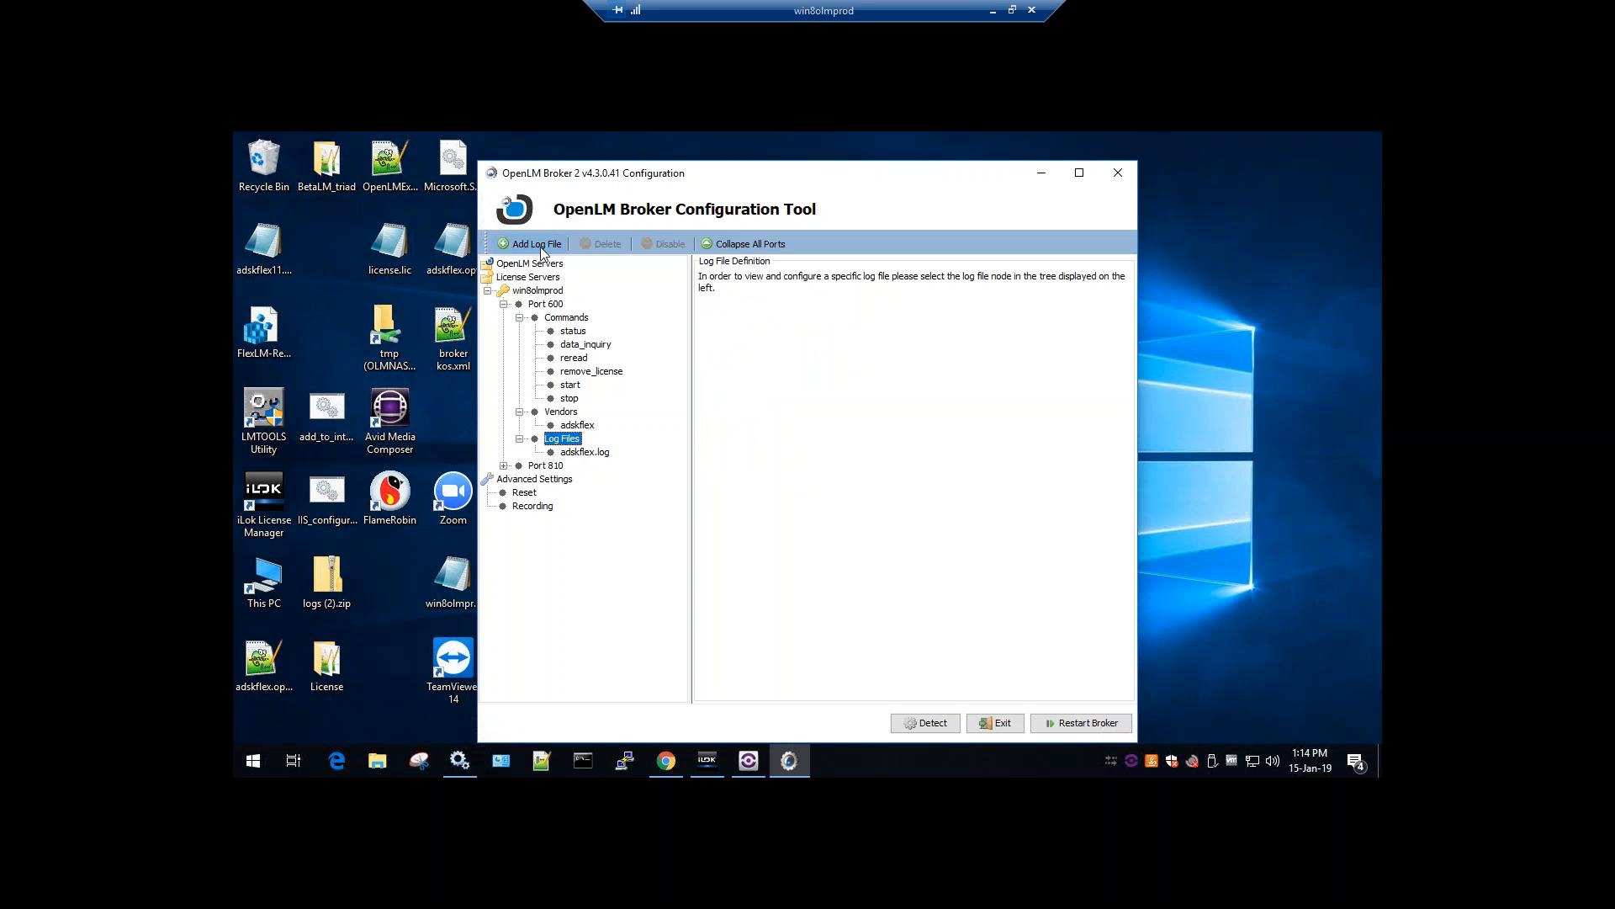
{"action": "left_click", "coordinate": [570, 453]}
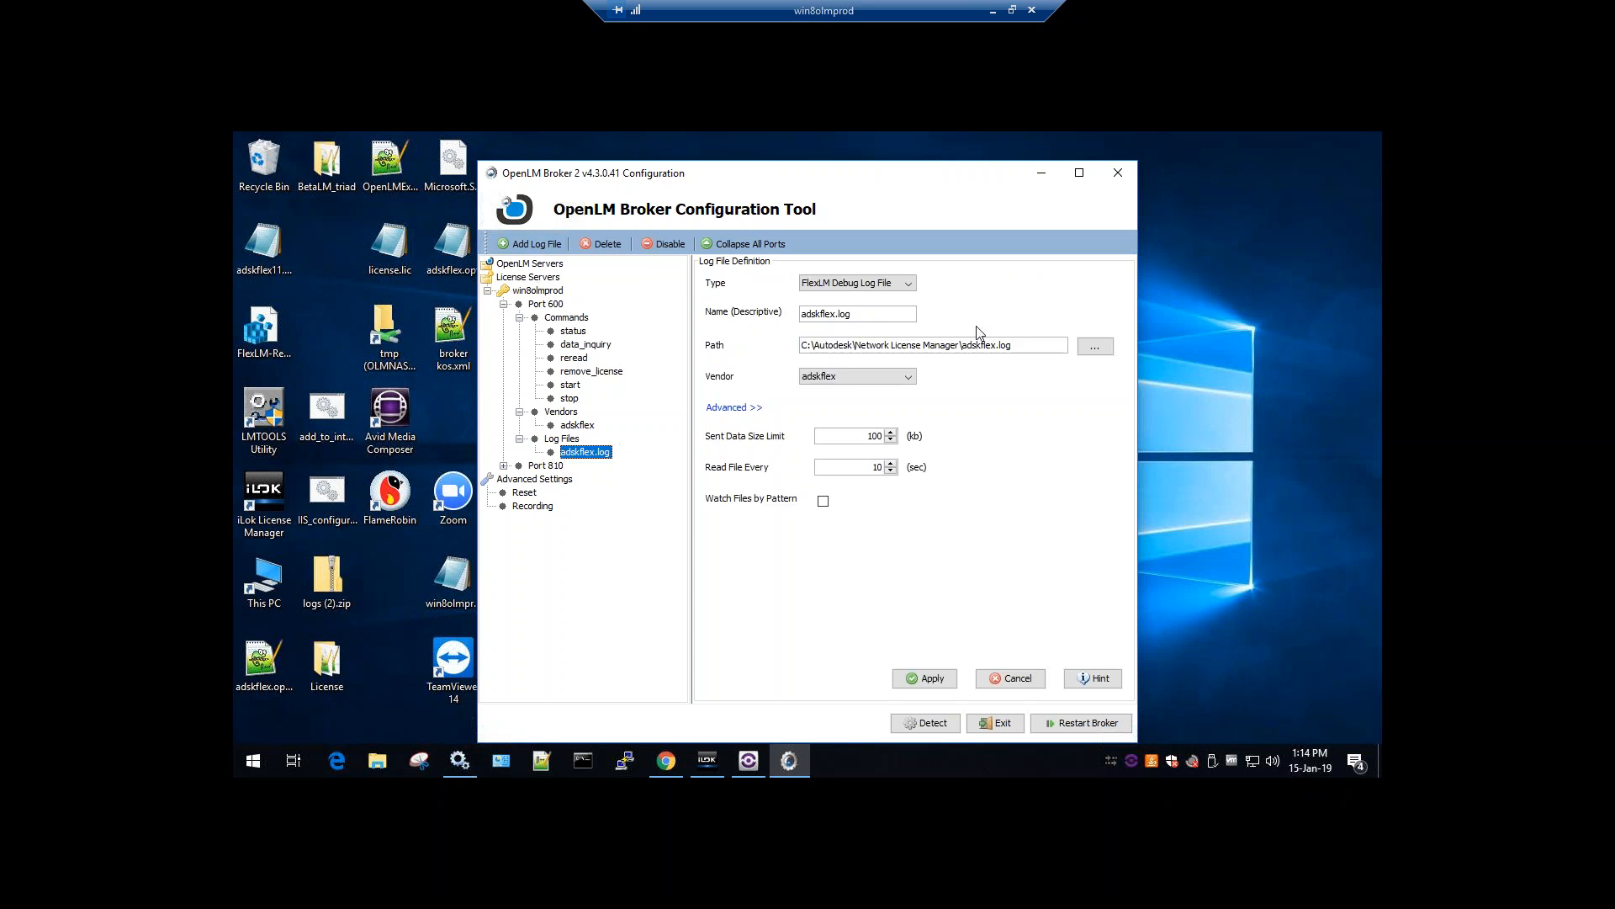
{"action": "left_click_drag", "start_coordinate": [1014, 345], "coordinate": [965, 345]}
{"action": "left_click", "coordinate": [585, 344]}
{"action": "left_click", "coordinate": [1082, 546]}
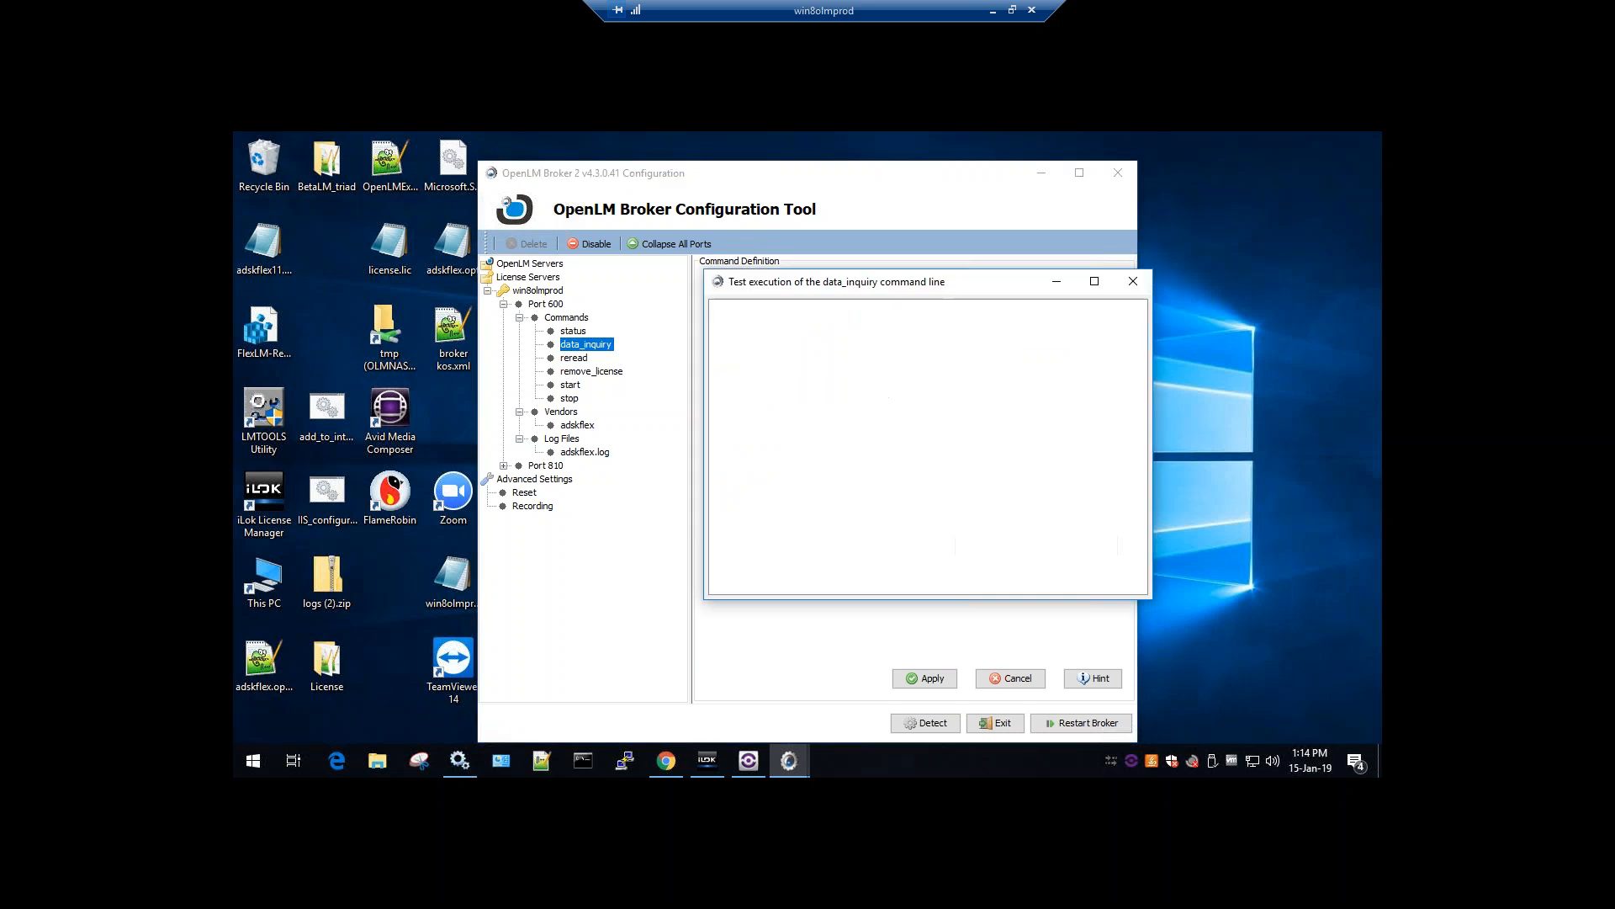
{"action": "scroll", "coordinate": [957, 449], "scroll_direction": "up", "scroll_amount": 8}
{"action": "scroll", "coordinate": [957, 448], "scroll_direction": "up", "scroll_amount": 3}
{"action": "scroll", "coordinate": [990, 479], "scroll_direction": "down", "scroll_amount": 4}
{"action": "scroll", "coordinate": [918, 425], "scroll_direction": "down", "scroll_amount": 2}
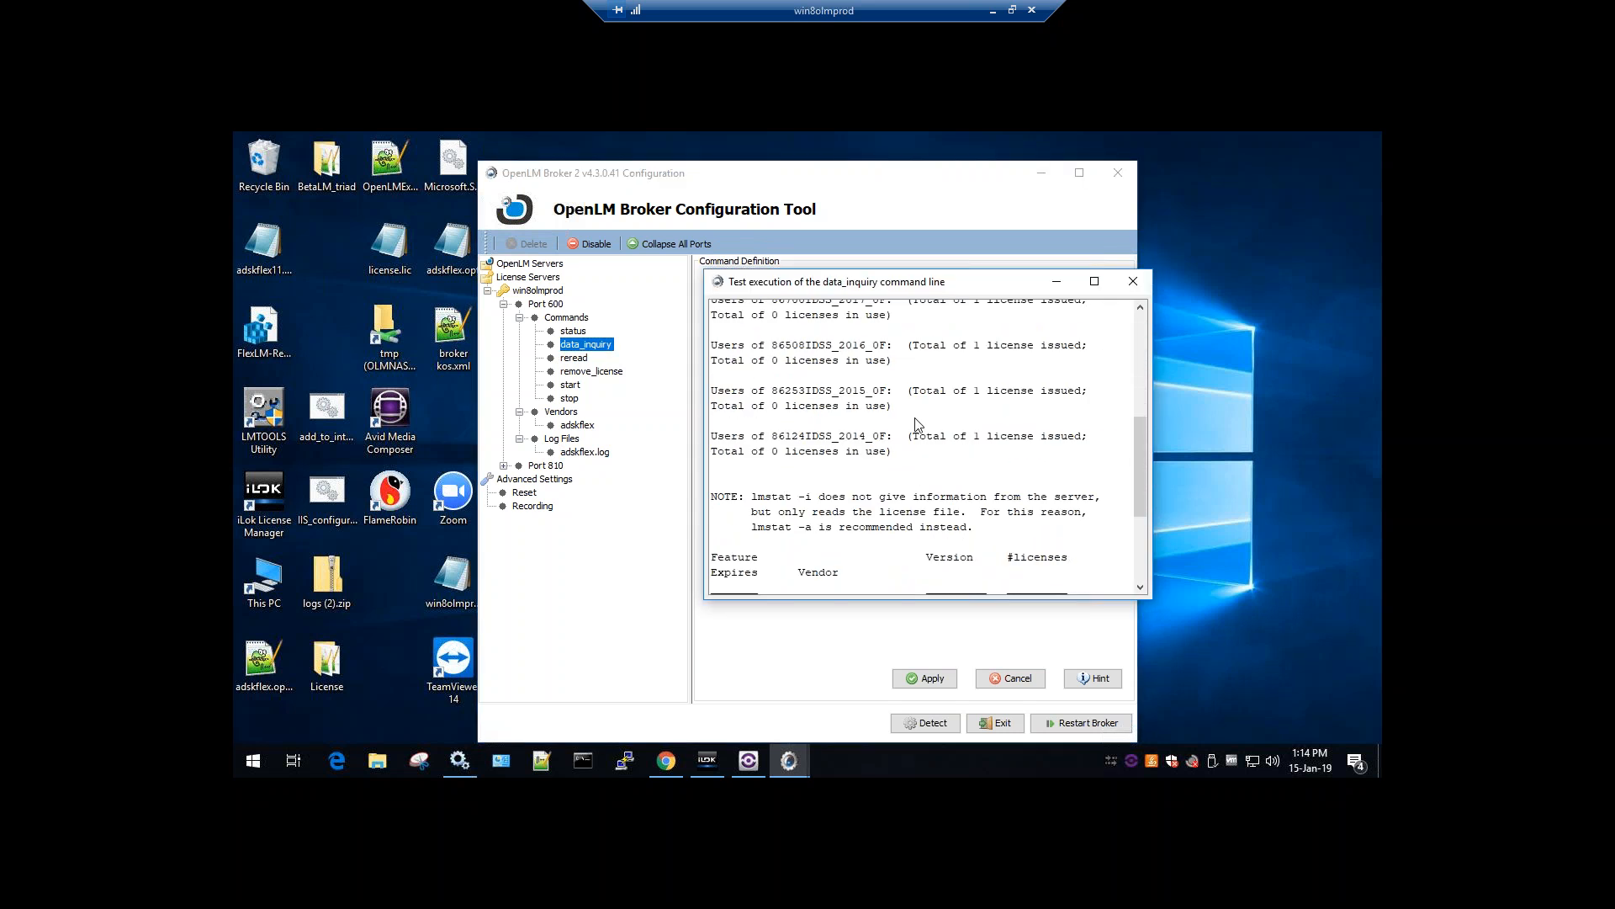
{"action": "double_click", "coordinate": [980, 394]}
{"action": "double_click", "coordinate": [820, 396]}
{"action": "left_click", "coordinate": [820, 406]}
{"action": "scroll", "coordinate": [821, 406], "scroll_direction": "down", "scroll_amount": 3}
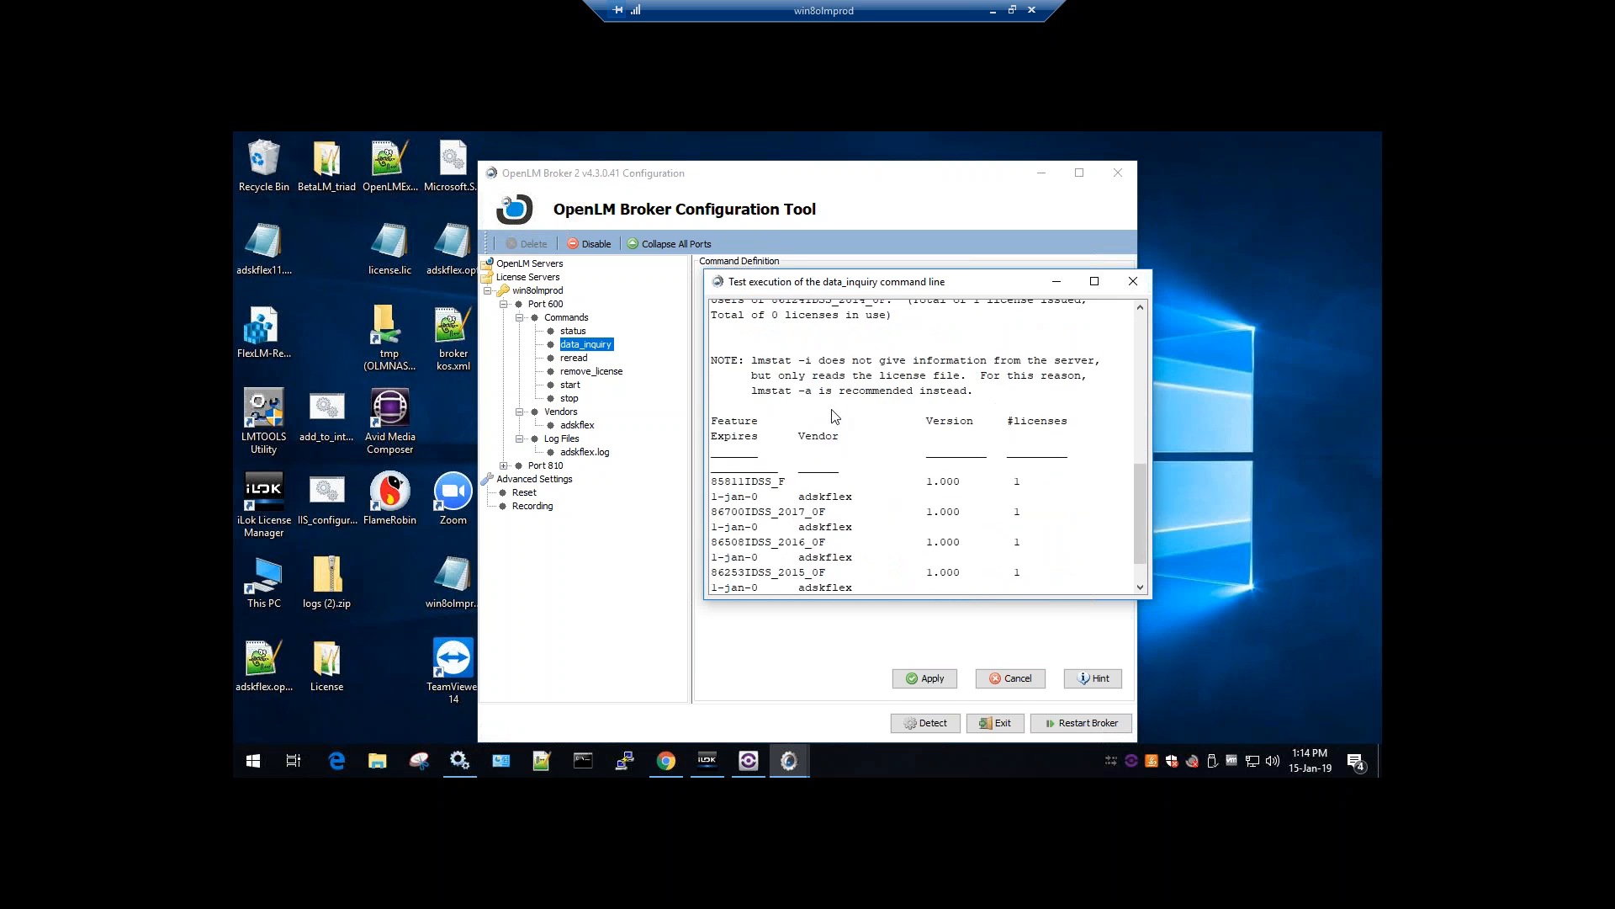
{"action": "scroll", "coordinate": [844, 370], "scroll_direction": "up", "scroll_amount": 2}
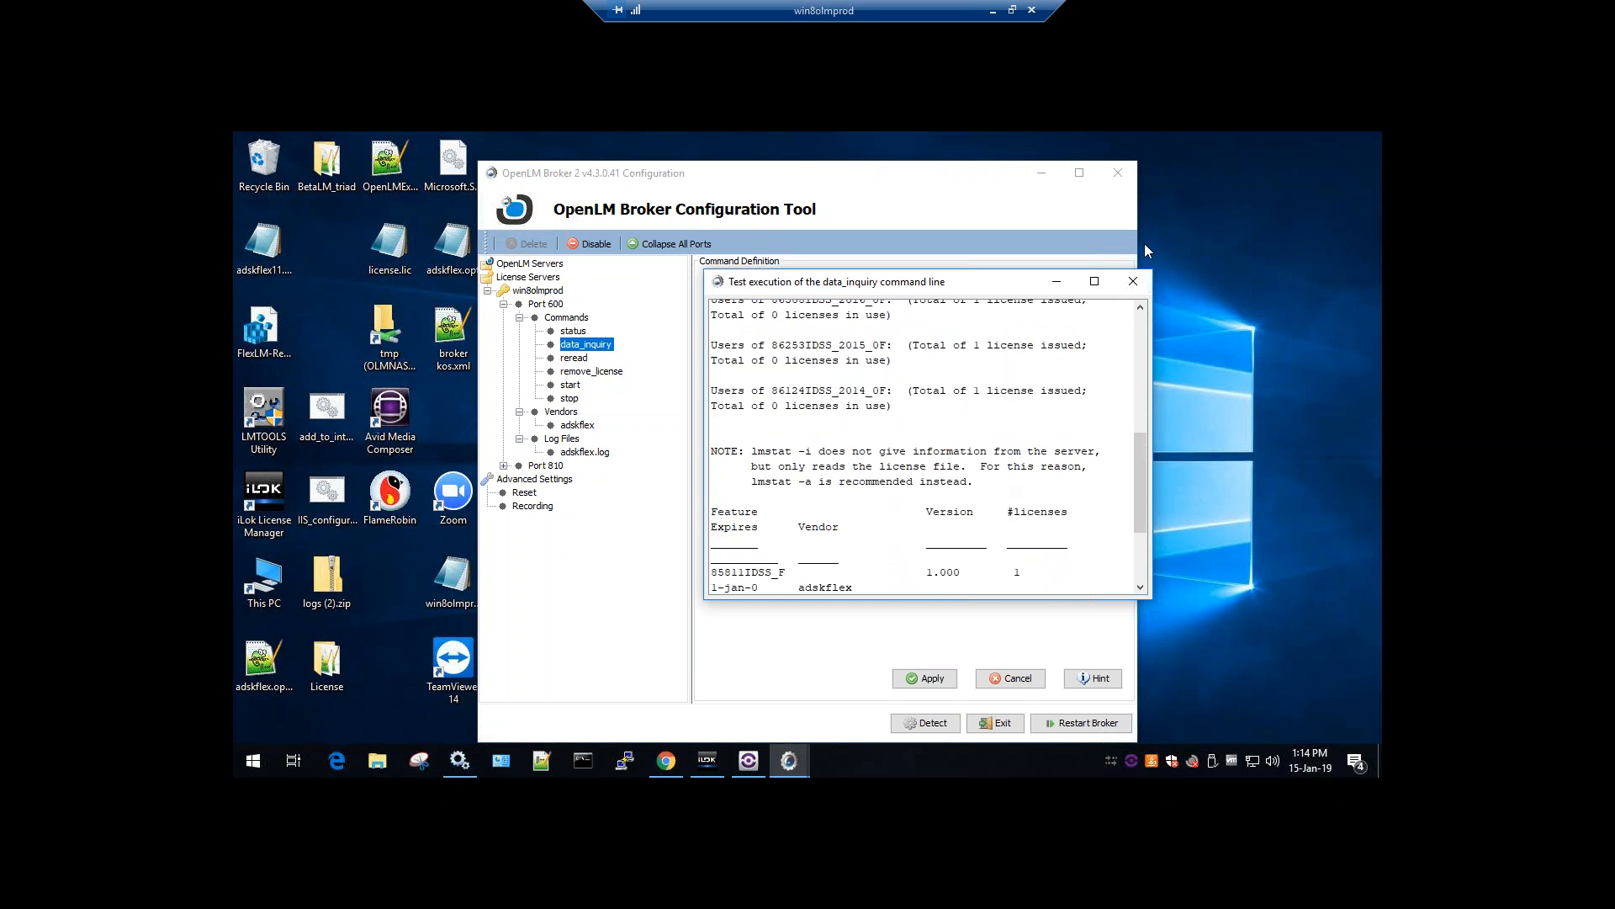
{"action": "left_click", "coordinate": [1133, 281]}
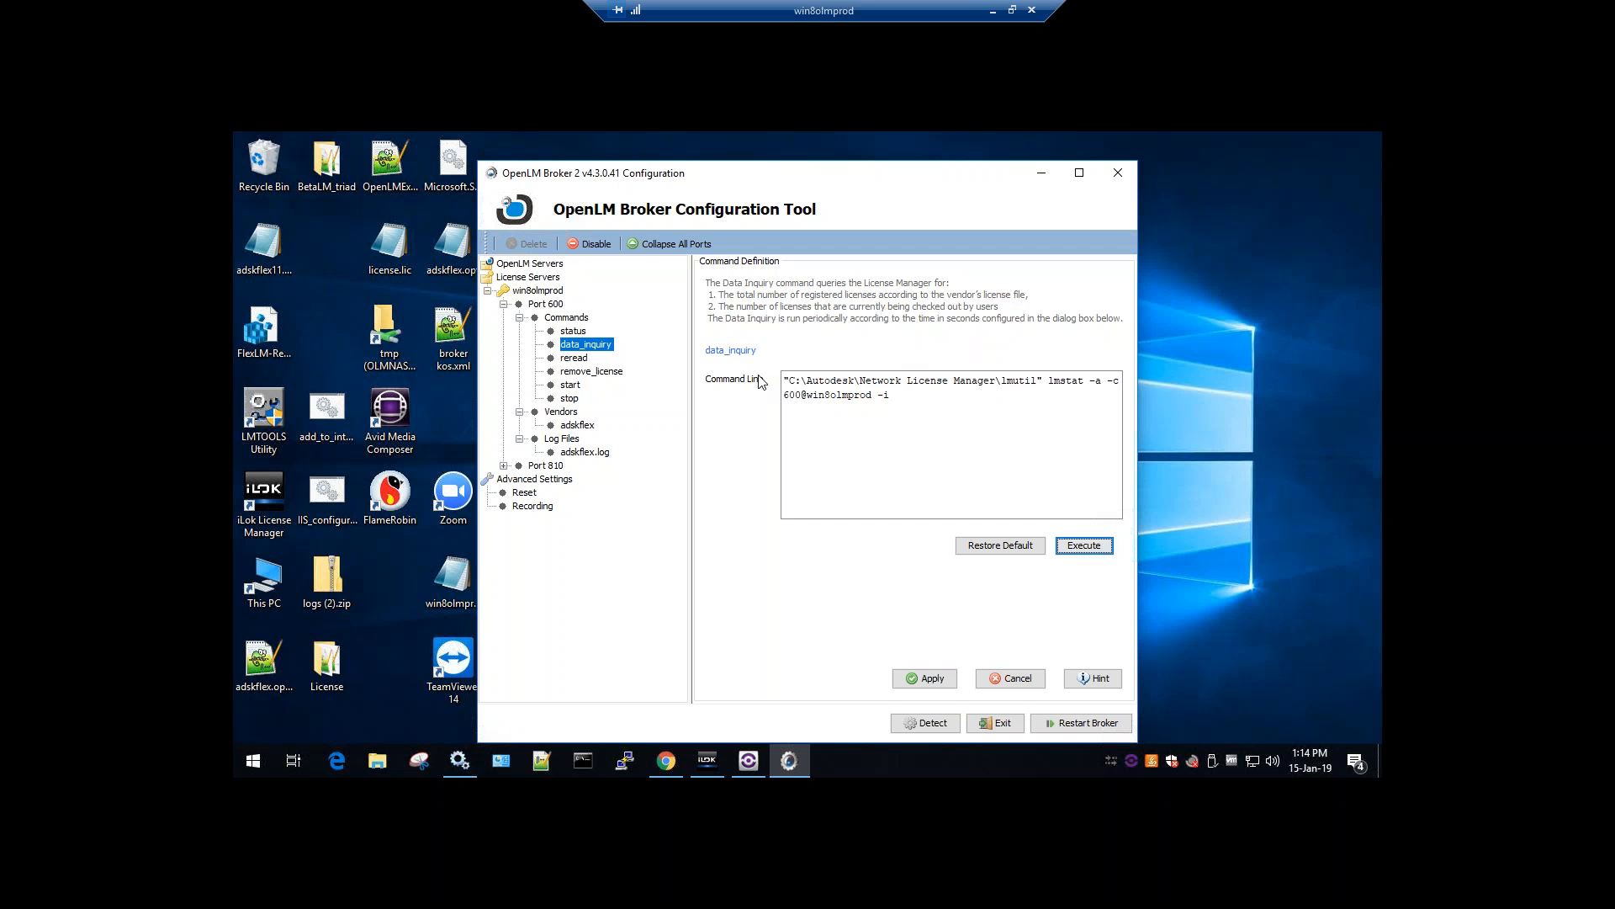
{"action": "left_click", "coordinate": [585, 452]}
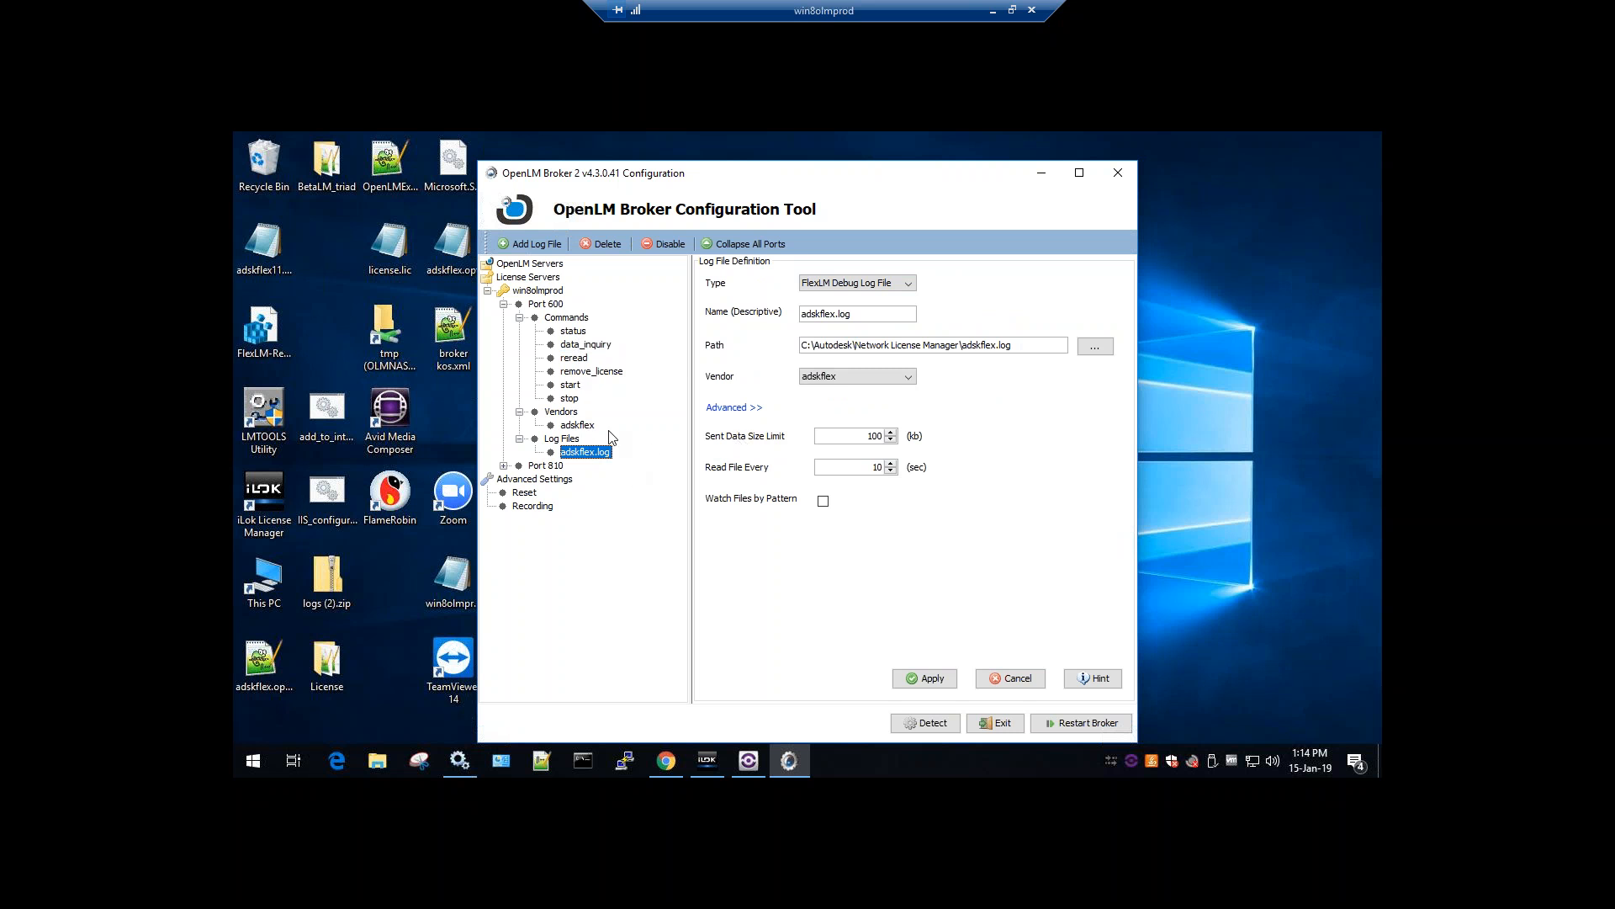
{"action": "left_click", "coordinate": [593, 346]}
{"action": "left_click", "coordinate": [1084, 545]}
{"action": "scroll", "coordinate": [1067, 436], "scroll_direction": "up", "scroll_amount": 10}
{"action": "scroll", "coordinate": [1067, 436], "scroll_direction": "up", "scroll_amount": 2}
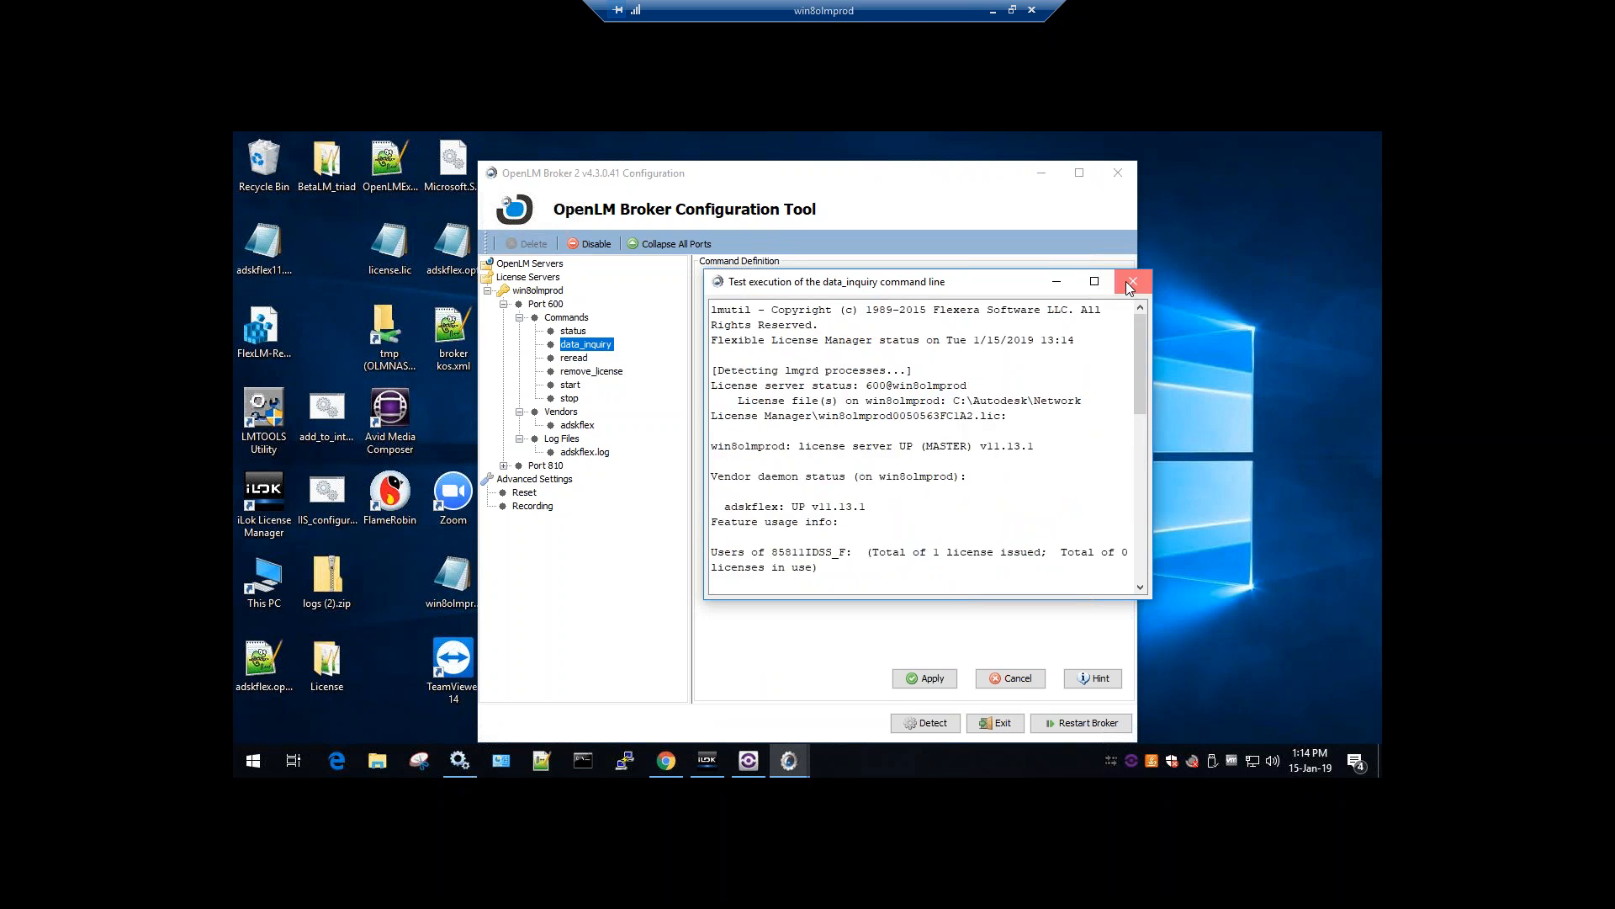
{"action": "left_click", "coordinate": [1129, 282]}
{"action": "left_click", "coordinate": [585, 452]}
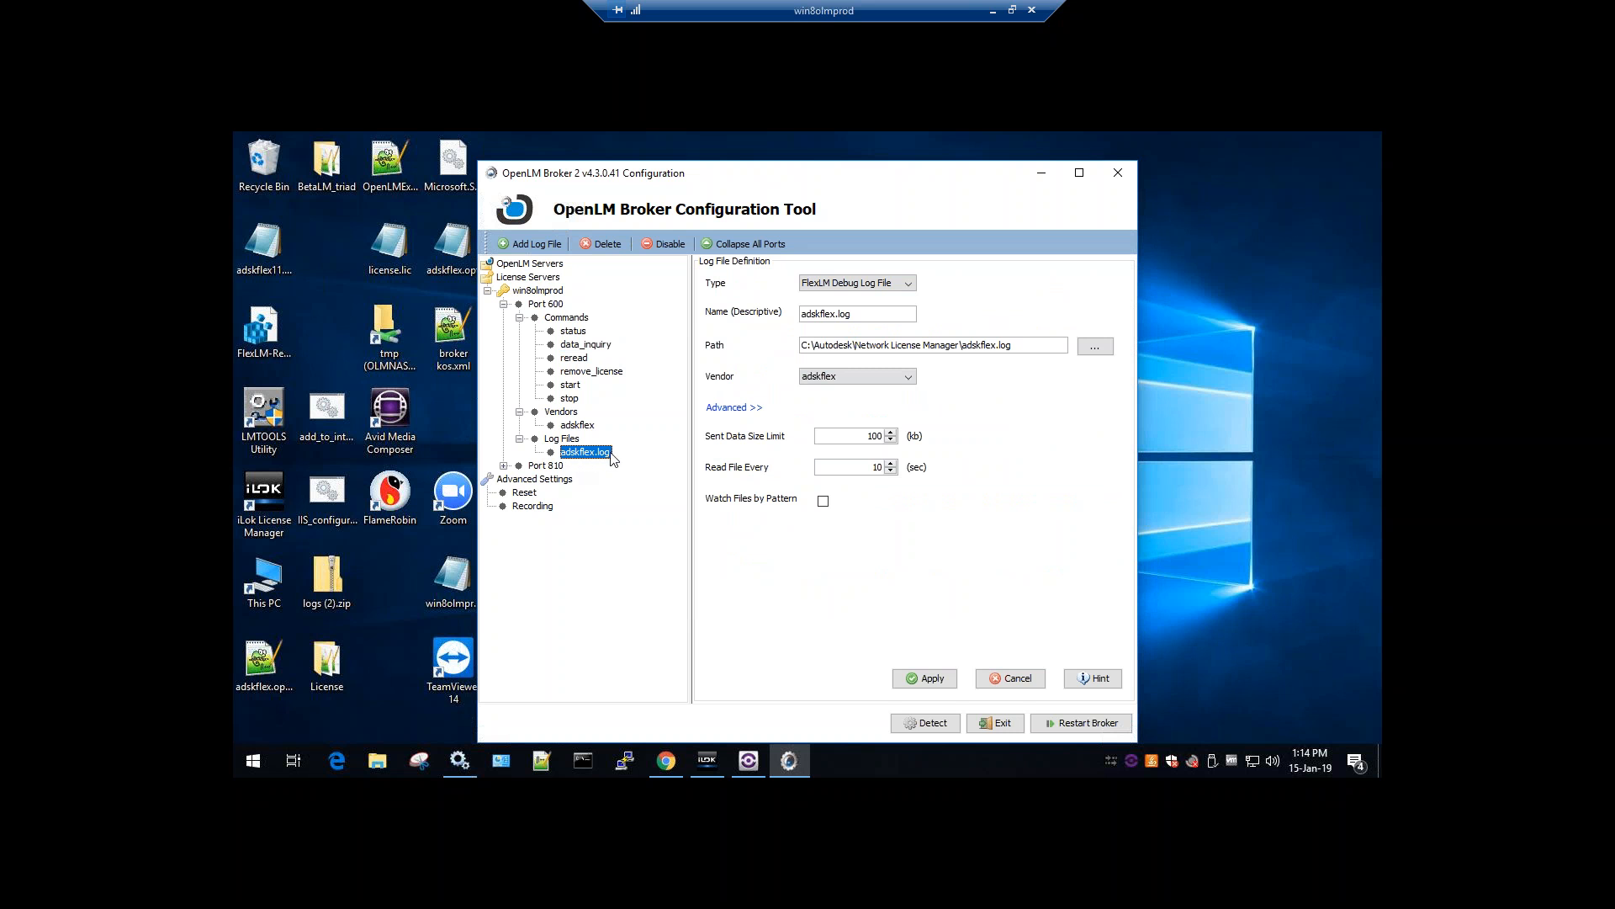
Review the adskflex.log file path and reposition the configuration window
{"action": "left_click_drag", "start_coordinate": [1014, 343], "coordinate": [803, 340]}
{"action": "left_click", "coordinate": [858, 345]}
{"action": "left_click_drag", "start_coordinate": [764, 185], "coordinate": [829, 202]}
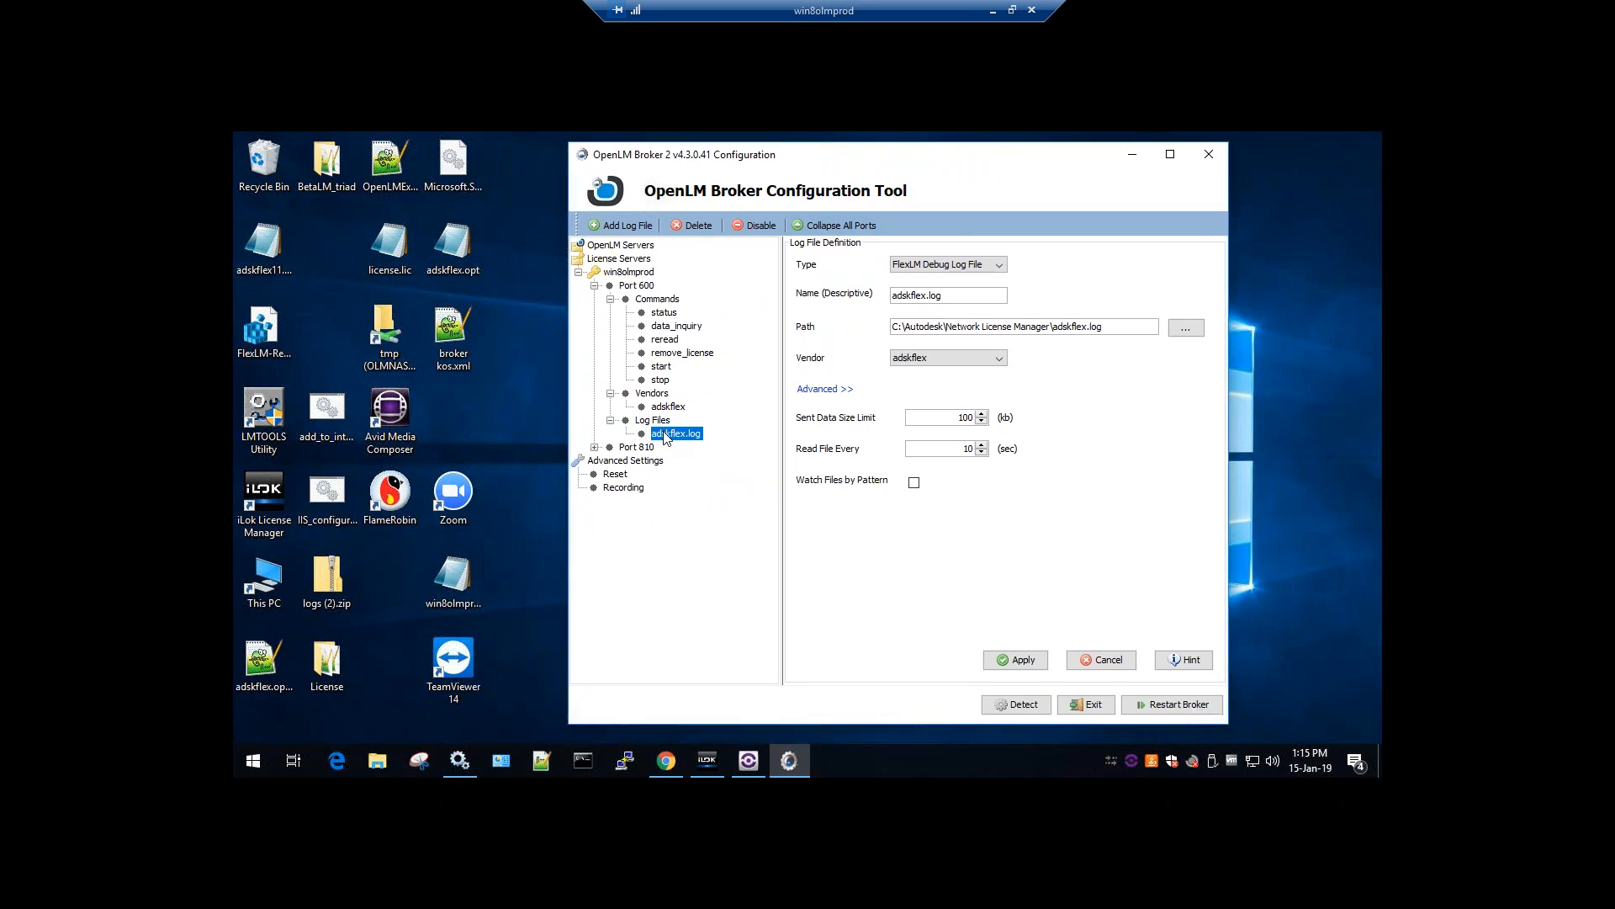
{"action": "left_click_drag", "start_coordinate": [1105, 327], "coordinate": [891, 327]}
{"action": "left_click", "coordinate": [936, 327]}
Open the adskflex vendor settings and review its option file description
{"action": "left_click", "coordinate": [655, 395]}
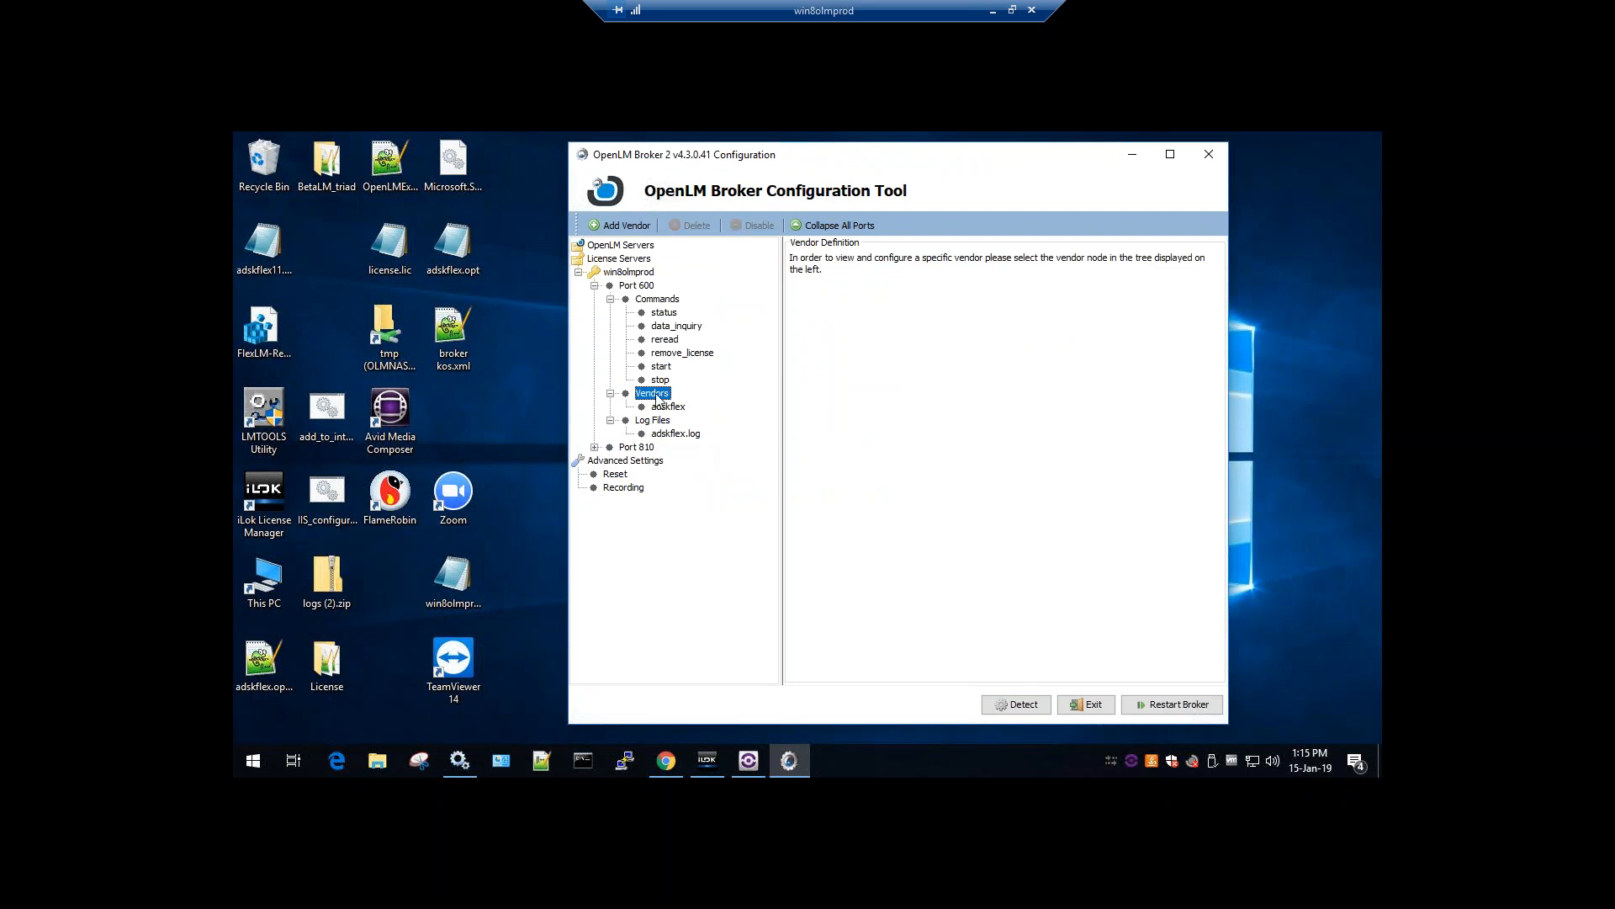
{"action": "left_click", "coordinate": [662, 408]}
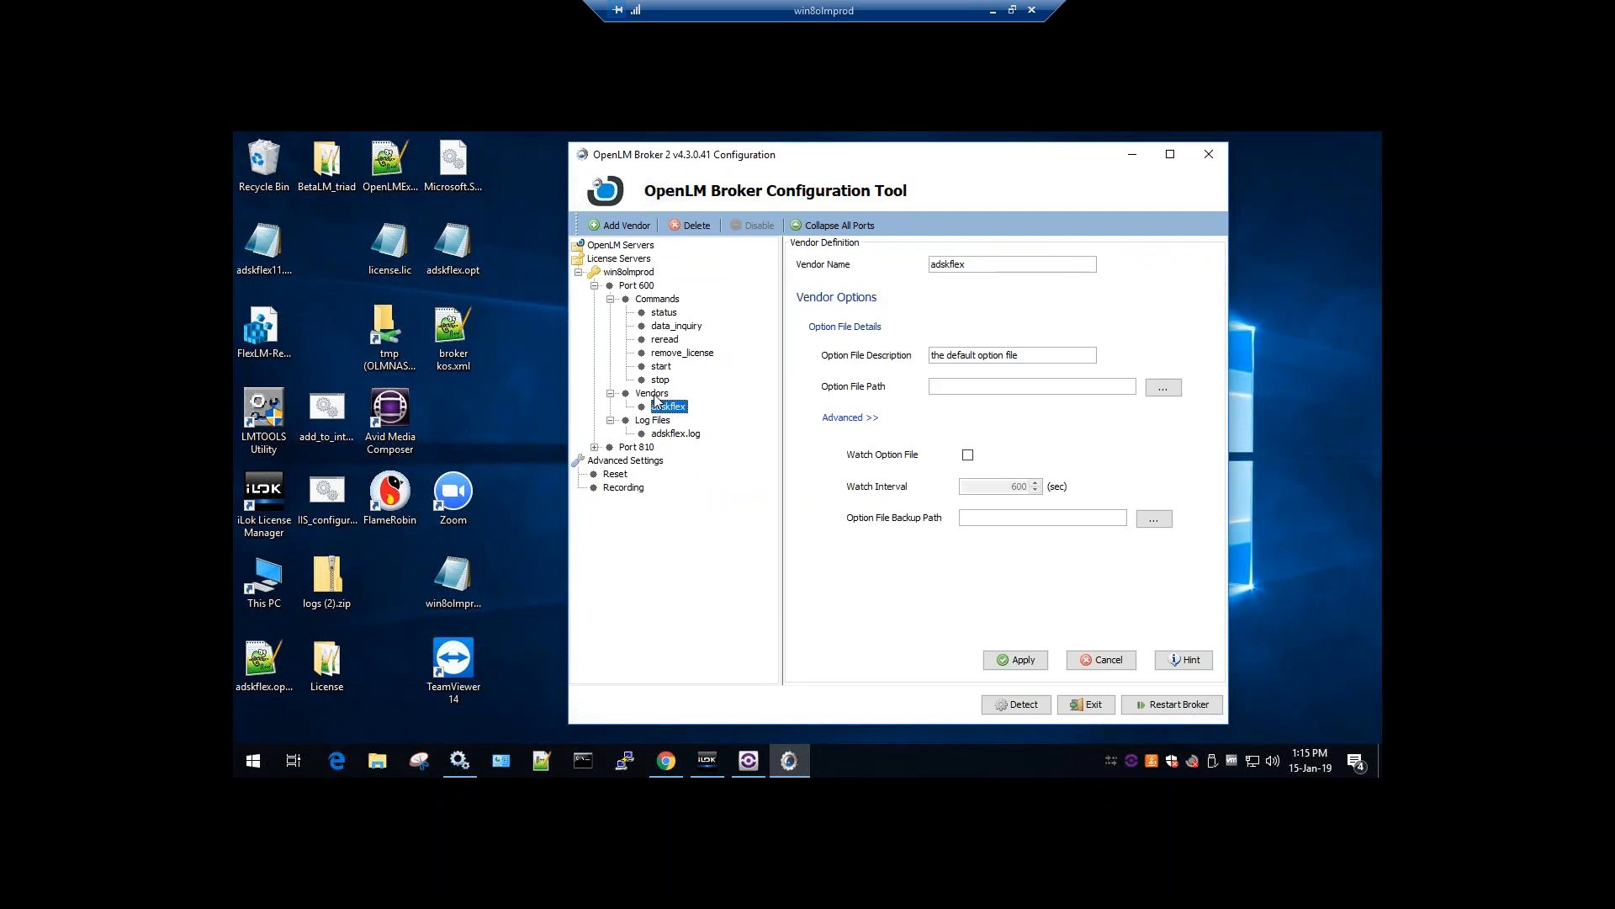
{"action": "left_click", "coordinate": [655, 394]}
{"action": "left_click", "coordinate": [665, 408]}
{"action": "left_click_drag", "start_coordinate": [1014, 356], "coordinate": [931, 357]}
{"action": "left_click", "coordinate": [1004, 358]}
Set the option file to C:\Autodesk\Network License Manager\adskflex.opt
{"action": "left_click", "coordinate": [1163, 388]}
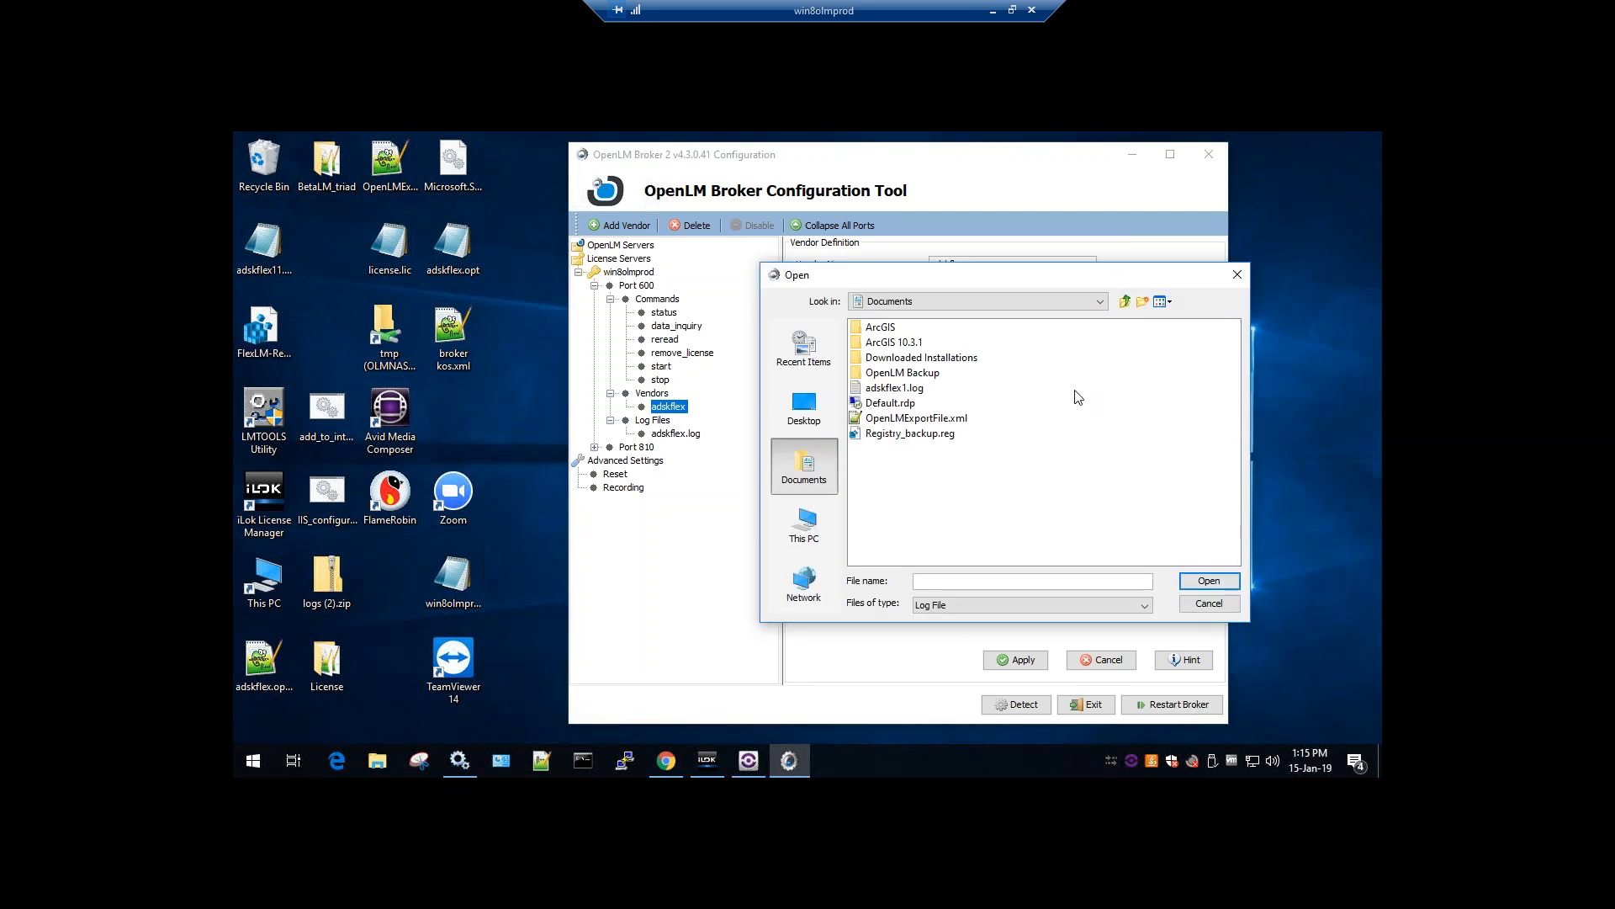
{"action": "left_click", "coordinate": [806, 509]}
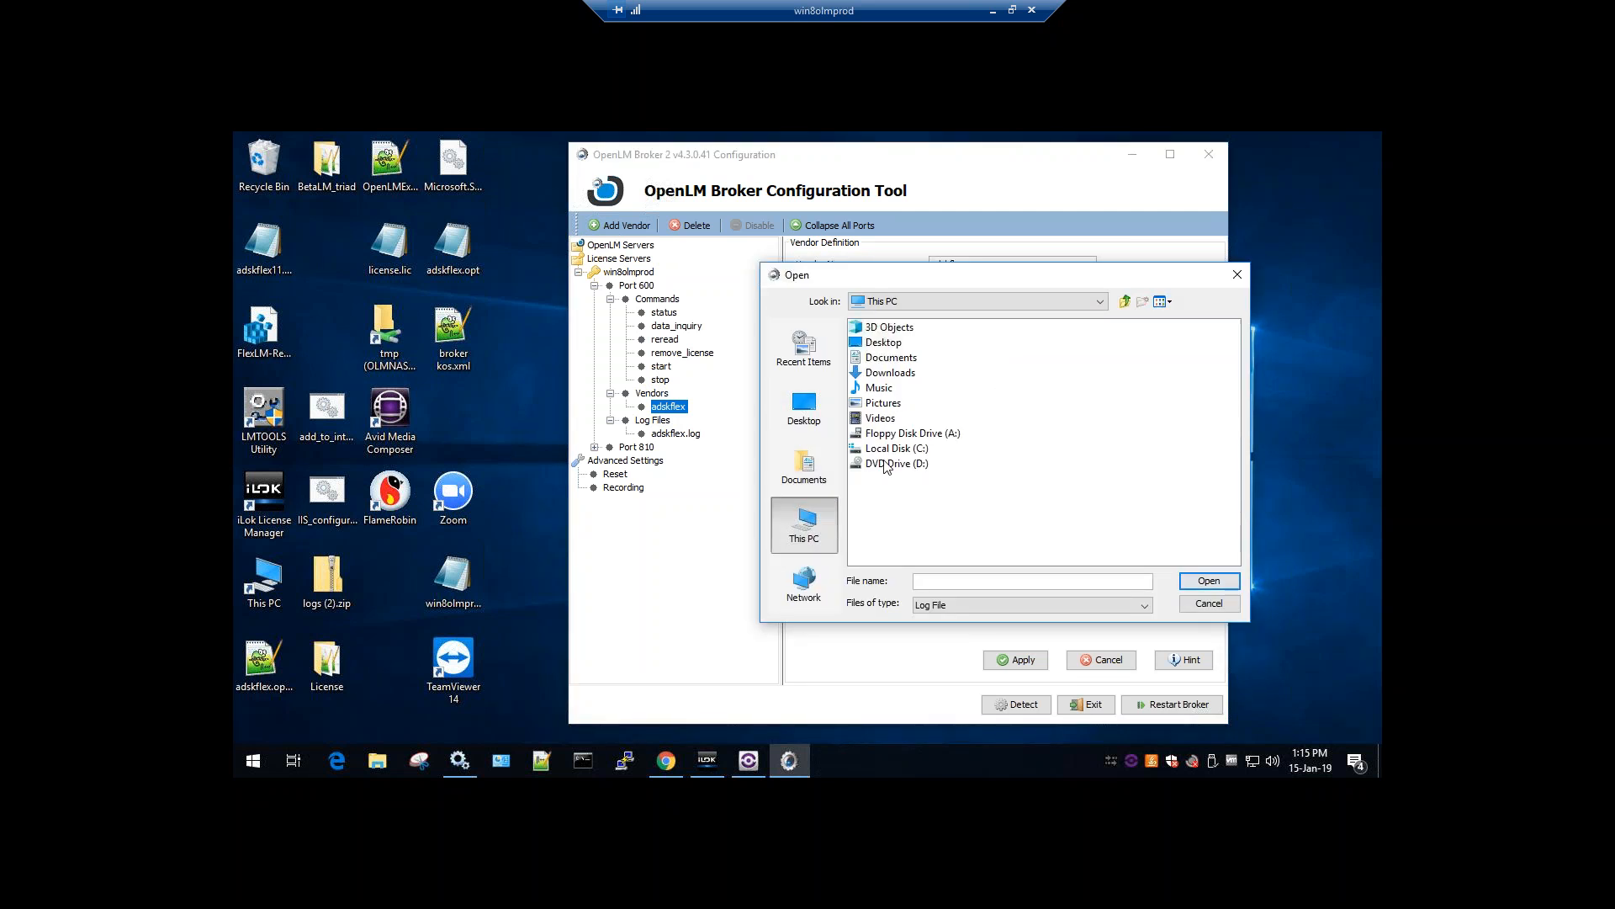
{"action": "double_click", "coordinate": [894, 447]}
{"action": "left_click", "coordinate": [885, 328]}
{"action": "double_click", "coordinate": [886, 328]}
{"action": "double_click", "coordinate": [925, 330]}
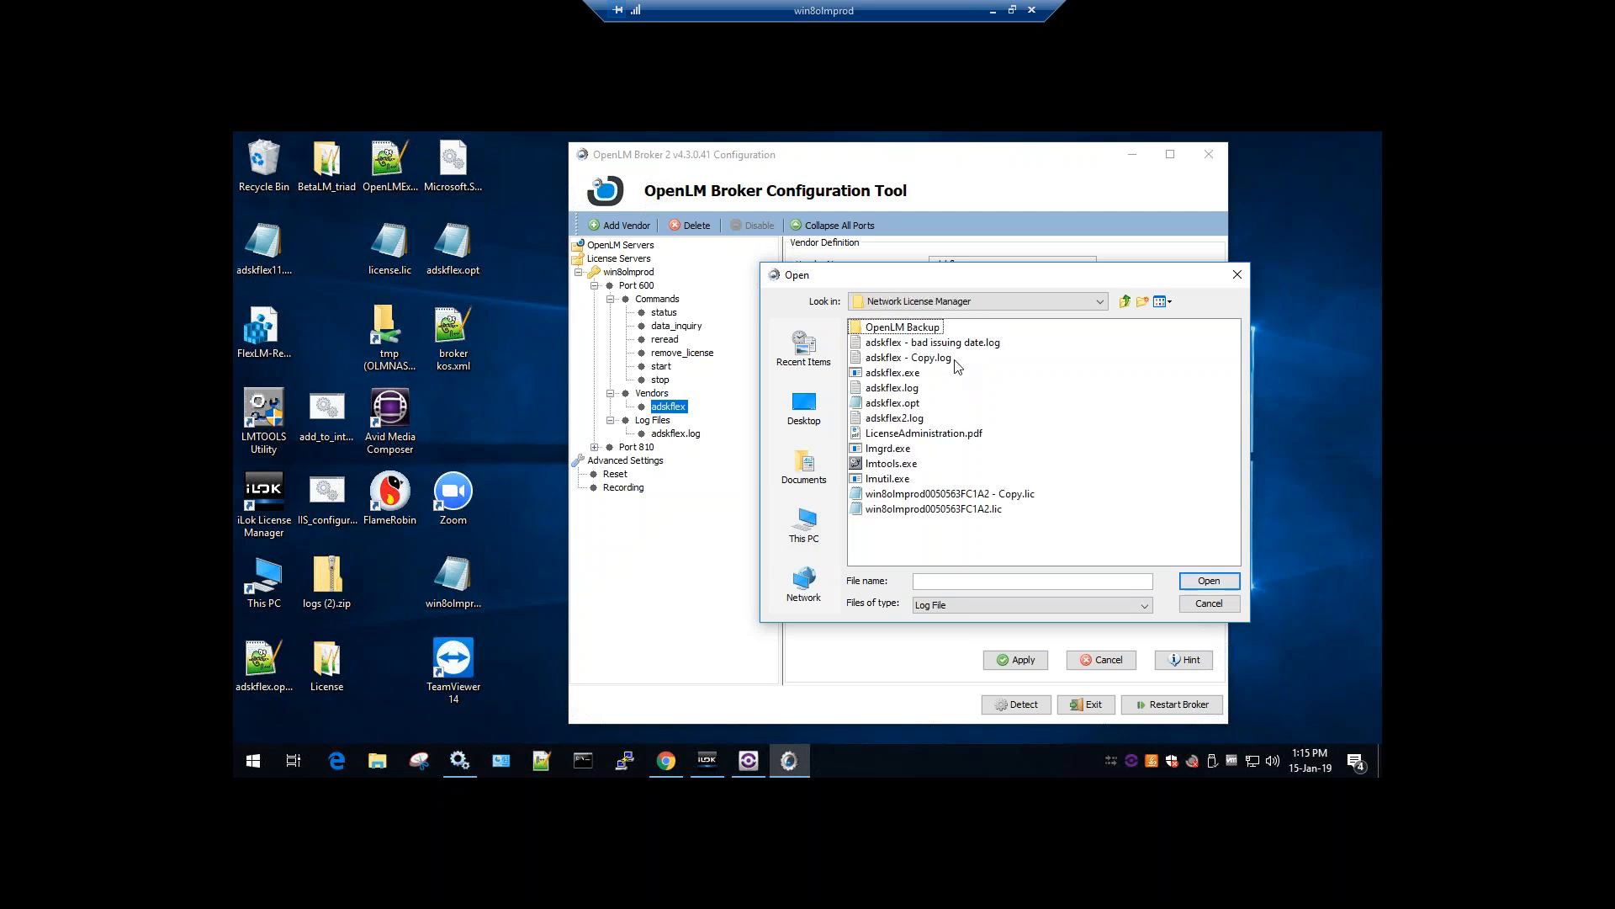
{"action": "left_click", "coordinate": [897, 403]}
{"action": "left_click", "coordinate": [1195, 581]}
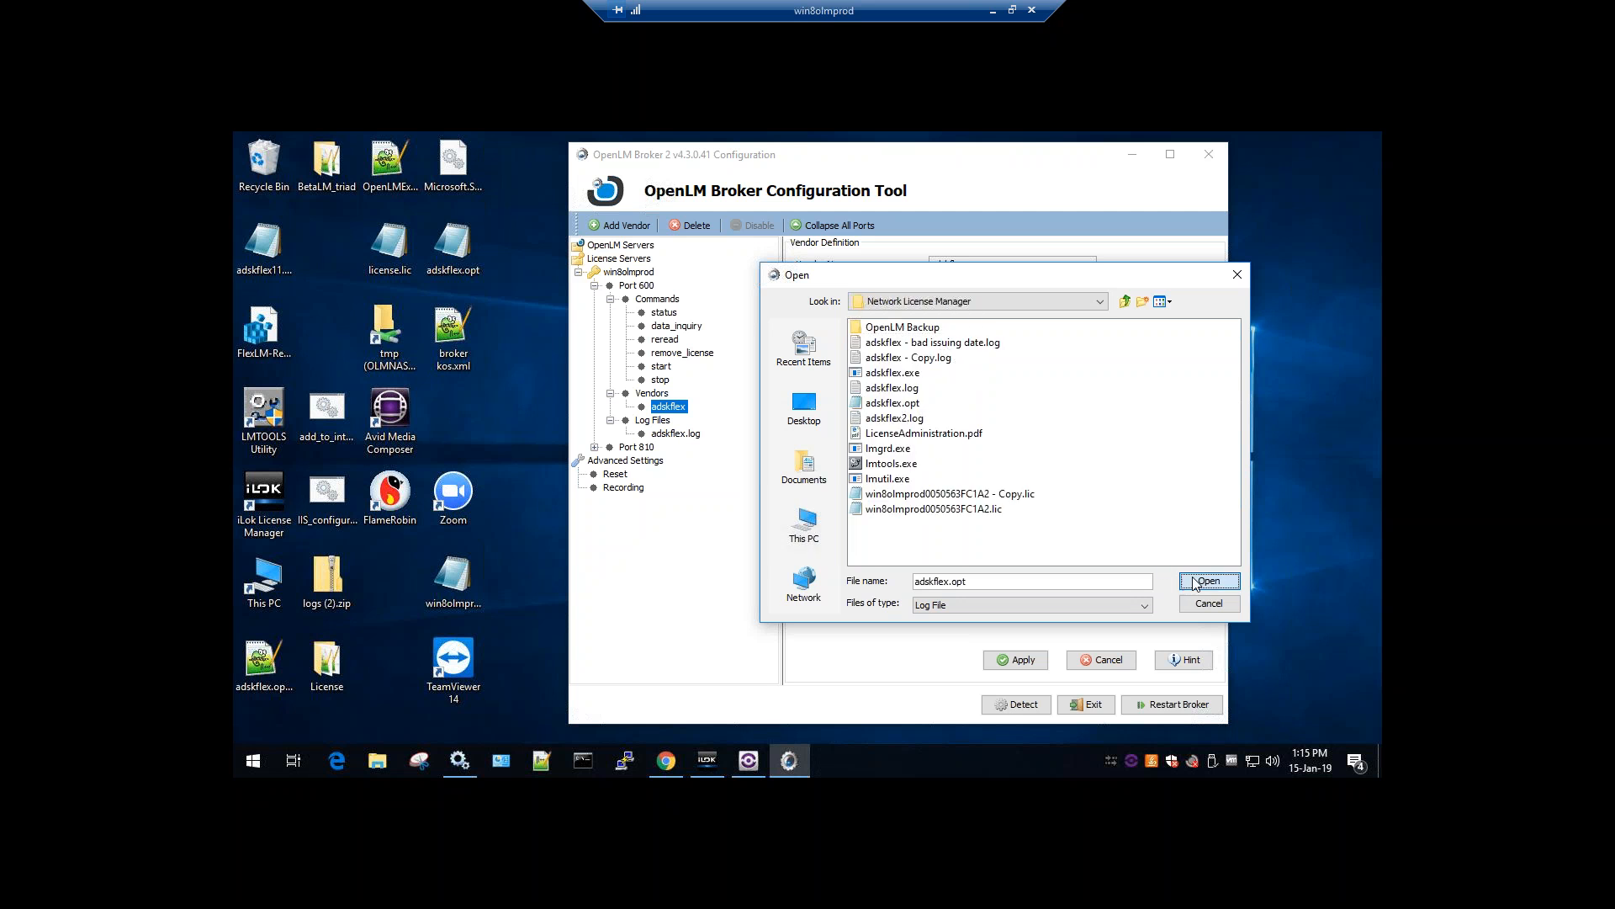
Enable Watch Option File, apply the vendor settings and restart the broker
{"action": "left_click", "coordinate": [969, 456]}
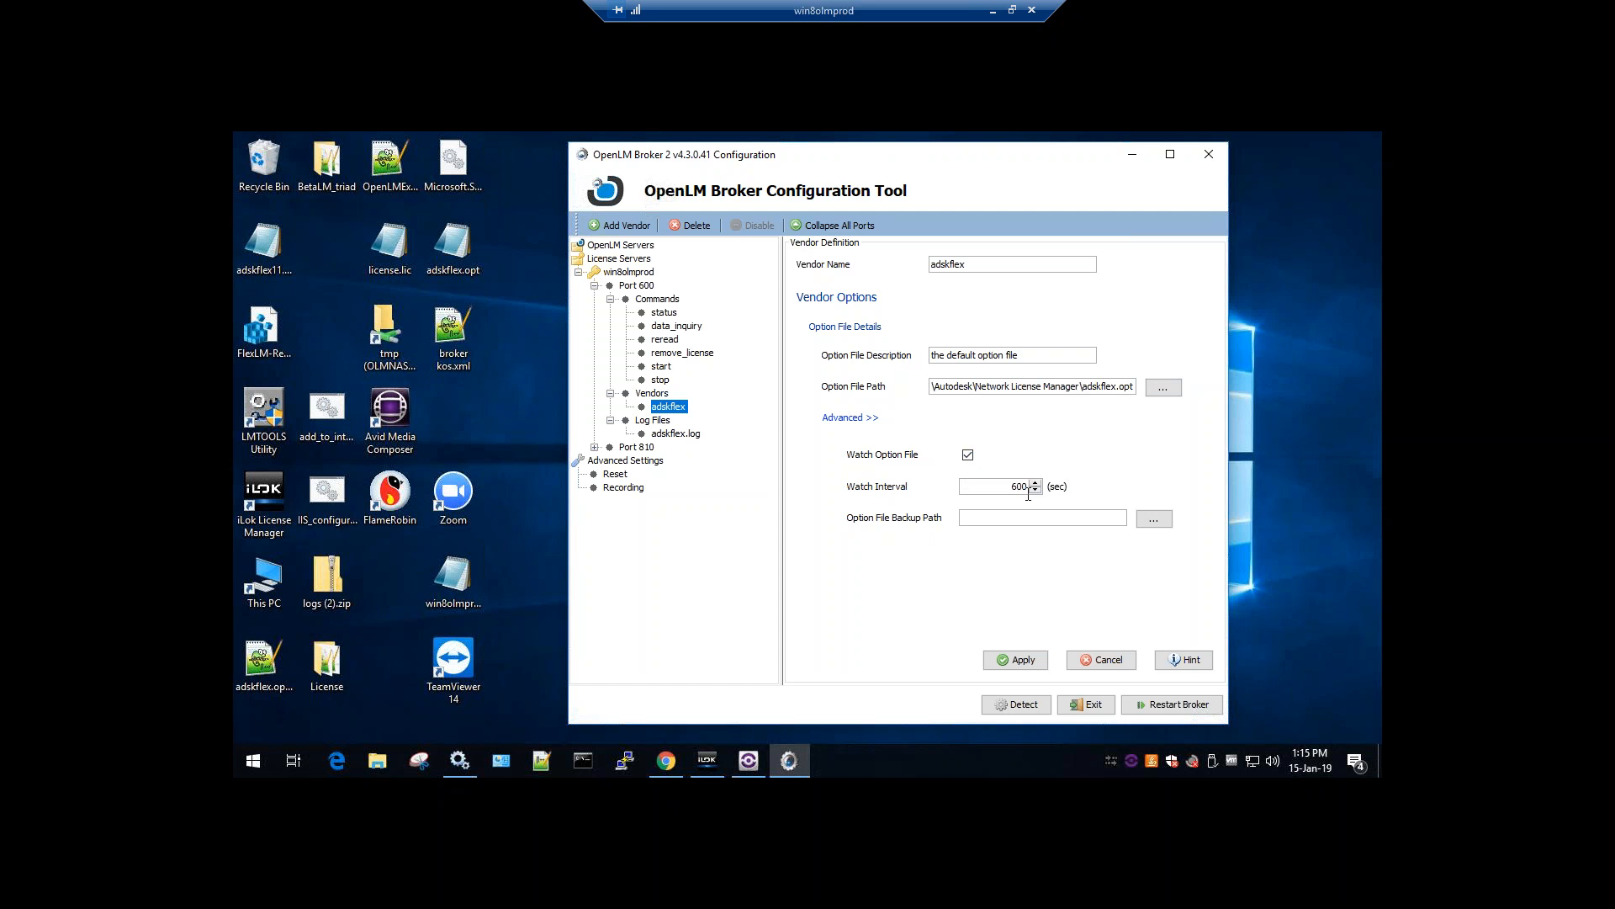
{"action": "left_click", "coordinate": [1016, 659]}
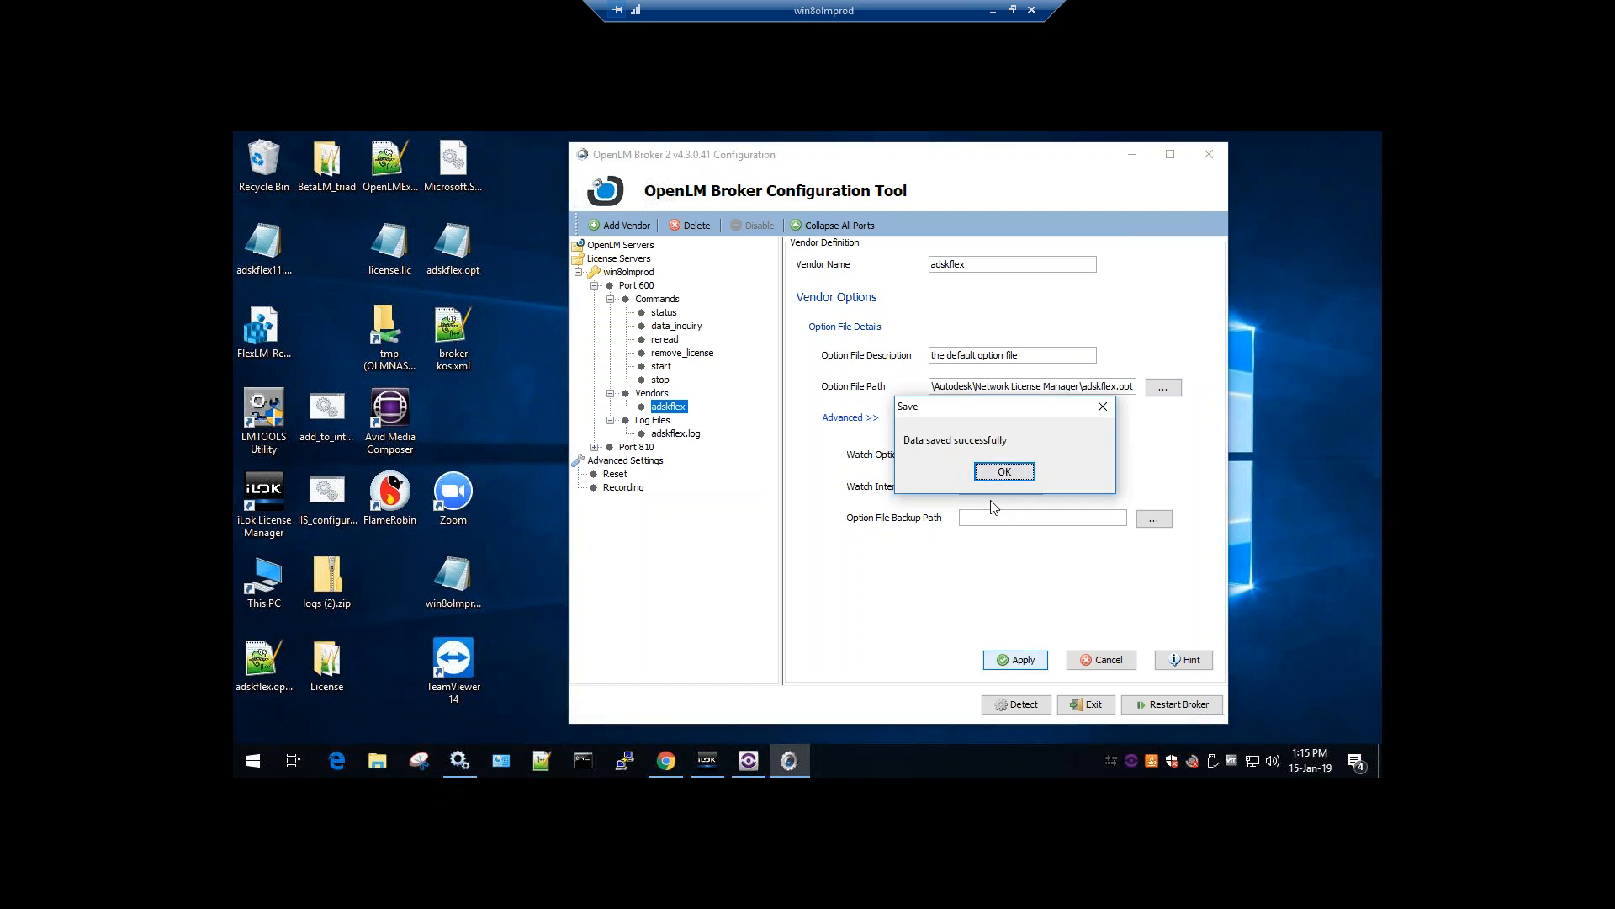
{"action": "left_click", "coordinate": [993, 477]}
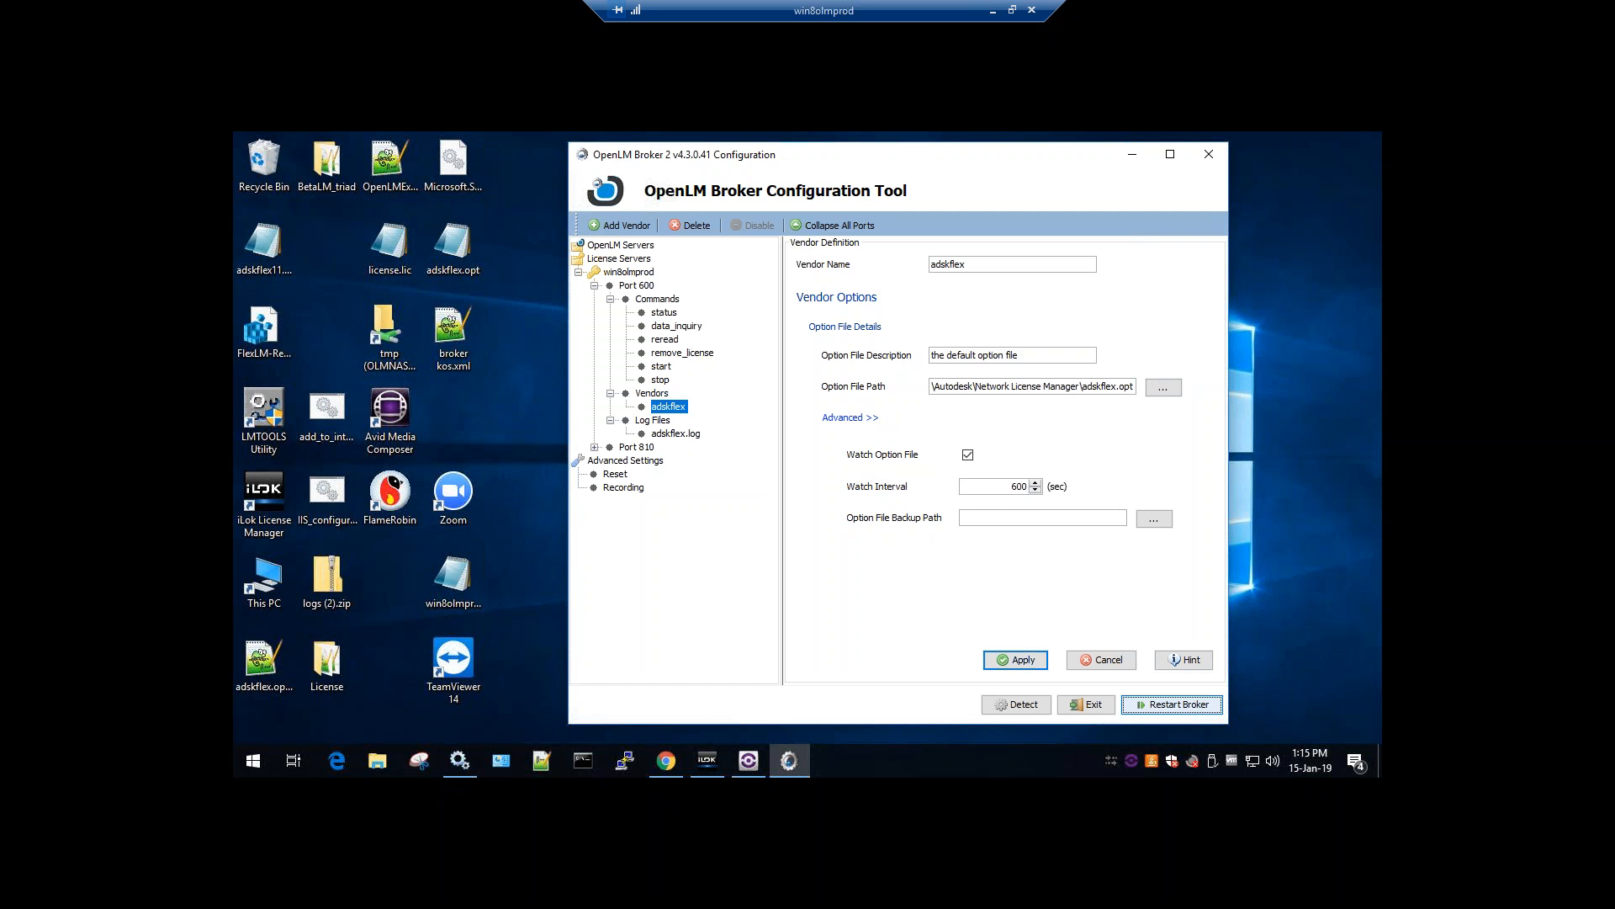
{"action": "left_click", "coordinate": [897, 463]}
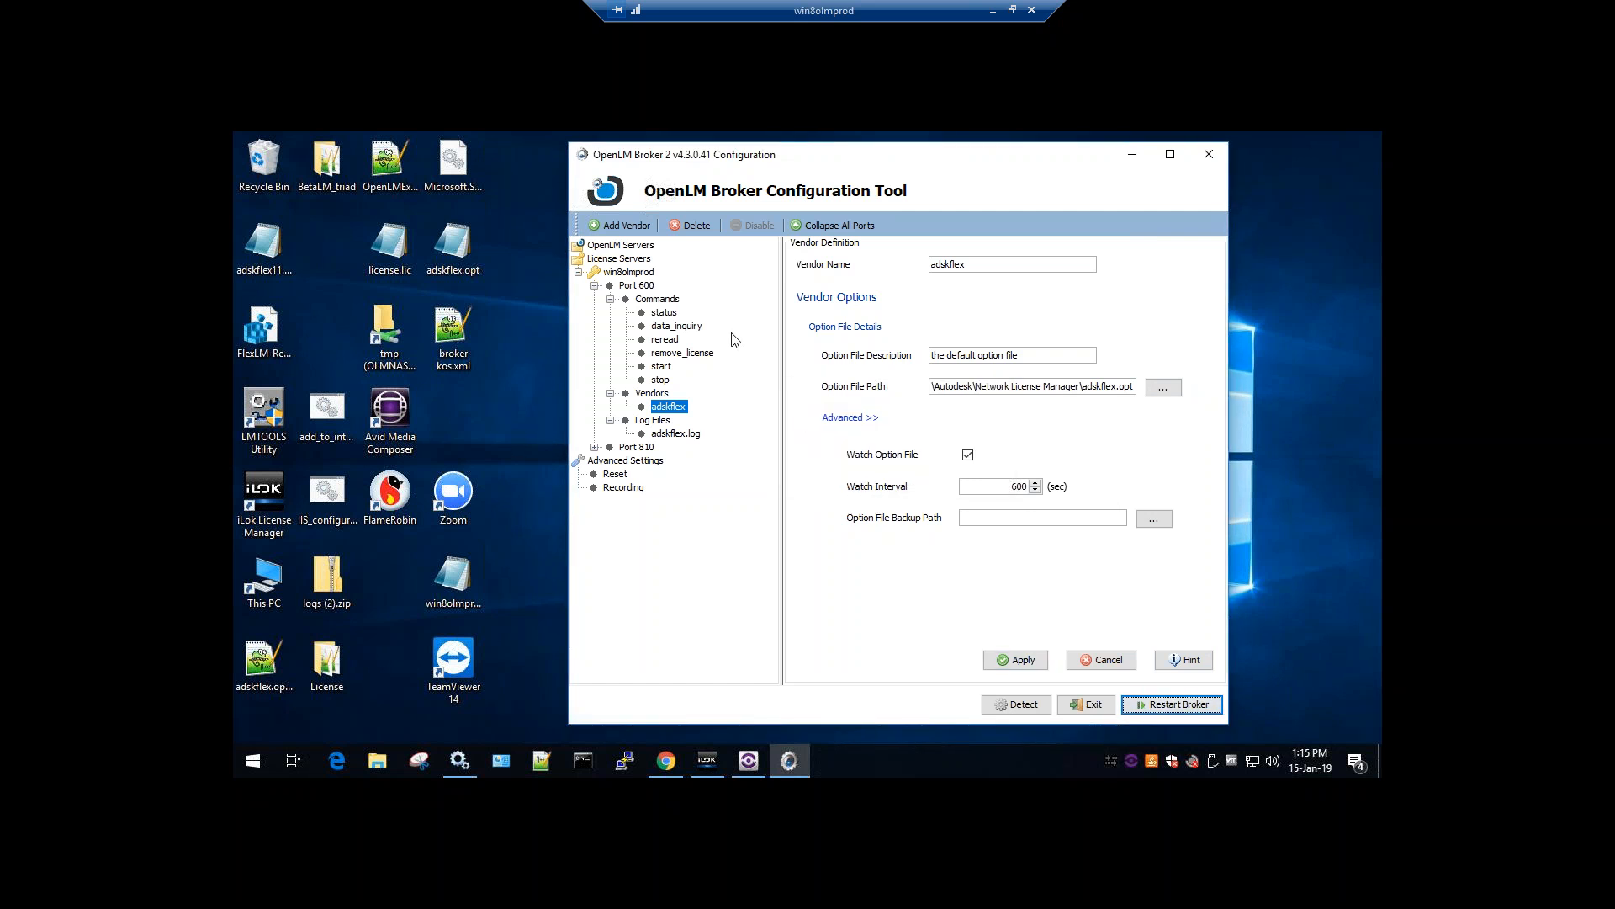
Review the Port 600 license manager host and its Commands settings
{"action": "left_click", "coordinate": [595, 285]}
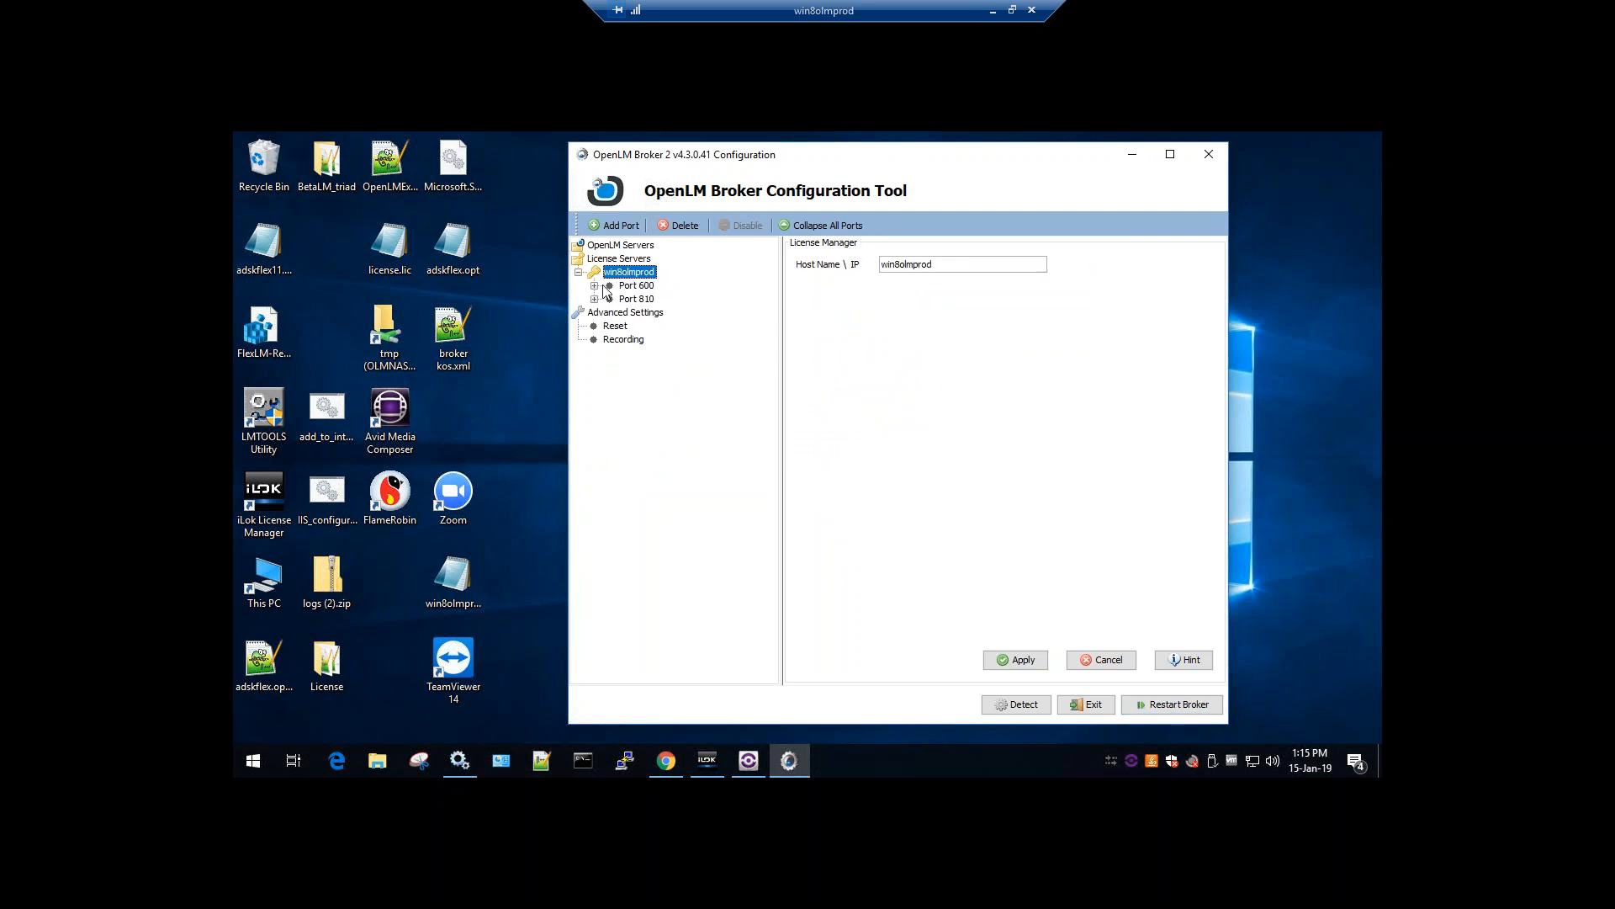
{"action": "left_click", "coordinate": [595, 286]}
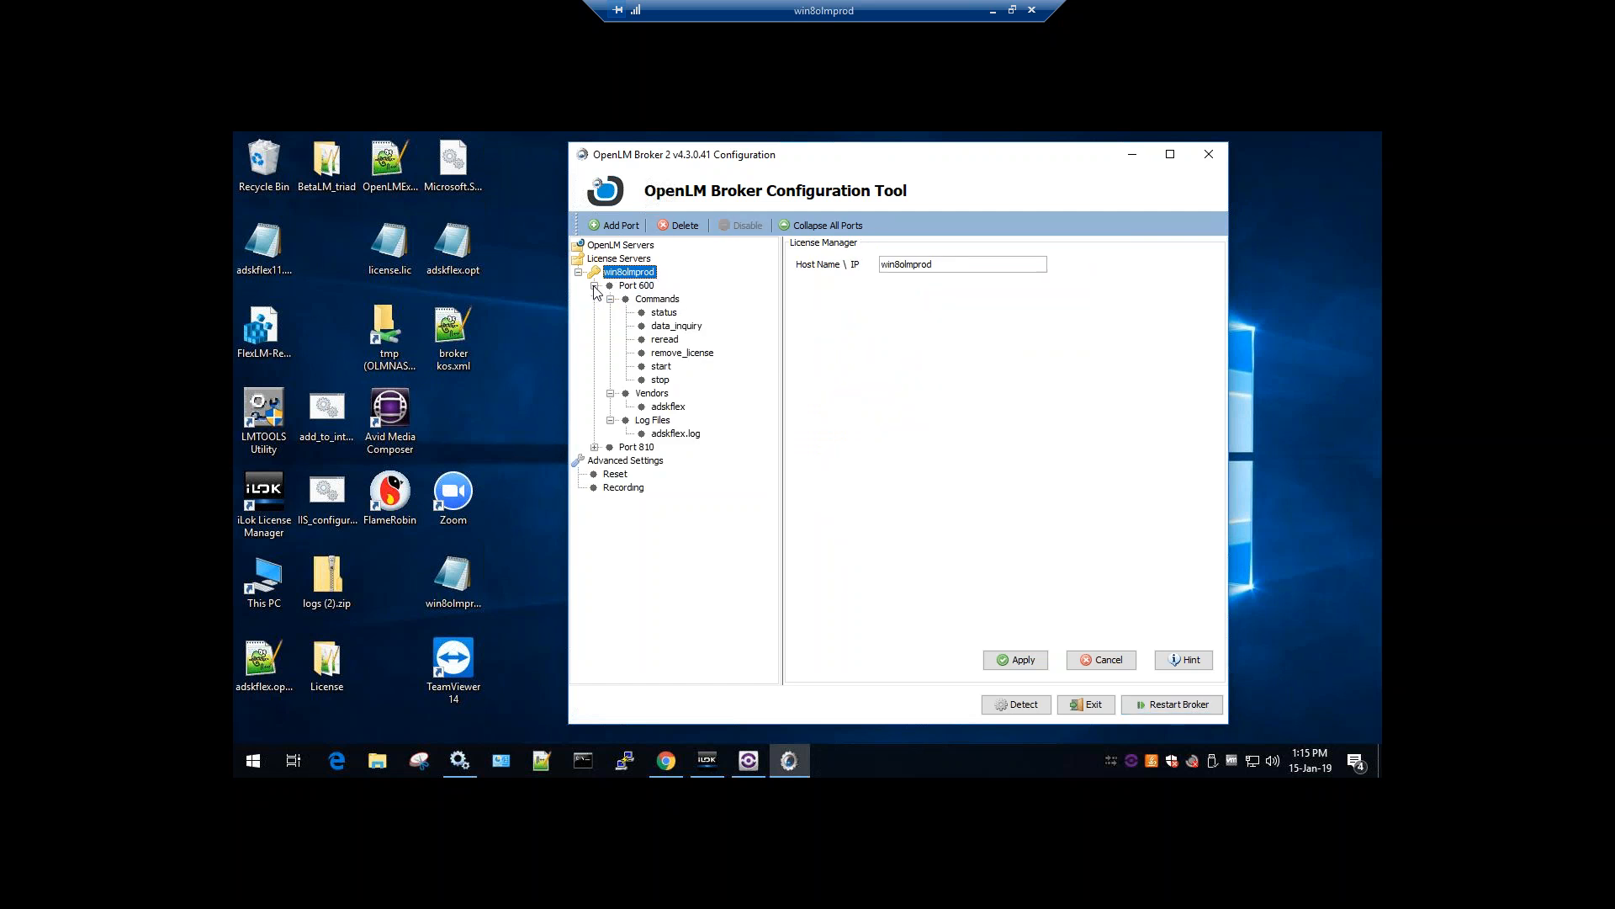
{"action": "left_click", "coordinate": [635, 287]}
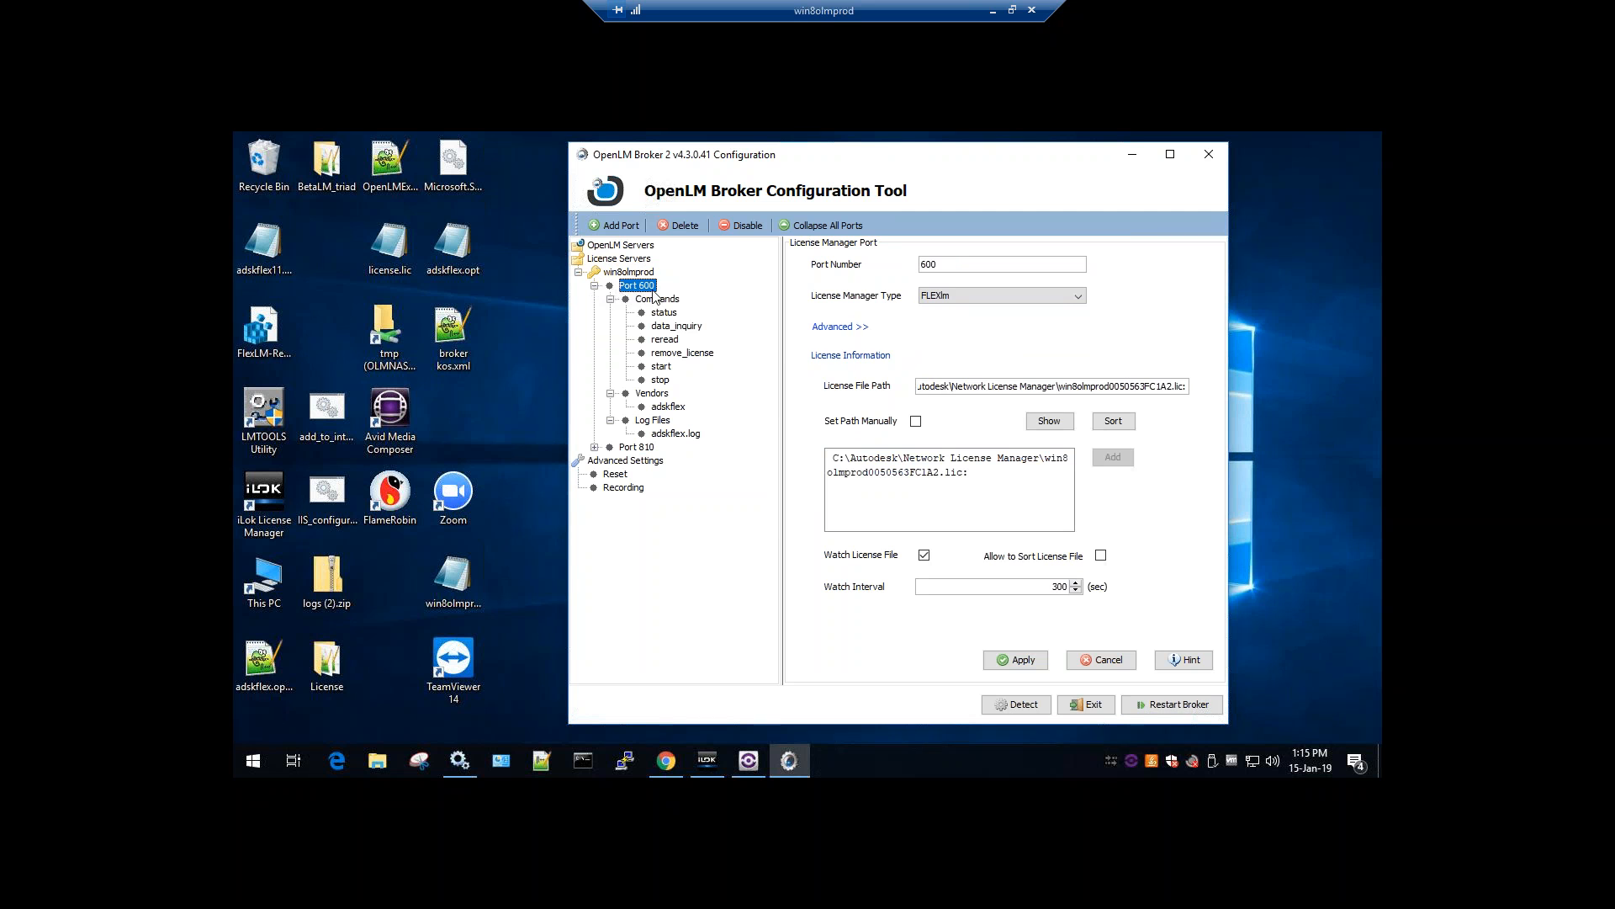
{"action": "left_click", "coordinate": [642, 300]}
{"action": "left_click", "coordinate": [611, 300]}
Check the adskflex.log and adskflex vendor settings, then list the OpenLM servers
{"action": "left_click", "coordinate": [611, 312]}
{"action": "left_click", "coordinate": [610, 325]}
{"action": "left_click", "coordinate": [611, 326]}
{"action": "left_click", "coordinate": [644, 339]}
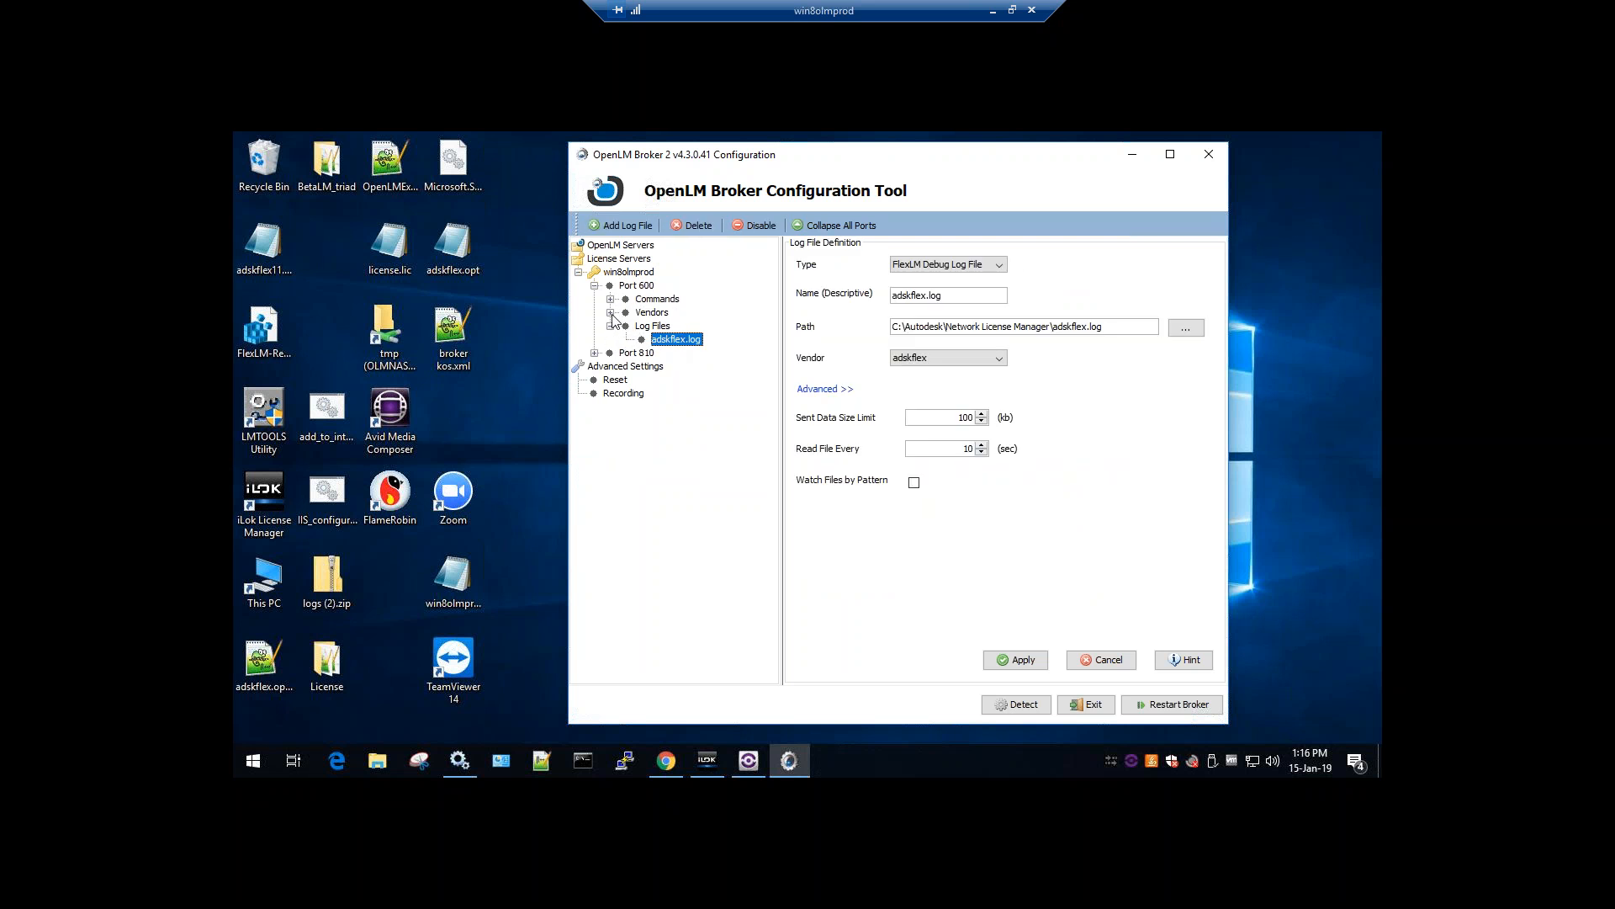
{"action": "left_click", "coordinate": [610, 312]}
{"action": "left_click", "coordinate": [611, 299]}
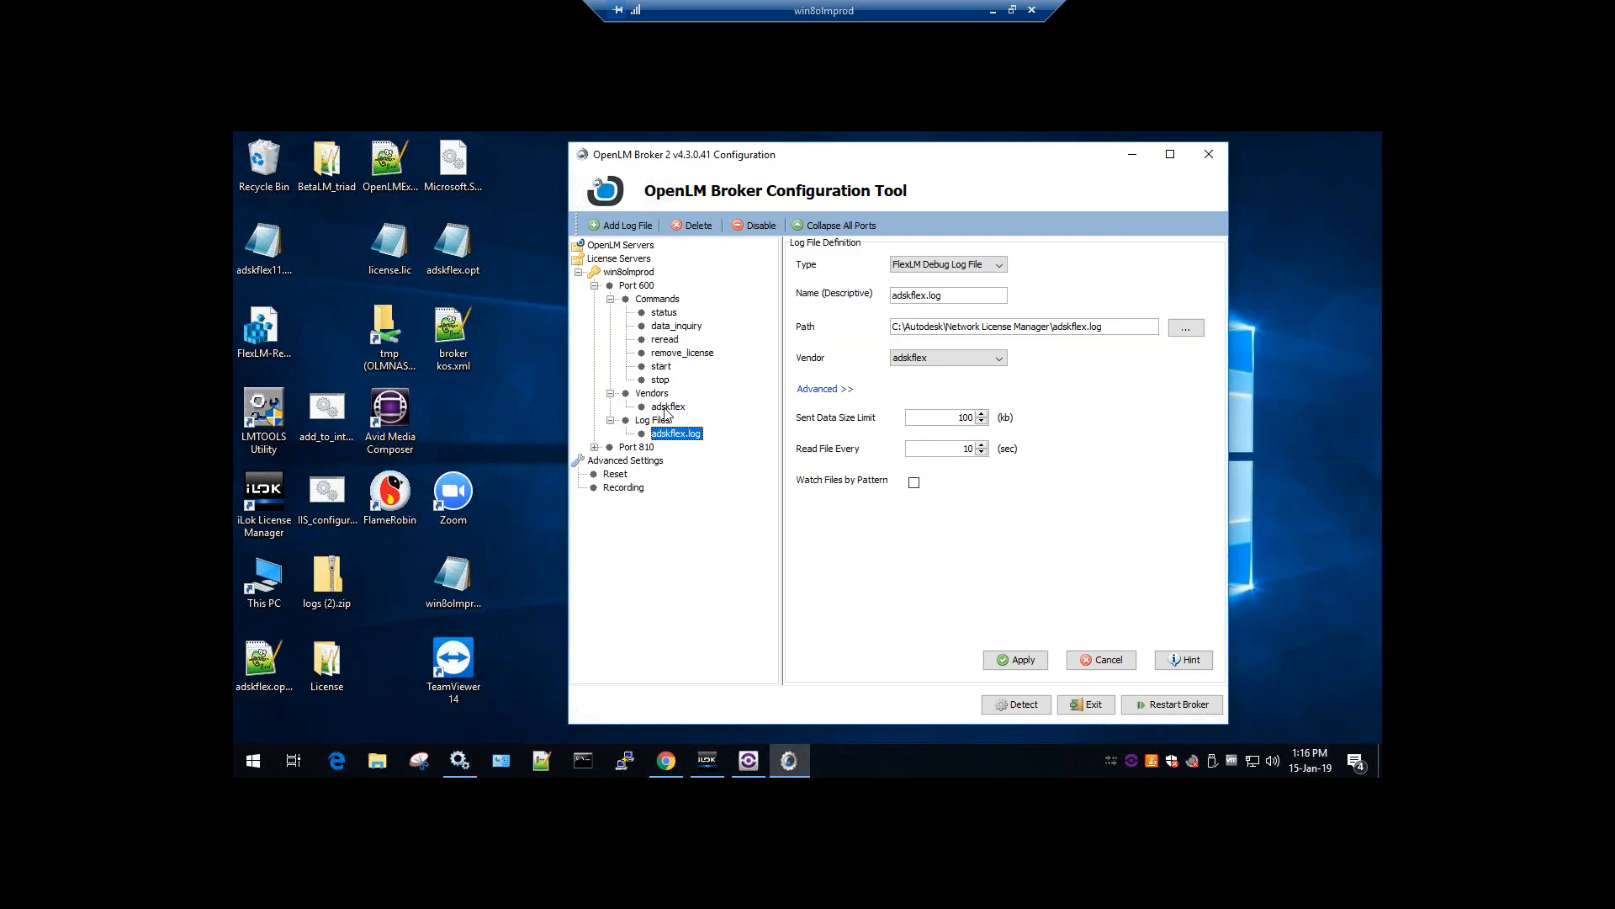
{"action": "left_click", "coordinate": [681, 408]}
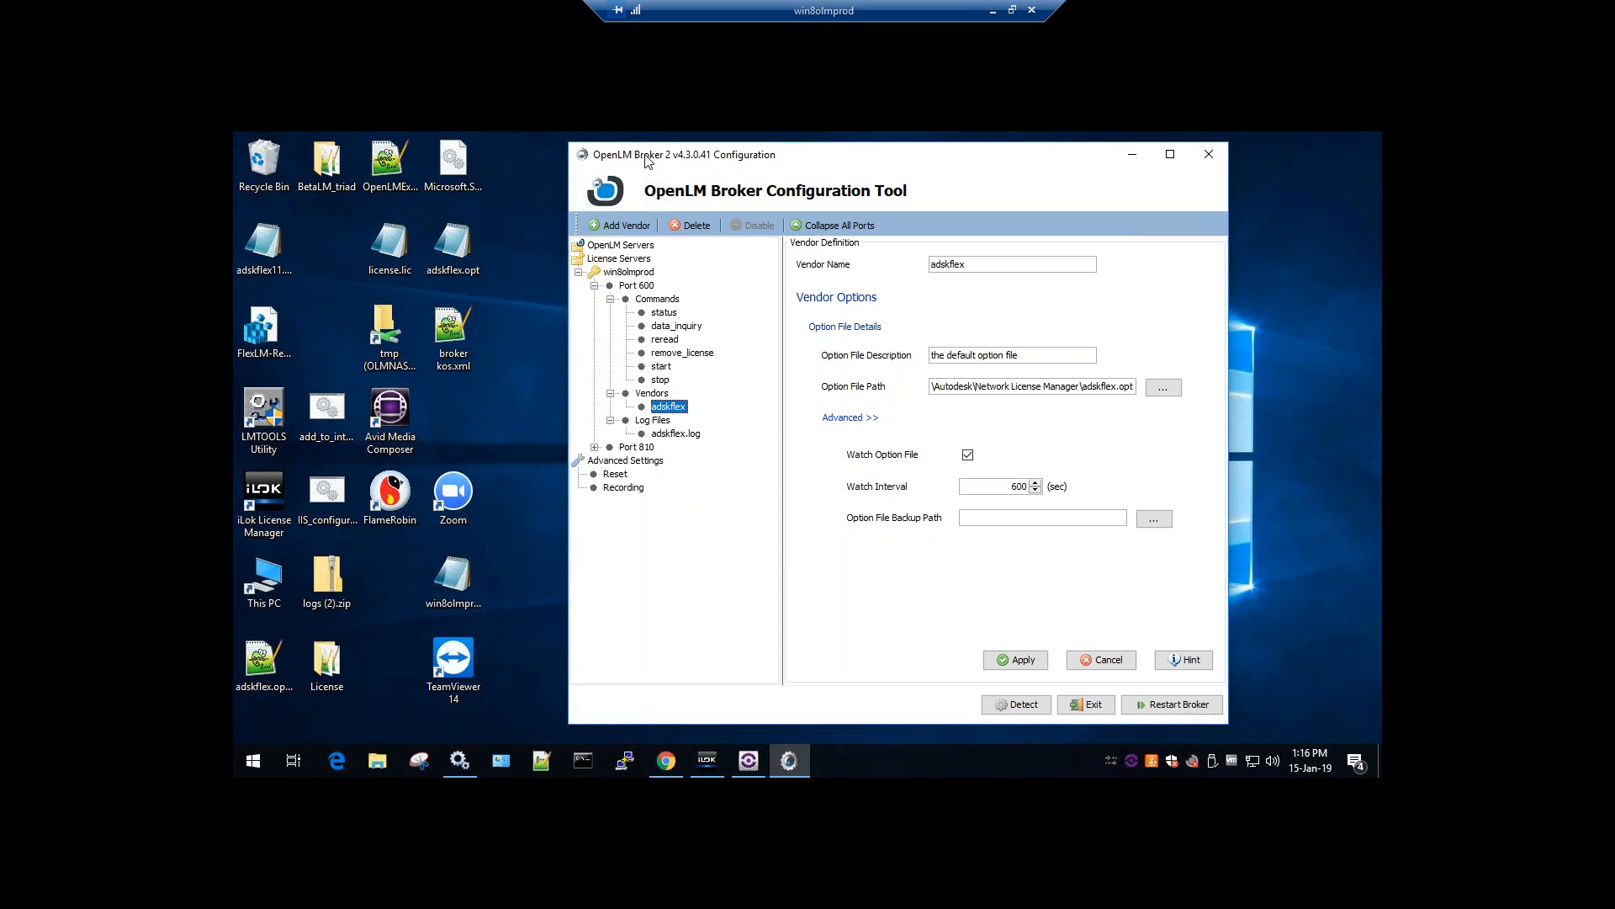
{"action": "left_click", "coordinate": [594, 249]}
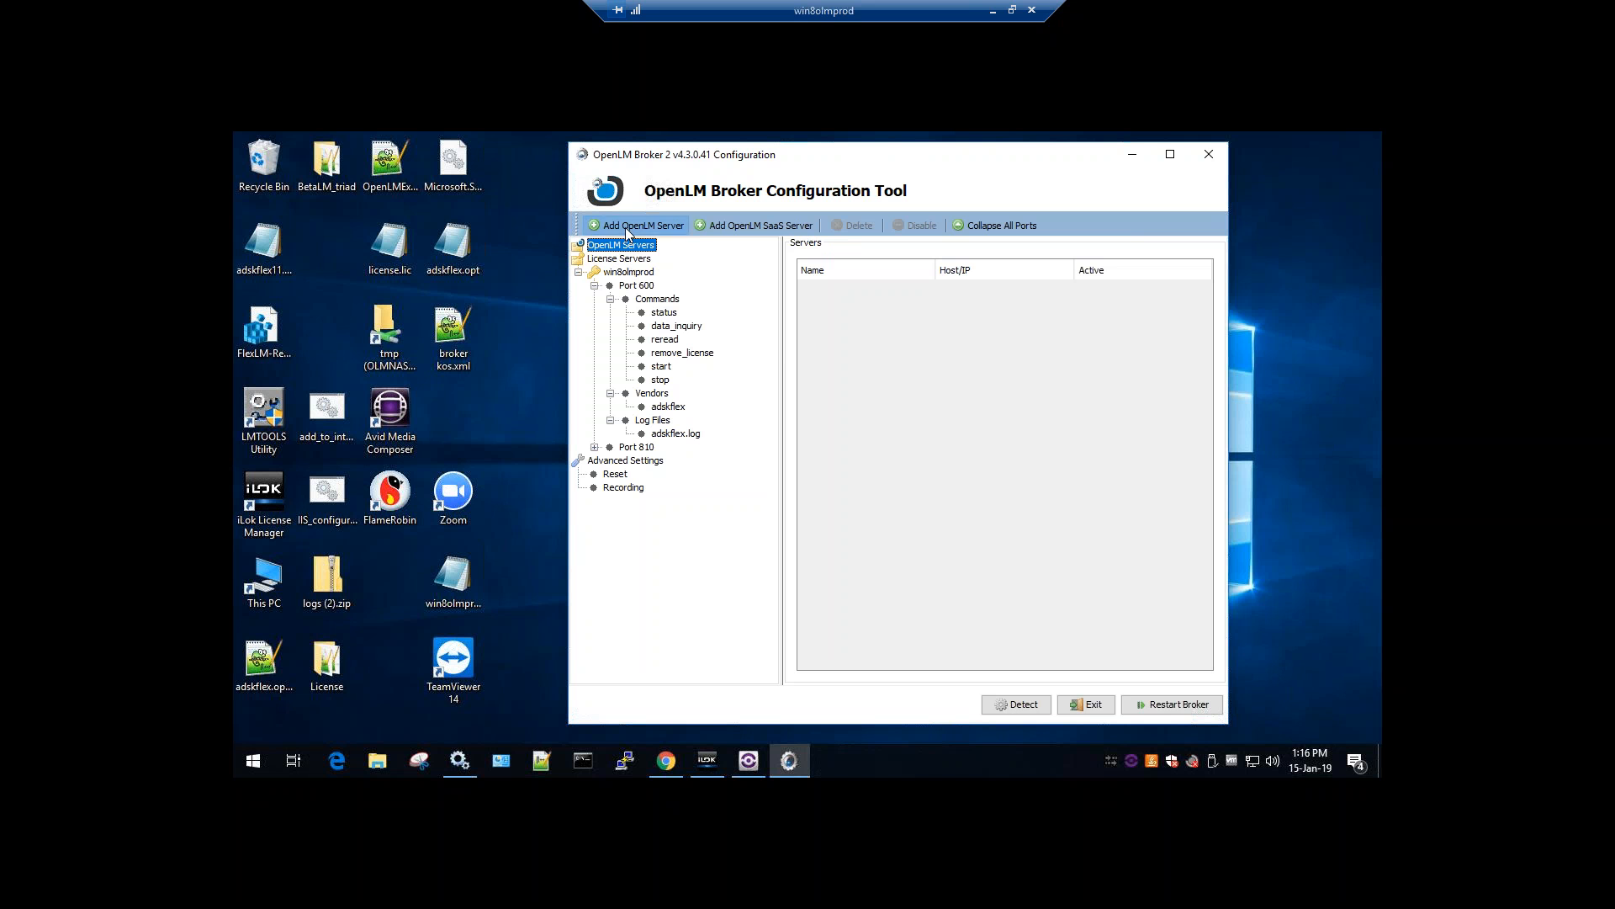
Add a new OpenLM server entry and rearrange the remote session windows
{"action": "left_click", "coordinate": [625, 227]}
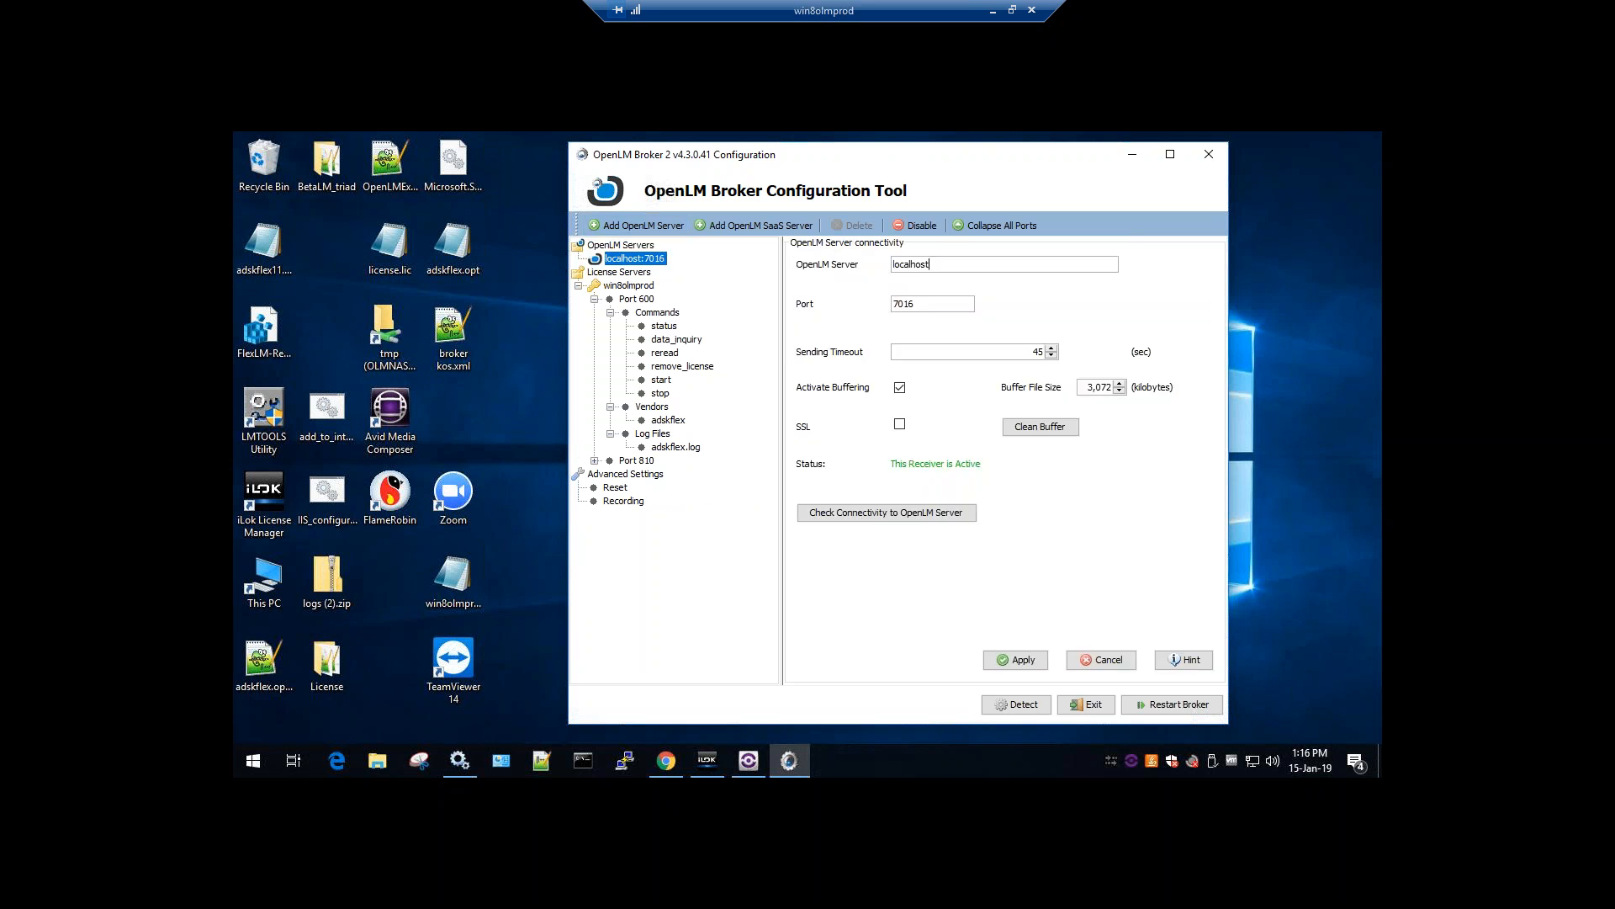
{"action": "double_click", "coordinate": [913, 264]}
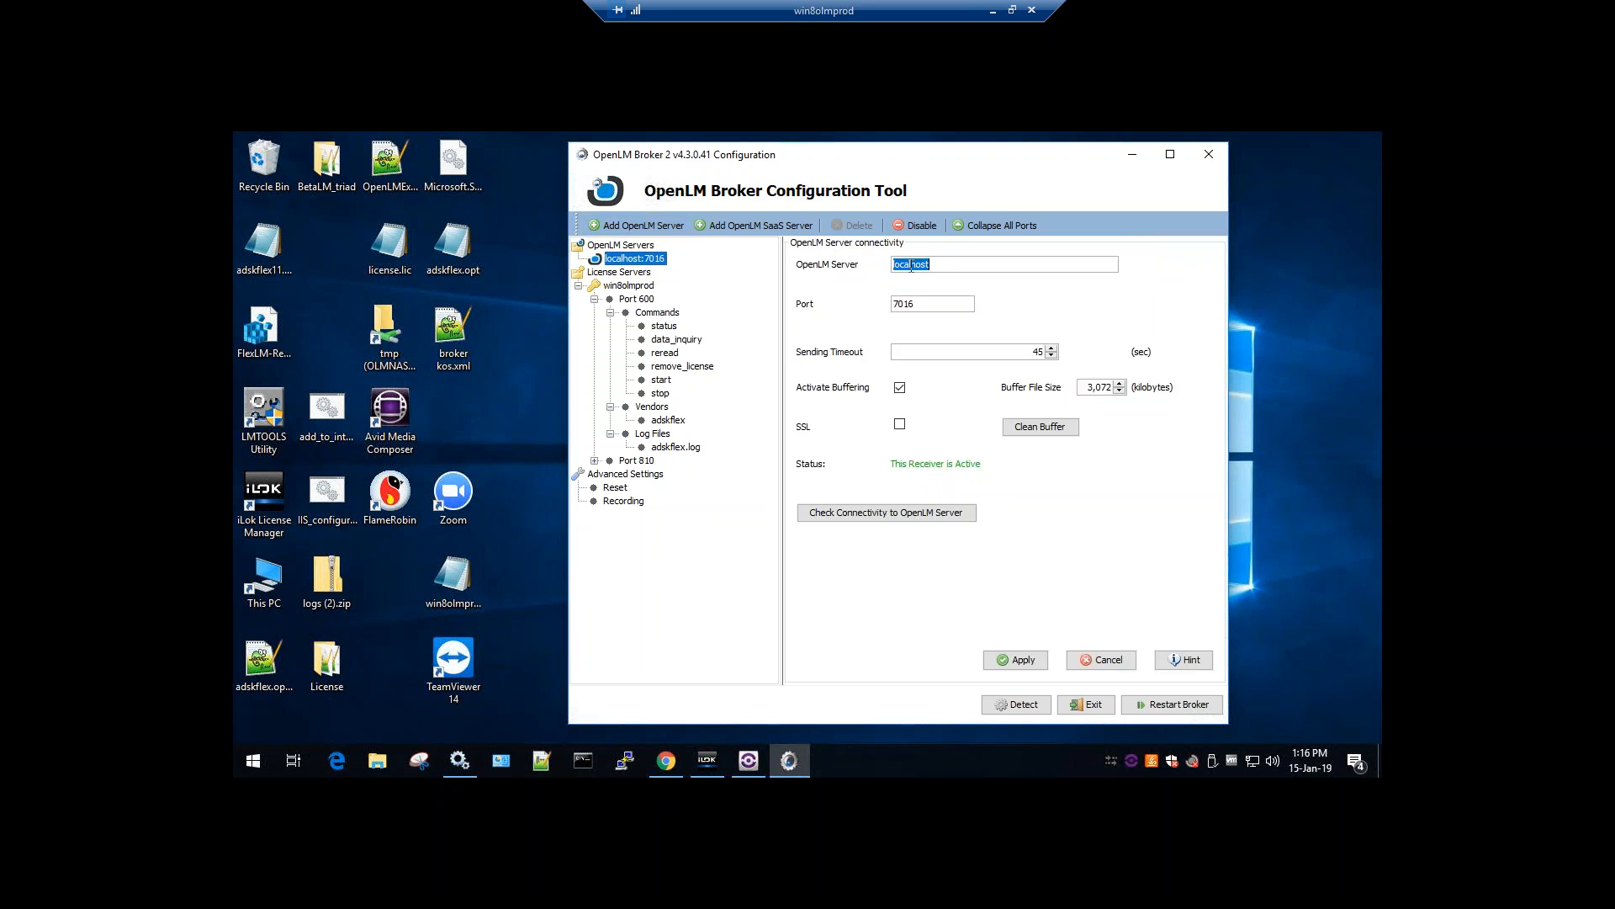
{"action": "double_click", "coordinate": [886, 10]}
{"action": "left_click_drag", "start_coordinate": [889, 99], "coordinate": [1141, 91]}
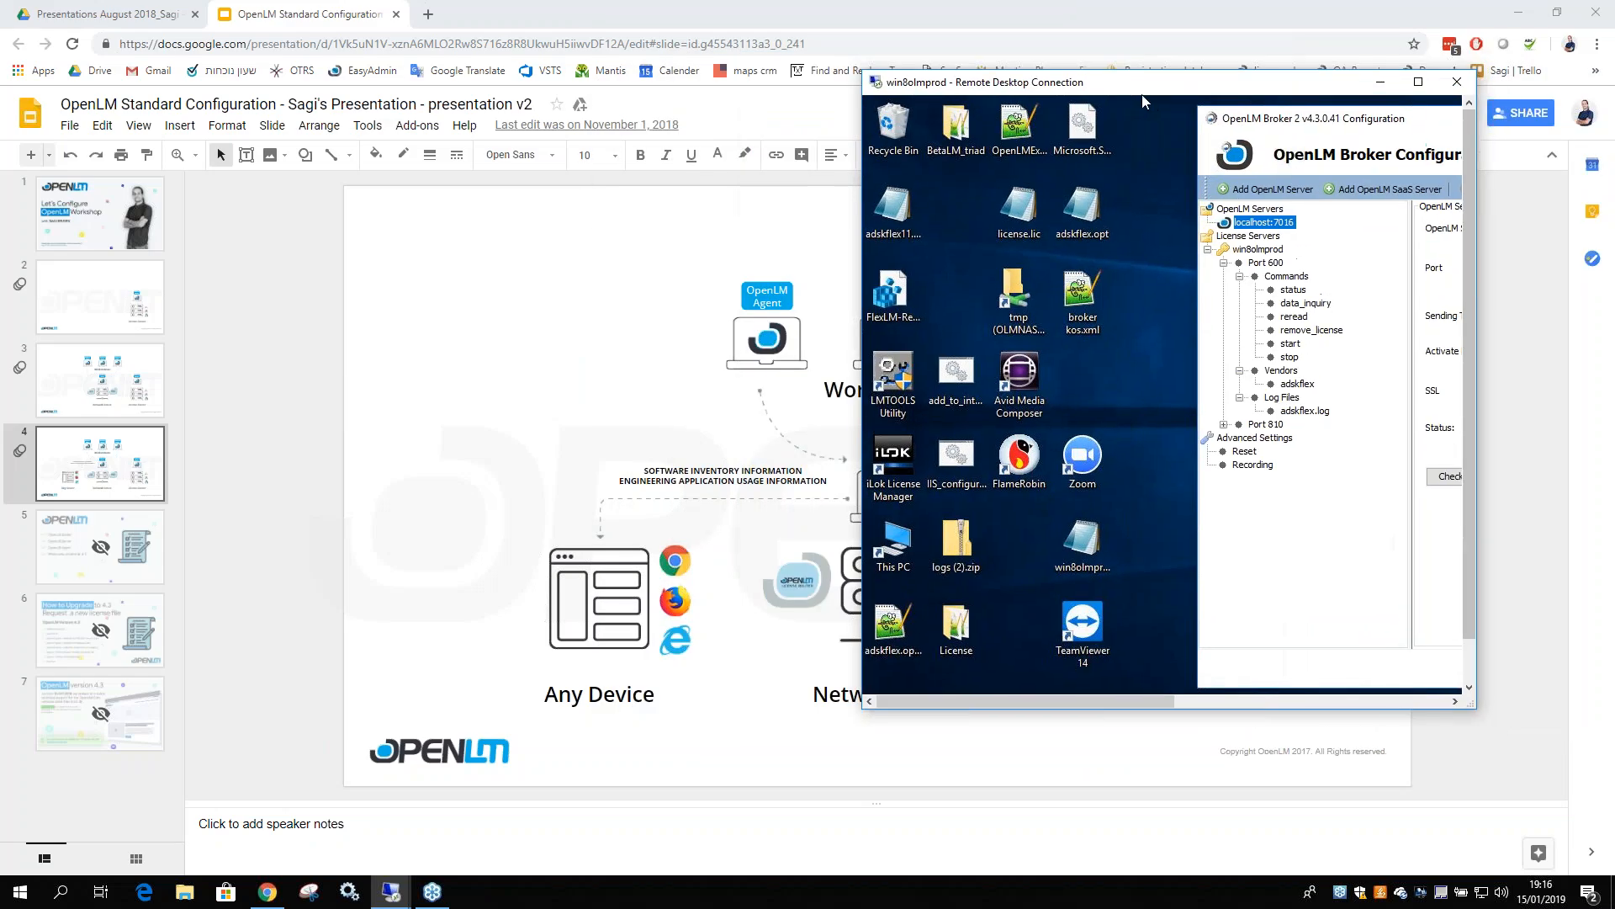
{"action": "mouse_move", "coordinate": [393, 892]}
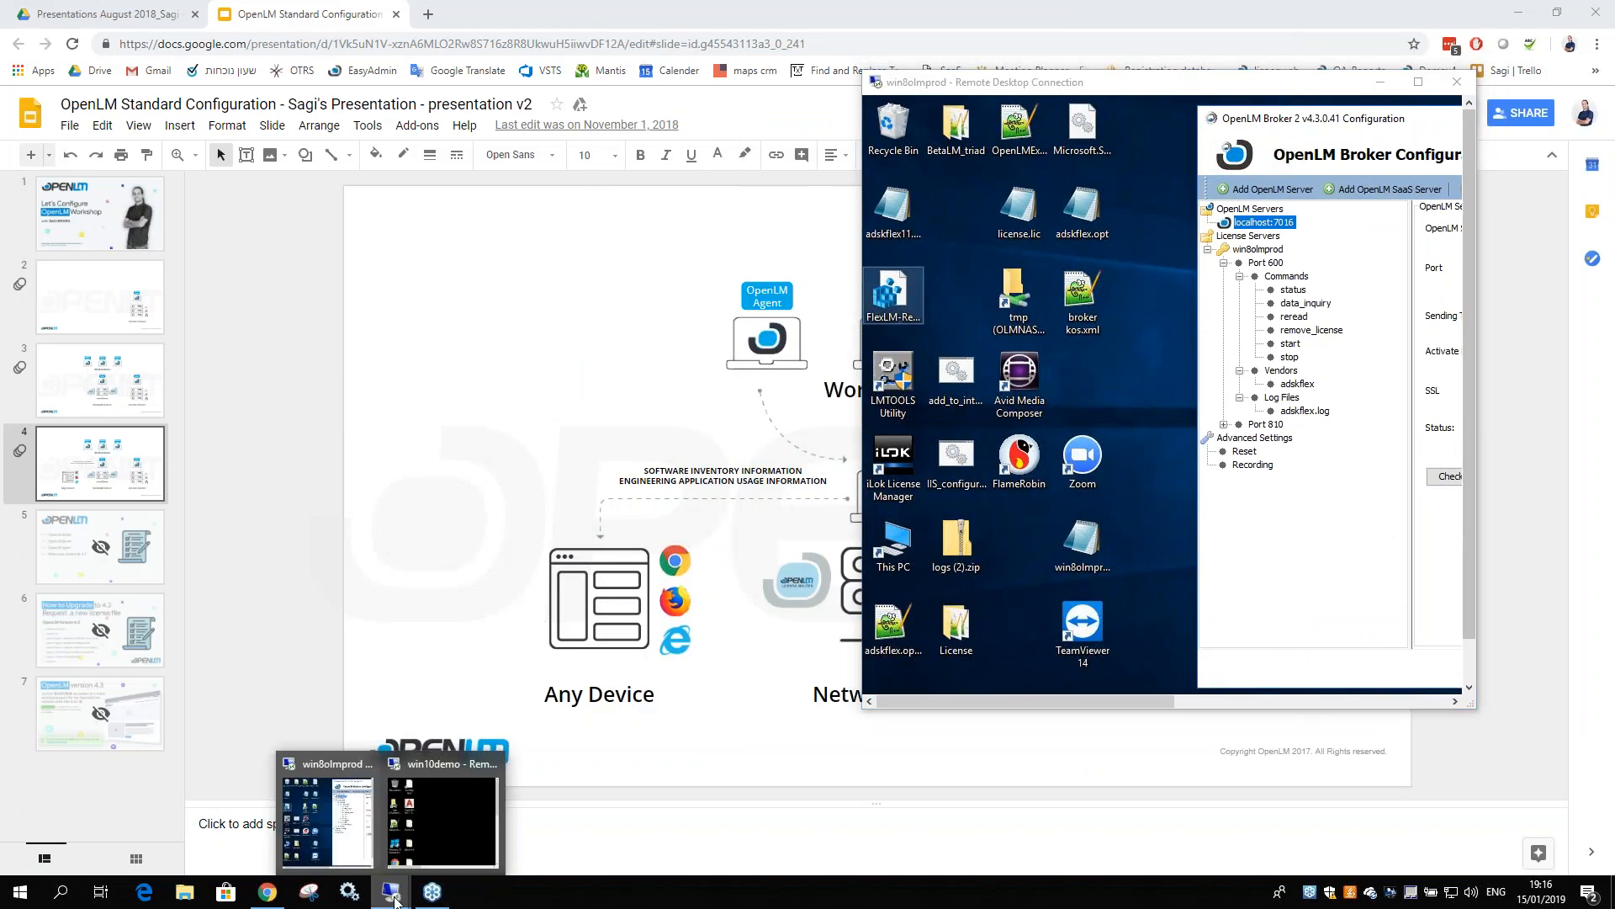
{"action": "left_click", "coordinate": [421, 816]}
{"action": "left_click_drag", "start_coordinate": [456, 82], "coordinate": [433, 96]}
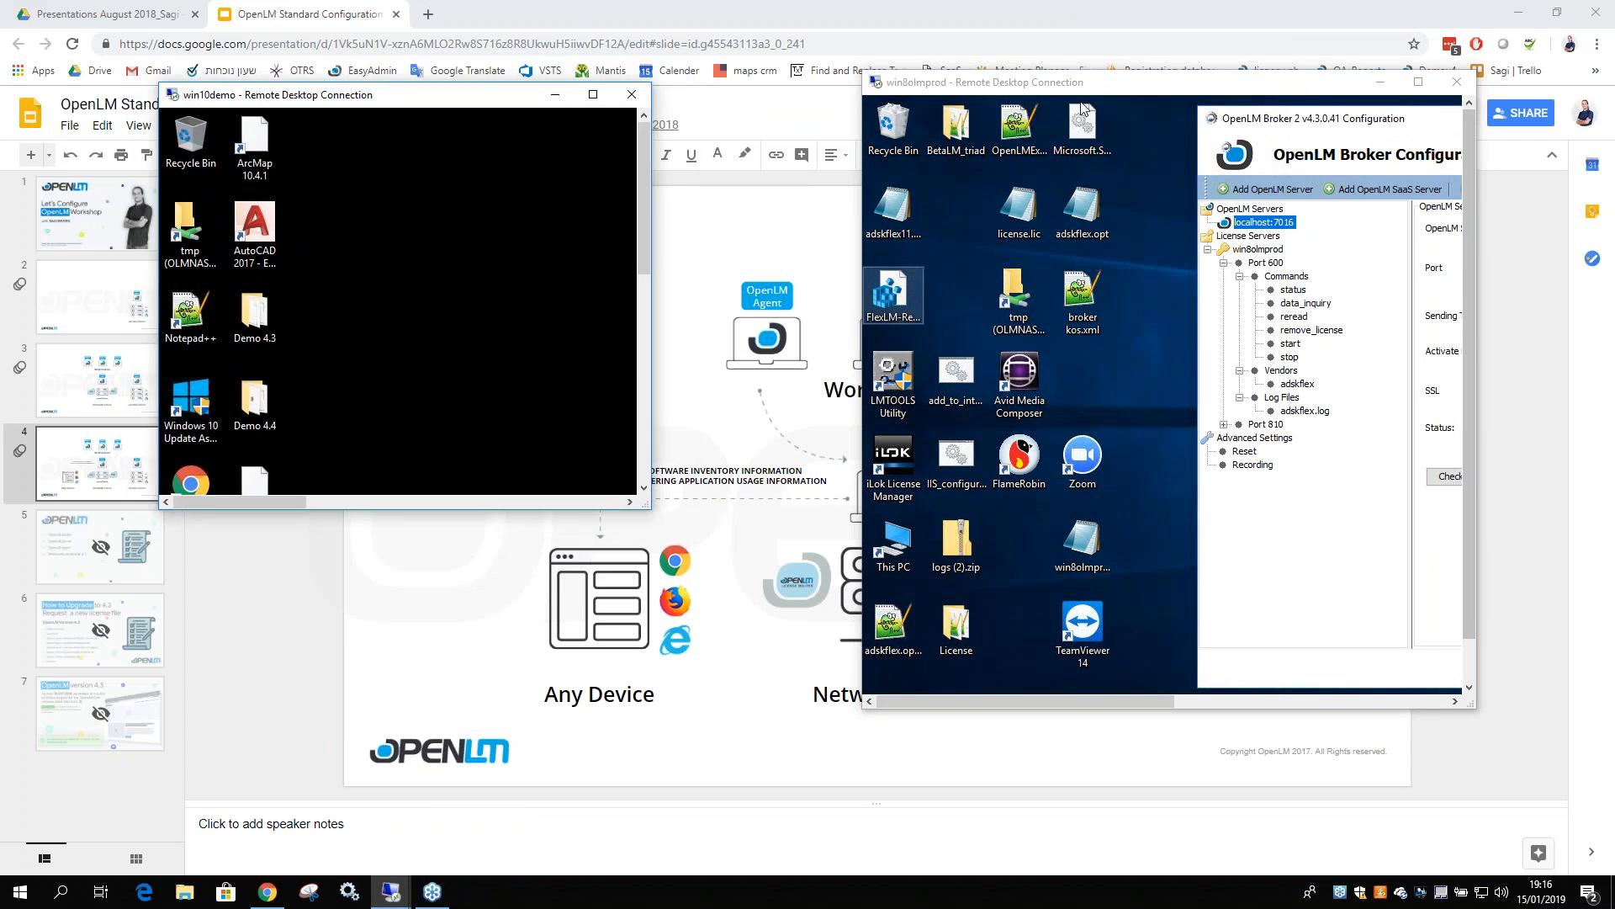
{"action": "left_click_drag", "start_coordinate": [1266, 84], "coordinate": [1116, 88]}
{"action": "left_click_drag", "start_coordinate": [1242, 124], "coordinate": [932, 121]}
Replace localhost with win10demo on port 7016, save, and restart the broker
{"action": "double_click", "coordinate": [1211, 219]}
{"action": "type", "text": "win10demo"}
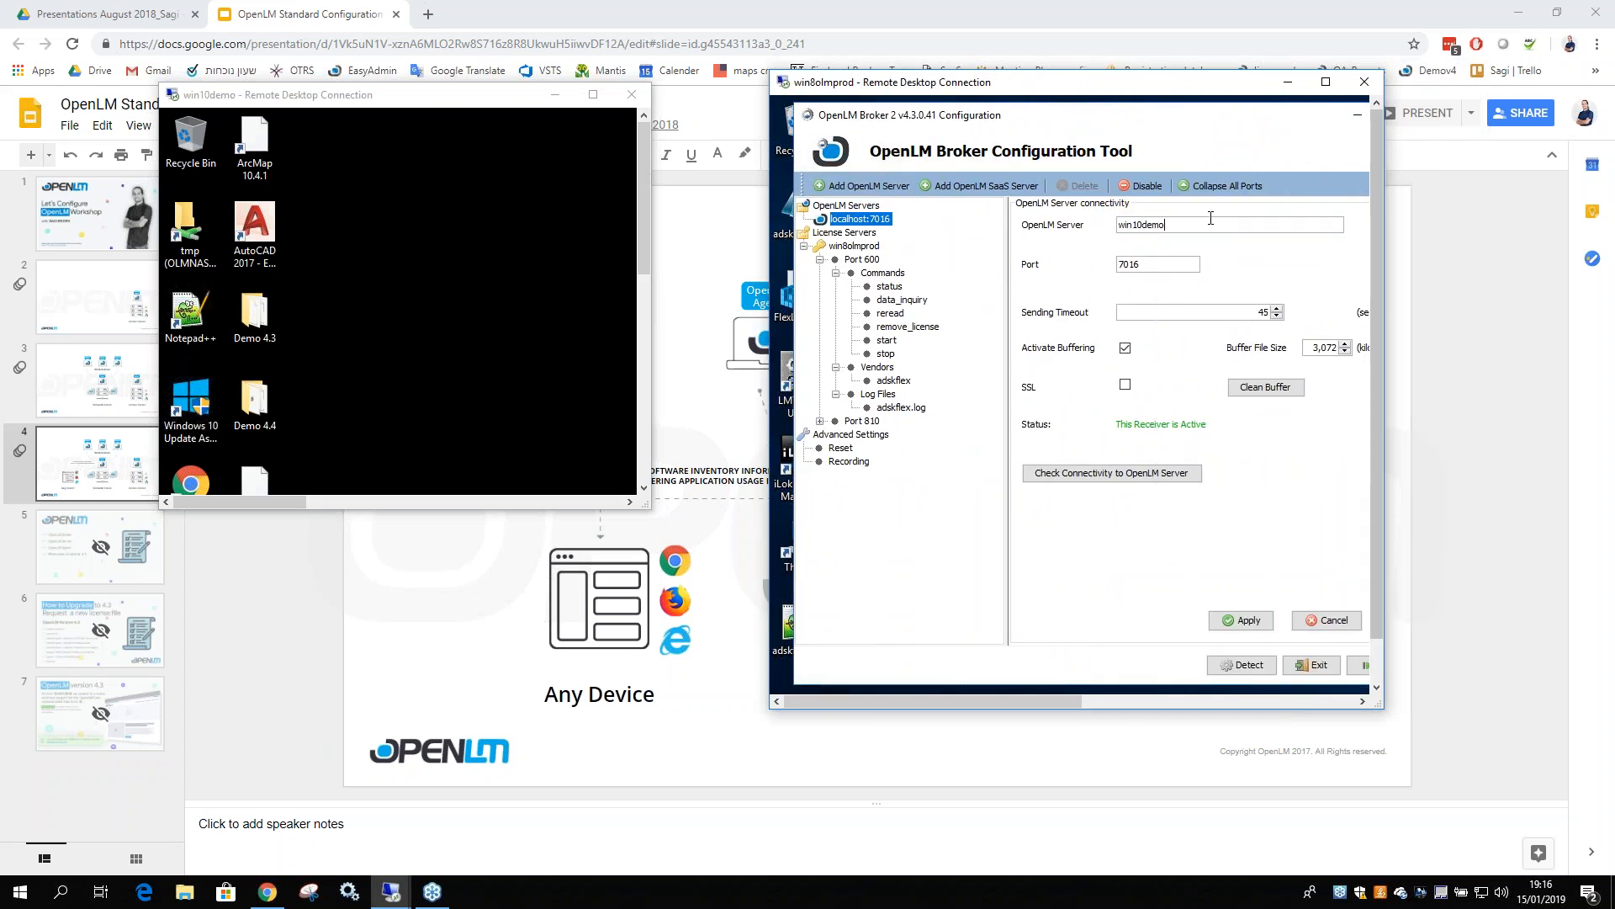
{"action": "left_click_drag", "start_coordinate": [538, 95], "coordinate": [425, 97]}
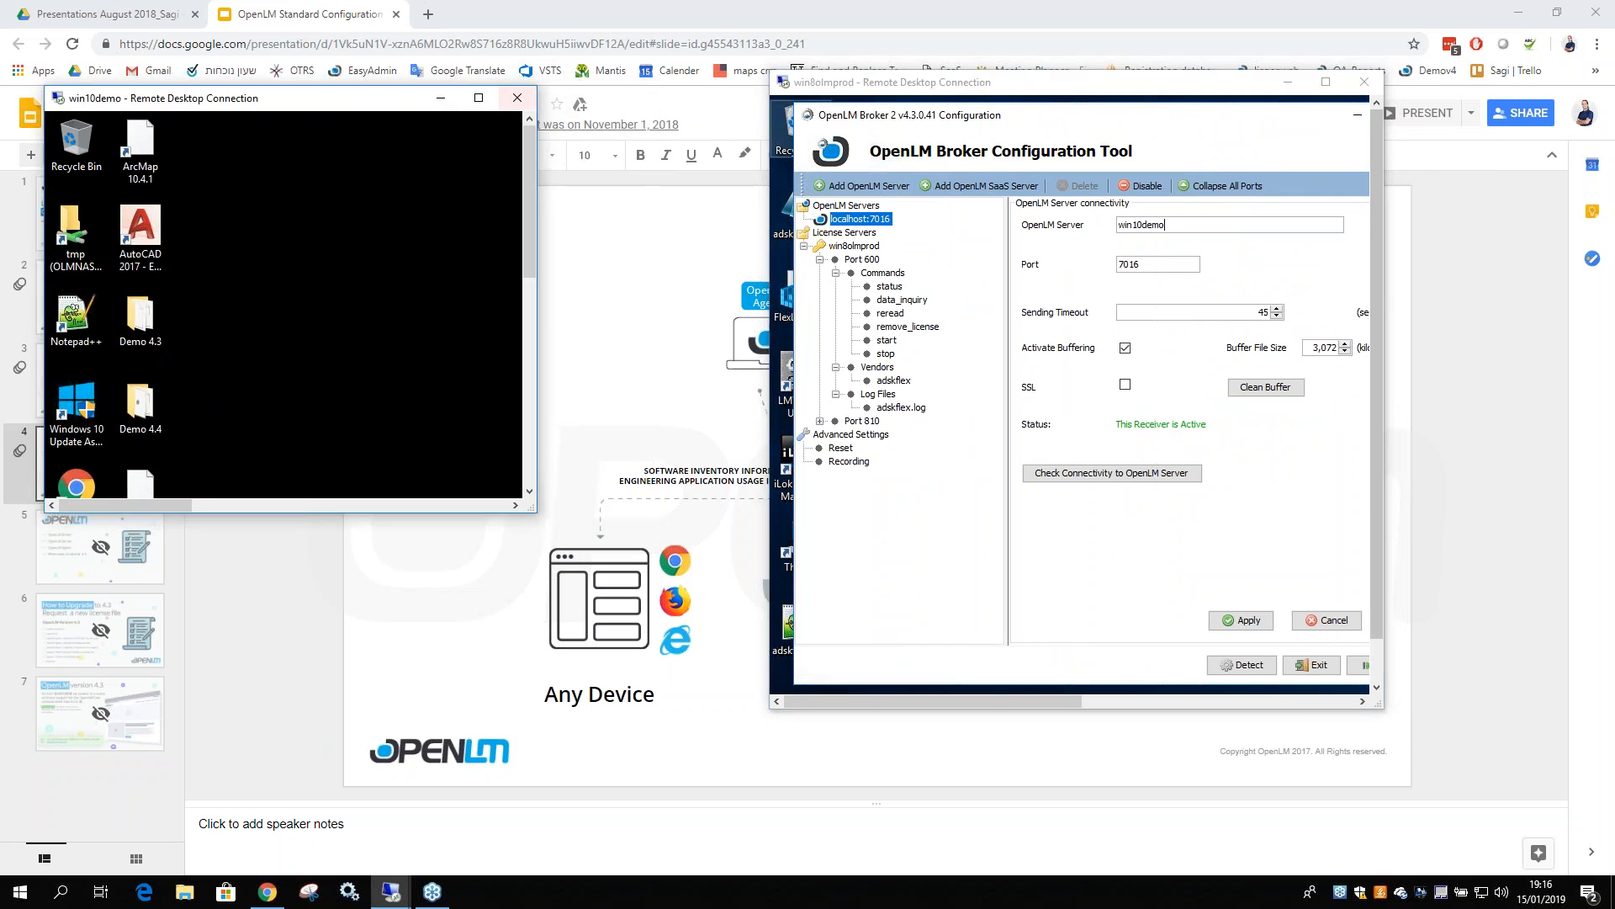
{"action": "left_click_drag", "start_coordinate": [1384, 455], "coordinate": [1512, 451]}
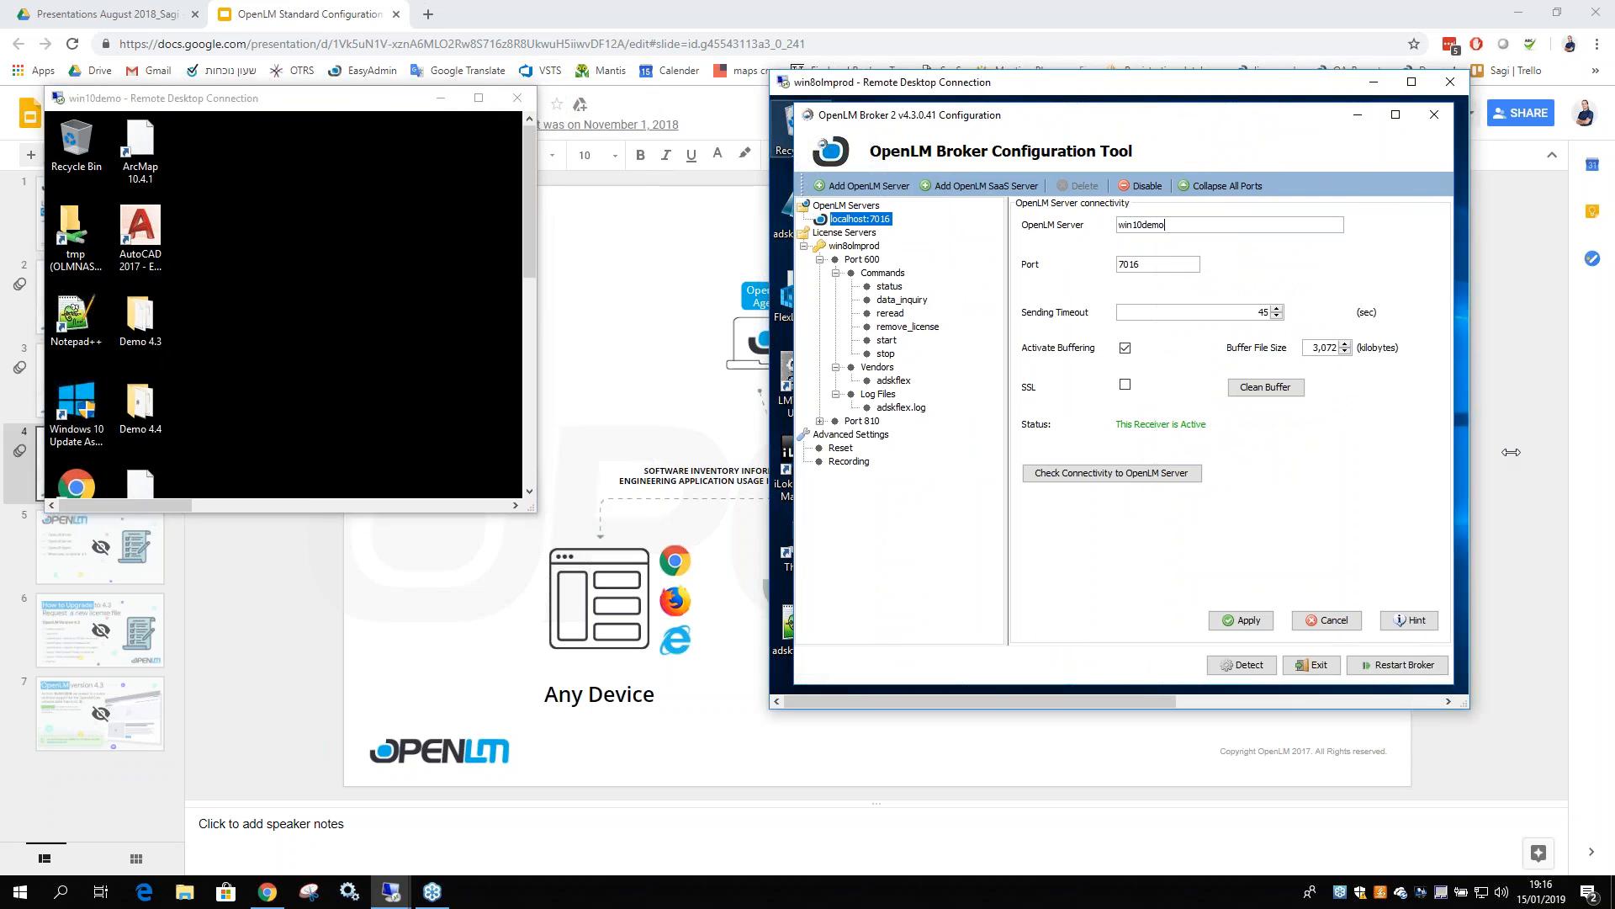
{"action": "left_click", "coordinate": [1243, 623]}
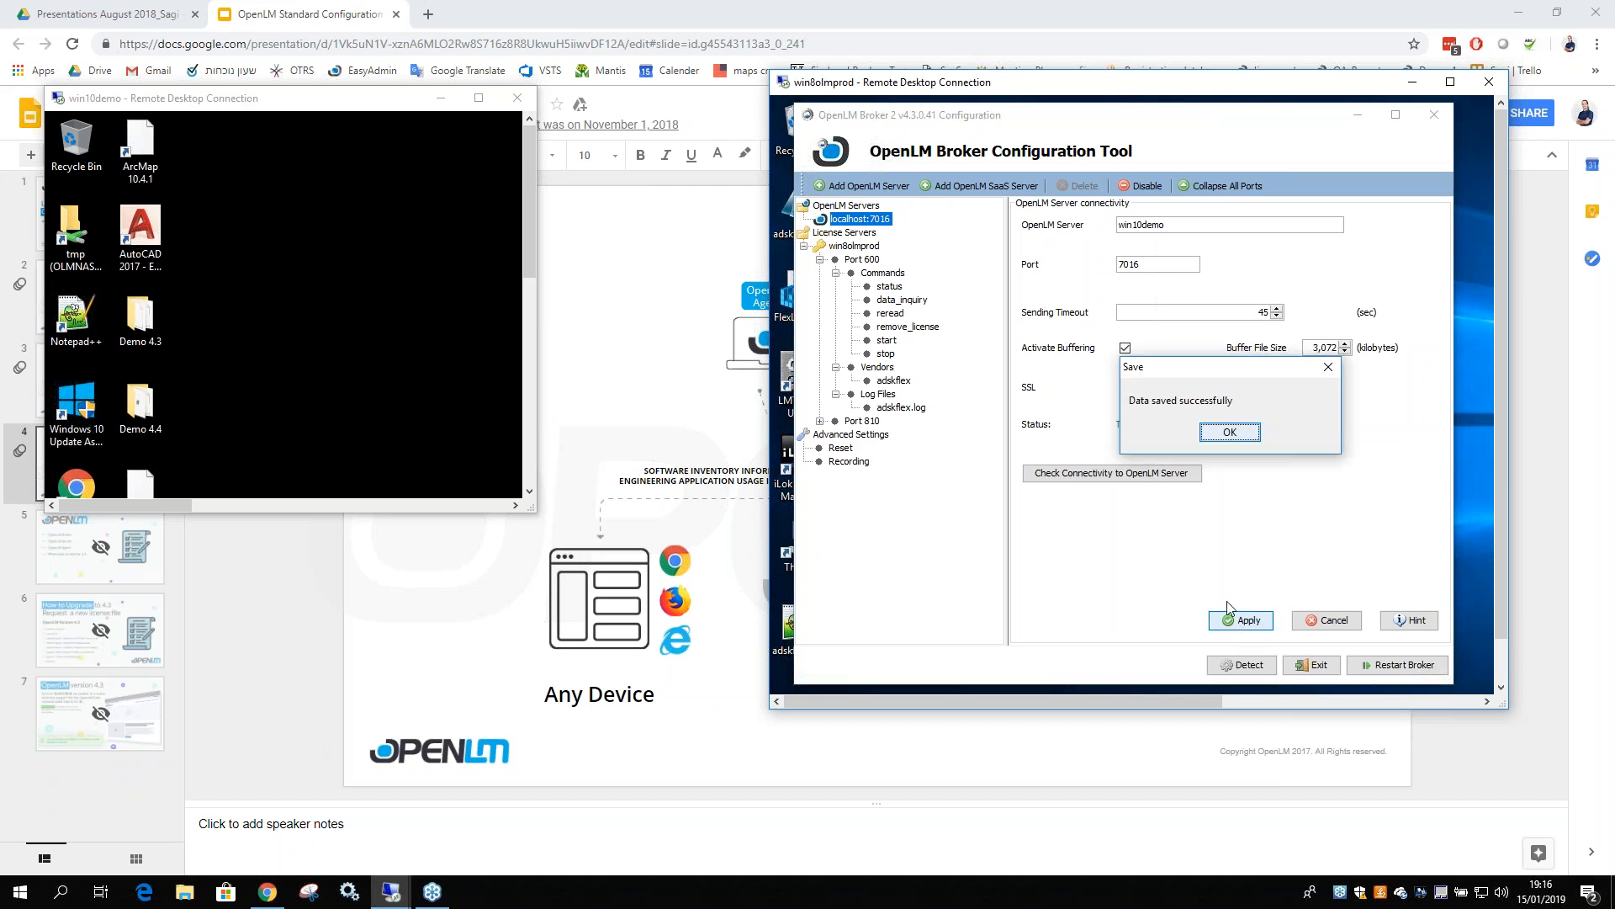
{"action": "left_click", "coordinate": [1226, 435]}
{"action": "left_click", "coordinate": [1396, 665]}
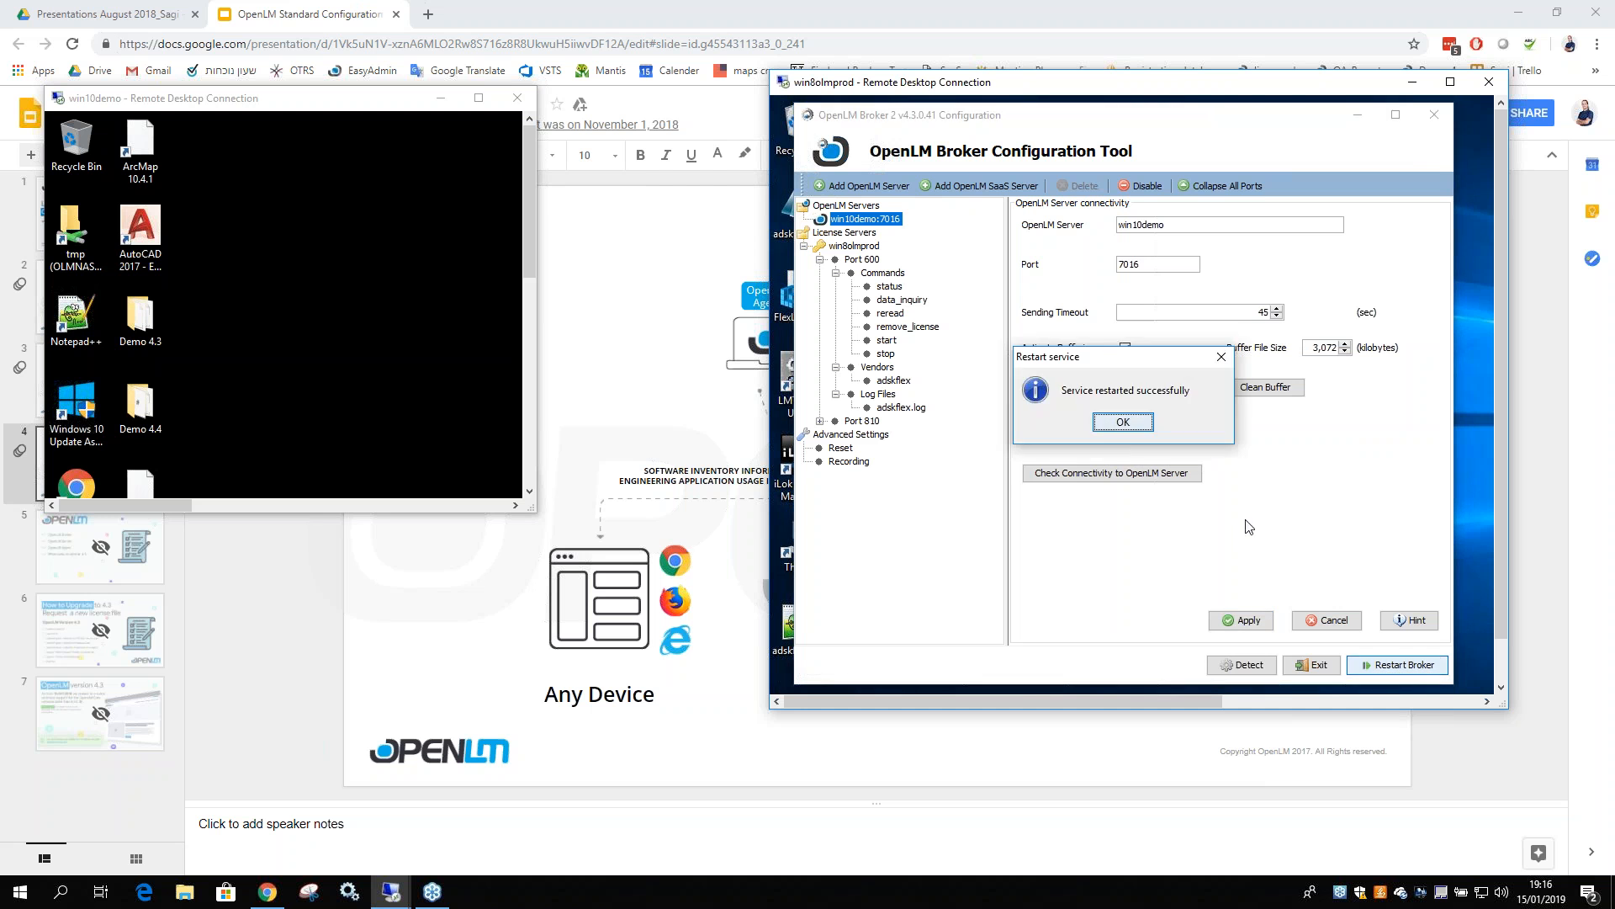
Review the win8olmprod and win10demo:7016 connection settings, then exit the tool
{"action": "left_click", "coordinate": [1124, 422]}
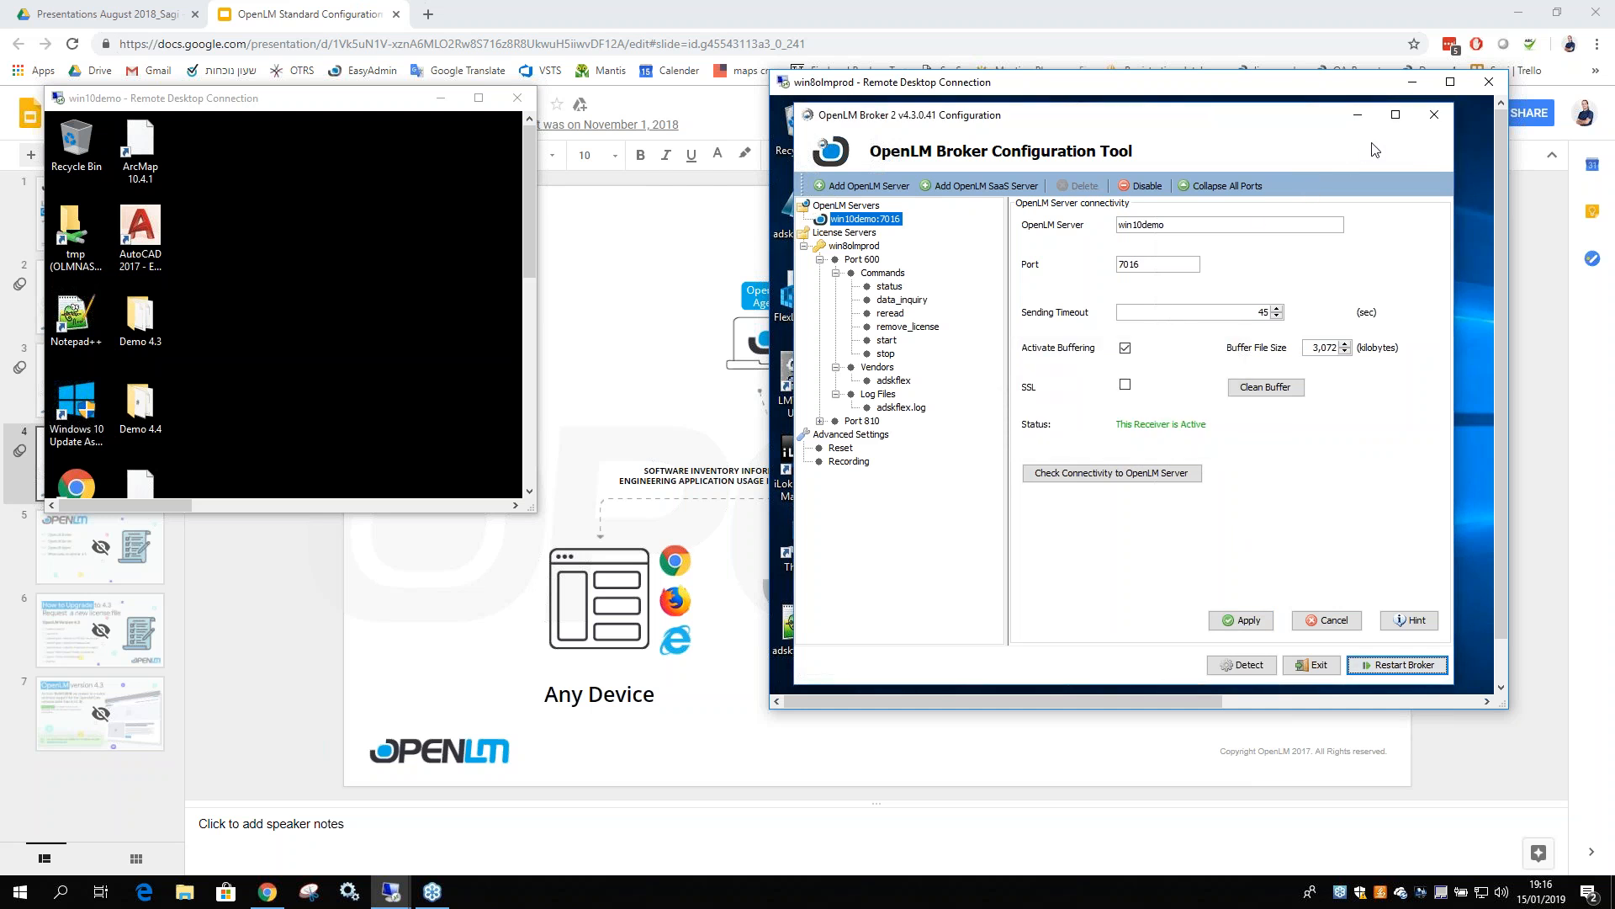
{"action": "left_click", "coordinate": [821, 260]}
{"action": "left_click", "coordinate": [854, 247]}
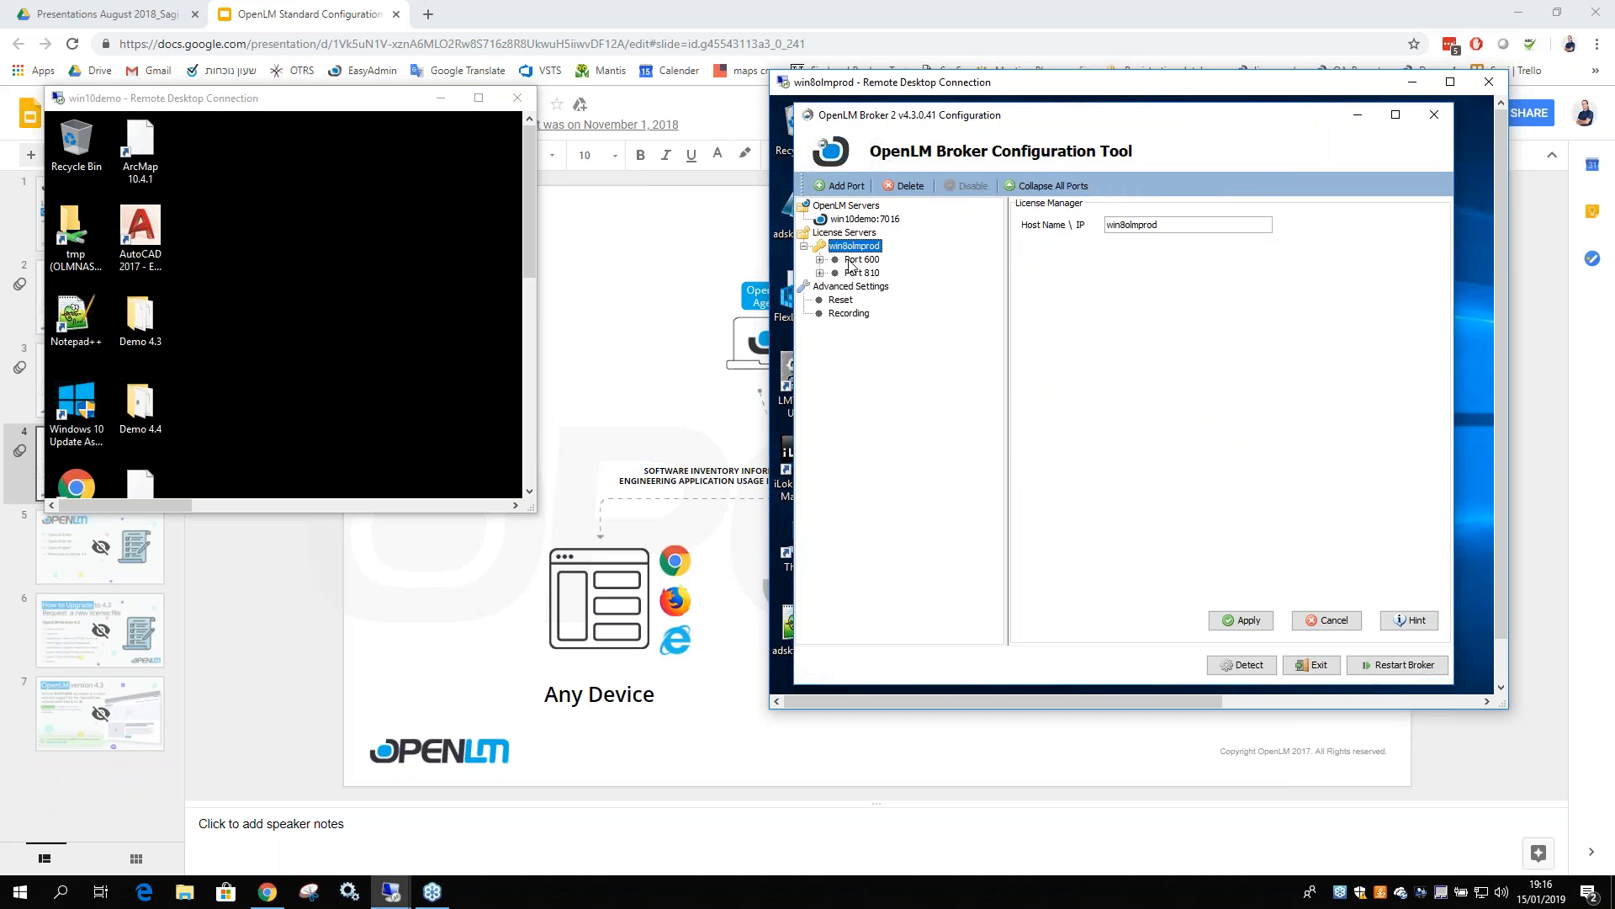
{"action": "left_click", "coordinate": [851, 220]}
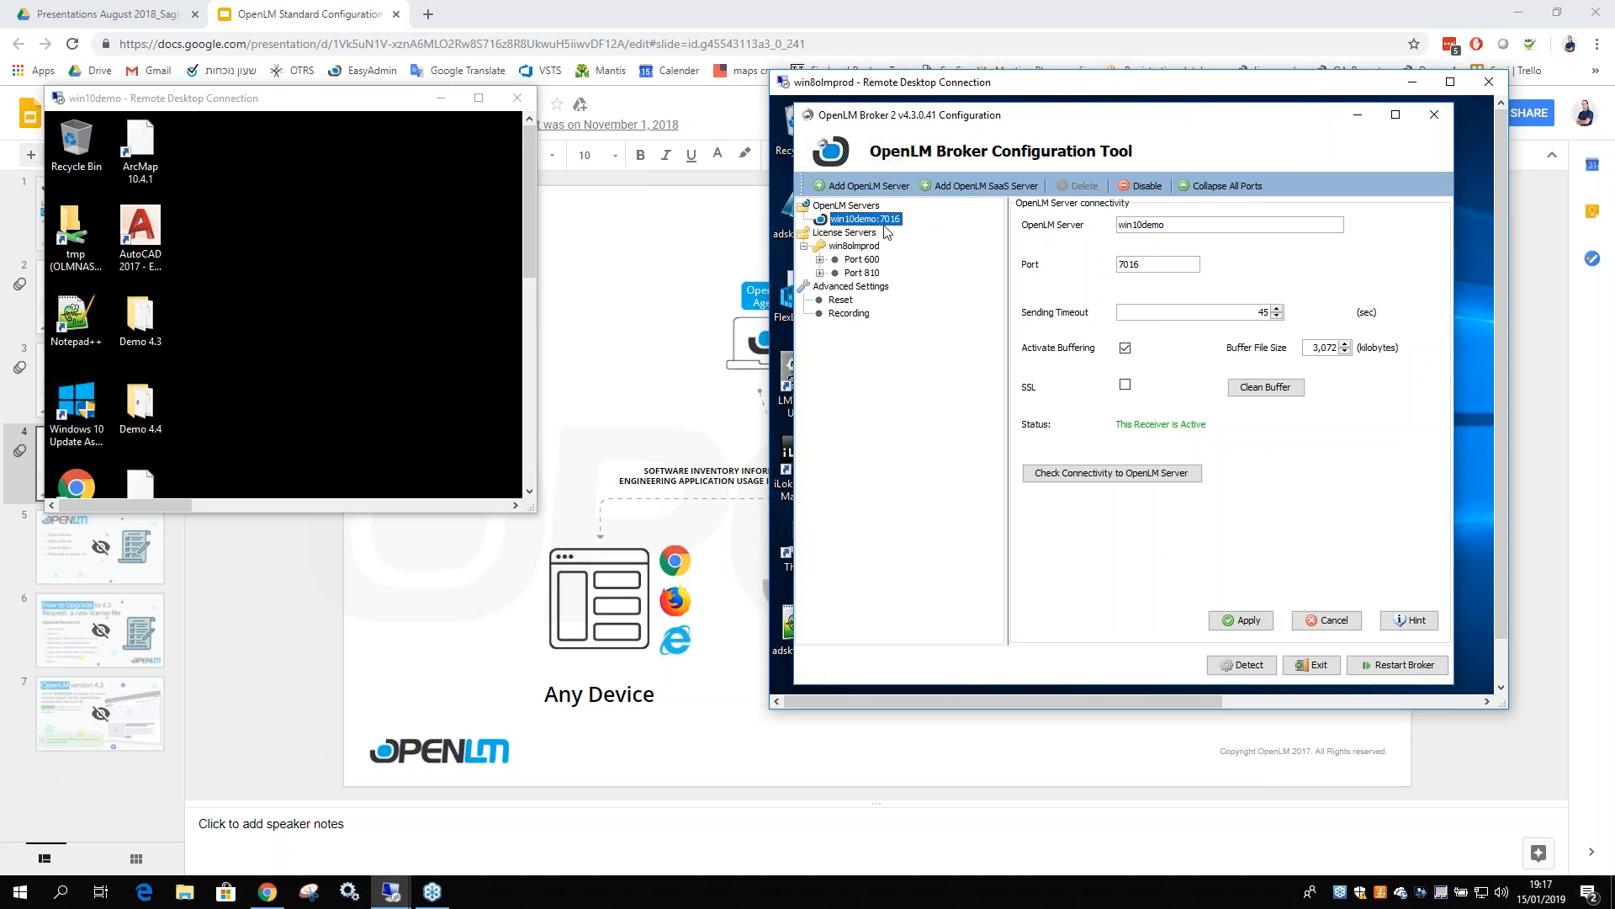
{"action": "left_click", "coordinate": [1435, 114]}
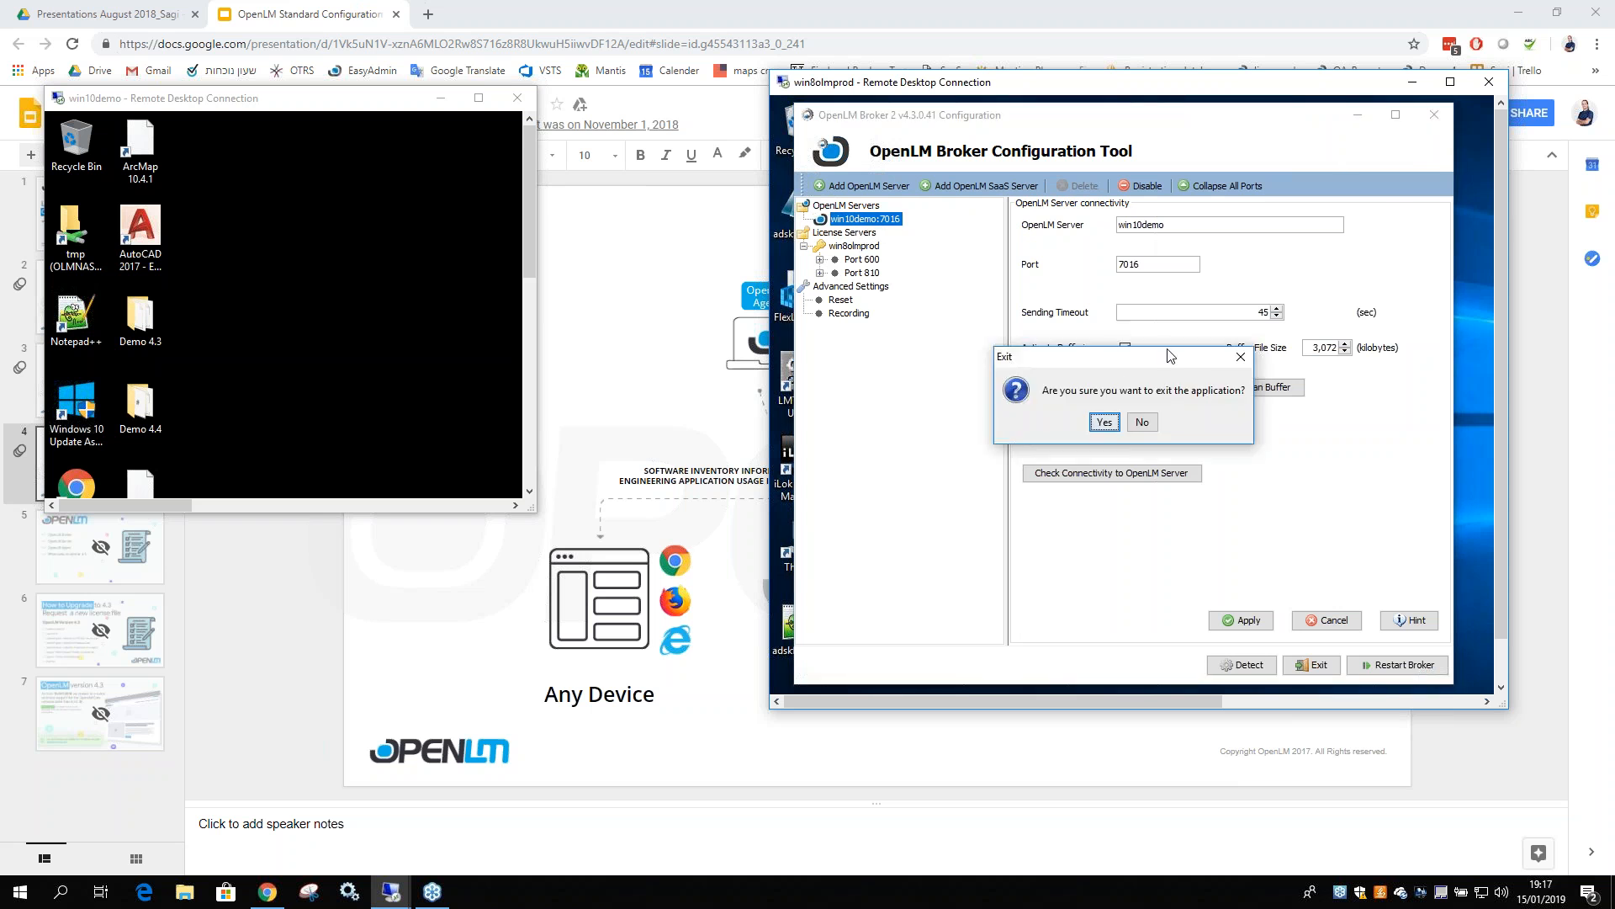
{"action": "left_click", "coordinate": [1106, 423]}
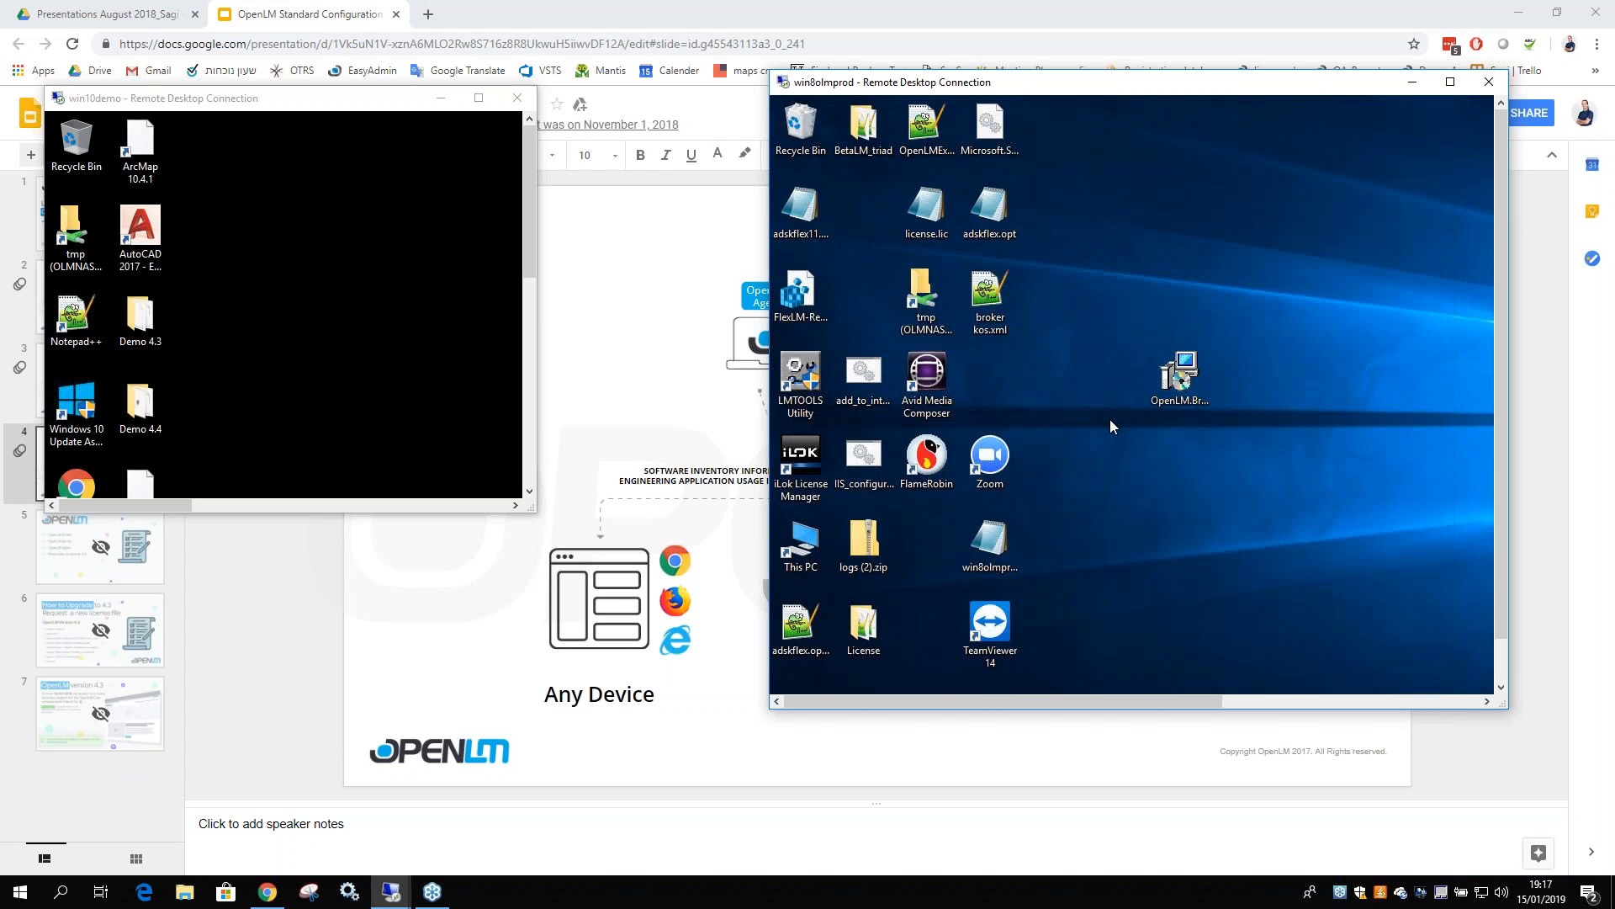
Minimize the win8olmprod session and bring the win10demo session full screen
{"action": "left_click", "coordinate": [1413, 81]}
{"action": "double_click", "coordinate": [299, 101]}
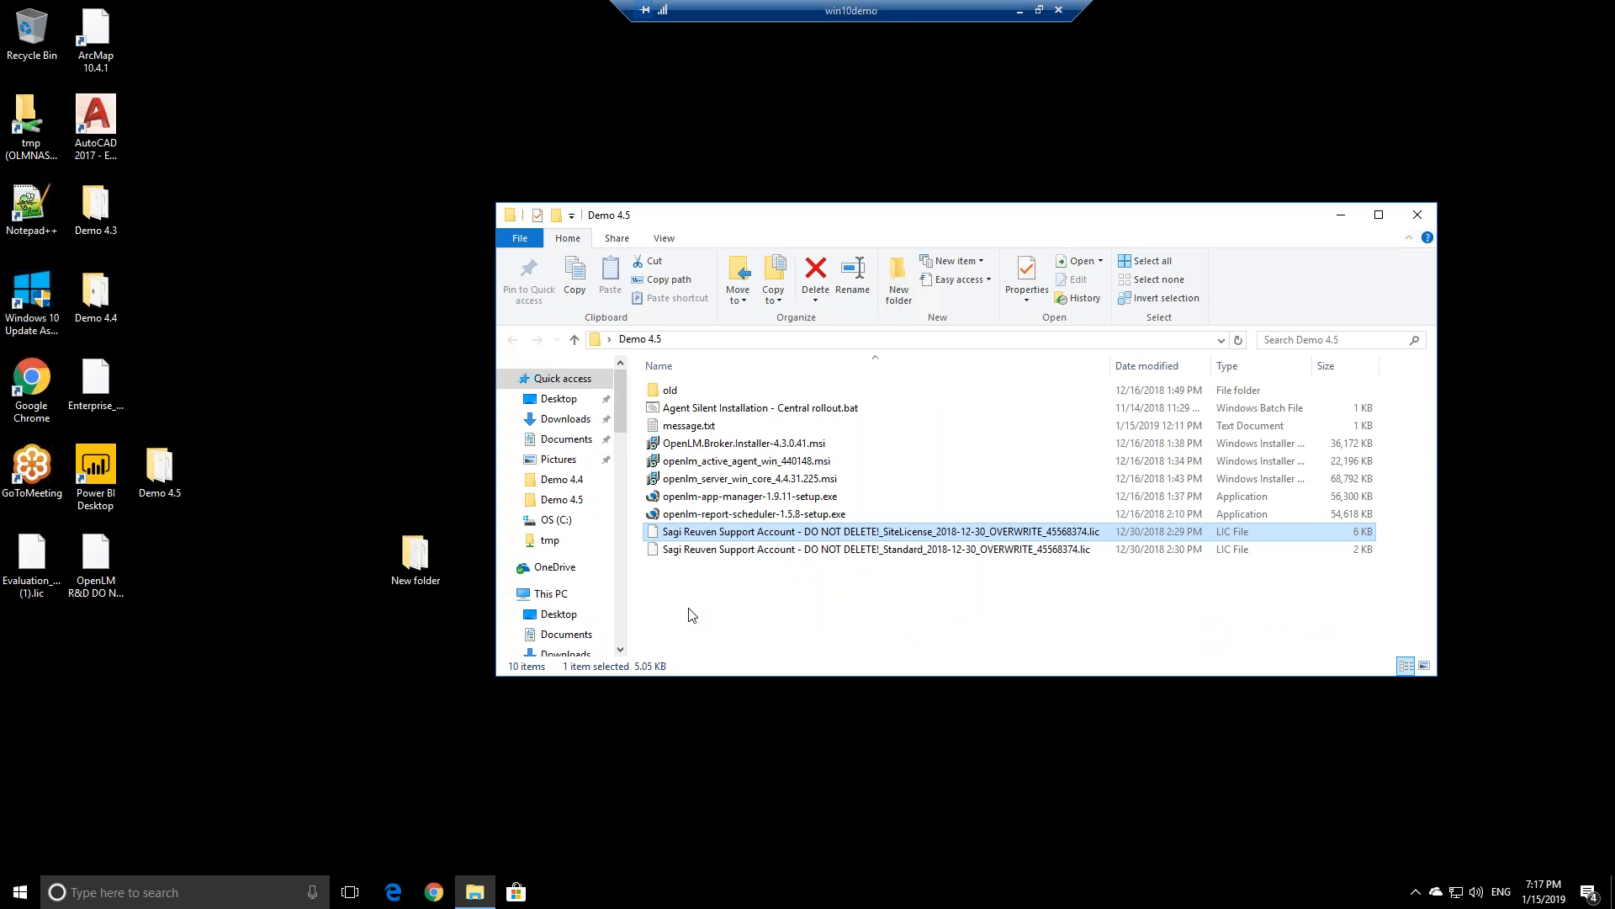
{"action": "left_click", "coordinate": [738, 634]}
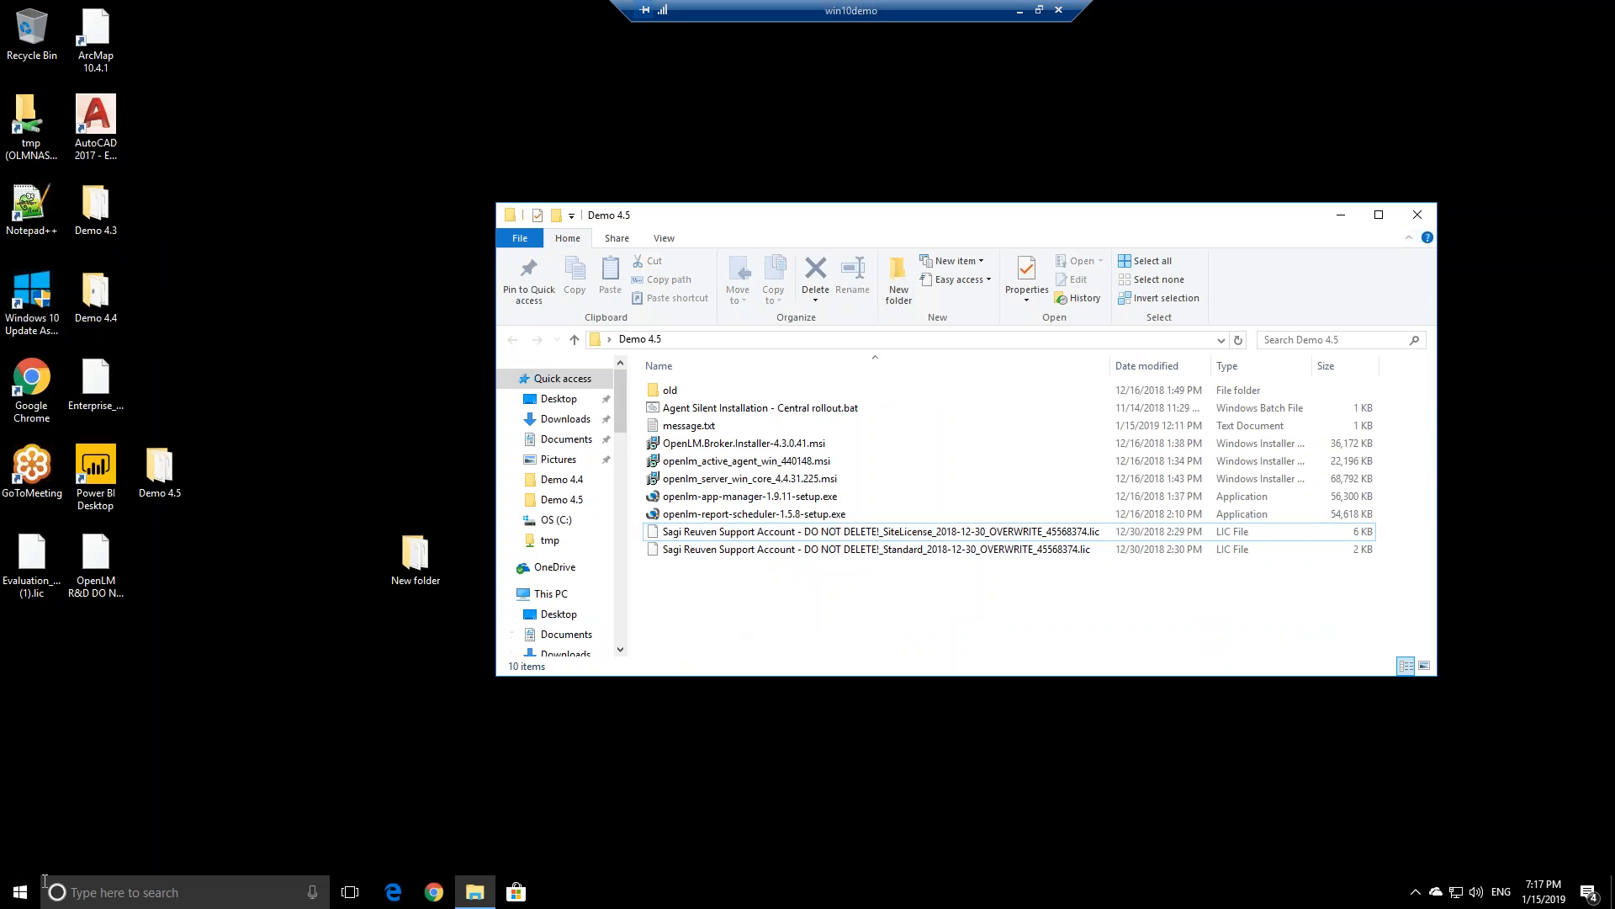
Launch OpenLM User Interface from the OpenLM folder in the Start menu's app list
{"action": "left_click", "coordinate": [21, 898]}
{"action": "scroll", "coordinate": [144, 603], "scroll_direction": "down", "scroll_amount": 3}
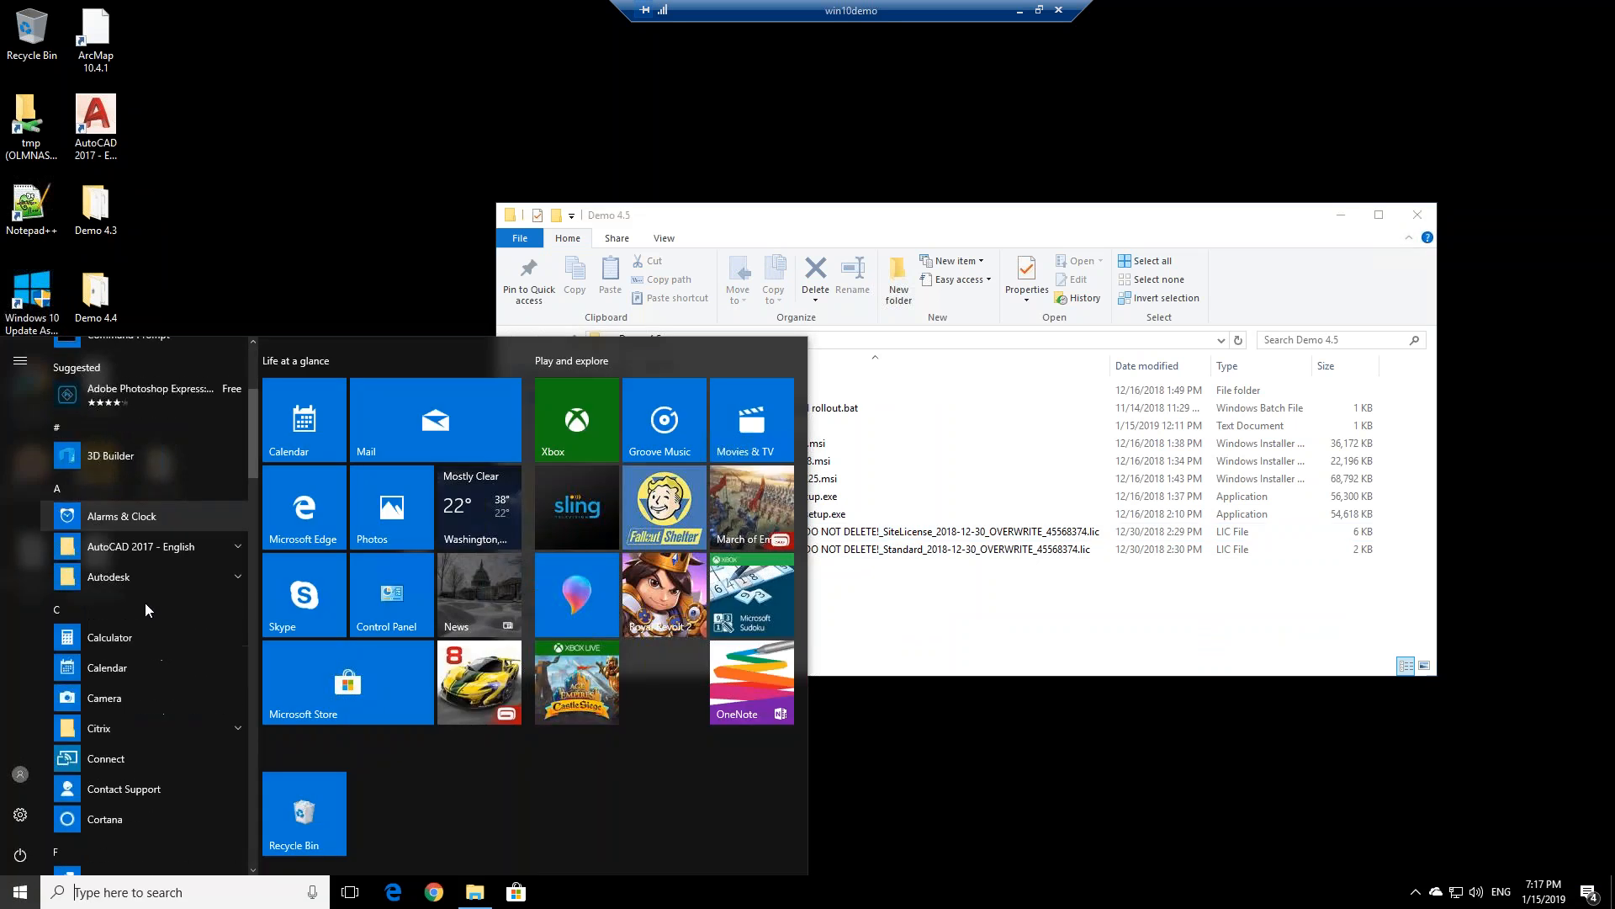
{"action": "scroll", "coordinate": [144, 602], "scroll_direction": "down", "scroll_amount": 10}
{"action": "scroll", "coordinate": [143, 602], "scroll_direction": "up", "scroll_amount": 2}
{"action": "scroll", "coordinate": [142, 599], "scroll_direction": "down", "scroll_amount": 2}
{"action": "scroll", "coordinate": [141, 599], "scroll_direction": "down", "scroll_amount": 3}
{"action": "scroll", "coordinate": [142, 599], "scroll_direction": "up", "scroll_amount": 4}
{"action": "scroll", "coordinate": [139, 594], "scroll_direction": "down", "scroll_amount": 5}
{"action": "scroll", "coordinate": [123, 645], "scroll_direction": "down", "scroll_amount": 2}
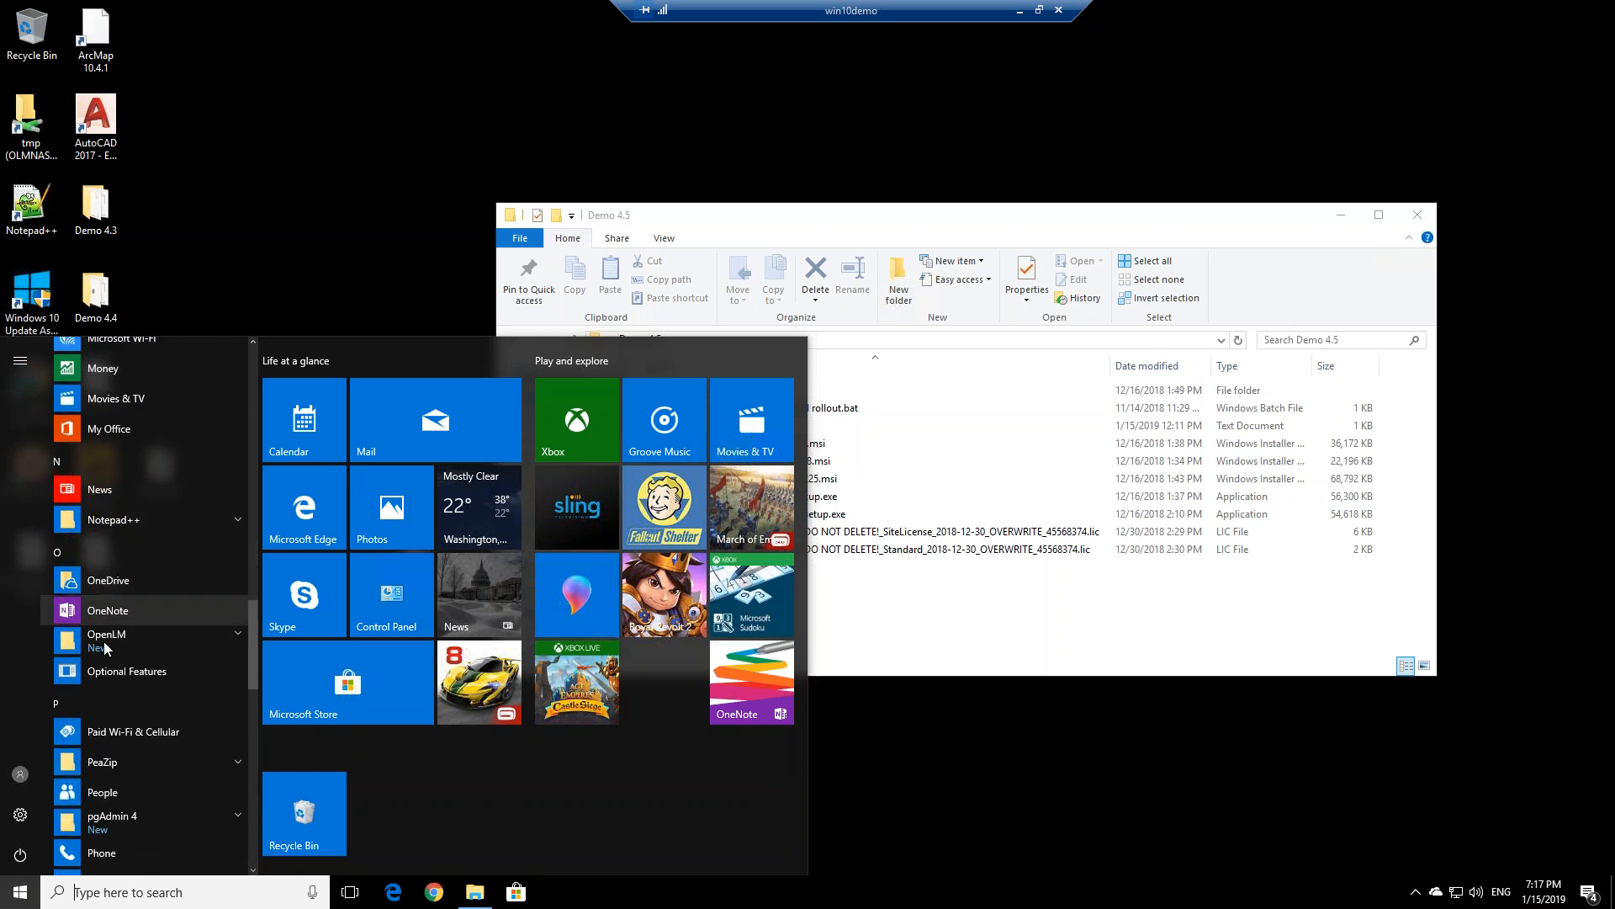
{"action": "left_click", "coordinate": [104, 641]}
{"action": "scroll", "coordinate": [129, 629], "scroll_direction": "down", "scroll_amount": 4}
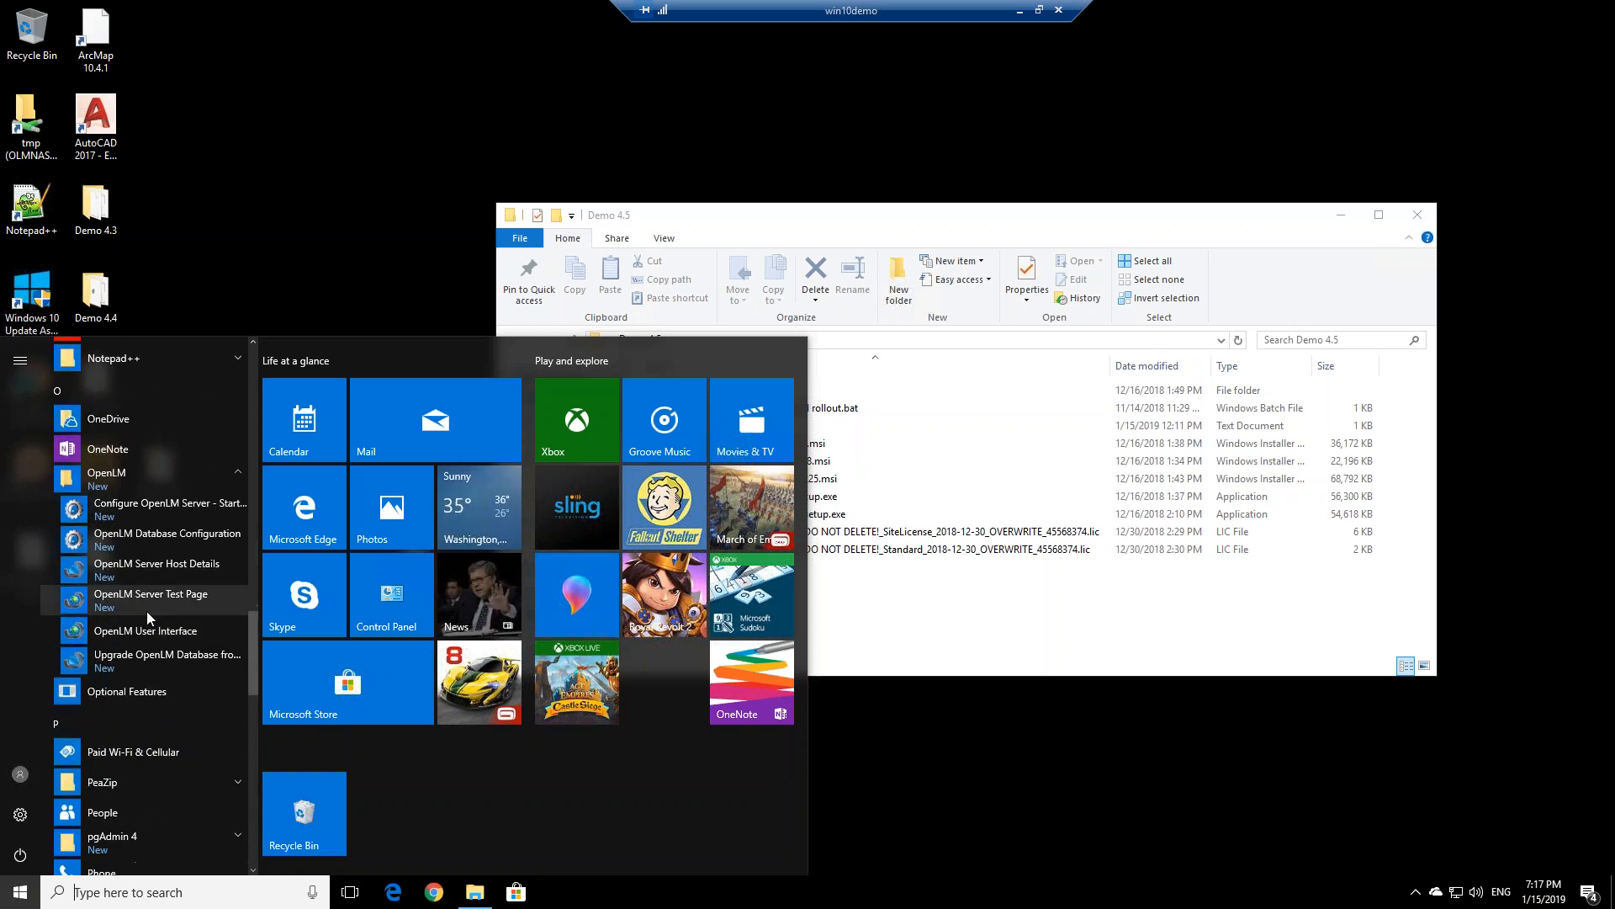
{"action": "left_click", "coordinate": [153, 633]}
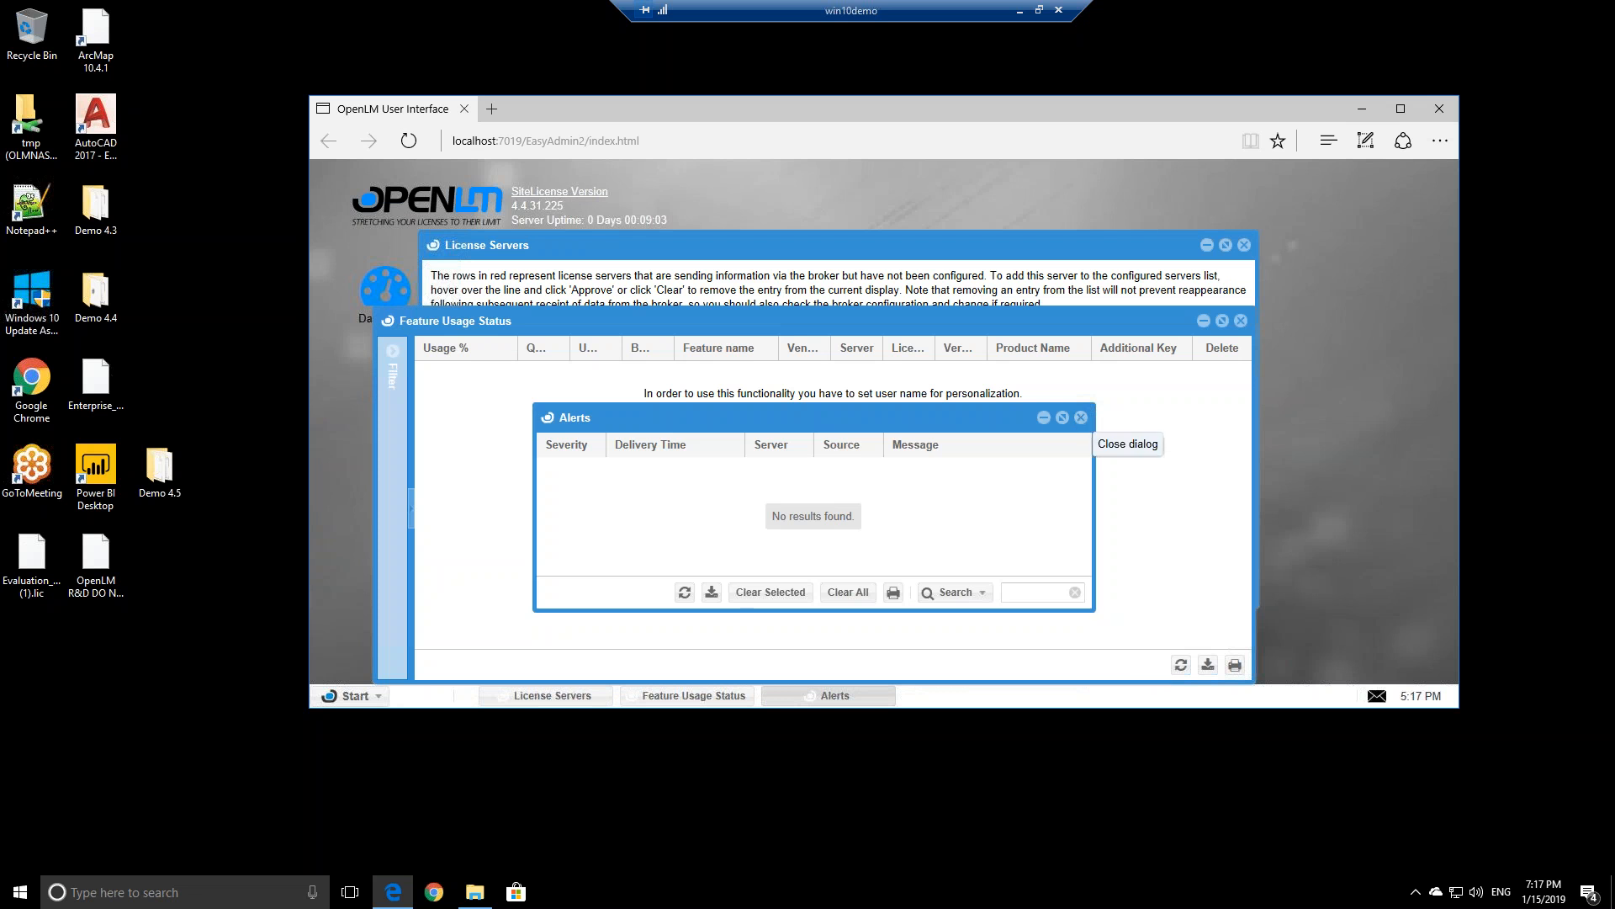
Close the Alerts and Feature Usage Status windows to reveal the pending license servers
{"action": "left_click", "coordinate": [1081, 418]}
{"action": "left_click", "coordinate": [1241, 320]}
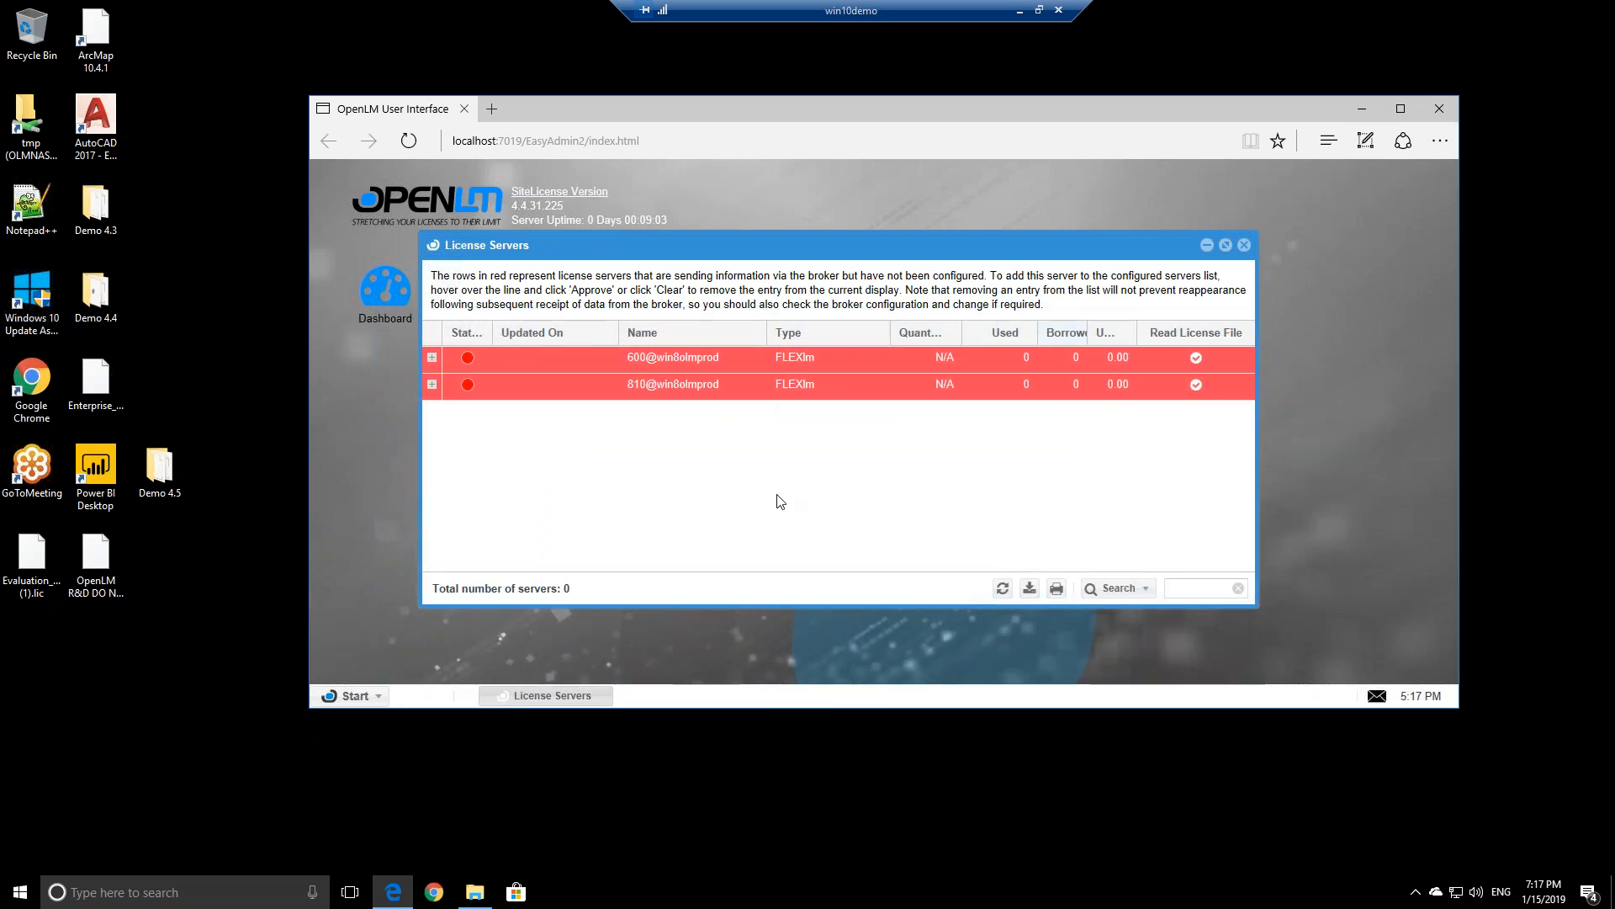
{"action": "mouse_move", "coordinate": [615, 354]}
{"action": "mouse_move", "coordinate": [644, 388]}
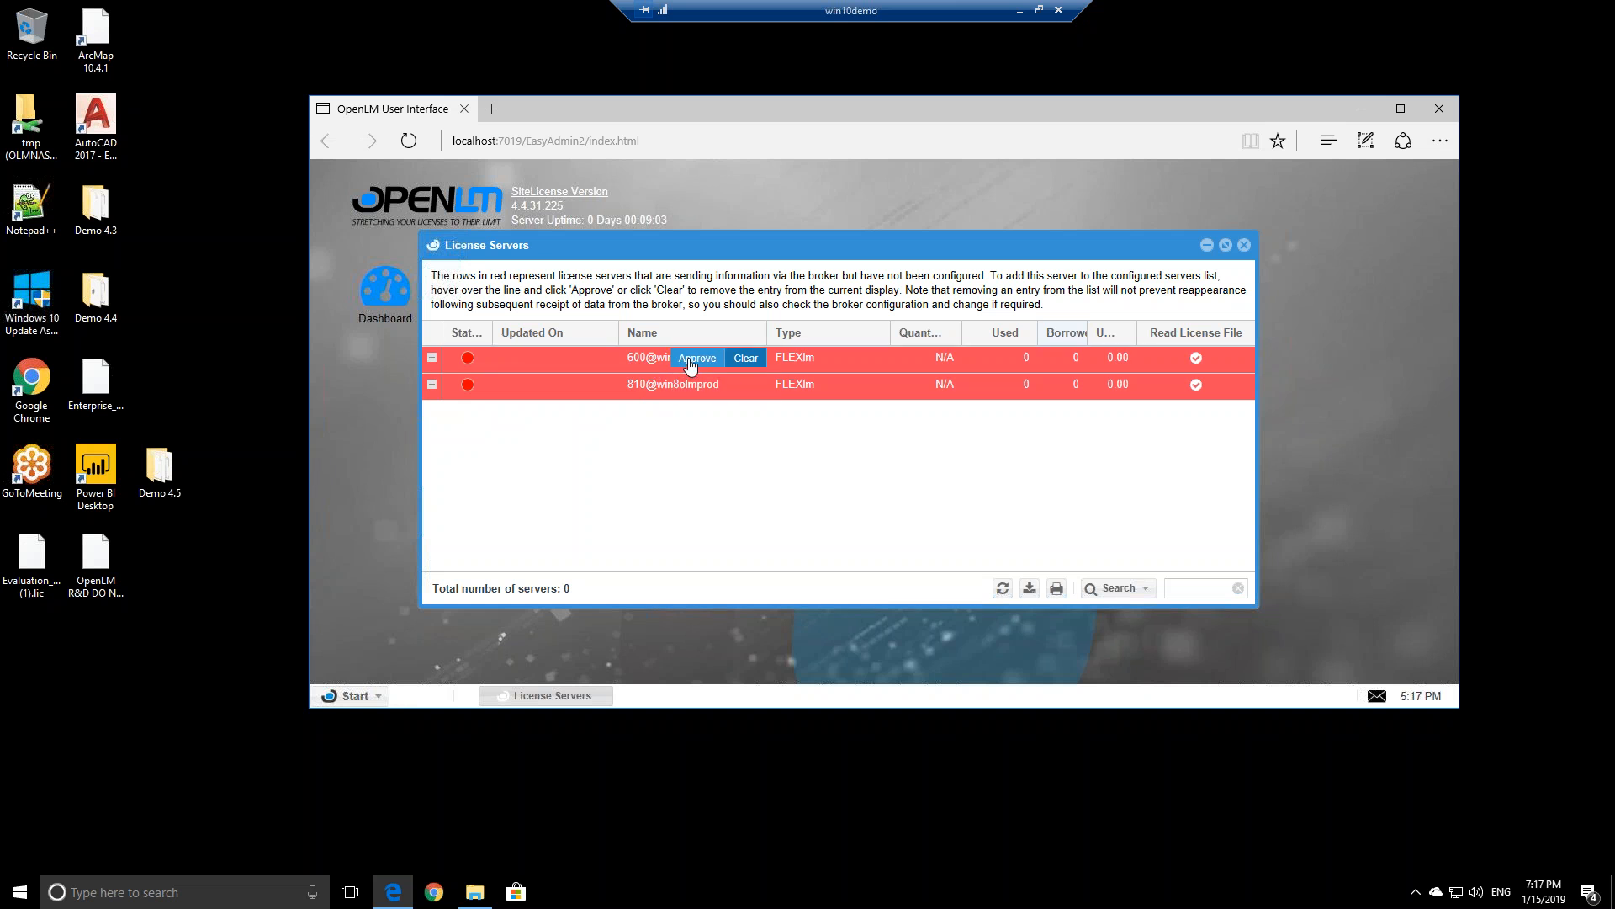
Approve the 600@win8olmprod license server with the description Autodesk
{"action": "left_click", "coordinate": [691, 362]}
{"action": "left_click_drag", "start_coordinate": [862, 438], "coordinate": [749, 446]}
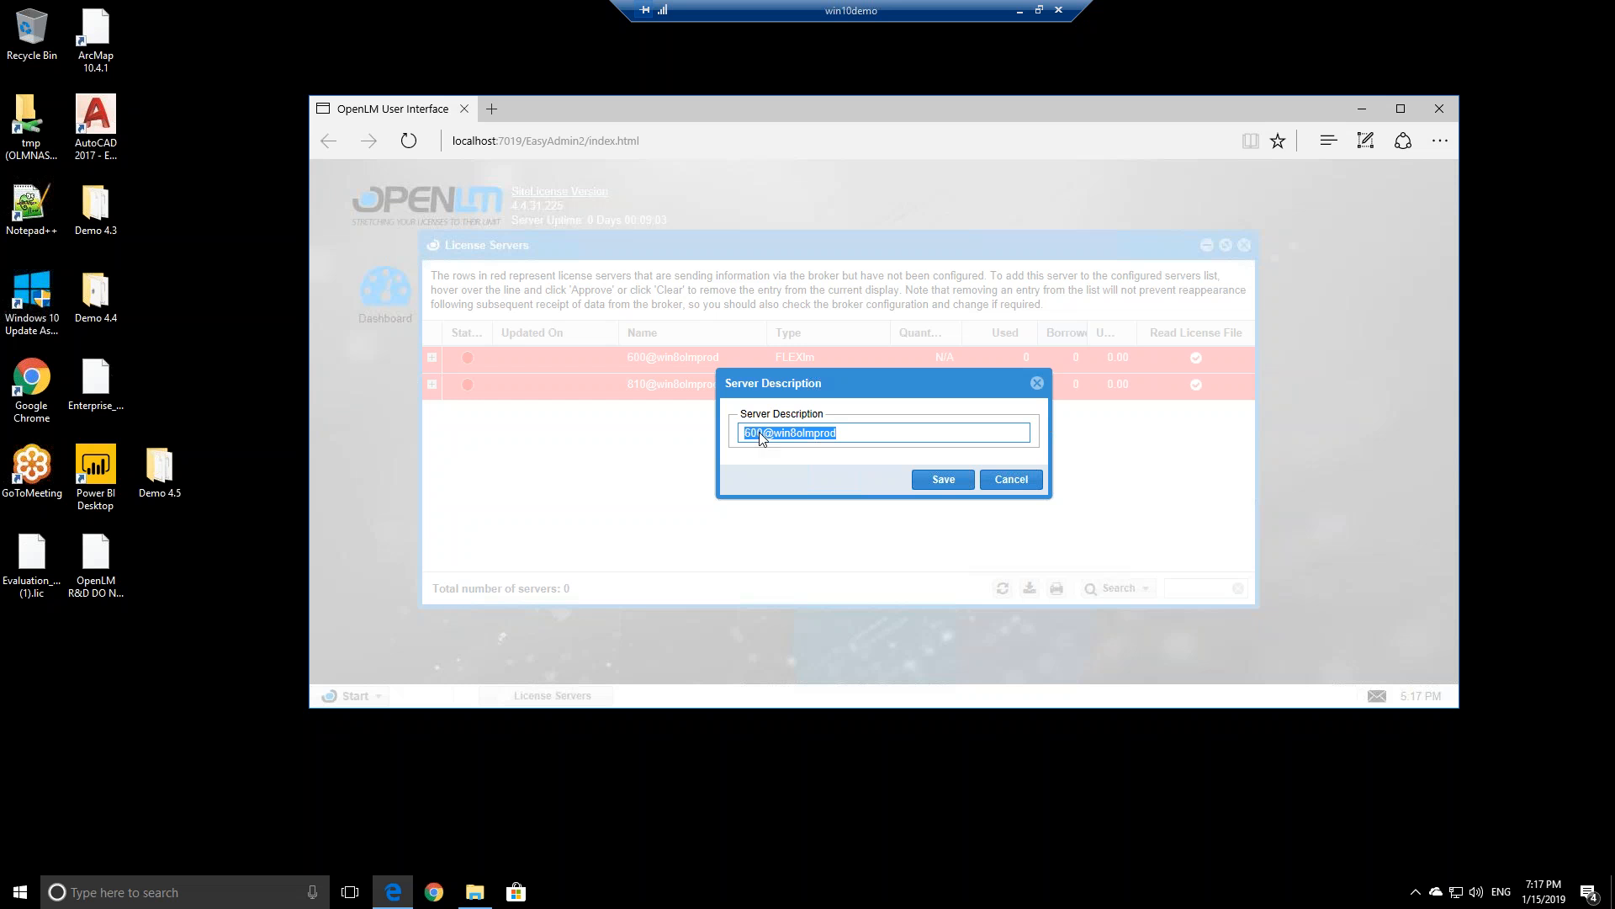
{"action": "key", "text": "BackSpace"}
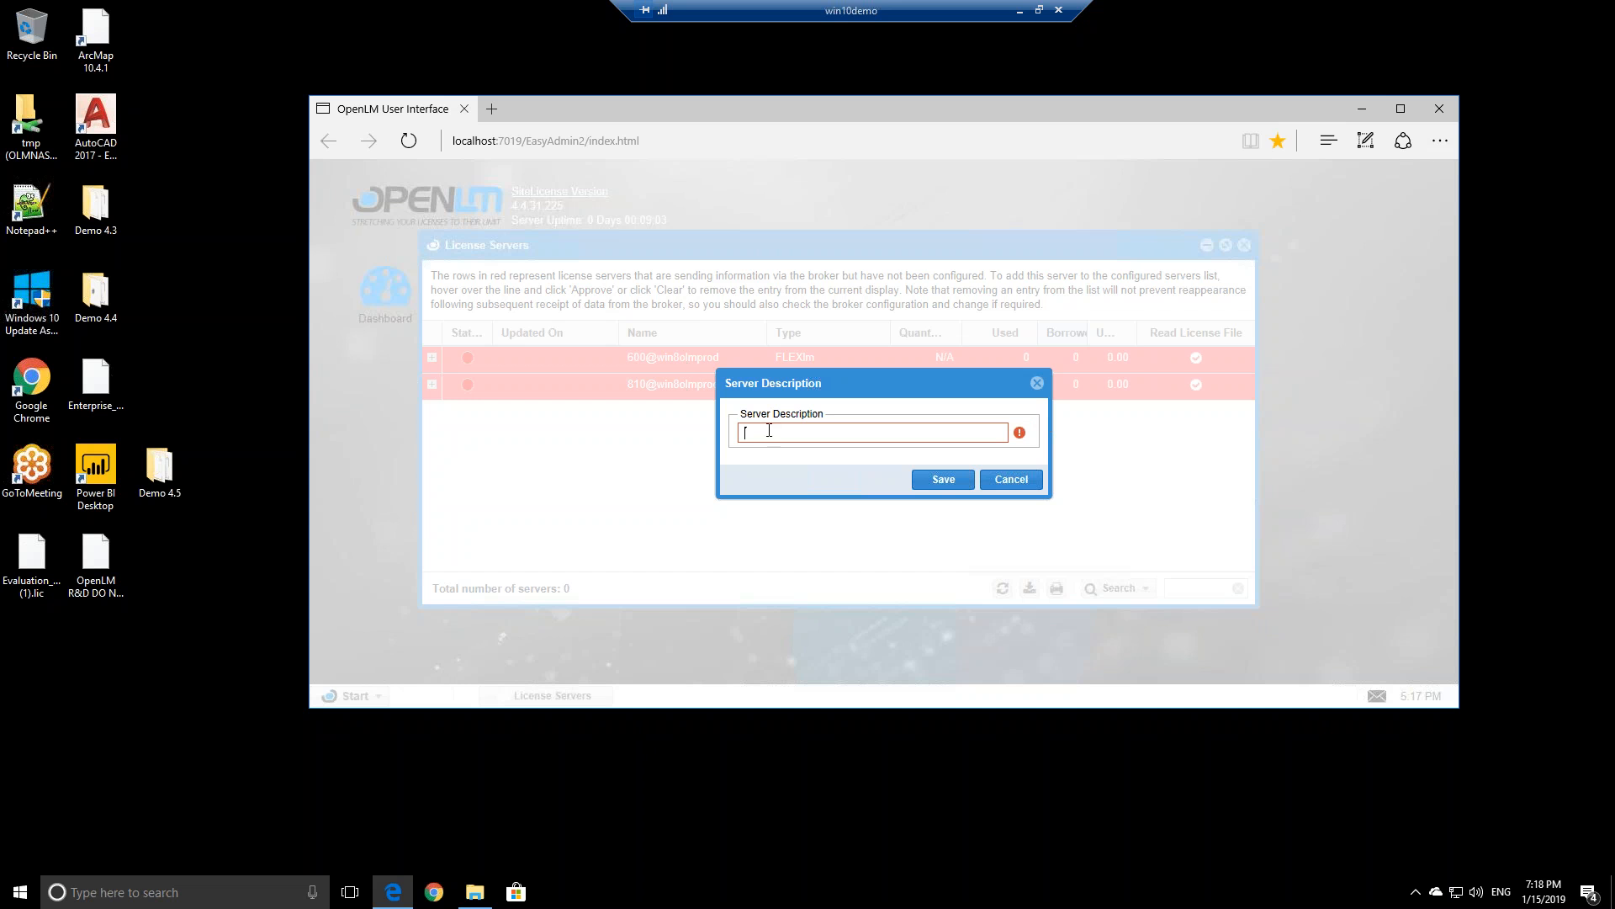
{"action": "type", "text": "Autodesk"}
{"action": "left_click", "coordinate": [773, 432]}
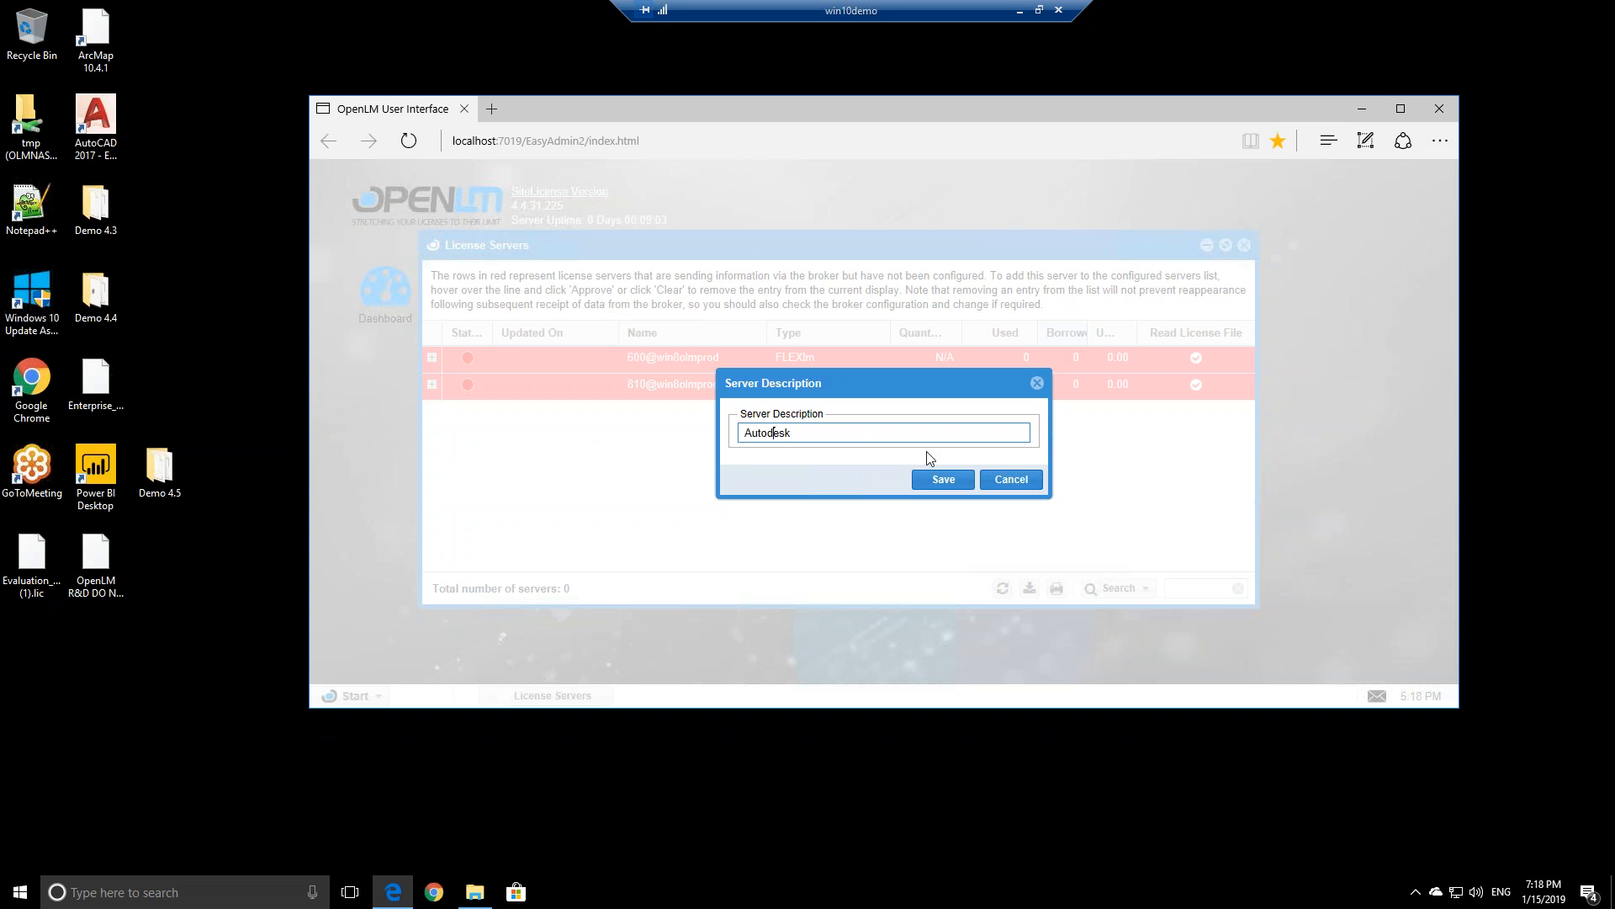
{"action": "left_click", "coordinate": [943, 480]}
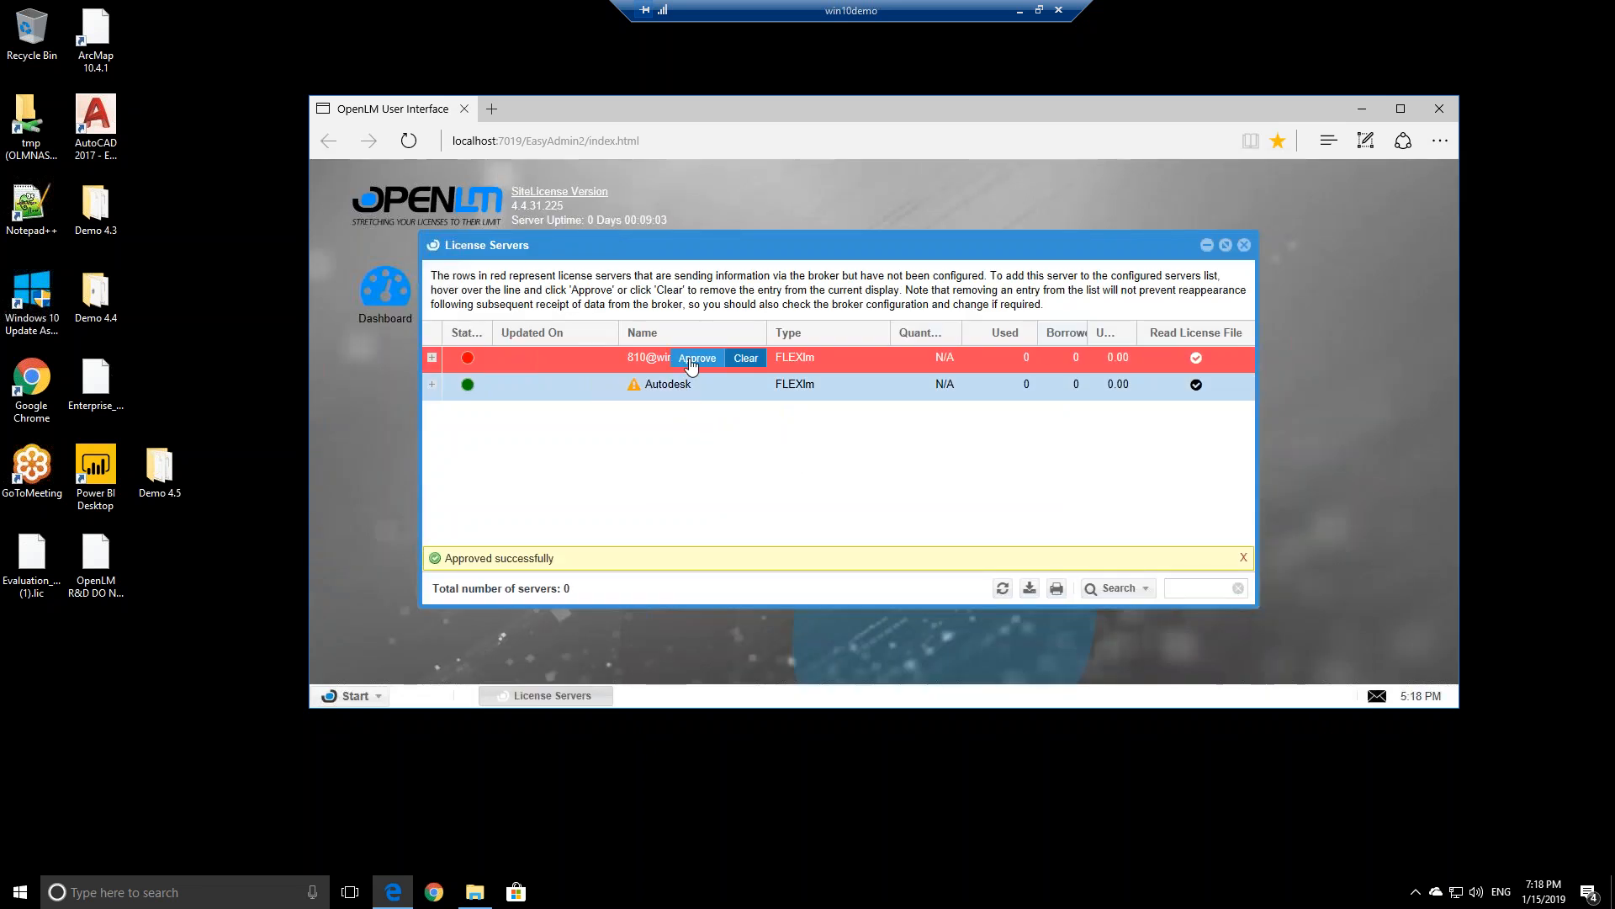
Approve the 810@win8olmprod license server with the description MATLAB
{"action": "left_click", "coordinate": [692, 359]}
{"action": "type", "text": "MATLAB"}
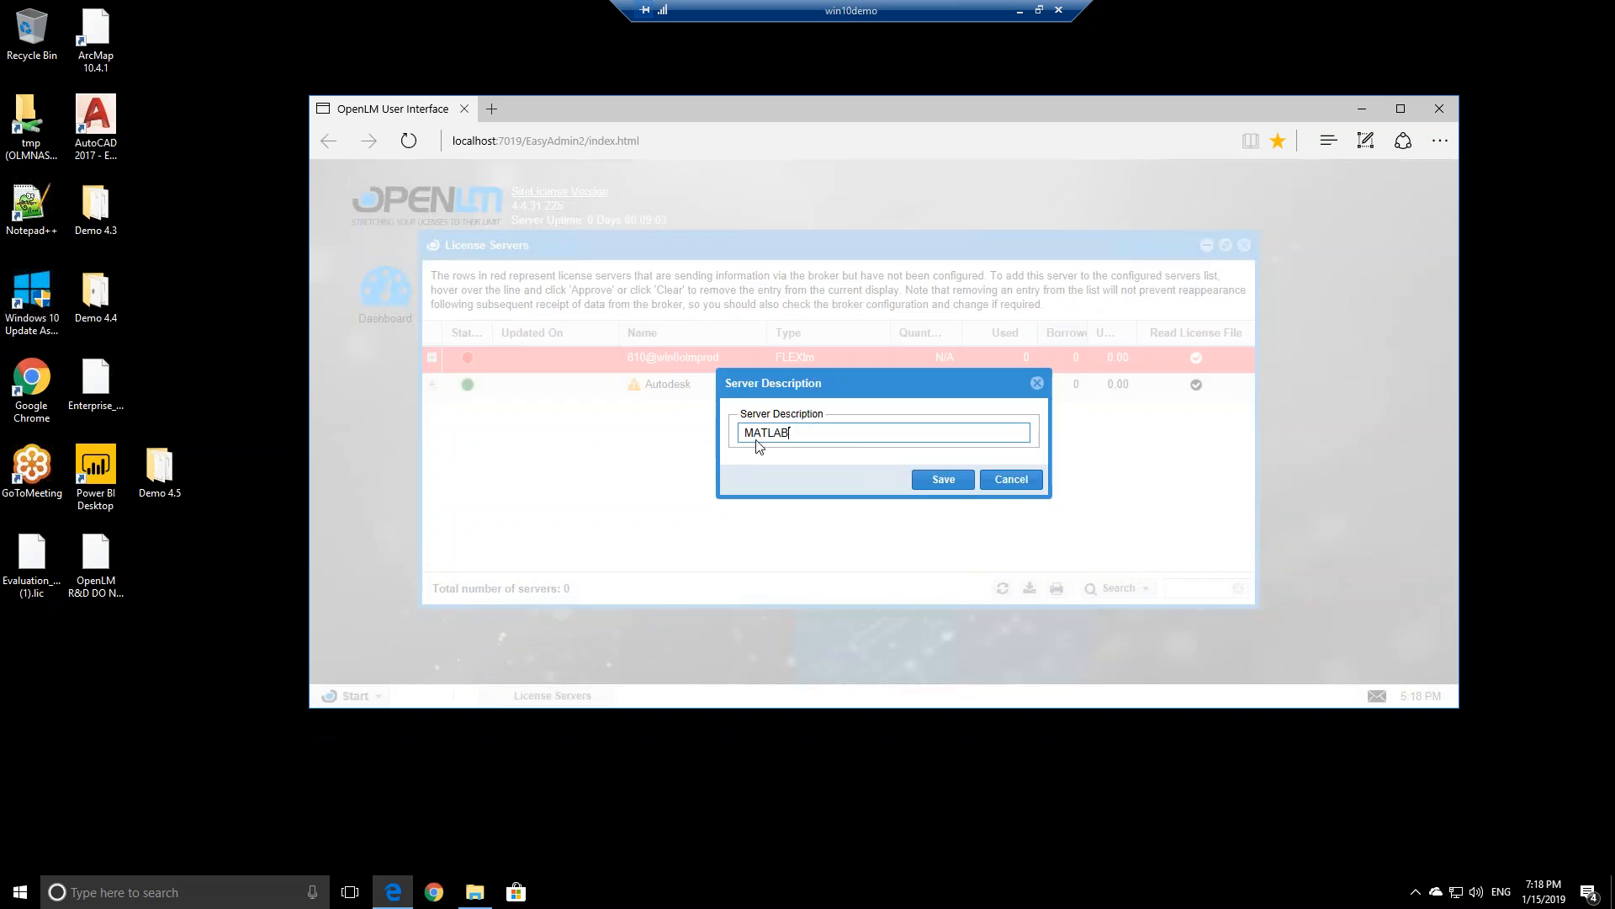
{"action": "left_click", "coordinate": [943, 479]}
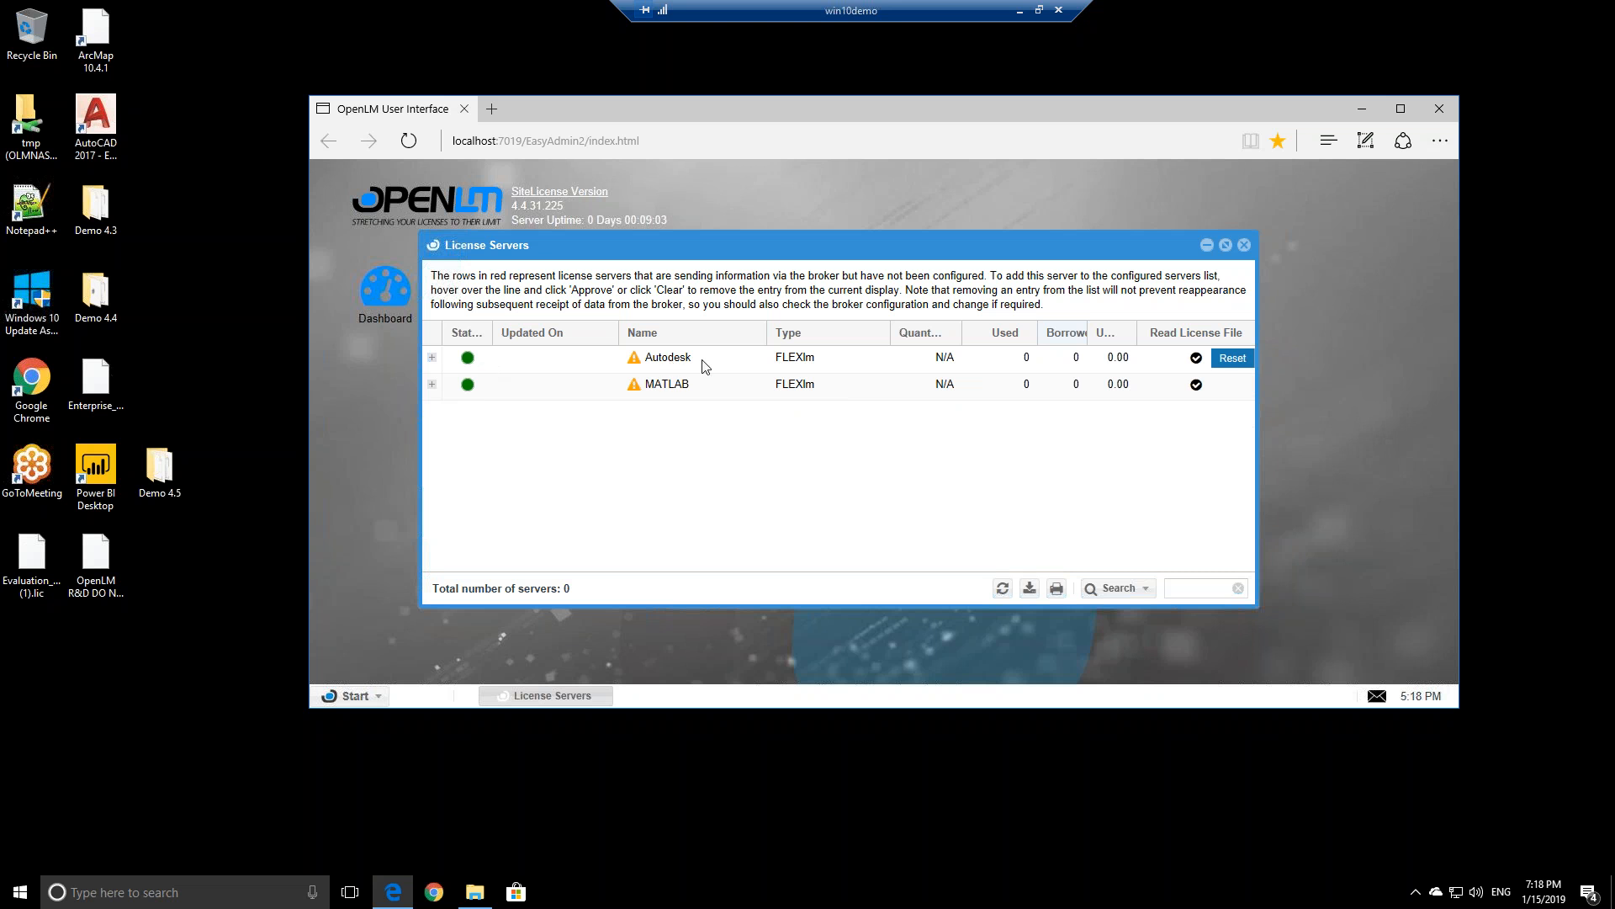
{"action": "mouse_move", "coordinate": [639, 367]}
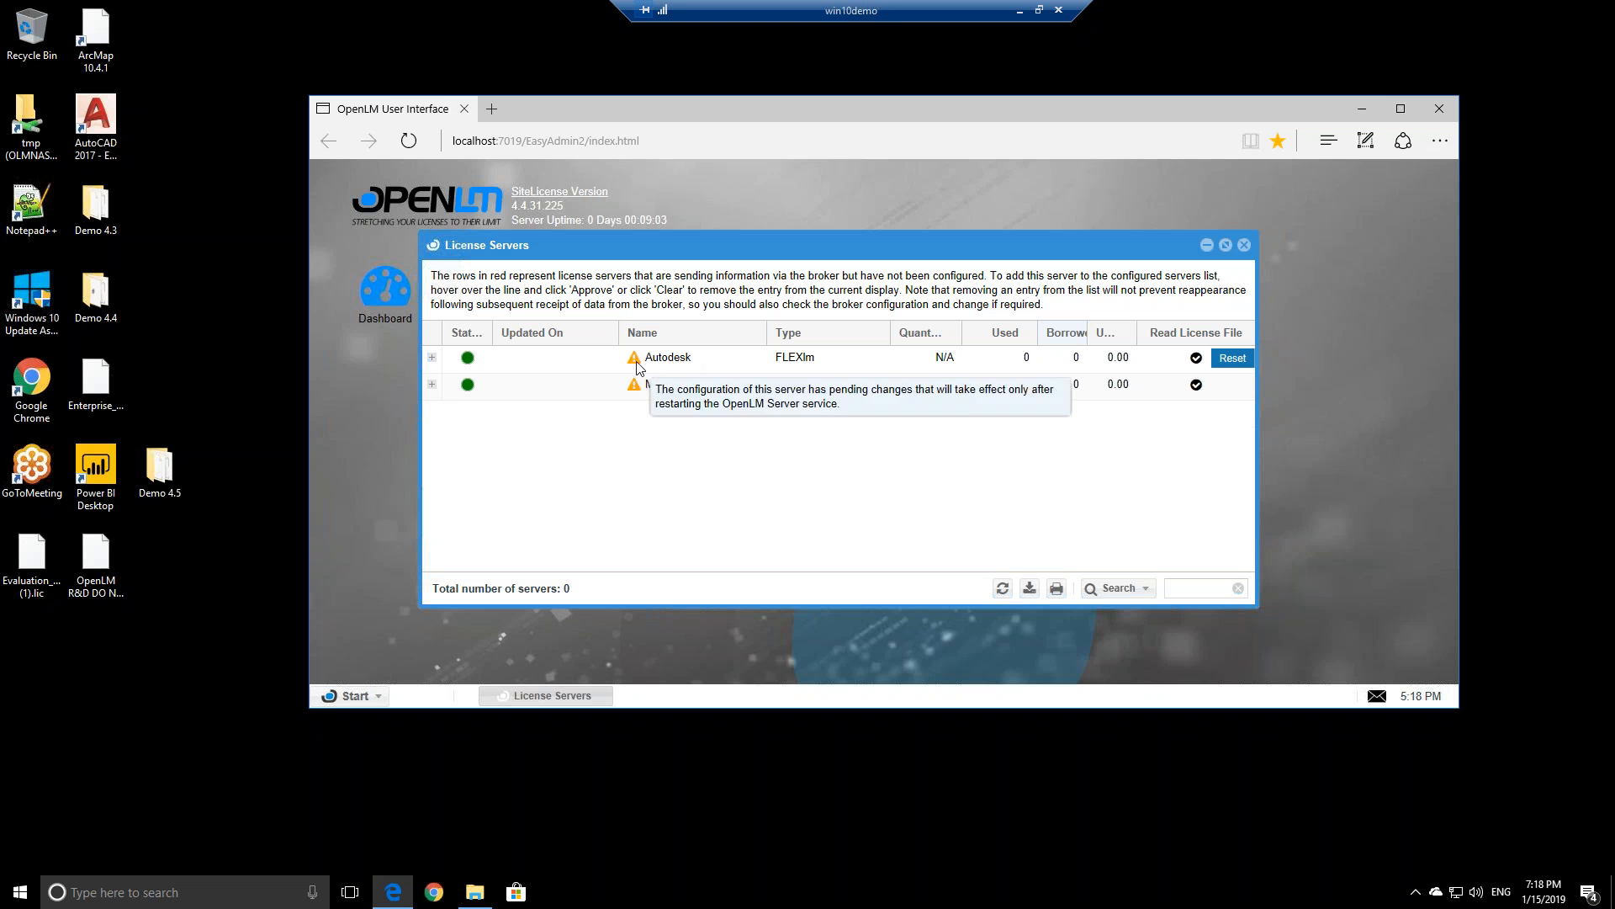
Restart the OpenLM Server service in the Services app, then close Services
{"action": "left_click", "coordinate": [212, 892]}
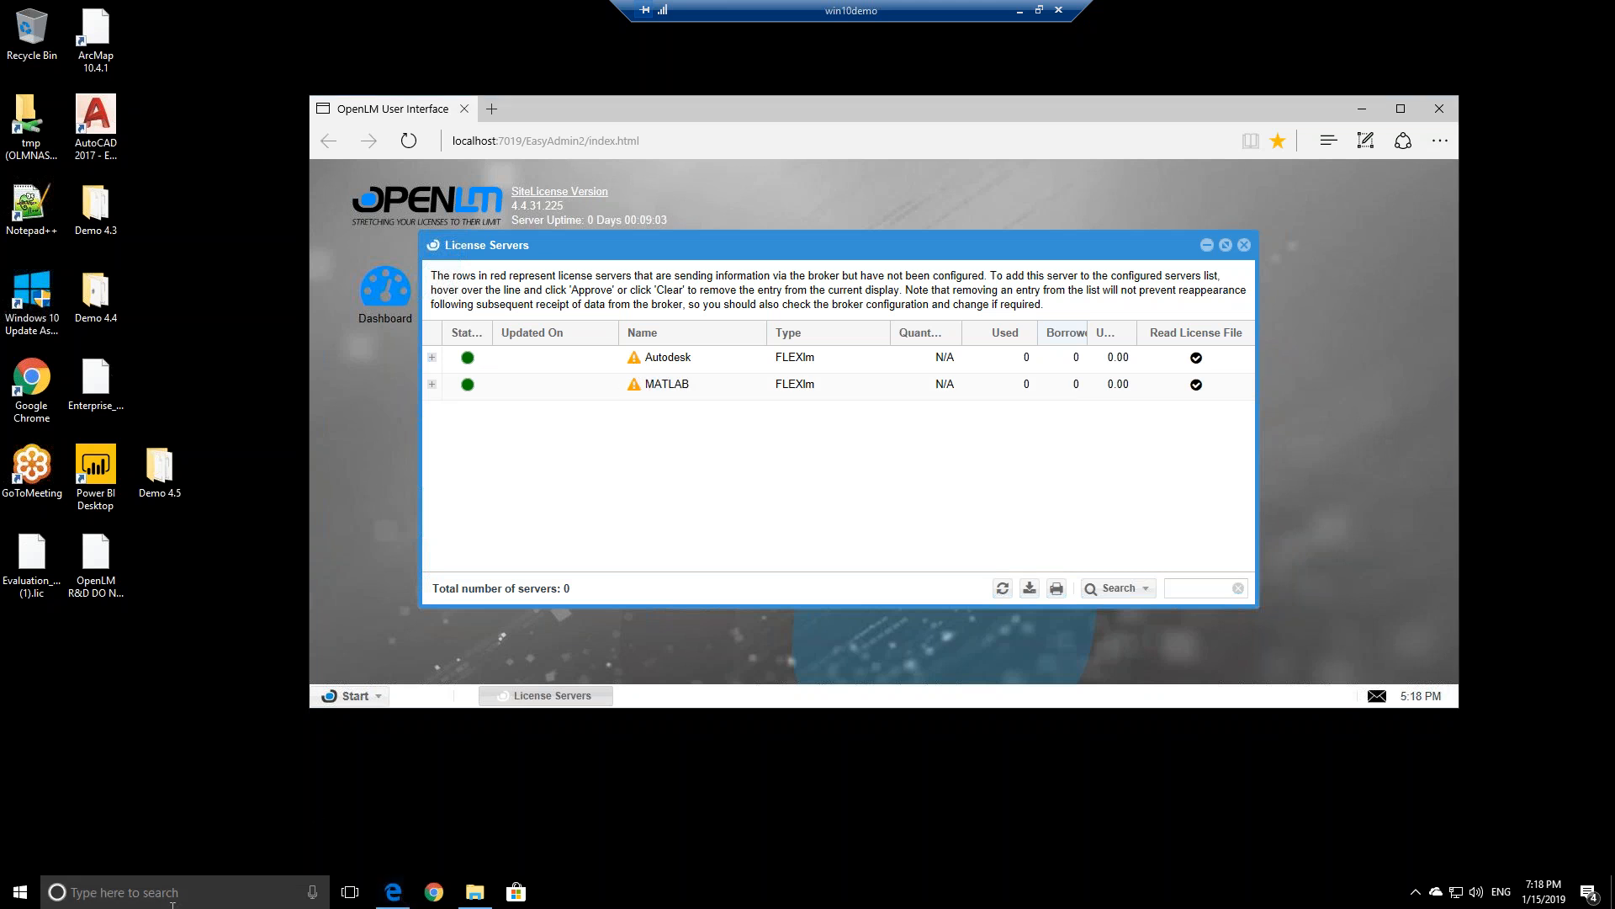
{"action": "type", "text": "services"}
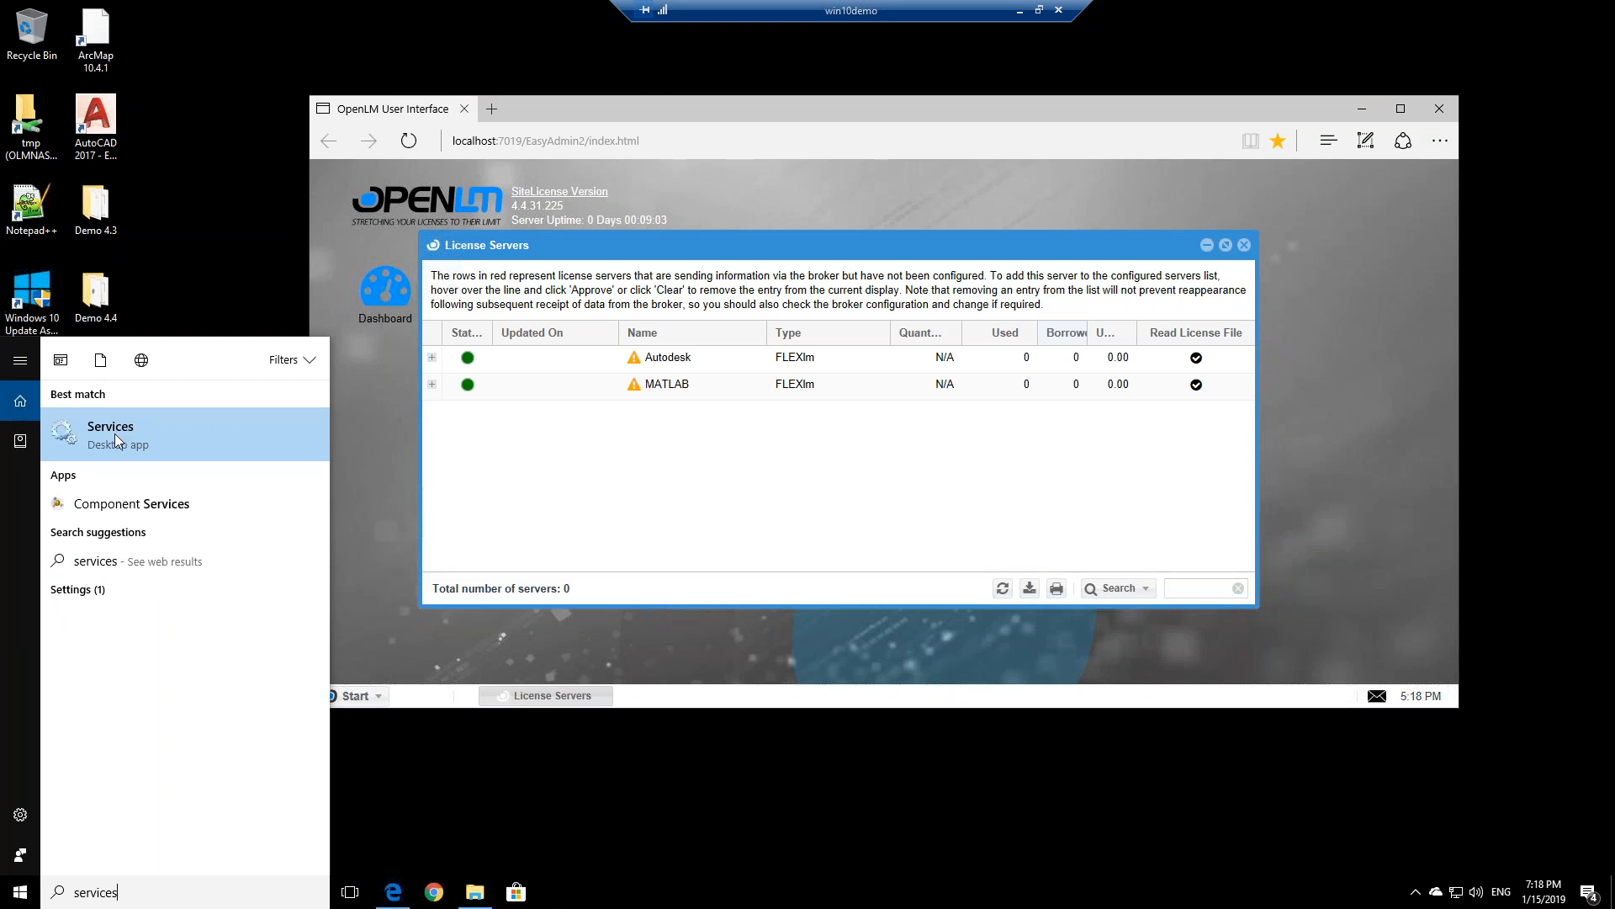
{"action": "left_click", "coordinate": [145, 429]}
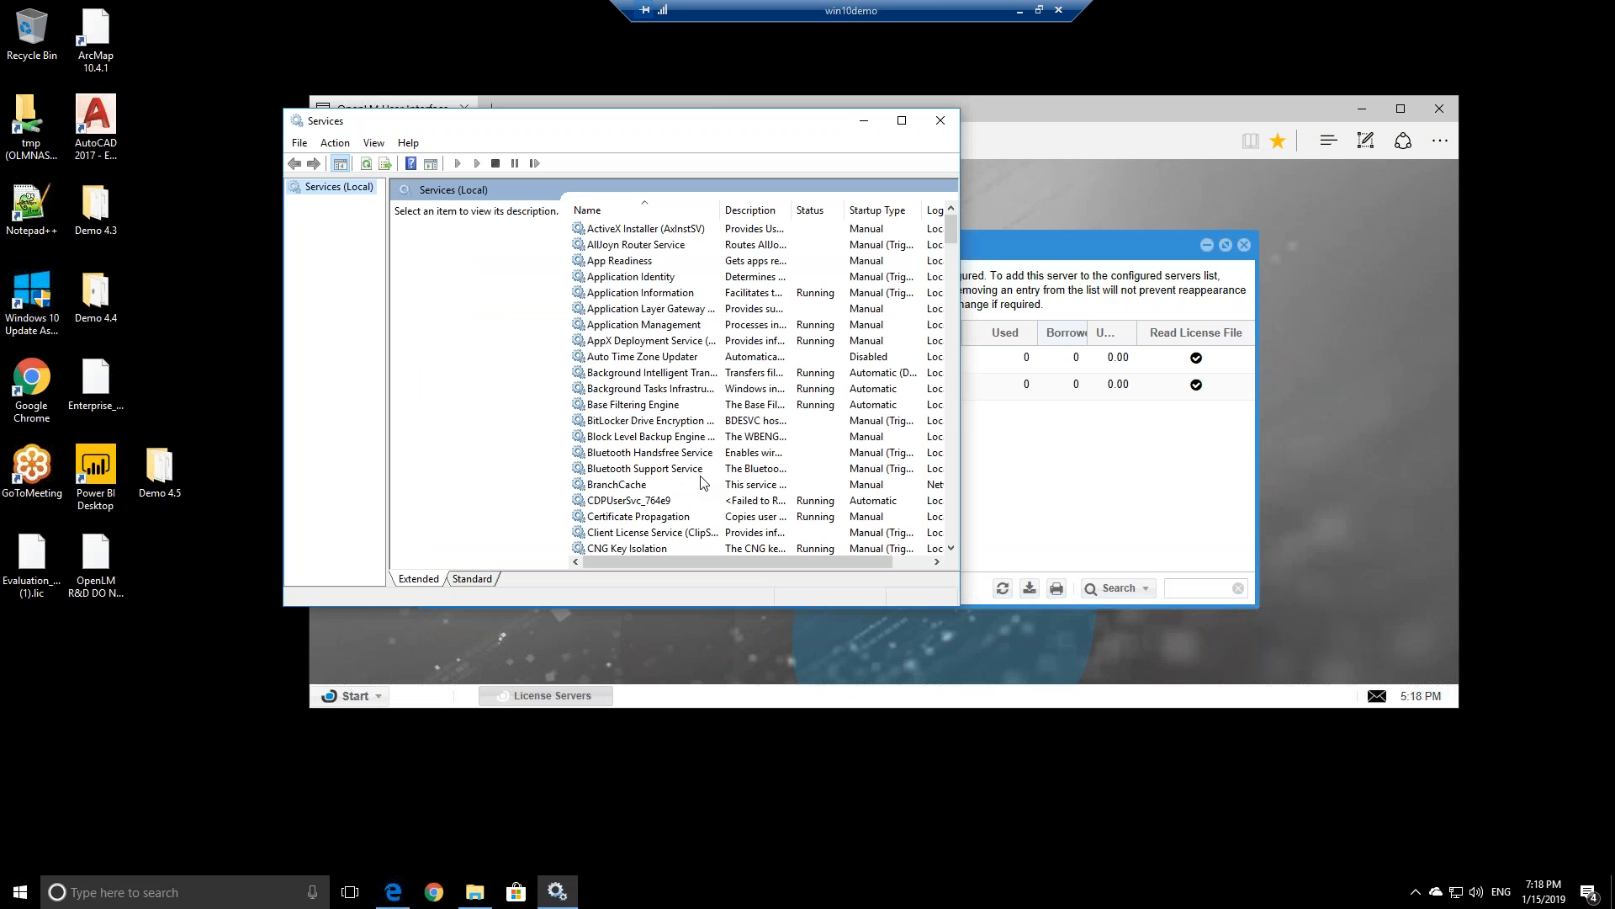
{"action": "left_click", "coordinate": [672, 421]}
{"action": "type", "text": "op"}
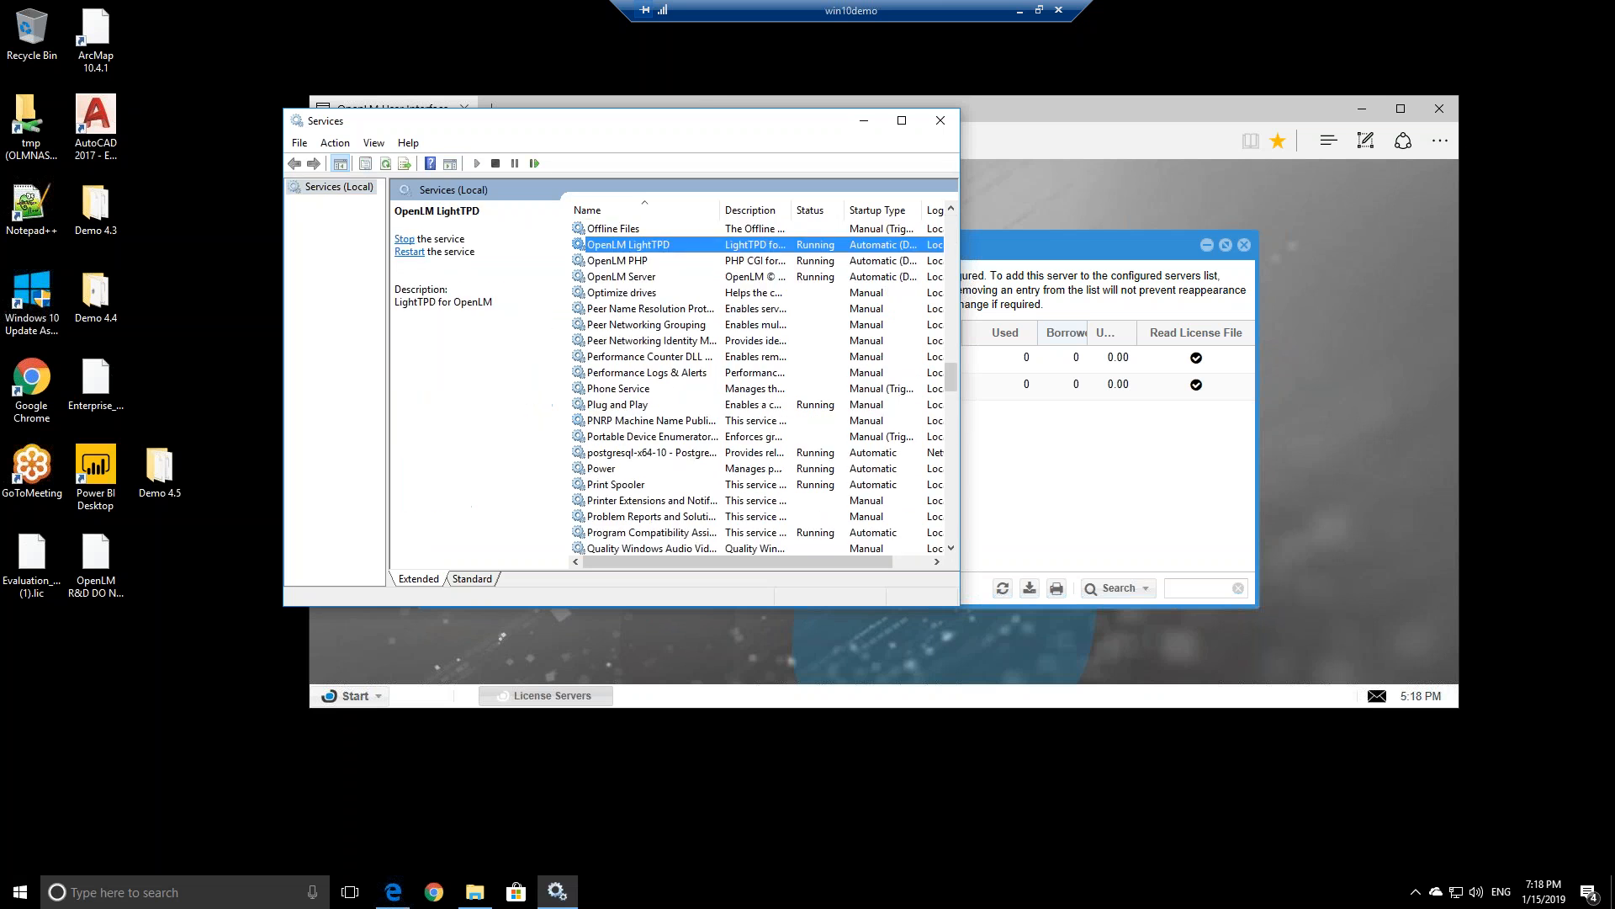
{"action": "left_click", "coordinate": [674, 279]}
{"action": "left_click", "coordinate": [537, 166]}
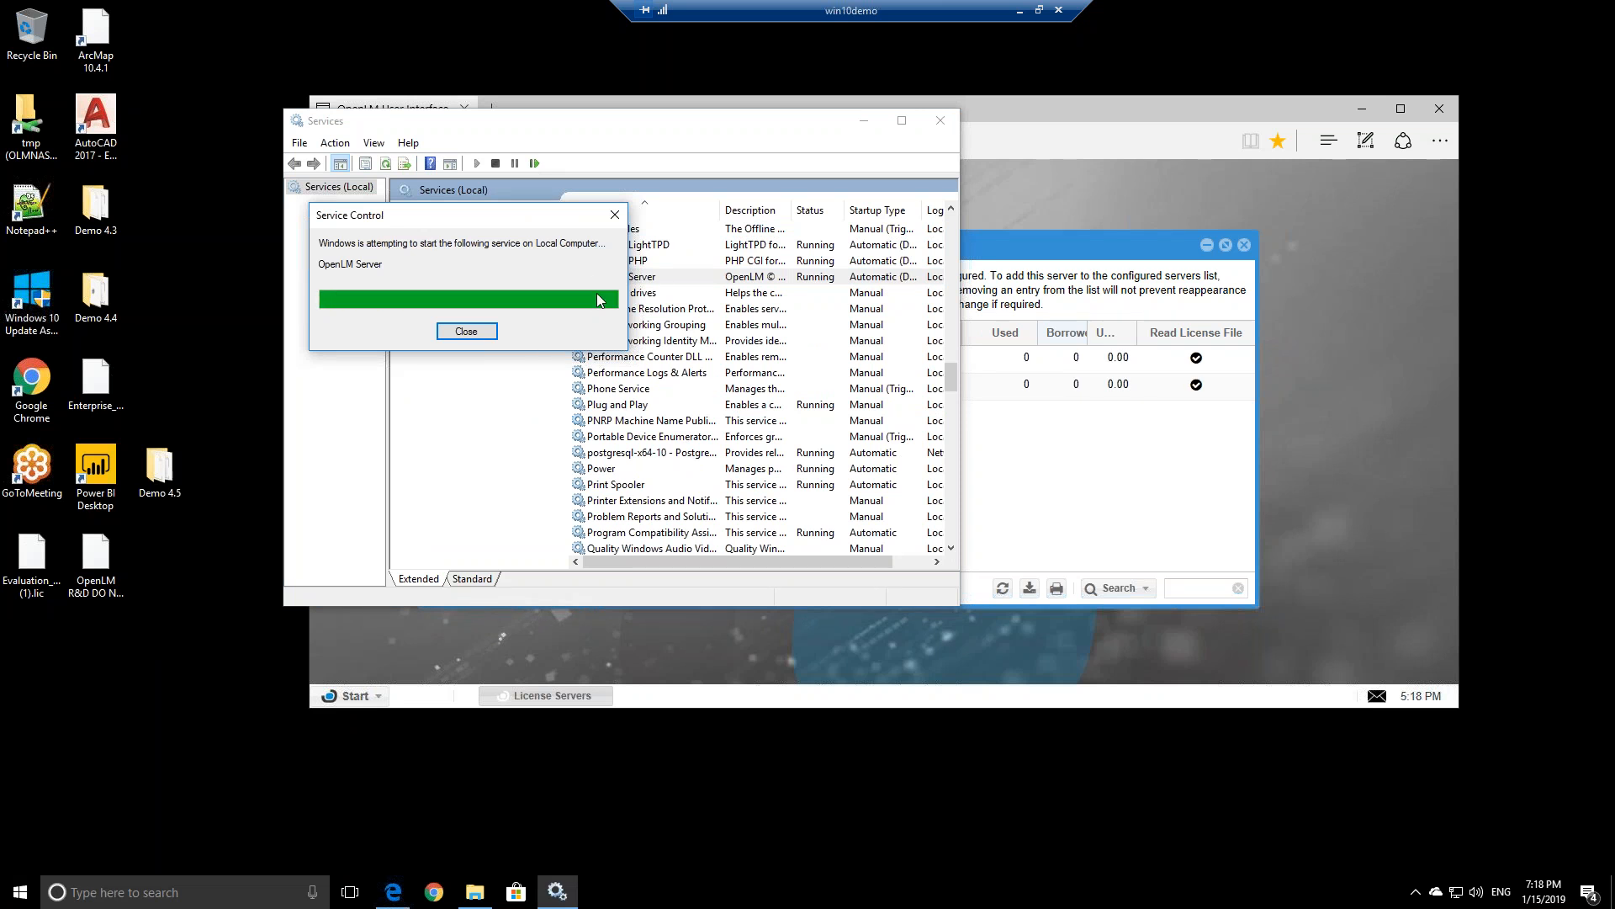
{"action": "left_click", "coordinate": [938, 129]}
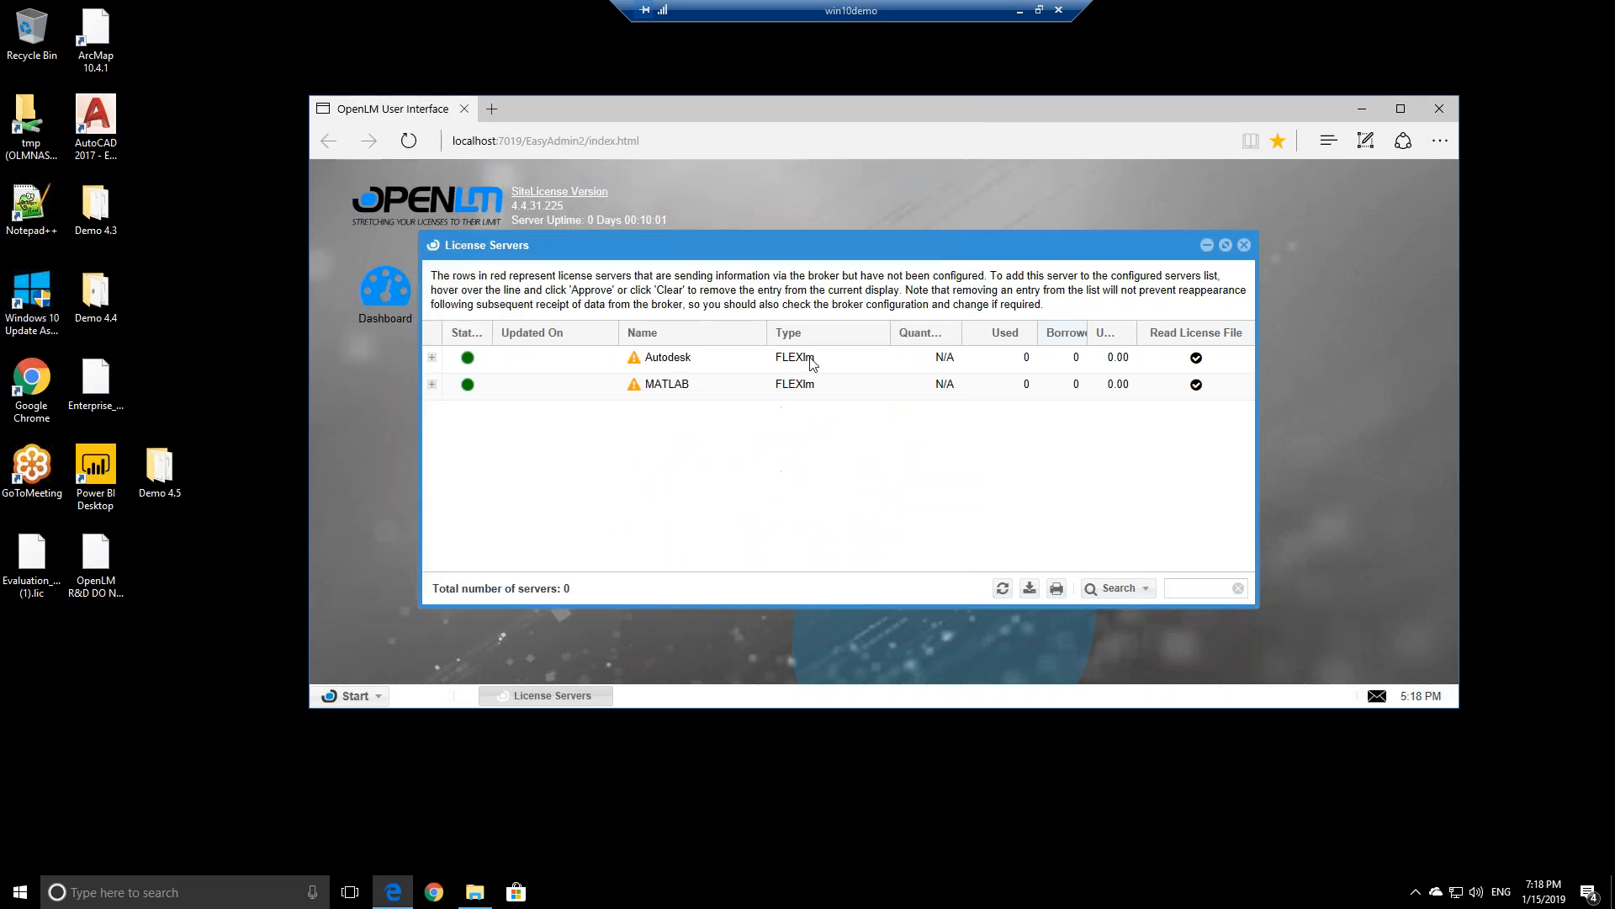
Reload the page, expand MATLAB and Autodesk host details, and refresh the server grid twice
{"action": "left_click", "coordinate": [409, 152]}
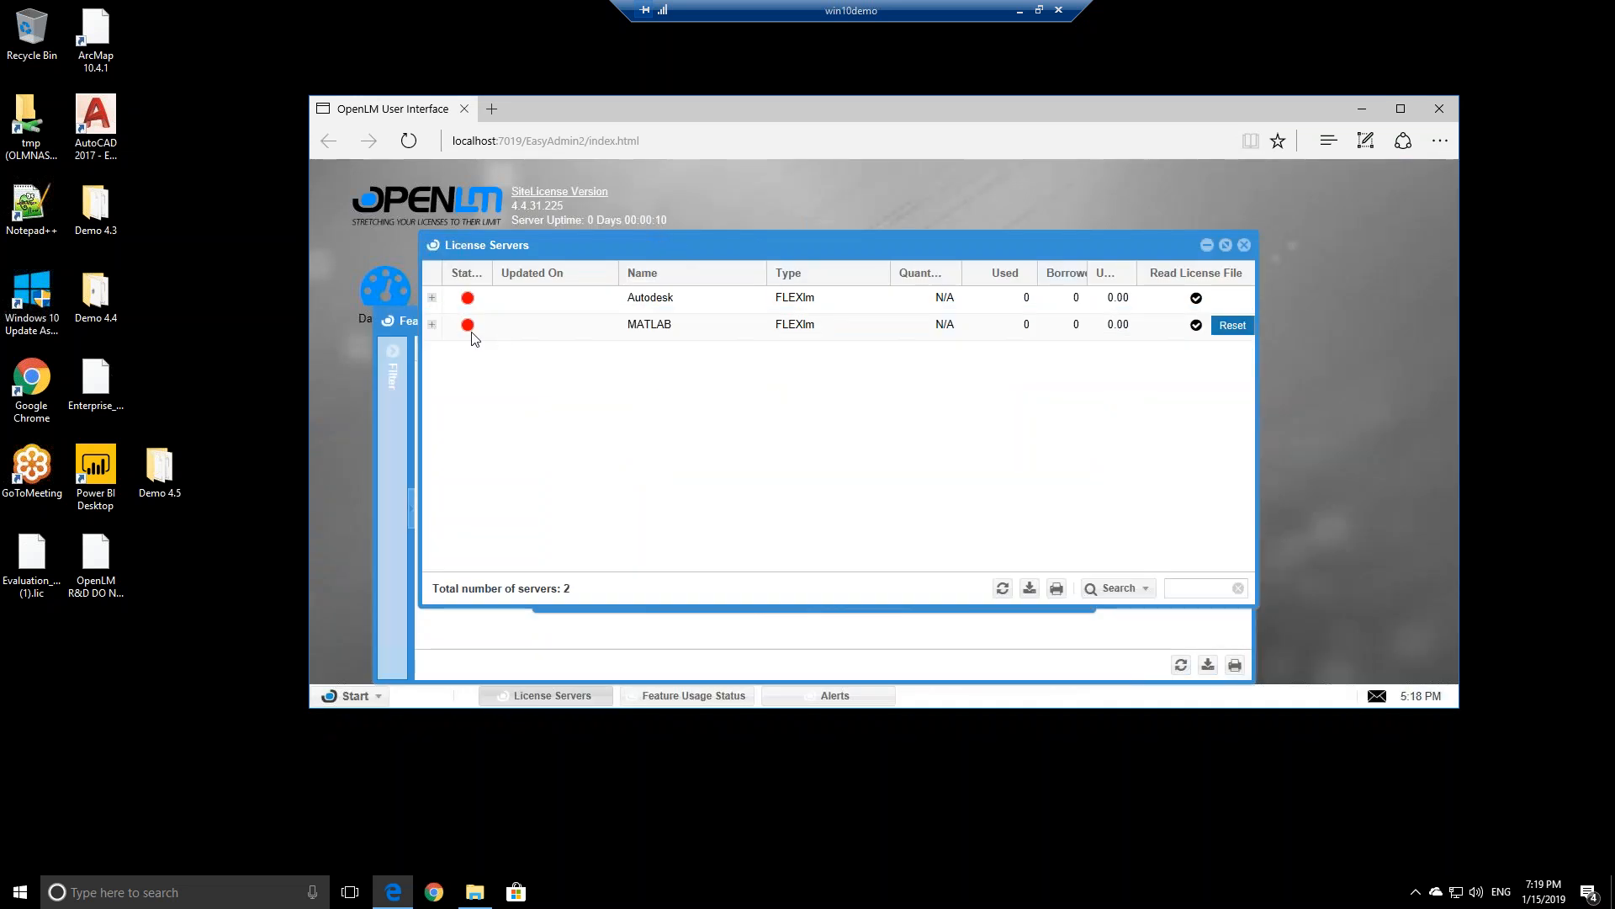
{"action": "left_click", "coordinate": [432, 324]}
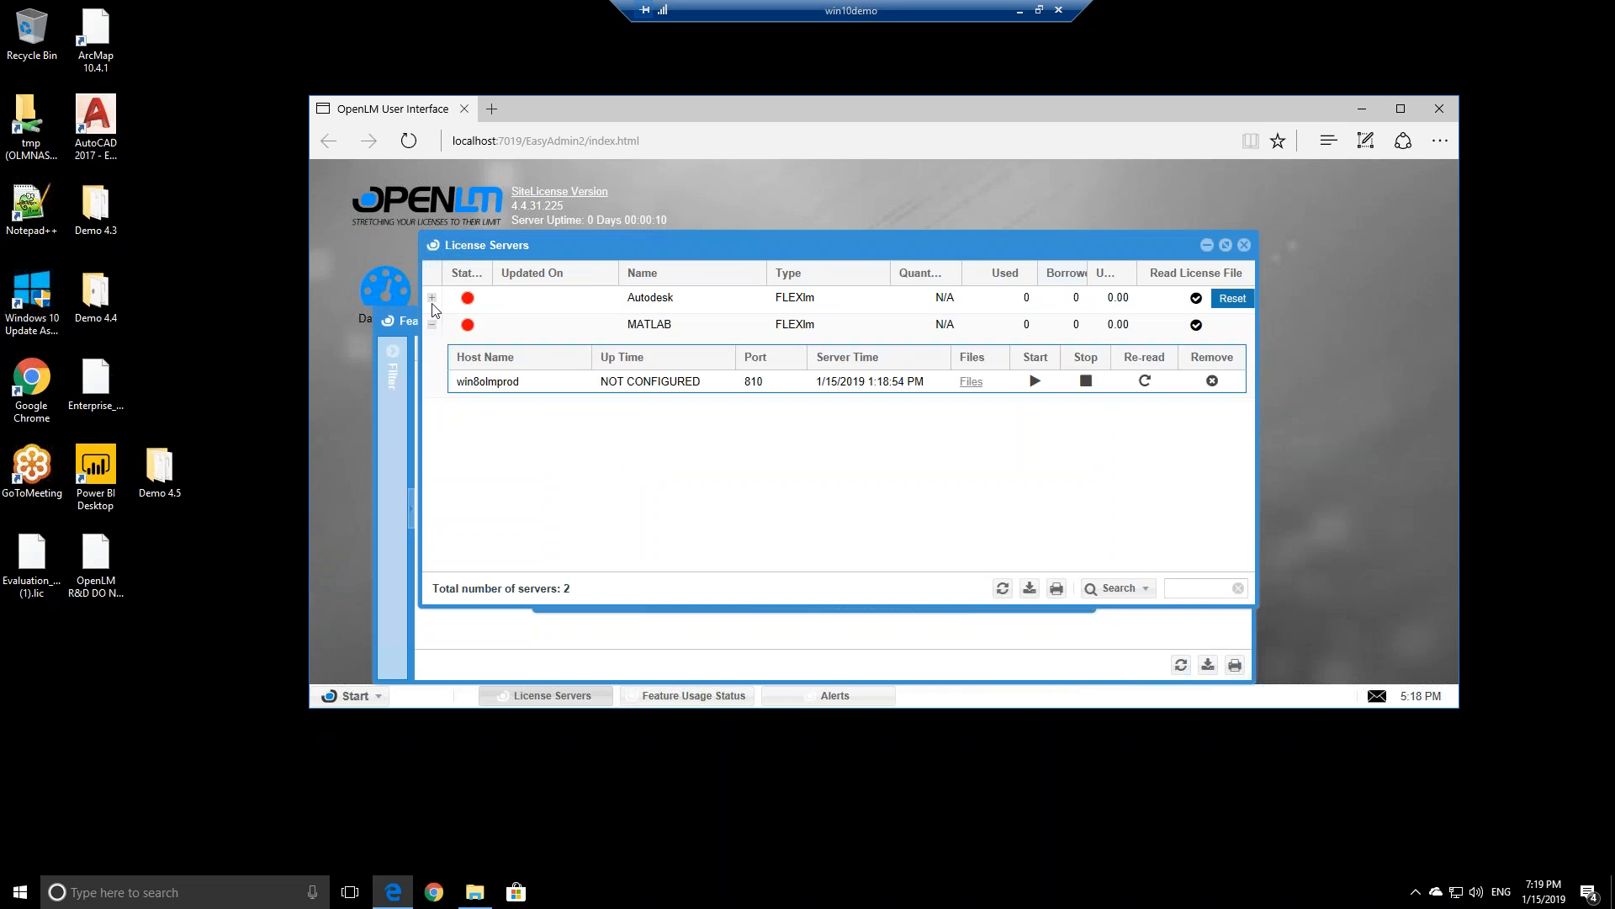
{"action": "left_click", "coordinate": [432, 297]}
{"action": "left_click", "coordinate": [1004, 589]}
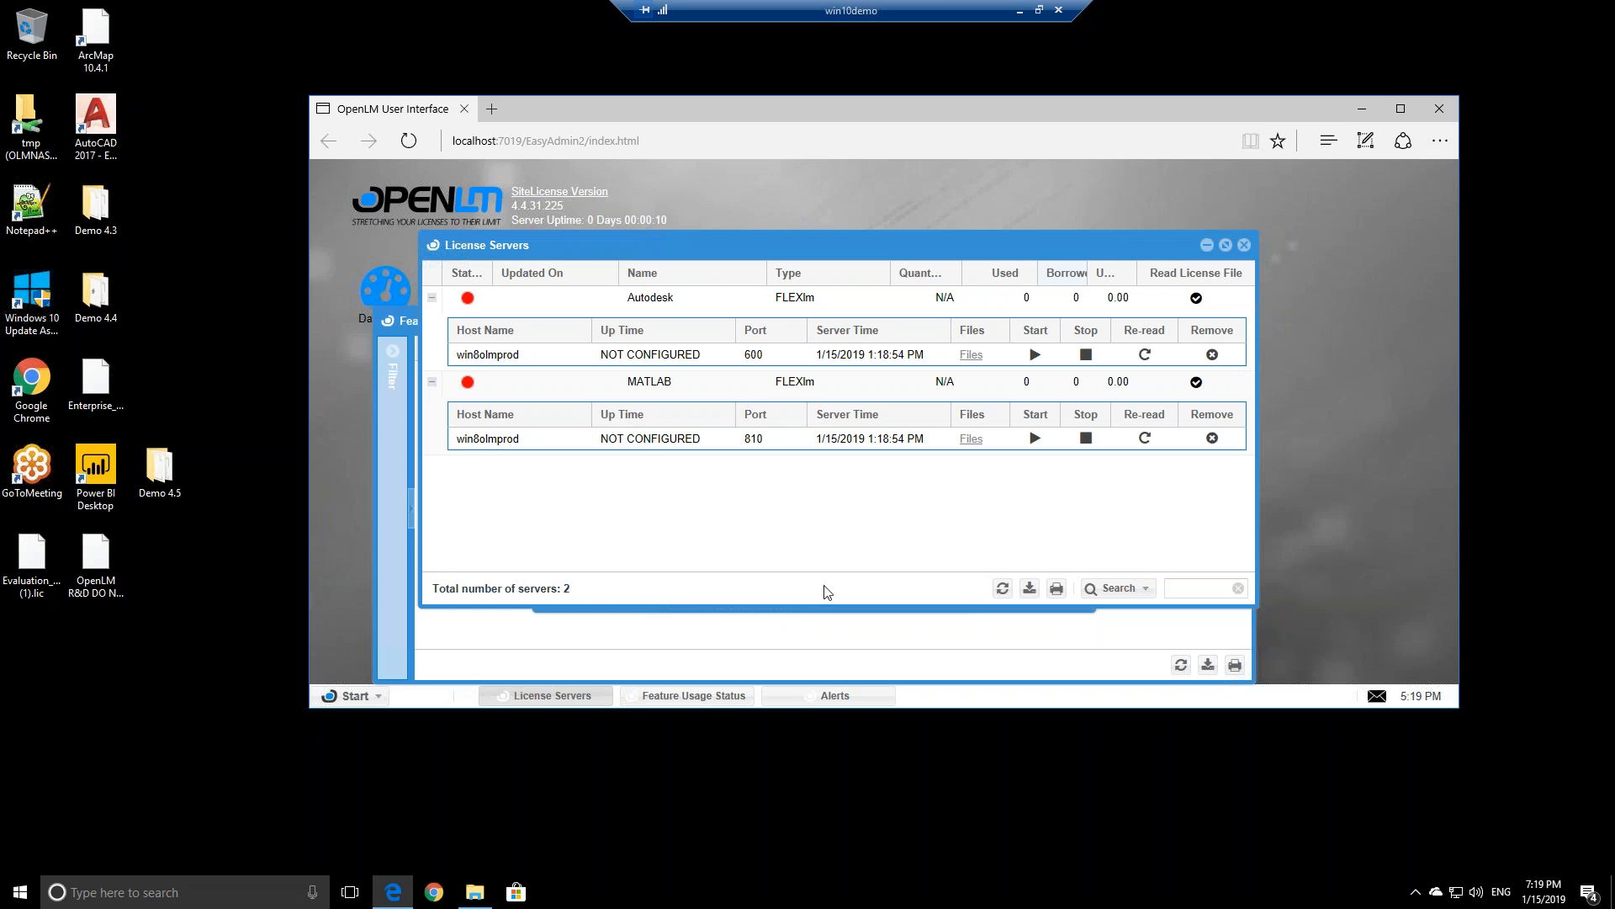
{"action": "left_click", "coordinate": [1002, 587]}
{"action": "left_click", "coordinate": [1039, 10]}
{"action": "left_click_drag", "start_coordinate": [690, 93], "coordinate": [322, 141]}
{"action": "left_click", "coordinate": [392, 895]}
{"action": "left_click", "coordinate": [329, 816]}
{"action": "left_click", "coordinate": [392, 891]}
{"action": "left_click", "coordinate": [340, 842]}
{"action": "double_click", "coordinate": [1138, 84]}
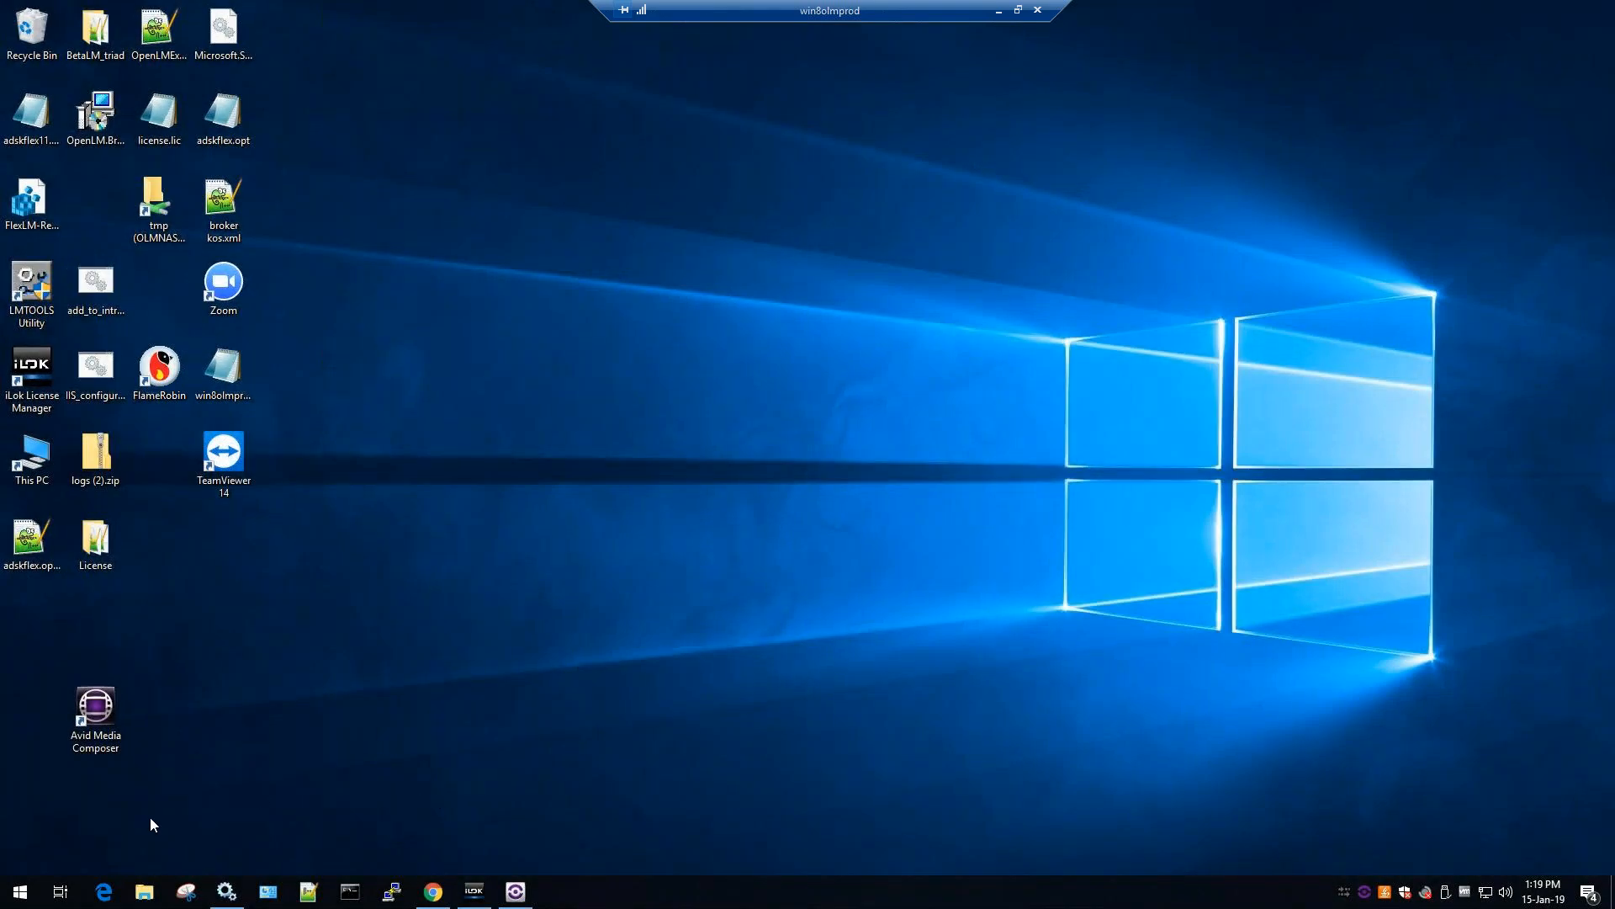
{"action": "double_click", "coordinate": [825, 9]}
{"action": "left_click_drag", "start_coordinate": [1105, 62], "coordinate": [1138, 117]}
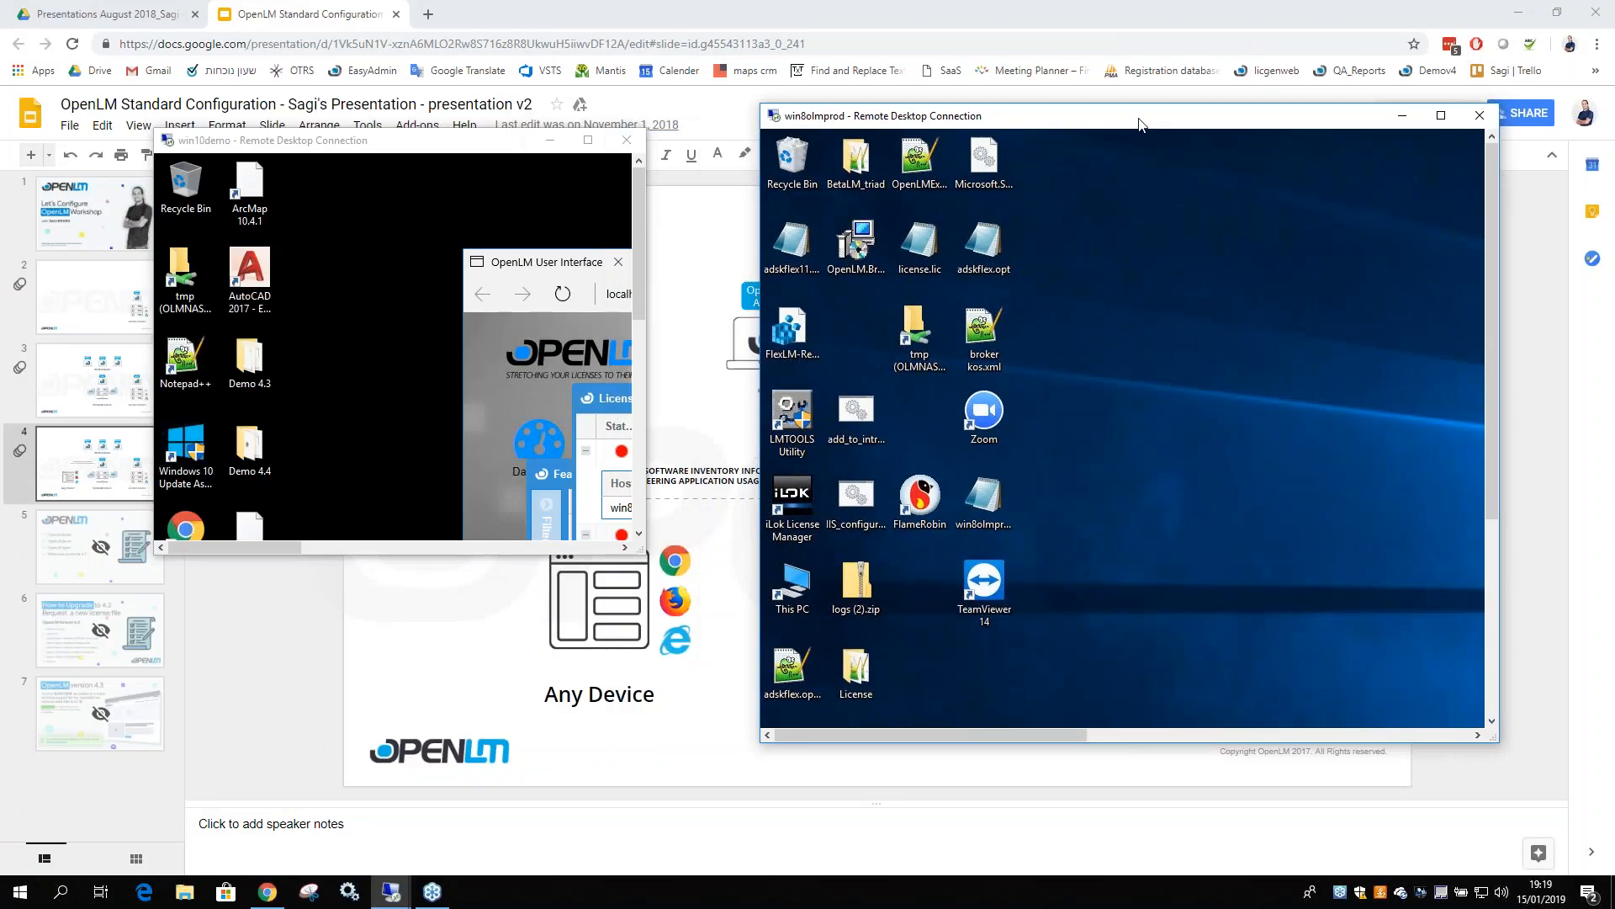
{"action": "double_click", "coordinate": [440, 140]}
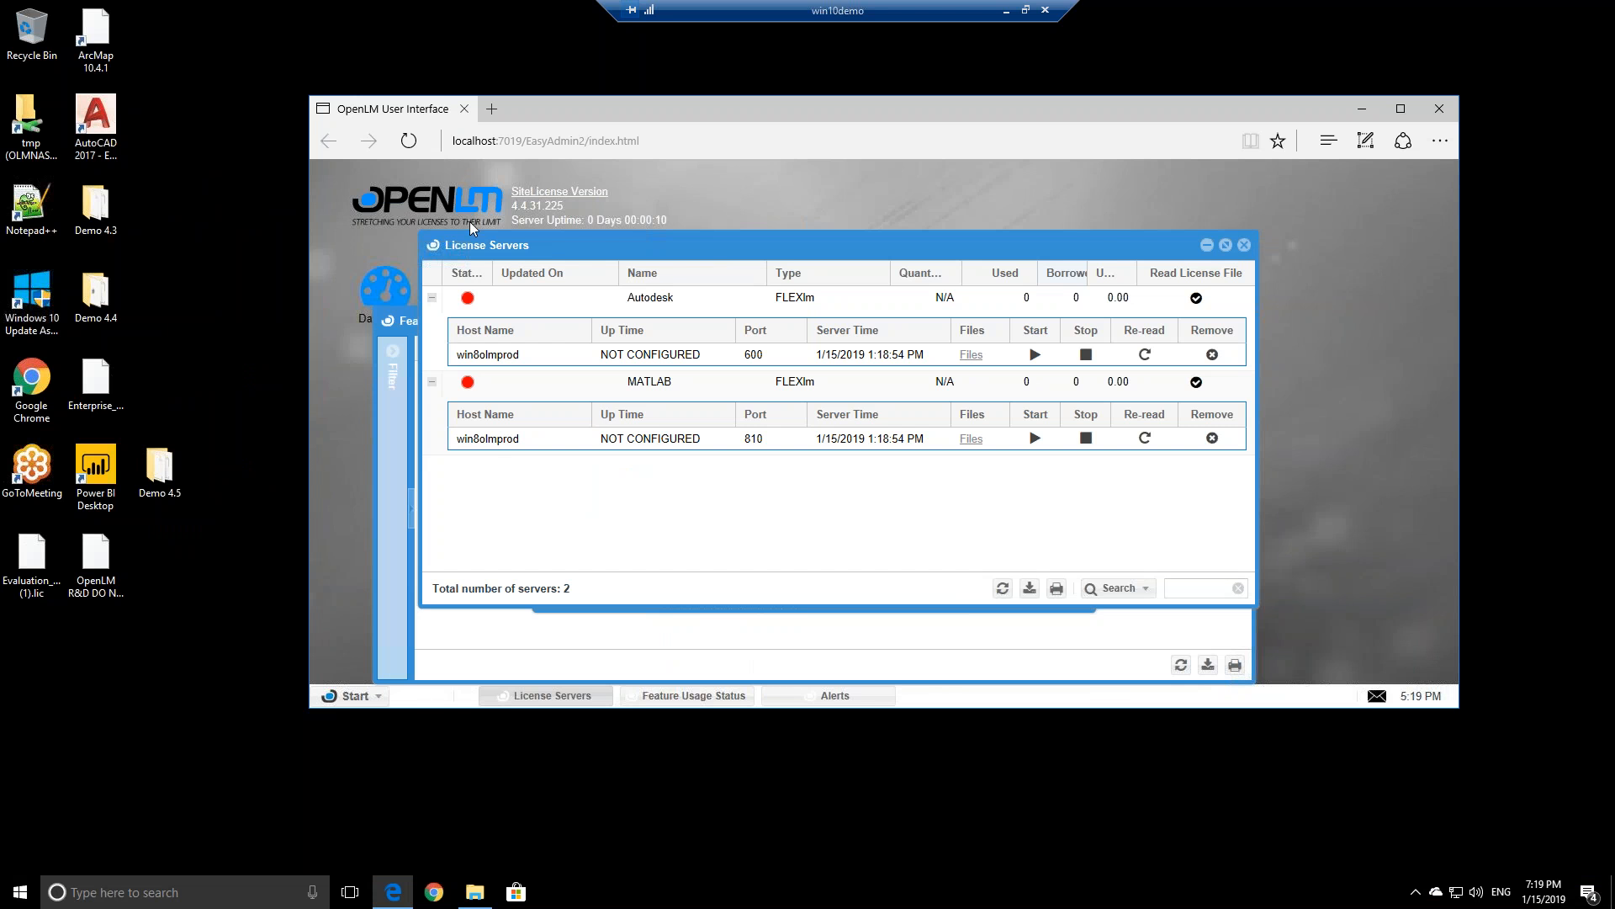
Refresh the License Servers grid, then launch Configure OpenLM Server by searching 'server'
{"action": "left_click", "coordinate": [1002, 589]}
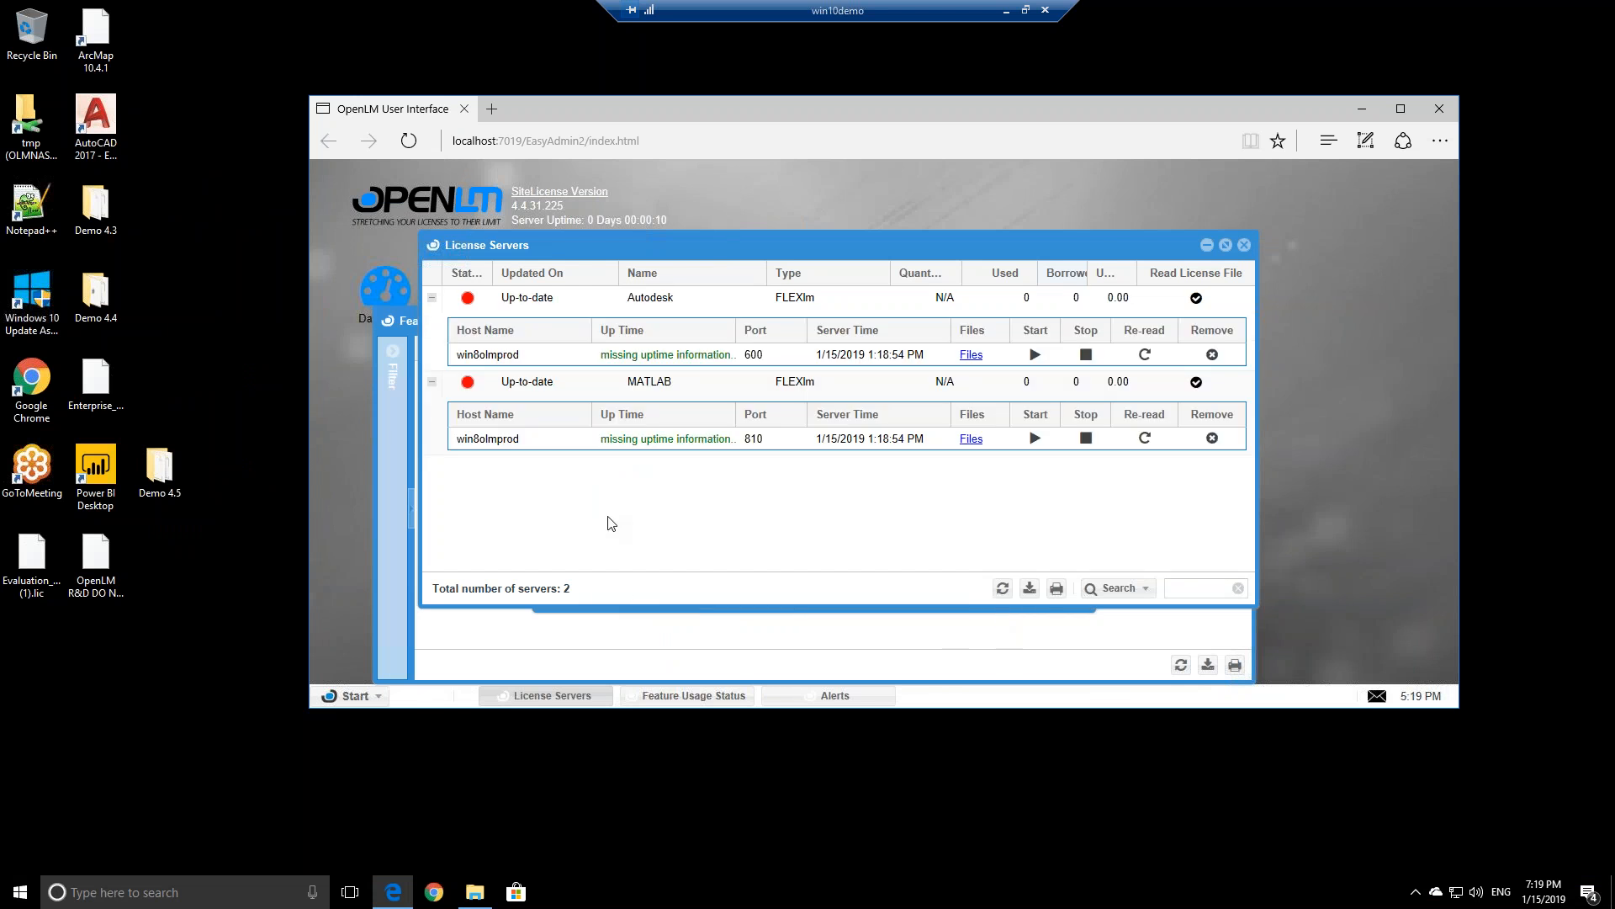
{"action": "left_click", "coordinate": [205, 890]}
{"action": "type", "text": "se"}
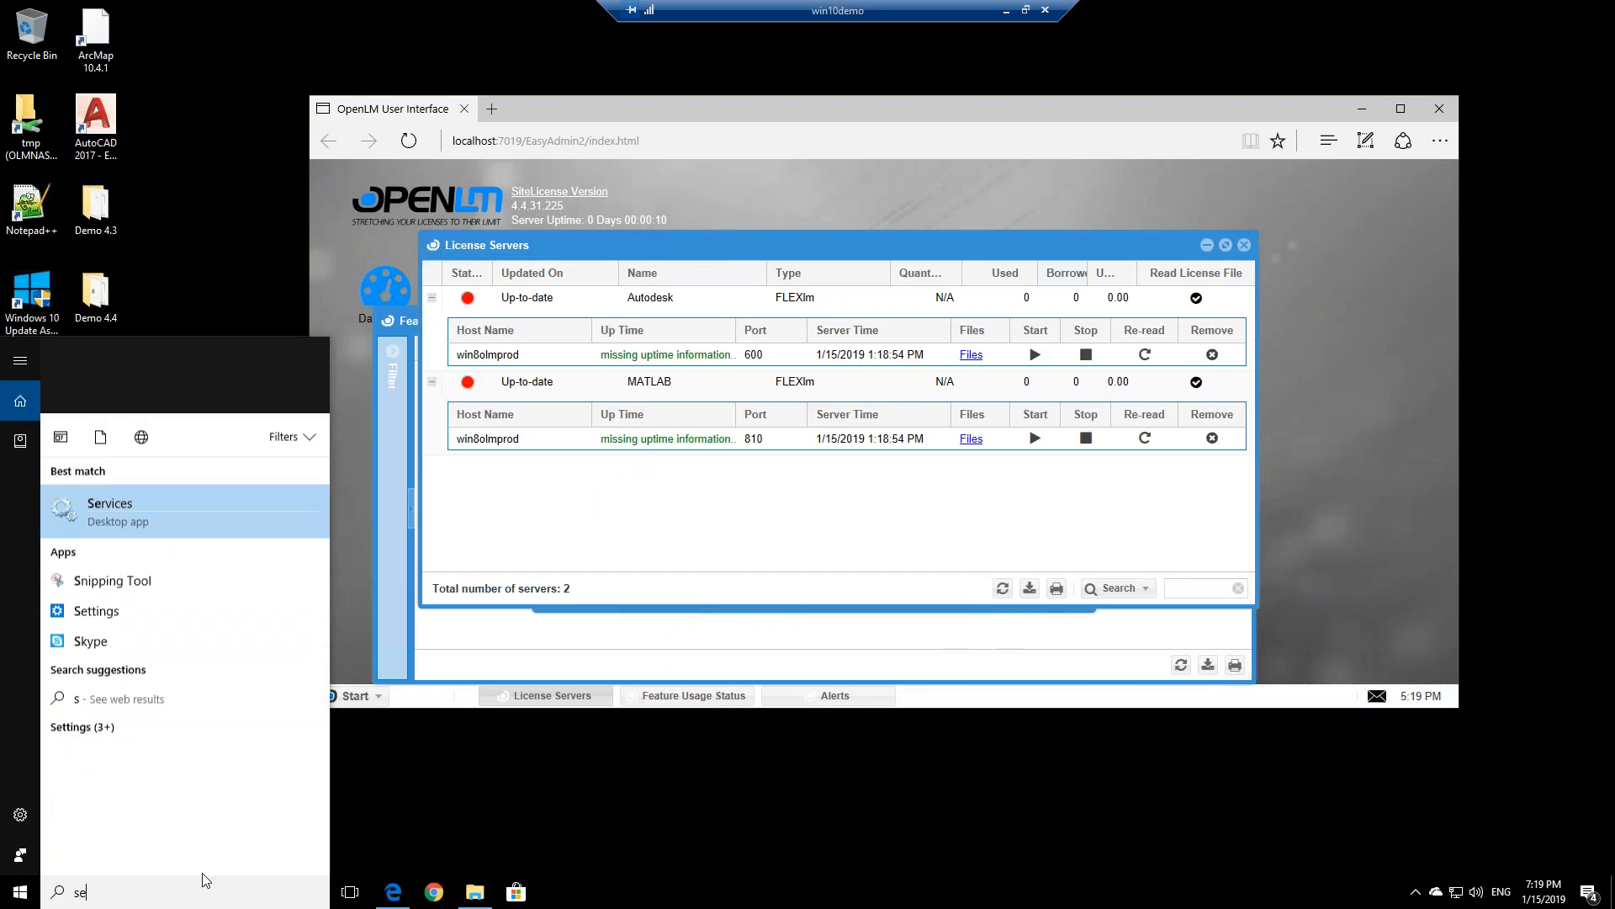
{"action": "type", "text": "rvi"}
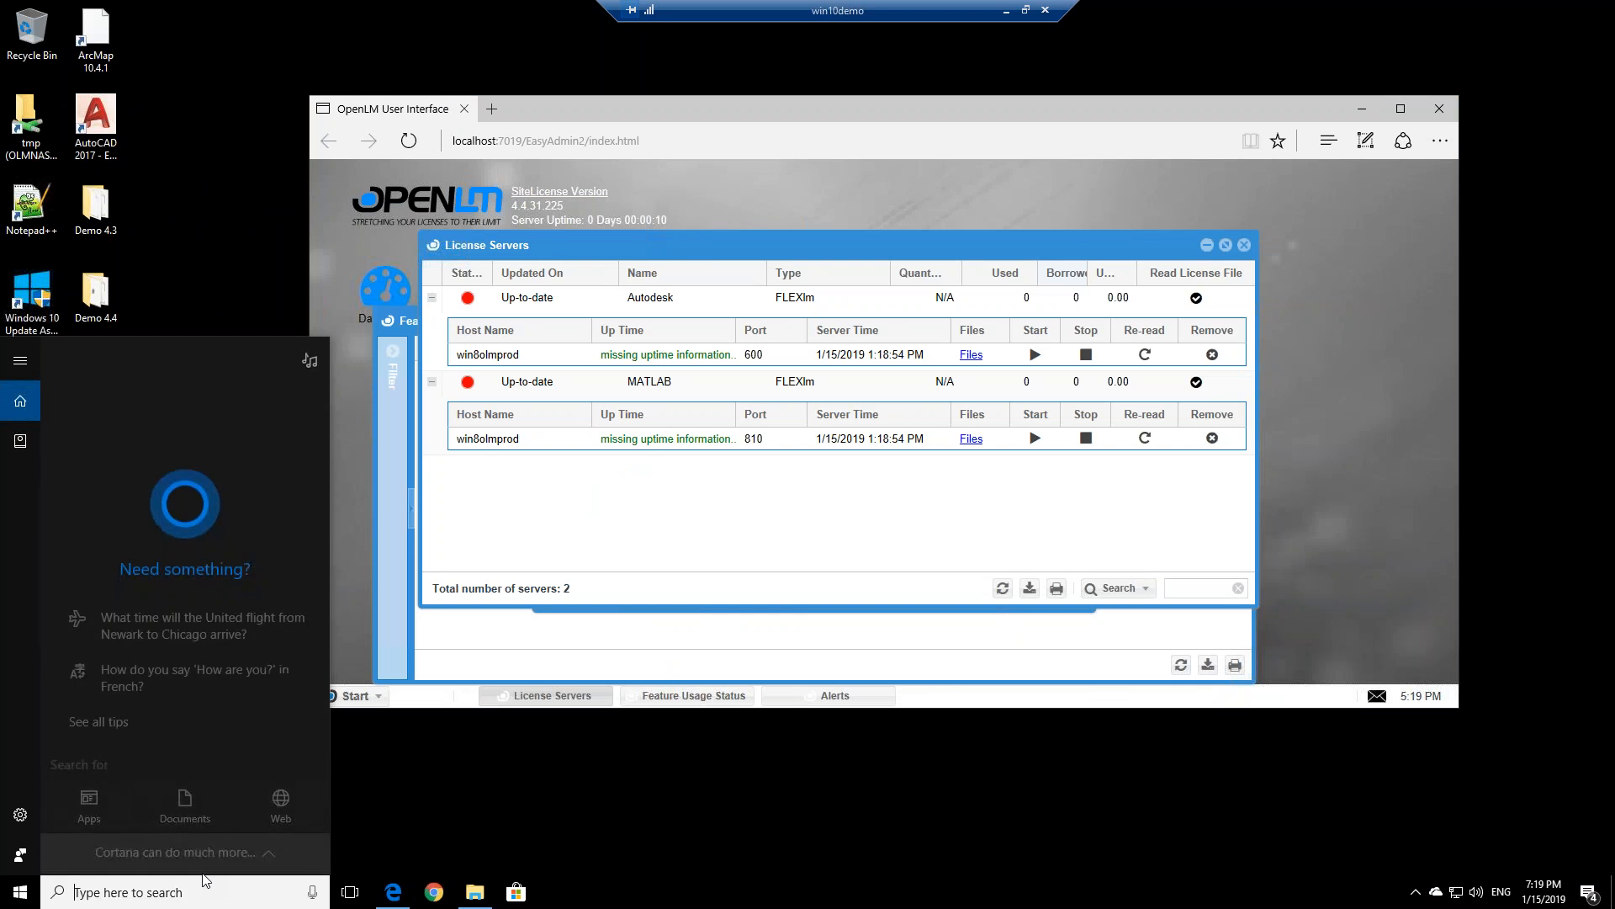
{"action": "type", "text": "se"}
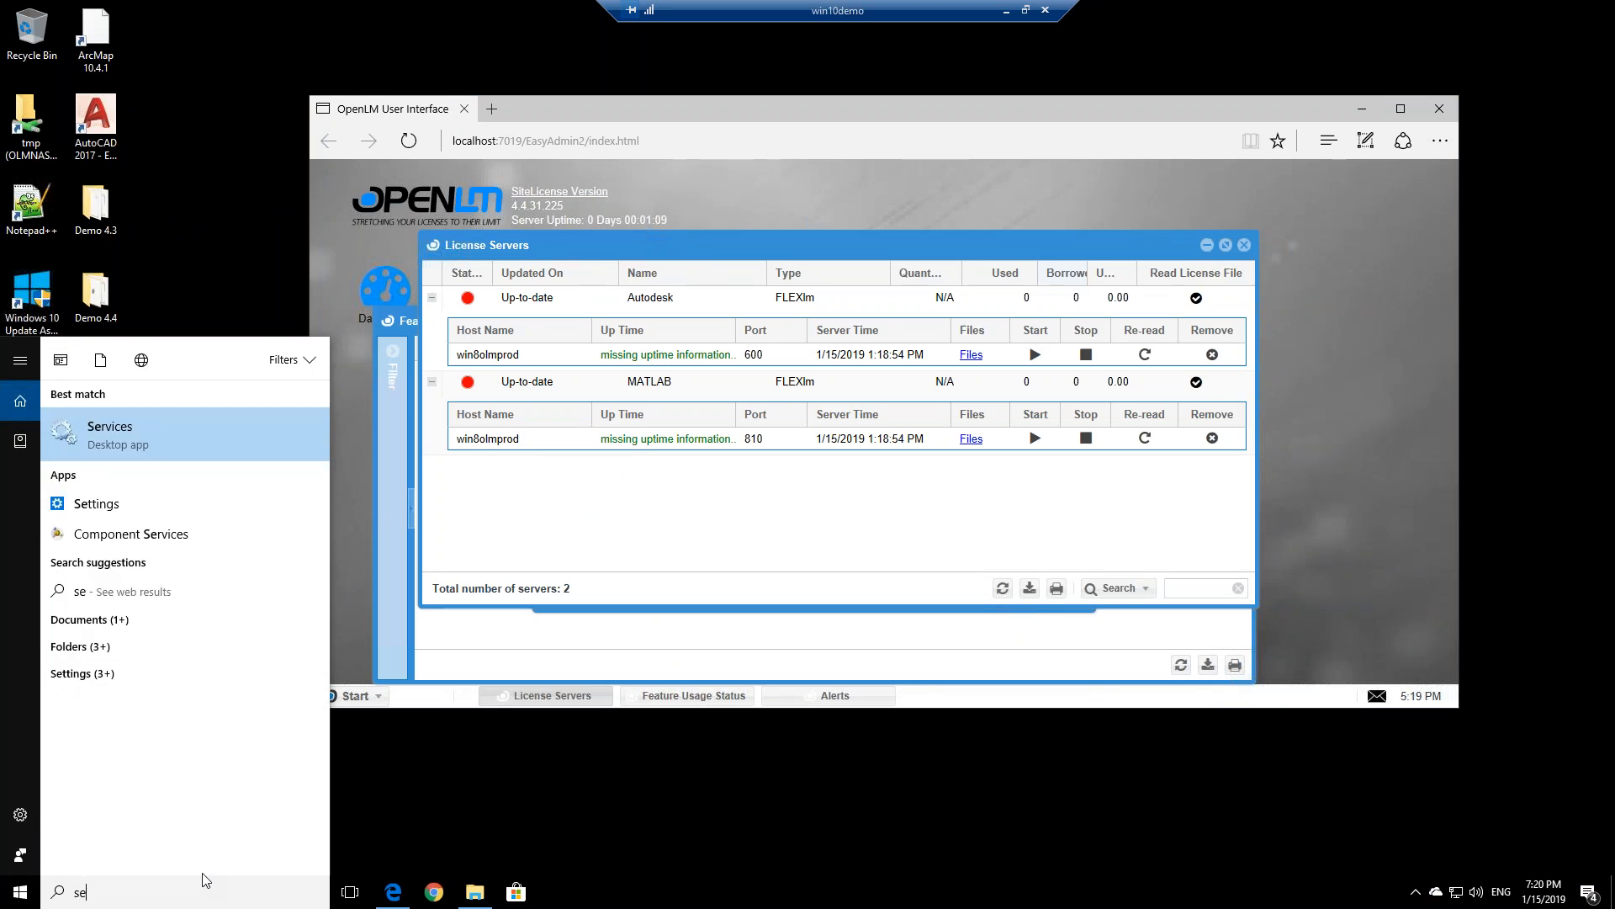
{"action": "key", "text": "BackSpace"}
{"action": "key", "text": "BackSpace"}
{"action": "type", "text": "server"}
{"action": "left_click", "coordinate": [214, 432]}
Approve the permission prompt and view the MATLAB license server's settings
{"action": "left_click", "coordinate": [653, 560]}
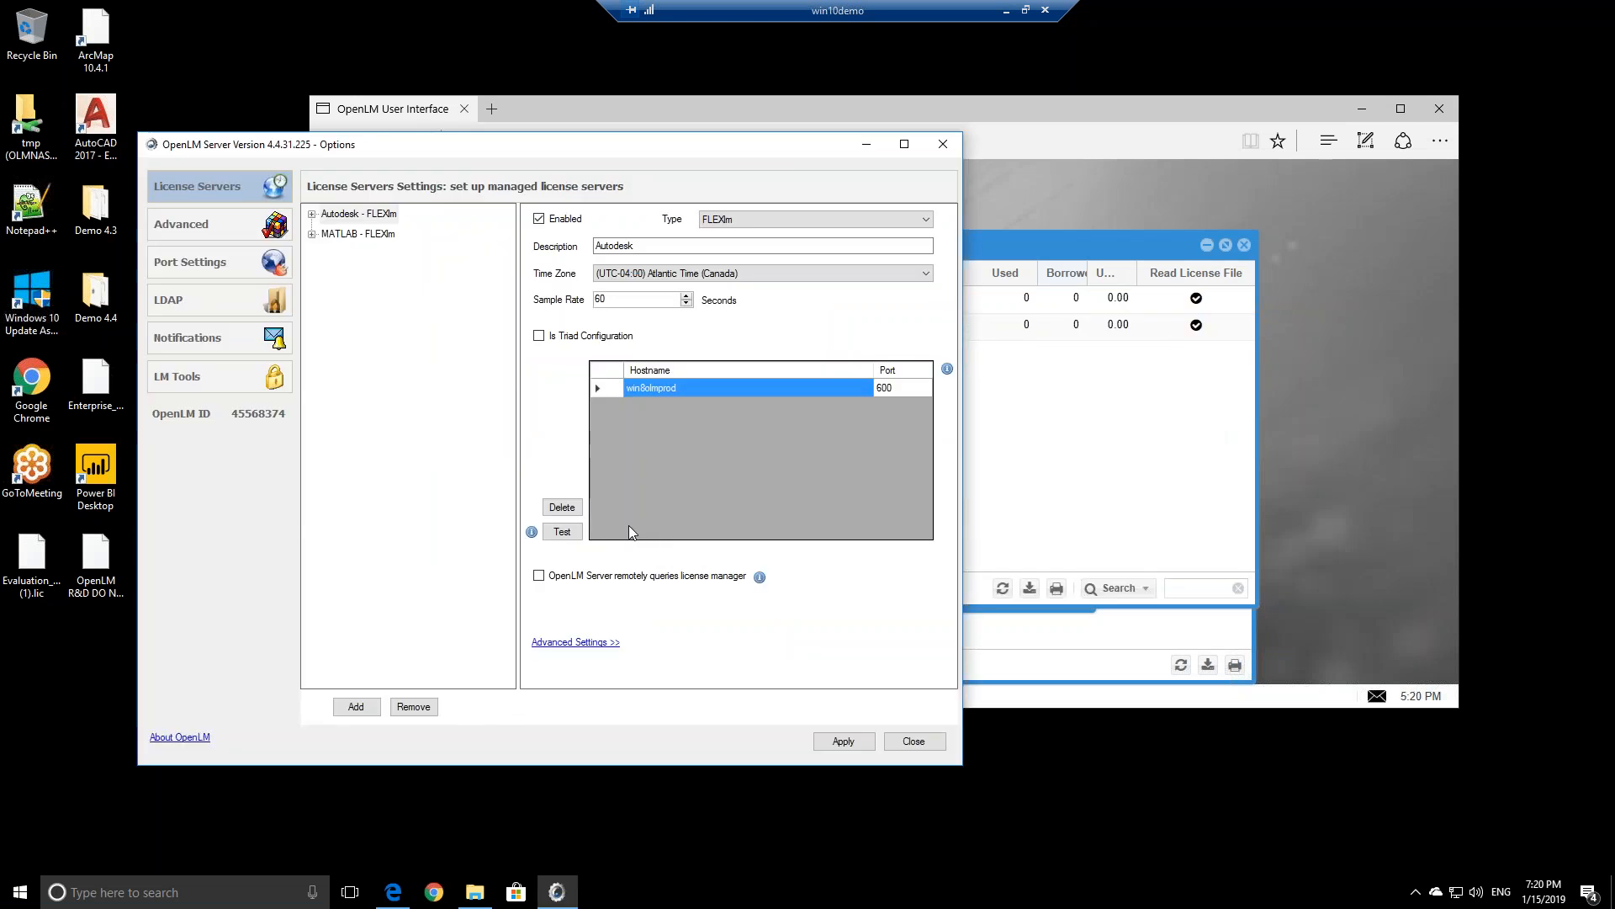
{"action": "left_click", "coordinate": [340, 231]}
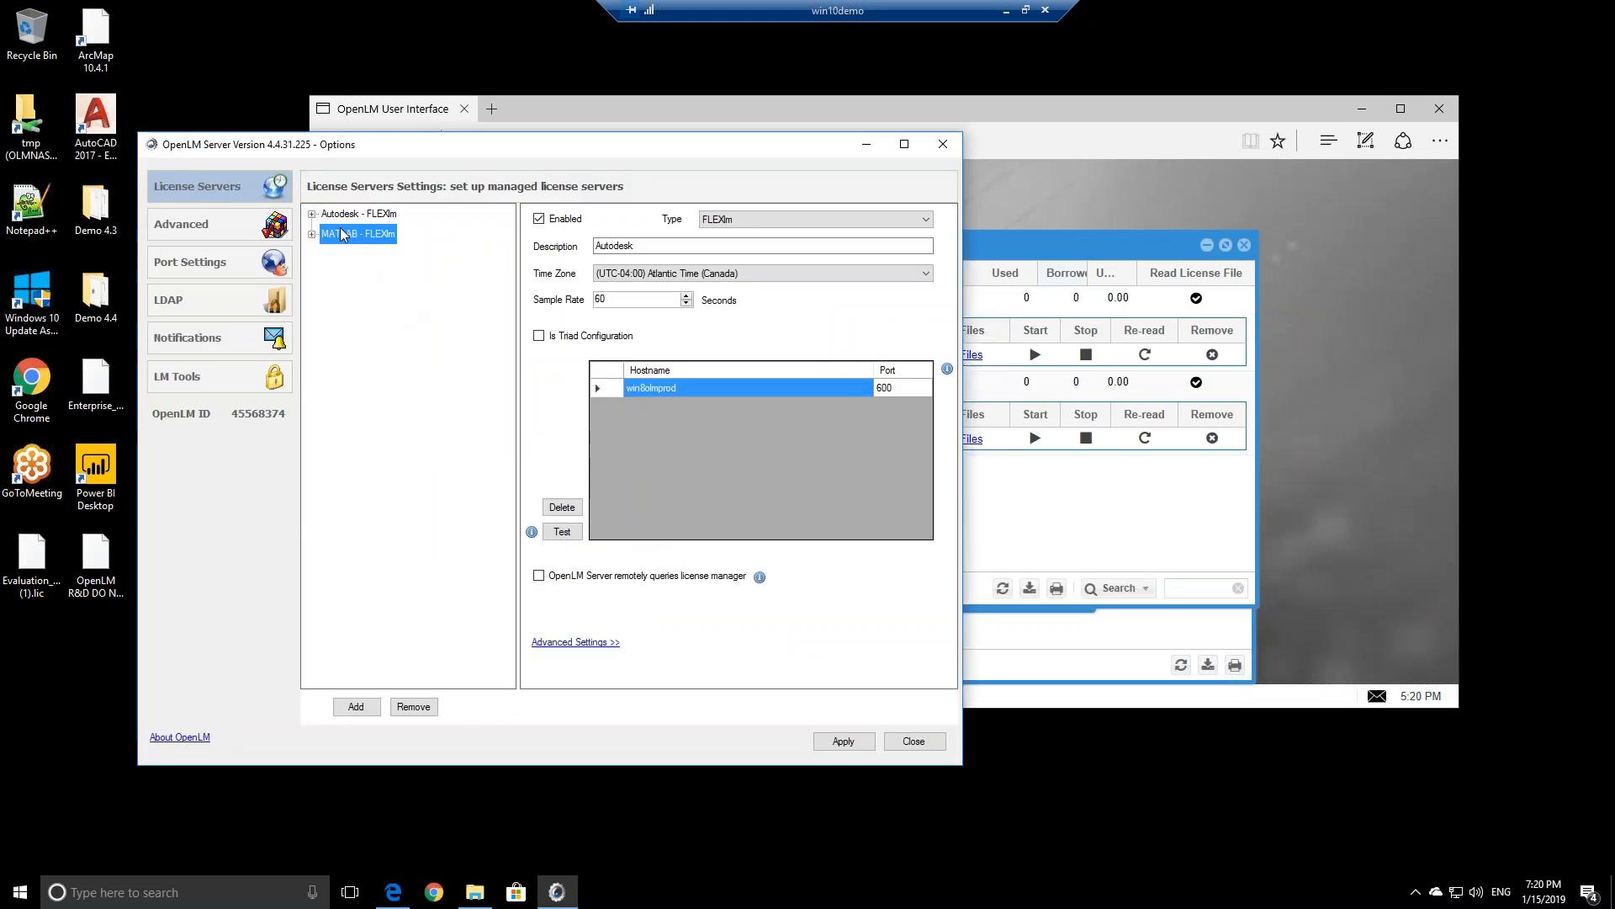
{"action": "left_click", "coordinate": [339, 231]}
Add a new license server entry with the description ArcGIS
{"action": "left_click", "coordinate": [359, 708]}
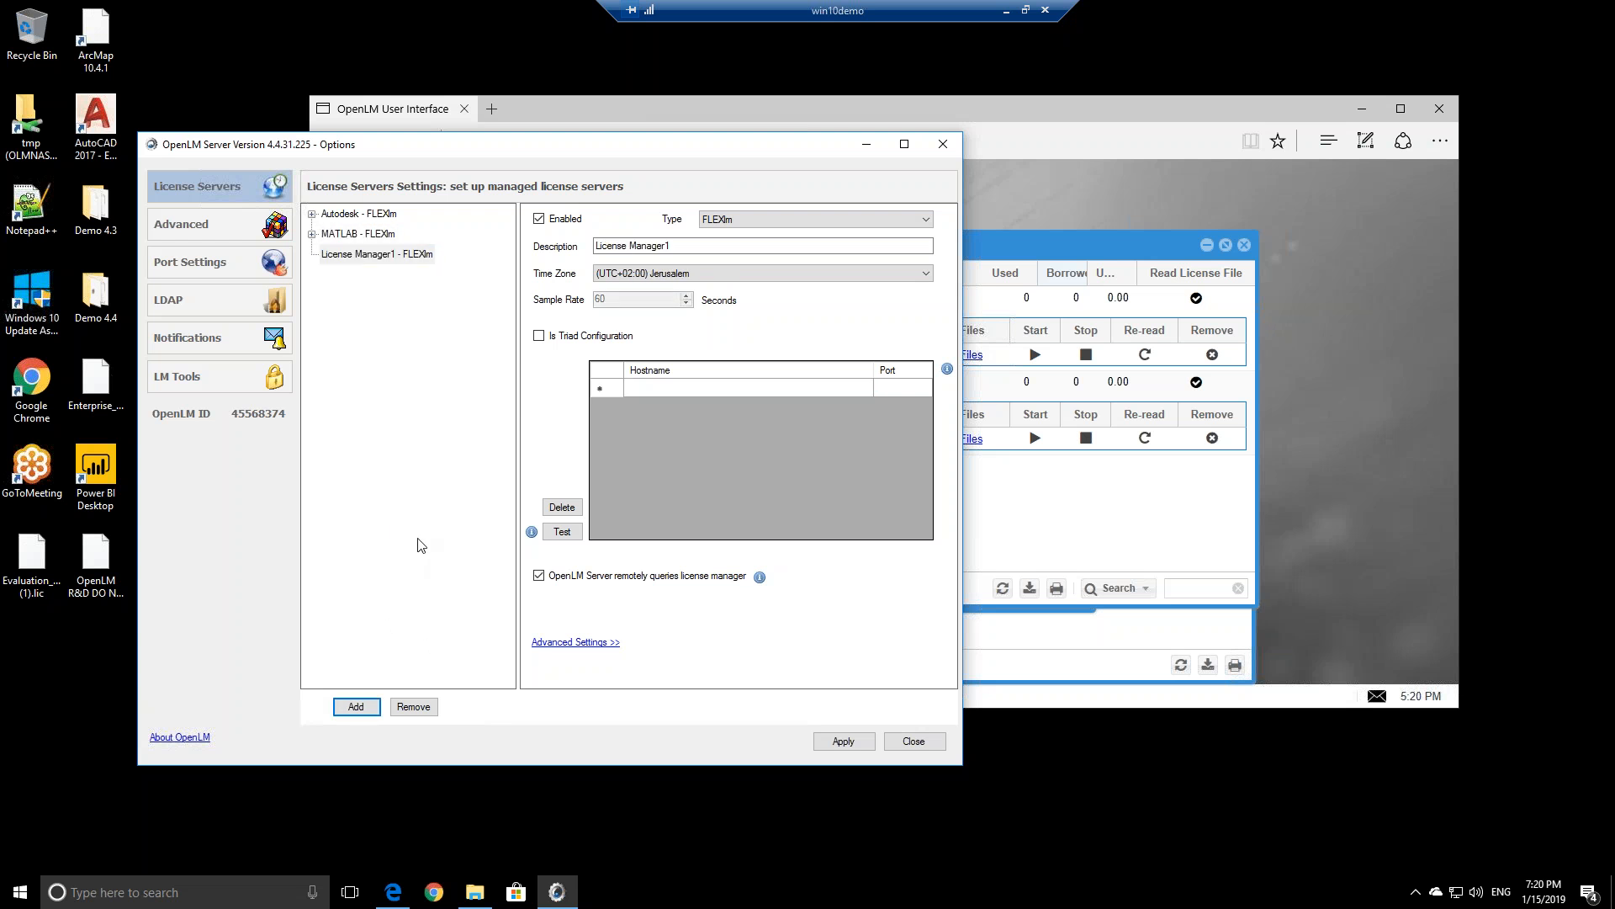
{"action": "left_click_drag", "start_coordinate": [683, 246], "coordinate": [599, 246]}
{"action": "key", "text": "BackSpace"}
{"action": "type", "text": "ArcGIS"}
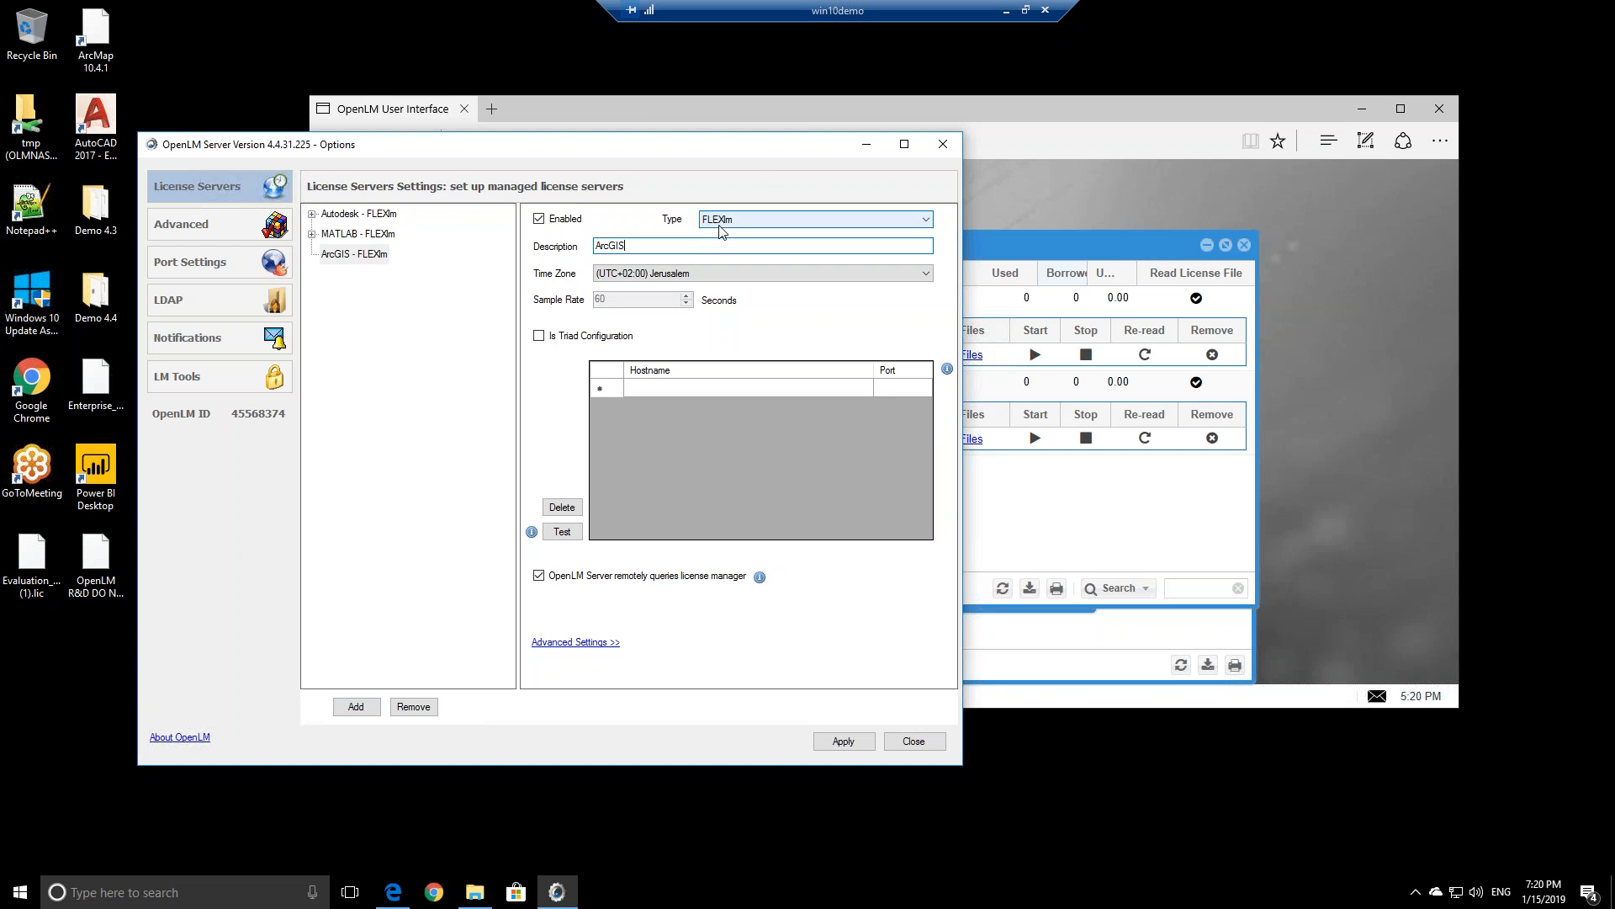
Keep the Jerusalem time zone, enter the new server's hostname, and reveal advanced settings
{"action": "left_click", "coordinate": [643, 391]}
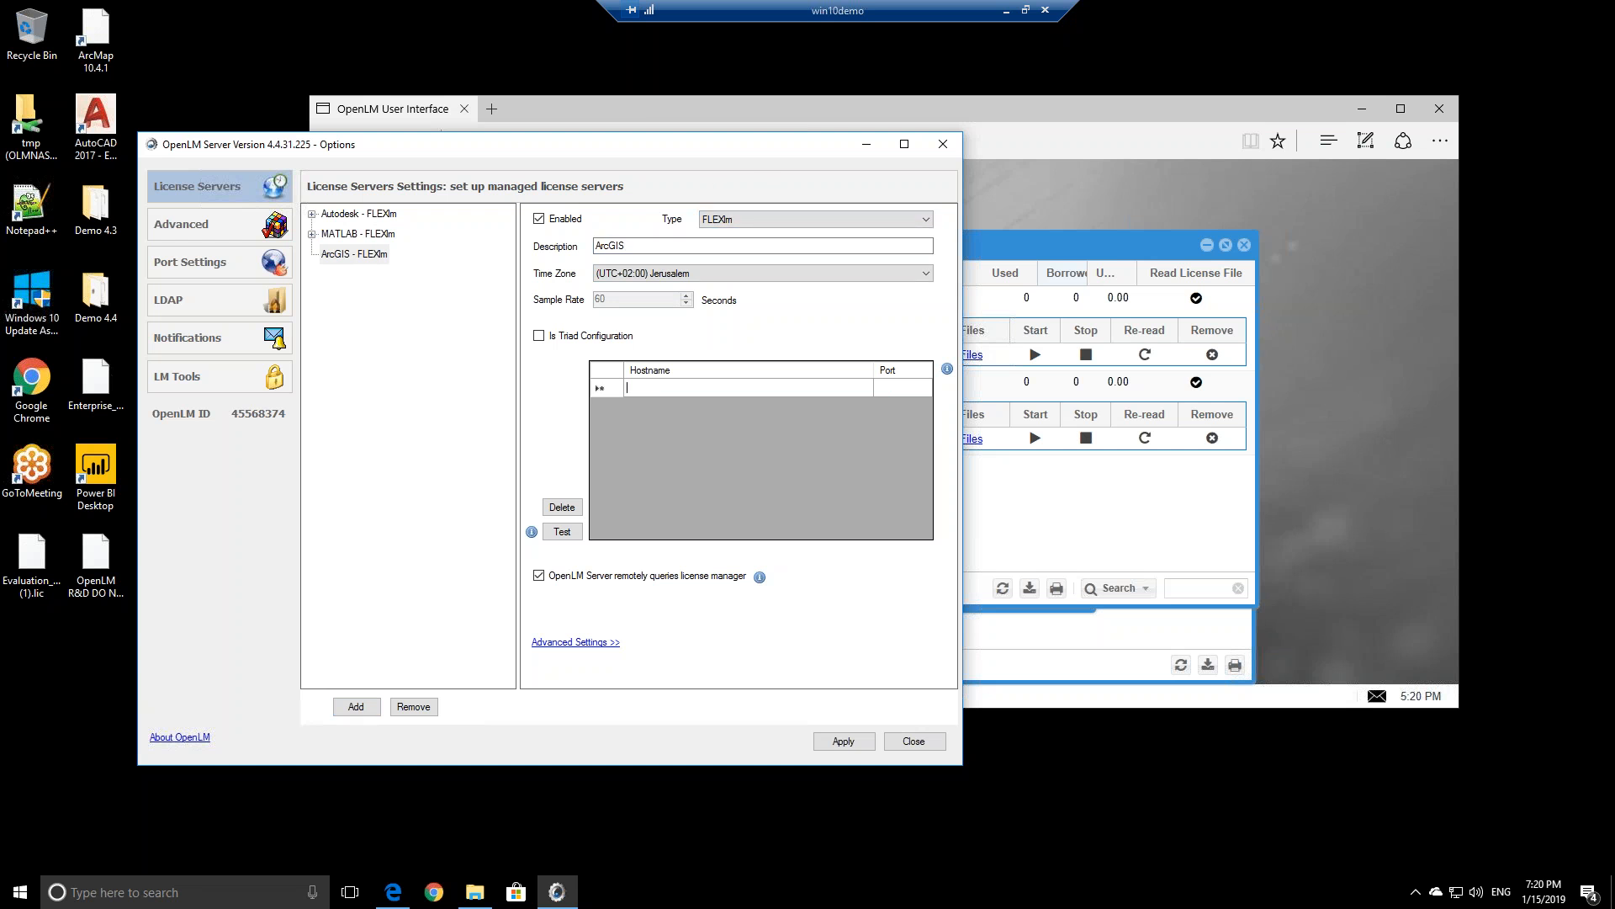
{"action": "left_click", "coordinate": [623, 270]}
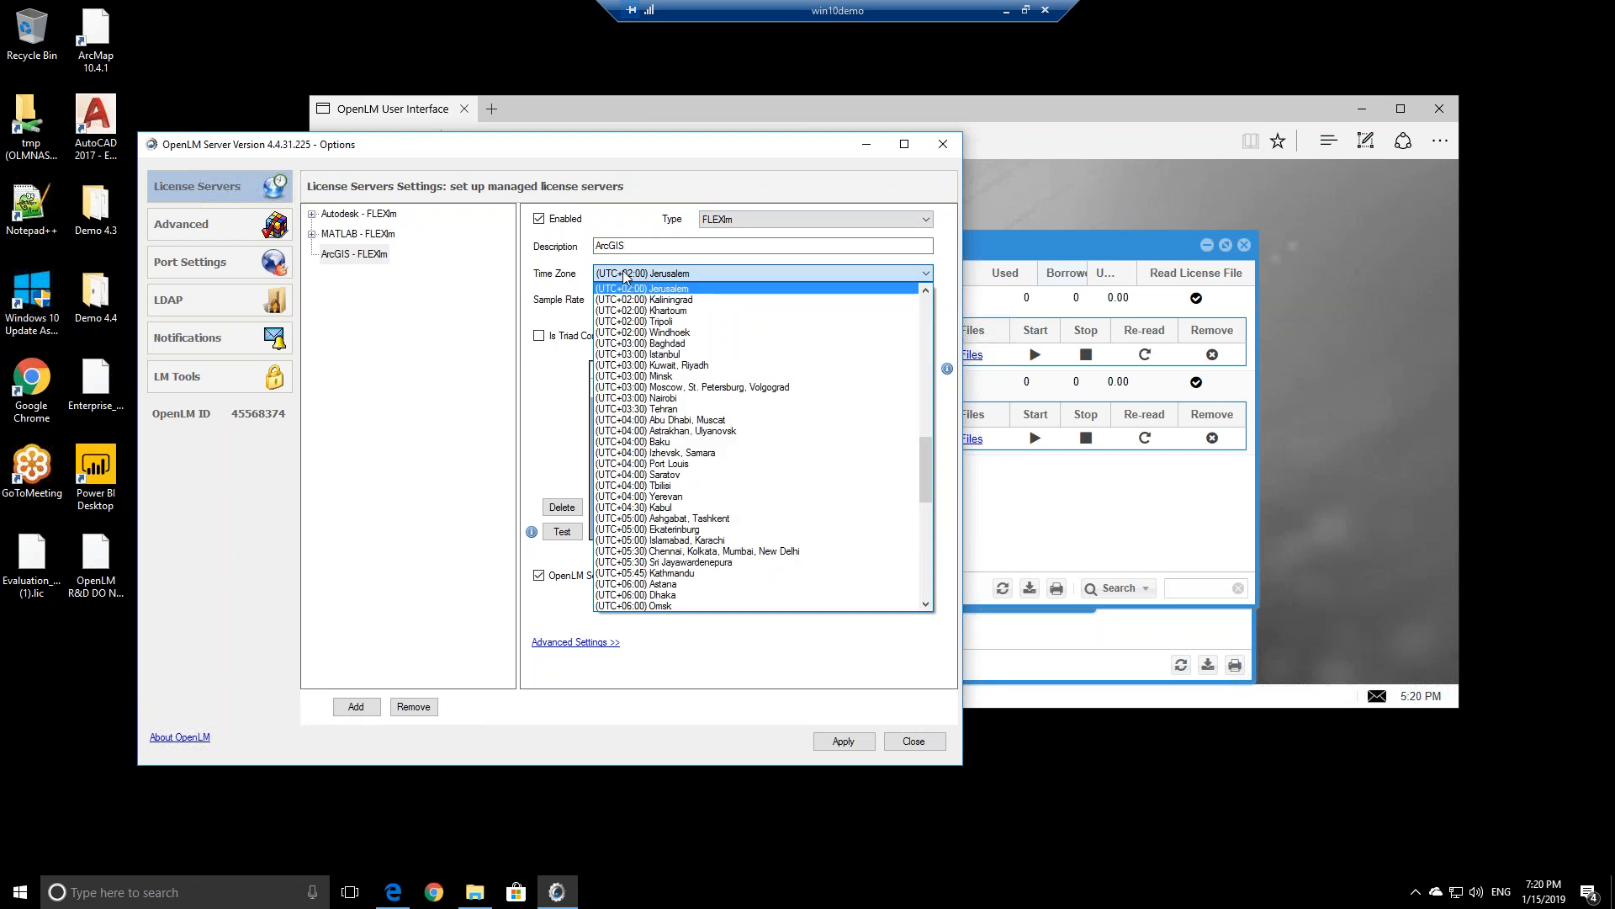
{"action": "left_click", "coordinate": [656, 293]}
{"action": "left_click", "coordinate": [664, 392]}
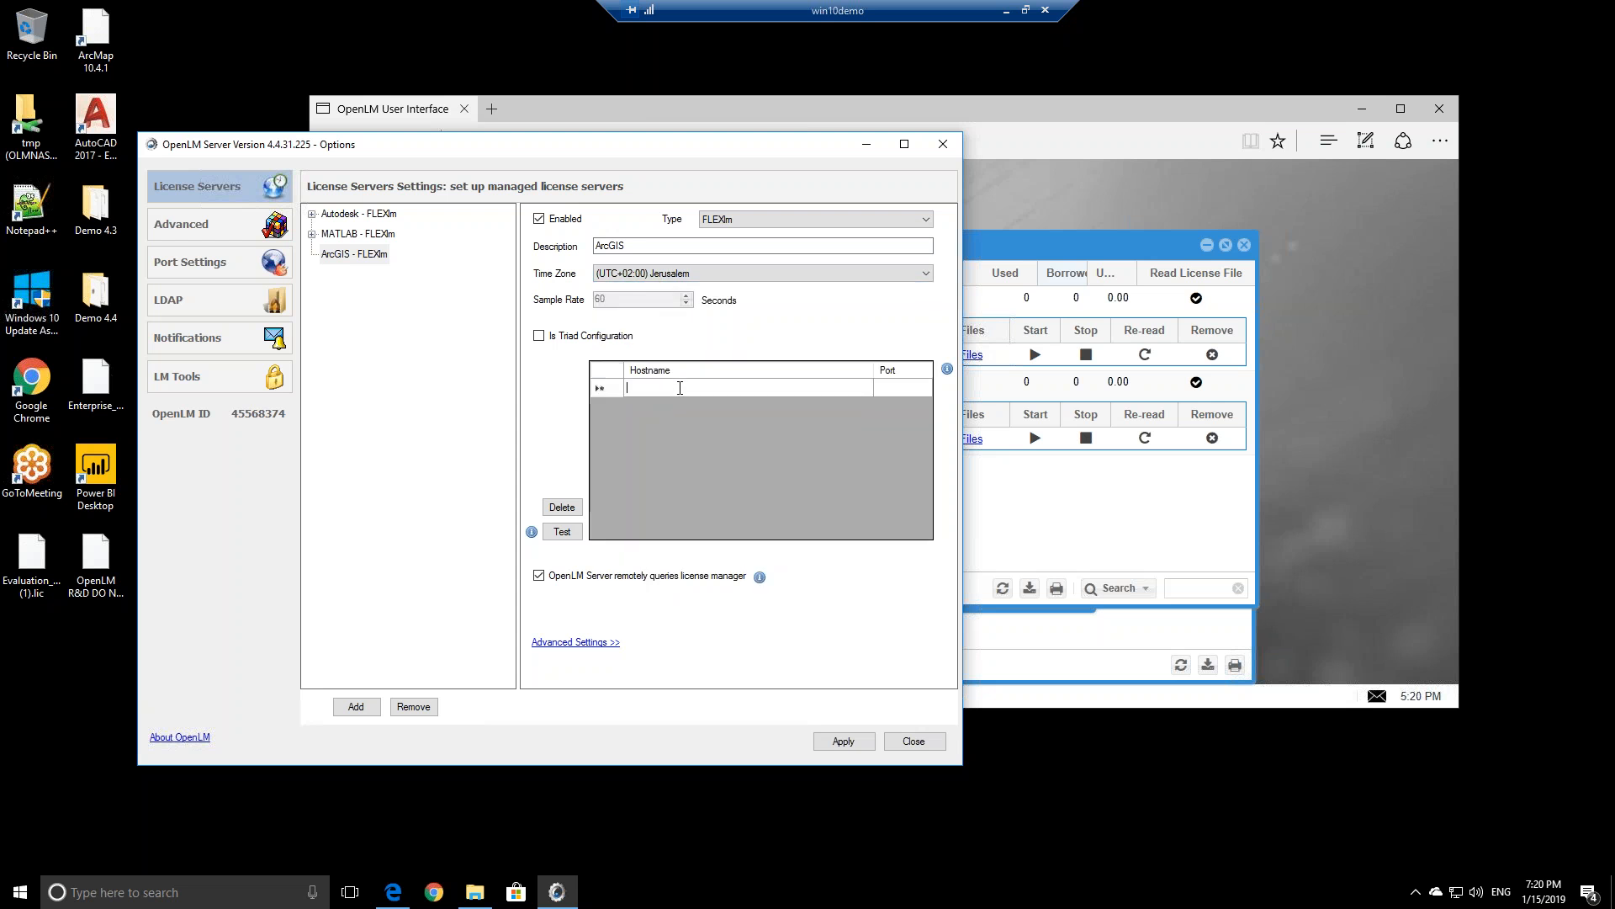
{"action": "type", "text": "win10b"}
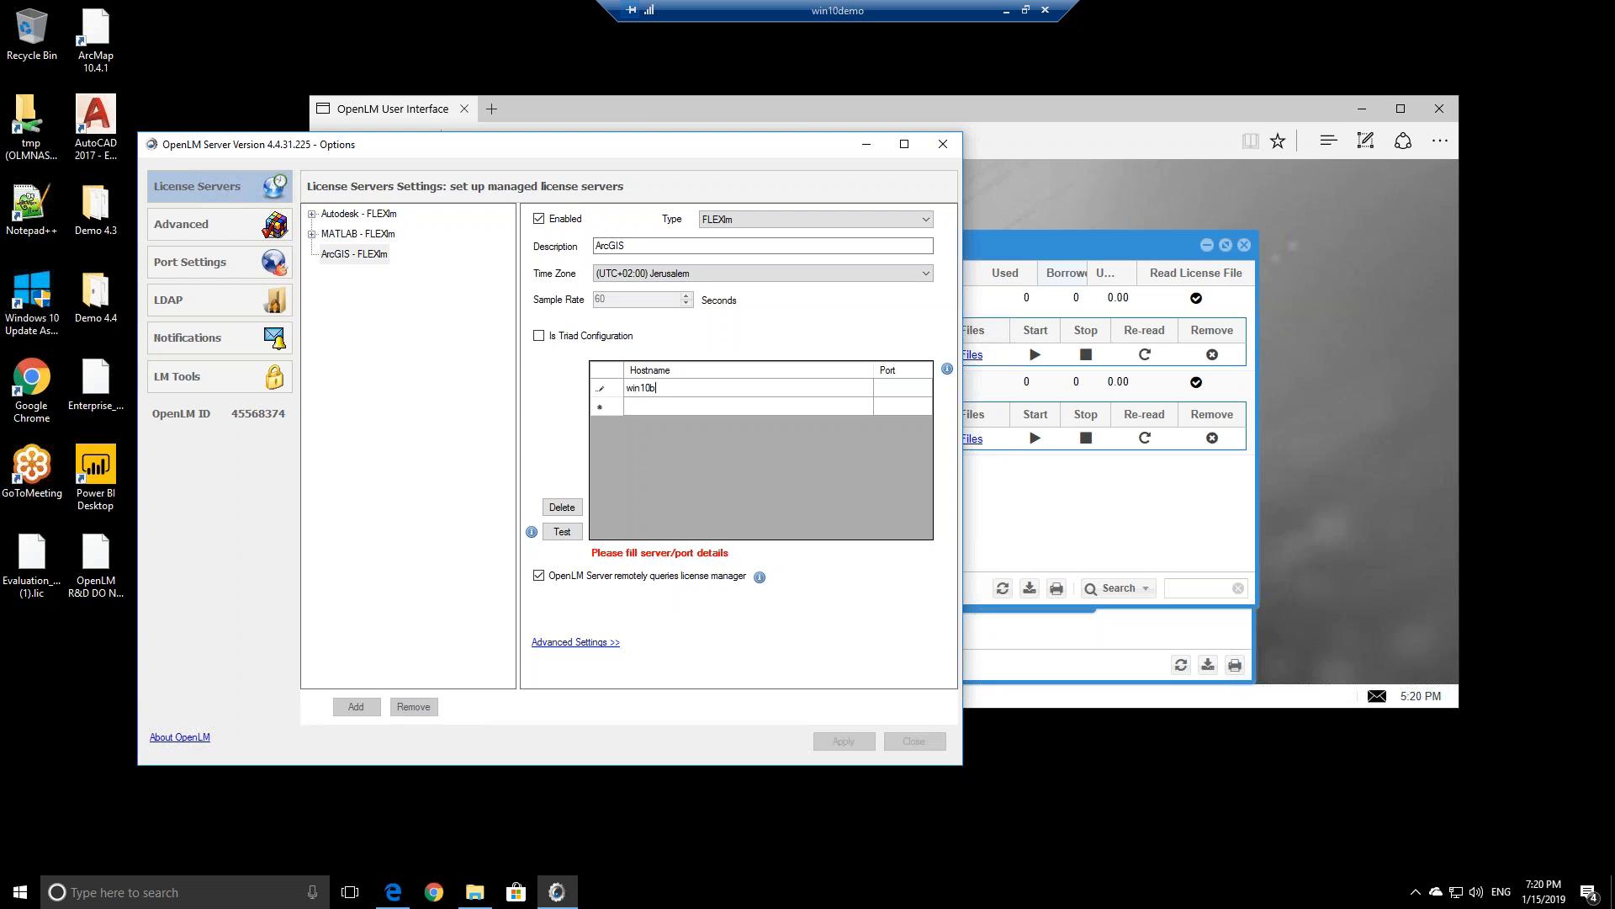
{"action": "type", "text": "710"}
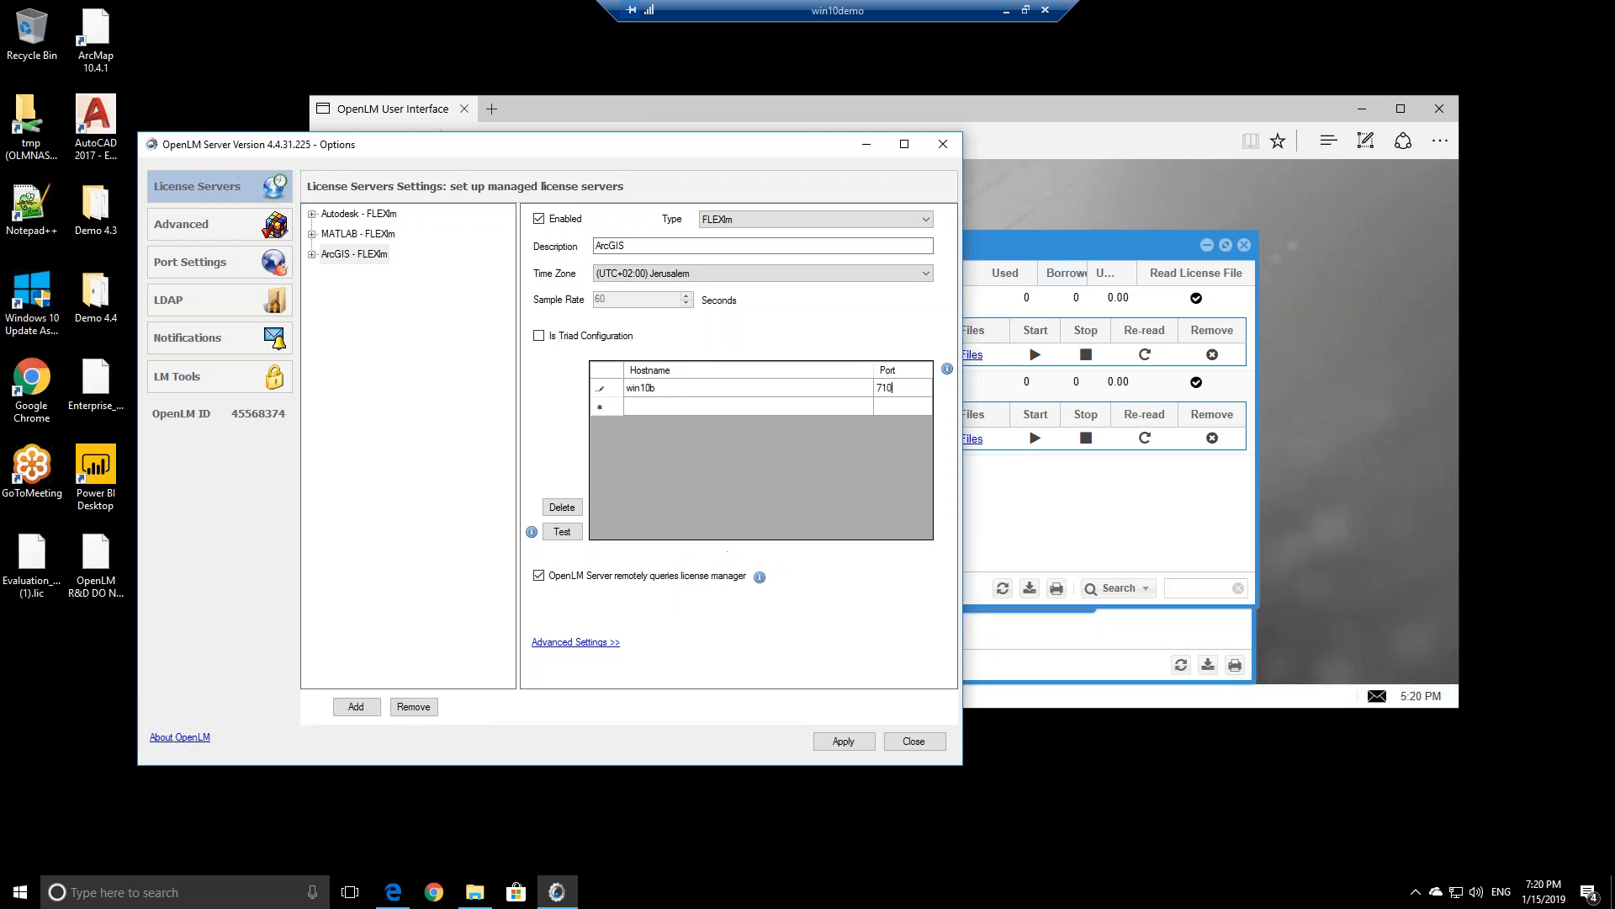
{"action": "left_click", "coordinate": [568, 643]}
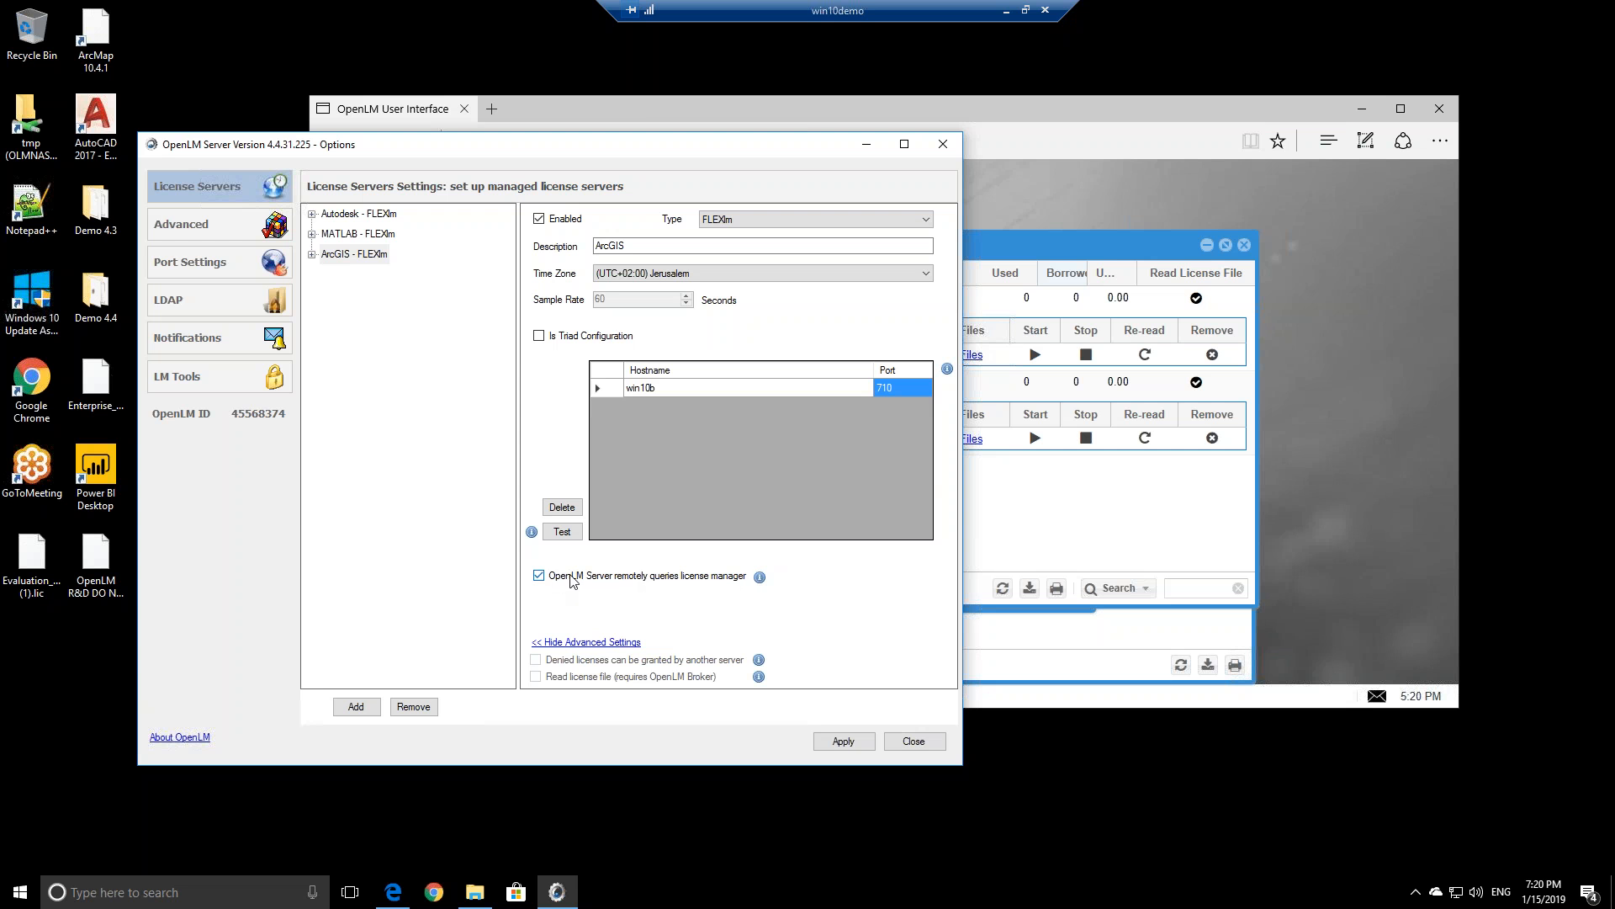
Untick remote license-manager querying for ArcGIS after viewing its warning, then exit full screen
{"action": "left_click", "coordinate": [539, 577]}
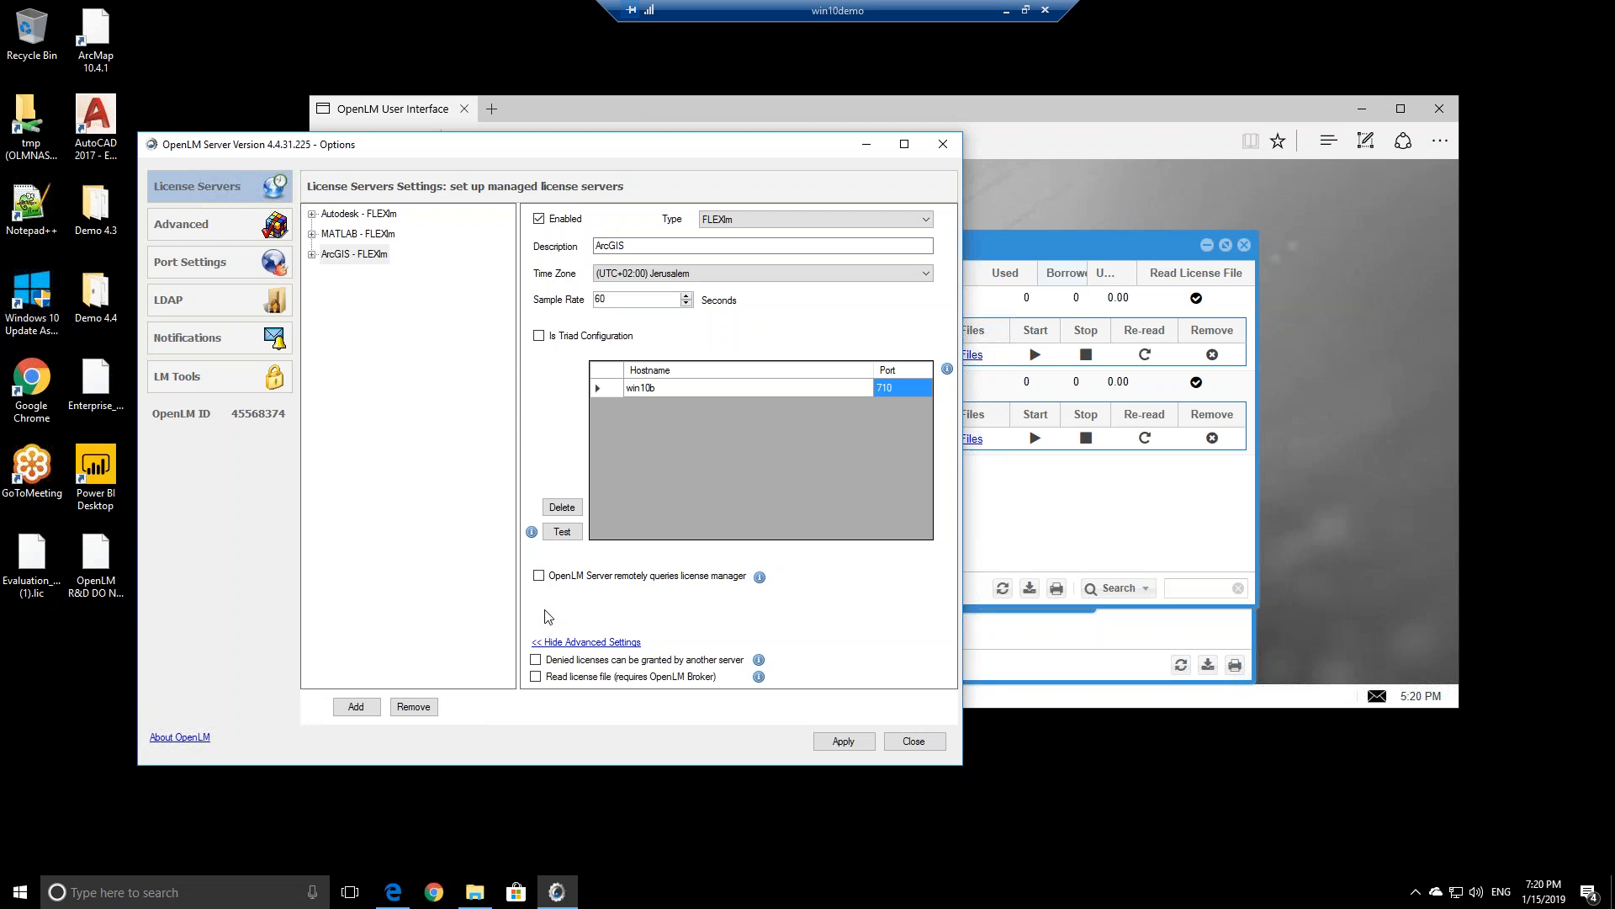
{"action": "left_click", "coordinate": [539, 577]}
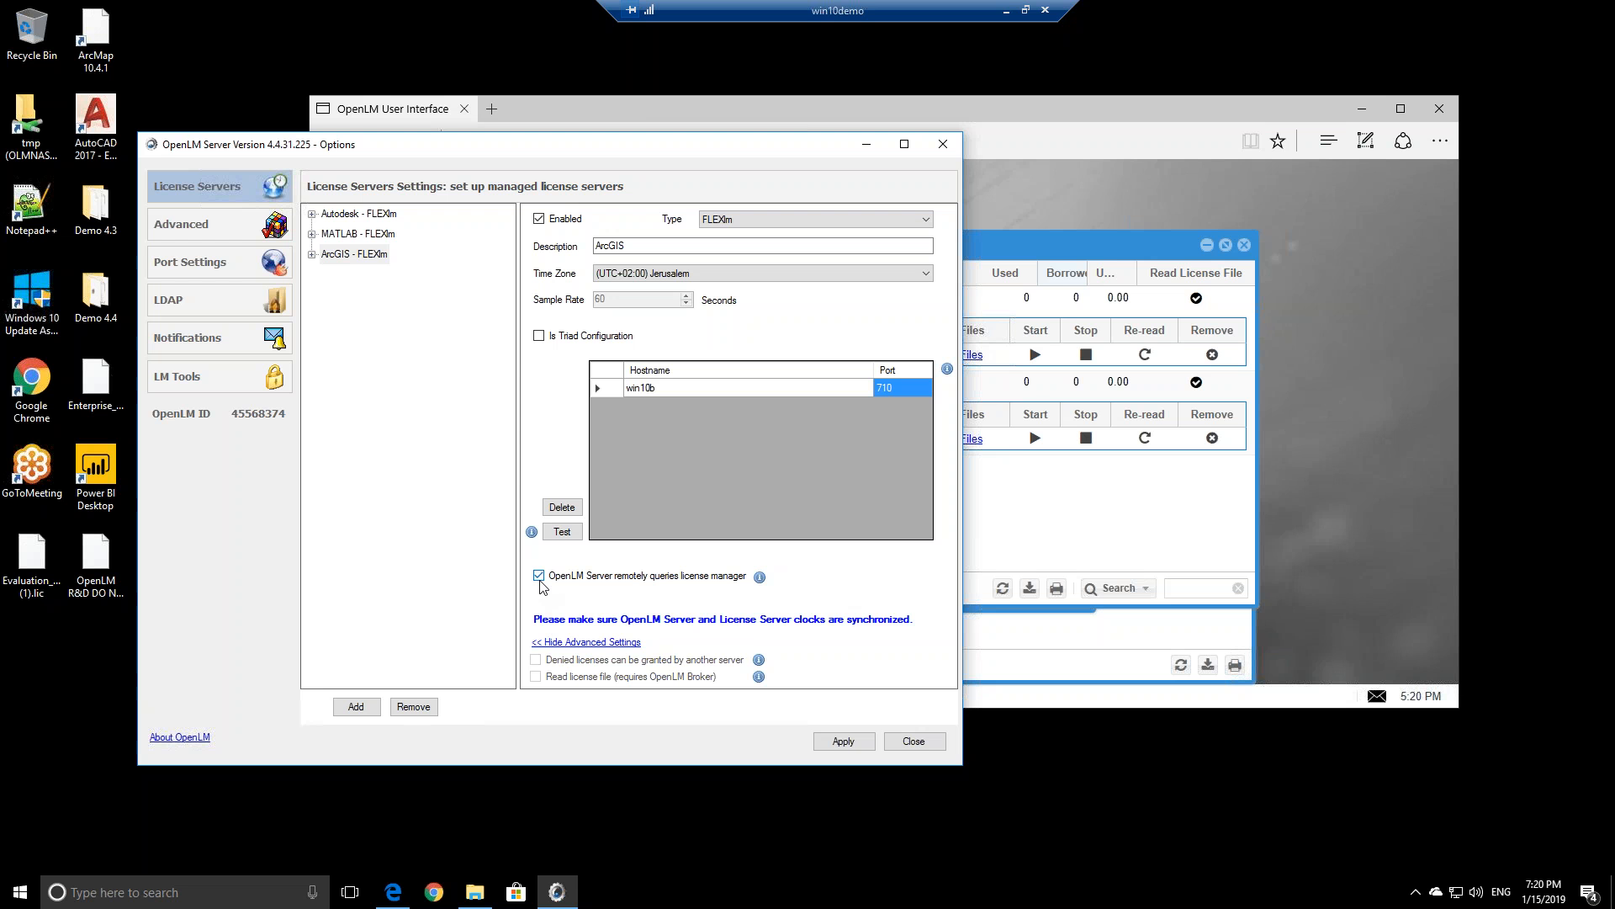
{"action": "left_click", "coordinate": [539, 577]}
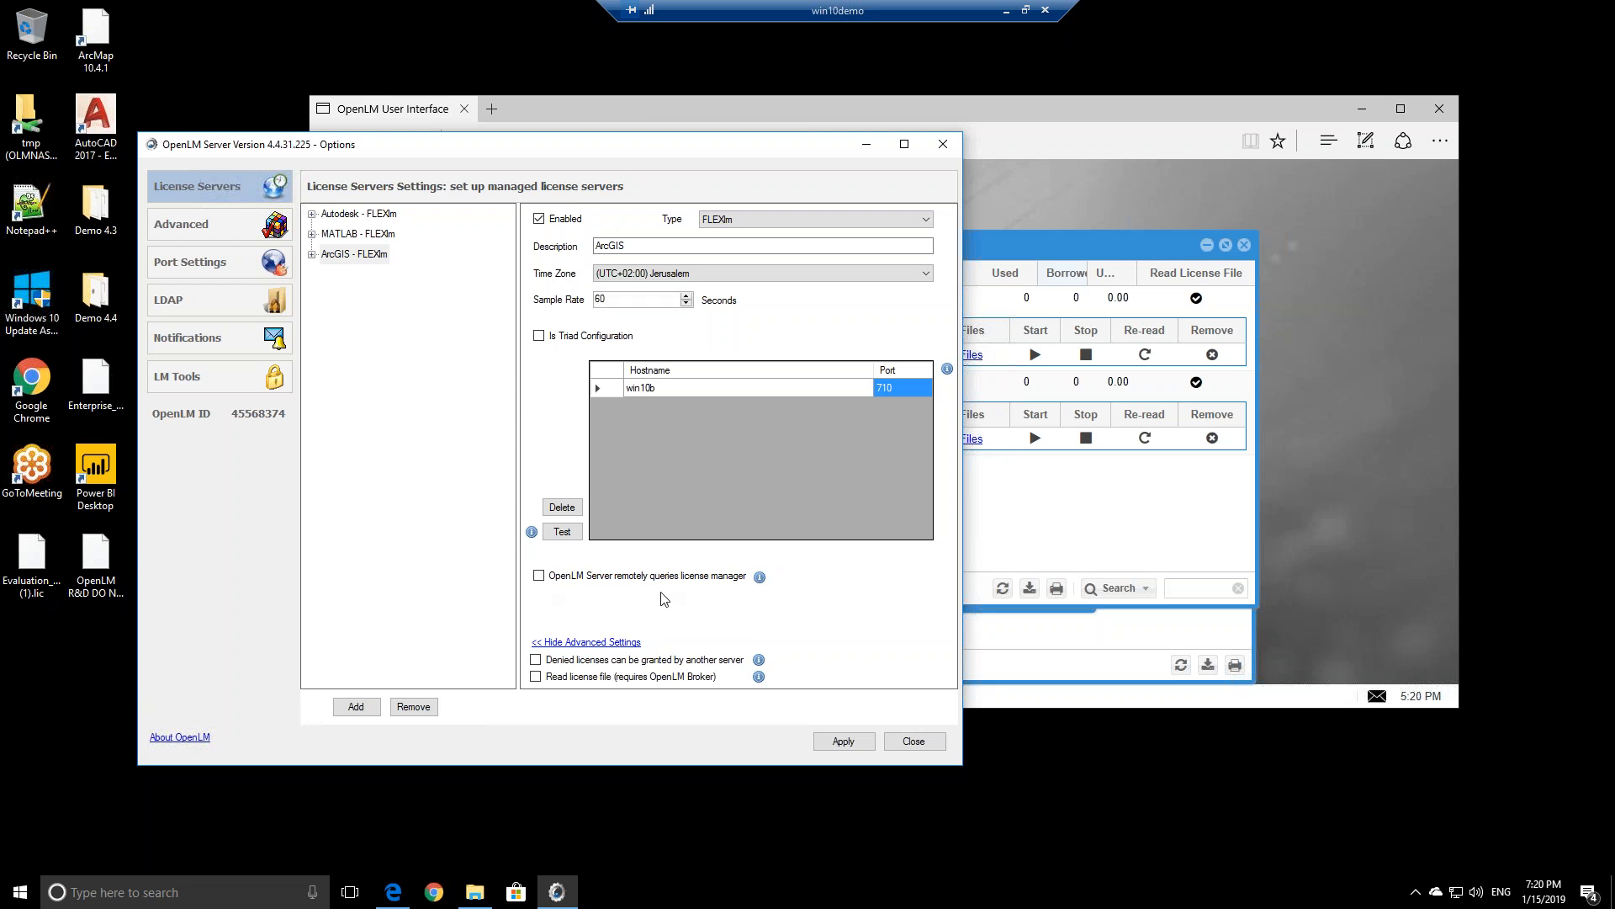
{"action": "left_click", "coordinate": [540, 577]}
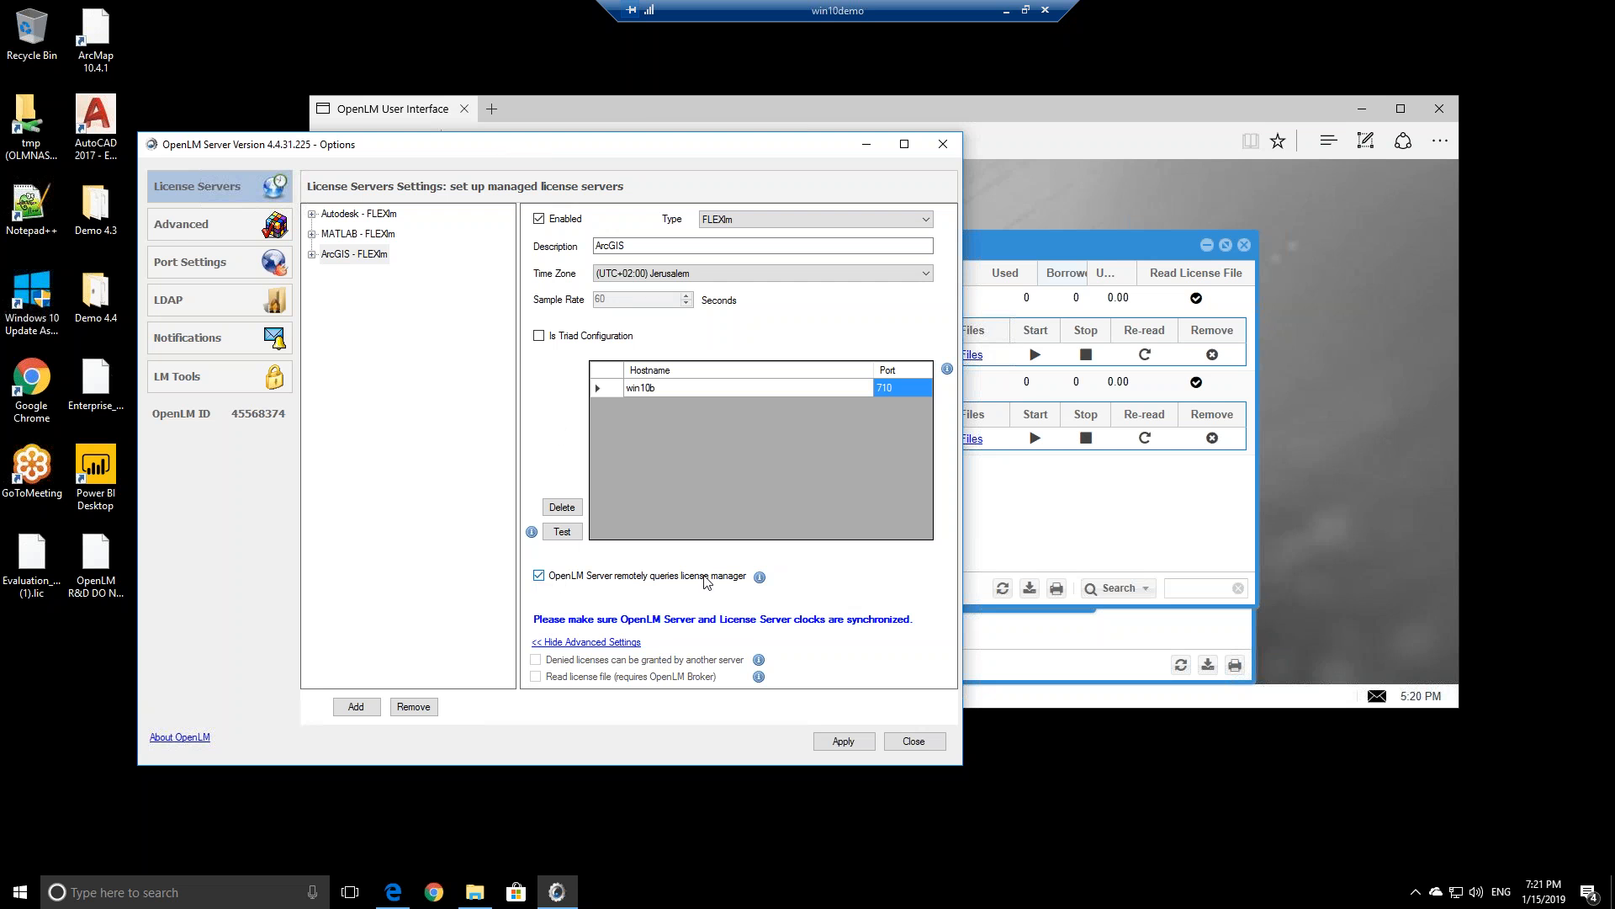
{"action": "left_click", "coordinate": [553, 578]}
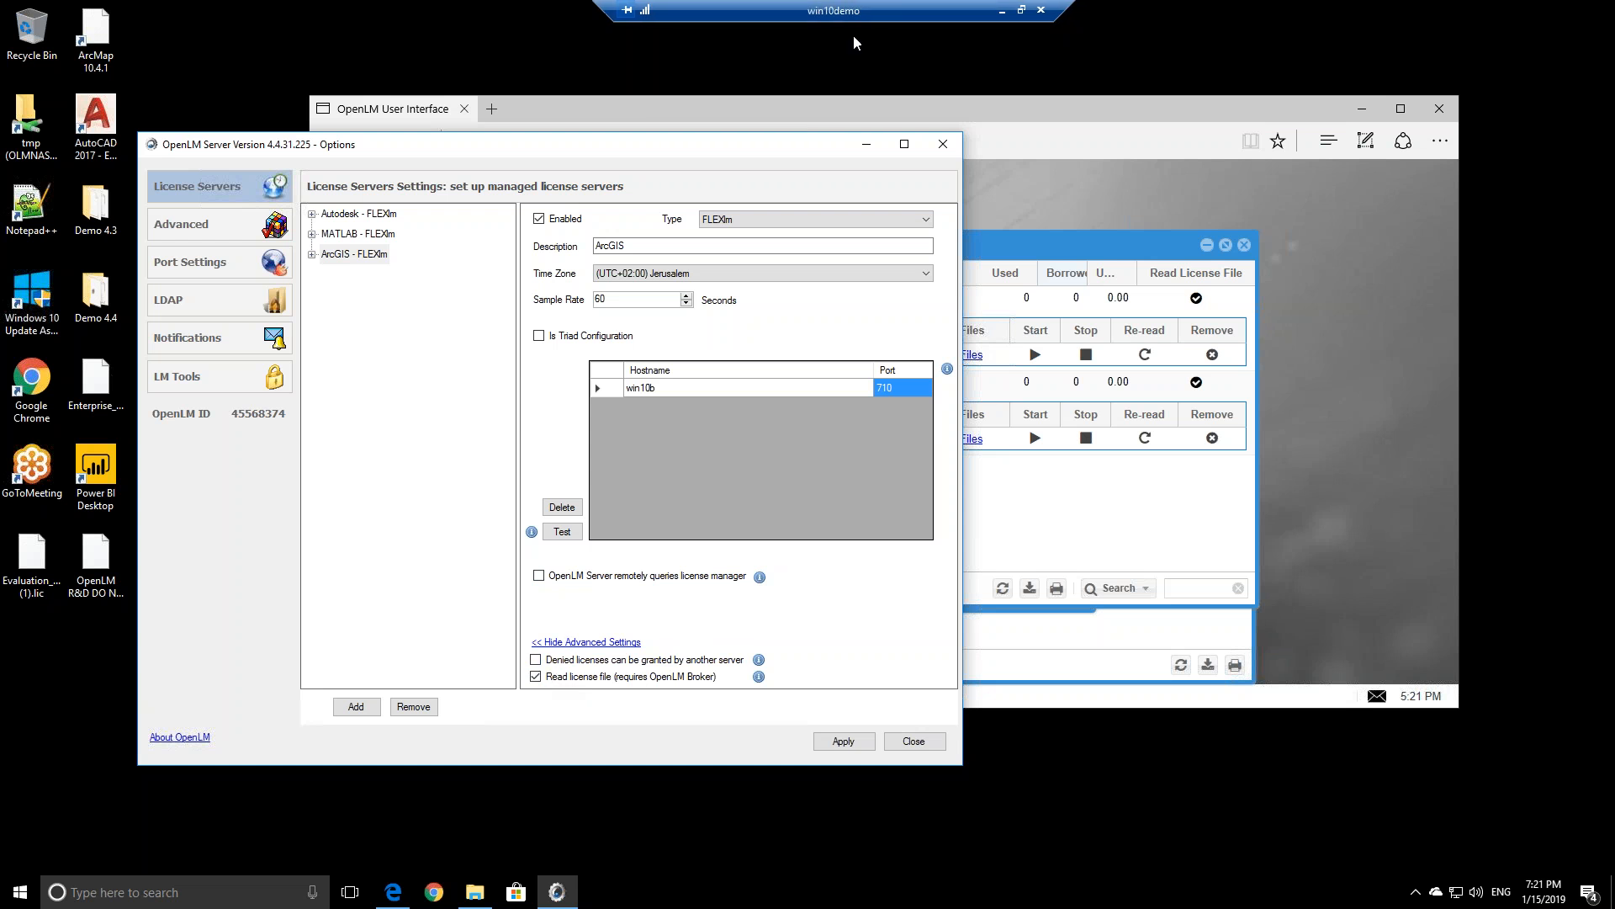
{"action": "left_click", "coordinate": [1026, 10]}
Open OpenLM Broker Configuration Tool on the full-screen win8olmprod session
{"action": "double_click", "coordinate": [1007, 108]}
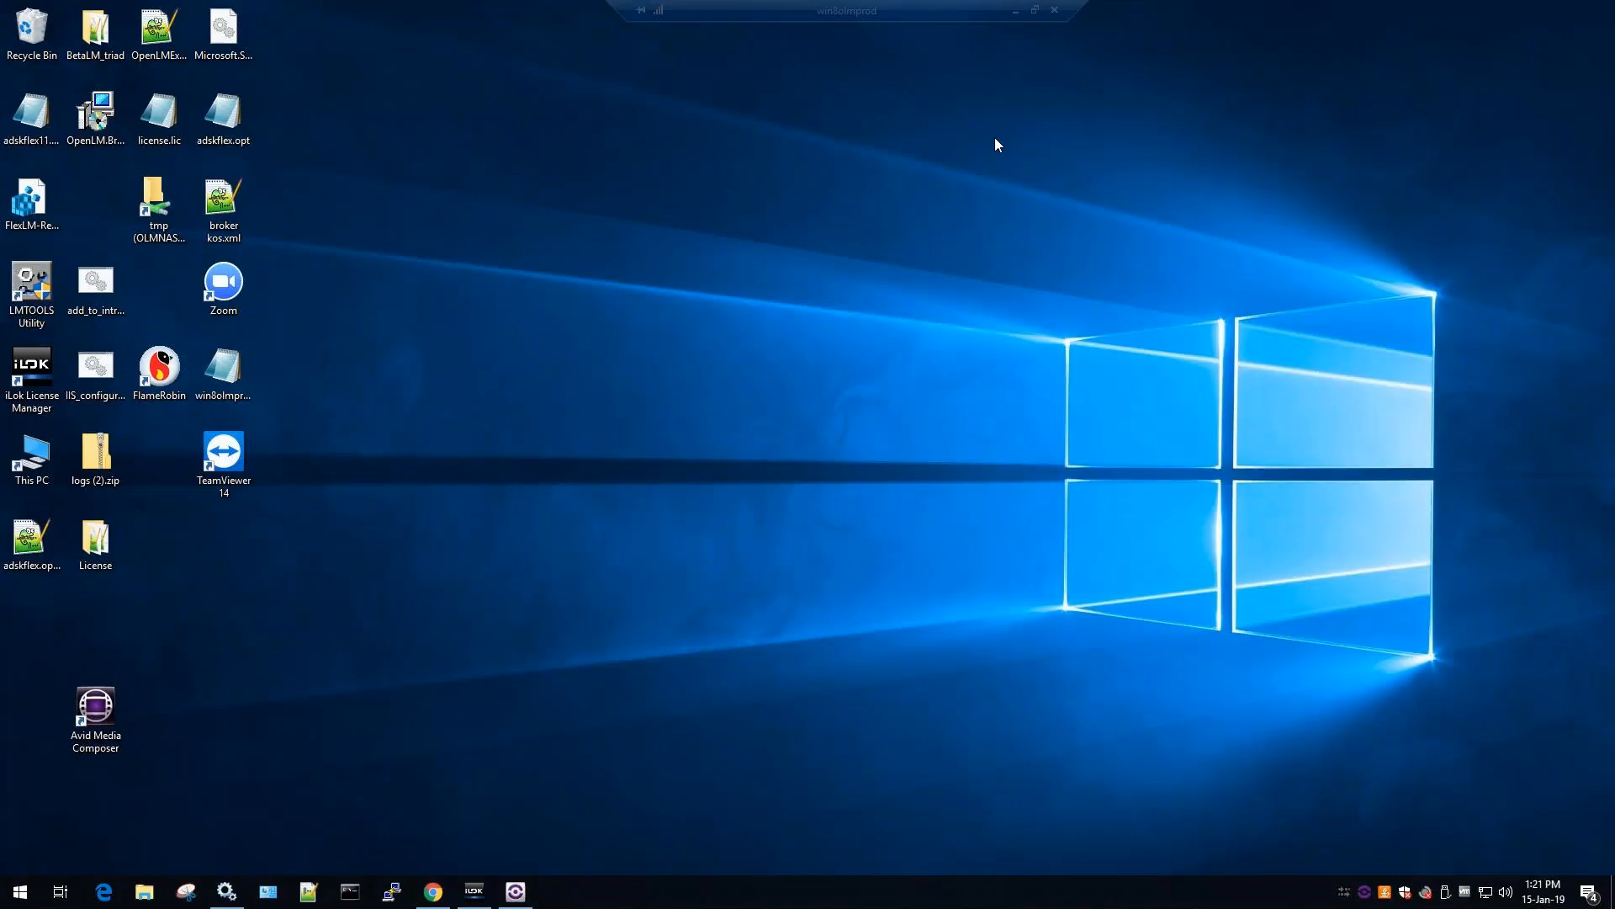
{"action": "left_click", "coordinate": [60, 891]}
{"action": "left_click", "coordinate": [20, 893]}
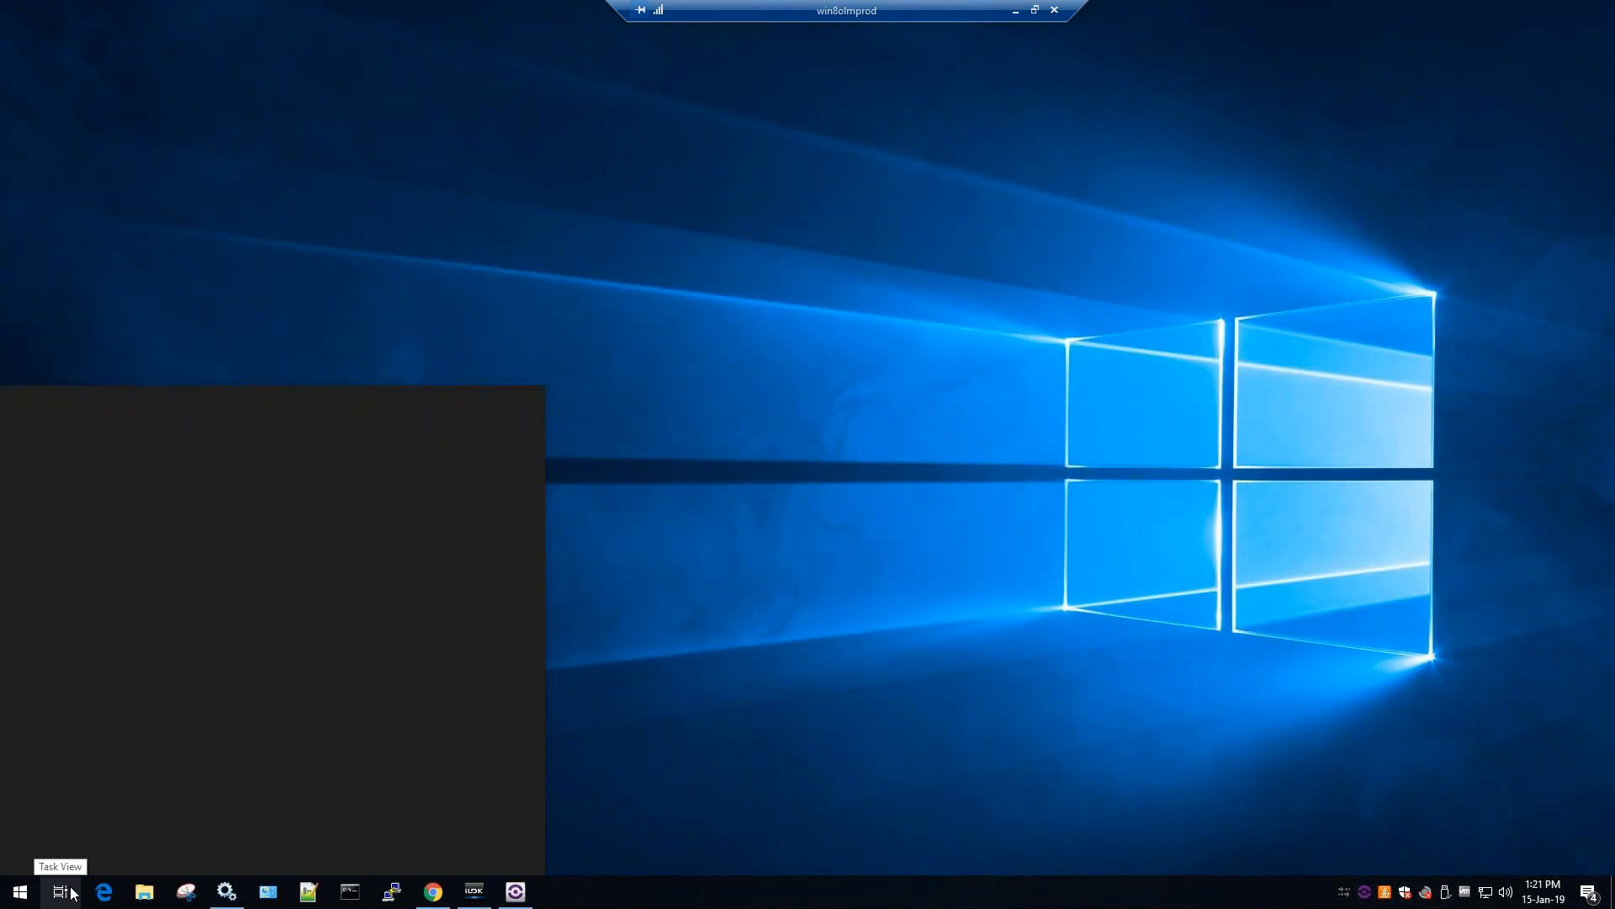
{"action": "type", "text": "broker"}
{"action": "left_click", "coordinate": [199, 475]}
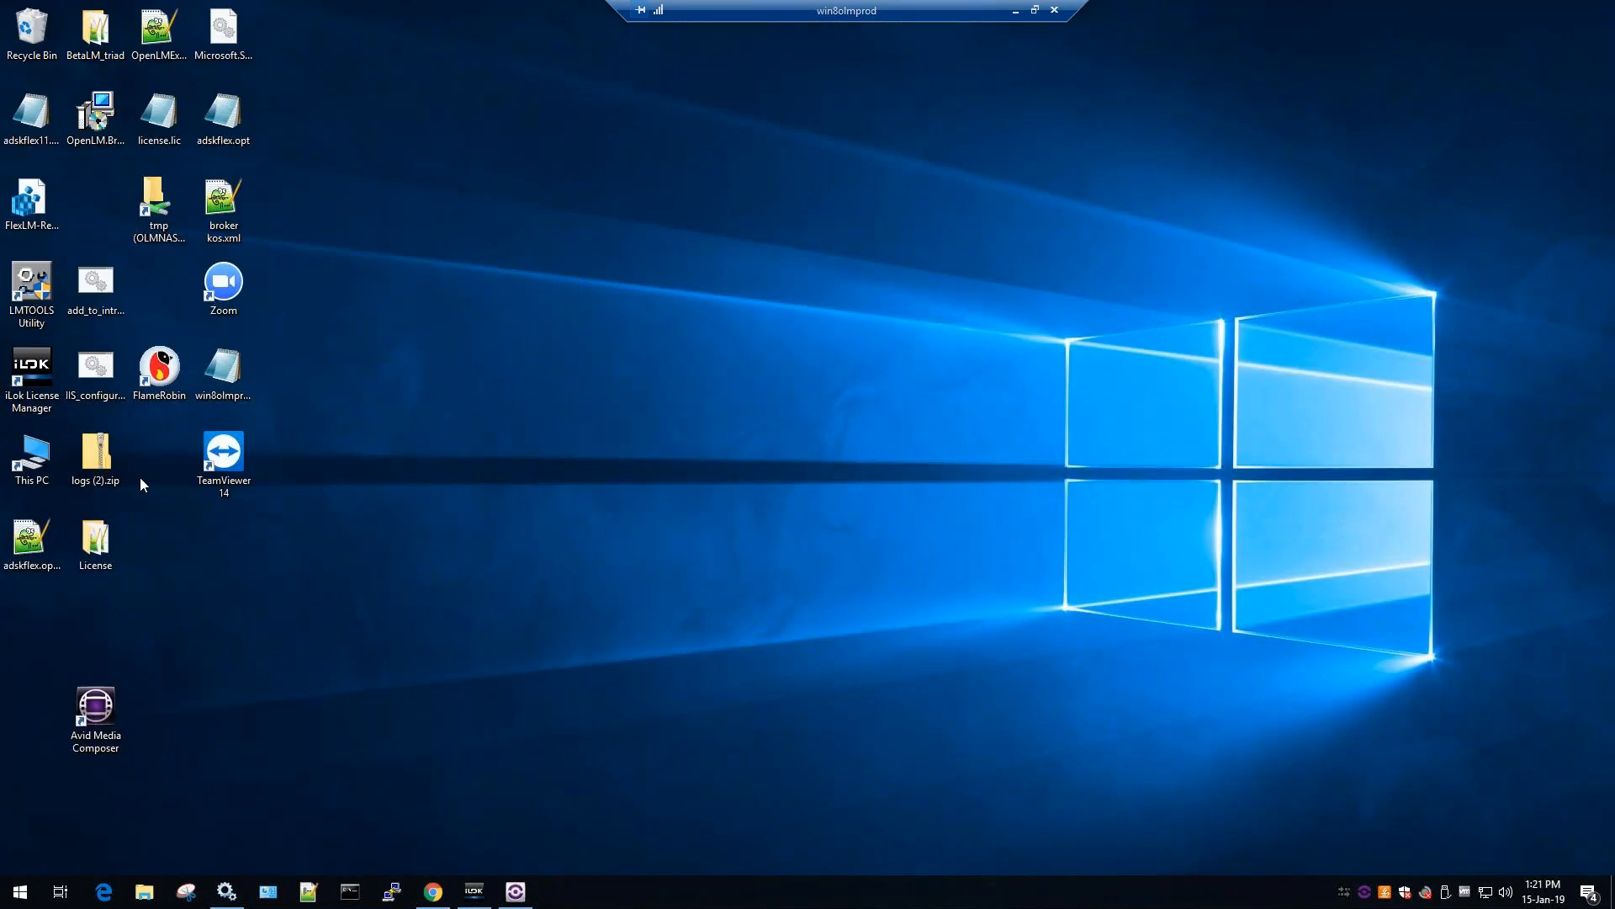
{"action": "left_click", "coordinate": [719, 557]}
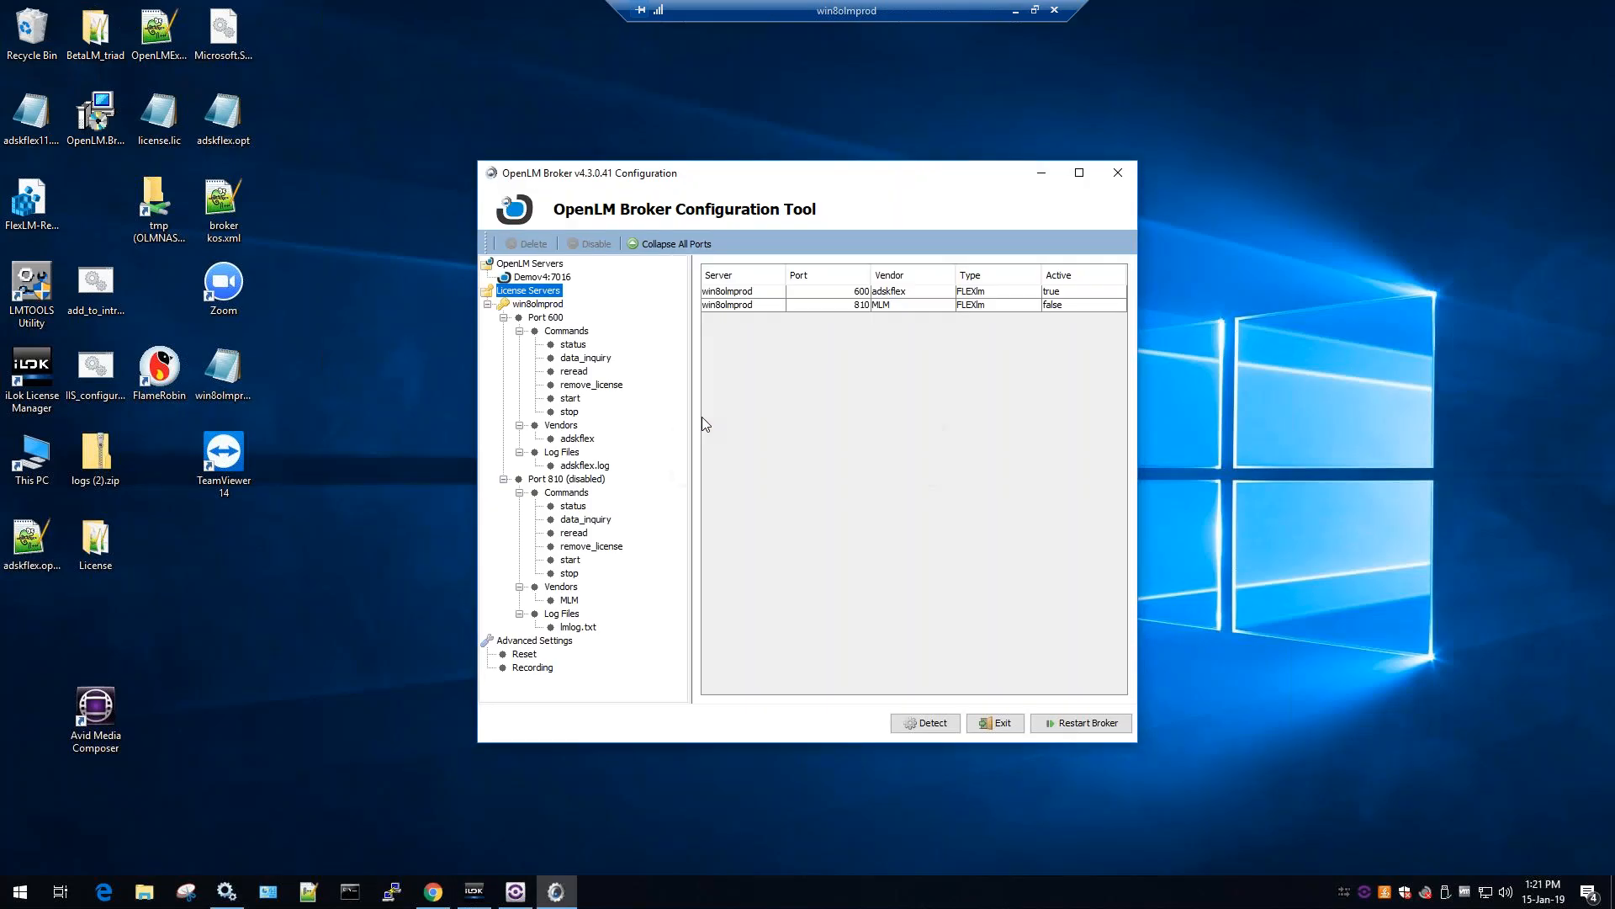
Display the port 600 license file and its PACKAGE lines, then minimize the remote session
{"action": "left_click", "coordinate": [543, 320]}
{"action": "left_click", "coordinate": [773, 345]}
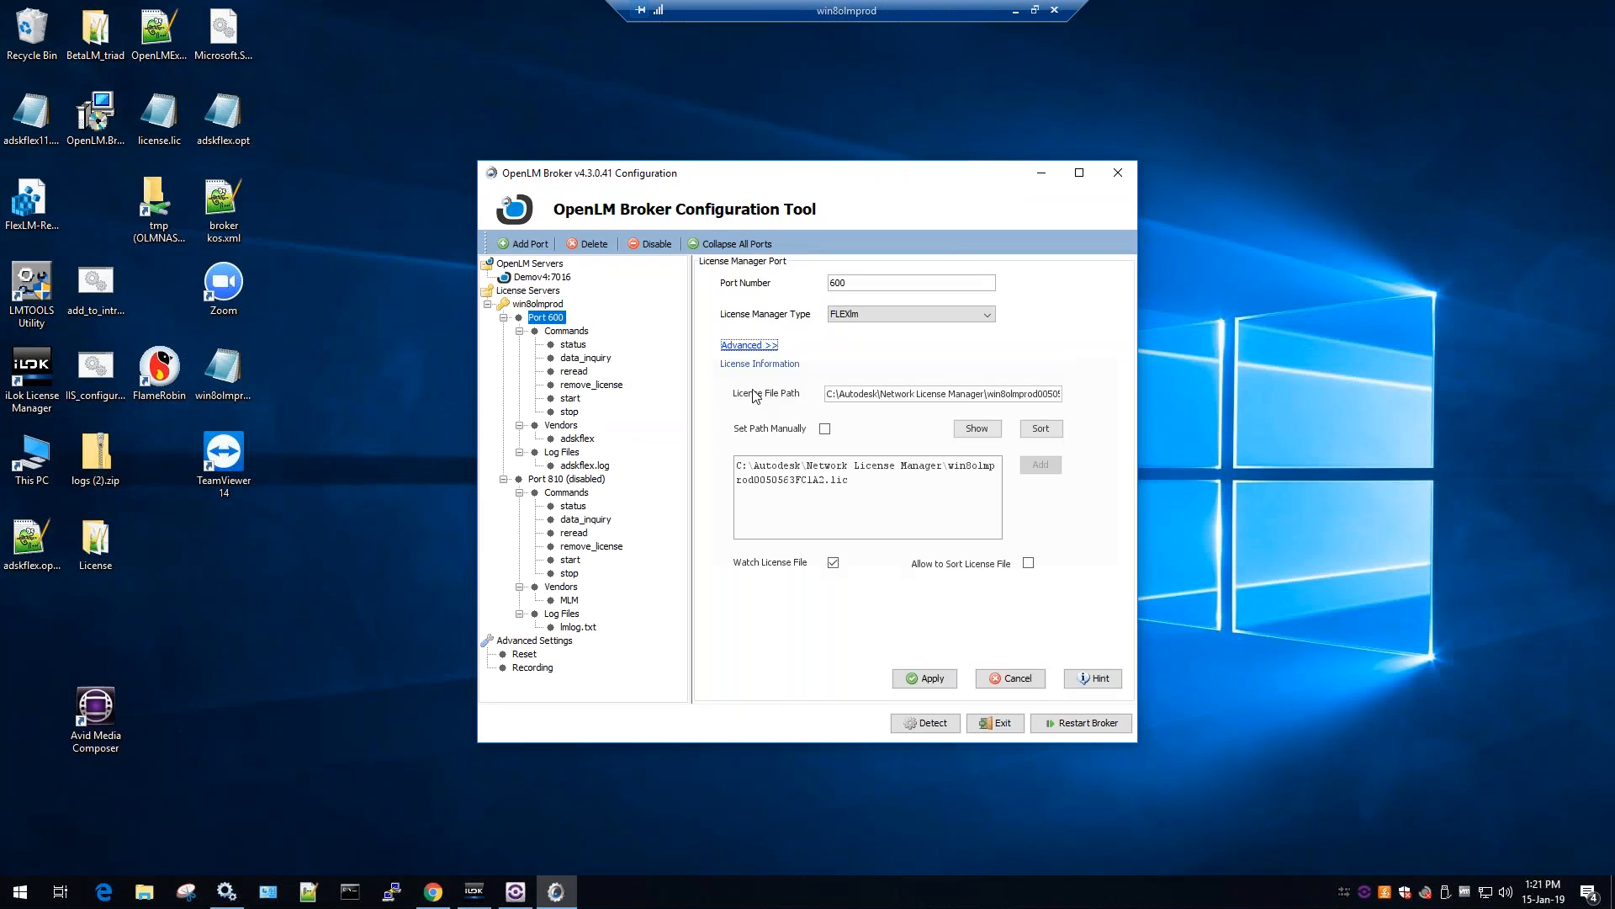
{"action": "left_click_drag", "start_coordinate": [870, 496], "coordinate": [755, 482]}
{"action": "left_click", "coordinate": [959, 440]}
{"action": "left_click_drag", "start_coordinate": [564, 360], "coordinate": [806, 603]}
{"action": "left_click", "coordinate": [802, 611]}
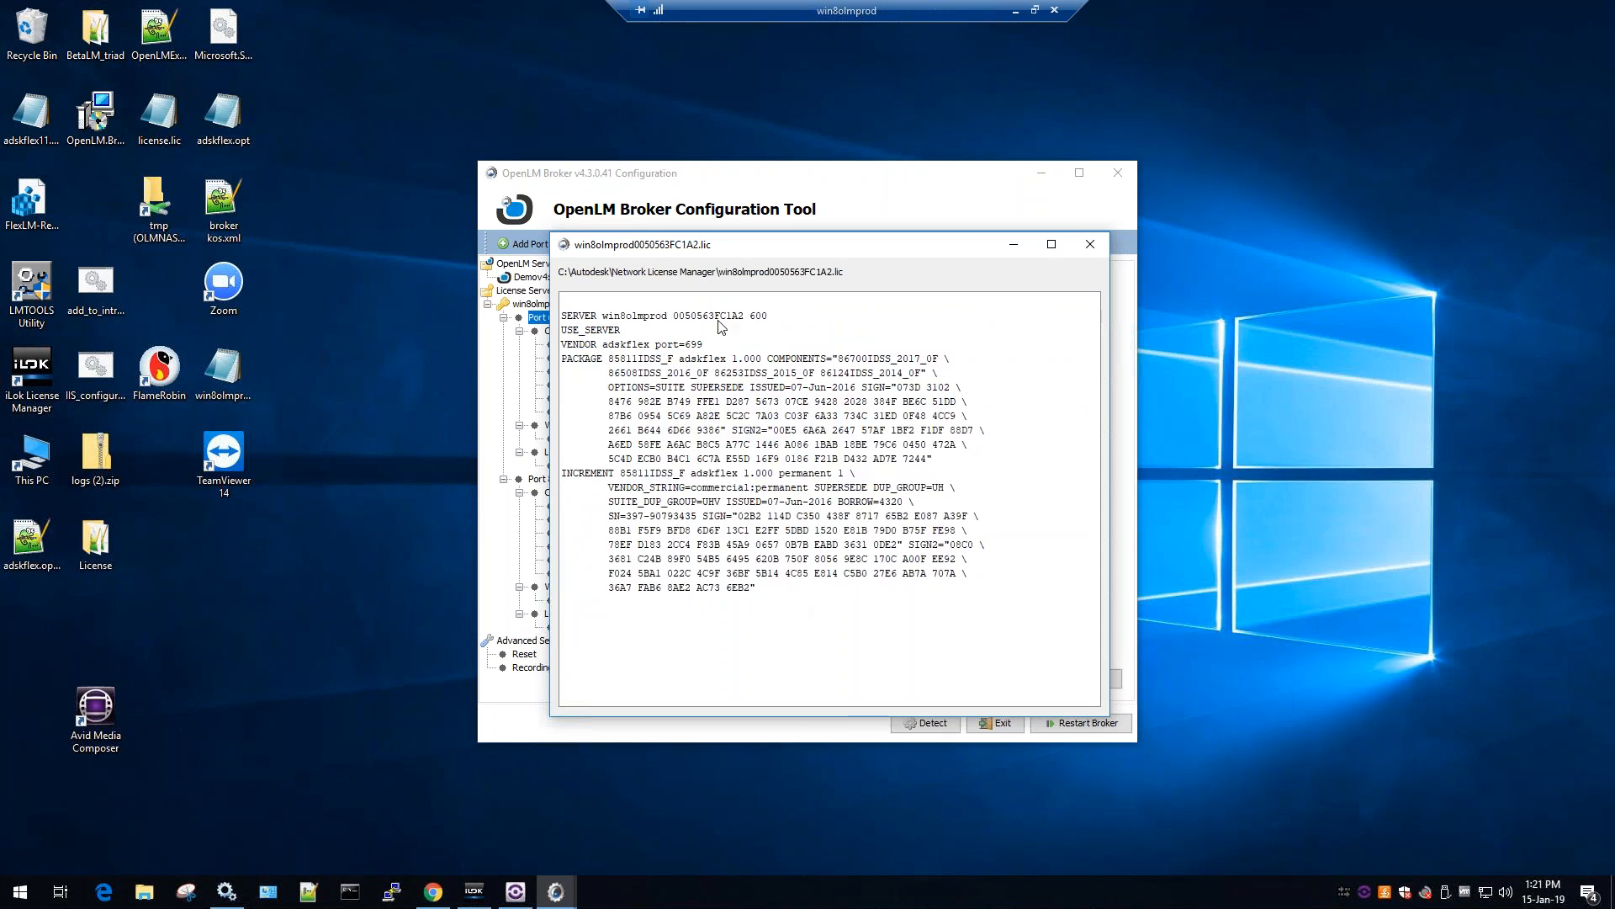
{"action": "left_click", "coordinate": [1017, 11]}
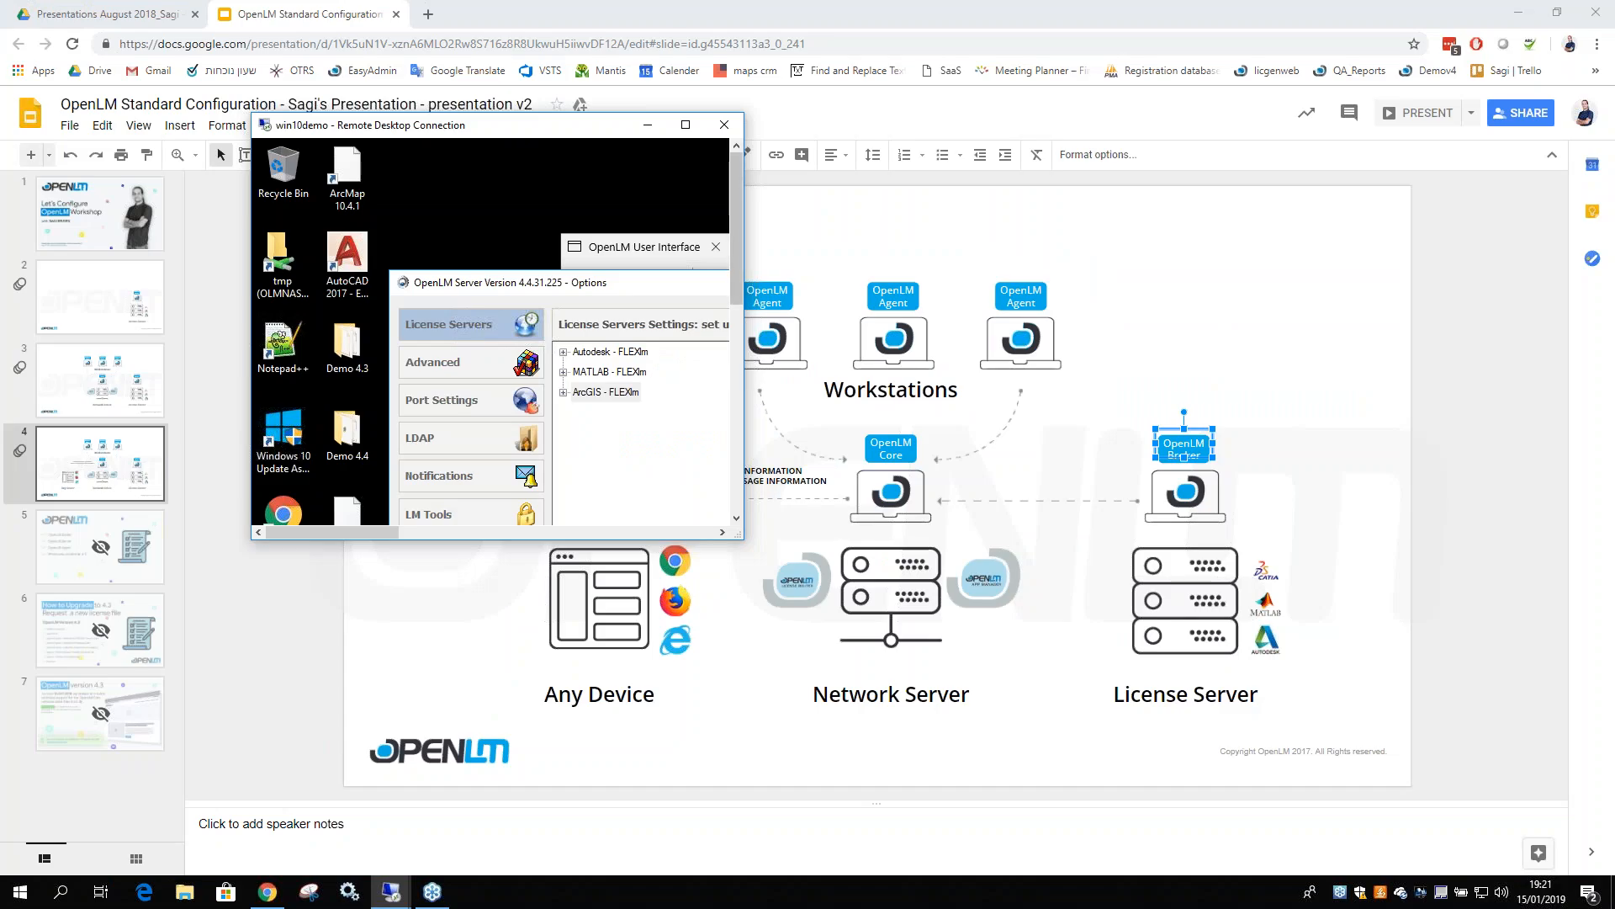
Turn ArcGIS remote license-manager querying back on, apply, and restart the OpenLM Server service
{"action": "left_click", "coordinate": [685, 125]}
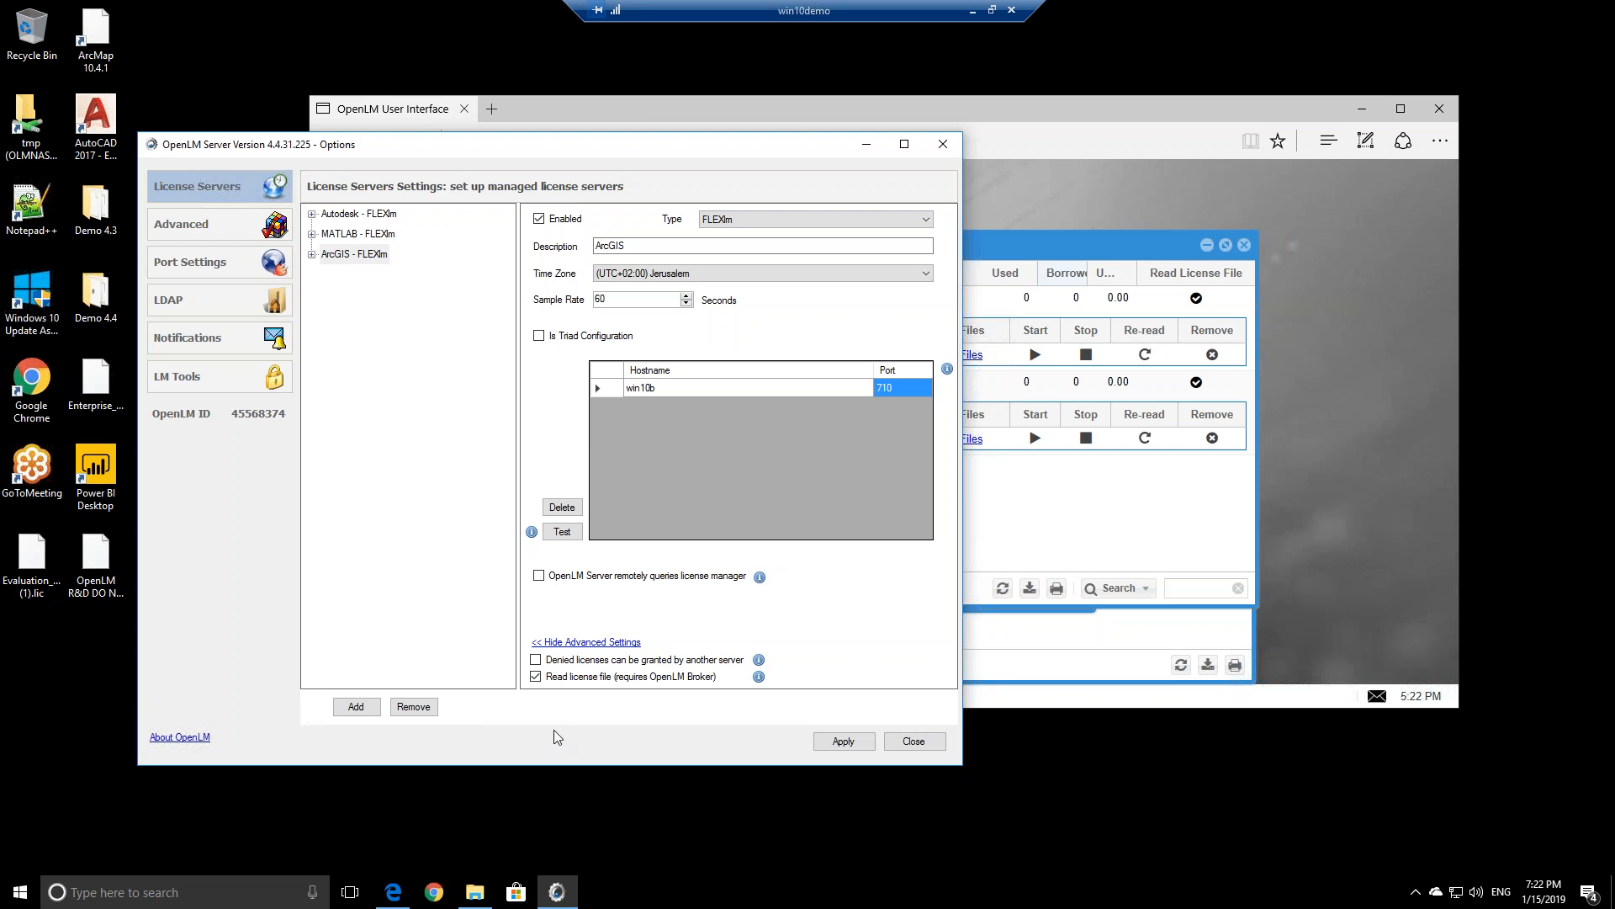
{"action": "left_click", "coordinate": [536, 678]}
{"action": "left_click", "coordinate": [540, 678]}
{"action": "left_click", "coordinate": [547, 577]}
{"action": "left_click", "coordinate": [857, 748]}
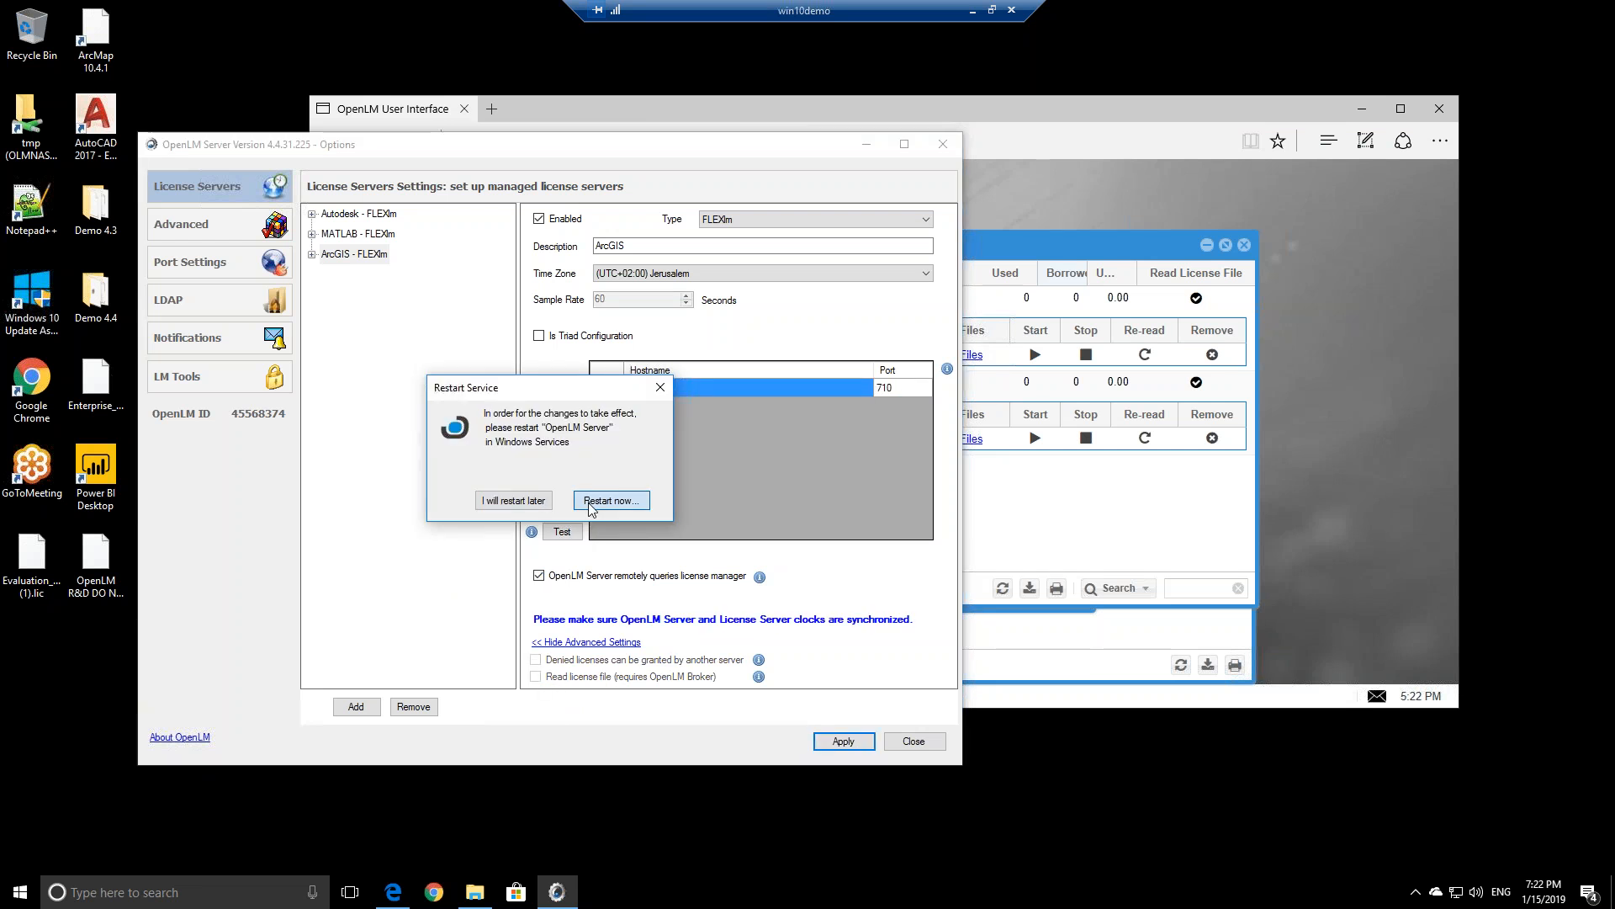
{"action": "left_click", "coordinate": [513, 500]}
{"action": "left_click", "coordinate": [1126, 524]}
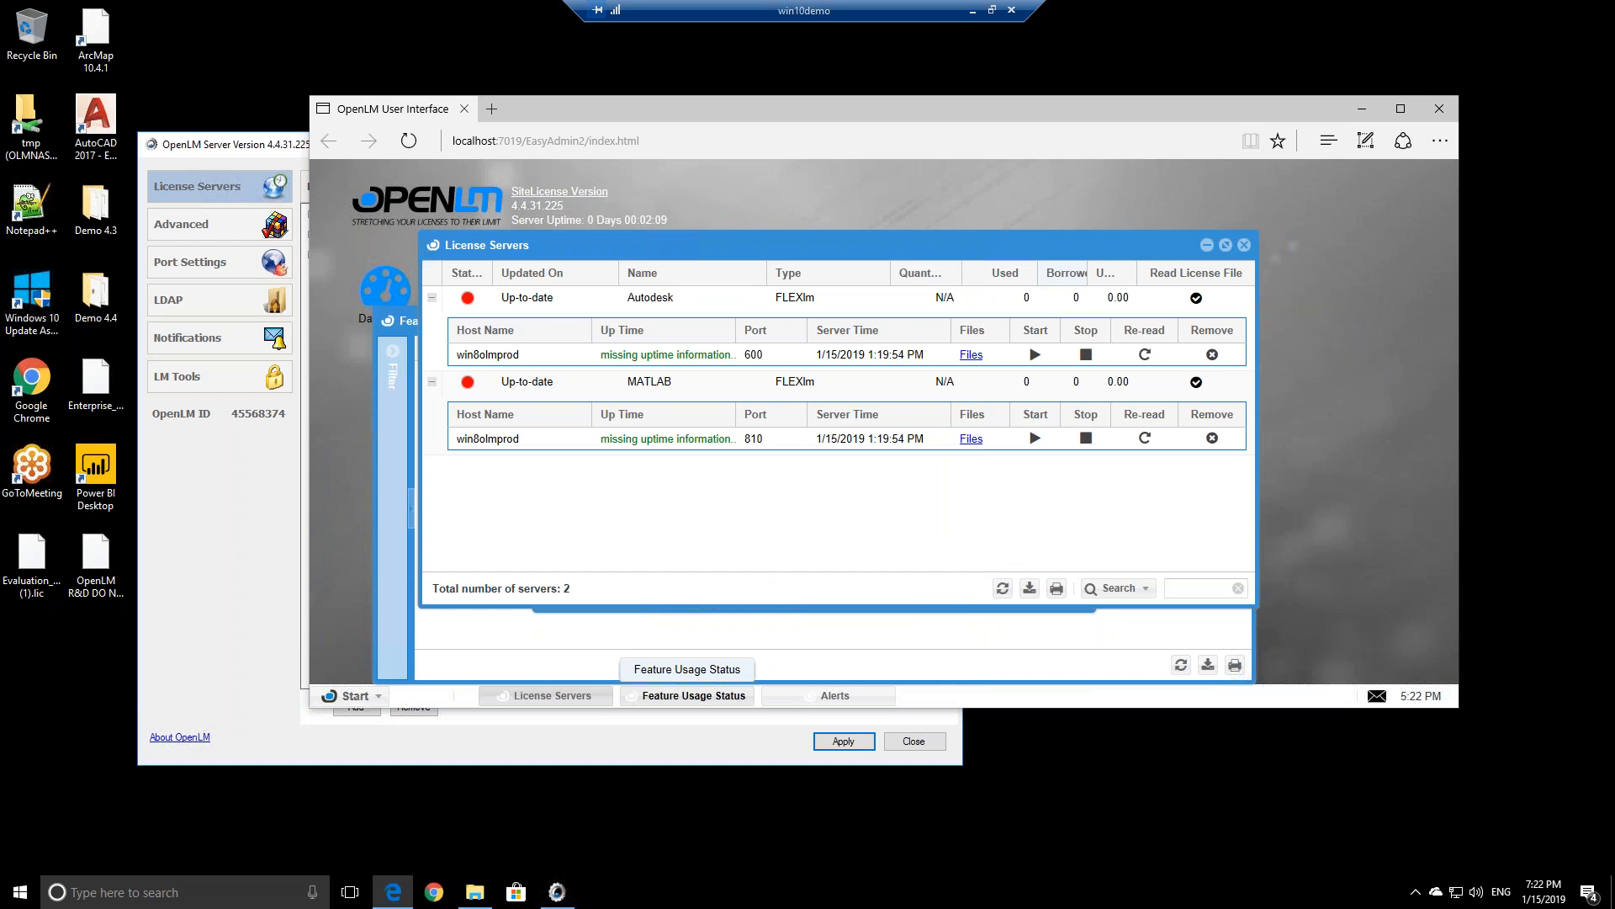
Reload the OpenLM web page and close the extra windows over the license servers list
{"action": "left_click", "coordinate": [554, 109]}
{"action": "left_click", "coordinate": [409, 140]}
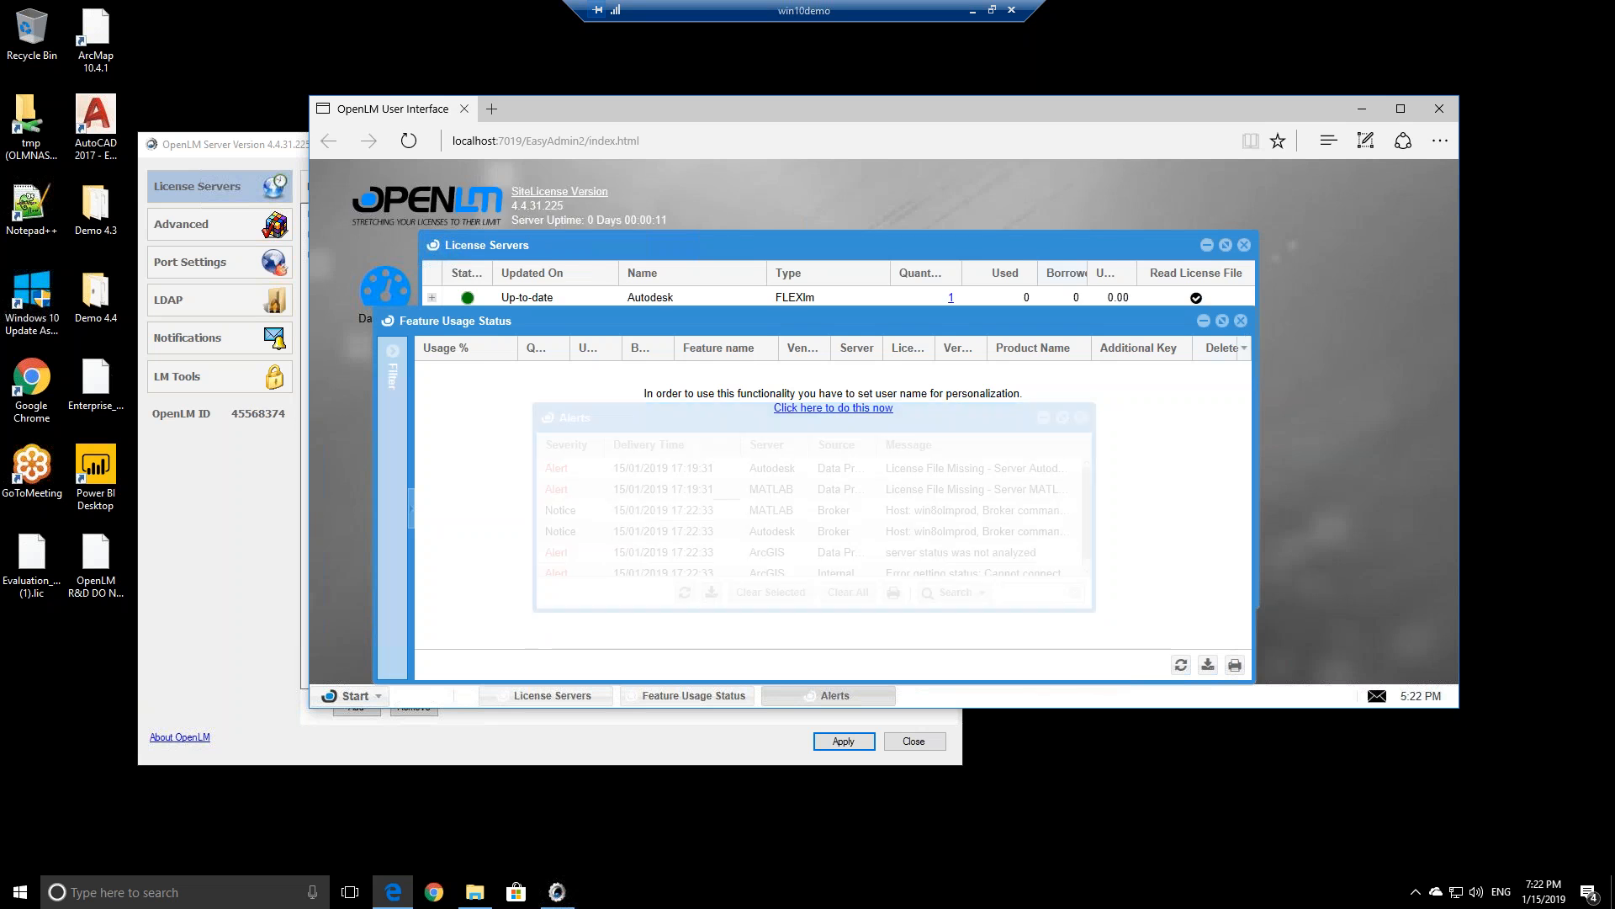
{"action": "left_click", "coordinate": [1242, 321]}
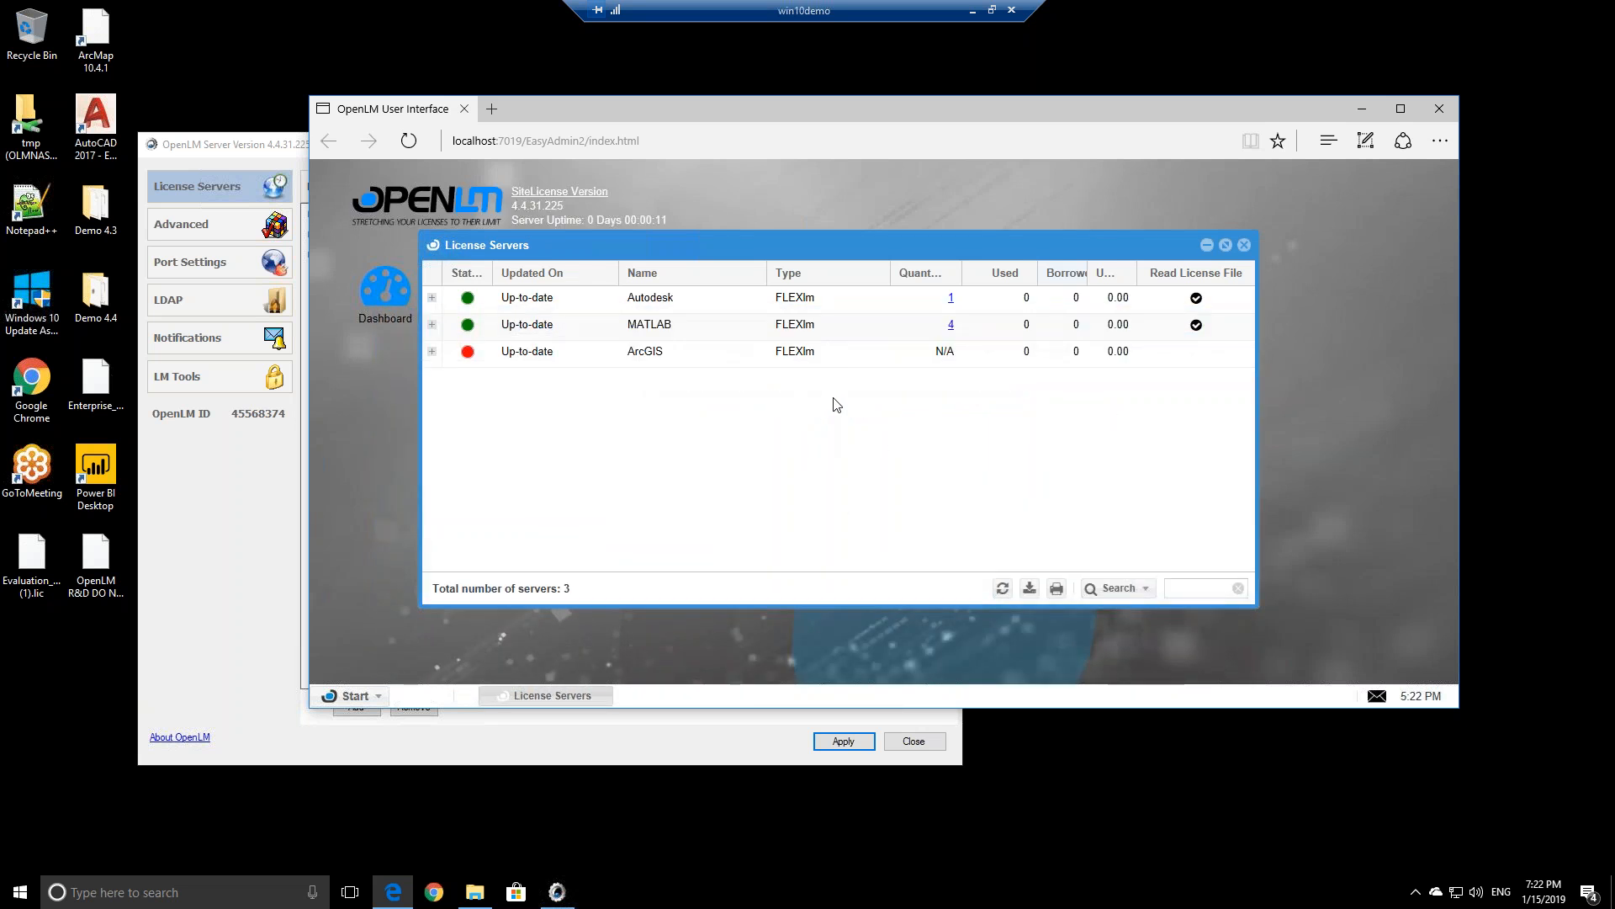
Select the Autodesk, MATLAB and ArcGIS rows, toggle Autodesk's host details, and minimize Edge
{"action": "left_click", "coordinate": [635, 302]}
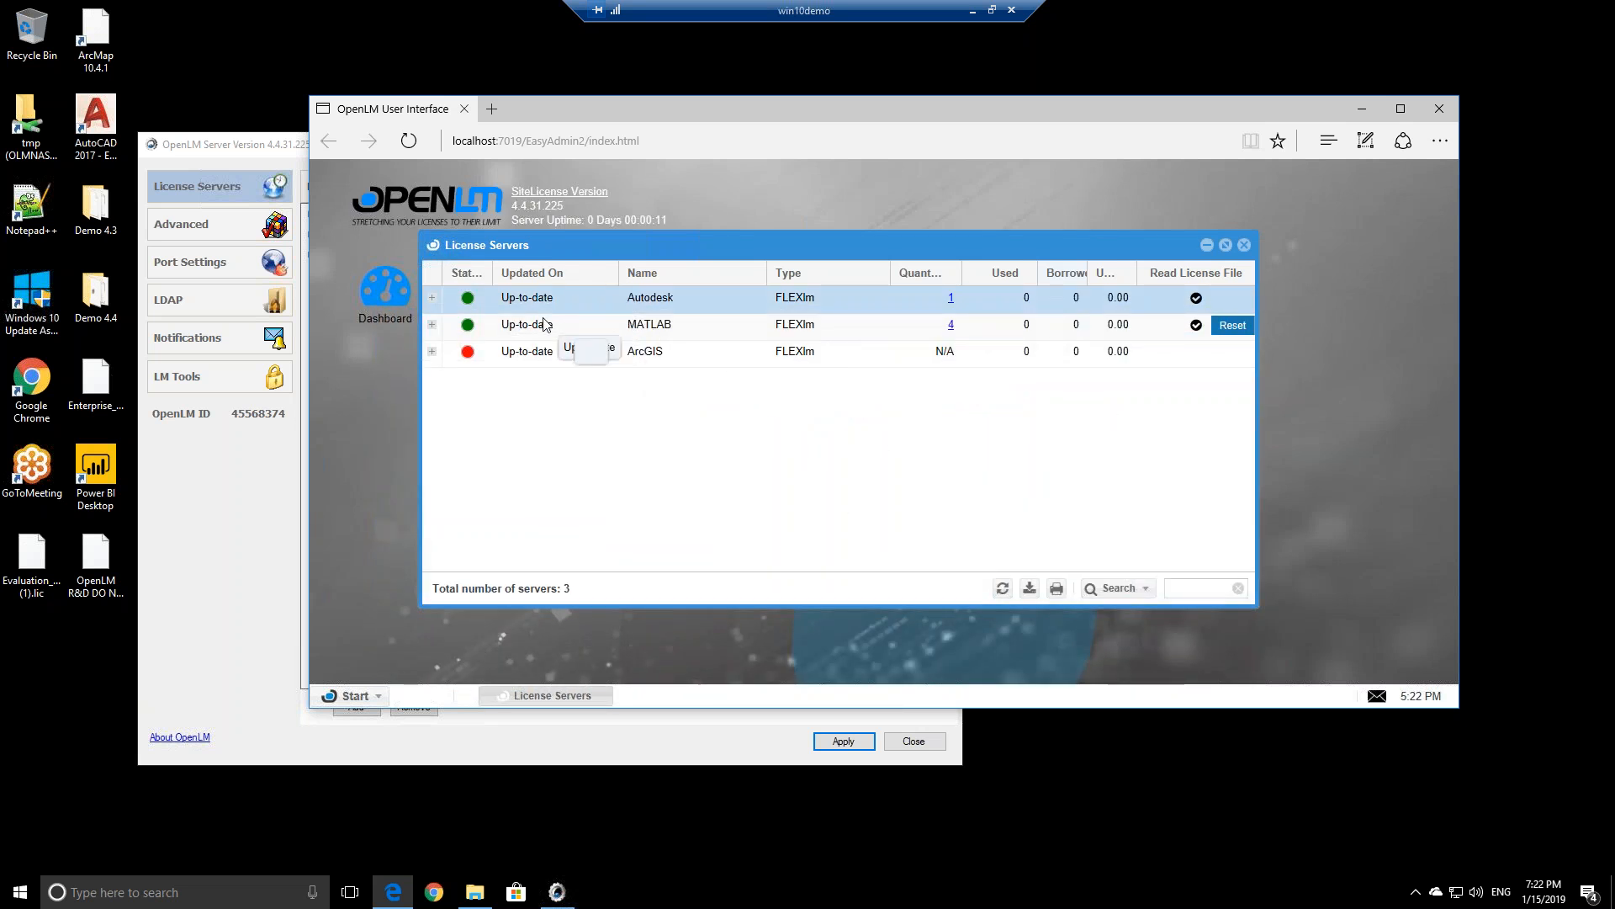
{"action": "left_click", "coordinate": [859, 330]}
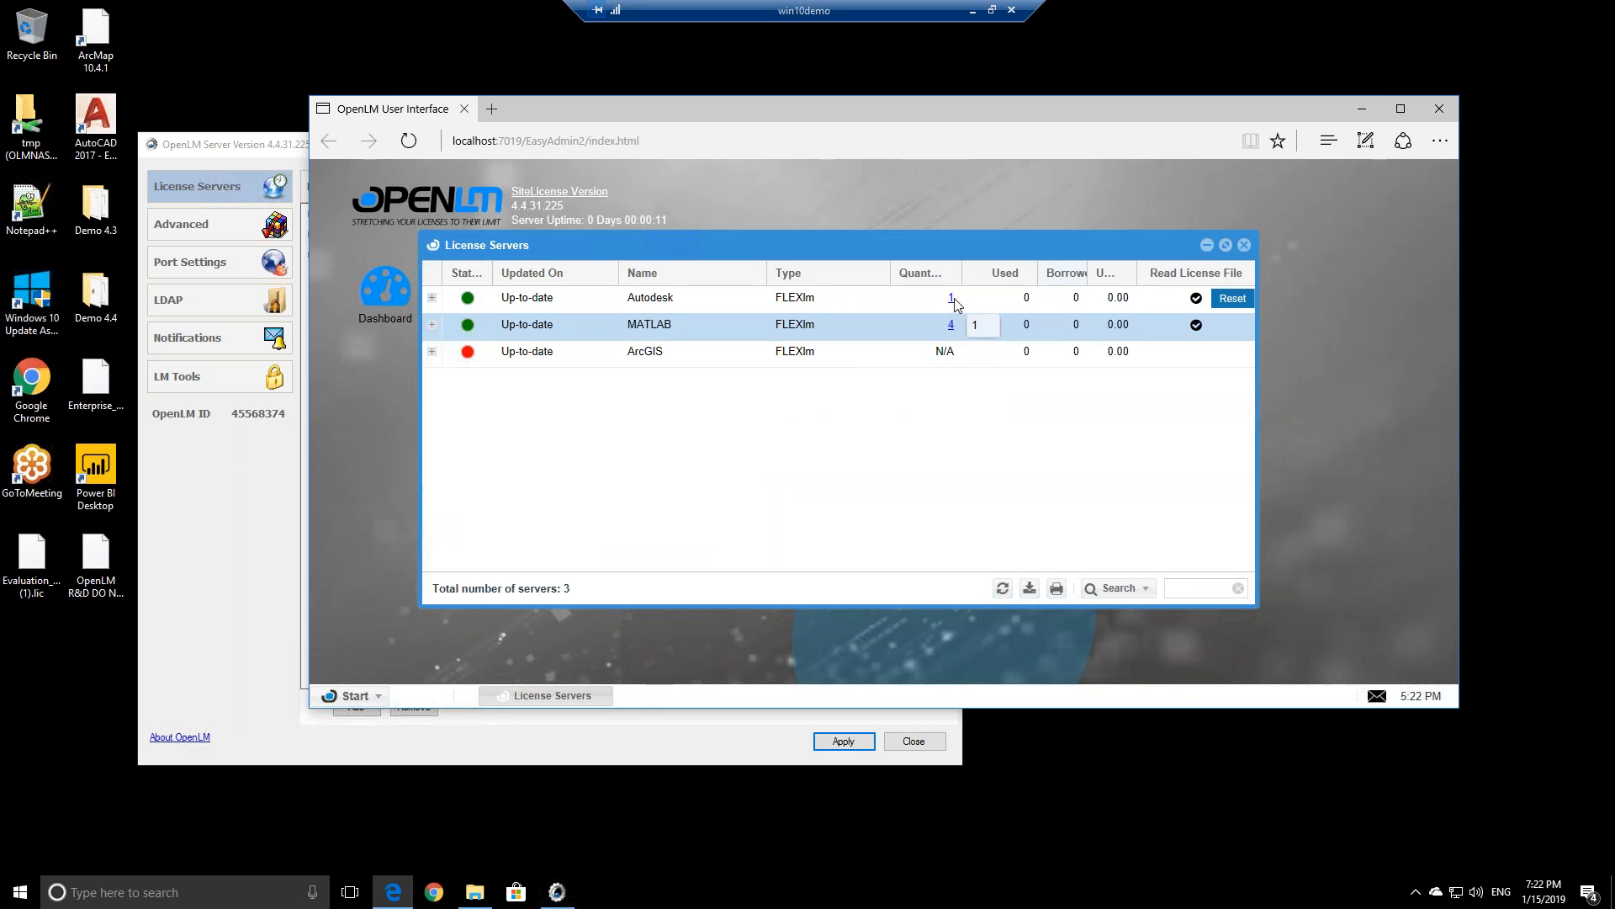
{"action": "left_click", "coordinate": [432, 297]}
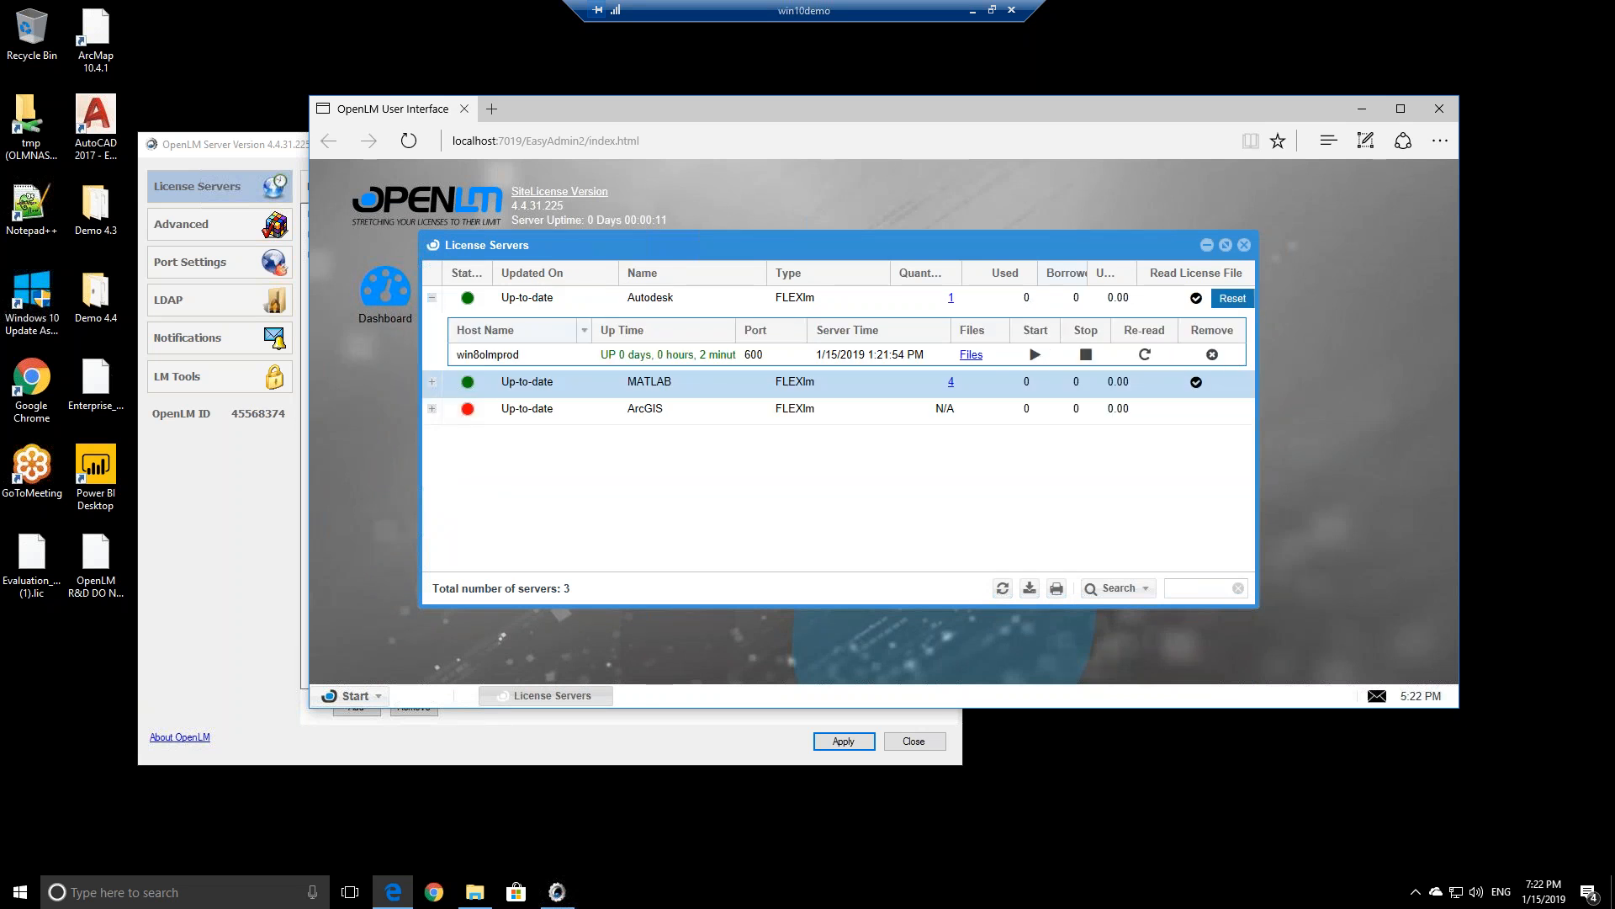
{"action": "left_click", "coordinate": [431, 299]}
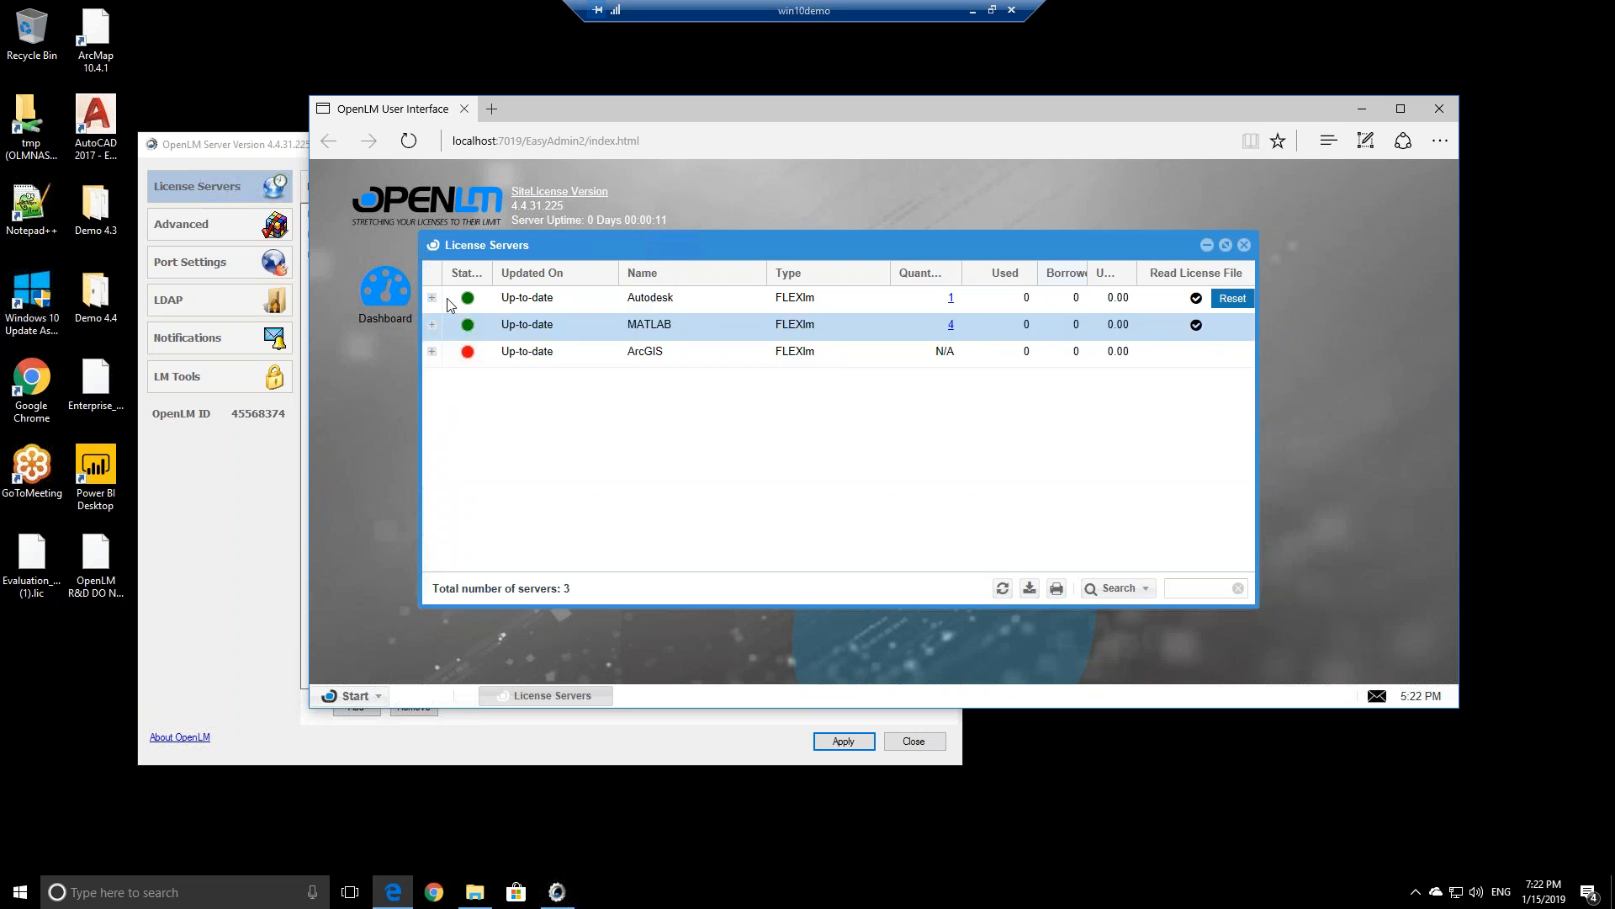
{"action": "left_click", "coordinate": [640, 358]}
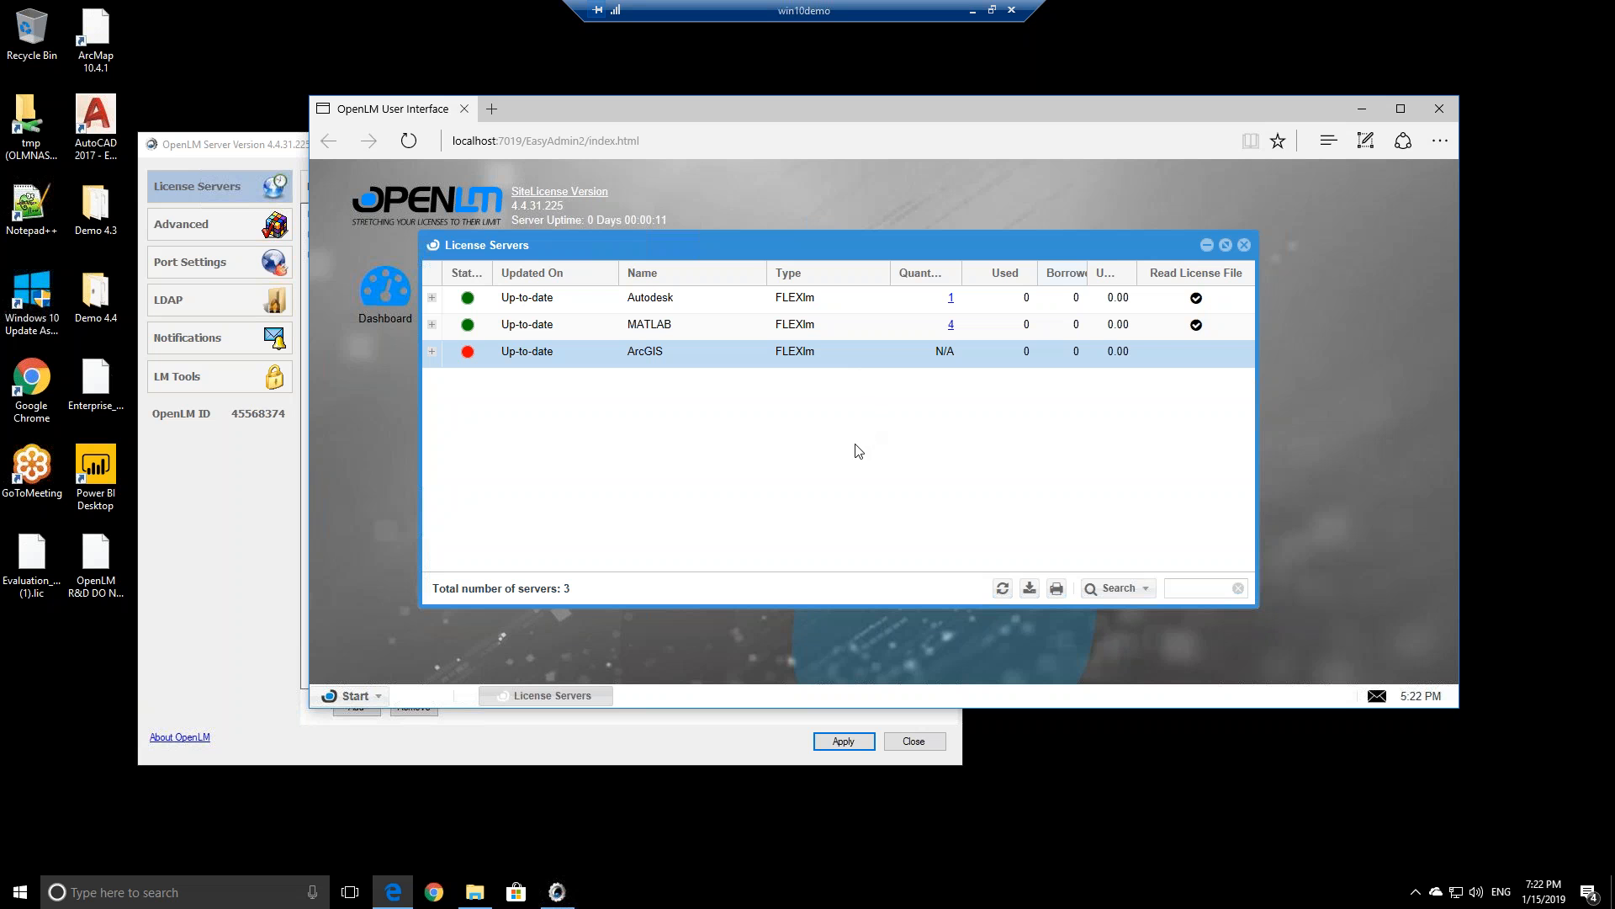
{"action": "left_click", "coordinate": [1361, 108]}
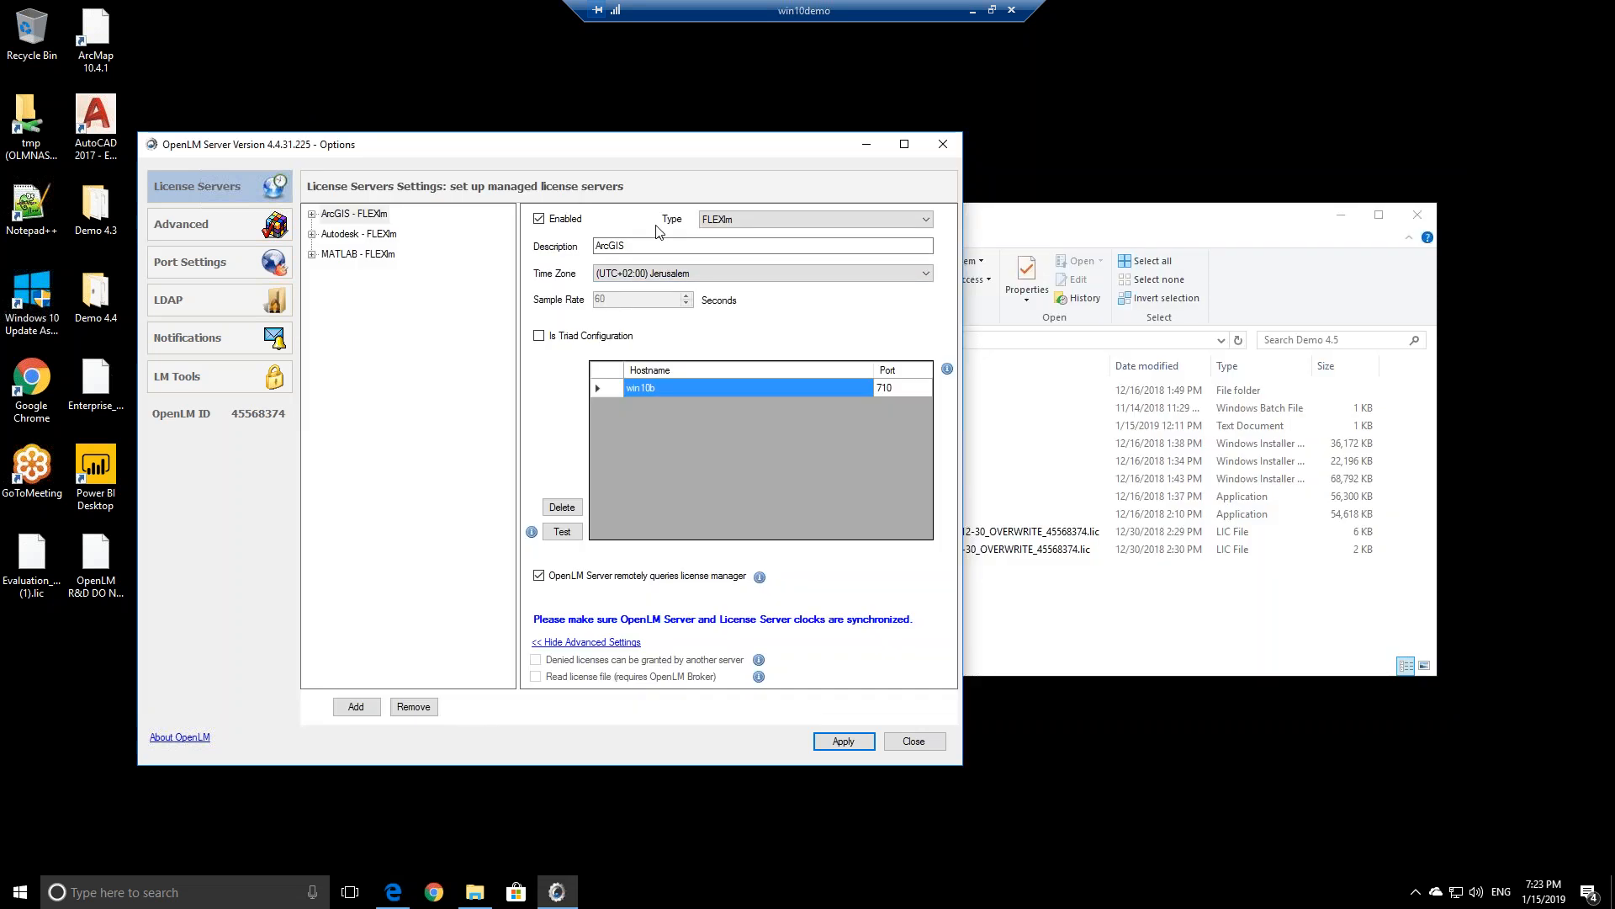
Close Server Options and select openlm_active_agent_win_440148.msi in File Explorer
{"action": "left_click", "coordinate": [942, 146]}
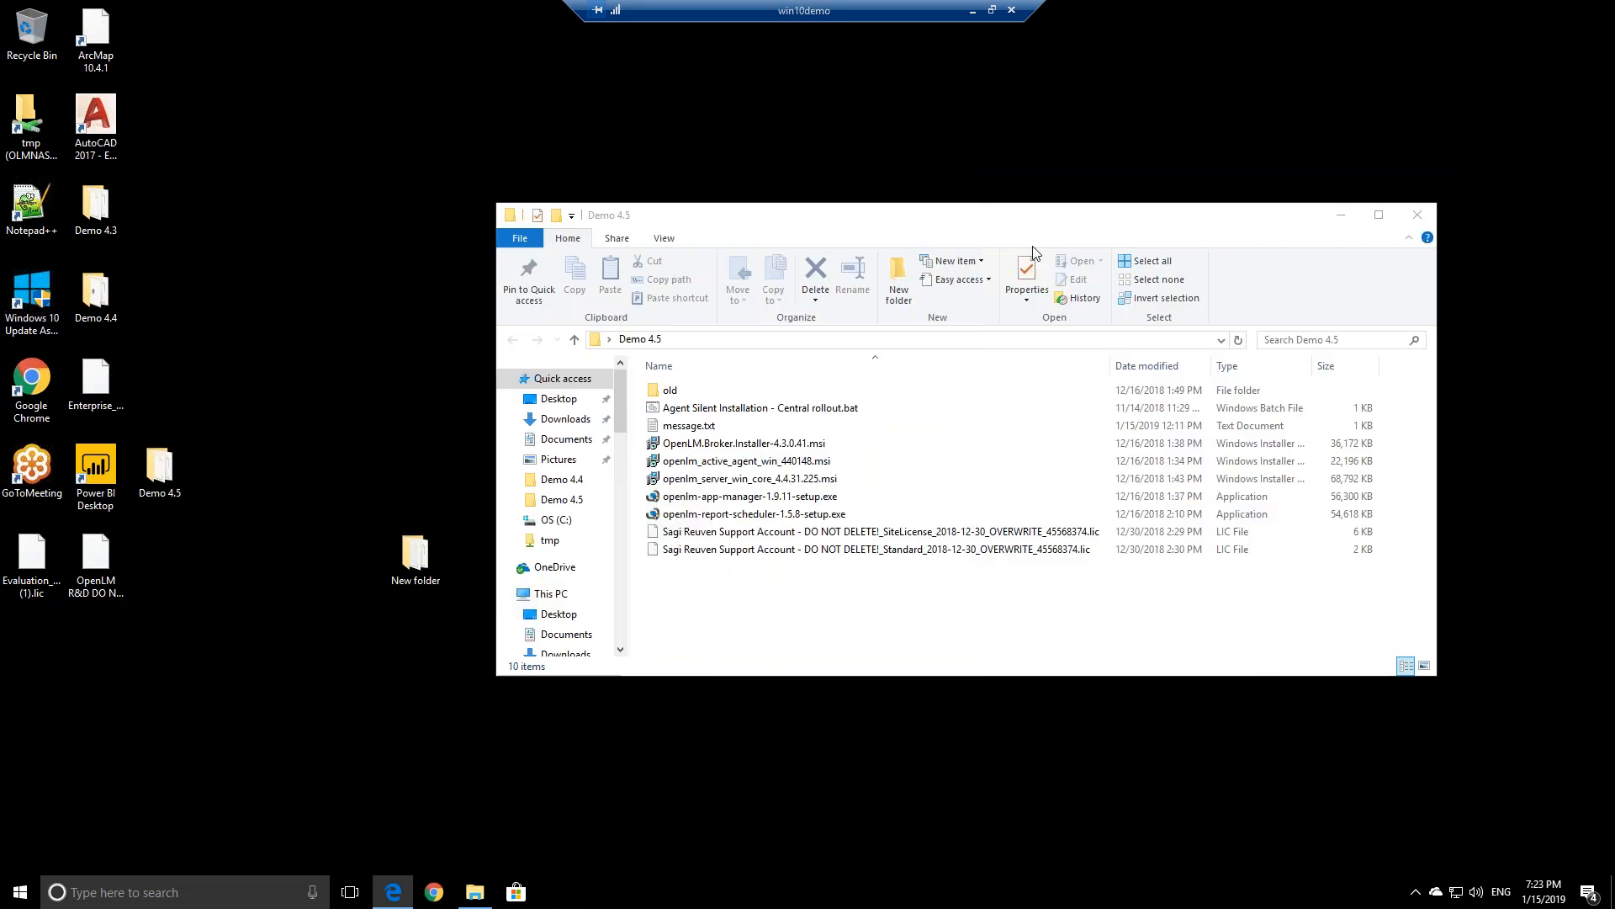
{"action": "left_click", "coordinate": [729, 464]}
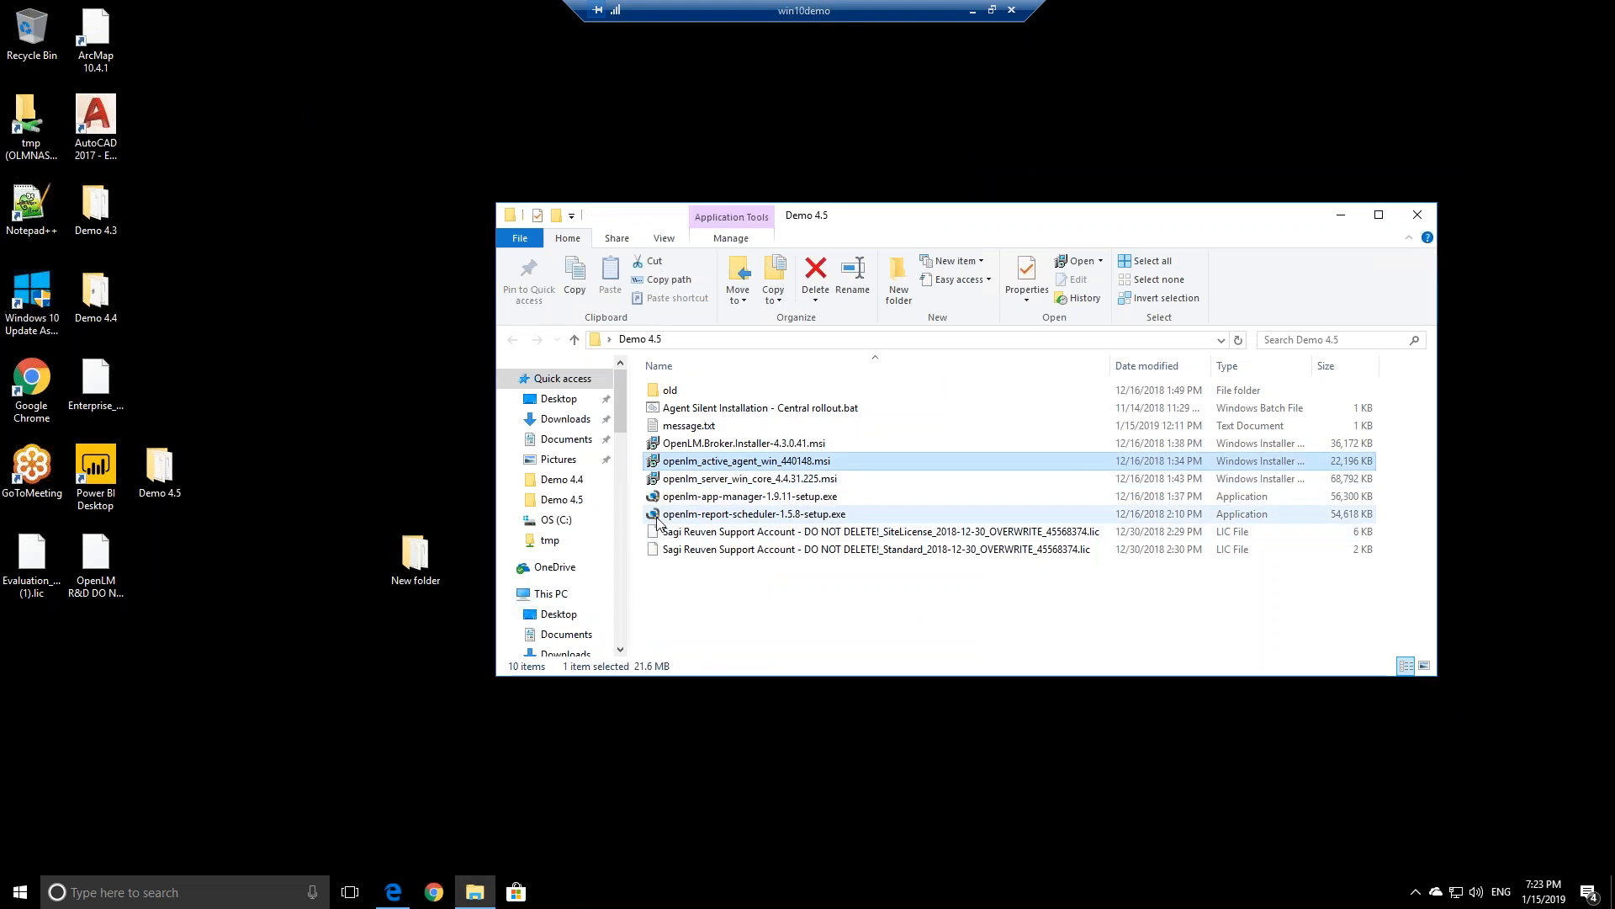
{"action": "left_click", "coordinate": [992, 10]}
{"action": "left_click_drag", "start_coordinate": [431, 128], "coordinate": [206, 159]}
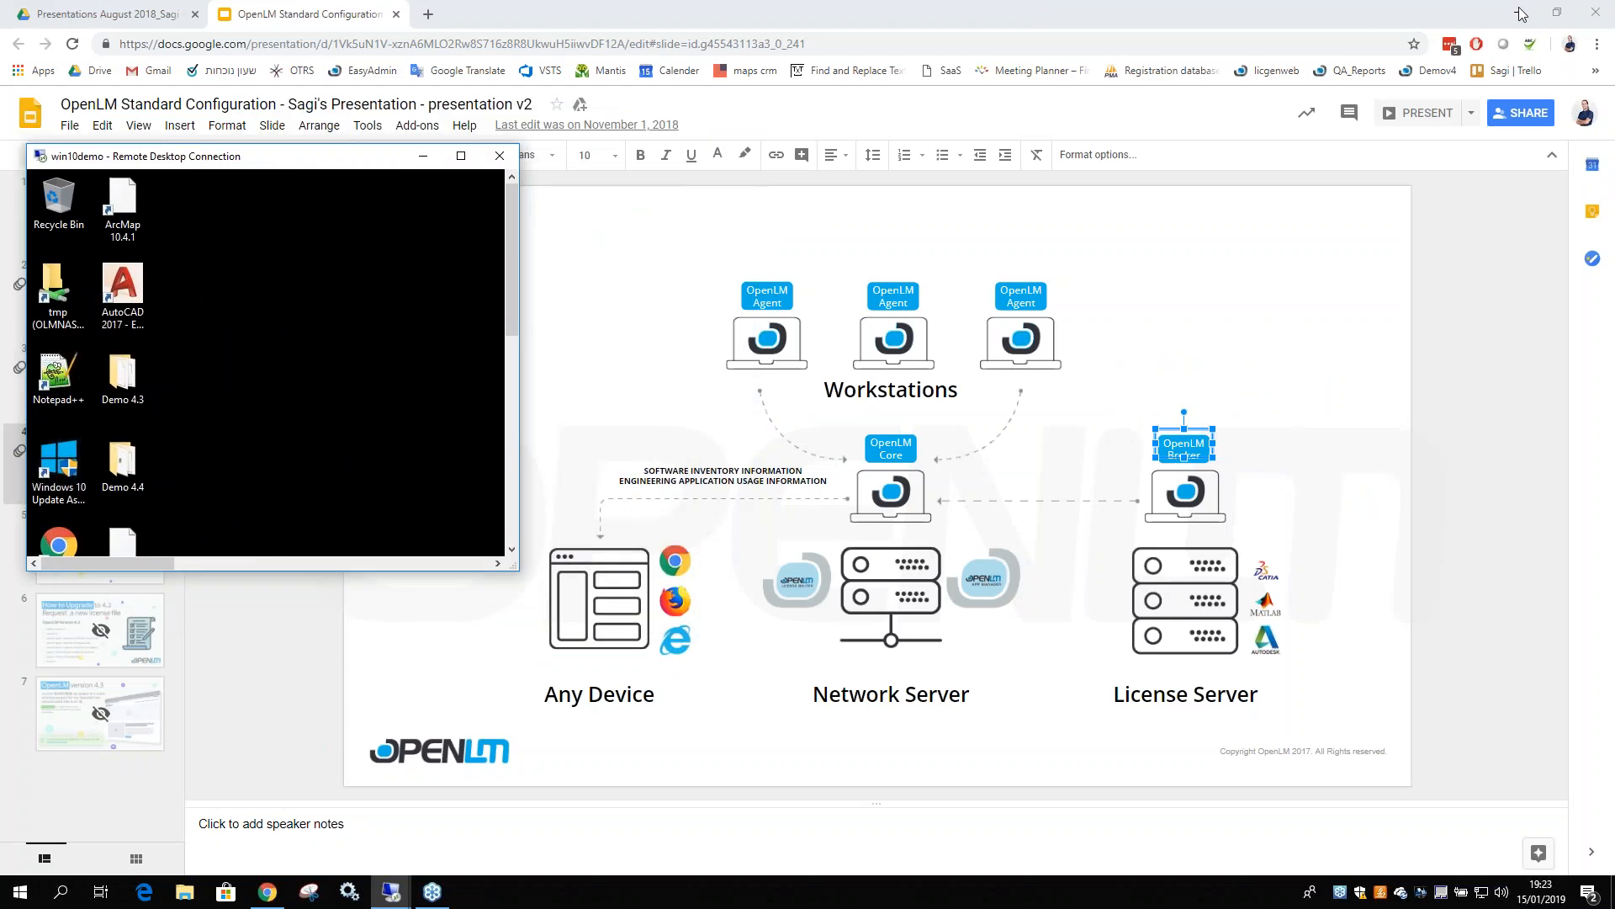
Put the browser and remote session away, then move the local agent .msi icon lower on the desktop
{"action": "left_click", "coordinate": [1512, 14]}
{"action": "left_click_drag", "start_coordinate": [304, 160], "coordinate": [1042, 90]}
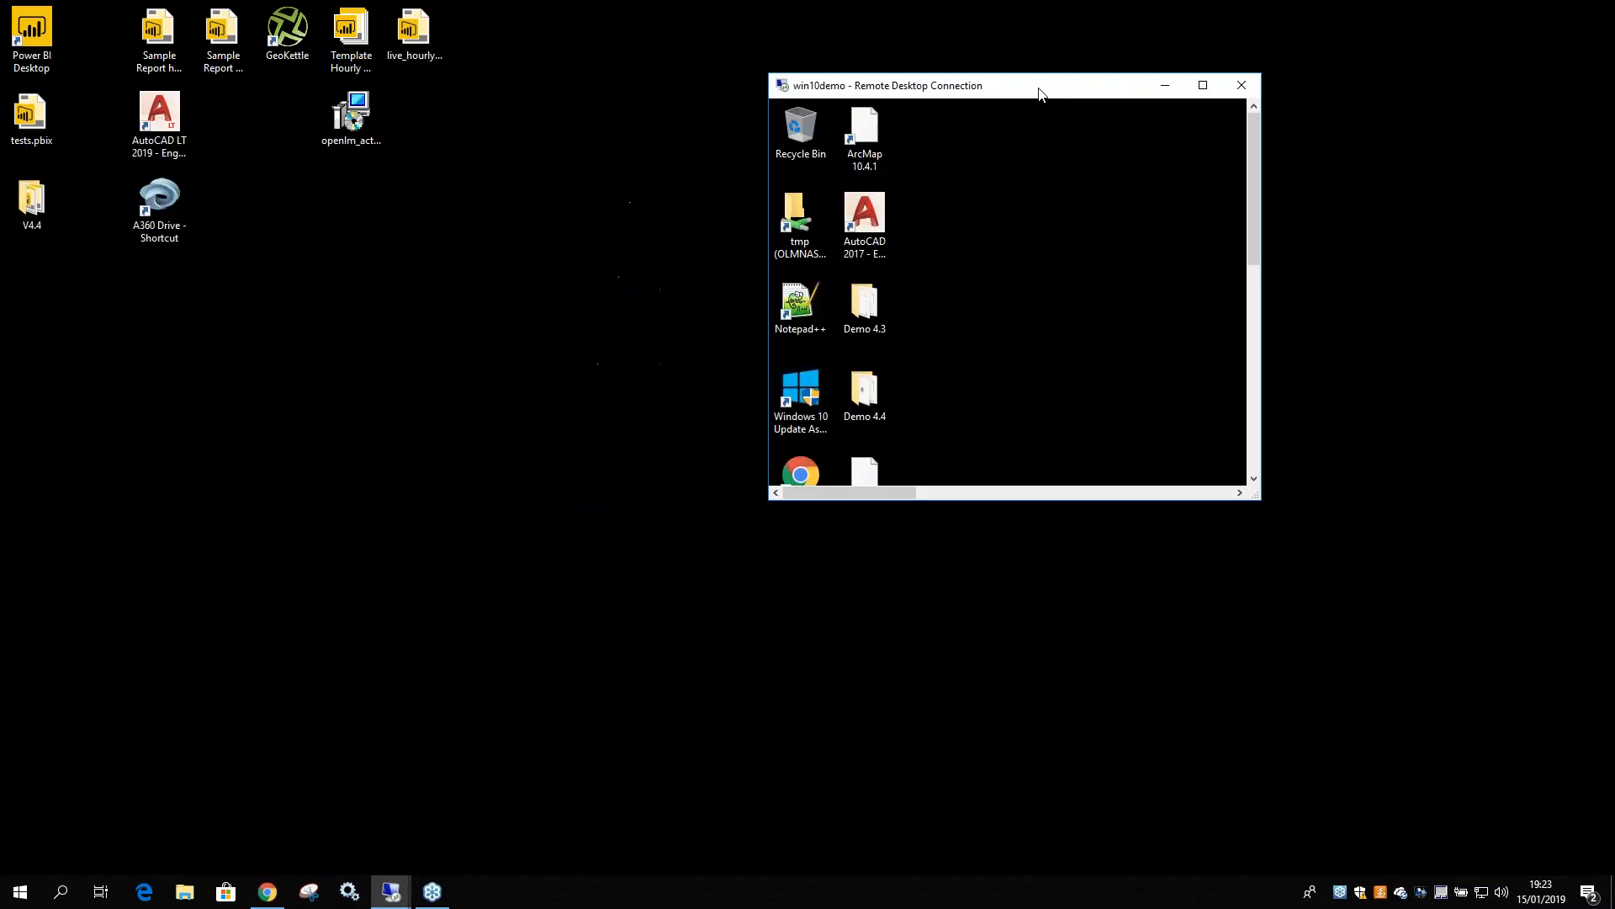
{"action": "double_click", "coordinate": [1042, 90]}
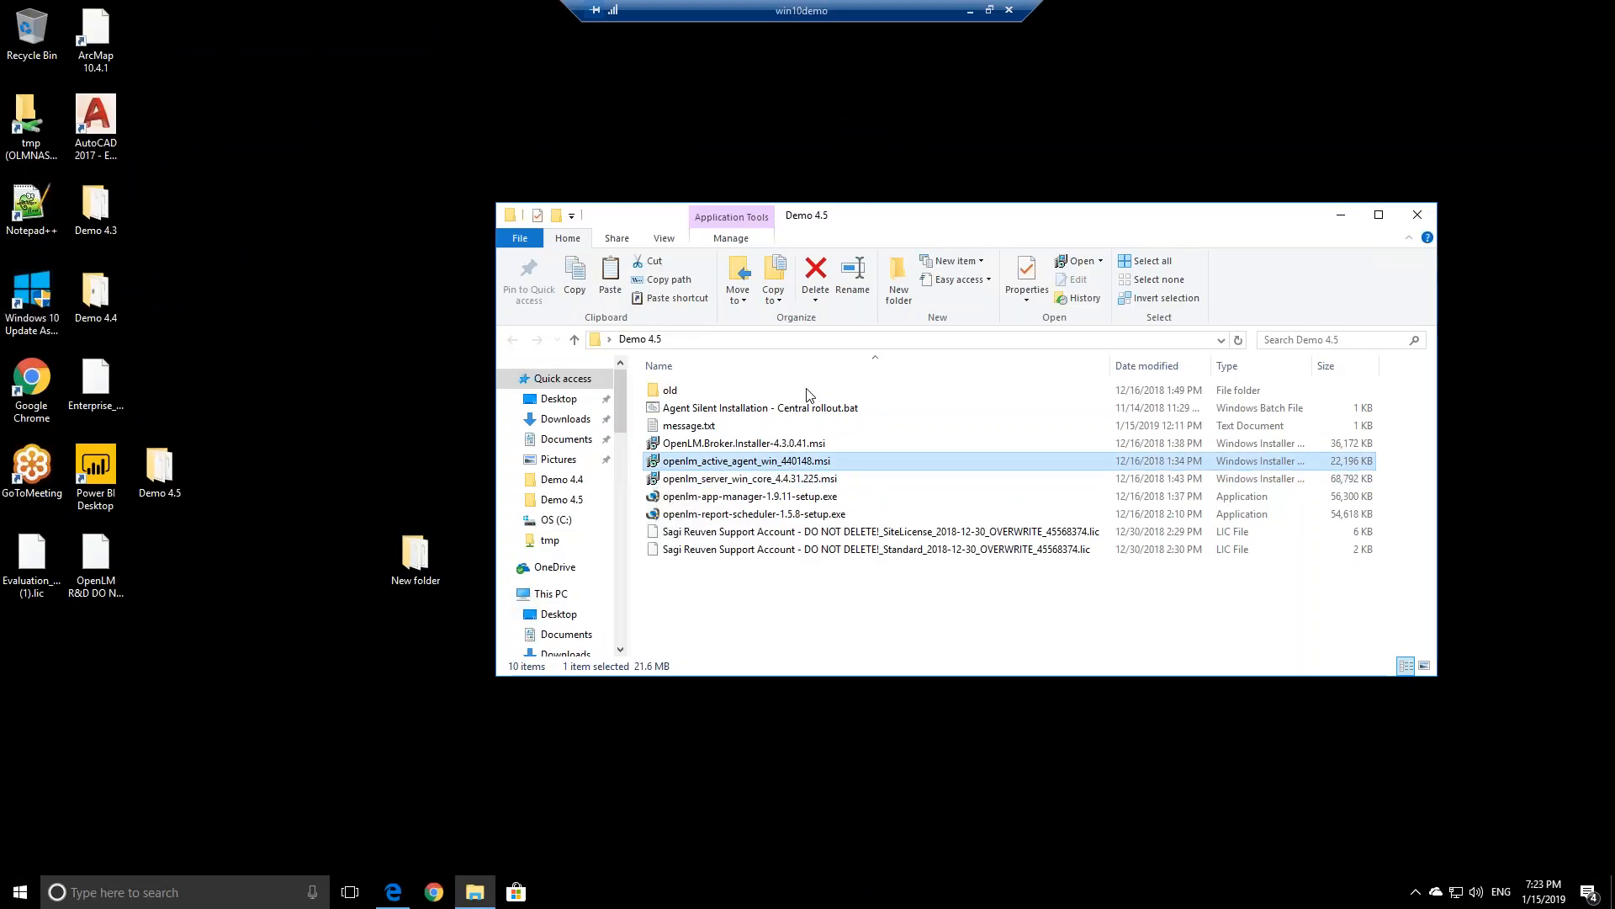
{"action": "left_click", "coordinate": [970, 10]}
{"action": "left_click_drag", "start_coordinate": [357, 133], "coordinate": [331, 563]}
{"action": "left_click", "coordinate": [437, 432]}
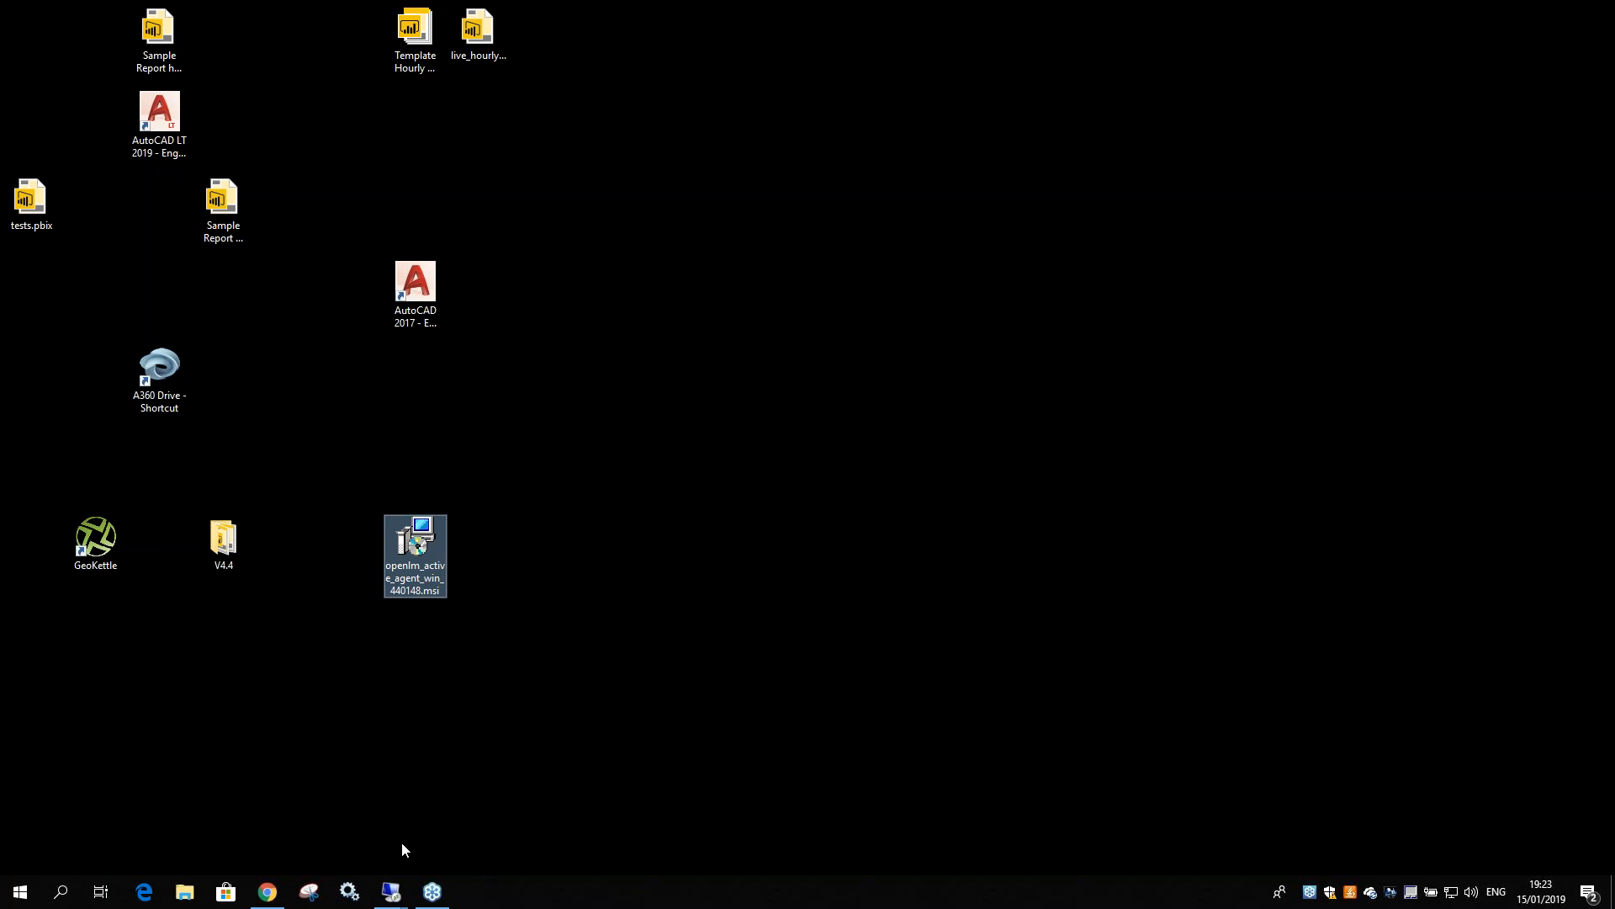
Highlight the Agent, Workstations, Broker and License Server labels on the architecture slide, then minimize it
{"action": "left_click", "coordinate": [268, 891]}
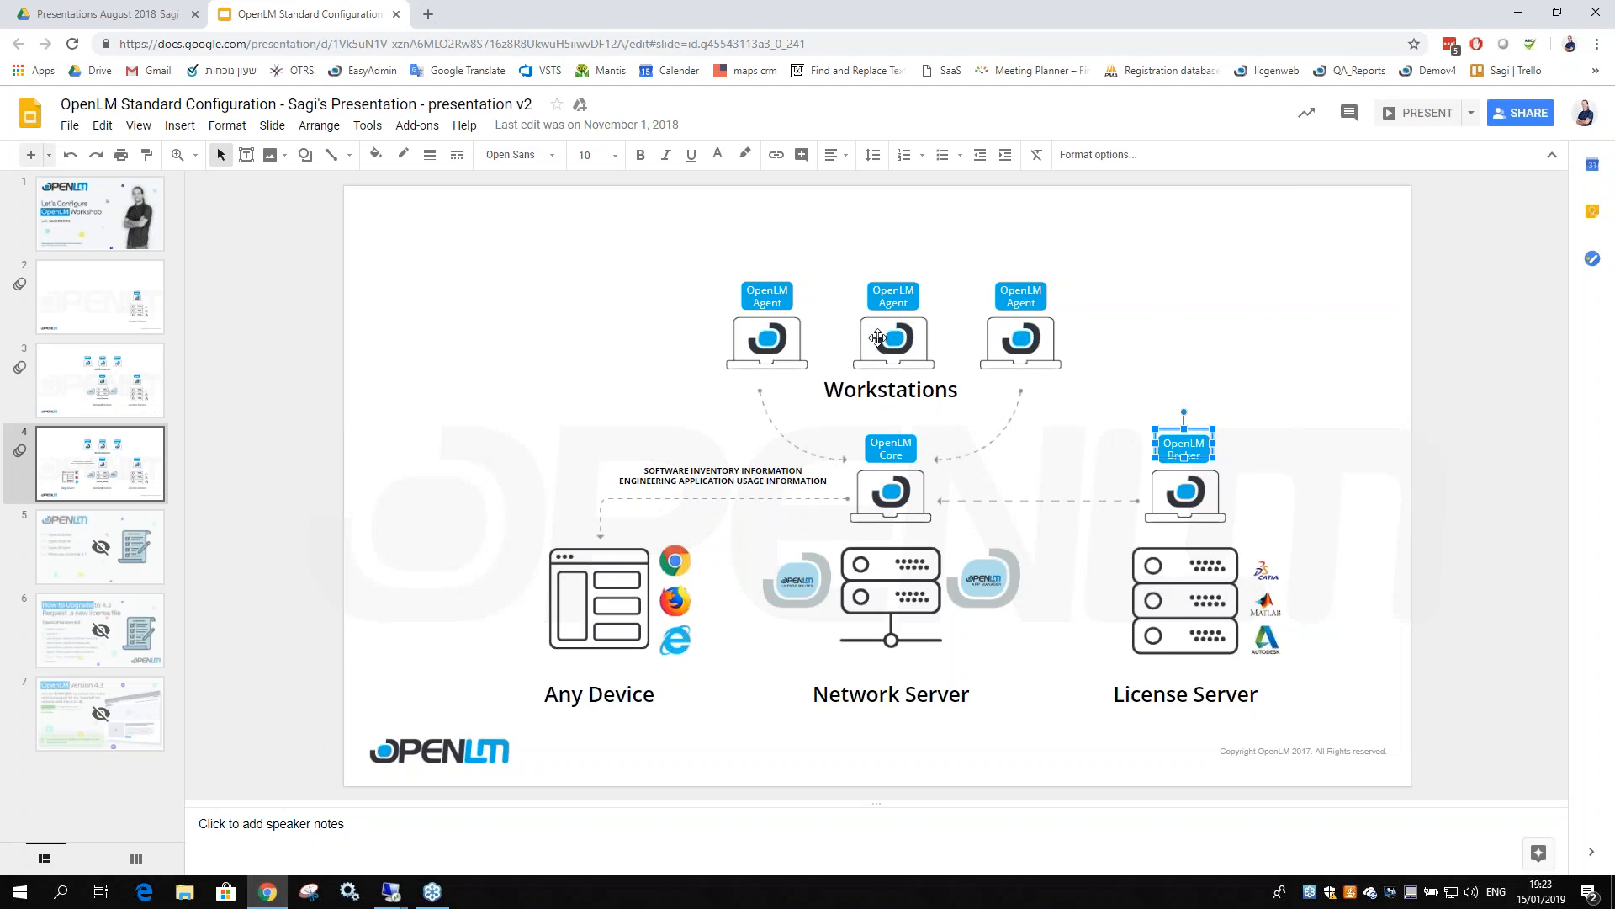
{"action": "left_click", "coordinate": [761, 292]}
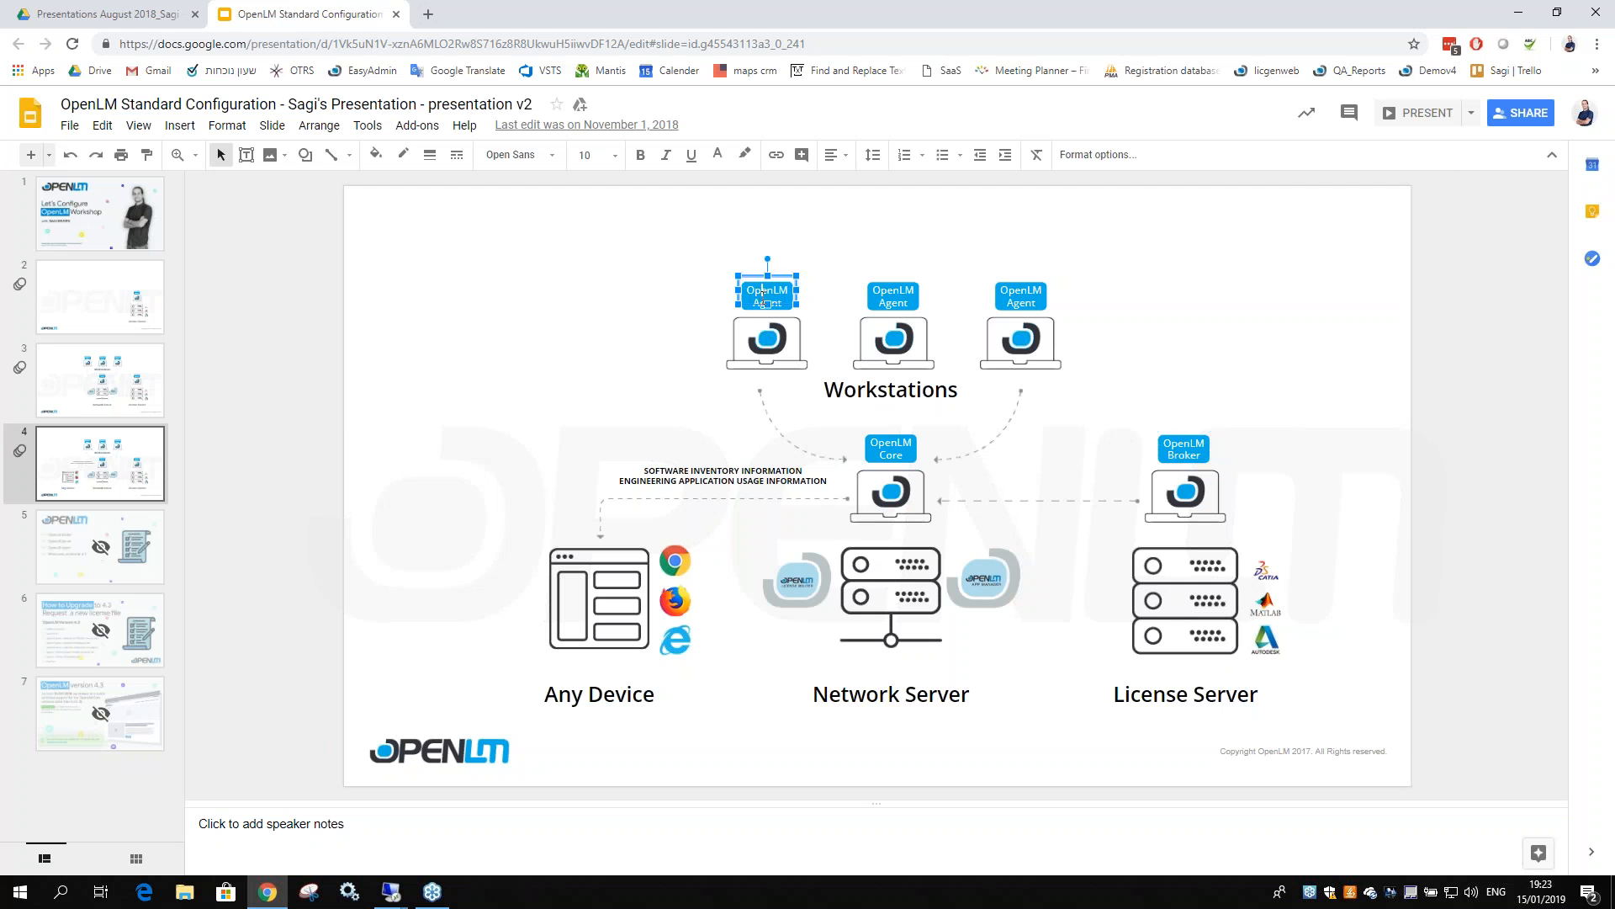
{"action": "left_click", "coordinate": [862, 388]}
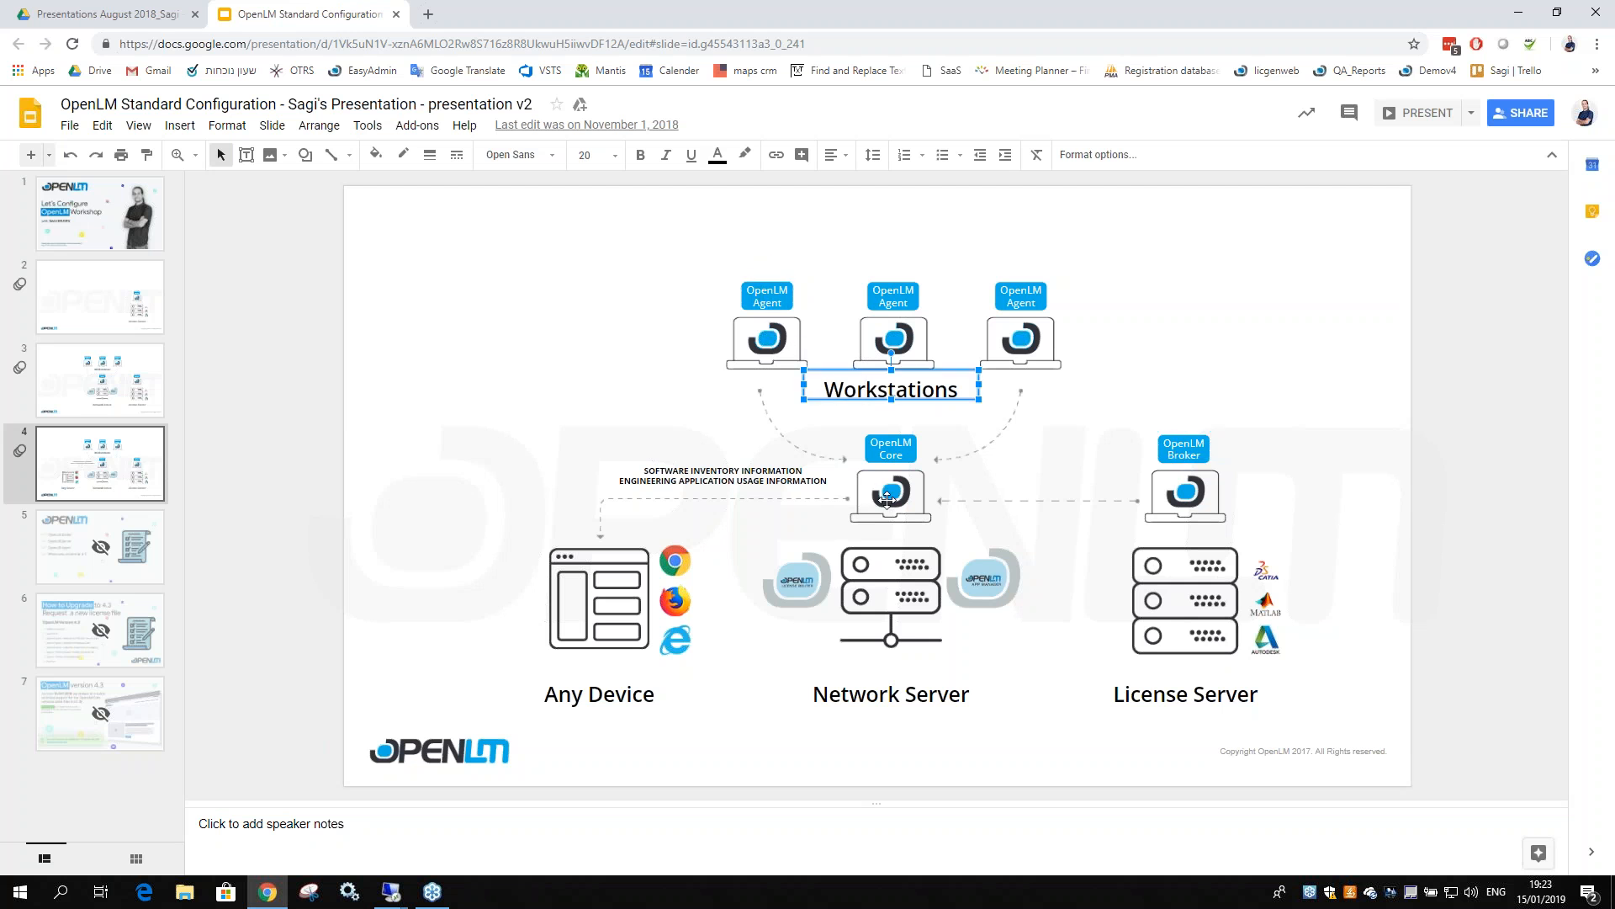
{"action": "left_click", "coordinate": [1184, 454]}
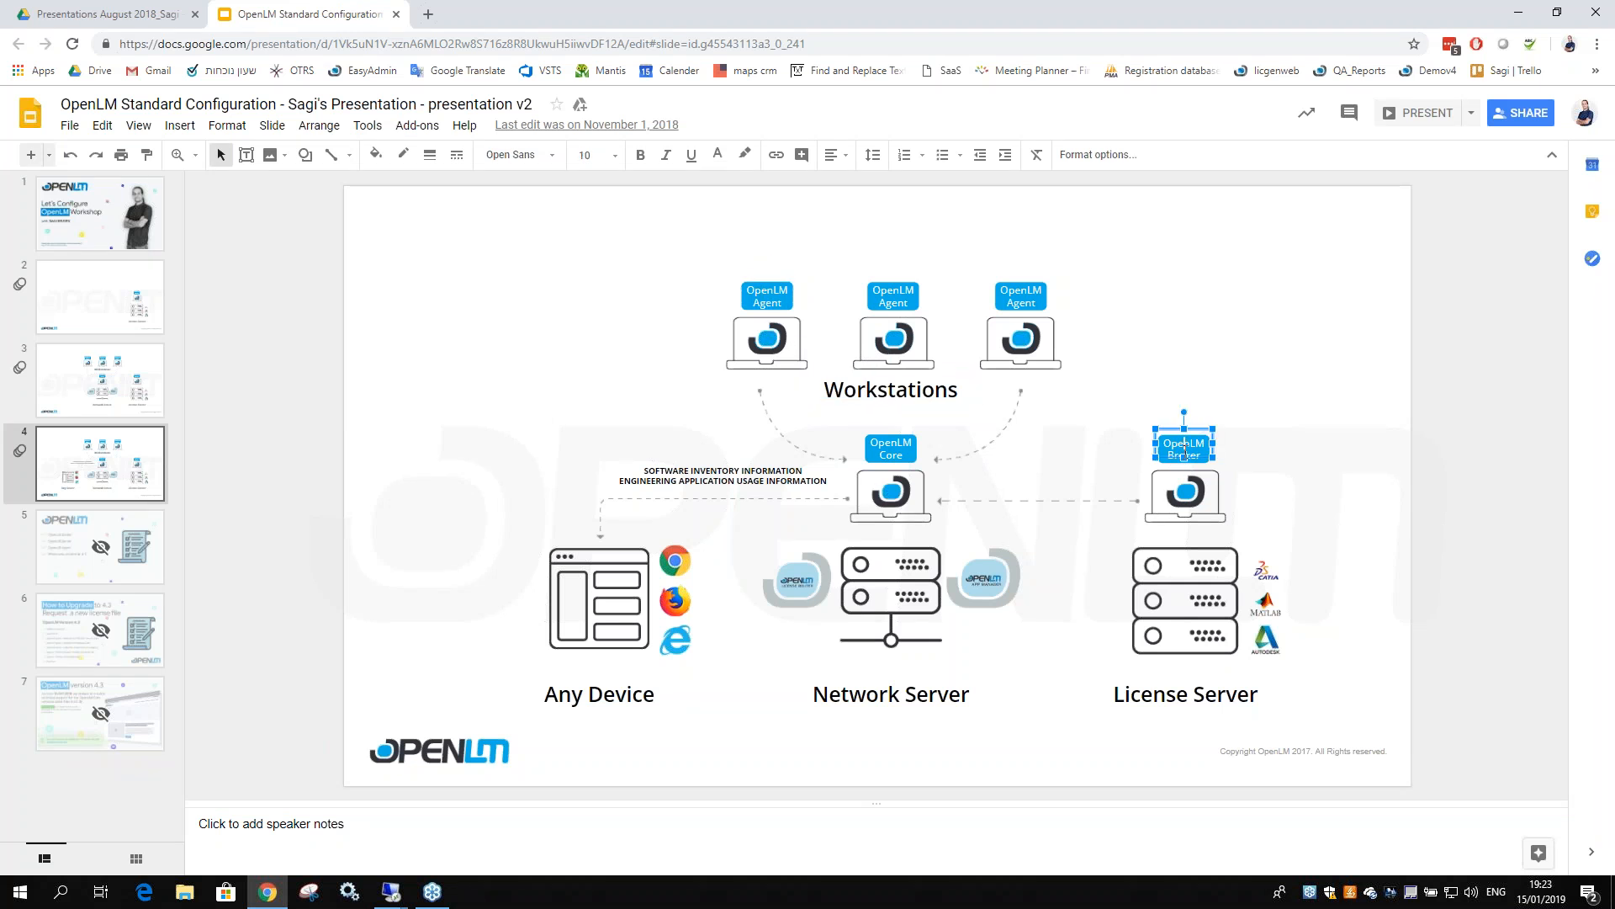
{"action": "left_click", "coordinate": [1178, 698]}
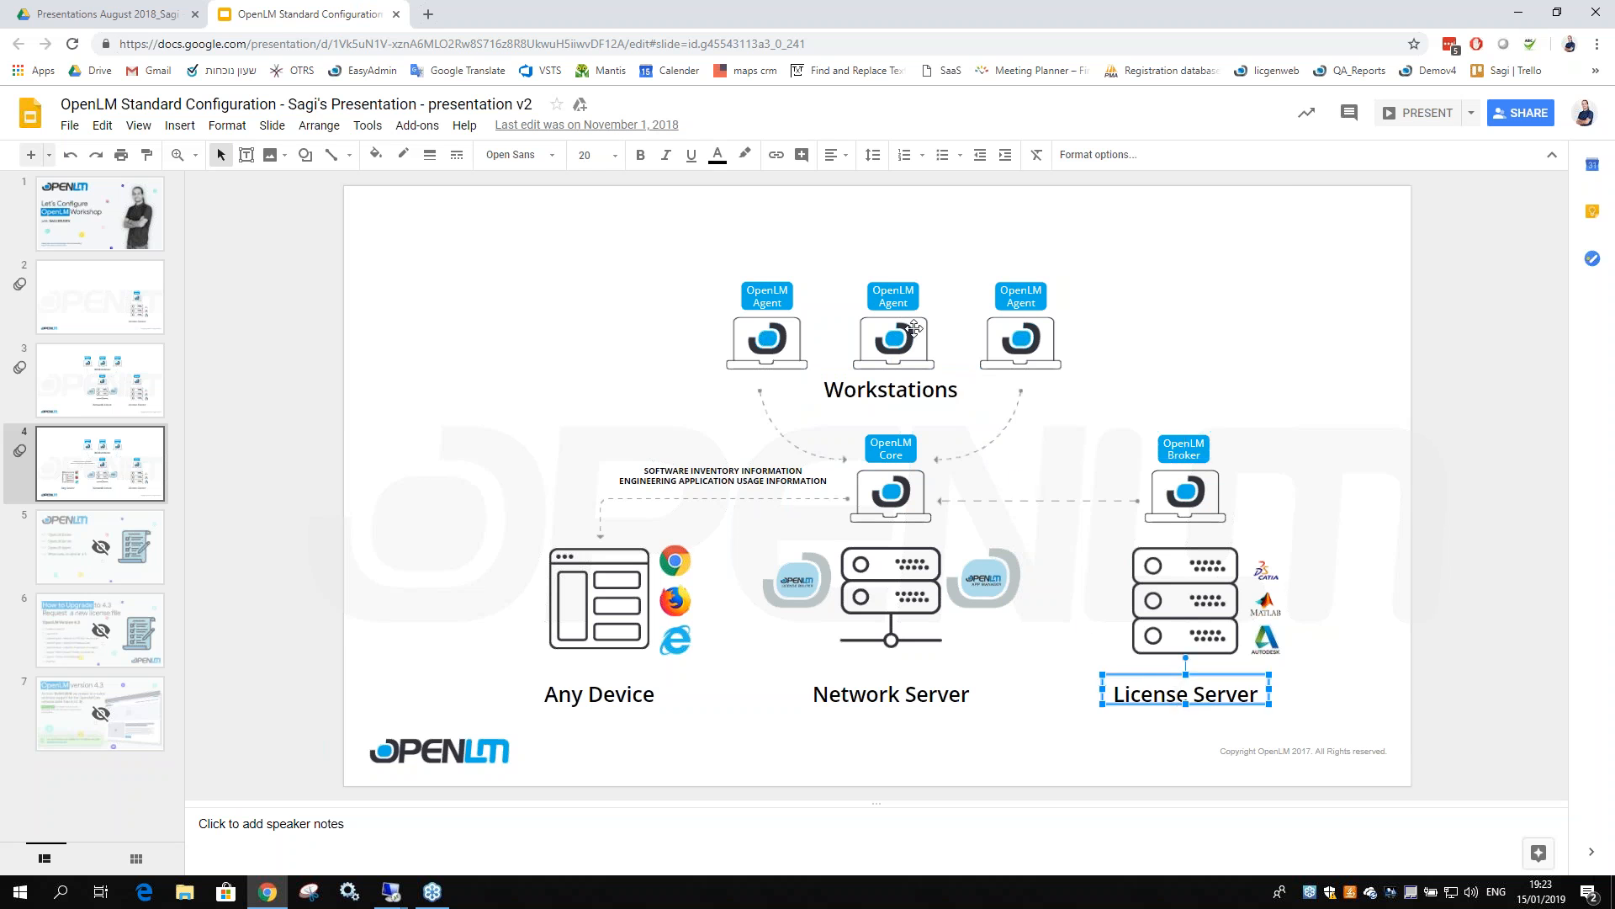
{"action": "left_click", "coordinate": [894, 301]}
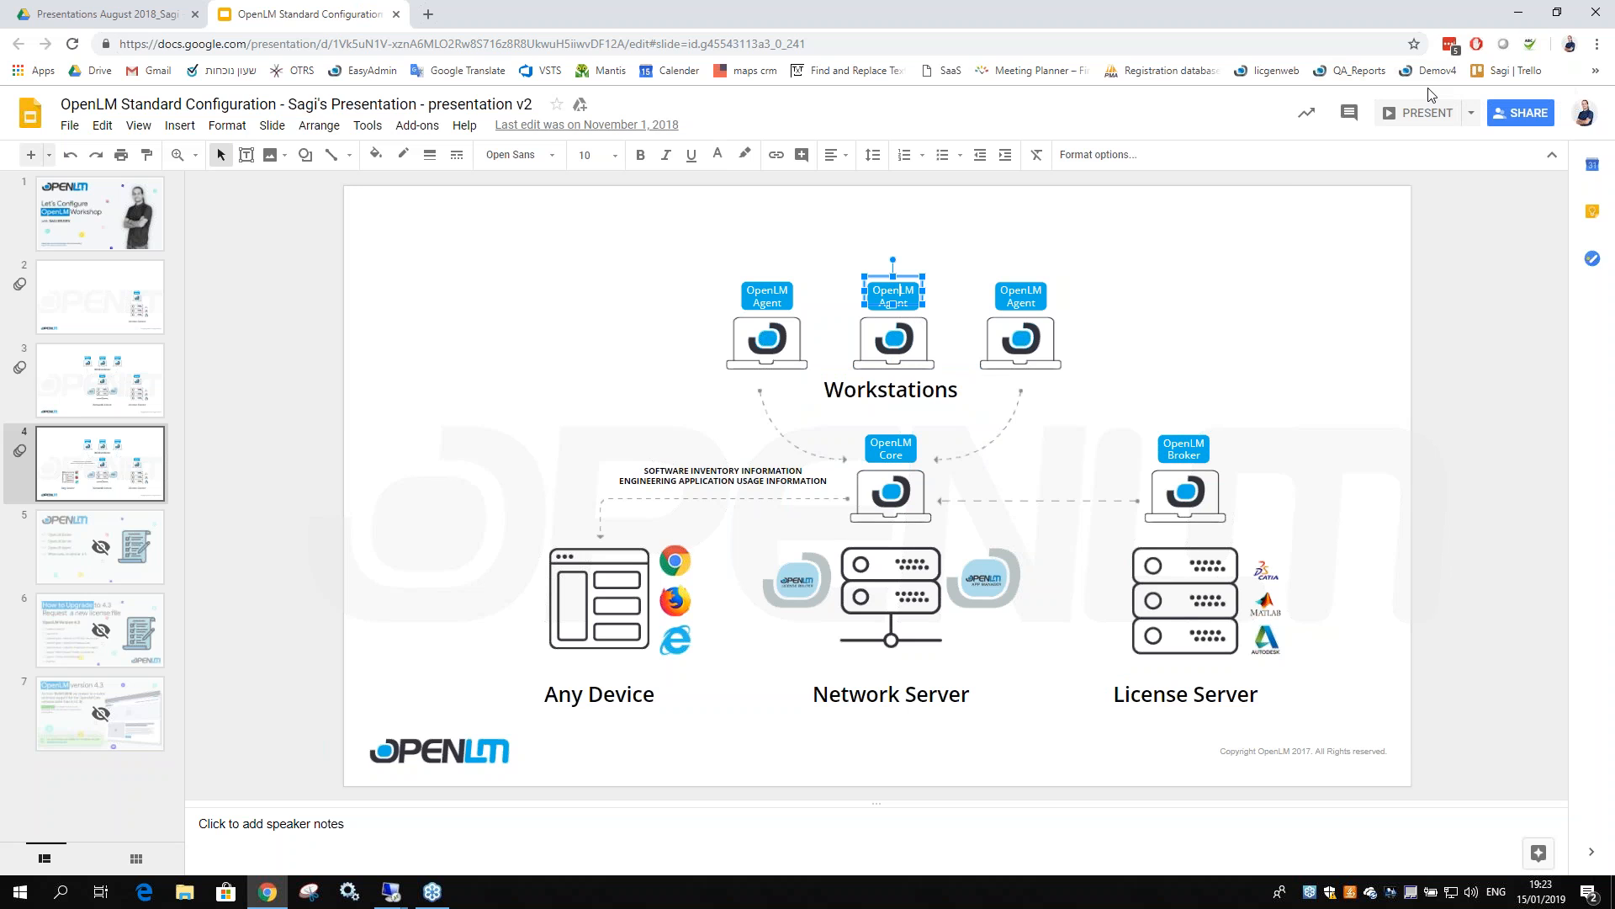
{"action": "left_click", "coordinate": [1517, 11]}
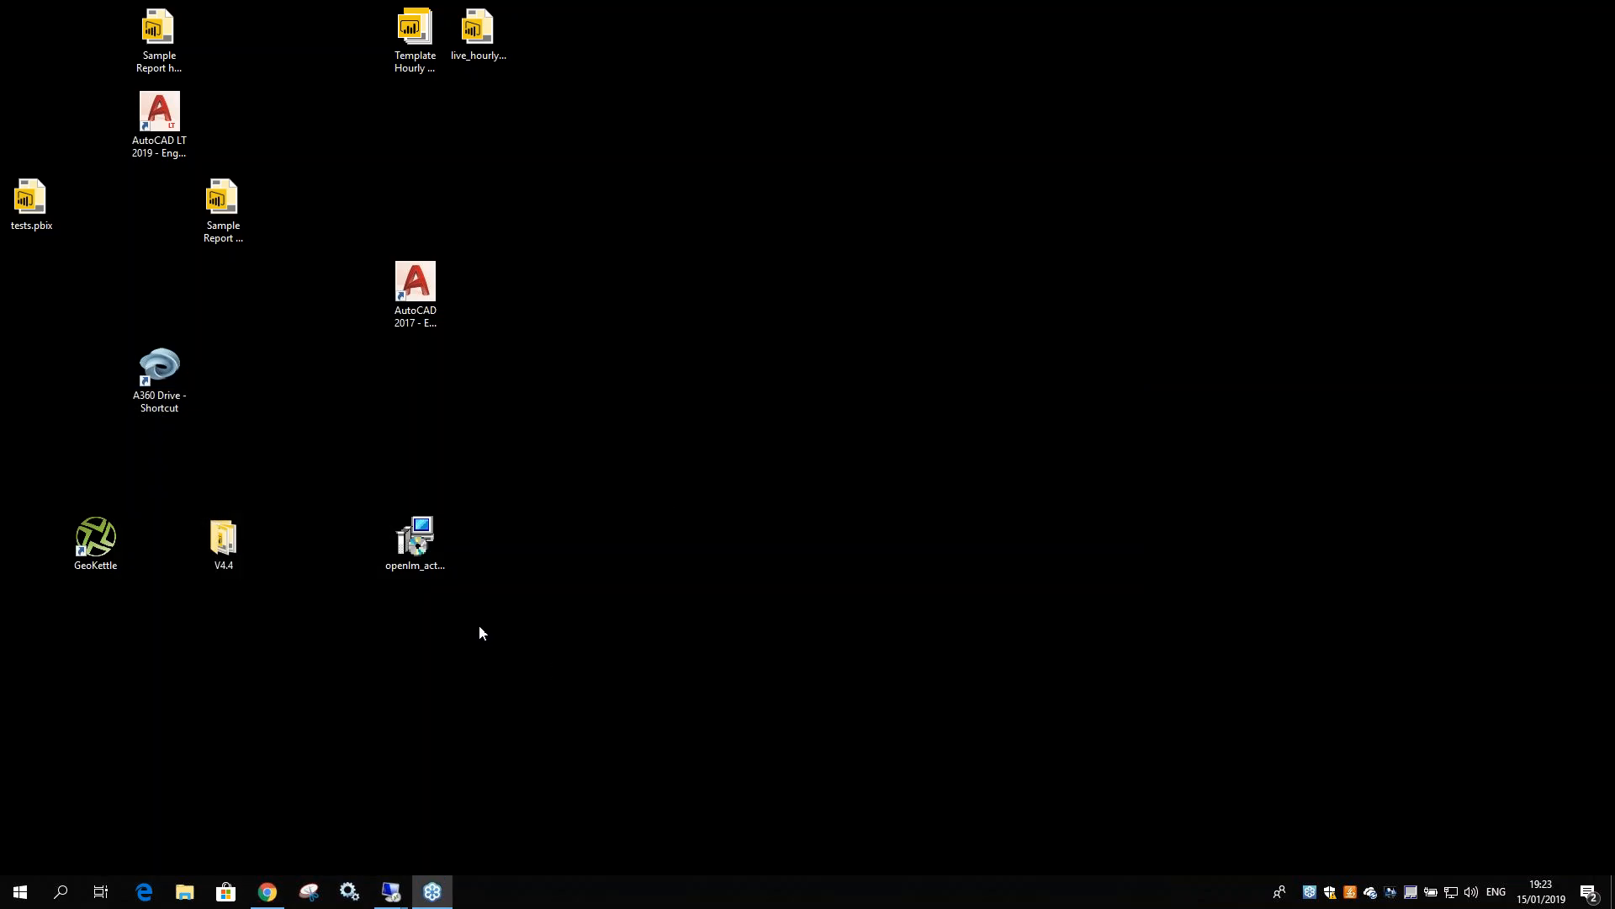
Run openlm_active_agent_win_440148.msi from the desktop to launch the OpenLM Agent Setup Wizard
{"action": "left_click", "coordinate": [862, 71]}
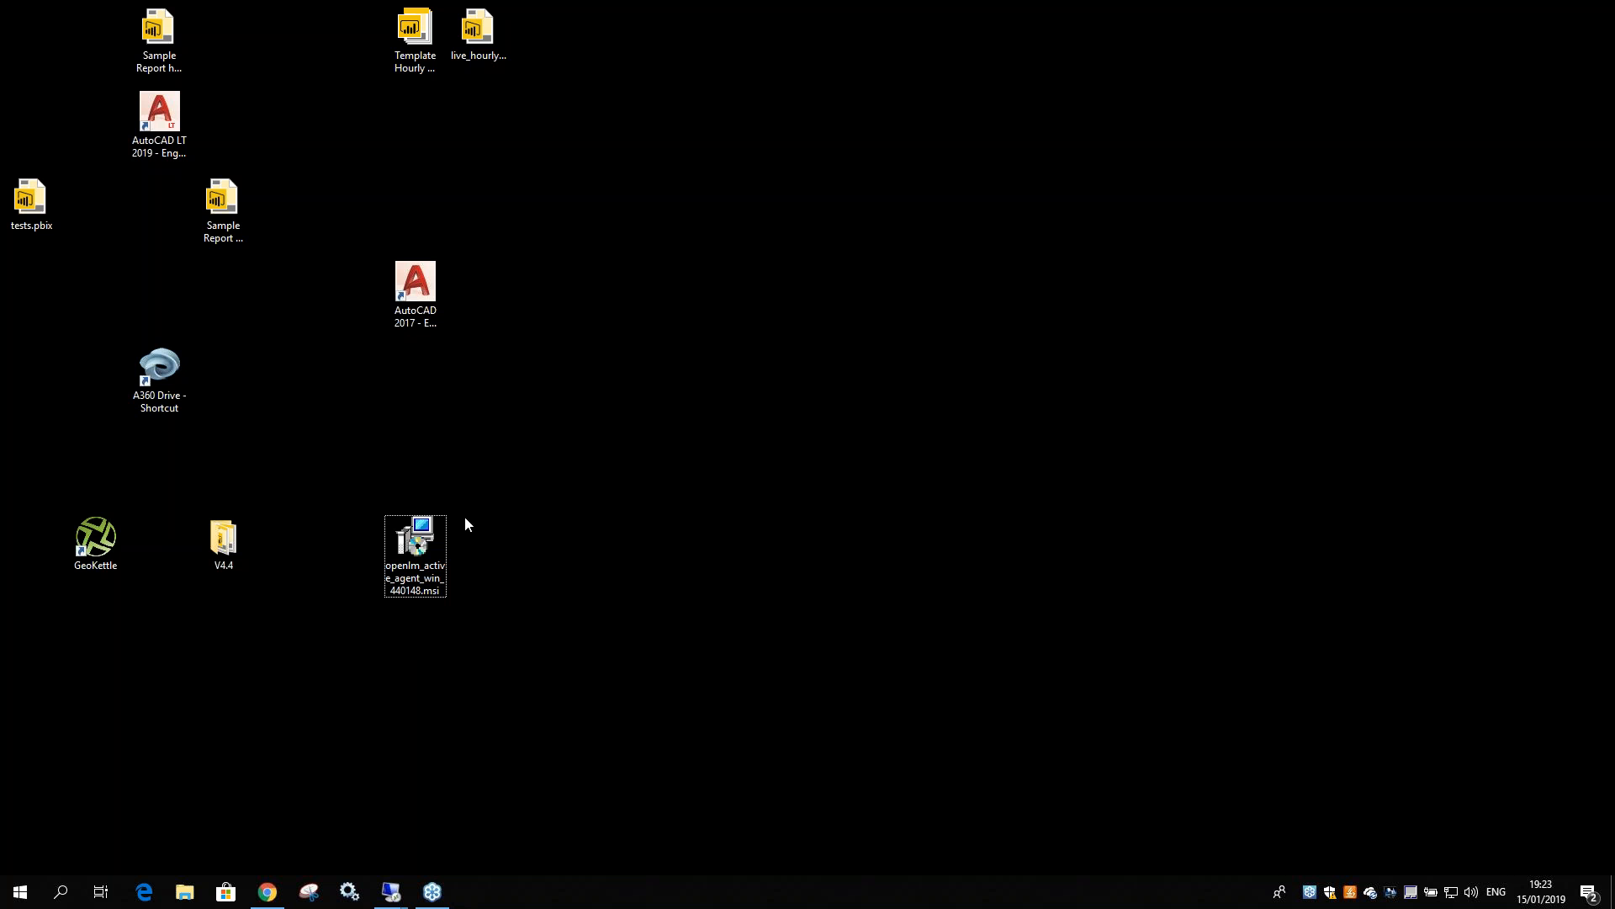
{"action": "left_click", "coordinate": [425, 551]}
{"action": "double_click", "coordinate": [412, 549]}
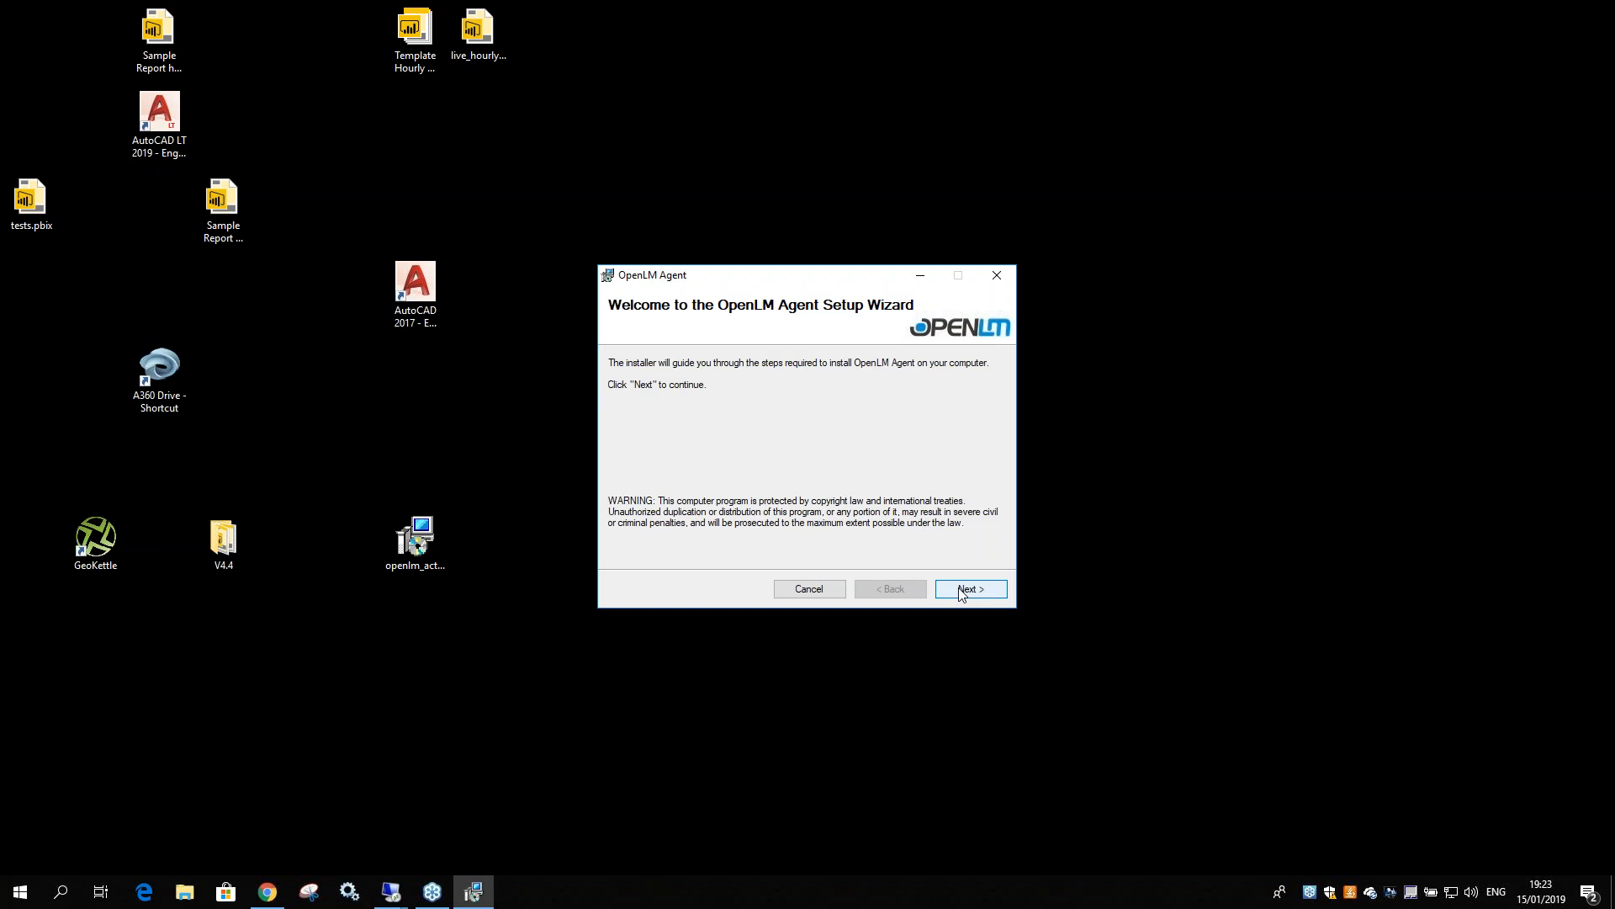
Move past the welcome page and accept the licence agreement with I Agree
{"action": "left_click", "coordinate": [967, 588]}
{"action": "left_click", "coordinate": [778, 553]}
{"action": "left_click", "coordinate": [970, 588]}
{"action": "left_click", "coordinate": [891, 588]}
{"action": "left_click", "coordinate": [890, 589]}
{"action": "left_click", "coordinate": [966, 589]}
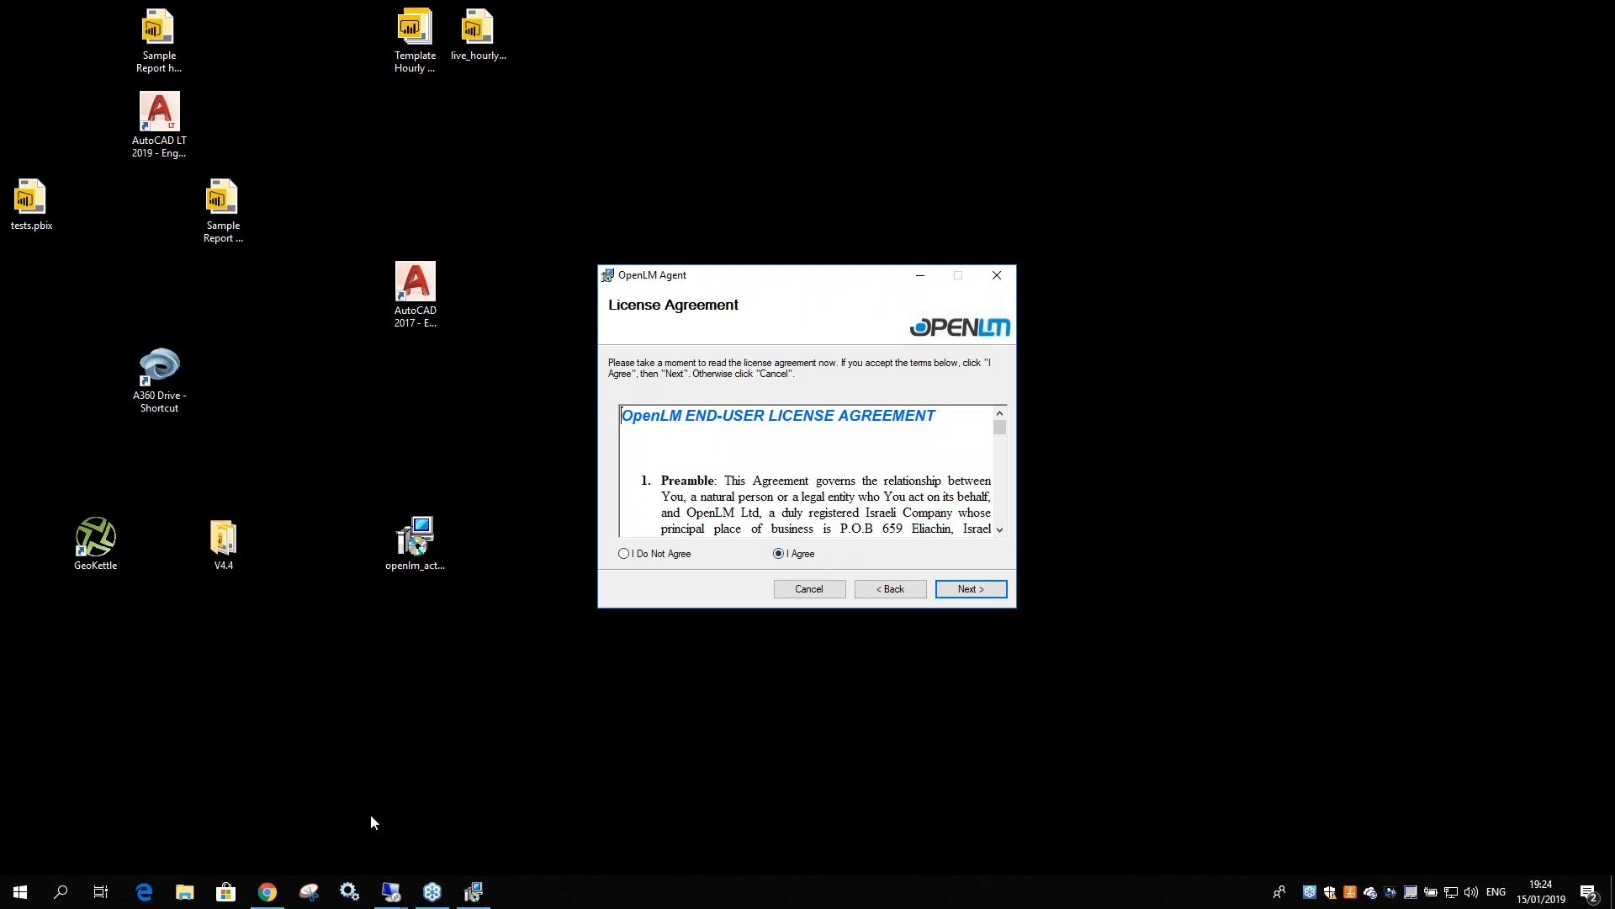
Check the Agent Silent Installation batch file on win10demo, then scroll the licence text
{"action": "left_click", "coordinate": [186, 896]}
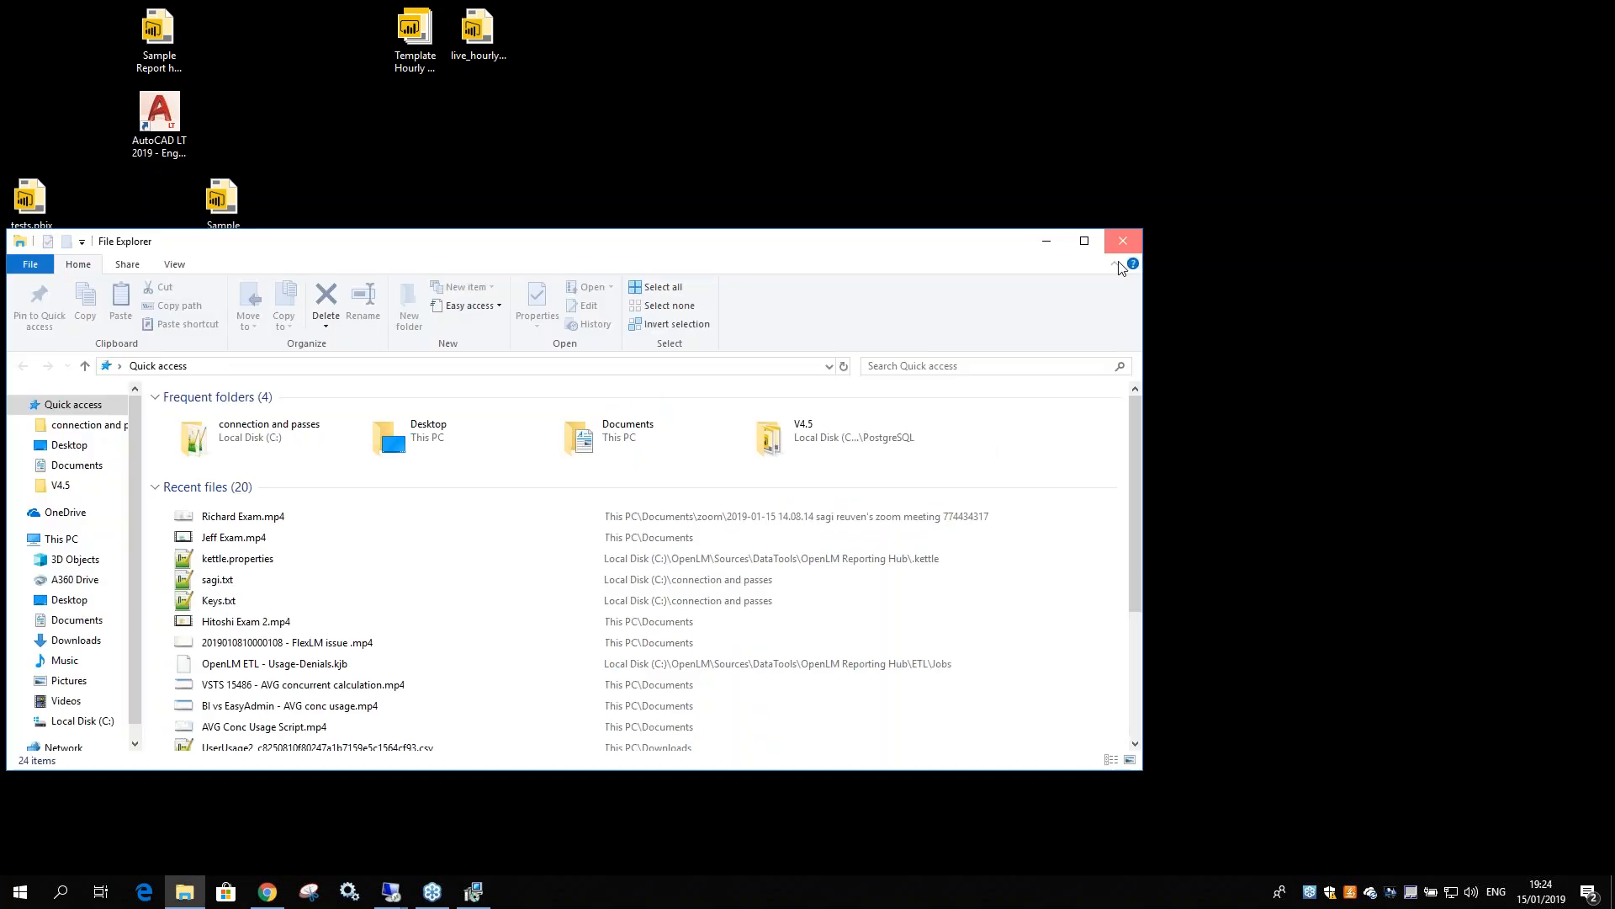
{"action": "left_click", "coordinate": [1123, 242]}
{"action": "left_click", "coordinate": [392, 894]}
{"action": "left_click", "coordinate": [474, 832]}
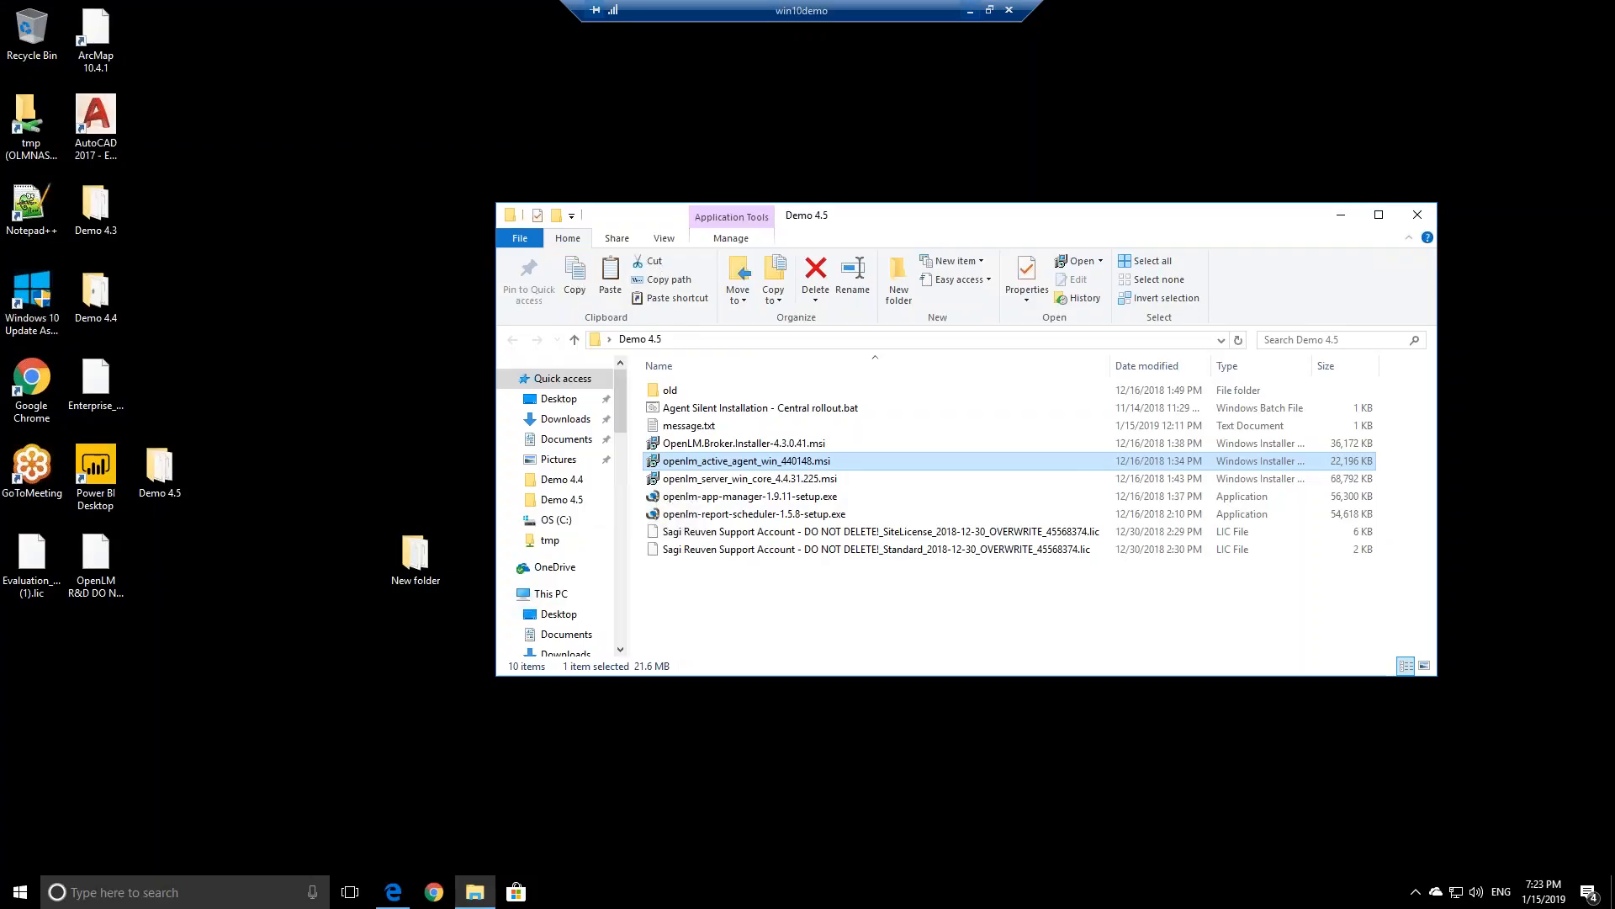
{"action": "left_click", "coordinate": [714, 411]}
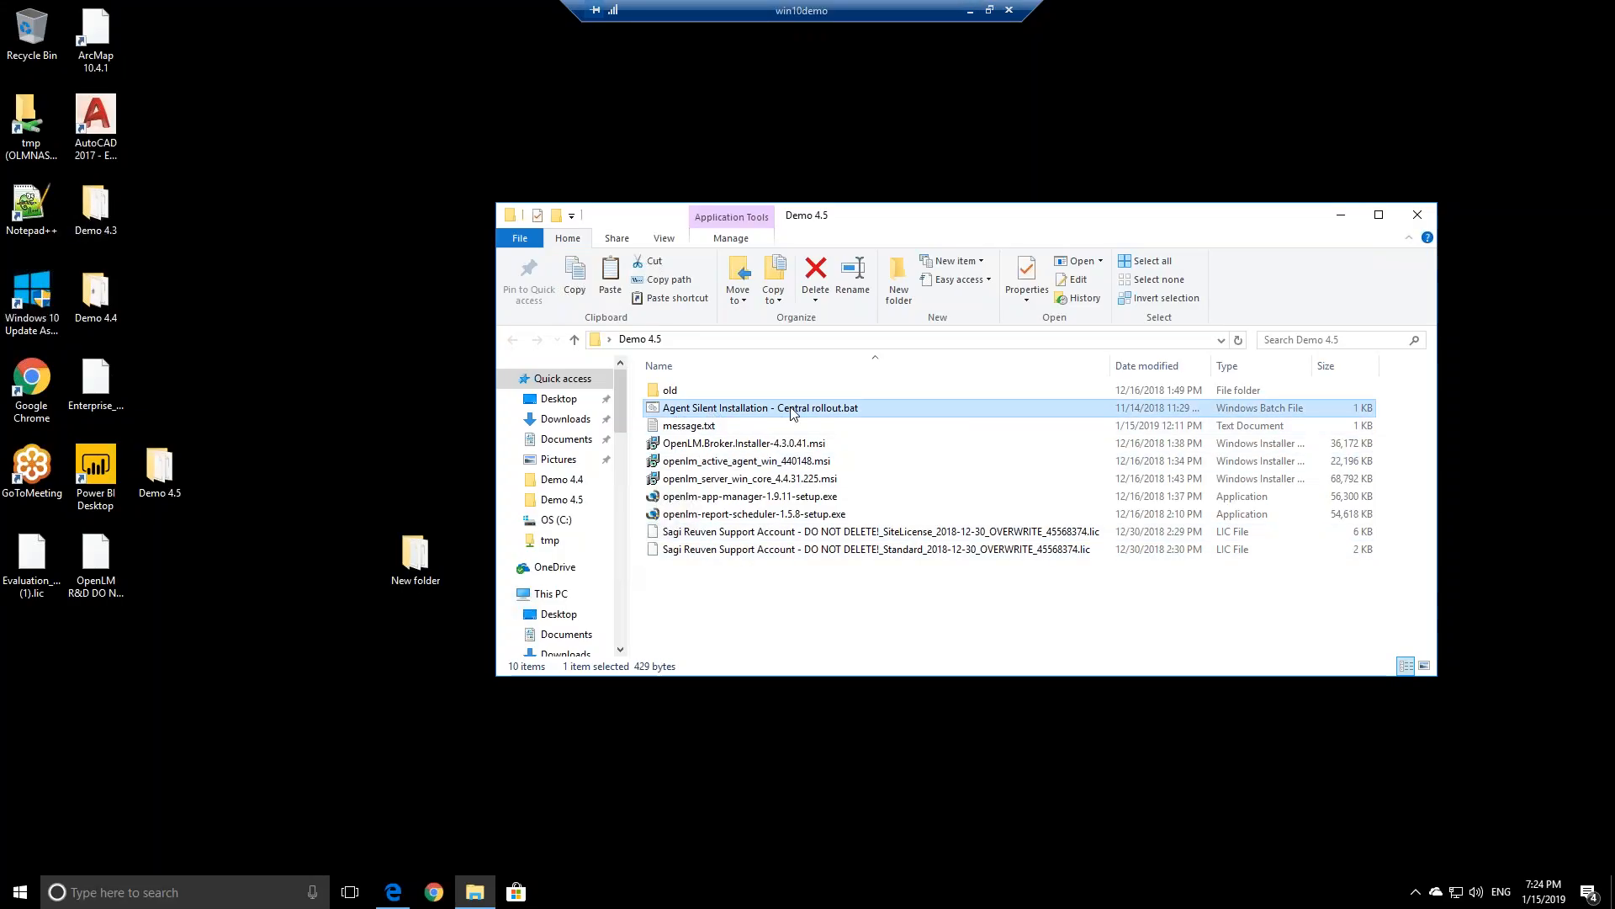
{"action": "left_click", "coordinate": [972, 11]}
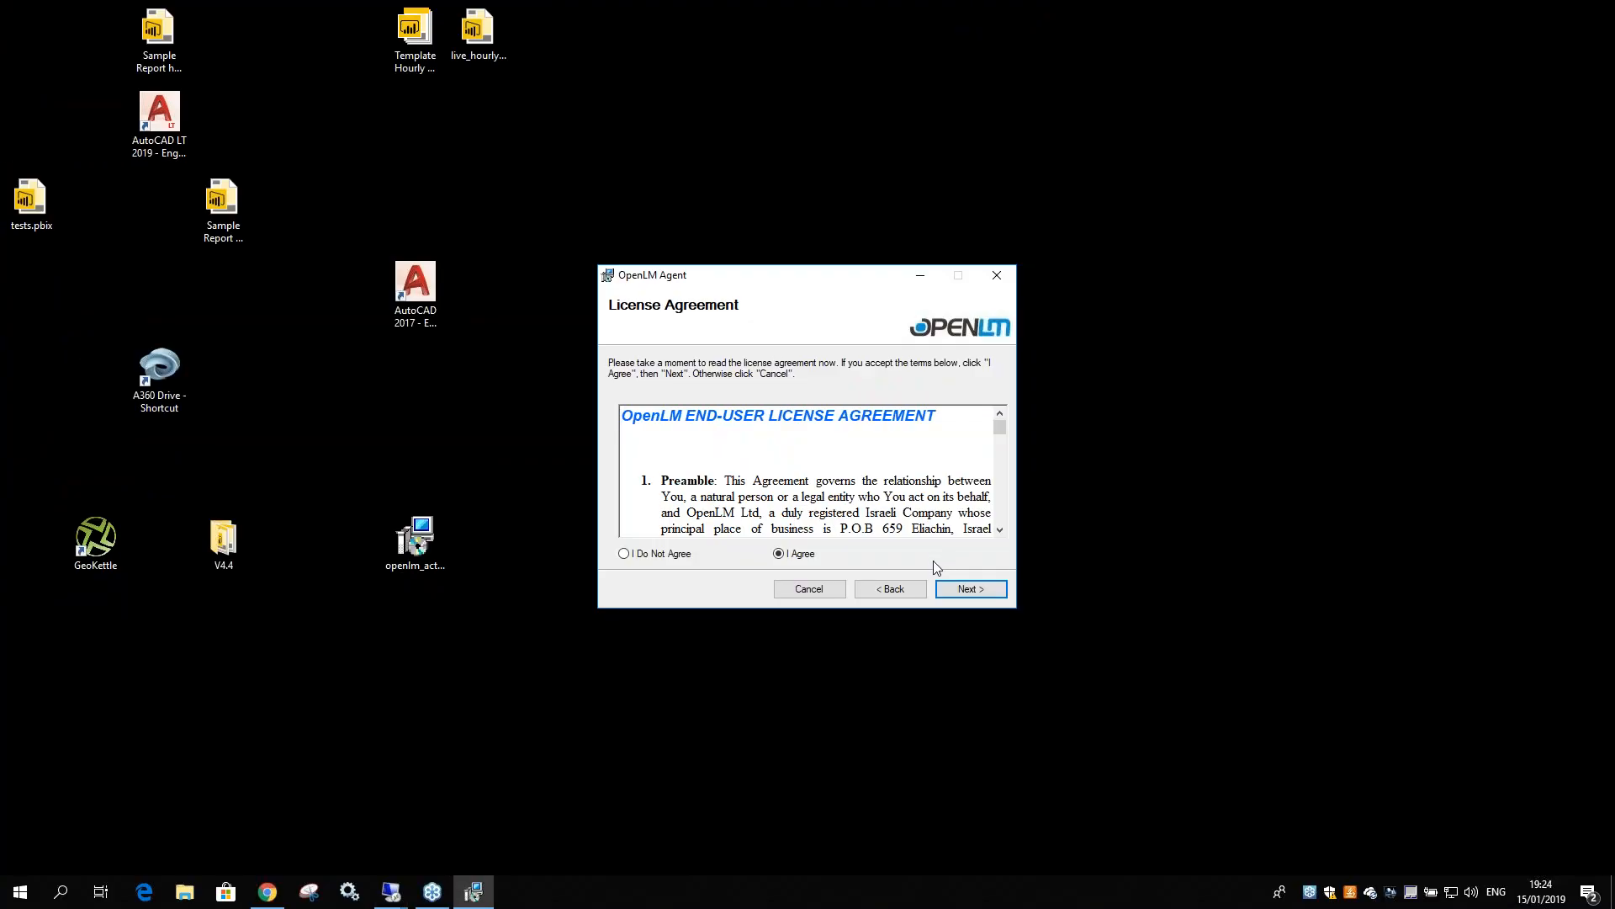
{"action": "scroll", "coordinate": [803, 479], "scroll_direction": "down", "scroll_amount": 5}
{"action": "left_click_drag", "start_coordinate": [999, 438], "coordinate": [1000, 544]}
Install OpenLM Agent with the ArcGIS and Autocad extensions, then close the finished installer
{"action": "left_click", "coordinate": [968, 591]}
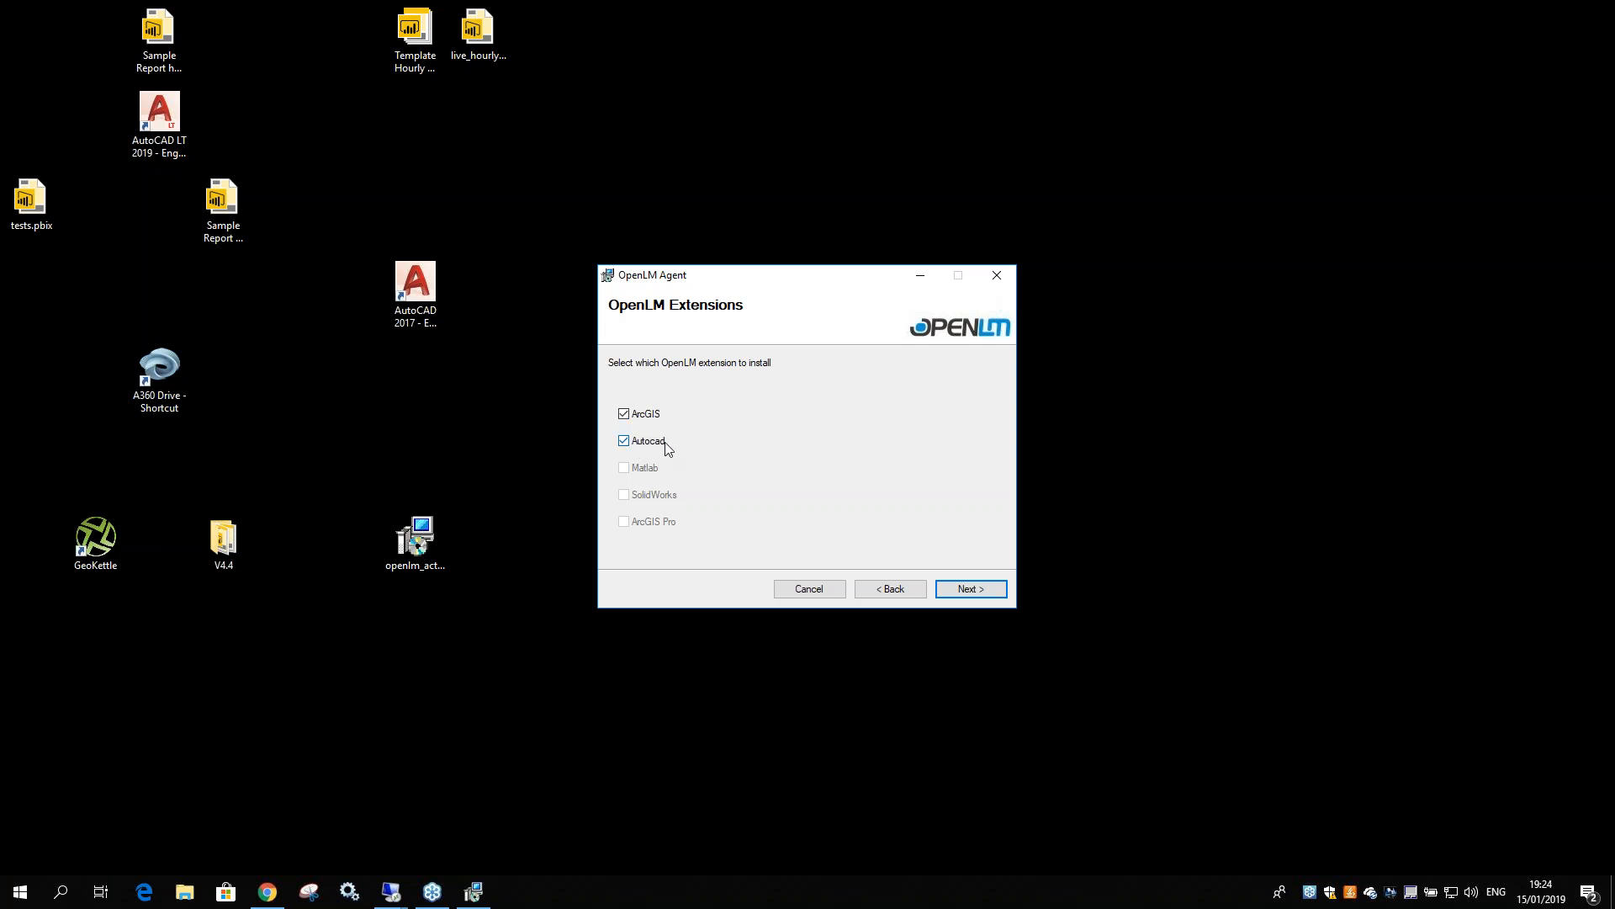
{"action": "left_click", "coordinate": [971, 589]}
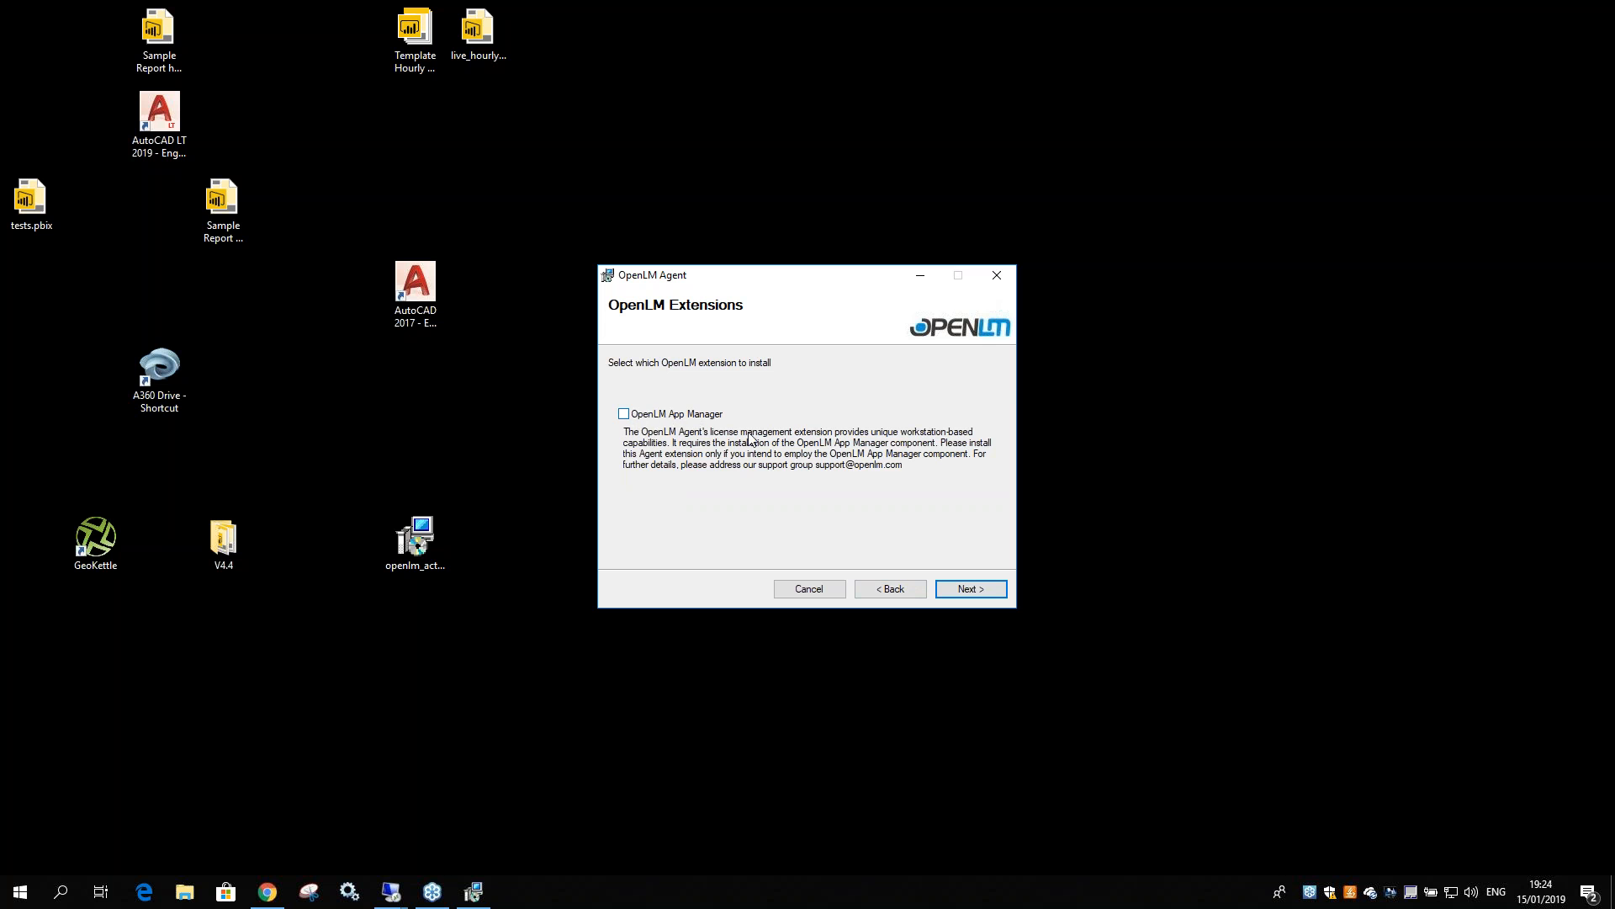
{"action": "left_click", "coordinate": [967, 593]}
{"action": "left_click", "coordinate": [968, 591]}
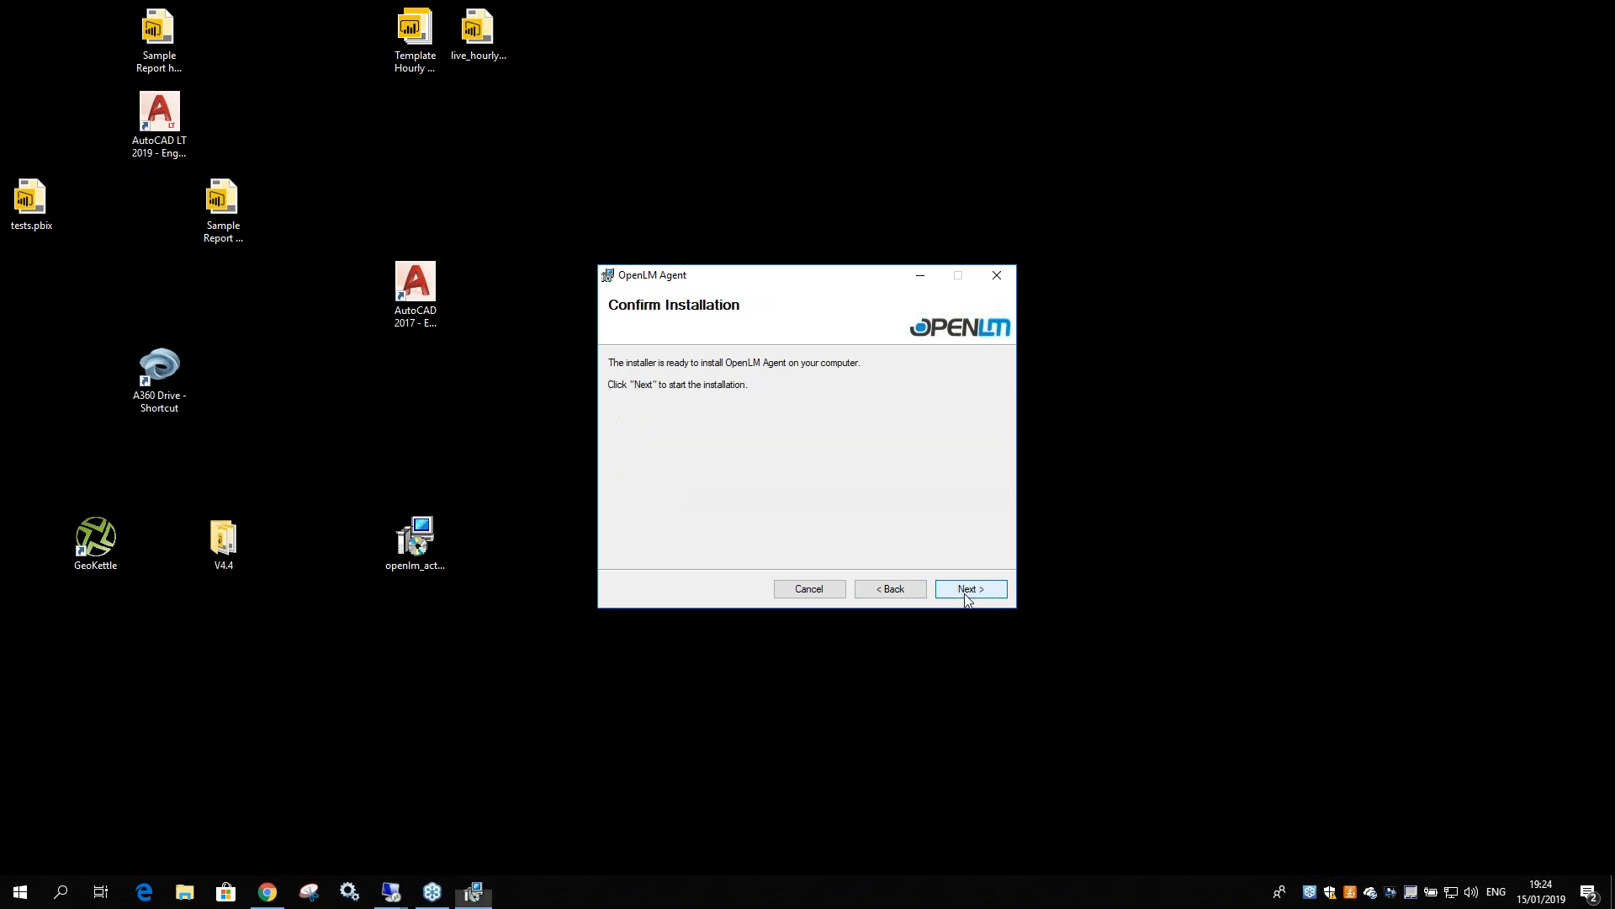
{"action": "left_click", "coordinate": [967, 590]}
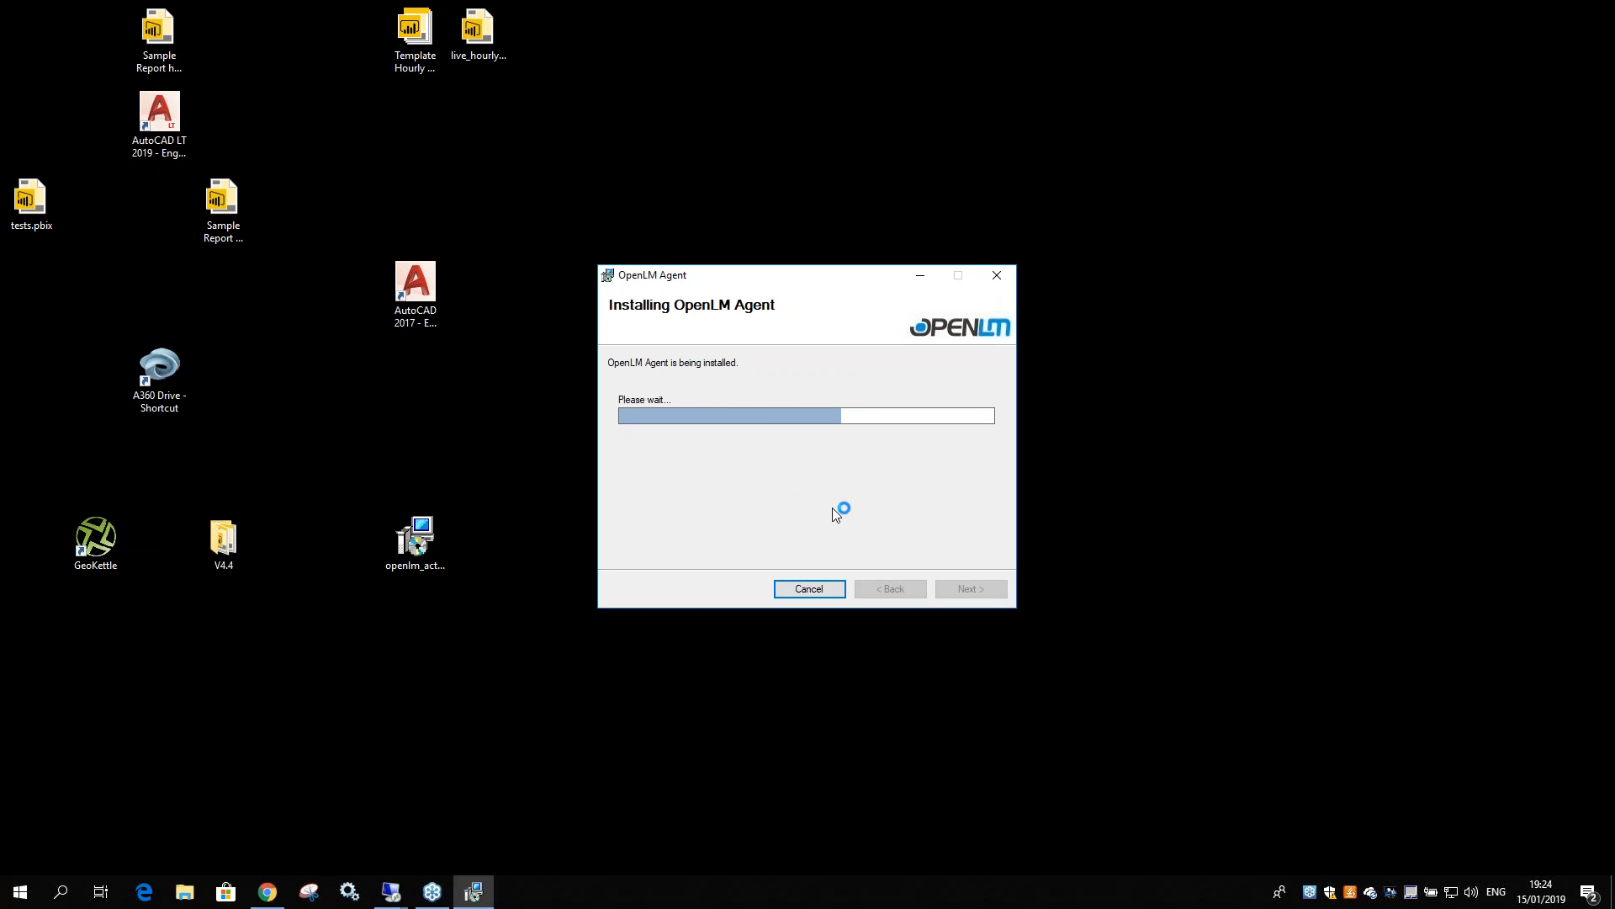
{"action": "left_click_drag", "start_coordinate": [743, 272], "coordinate": [786, 300]}
{"action": "left_click", "coordinate": [1014, 598]}
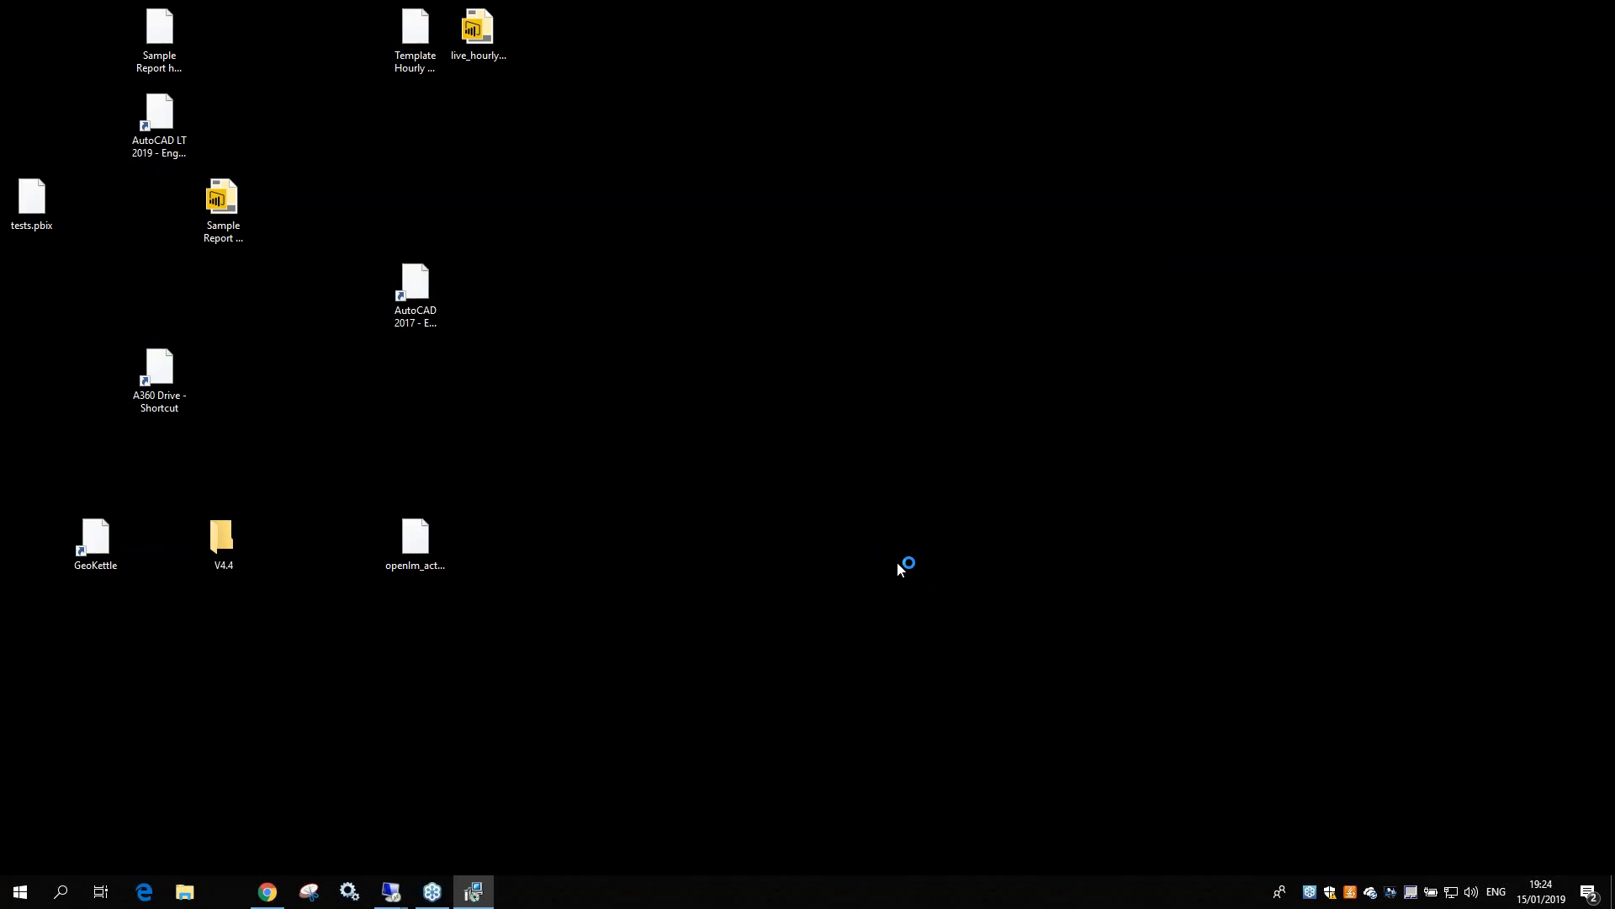
Replace localhost with win10demo as the OpenLM Server in Agent Configuration
{"action": "mouse_move", "coordinate": [391, 889]}
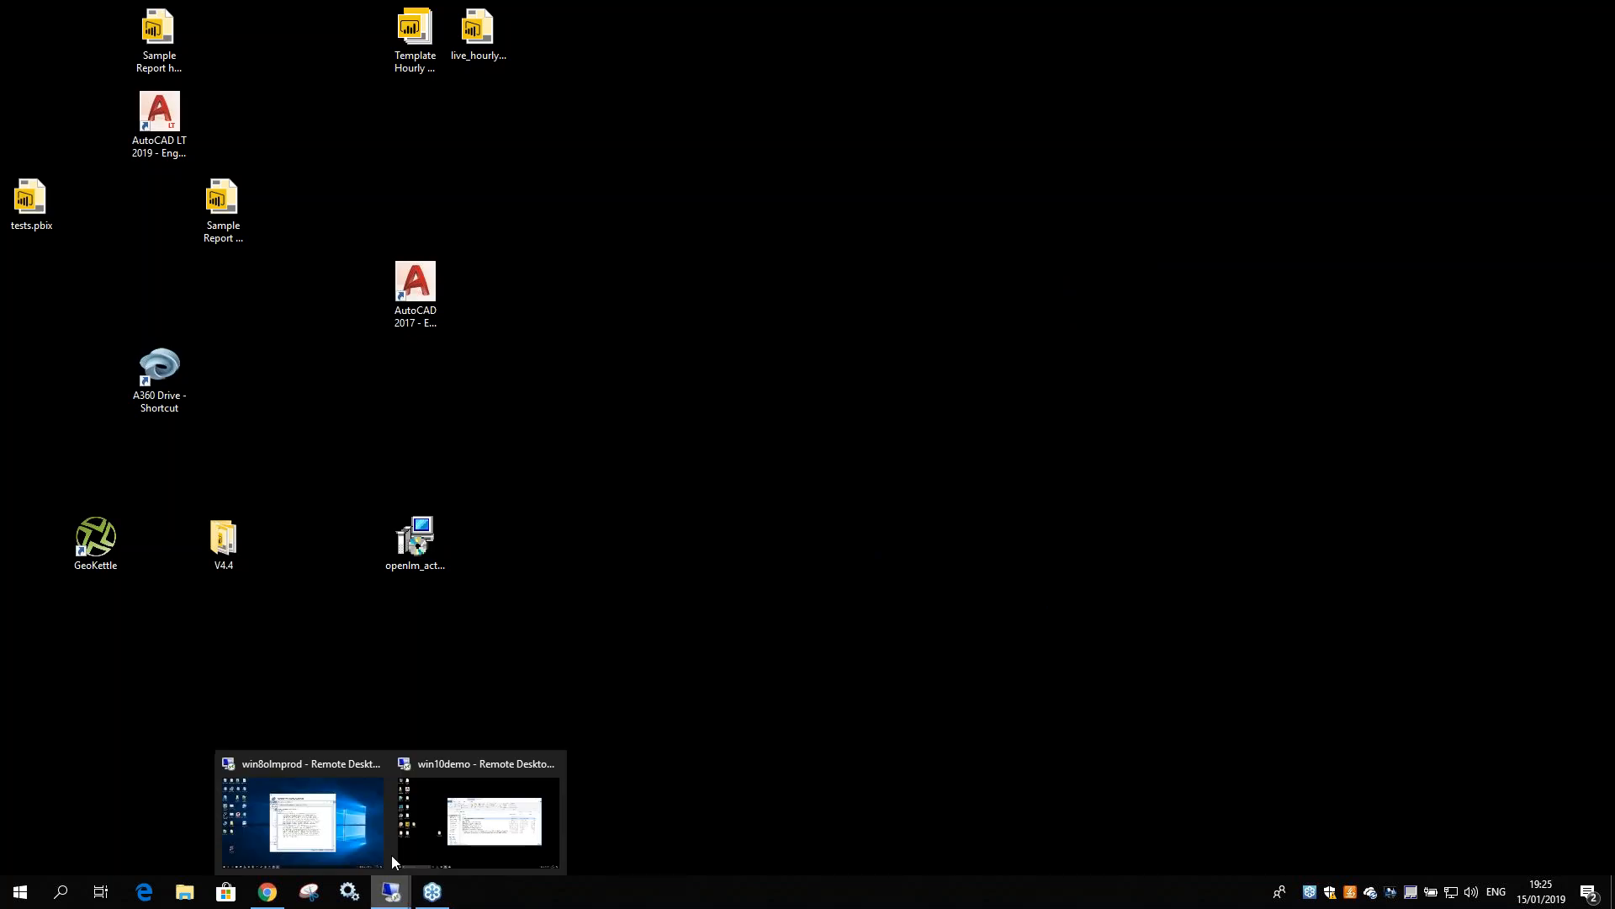
{"action": "left_click", "coordinate": [462, 823]}
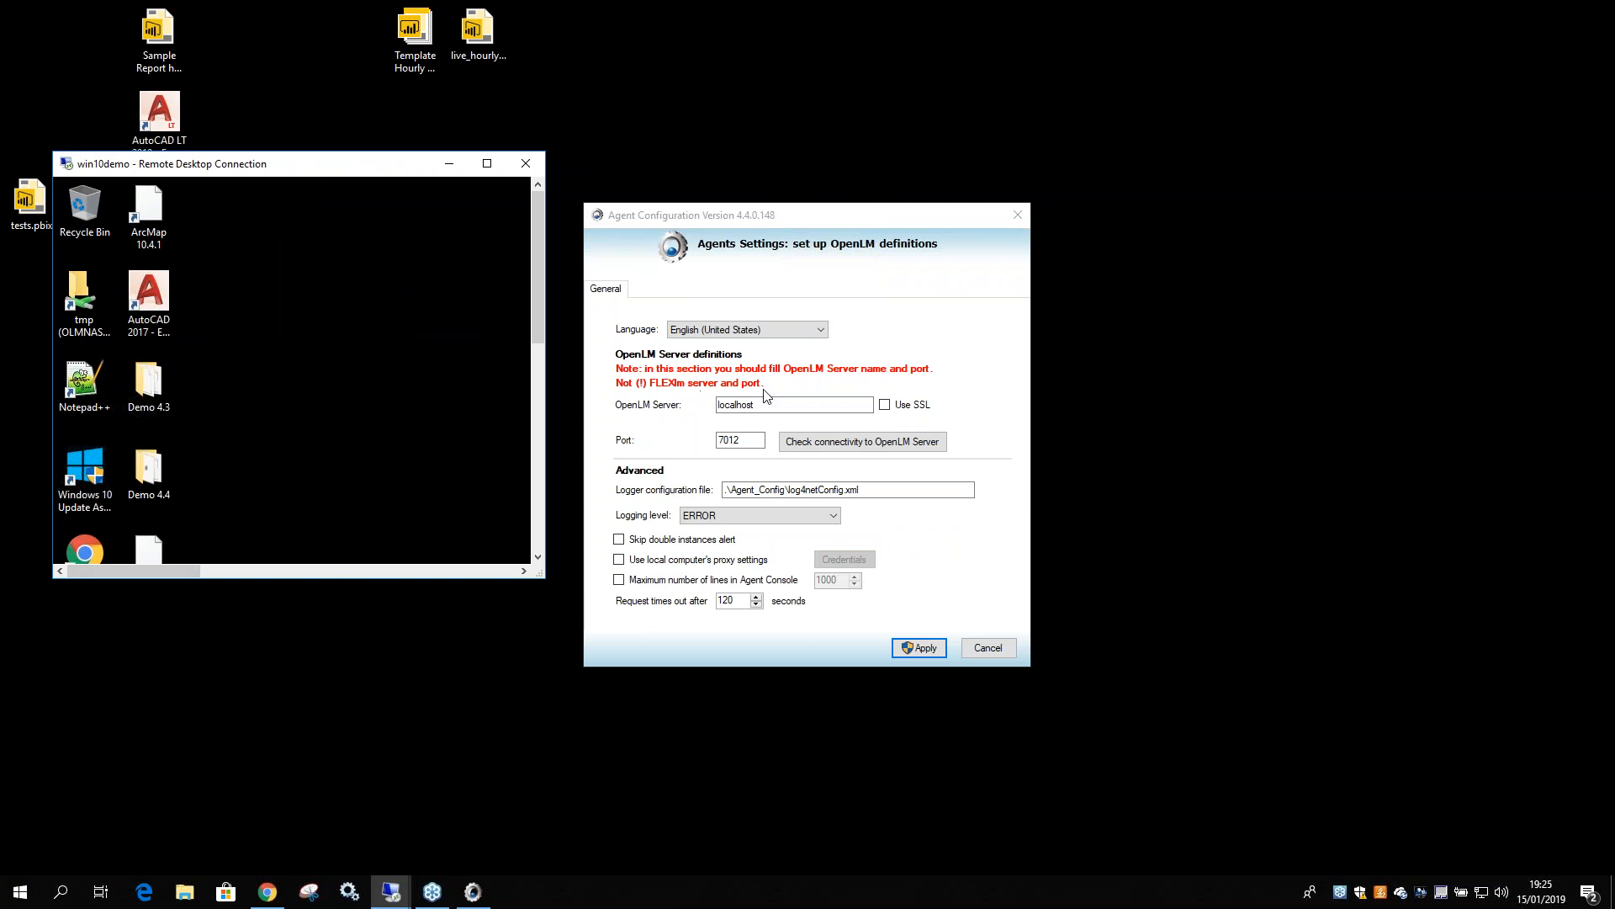
{"action": "left_click", "coordinate": [657, 412]}
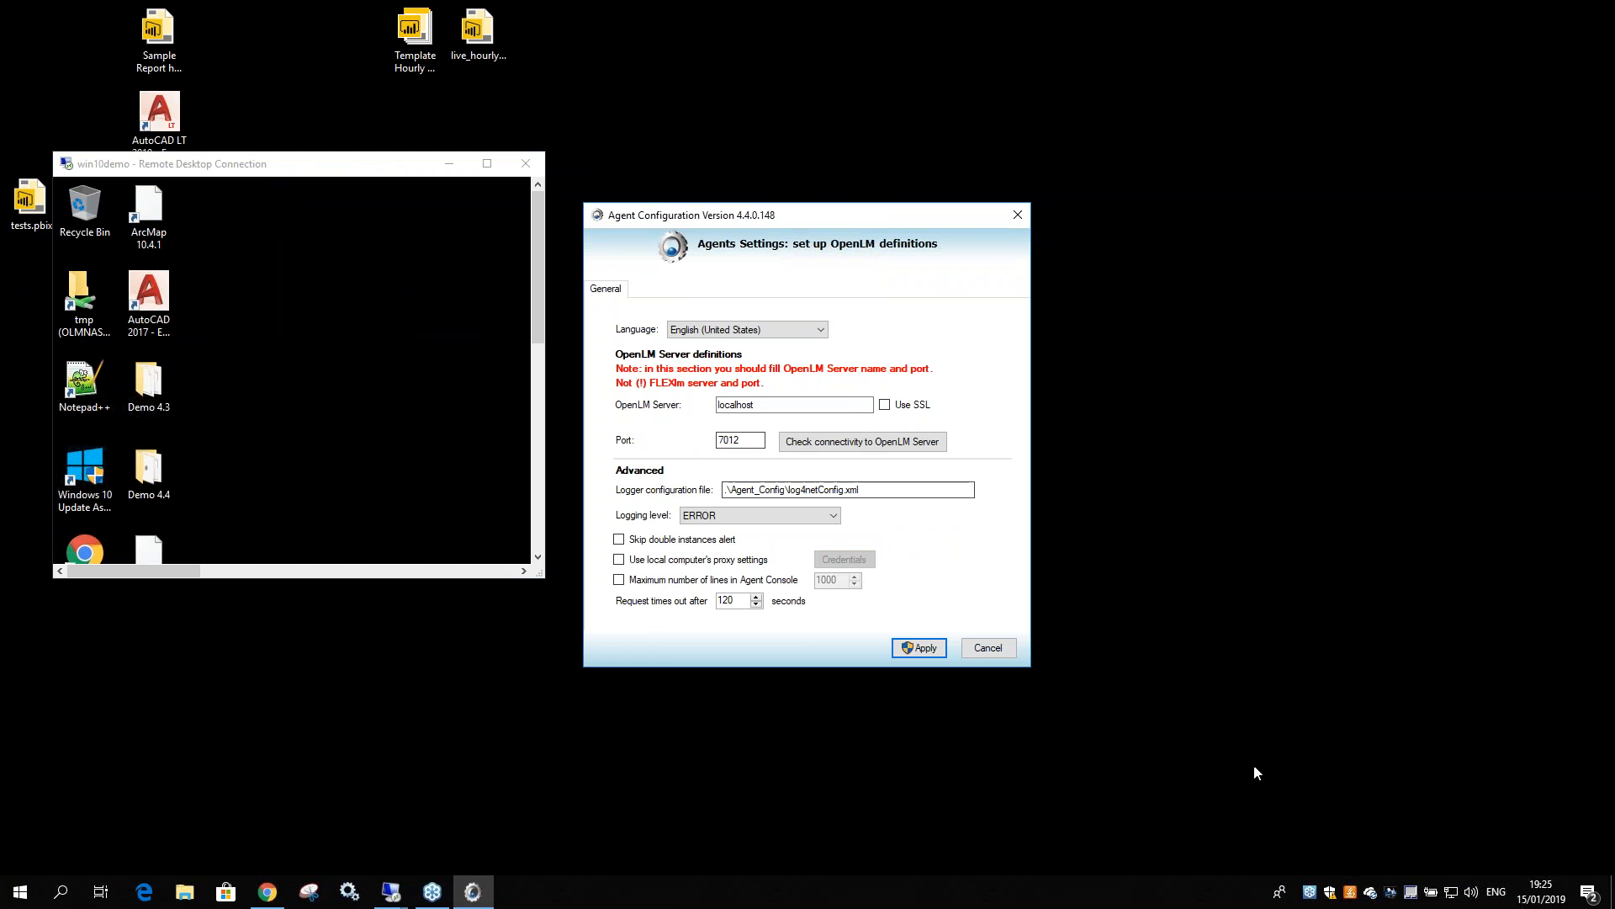
{"action": "double_click", "coordinate": [762, 404]}
{"action": "type", "text": "win10demo"}
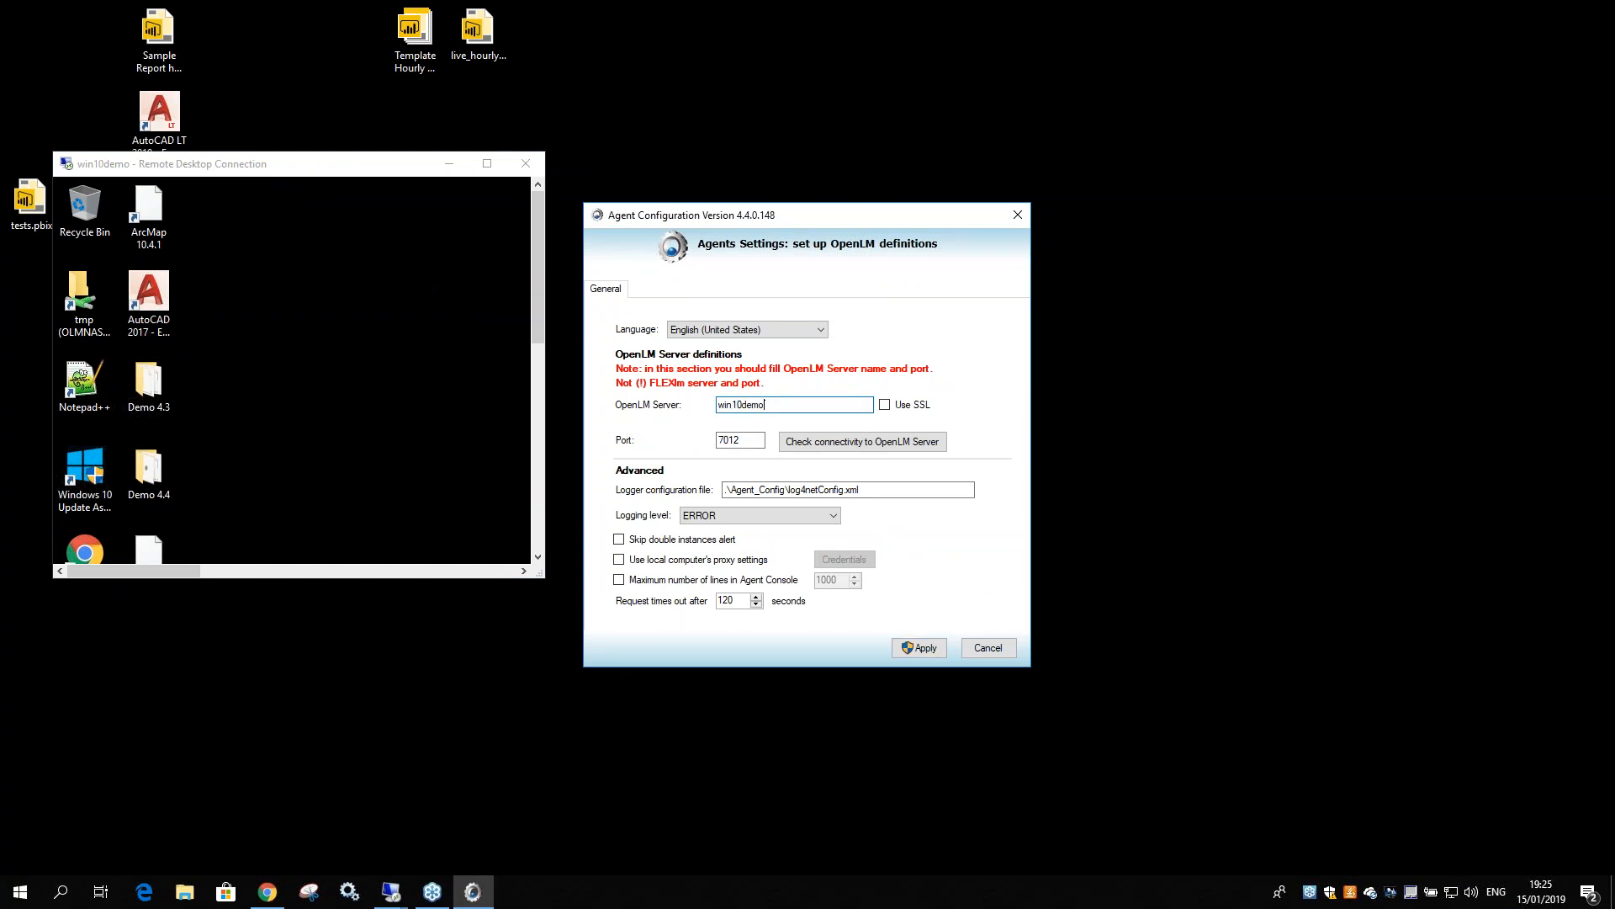
{"action": "left_click_drag", "start_coordinate": [821, 223], "coordinate": [809, 165]}
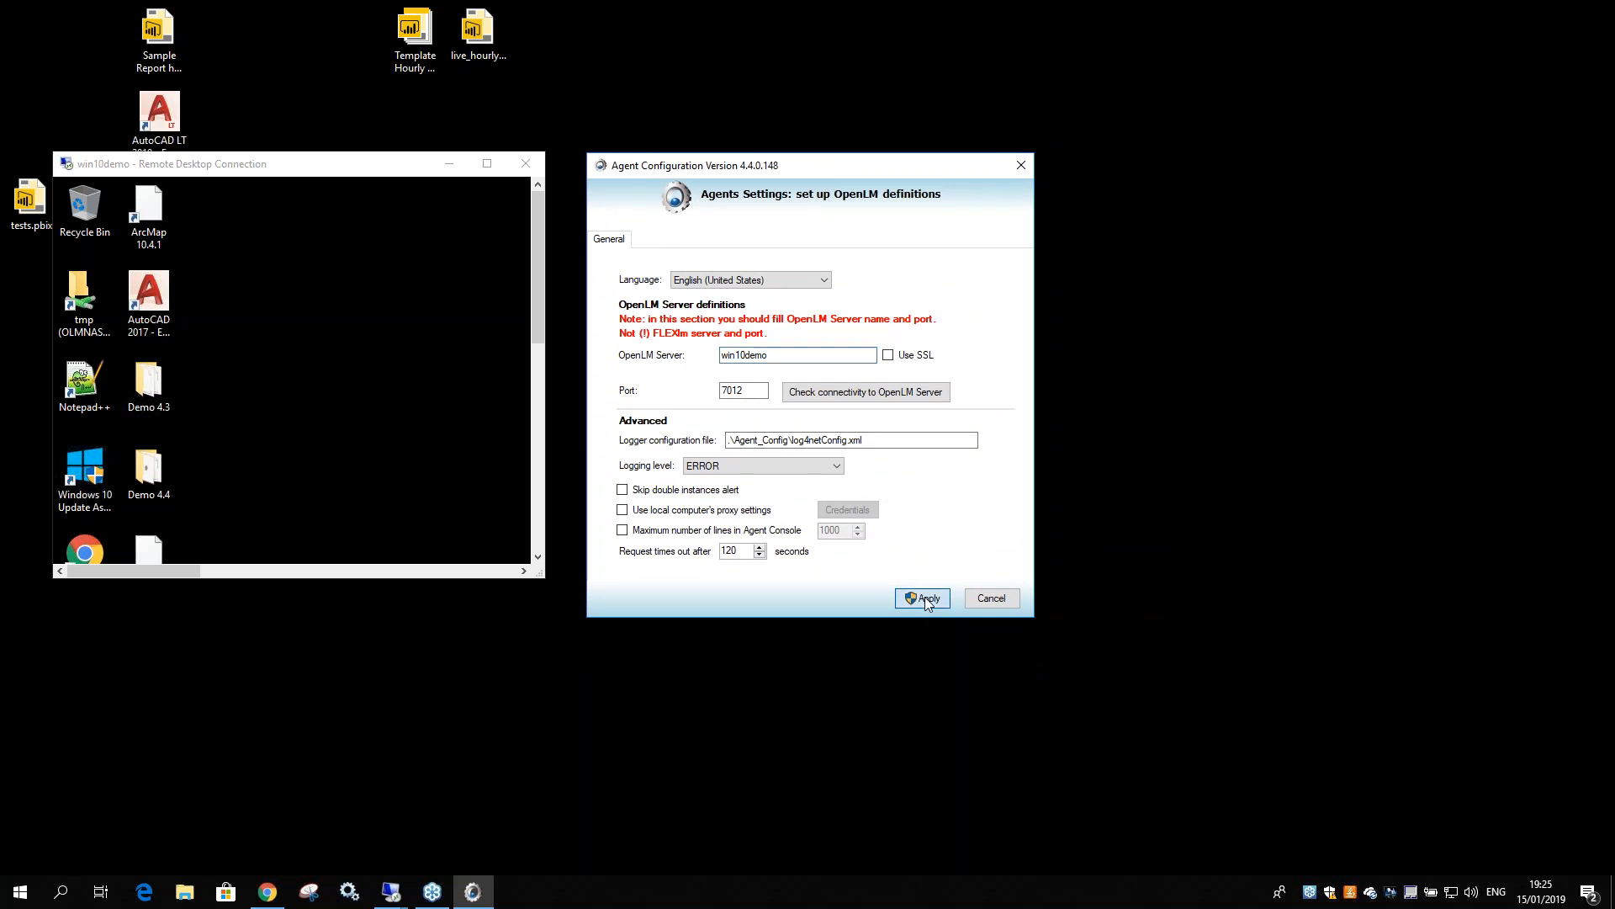
Check connectivity to win10demo on port 7012, dismiss the success message and apply
{"action": "left_click_drag", "start_coordinate": [767, 355], "coordinate": [712, 359]}
{"action": "left_click", "coordinate": [799, 356]}
{"action": "left_click", "coordinate": [828, 393]}
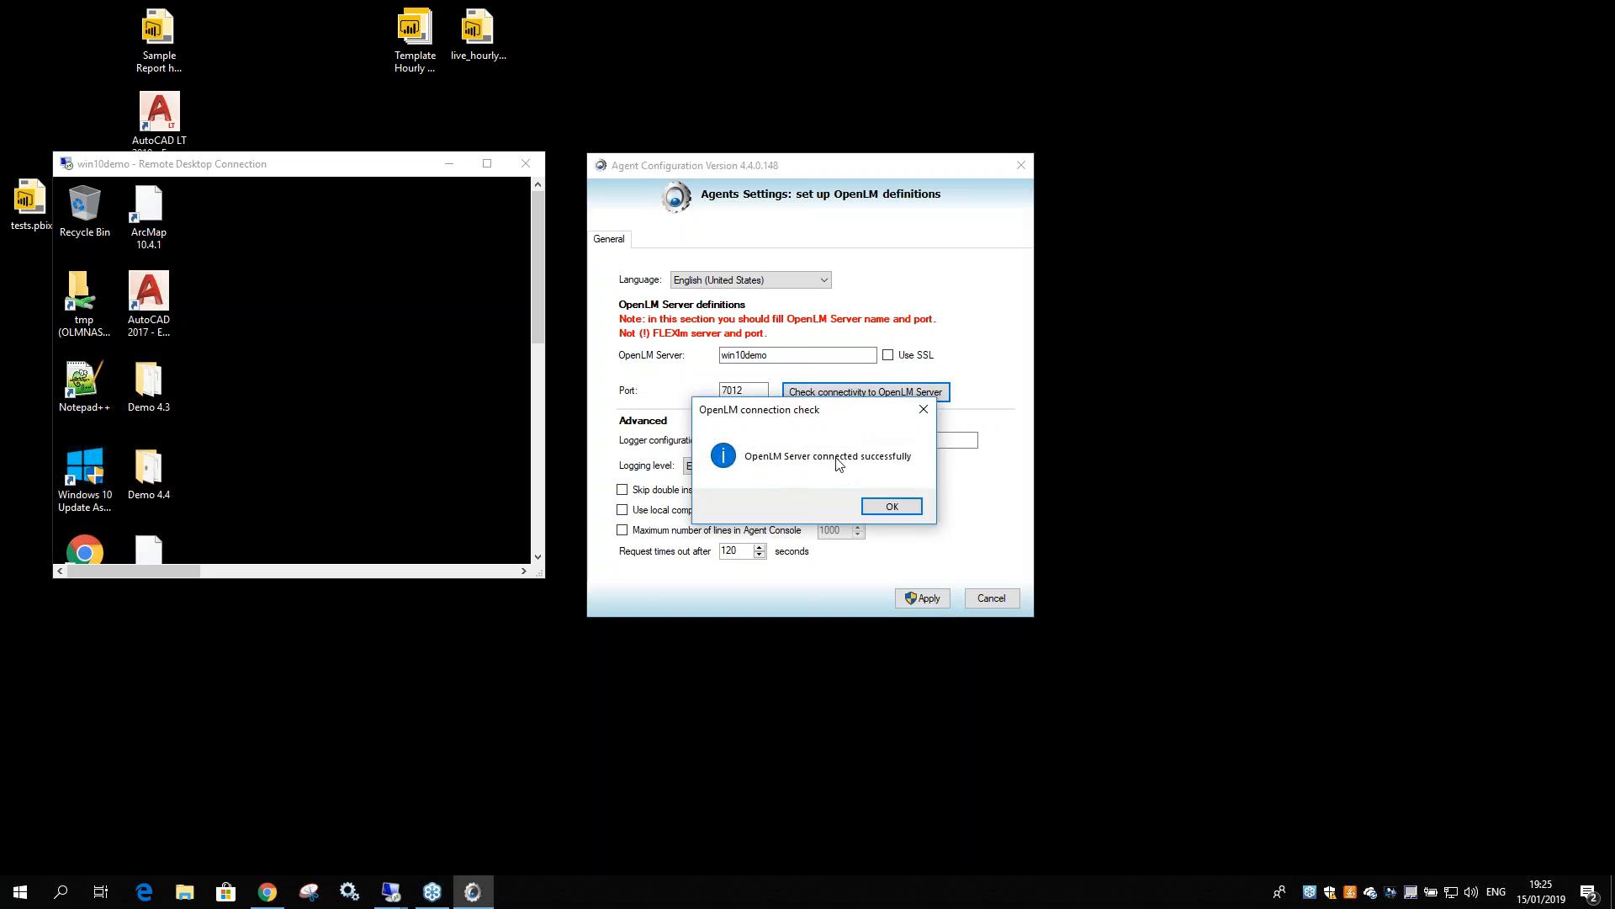
{"action": "left_click", "coordinate": [891, 509]}
{"action": "left_click", "coordinate": [934, 599]}
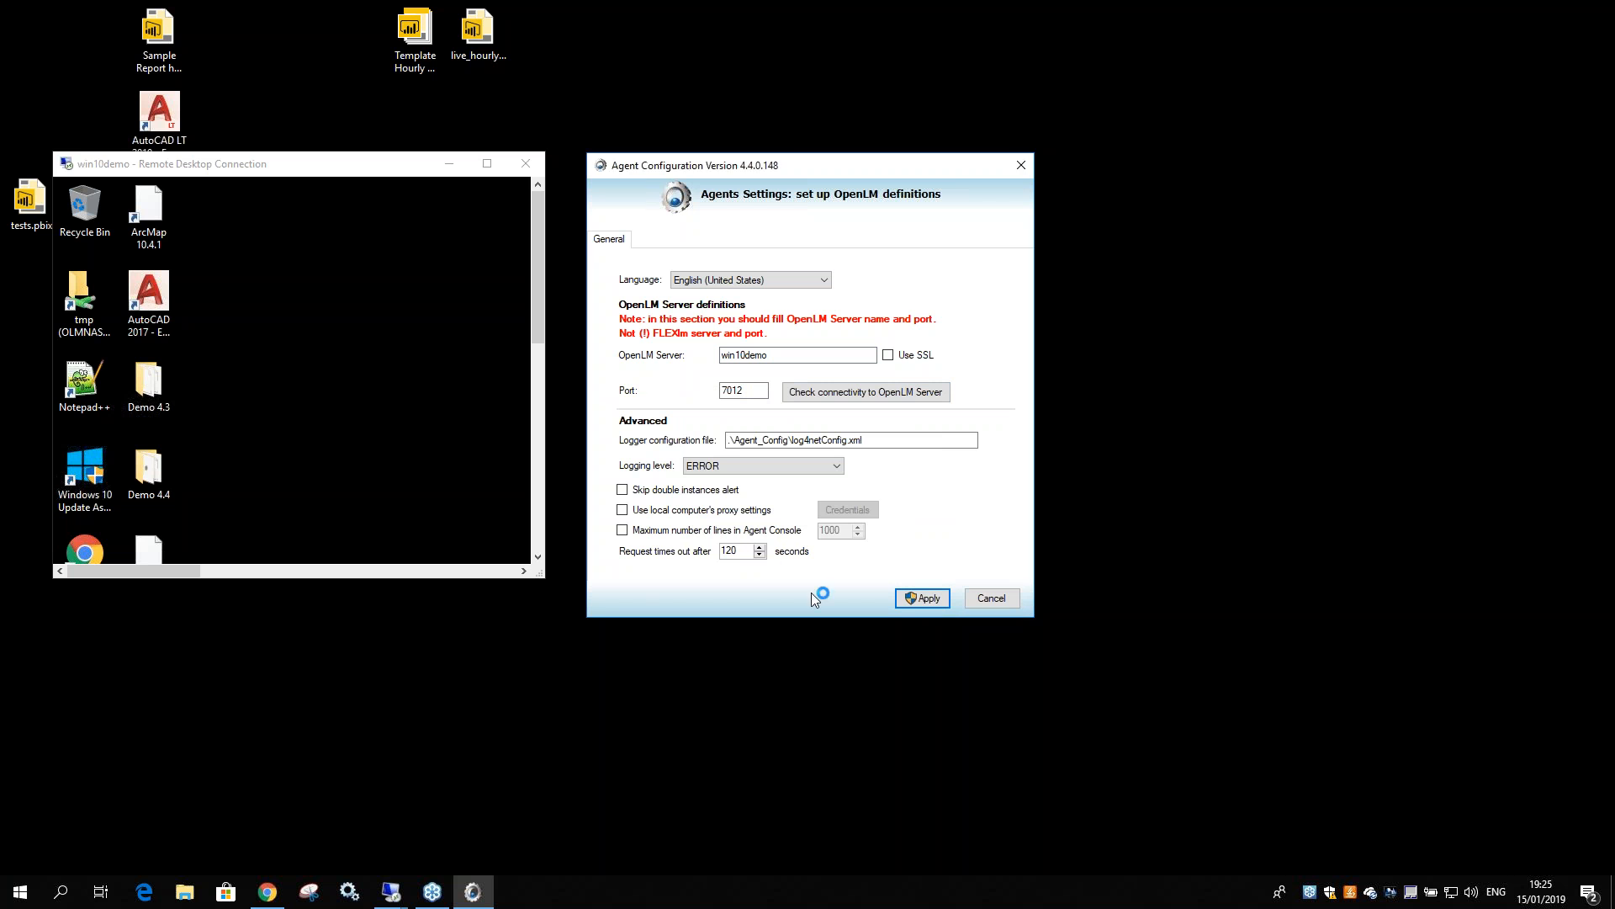
On the win8olmprod session, close the licence viewer and exit OpenLM Broker
{"action": "left_click", "coordinate": [485, 166]}
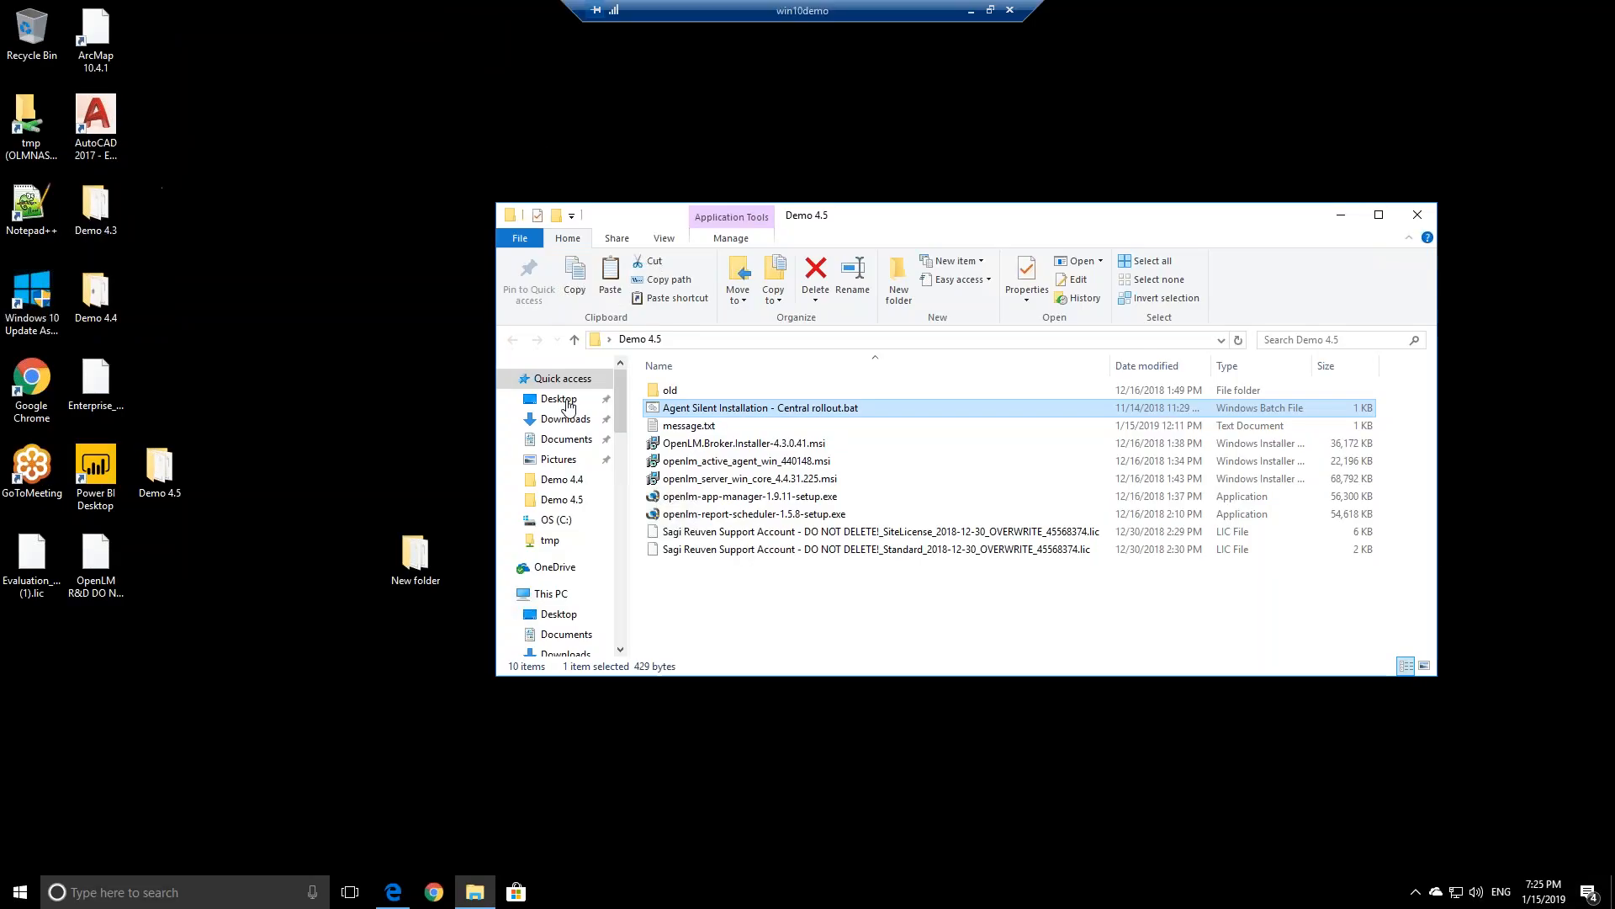
{"action": "left_click", "coordinate": [716, 482]}
{"action": "left_click_drag", "start_coordinate": [816, 7], "coordinate": [433, 189]}
{"action": "left_click", "coordinate": [392, 892]}
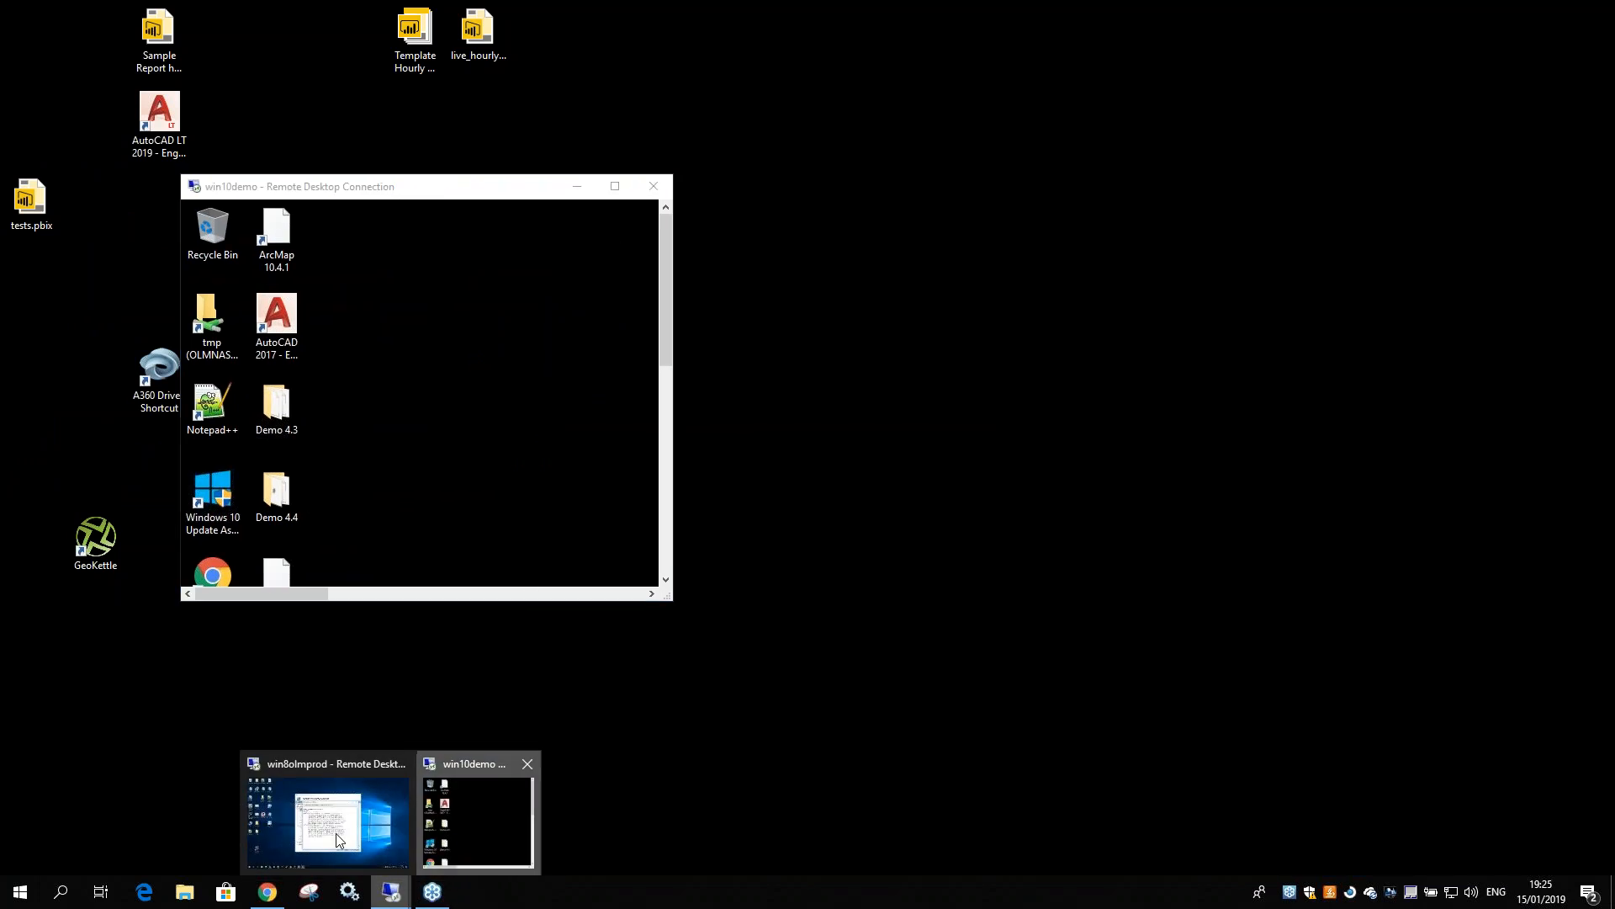
{"action": "left_click", "coordinate": [331, 833]}
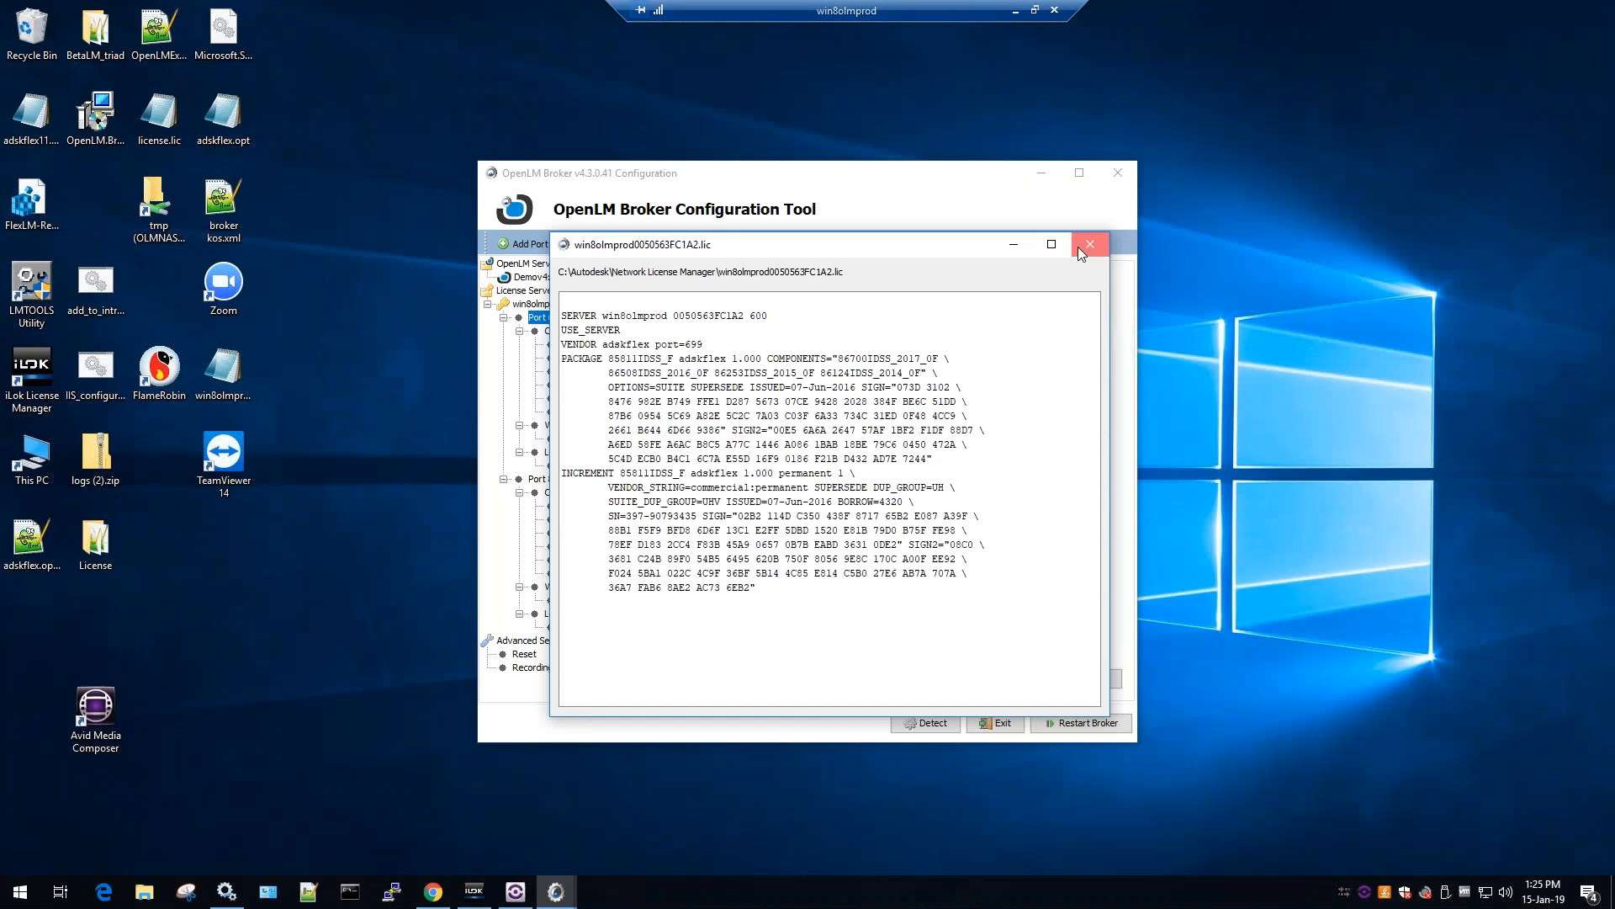
{"action": "left_click", "coordinate": [1079, 246]}
{"action": "left_click", "coordinate": [1118, 173]}
{"action": "left_click", "coordinate": [789, 480]}
Minimize the win8olmprod and win10demo remote sessions to reveal the local desktop
{"action": "left_click", "coordinate": [1035, 10]}
{"action": "left_click_drag", "start_coordinate": [1067, 119], "coordinate": [868, 328]}
{"action": "left_click", "coordinate": [1202, 323]}
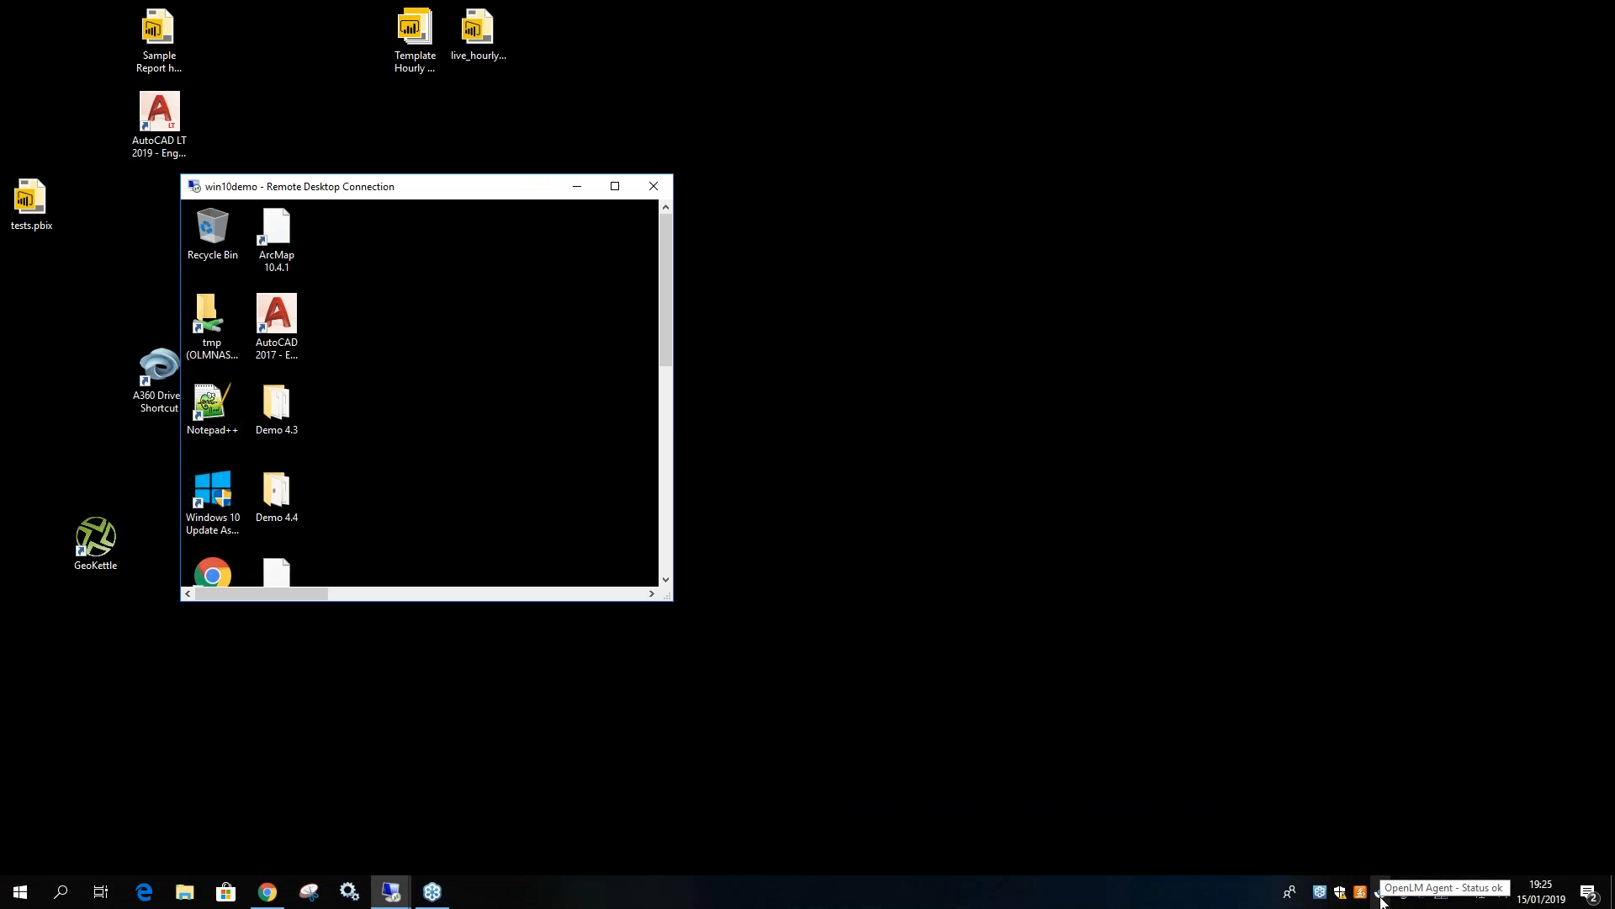
{"action": "double_click", "coordinate": [465, 188]}
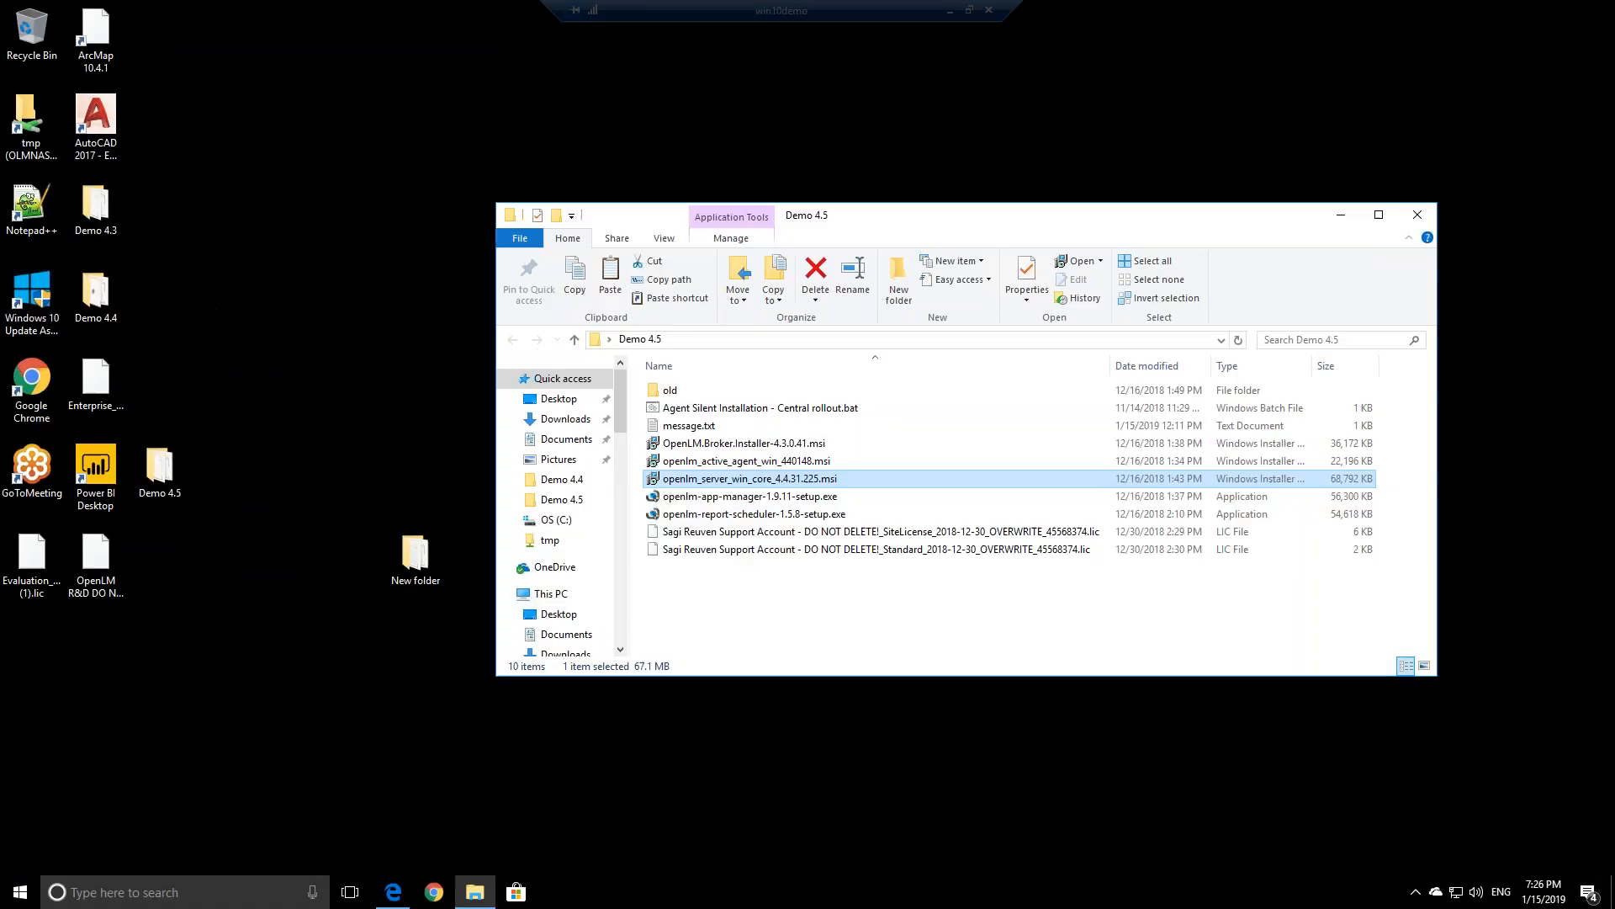
{"action": "left_click_drag", "start_coordinate": [879, 215], "coordinate": [834, 123]}
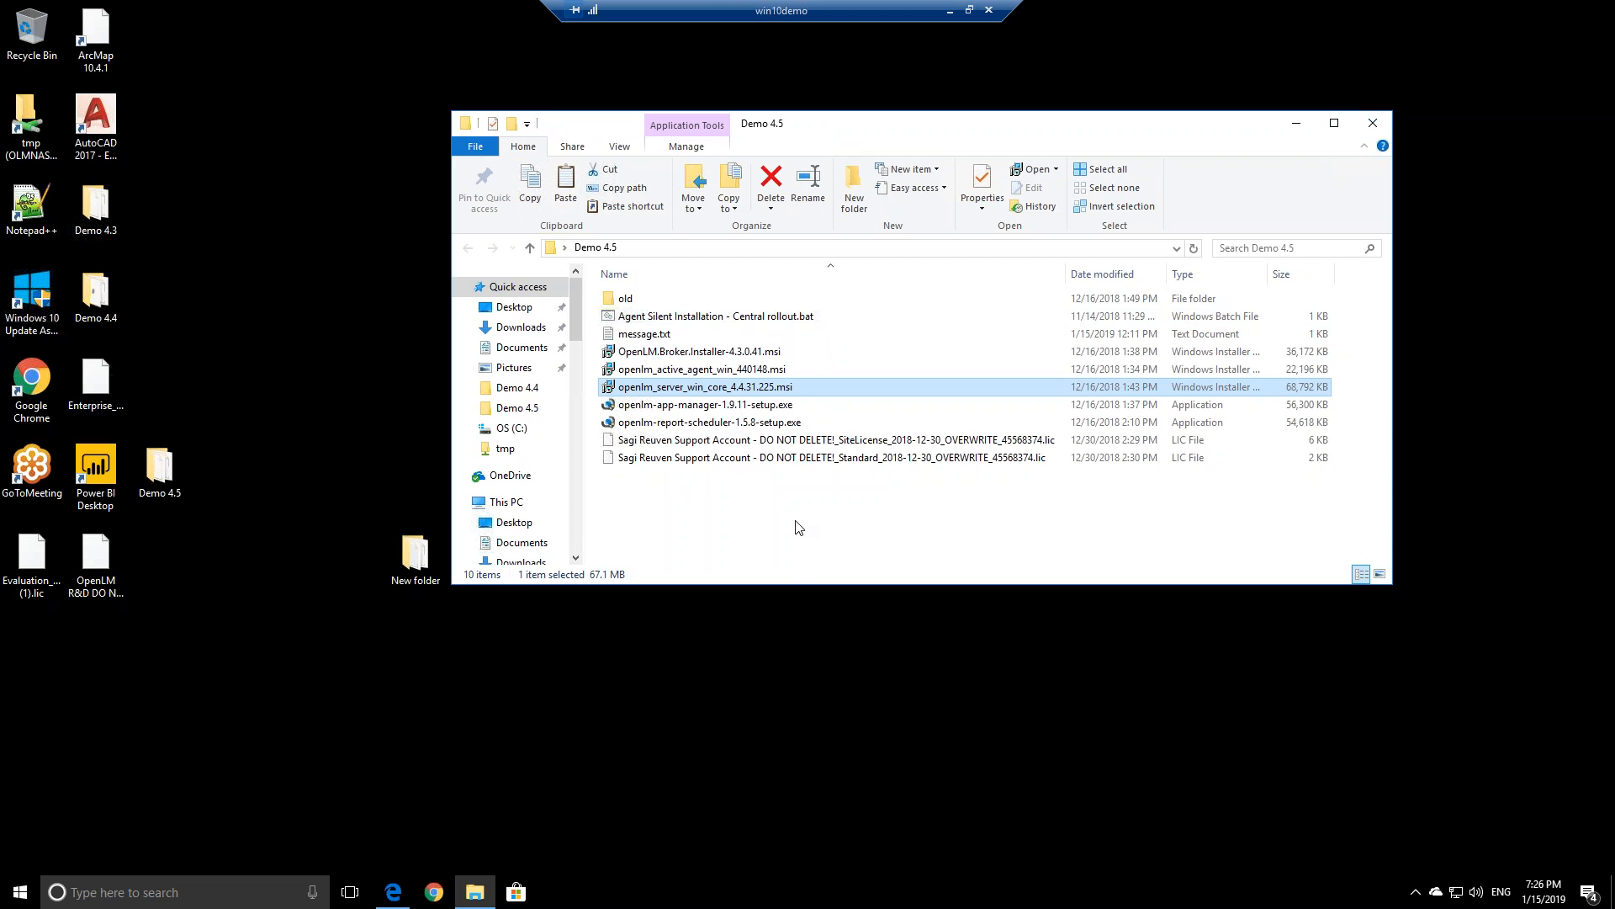
{"action": "left_click", "coordinate": [949, 11]}
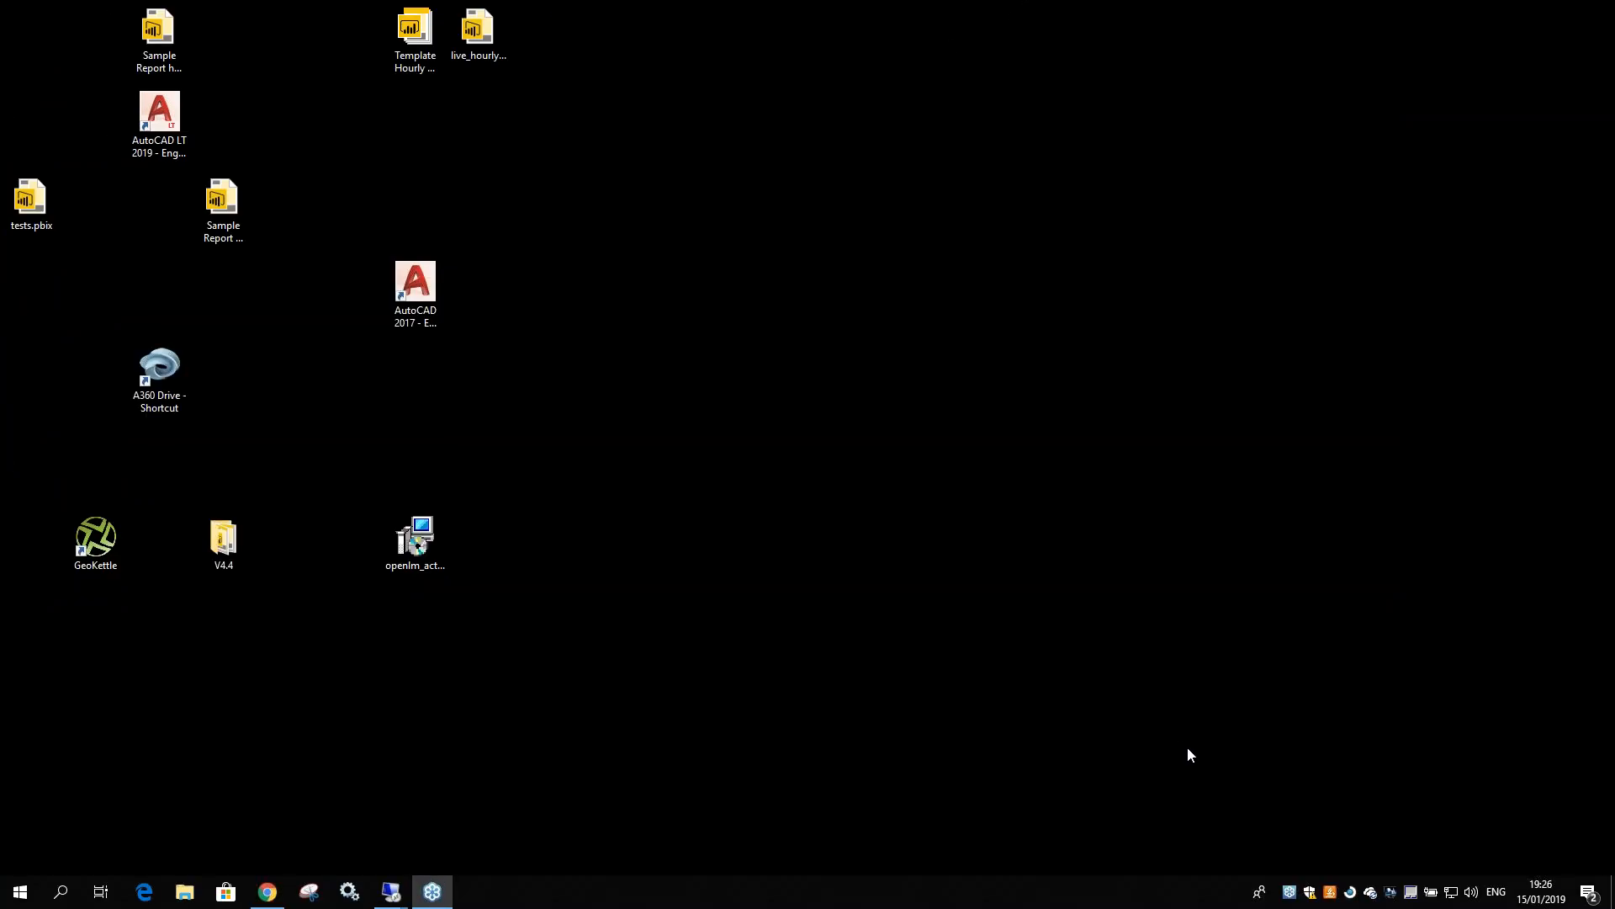
Set the agent's OpenLM Server to demov4 in Agent Configuration and apply
{"action": "right_click", "coordinate": [1352, 893]}
{"action": "left_click", "coordinate": [1304, 869]}
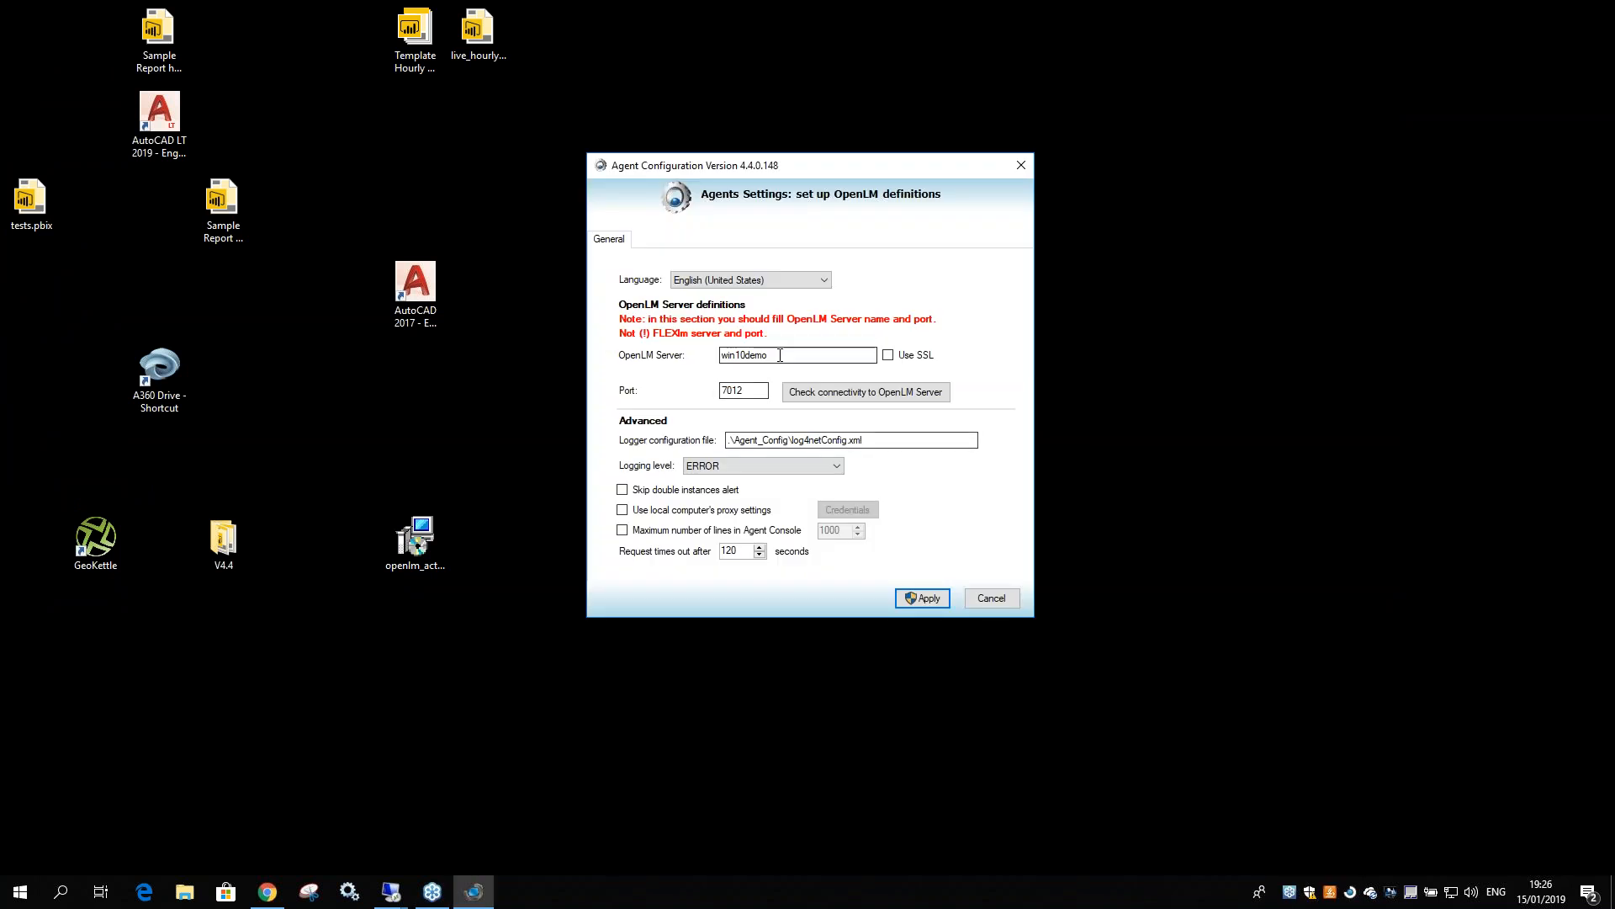
{"action": "type", "text": "demov4"}
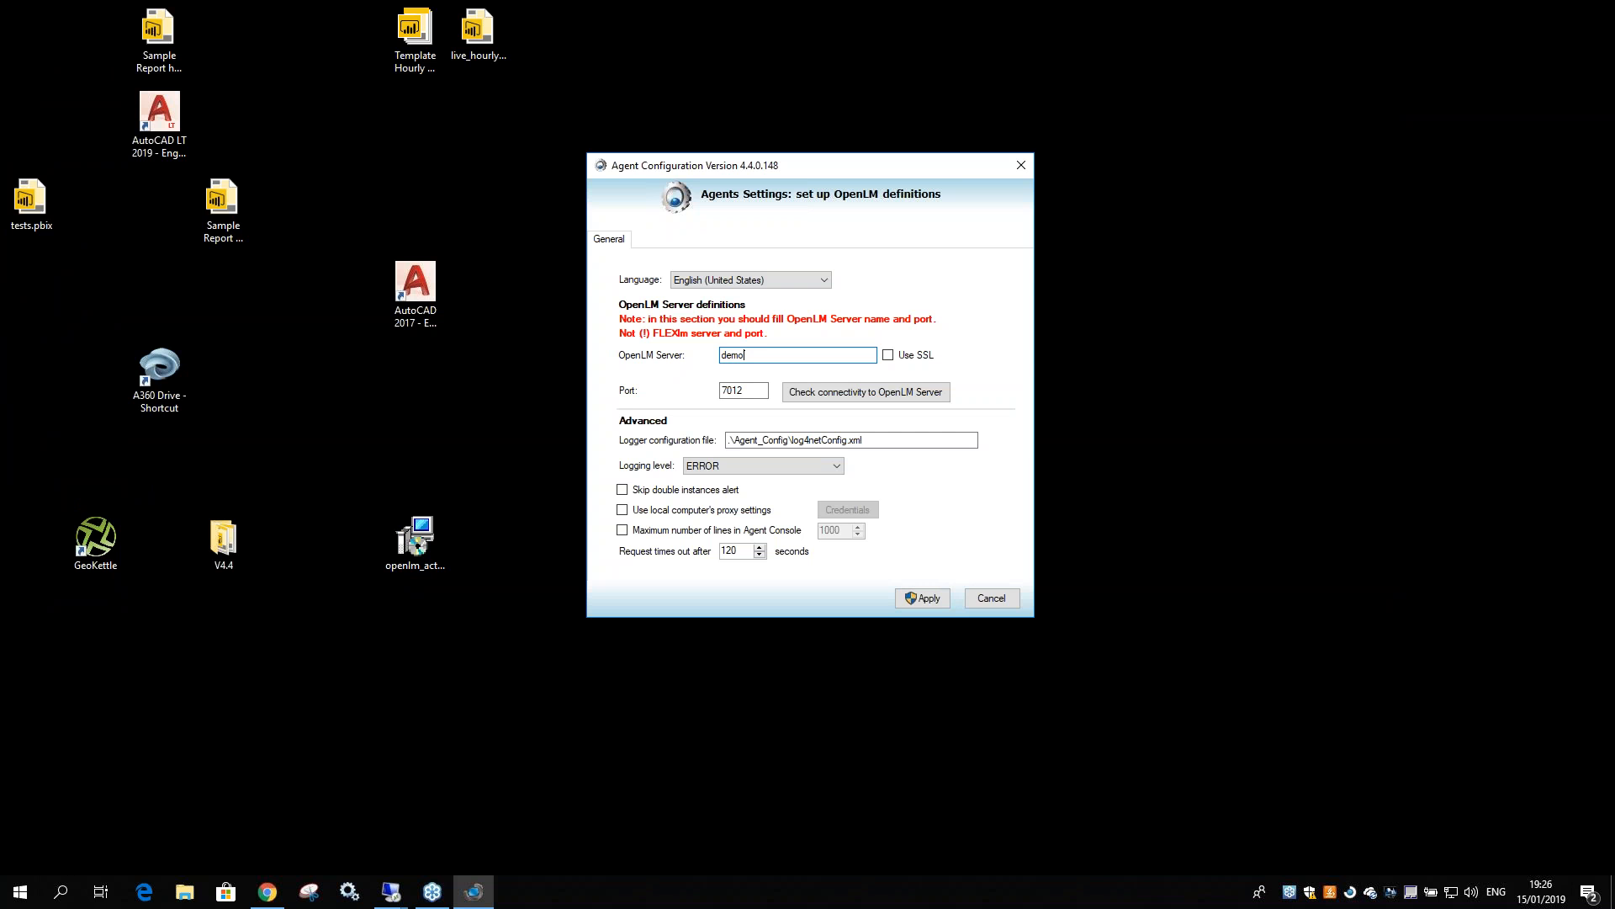
{"action": "left_click", "coordinate": [922, 597]}
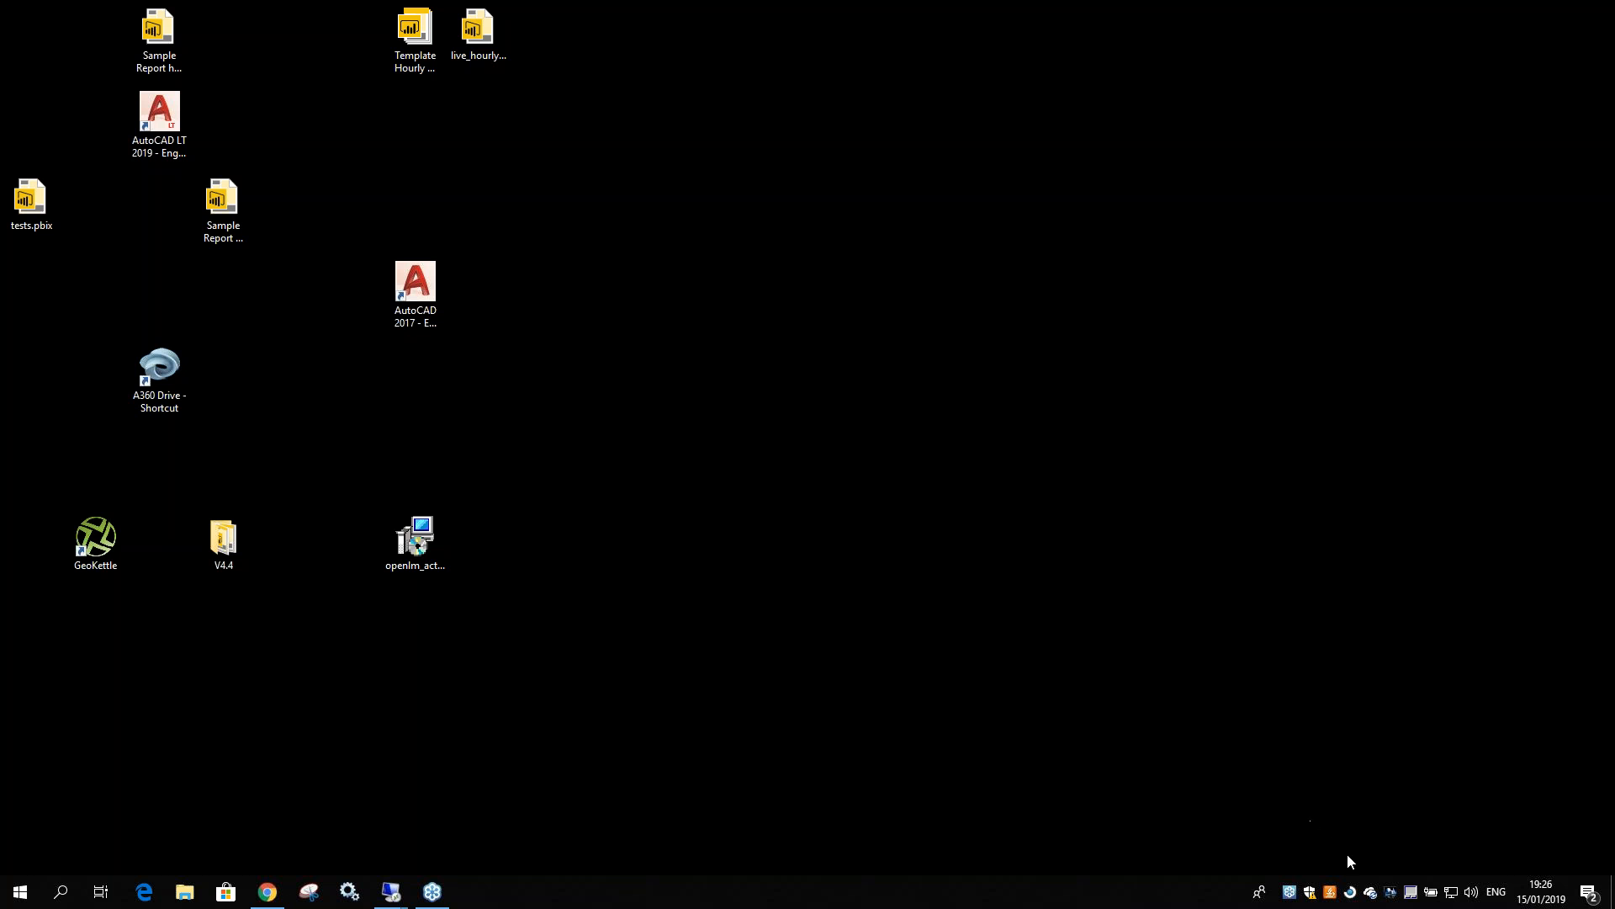
Open the License Usage Information window from the OpenLM tray icon
{"action": "right_click", "coordinate": [1351, 892]}
{"action": "left_click", "coordinate": [1406, 767]}
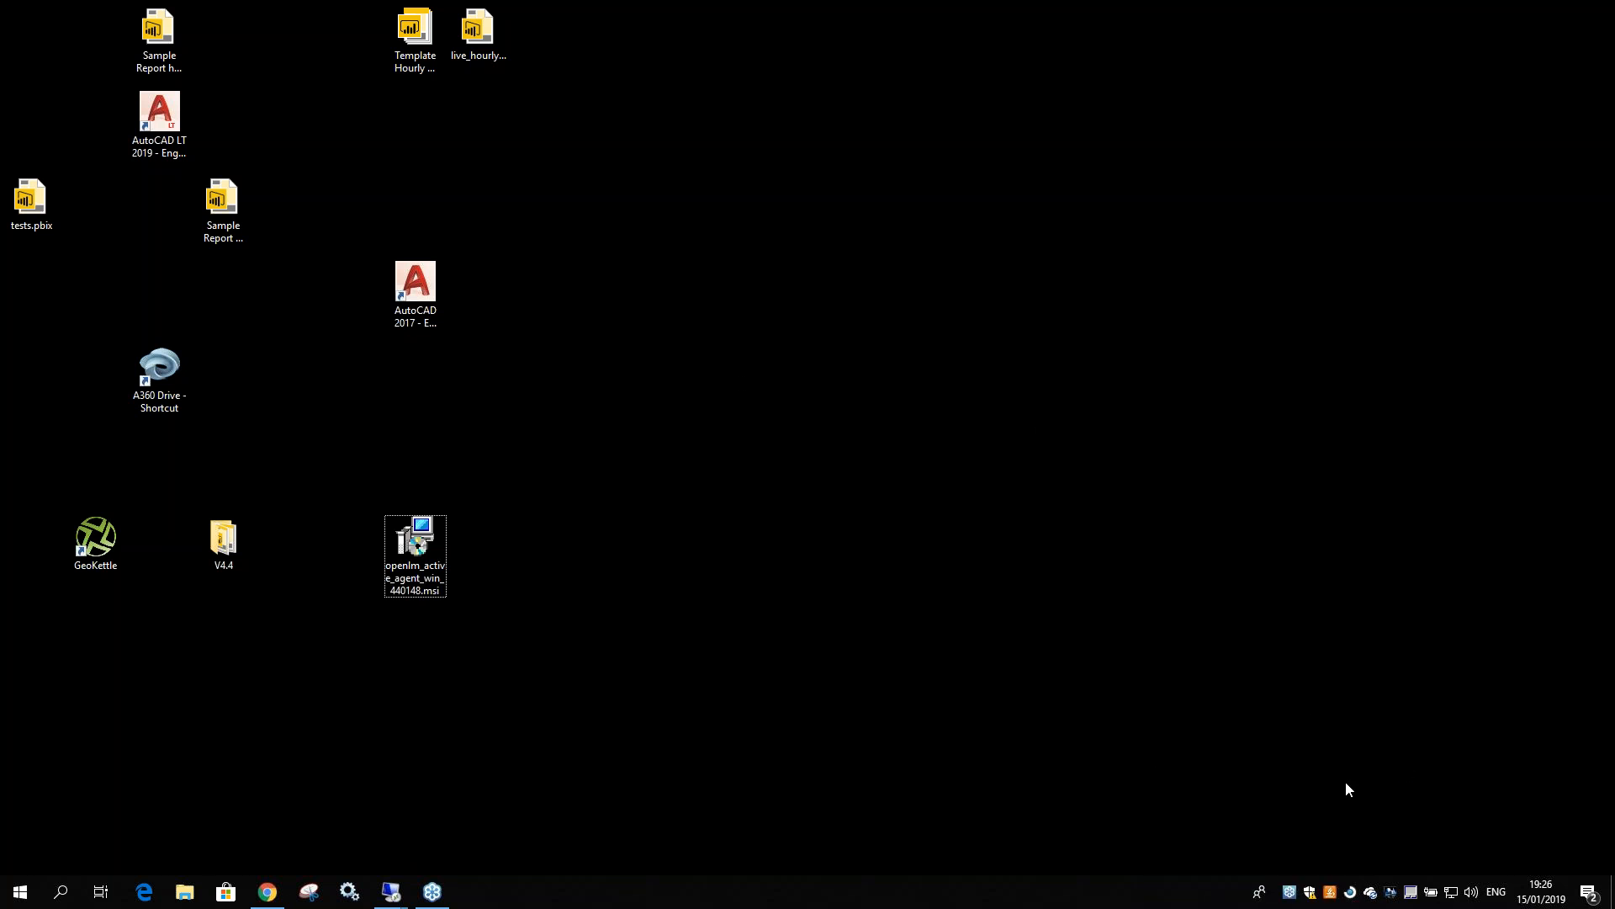
{"action": "right_click", "coordinate": [1350, 892]}
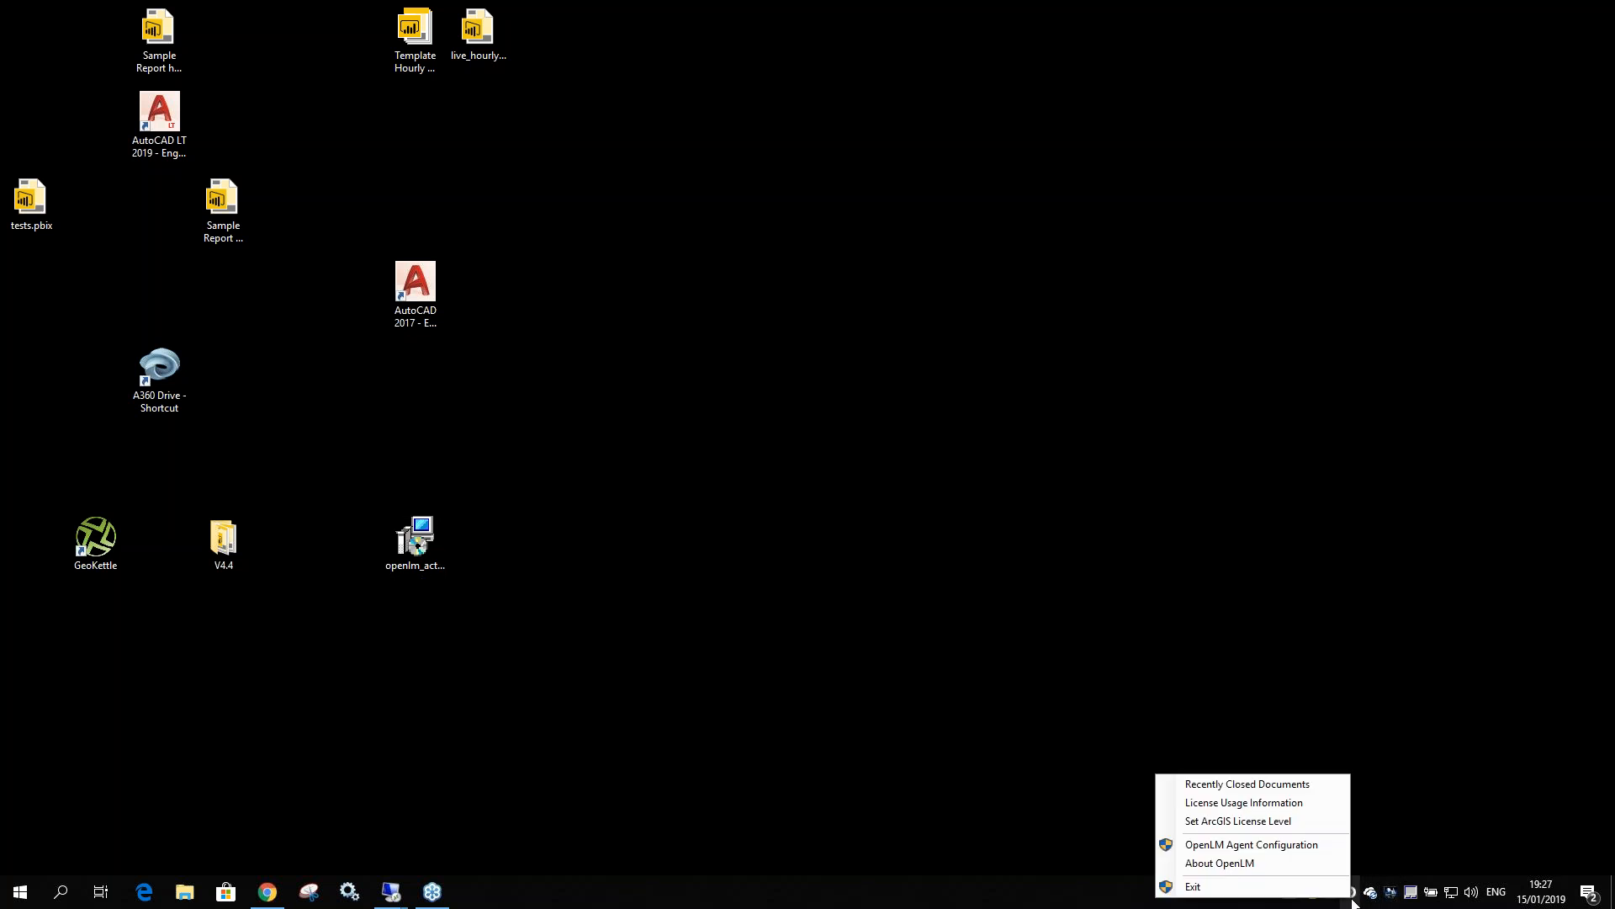
{"action": "left_click", "coordinate": [1286, 804]}
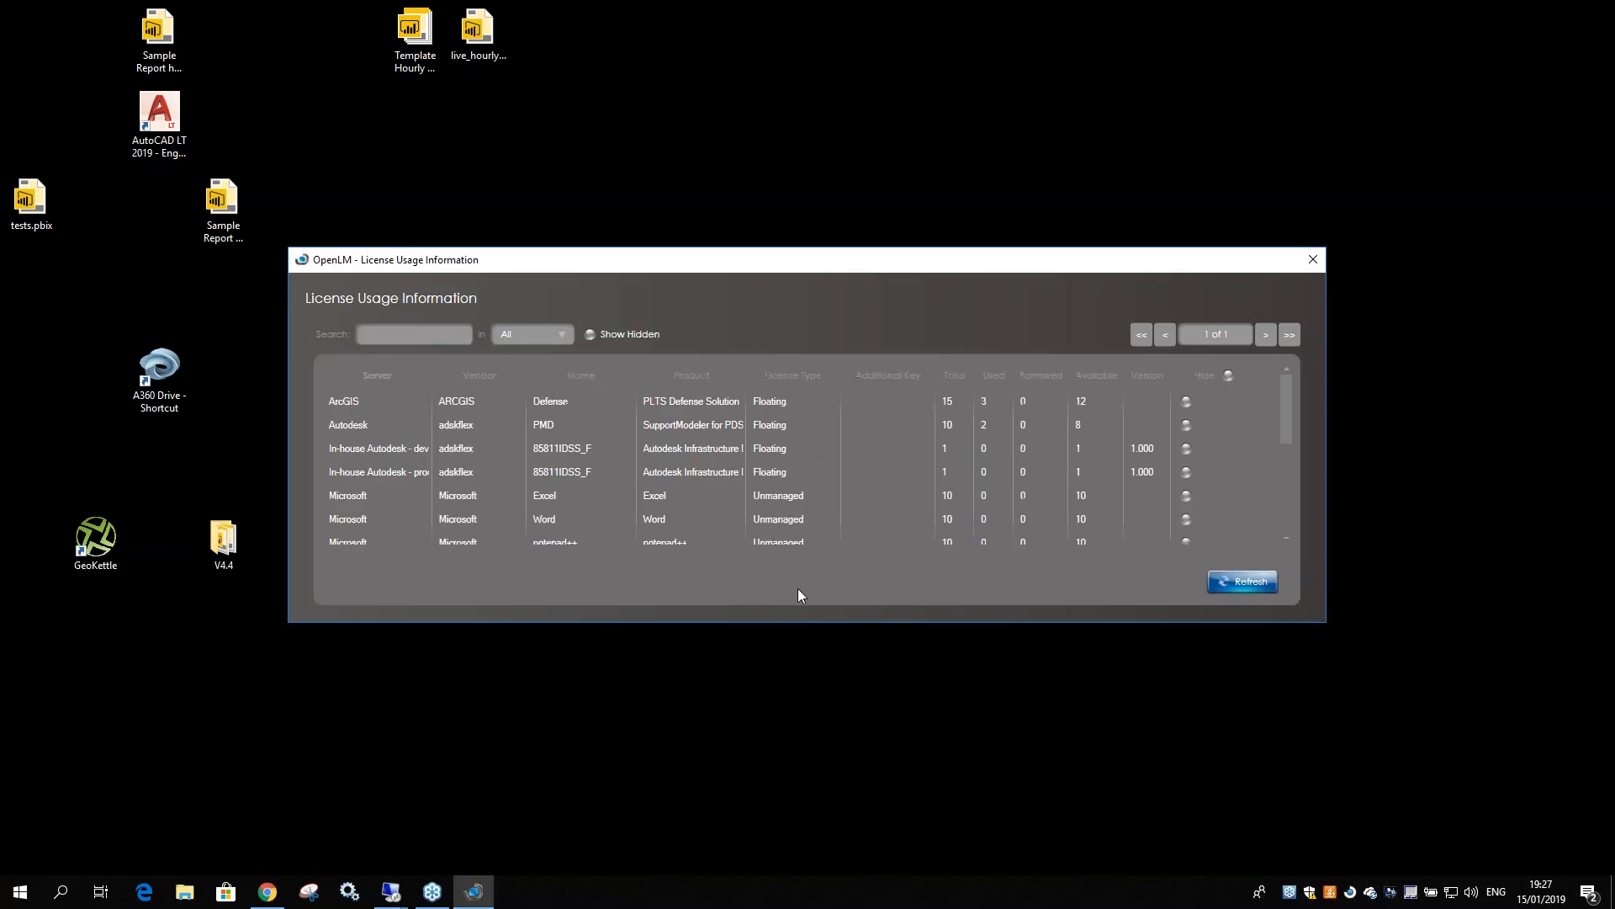
{"action": "right_click", "coordinate": [1350, 892]}
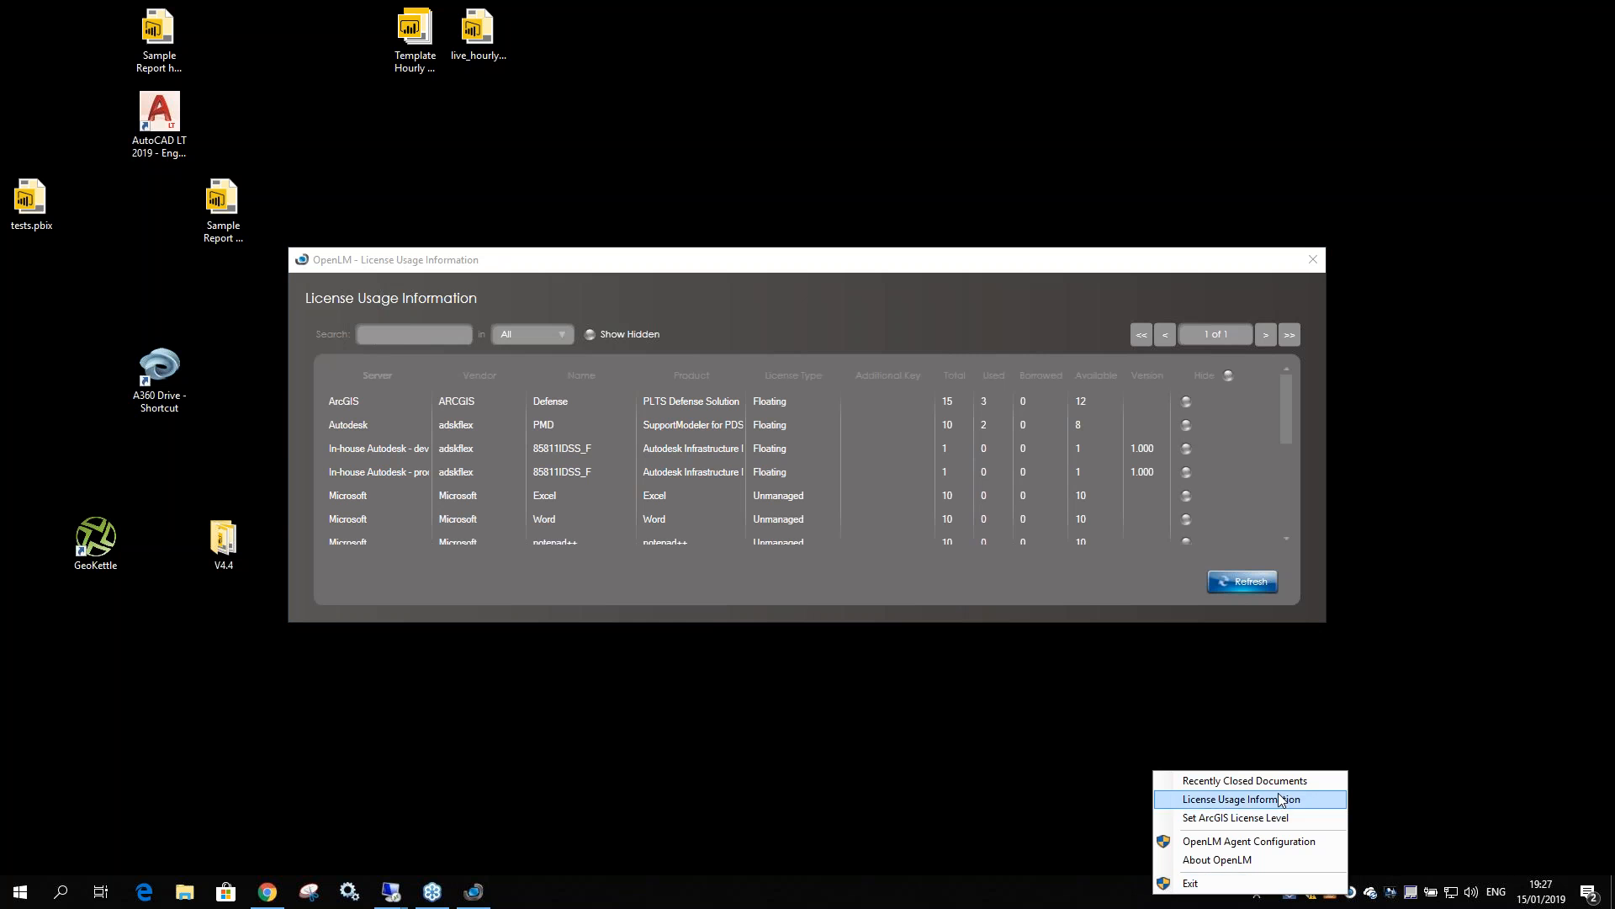
{"action": "left_click", "coordinate": [714, 305]}
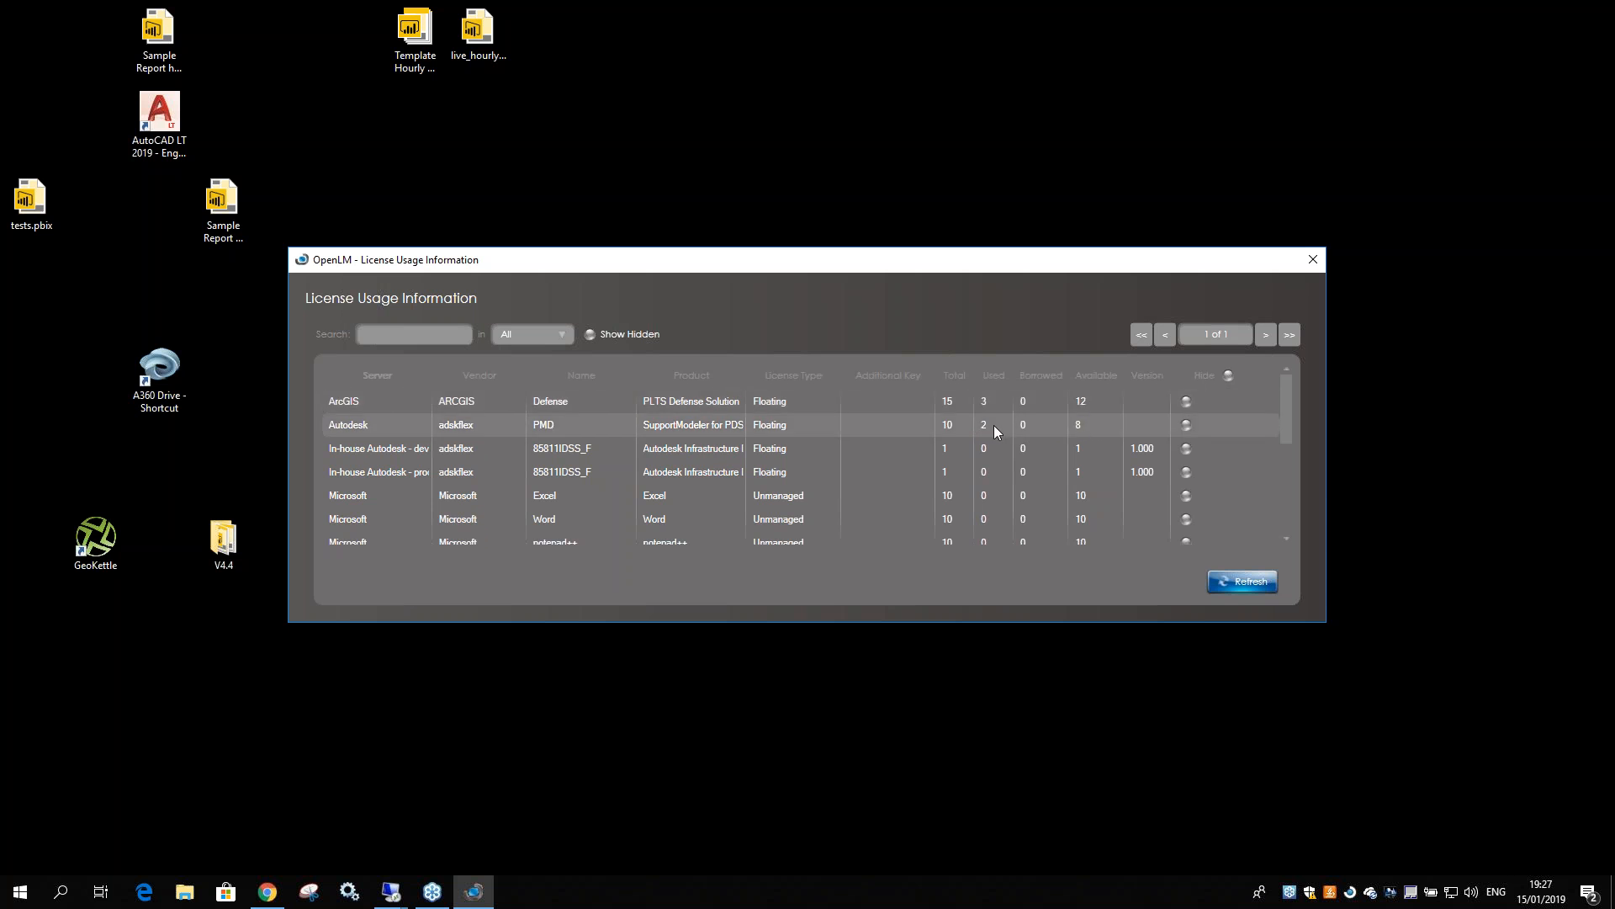
List the ArcGIS PLTS Defense Solution license users, then return to the full usage list
{"action": "double_click", "coordinate": [362, 402]}
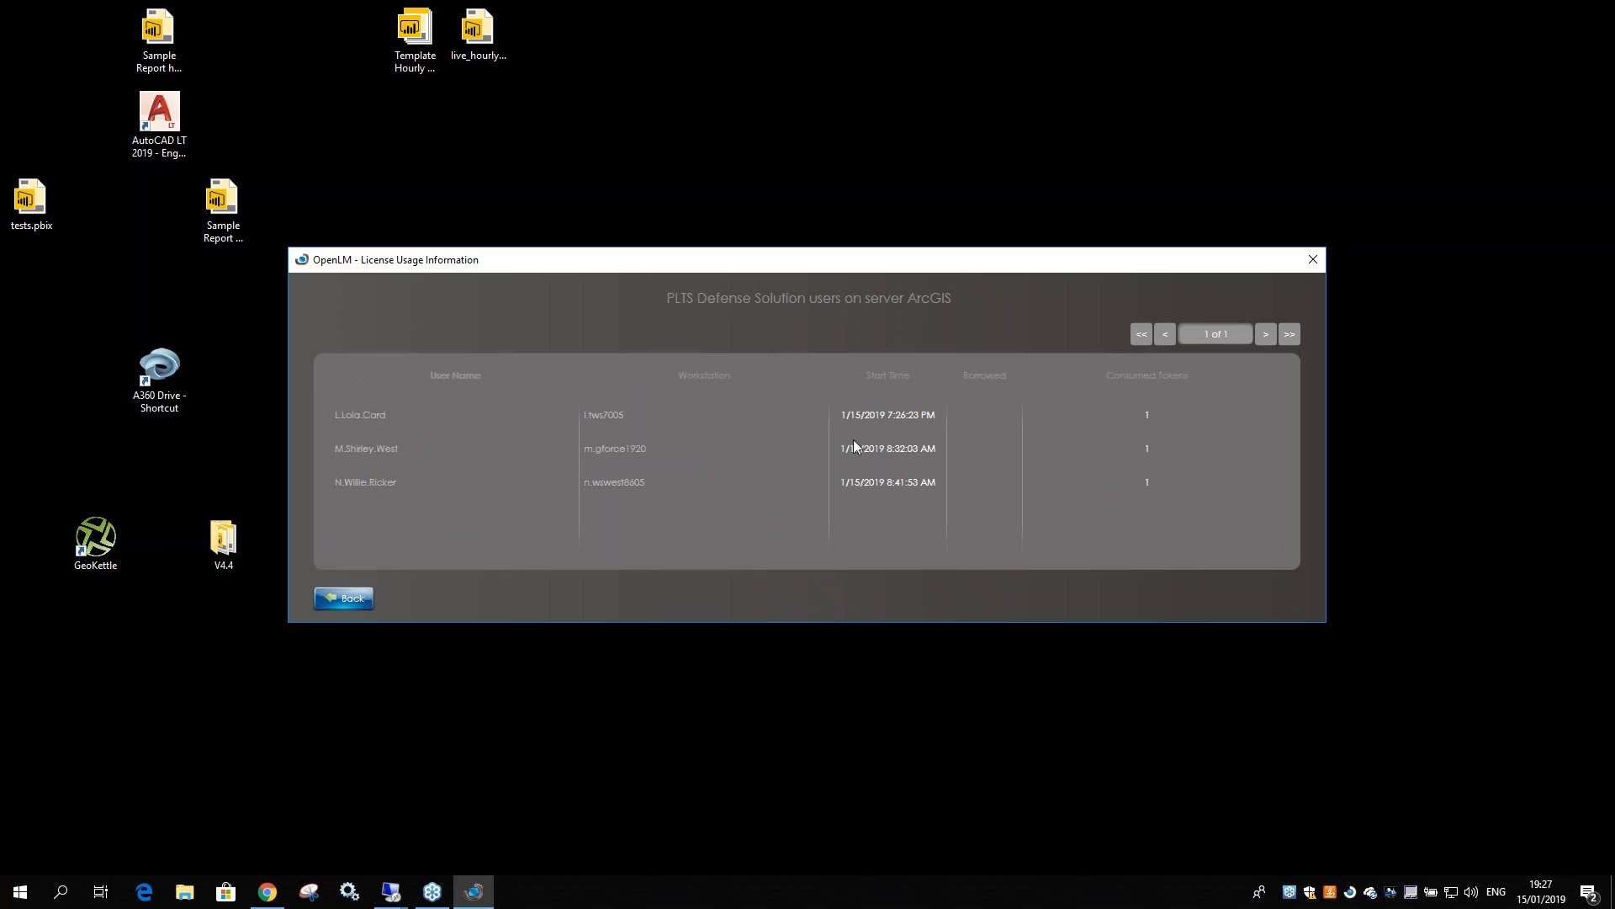
{"action": "left_click", "coordinate": [345, 599]}
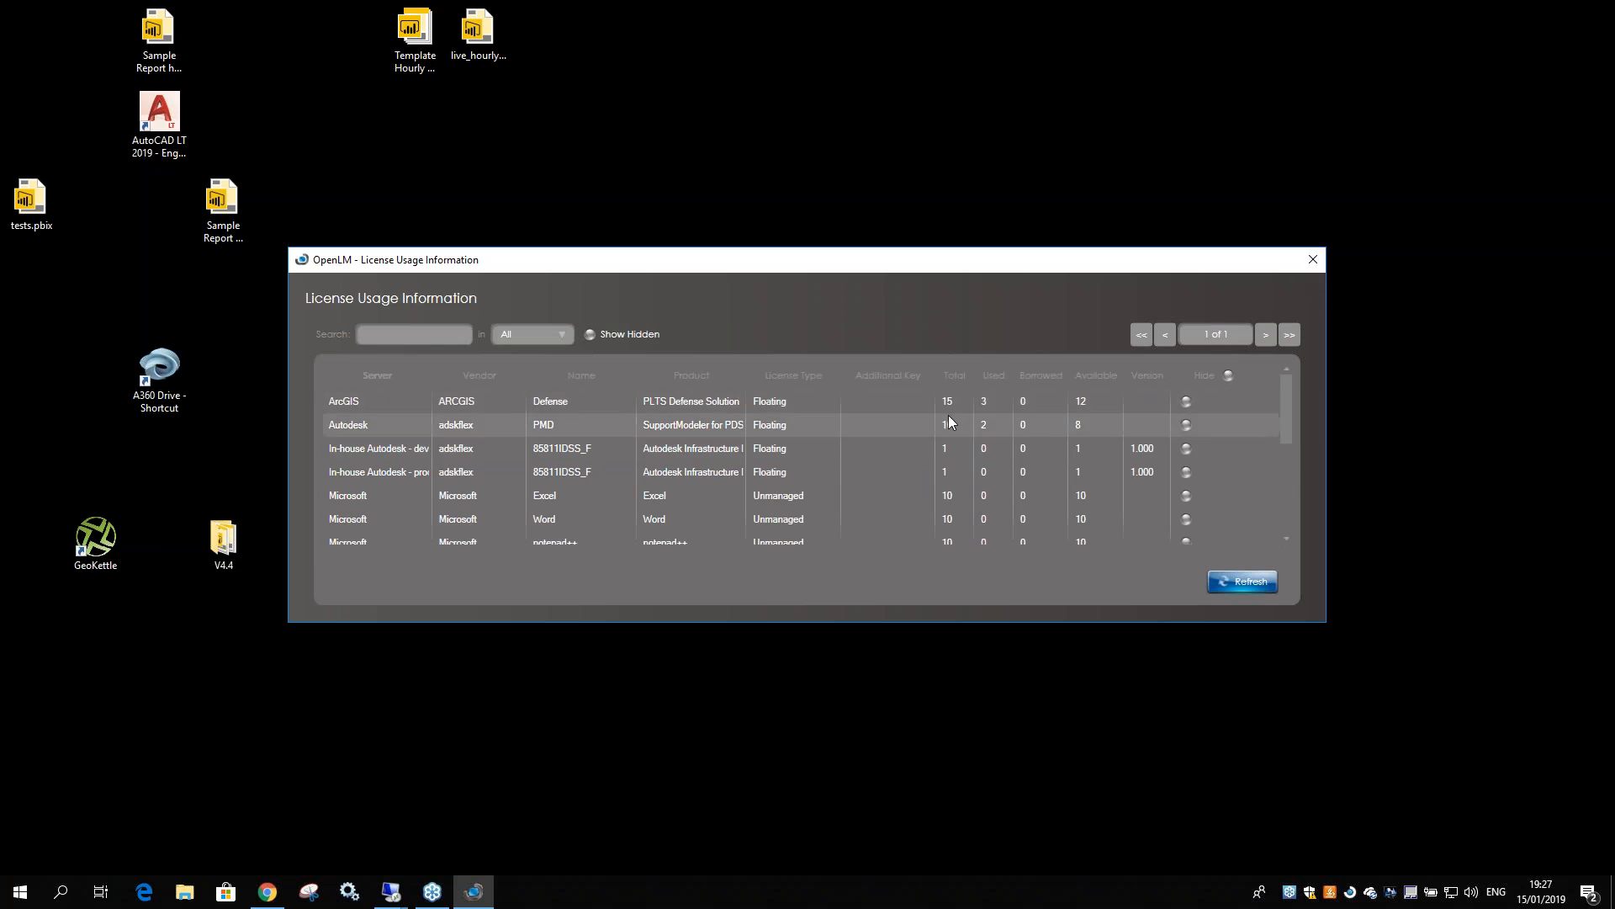
{"action": "scroll", "coordinate": [929, 423], "scroll_direction": "down", "scroll_amount": 3}
{"action": "scroll", "coordinate": [929, 422], "scroll_direction": "up", "scroll_amount": 3}
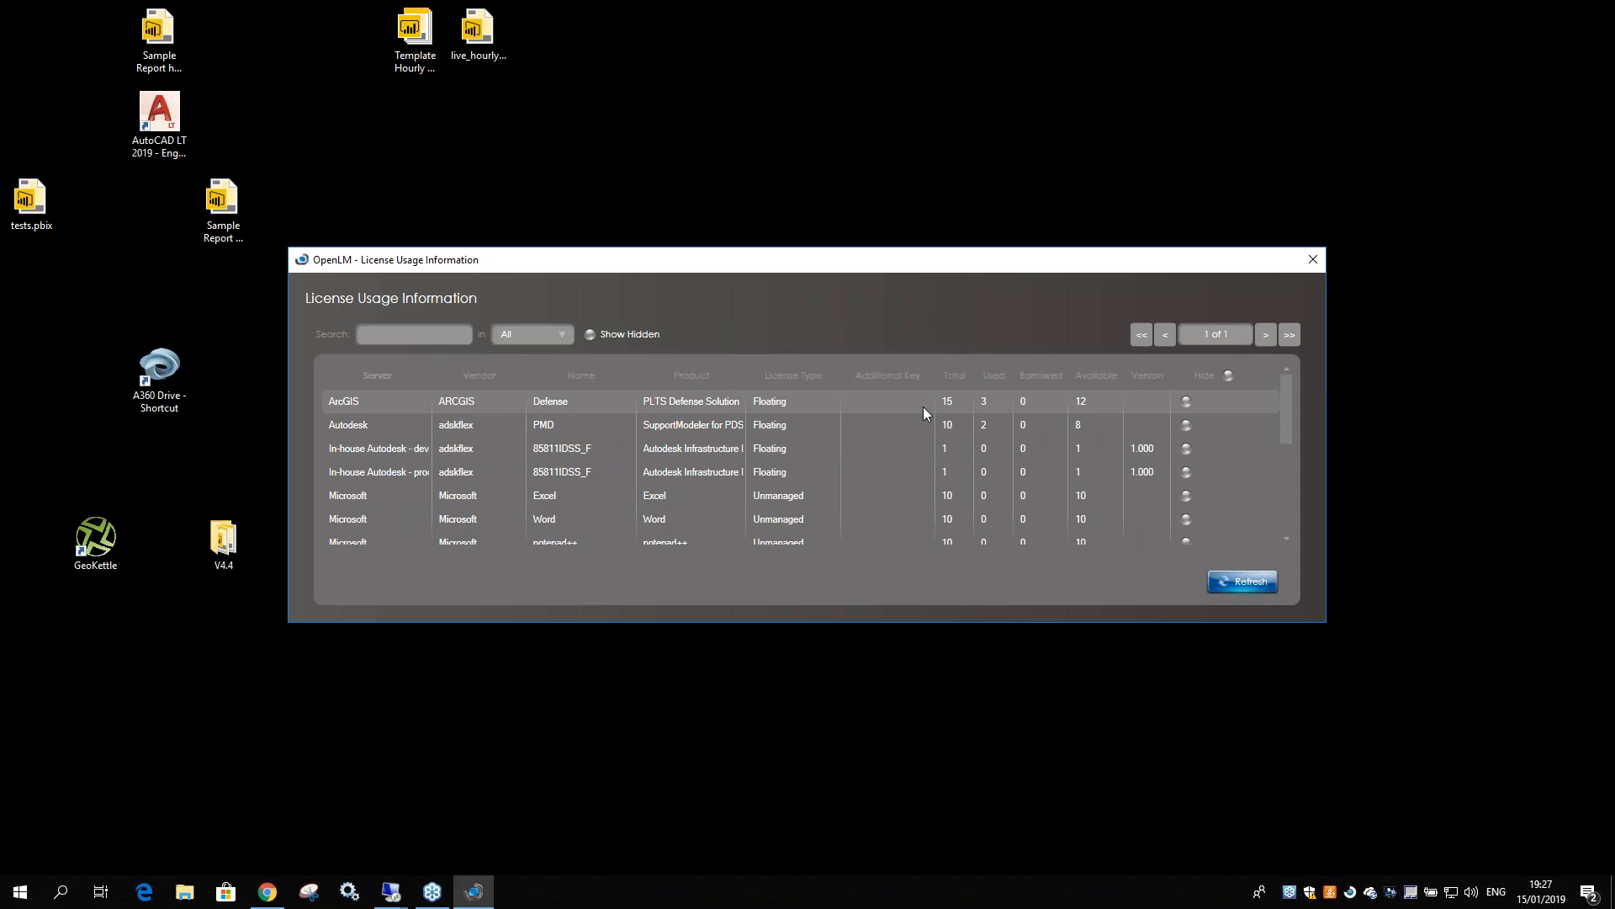
{"action": "double_click", "coordinate": [922, 406]}
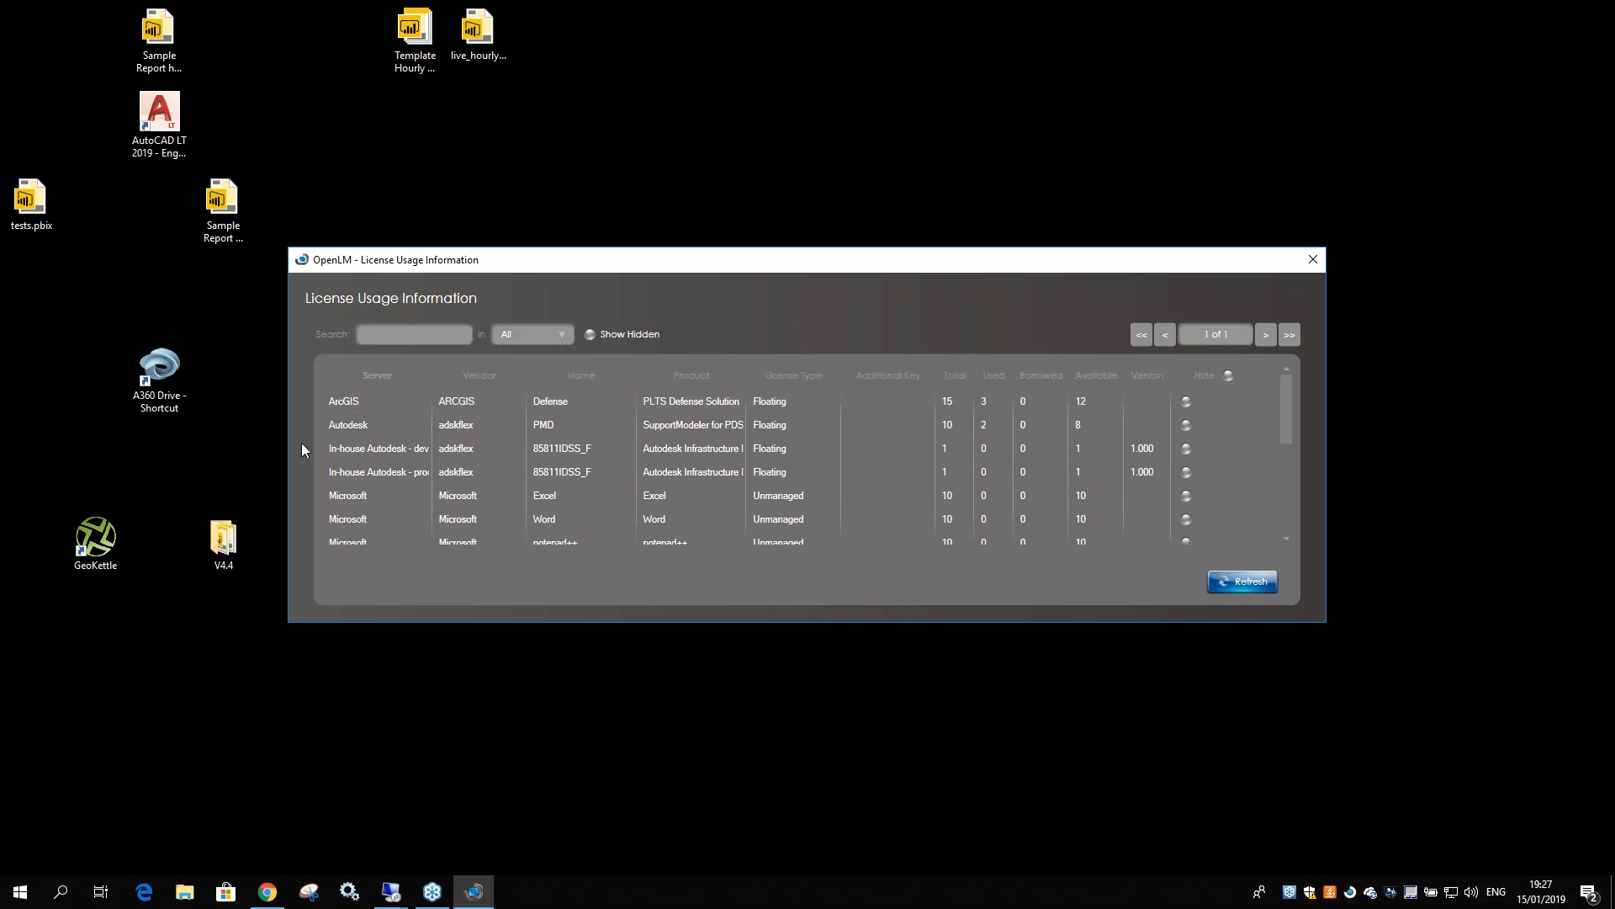
{"action": "left_click", "coordinate": [355, 605]}
{"action": "double_click", "coordinate": [355, 410]}
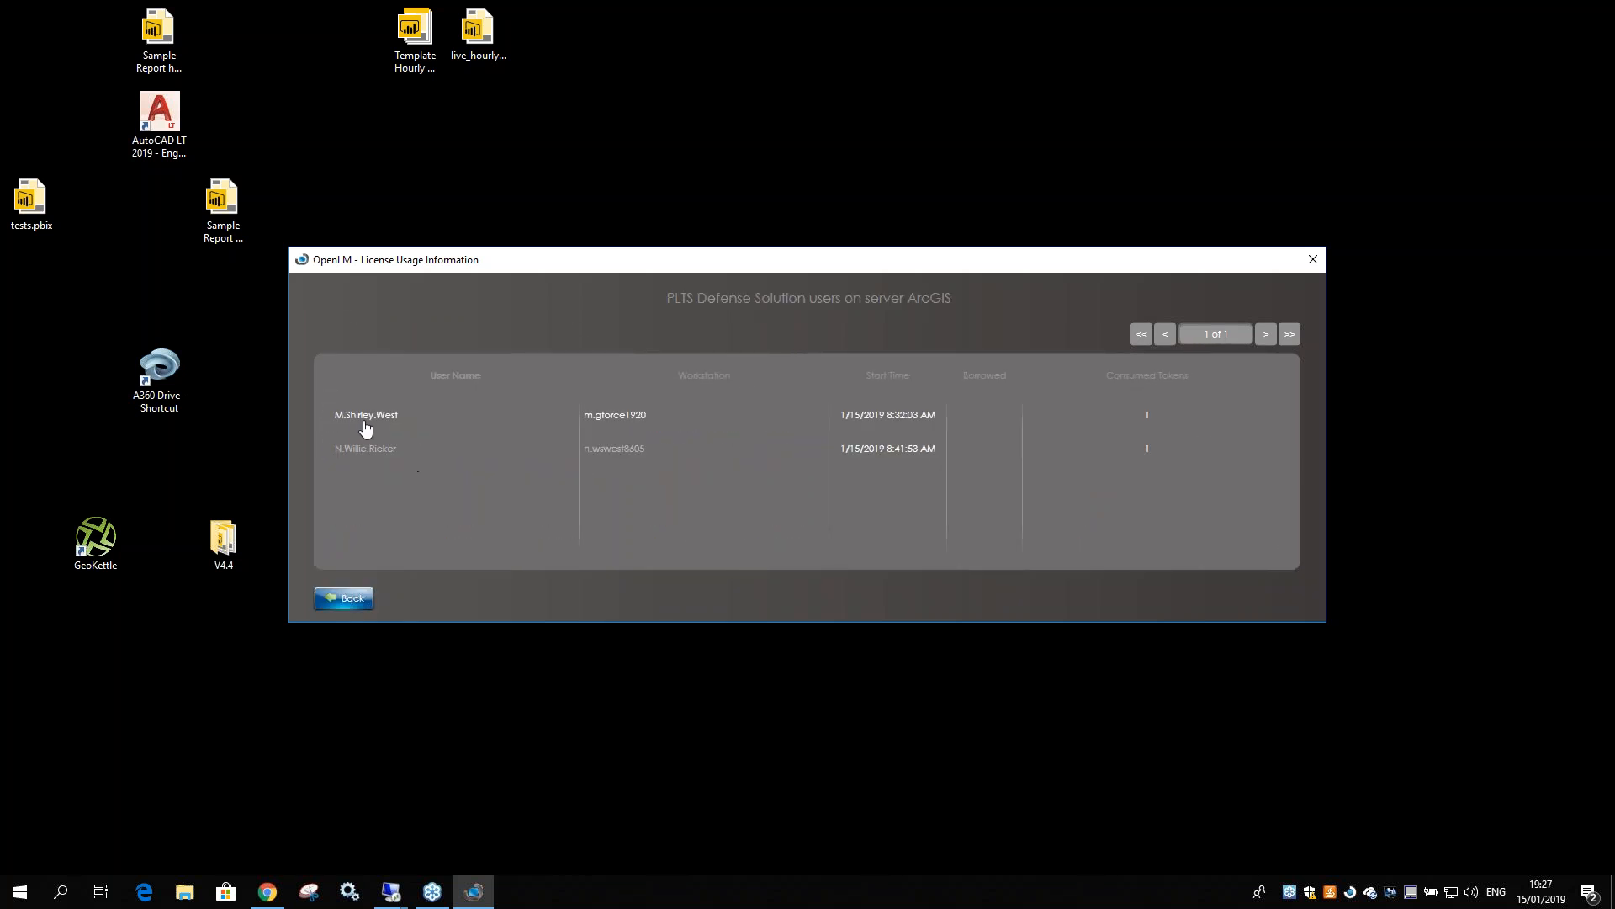
{"action": "left_click", "coordinate": [357, 599]}
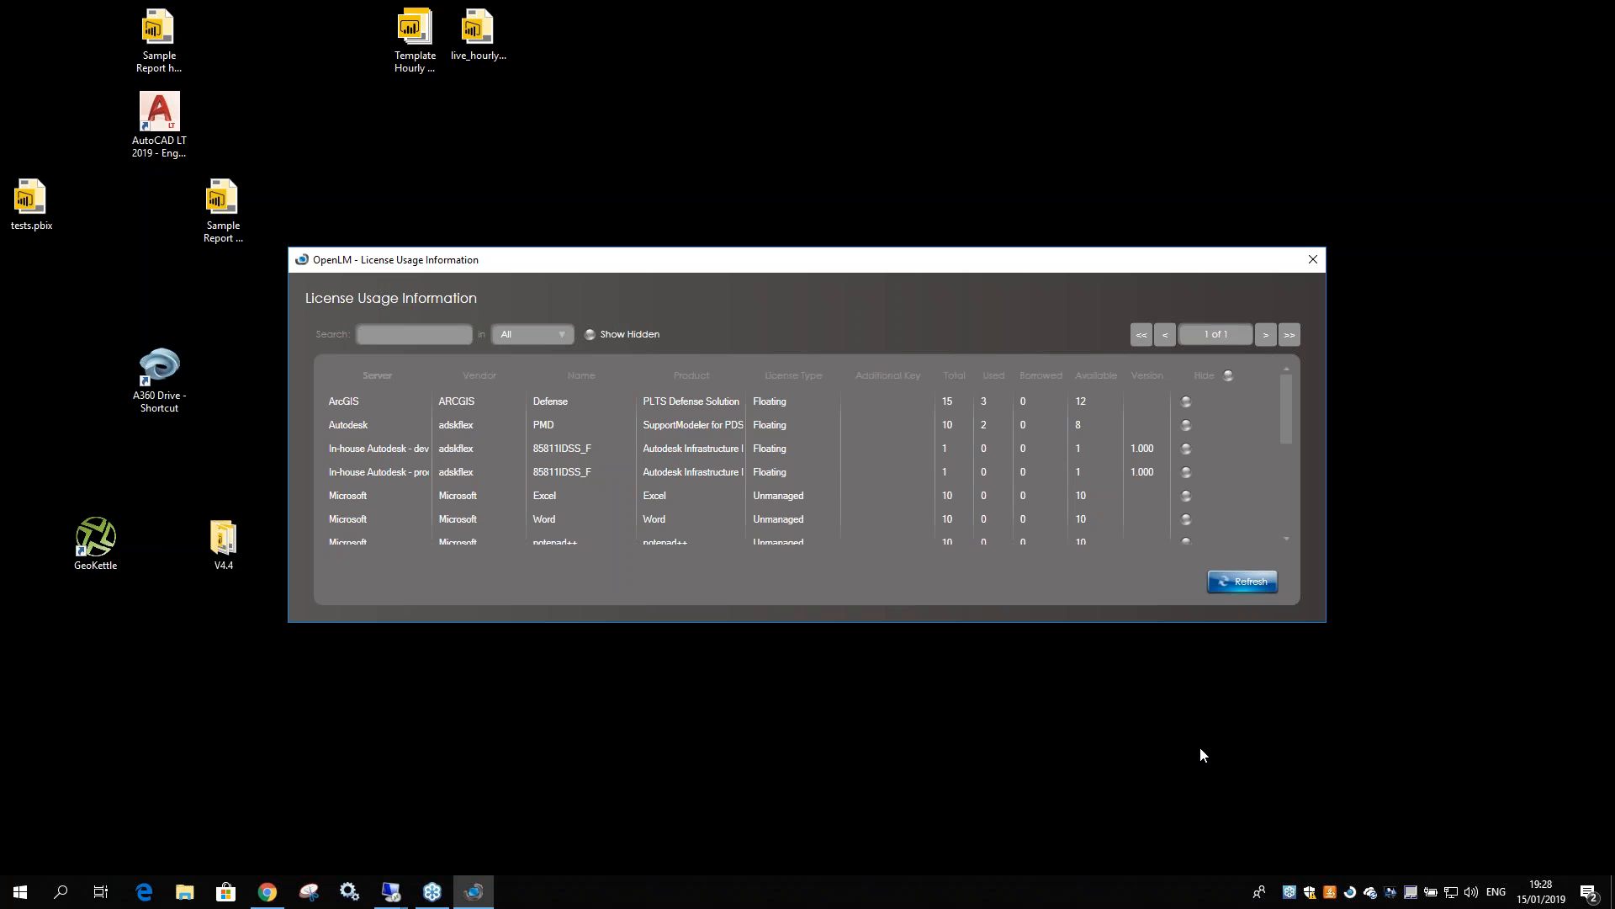
Close License Usage Information and switch to the win10demo session showing Demo 4.5
{"action": "left_click", "coordinate": [1313, 259]}
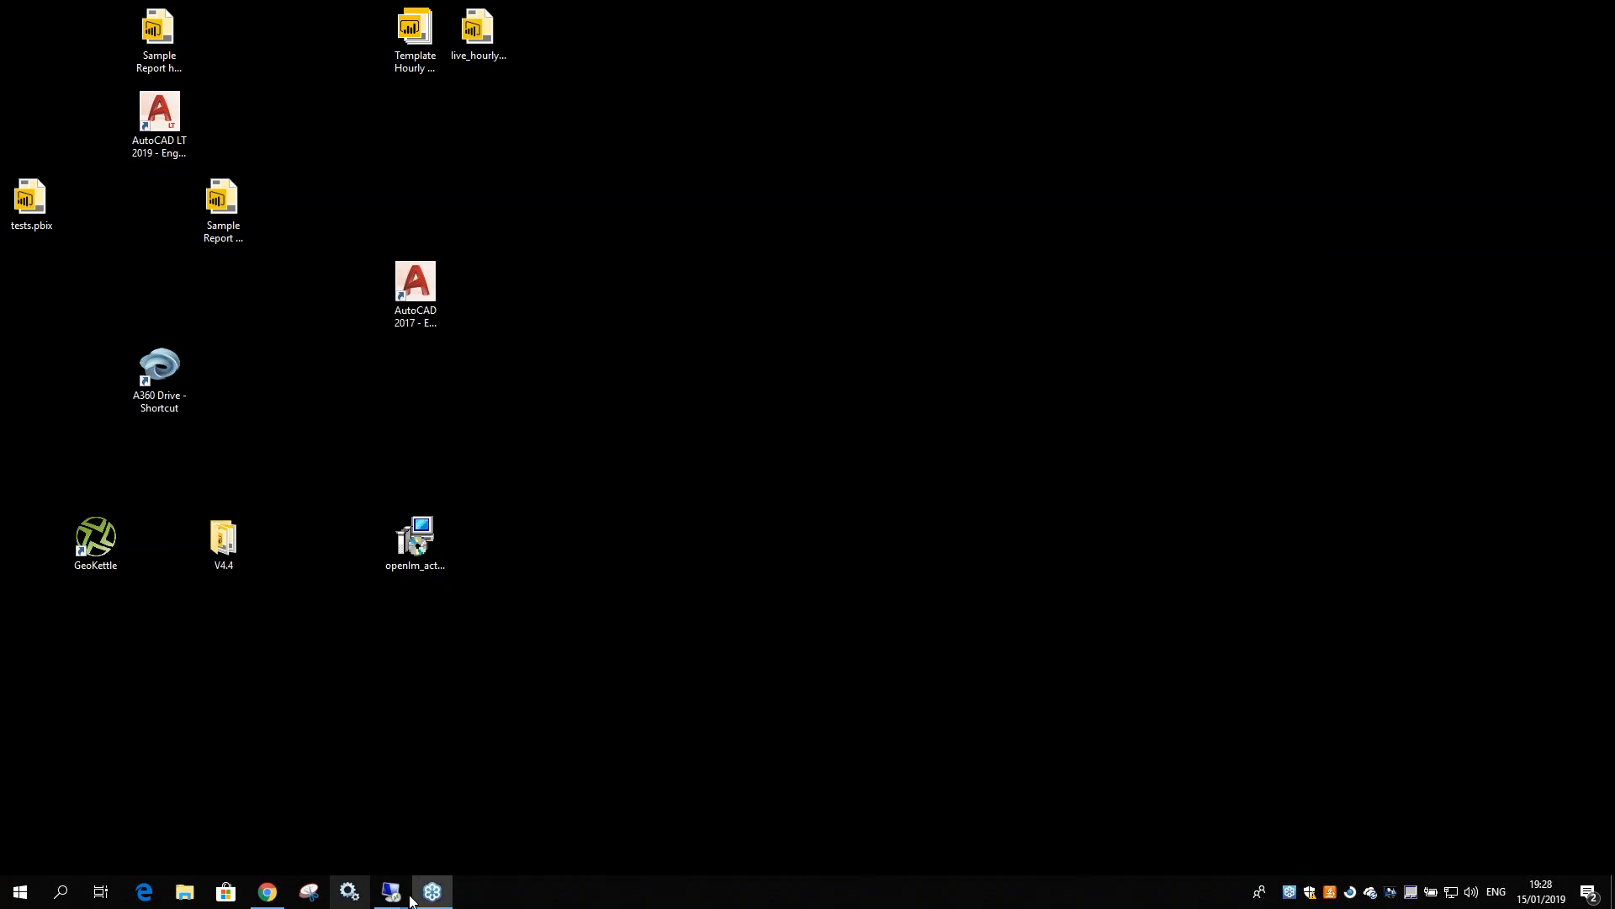
{"action": "mouse_move", "coordinate": [391, 892]}
{"action": "left_click", "coordinate": [388, 832]}
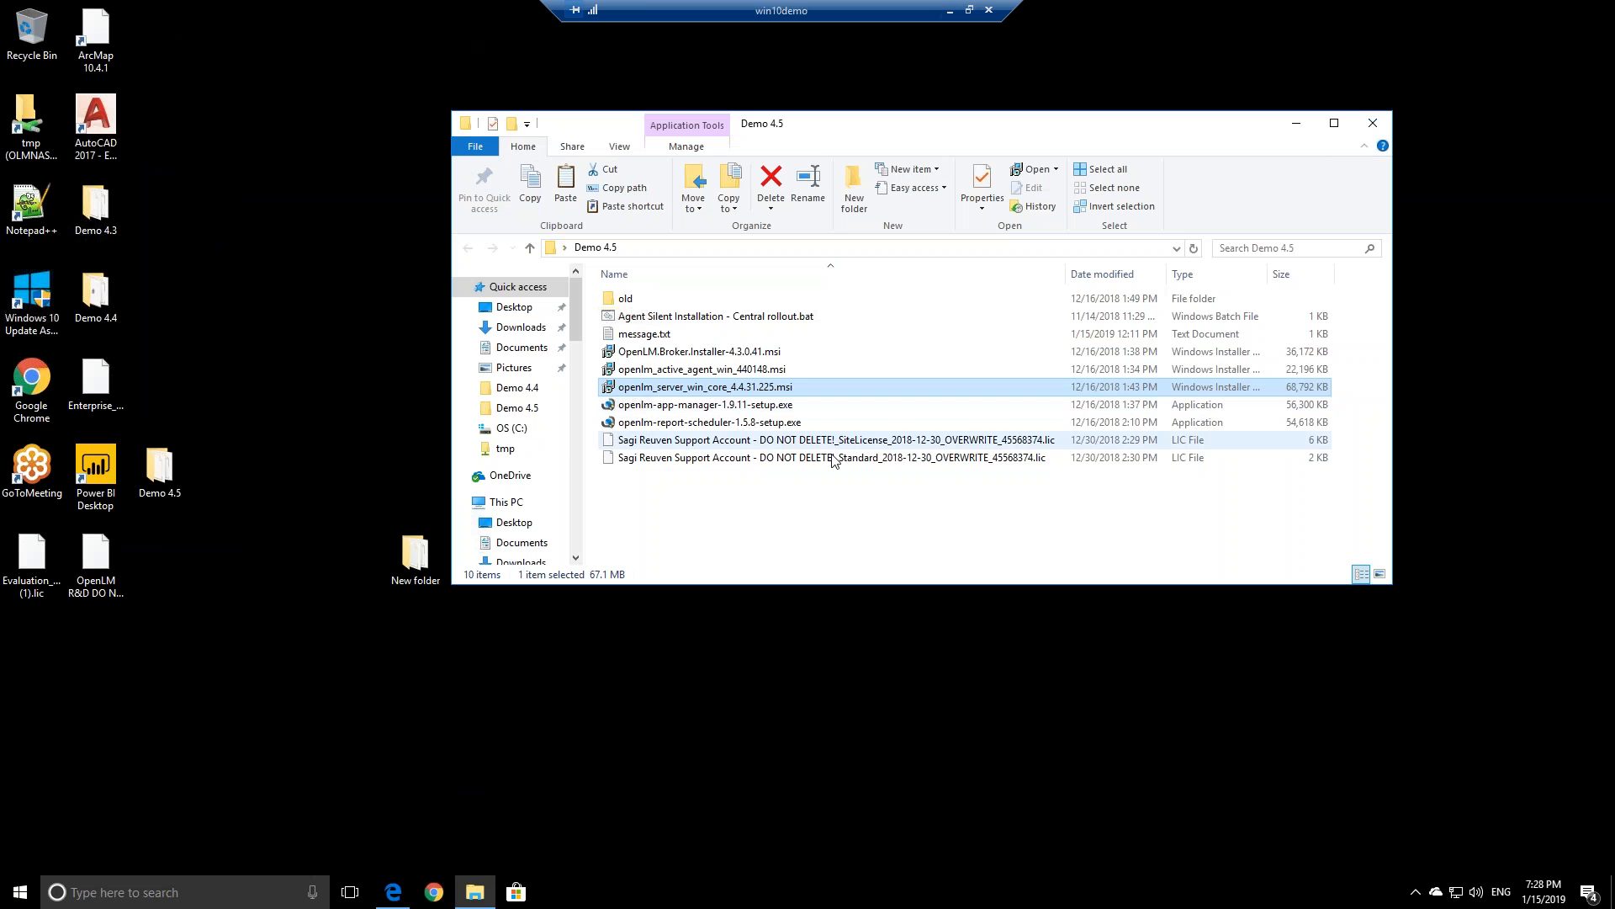
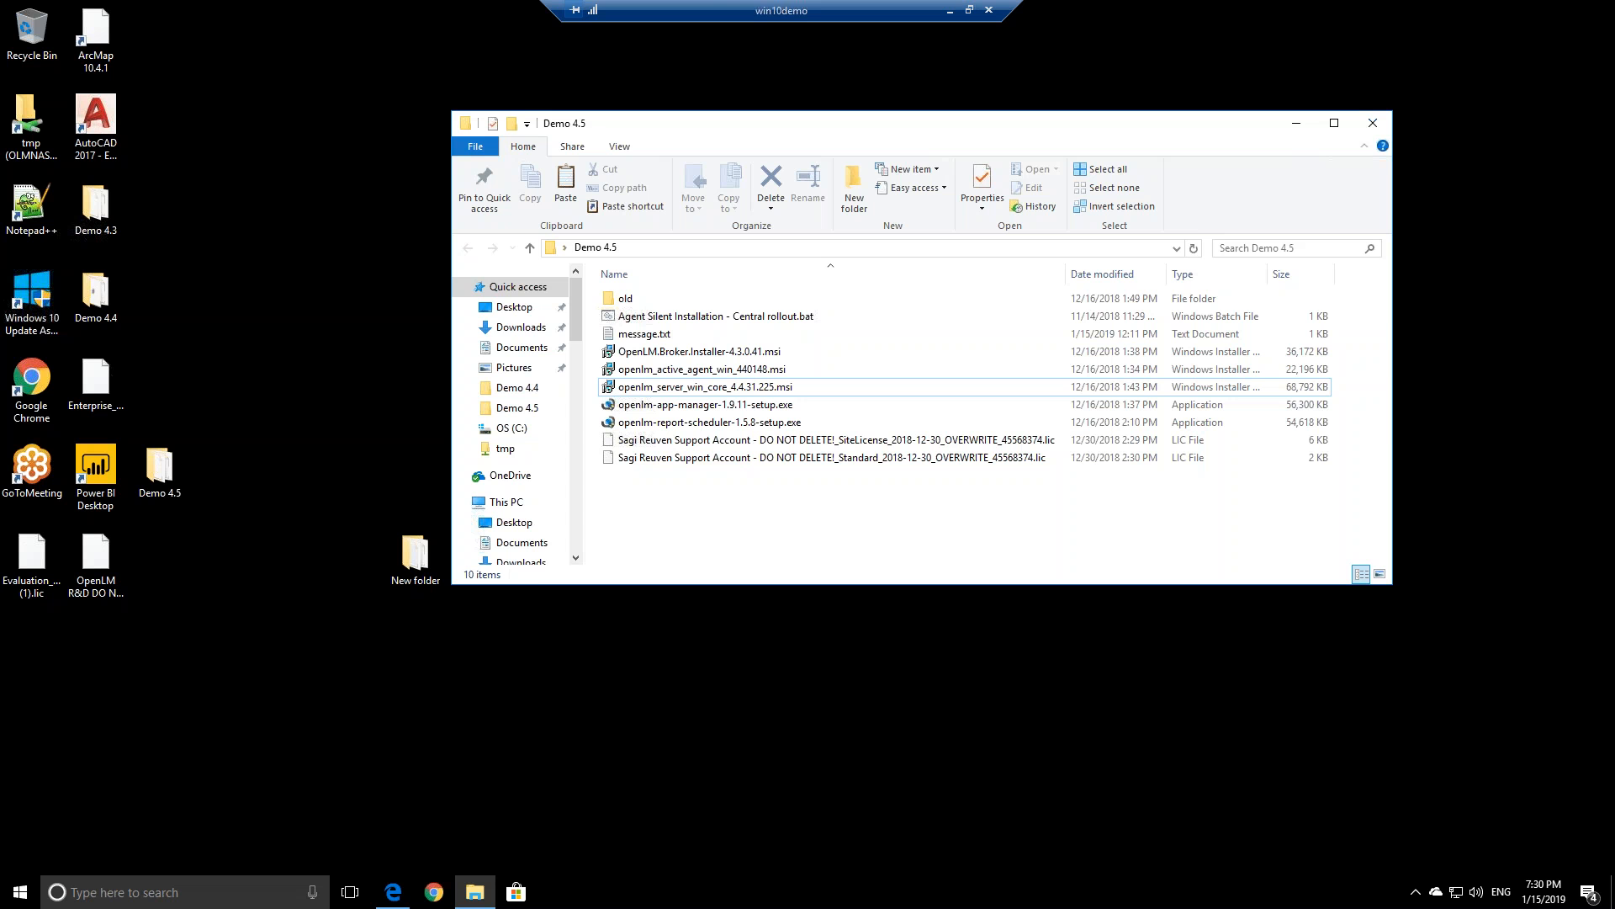
Minimize the Remote Desktop session showing the Demo 4.5 folder
{"action": "left_click", "coordinate": [950, 11]}
In Chrome, load openlm.com in a fresh tab and open its 'Have a question?' support chat
{"action": "left_click", "coordinate": [268, 890]}
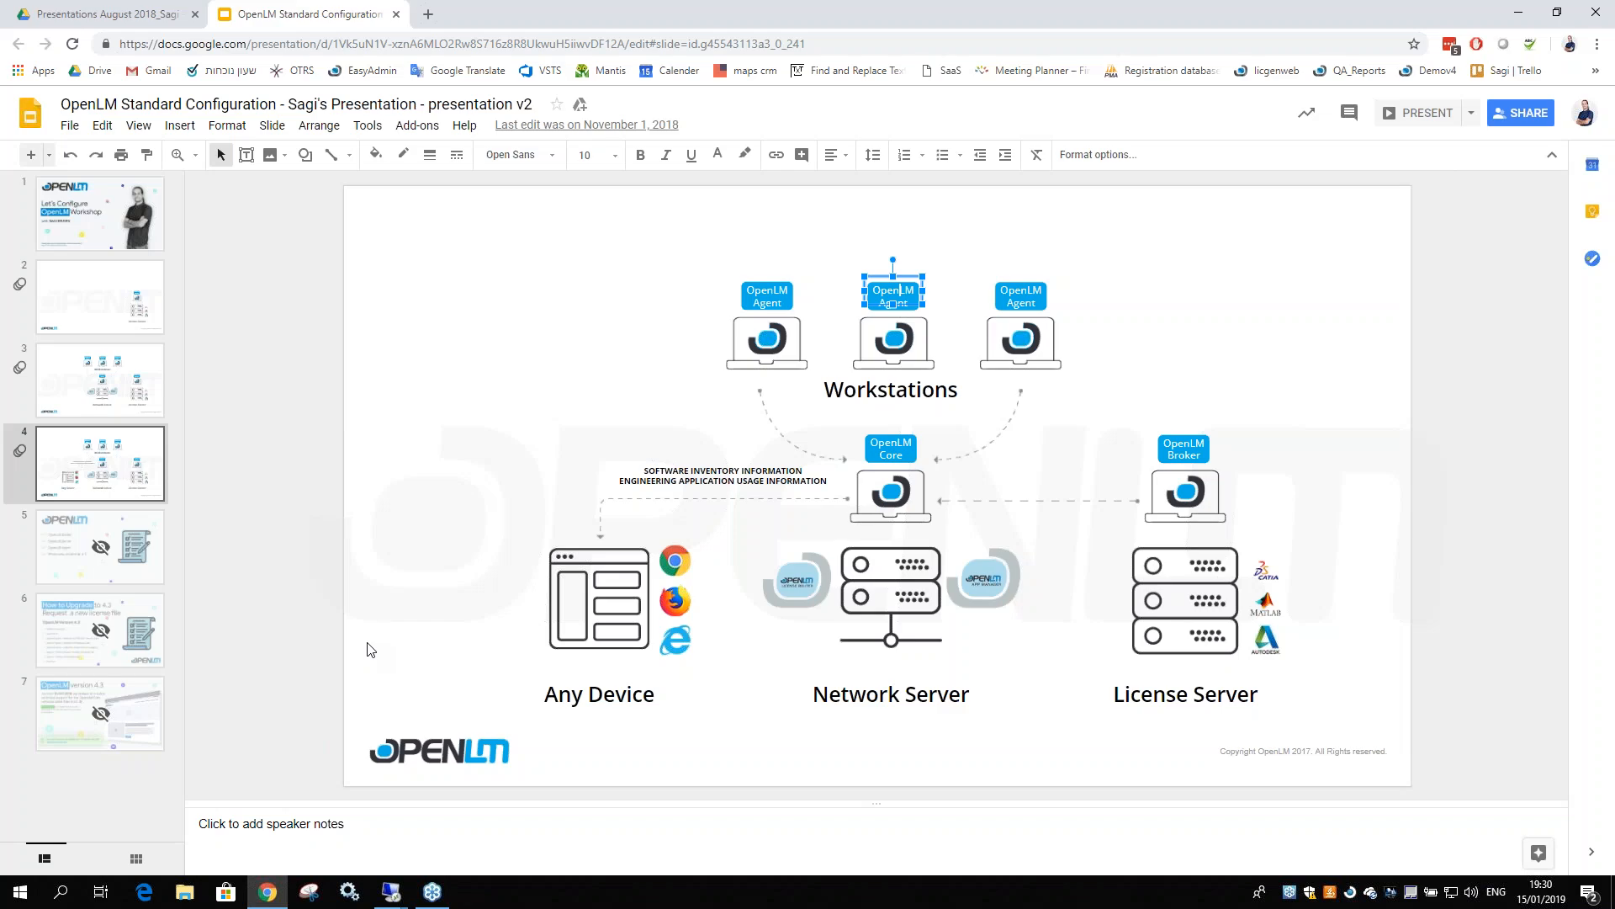
{"action": "left_click", "coordinate": [429, 16]}
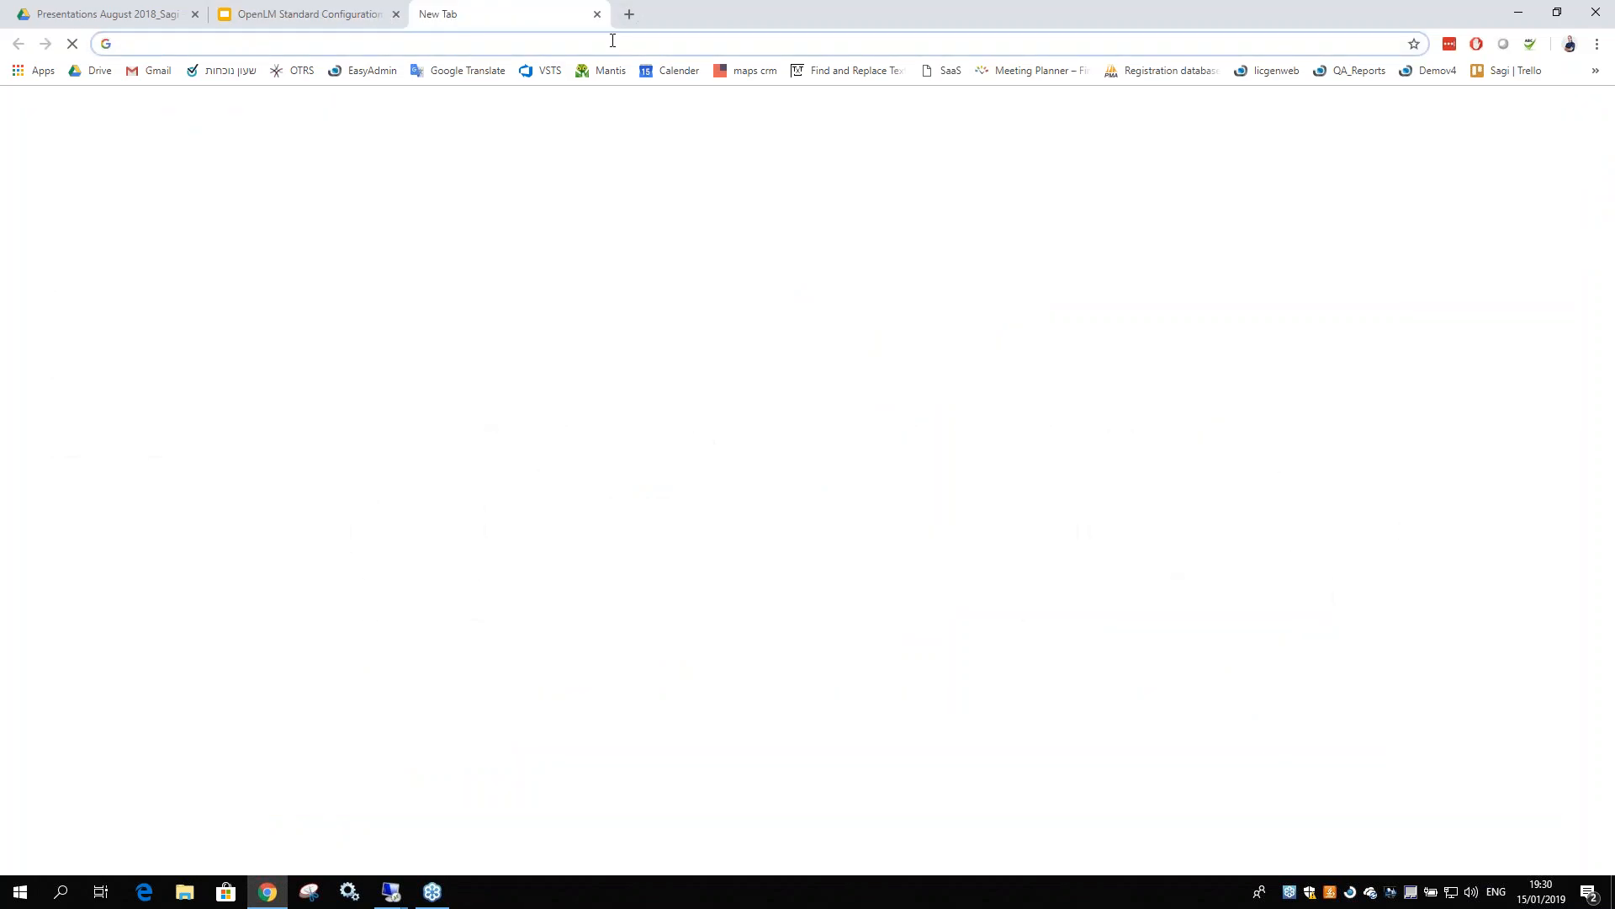
{"action": "type", "text": "openlm.com"}
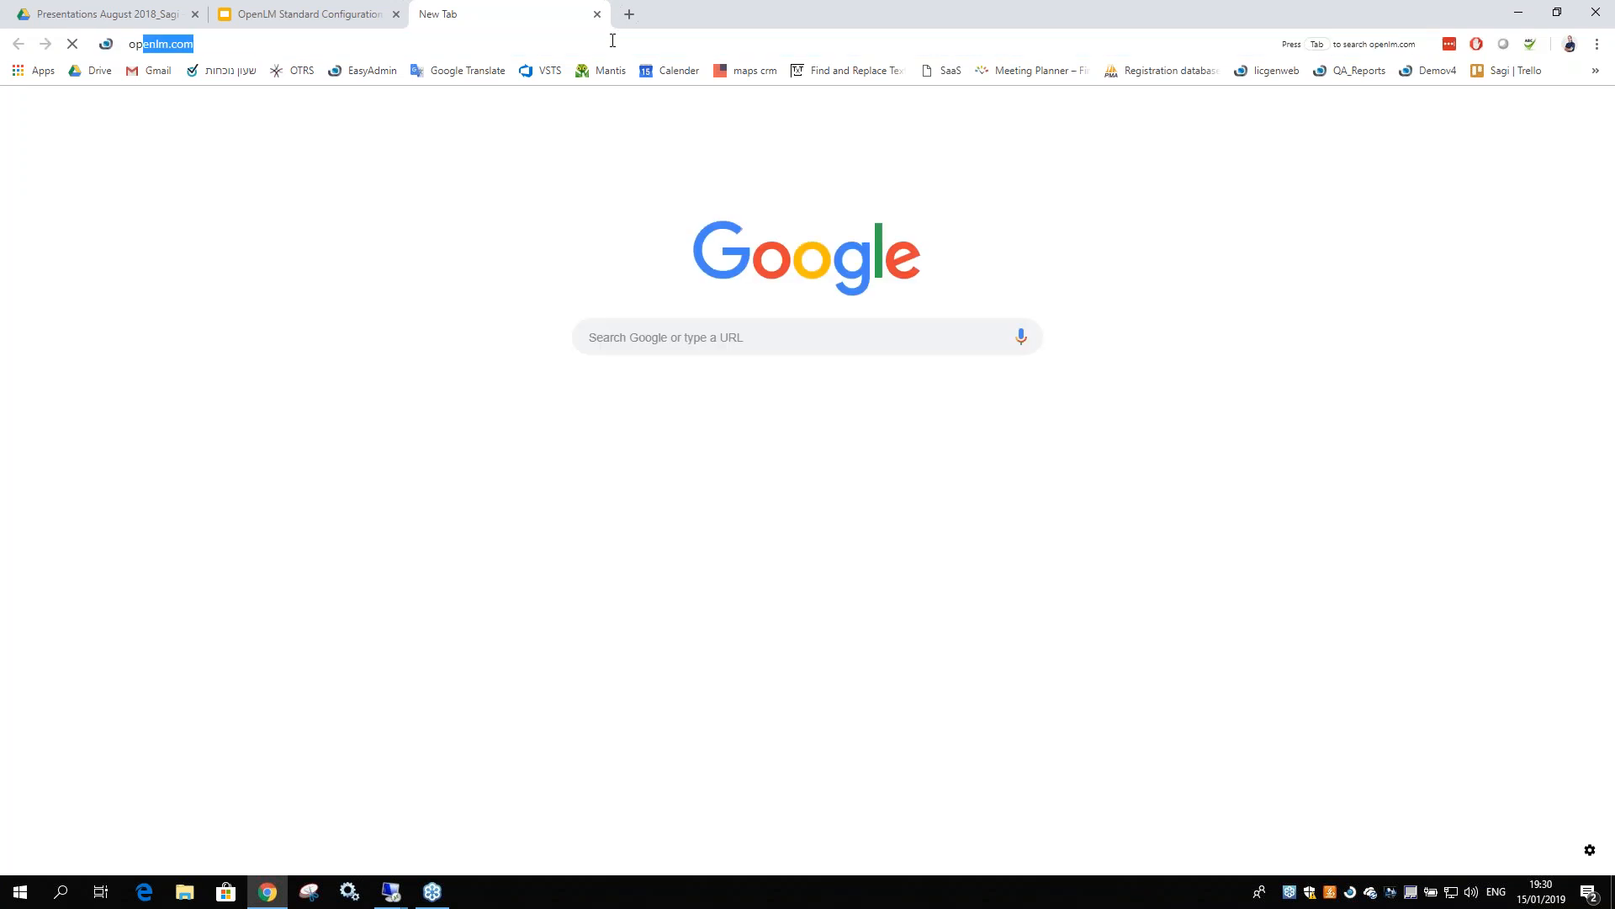
{"action": "key", "text": "Return"}
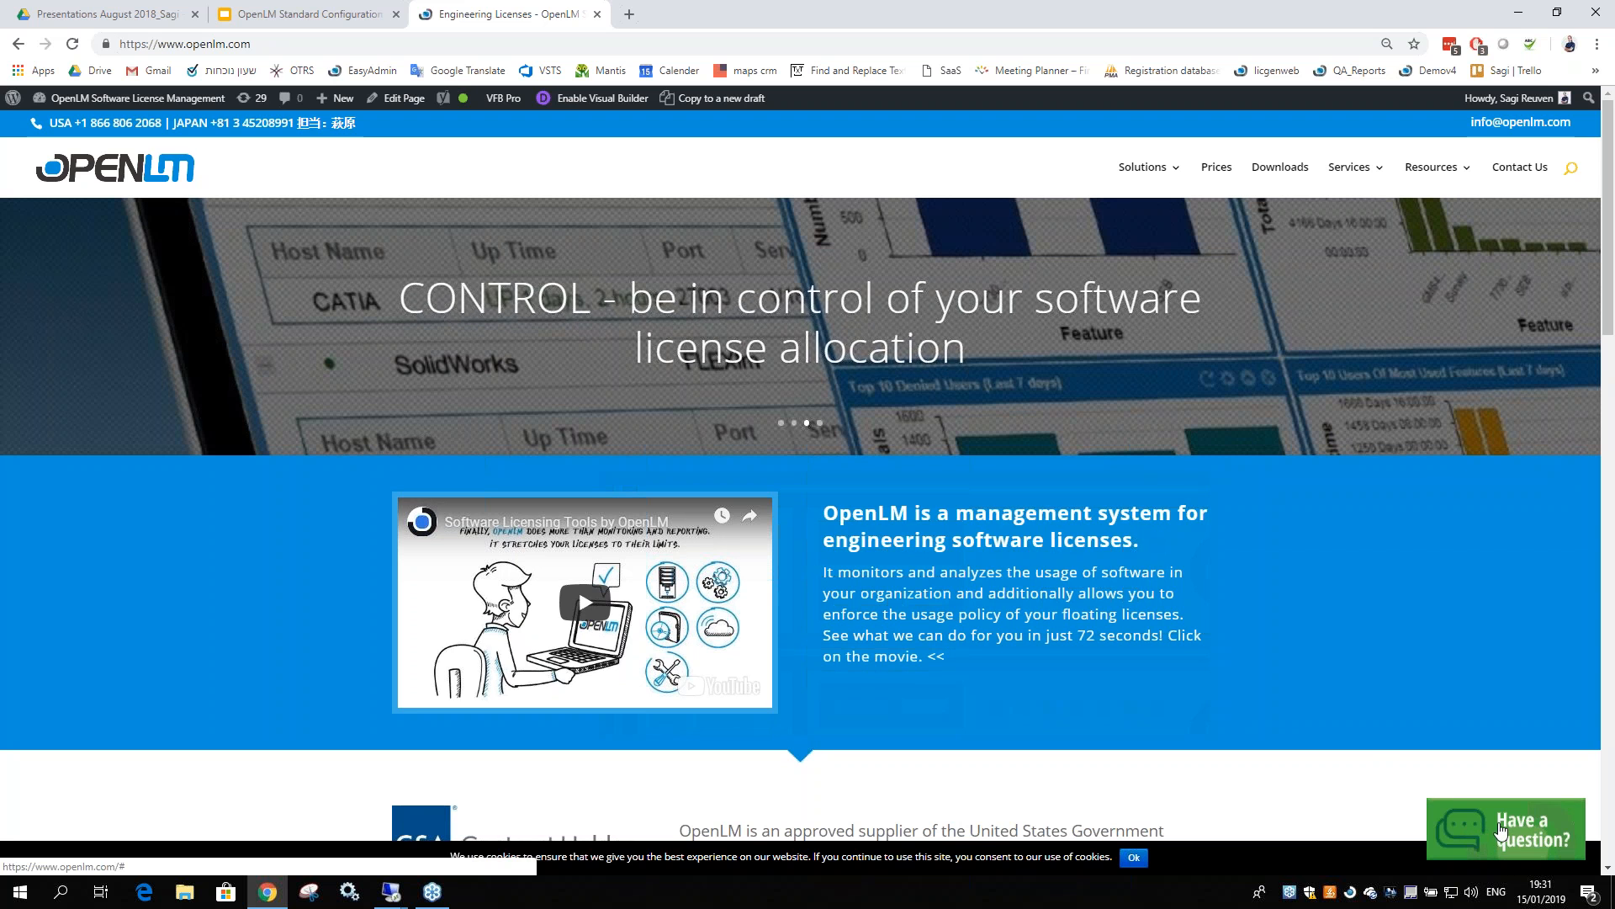
{"action": "left_click", "coordinate": [1500, 831]}
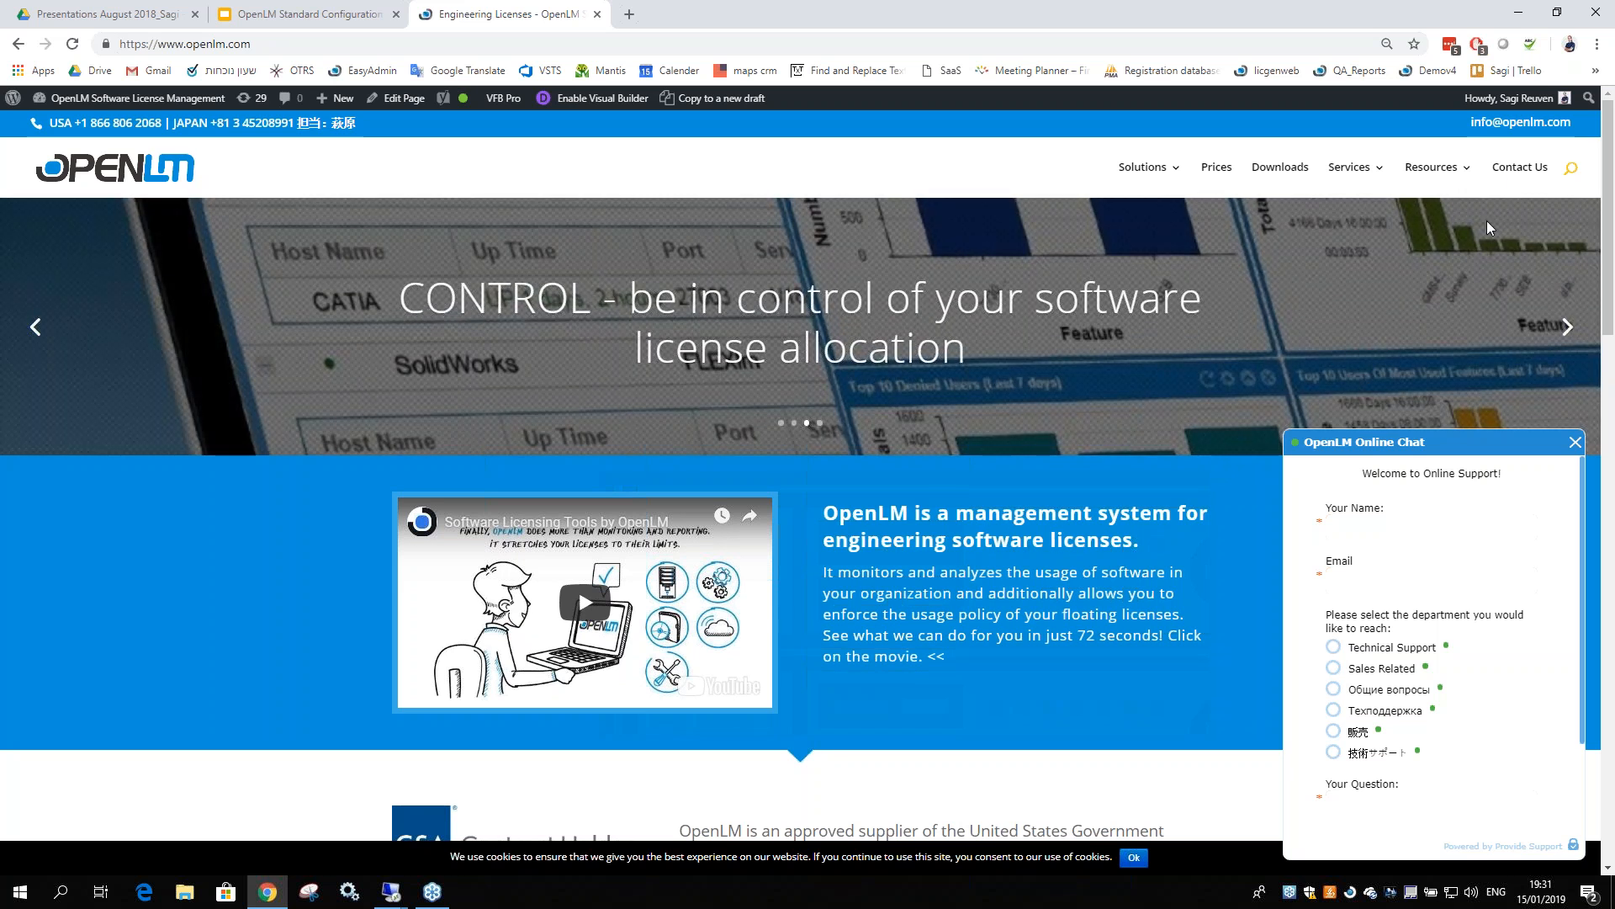
Go to the Contact Us page and scroll through the offices and distributors by country
{"action": "left_click", "coordinate": [1512, 174]}
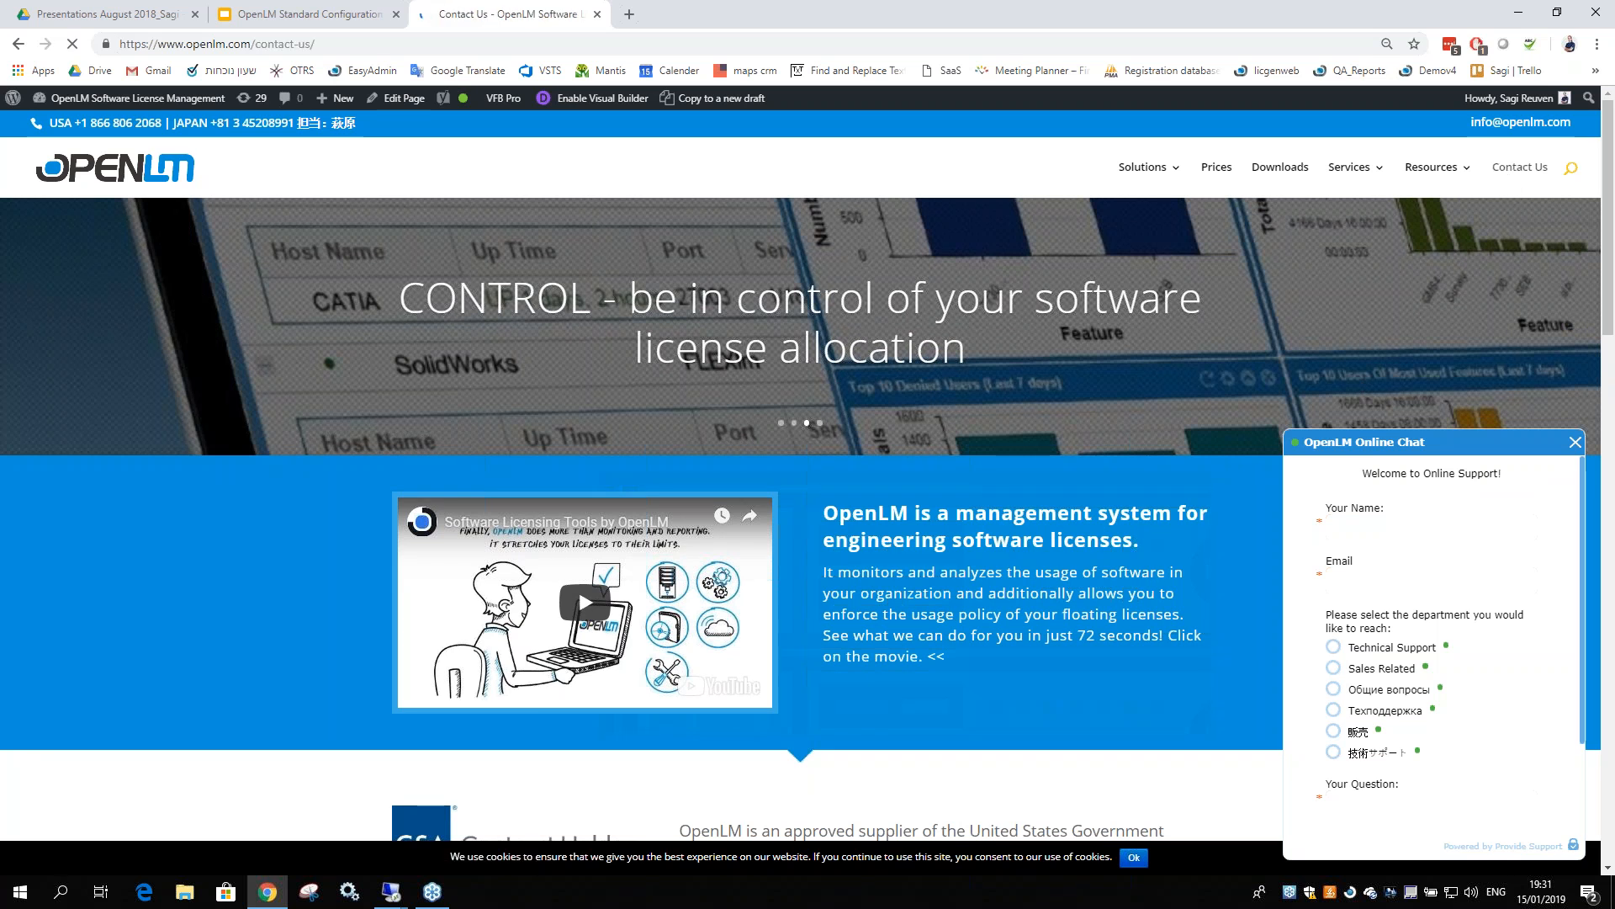
{"action": "scroll", "coordinate": [892, 487], "scroll_direction": "down", "scroll_amount": 3}
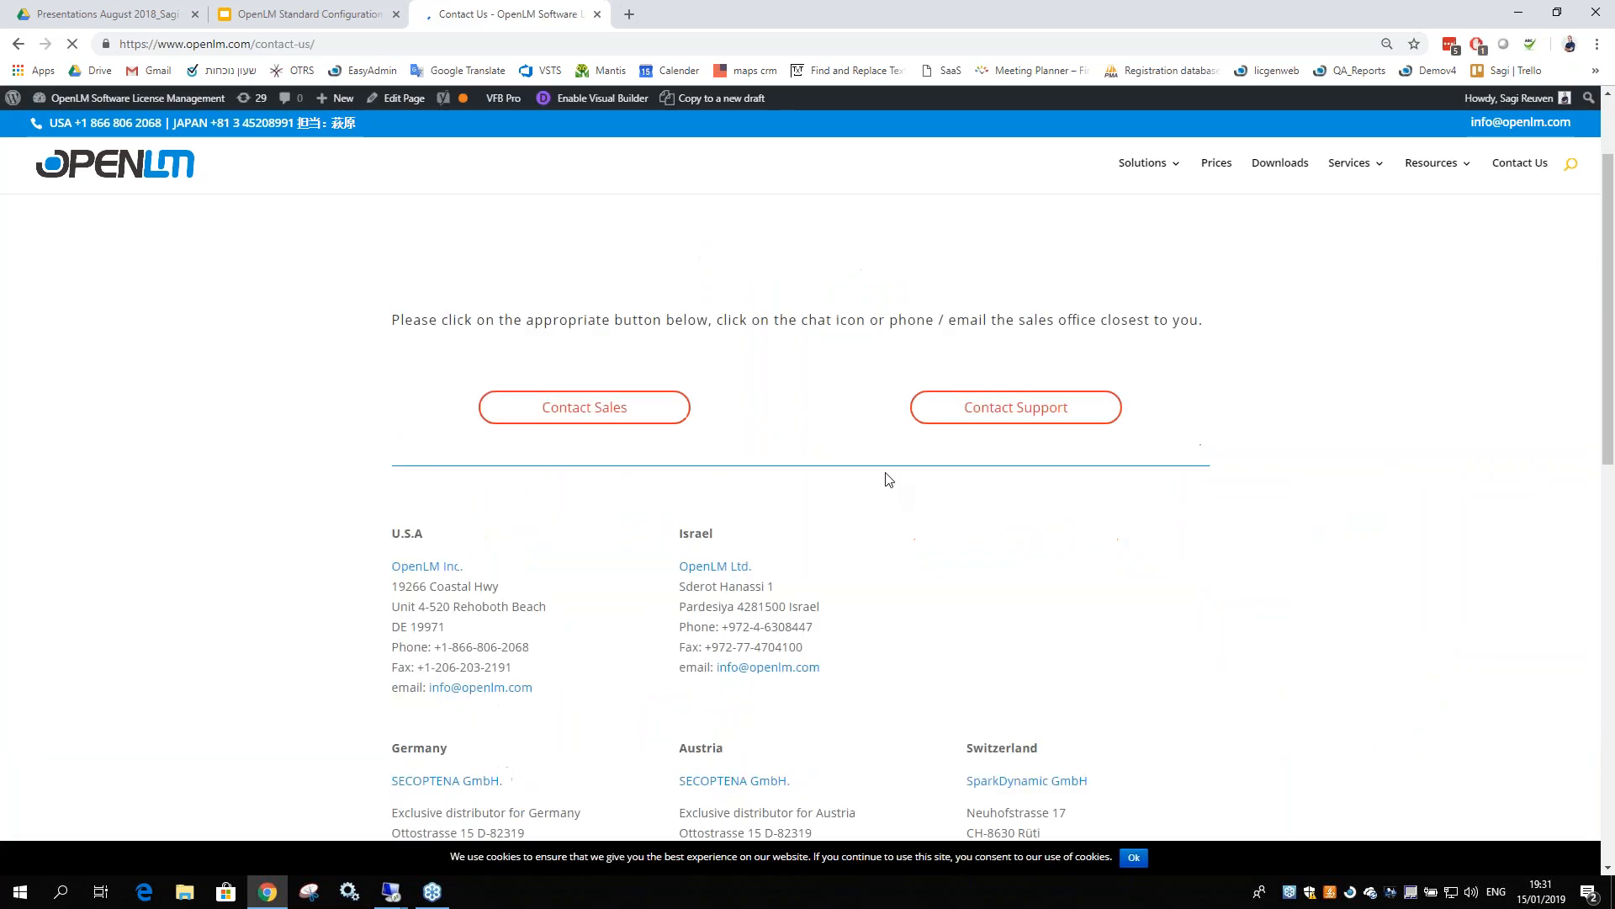
{"action": "scroll", "coordinate": [861, 457], "scroll_direction": "down", "scroll_amount": 8}
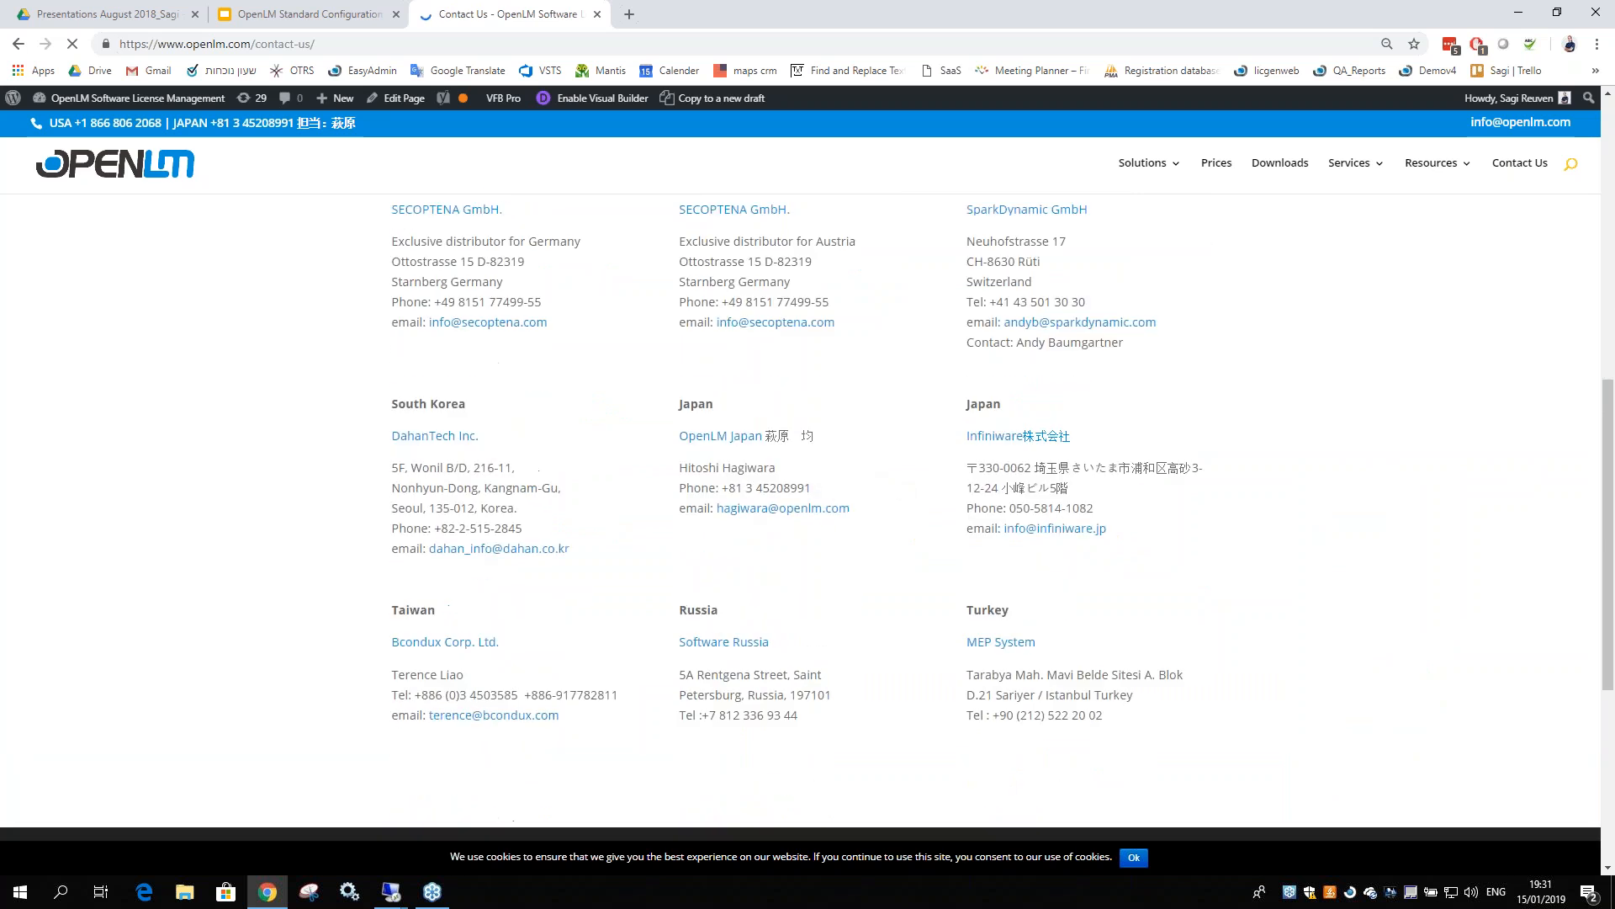
{"action": "scroll", "coordinate": [800, 481], "scroll_direction": "up", "scroll_amount": 15}
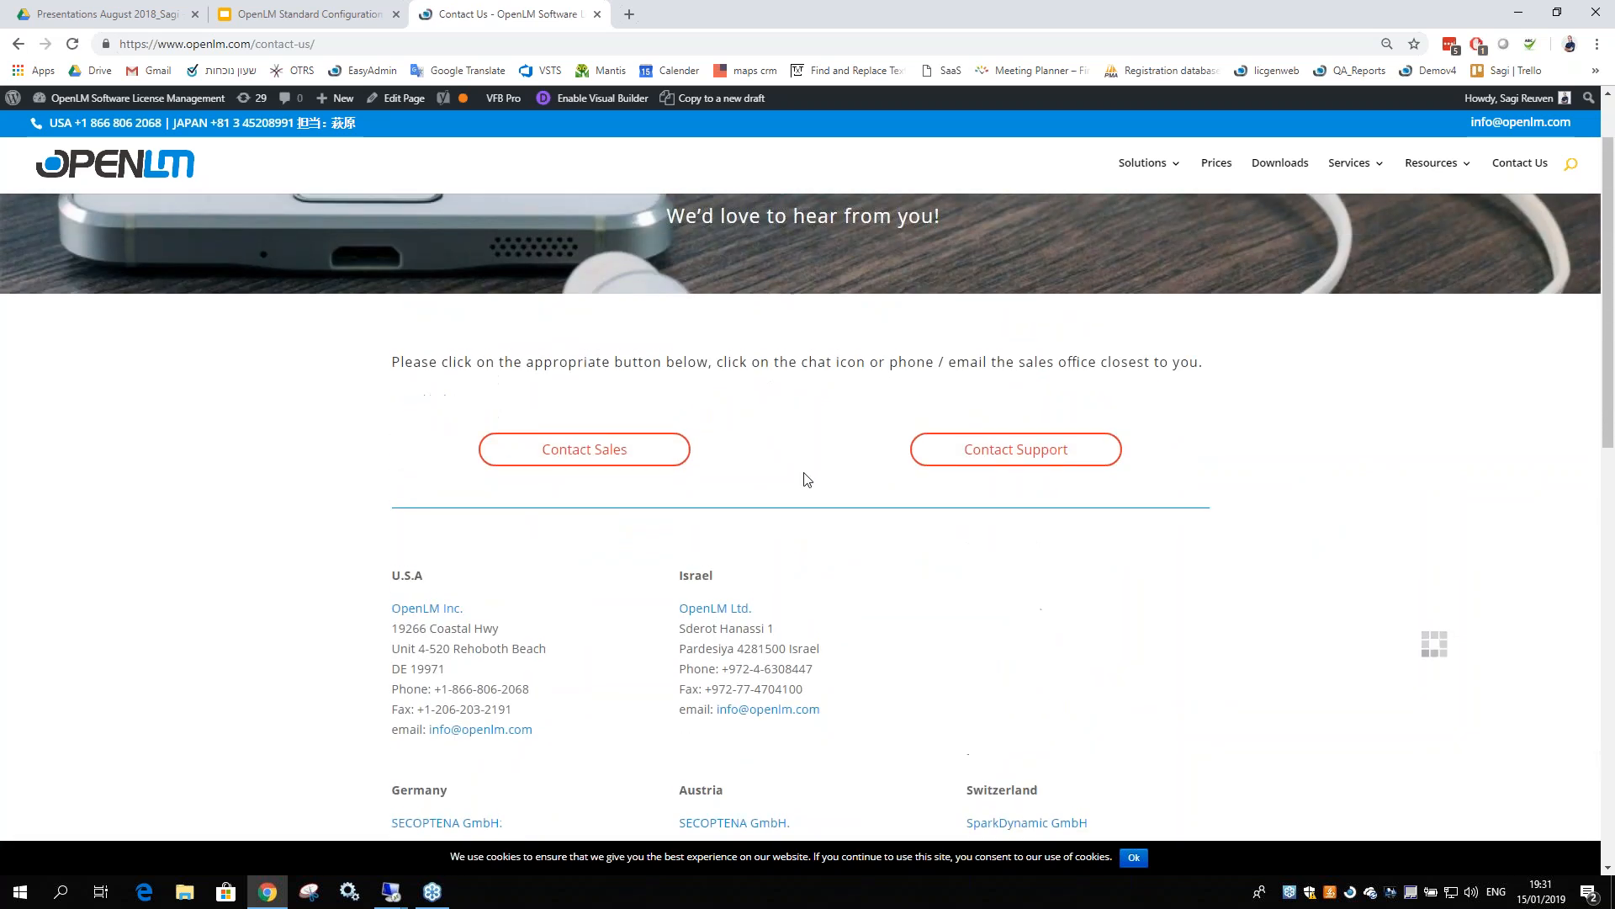
{"action": "scroll", "coordinate": [800, 481], "scroll_direction": "down", "scroll_amount": 6}
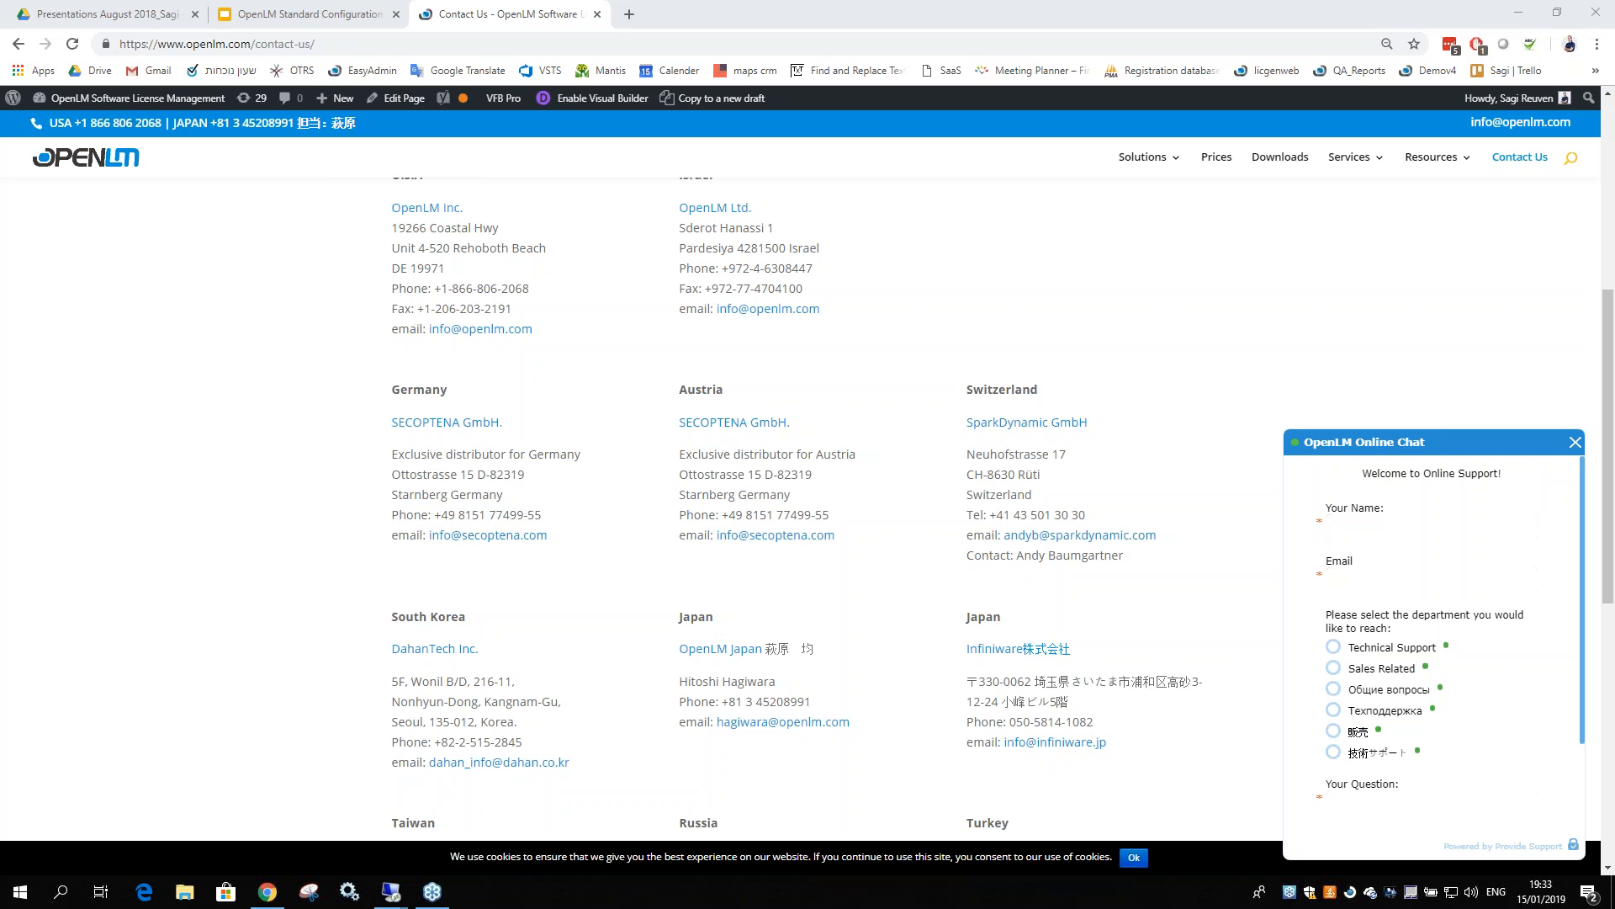
Search the OpenLM site for 'bundle'
{"action": "left_click", "coordinate": [1570, 158]}
{"action": "left_click", "coordinate": [1433, 160]}
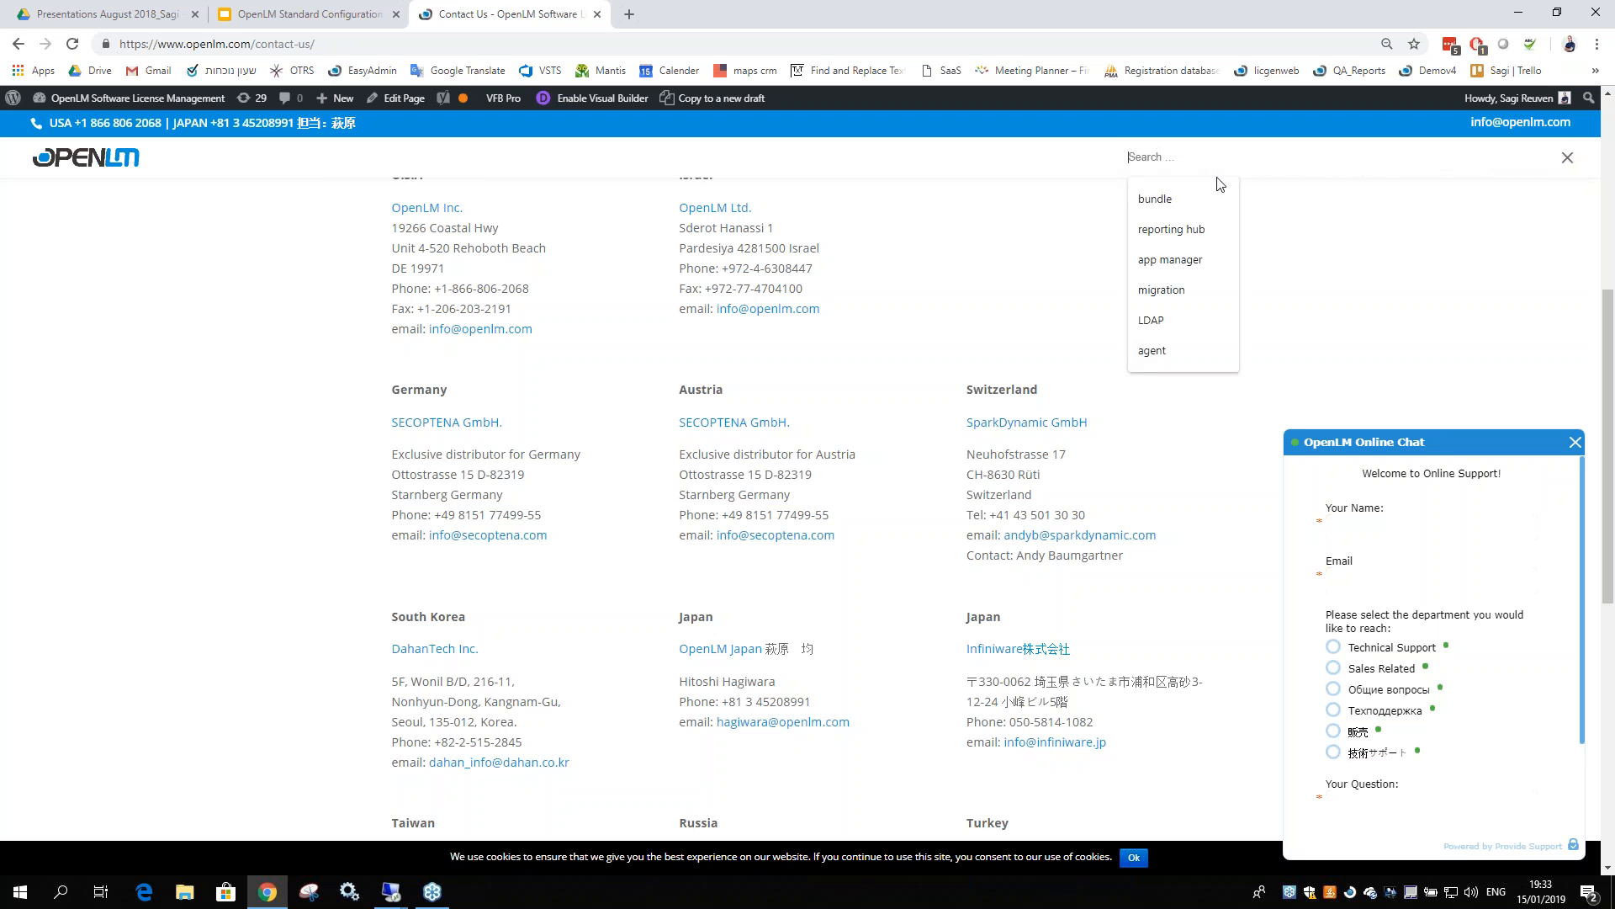
{"action": "left_click", "coordinate": [904, 160]}
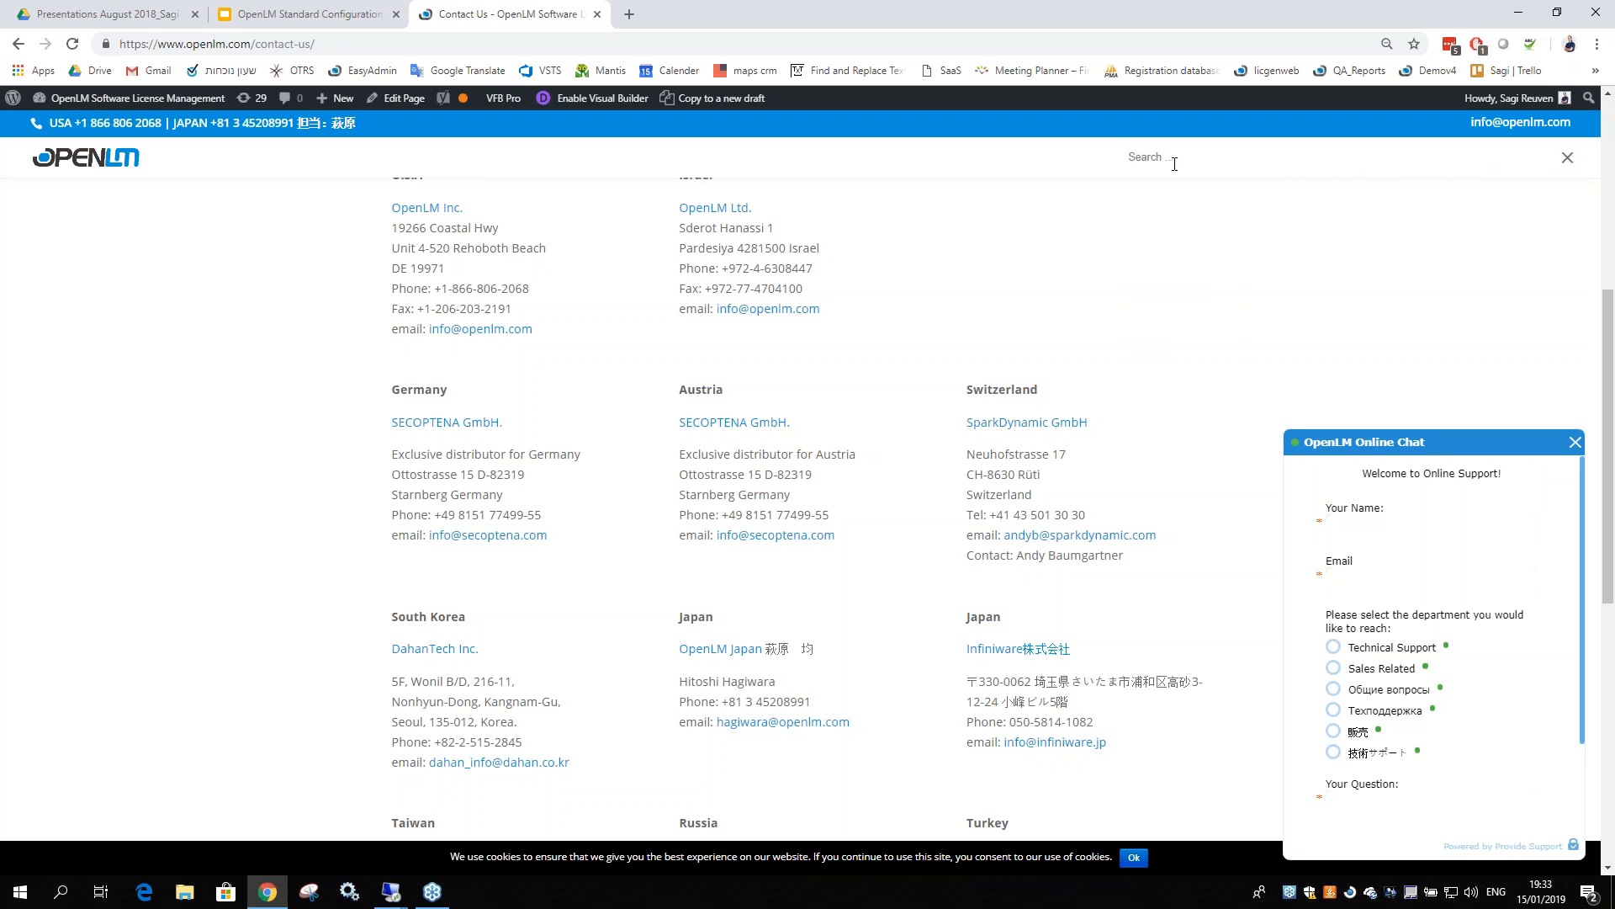
{"action": "left_click", "coordinate": [1567, 160]}
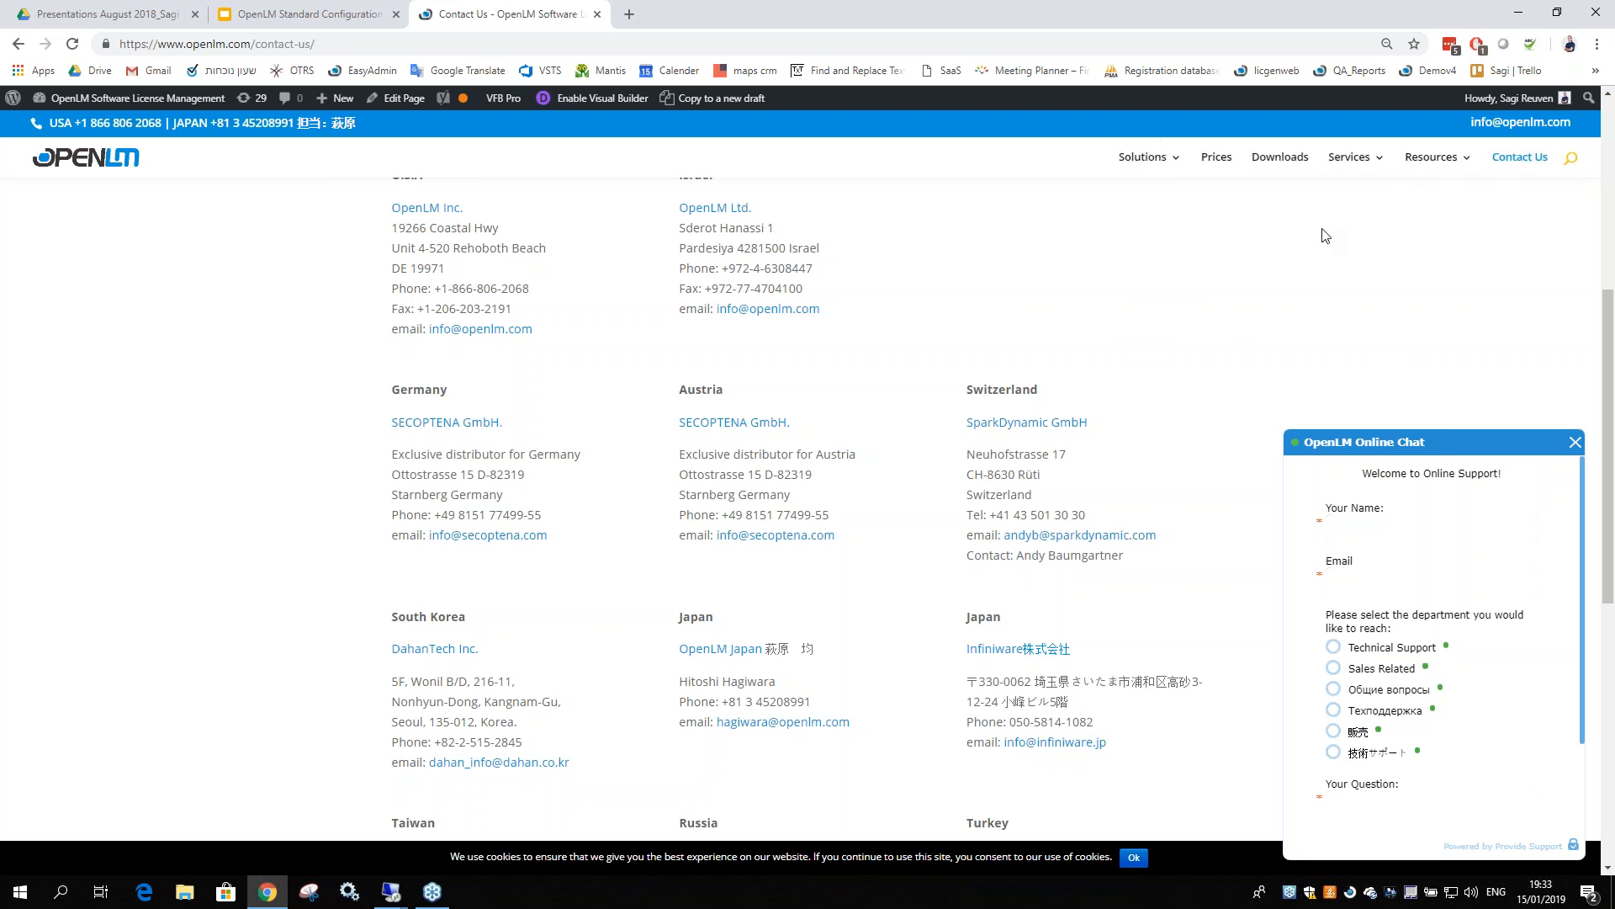
{"action": "left_click", "coordinate": [1571, 159]}
{"action": "left_click", "coordinate": [1188, 190]}
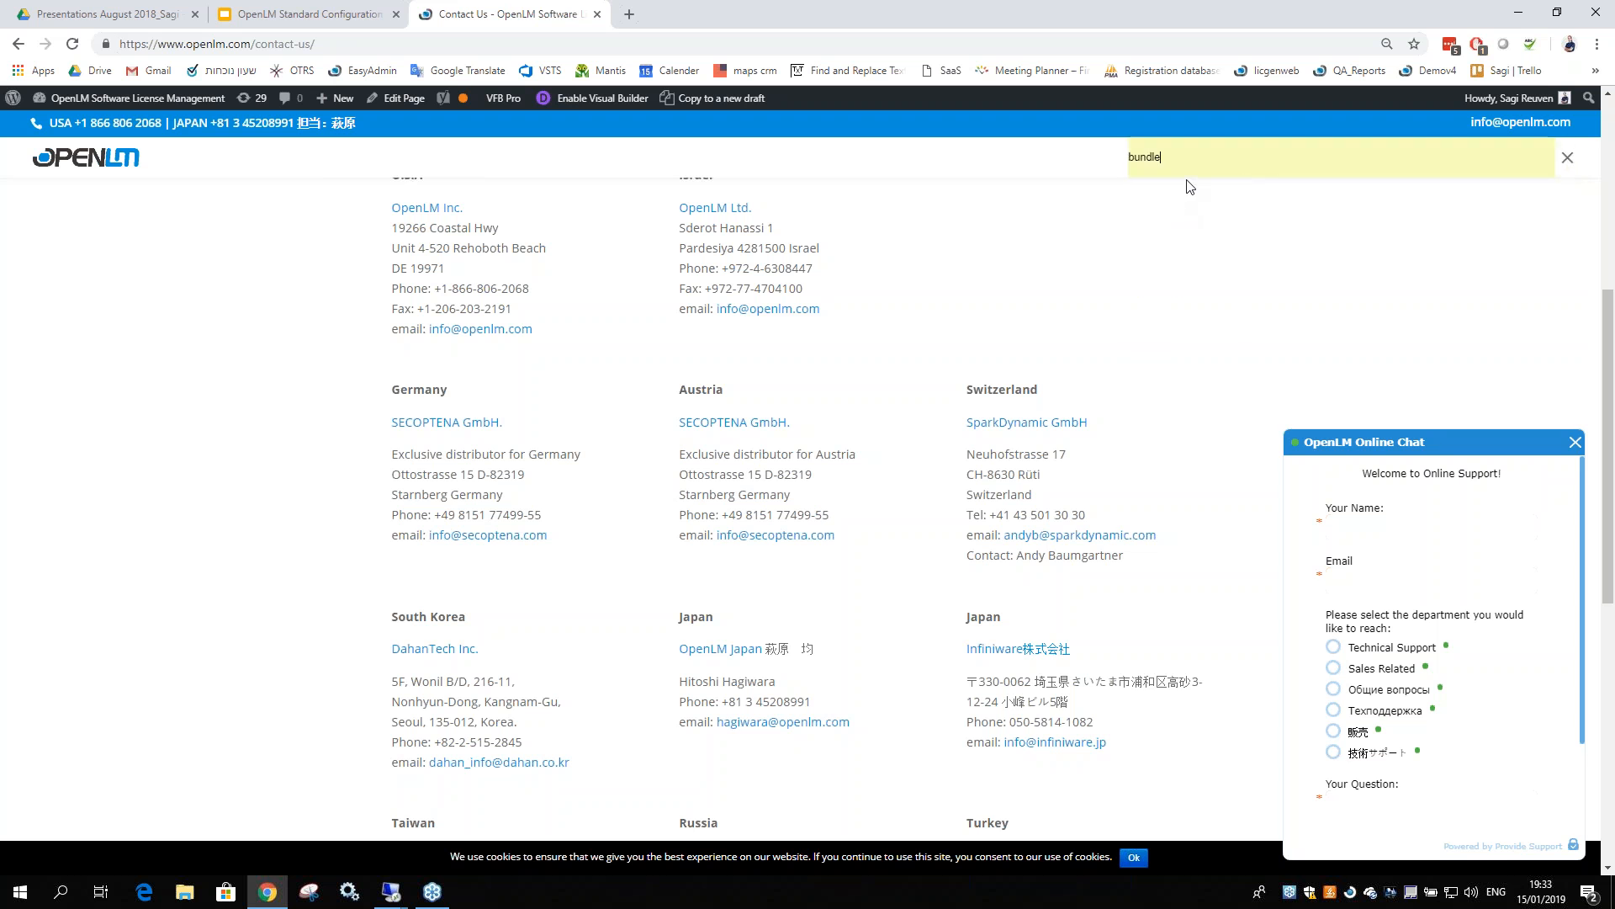
{"action": "key", "text": "Return"}
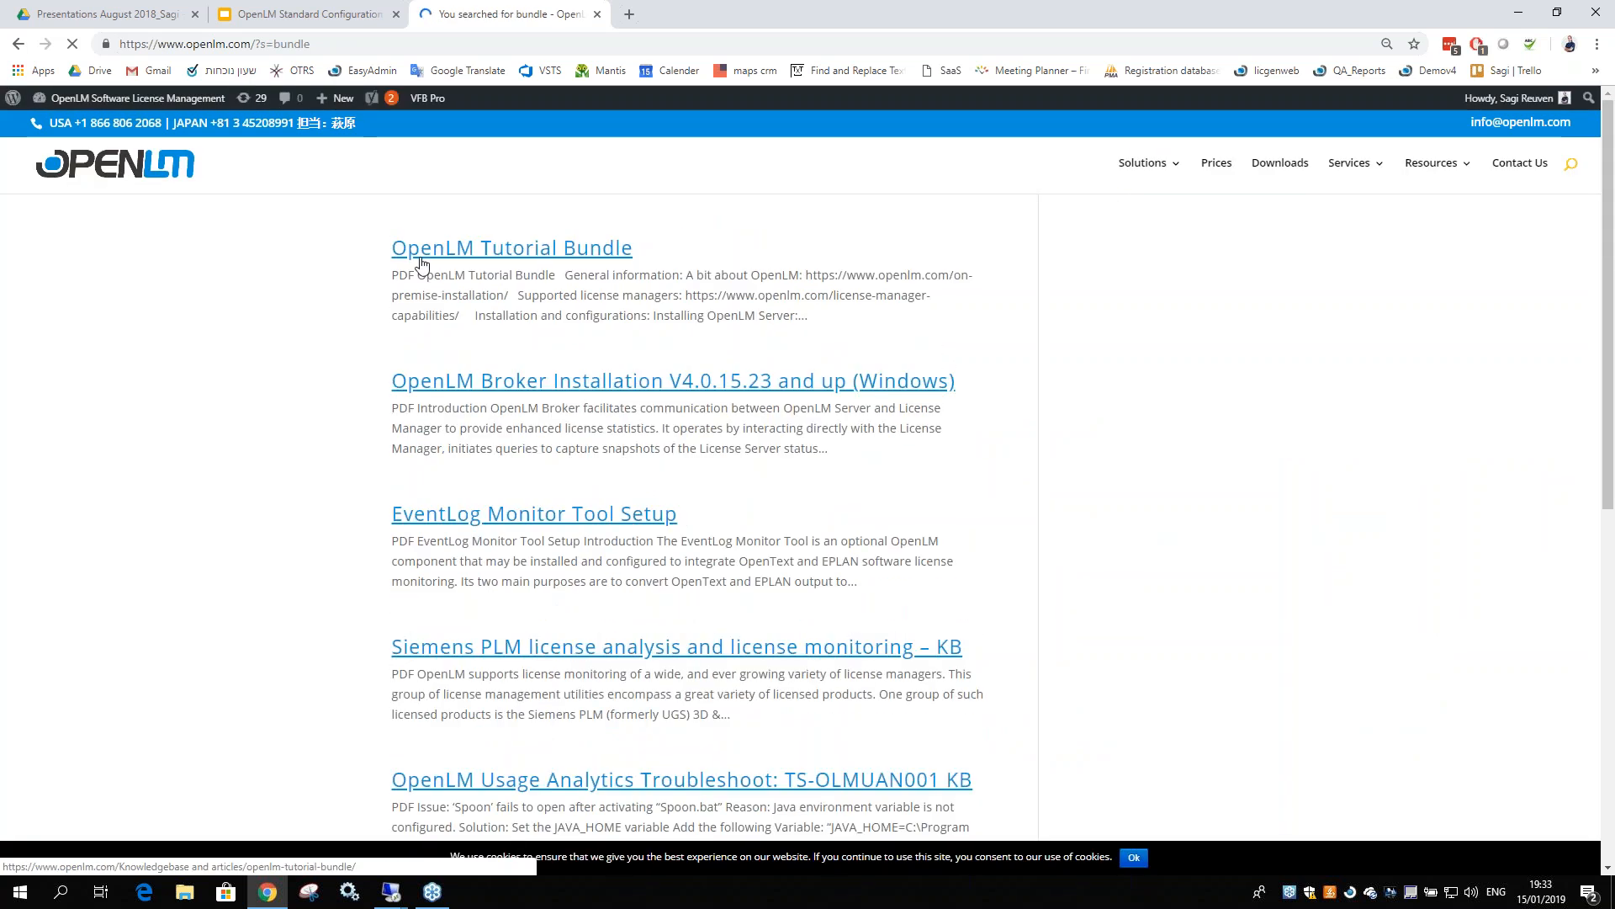
Open the OpenLM Tutorial Bundle article and highlight its recorded webinars line
{"action": "left_click_drag", "start_coordinate": [393, 247], "coordinate": [621, 249]}
{"action": "left_click", "coordinate": [591, 251]}
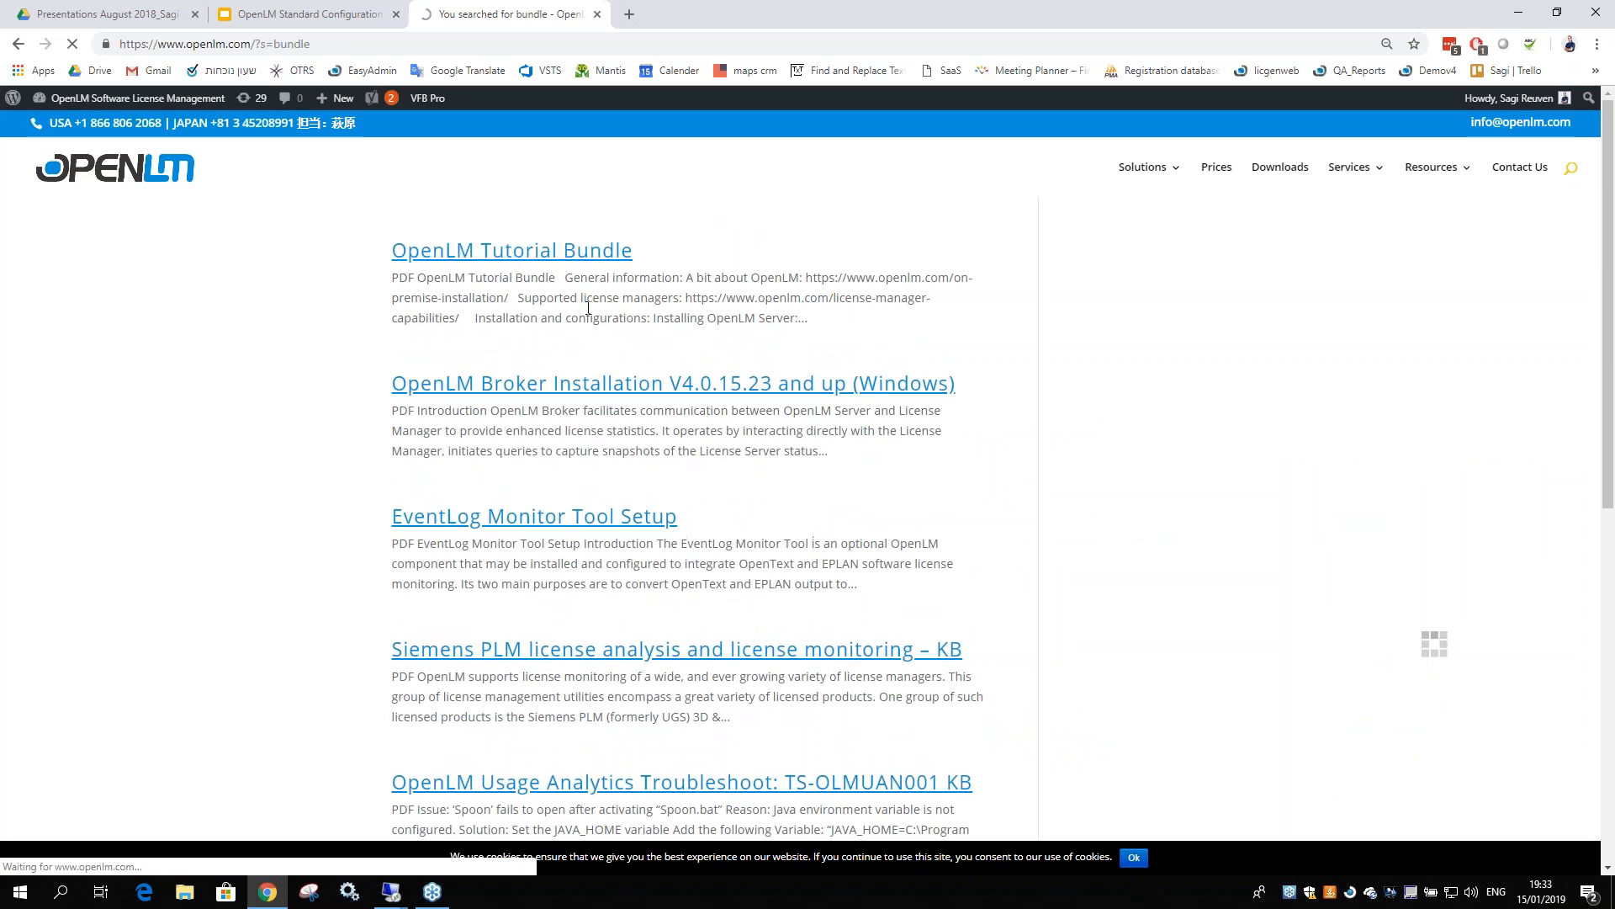
{"action": "scroll", "coordinate": [539, 353], "scroll_direction": "down", "scroll_amount": 15}
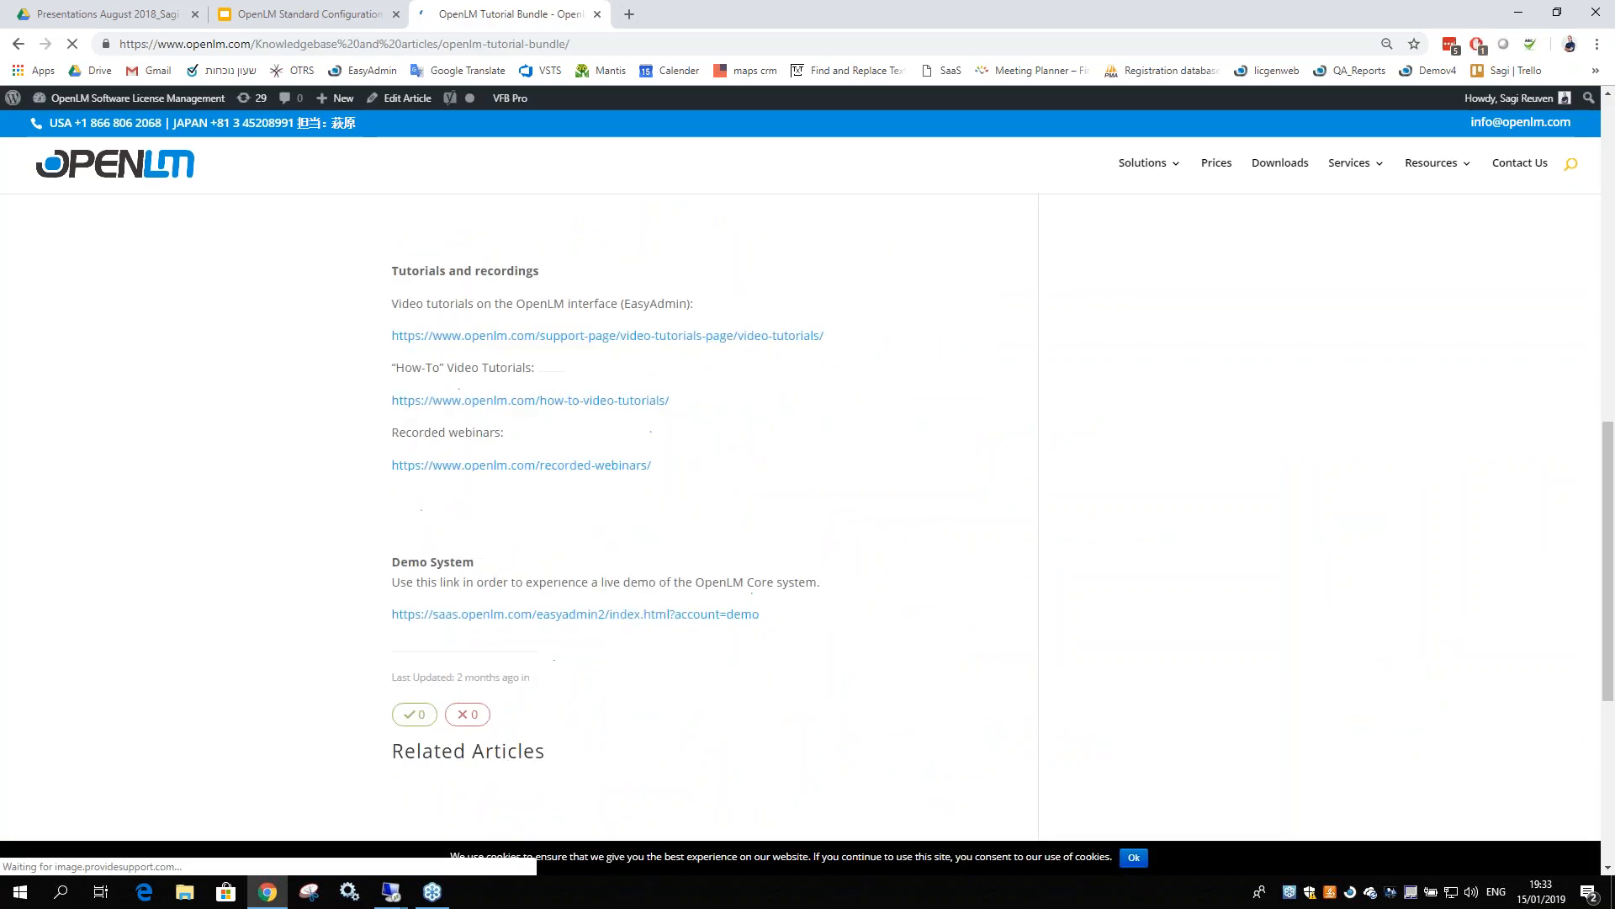
{"action": "scroll", "coordinate": [493, 443], "scroll_direction": "down", "scroll_amount": 4}
{"action": "scroll", "coordinate": [493, 443], "scroll_direction": "up", "scroll_amount": 4}
{"action": "left_click_drag", "start_coordinate": [406, 451], "coordinate": [505, 452]}
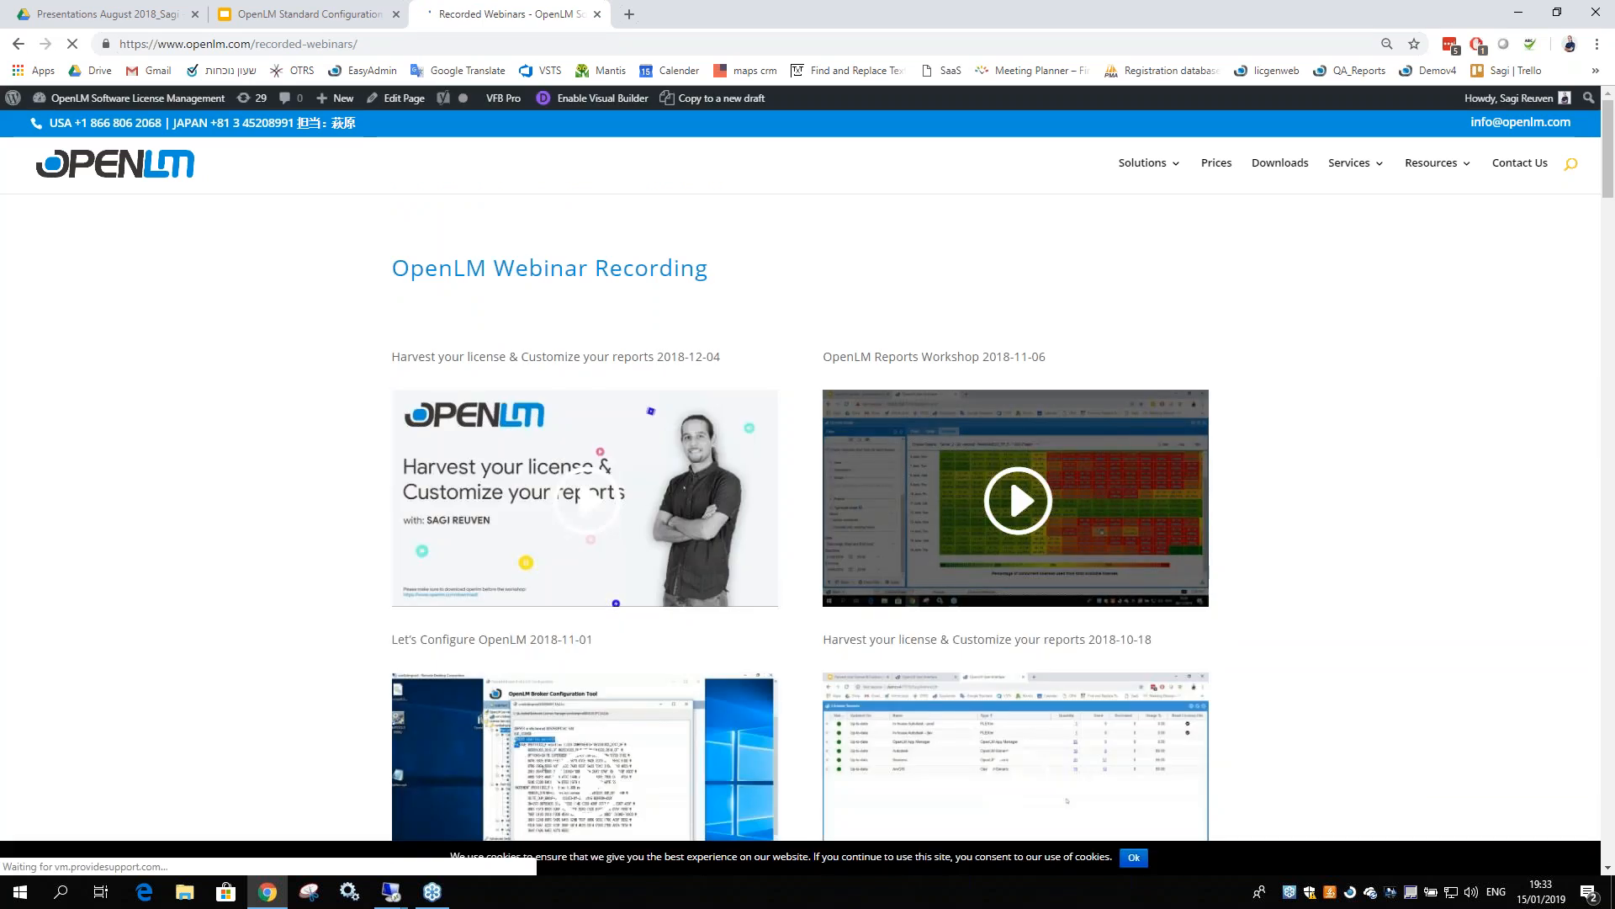
{"action": "scroll", "coordinate": [926, 429], "scroll_direction": "down", "scroll_amount": 2}
{"action": "scroll", "coordinate": [925, 429], "scroll_direction": "down", "scroll_amount": 1}
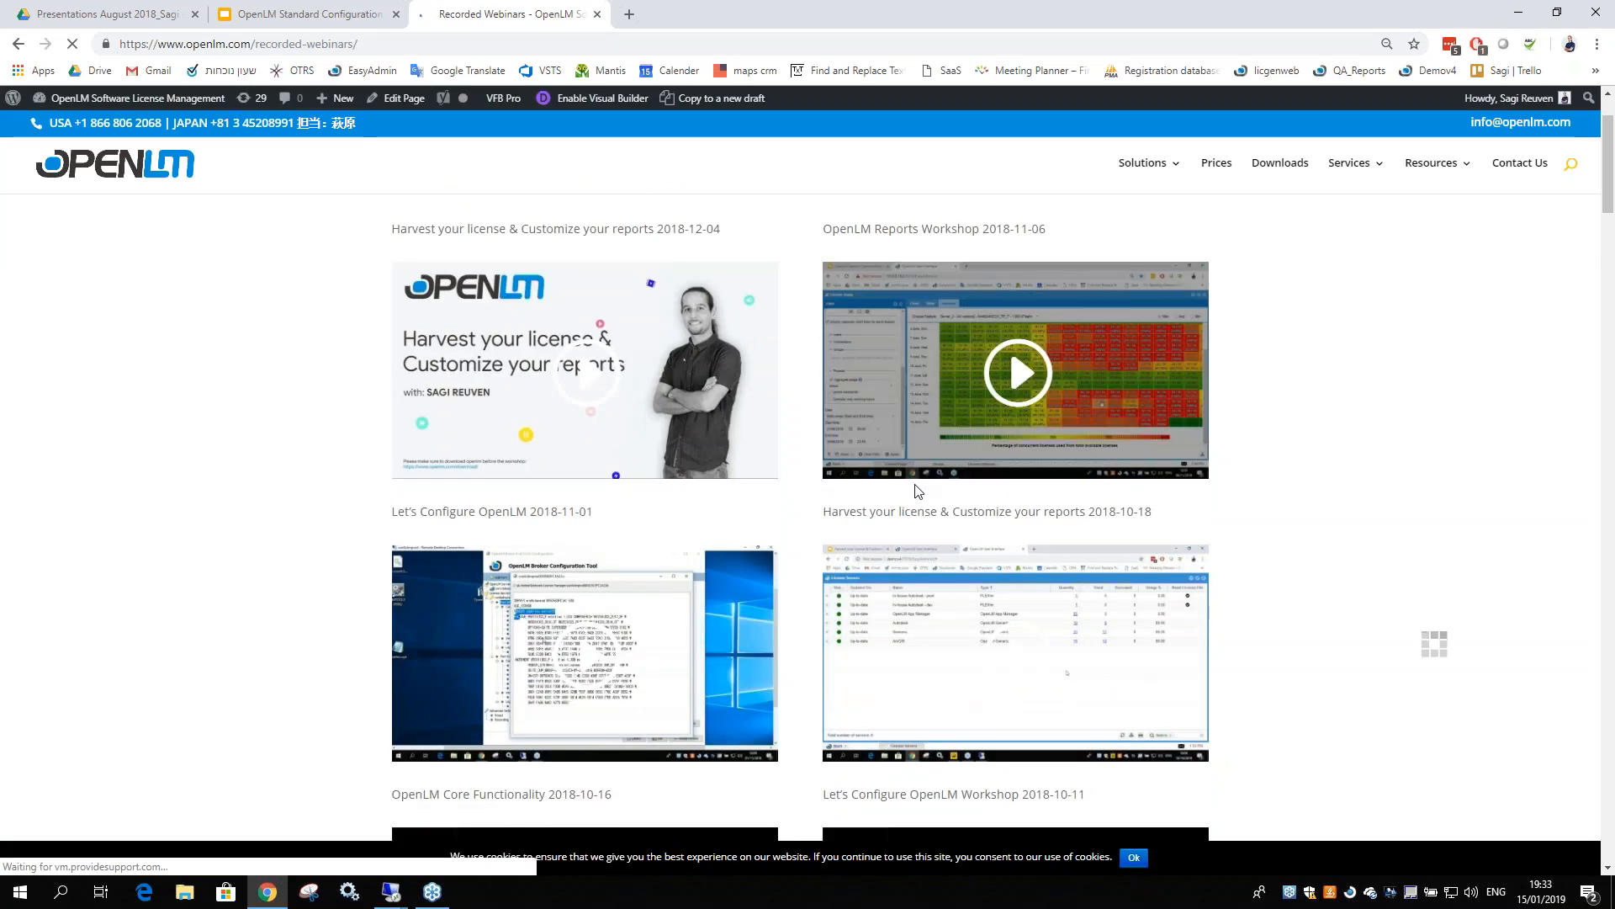
{"action": "scroll", "coordinate": [524, 472], "scroll_direction": "down", "scroll_amount": 1}
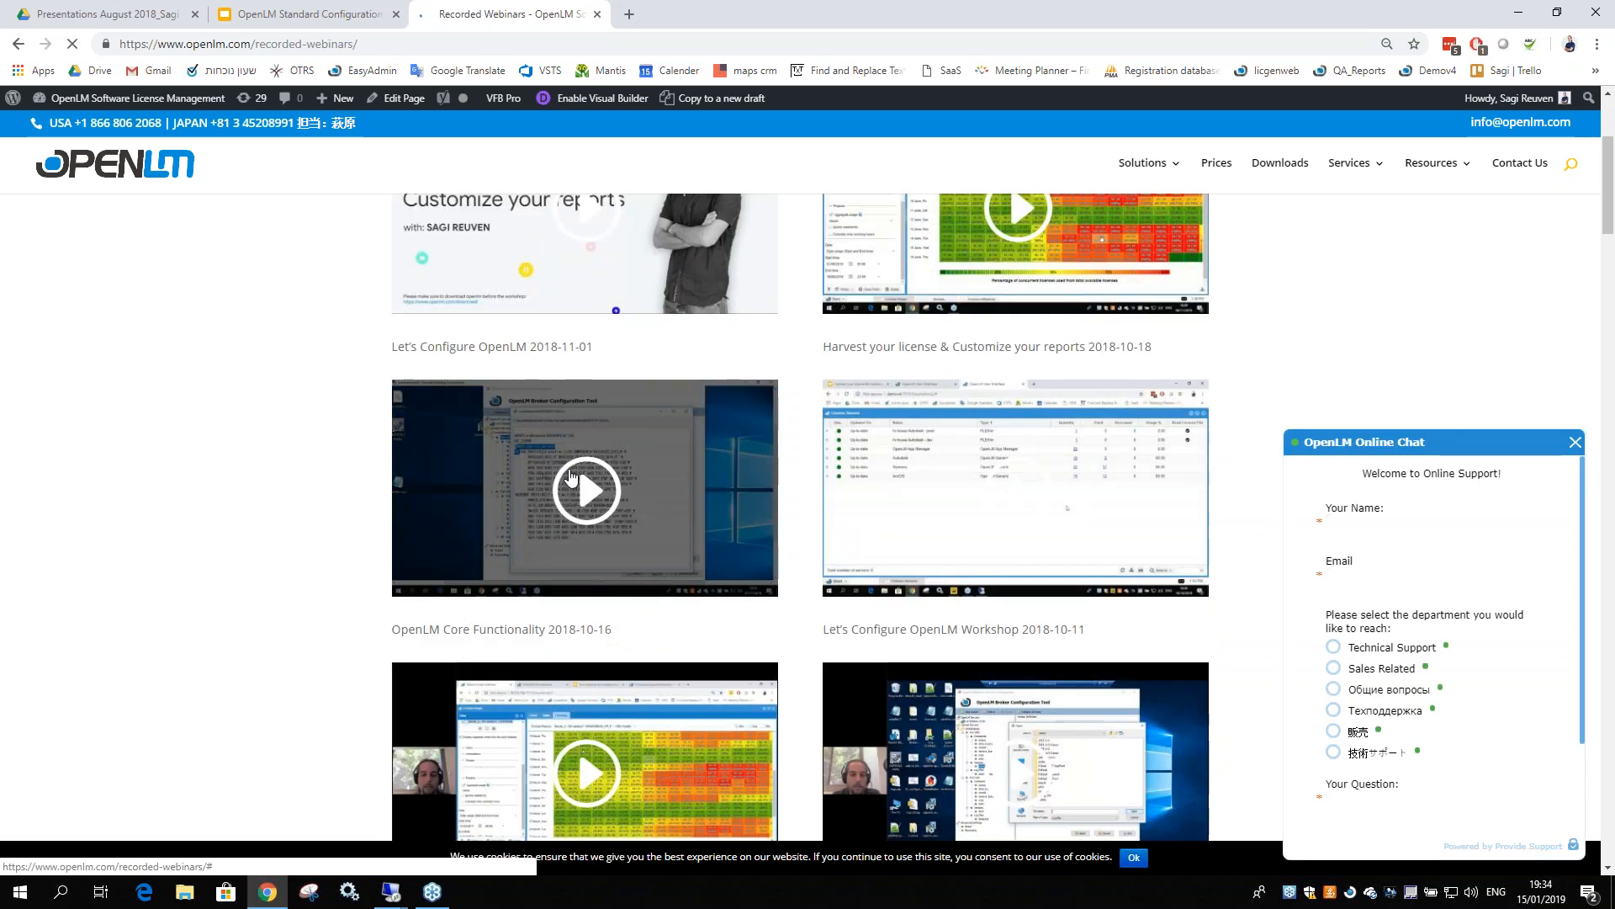
{"action": "scroll", "coordinate": [334, 388], "scroll_direction": "up", "scroll_amount": 3}
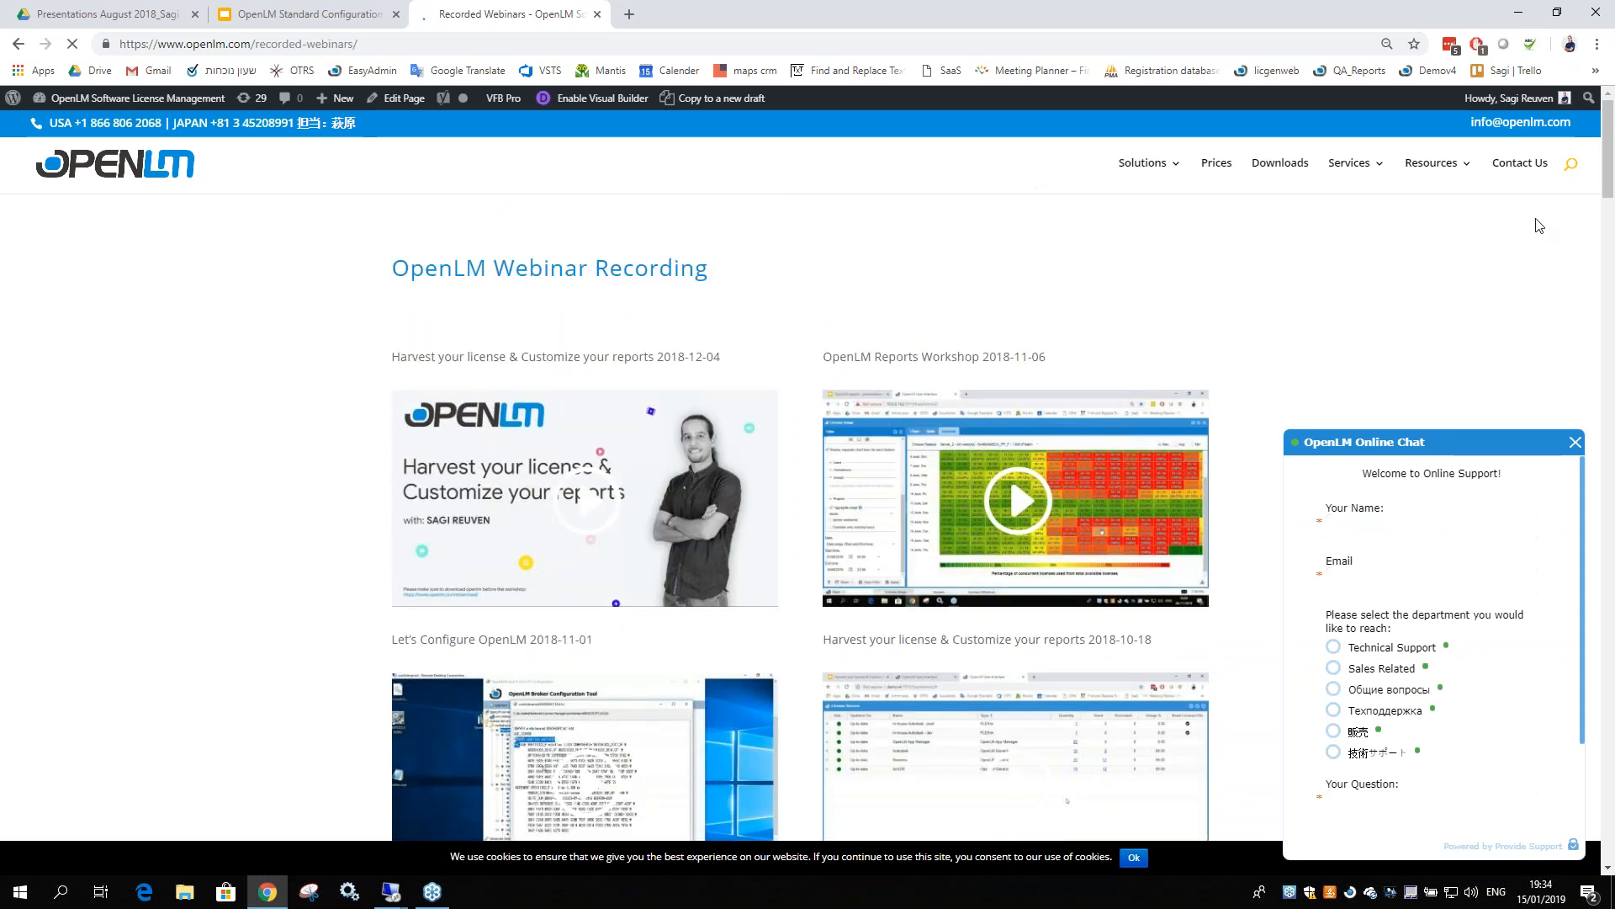
{"action": "left_click", "coordinate": [1166, 168]}
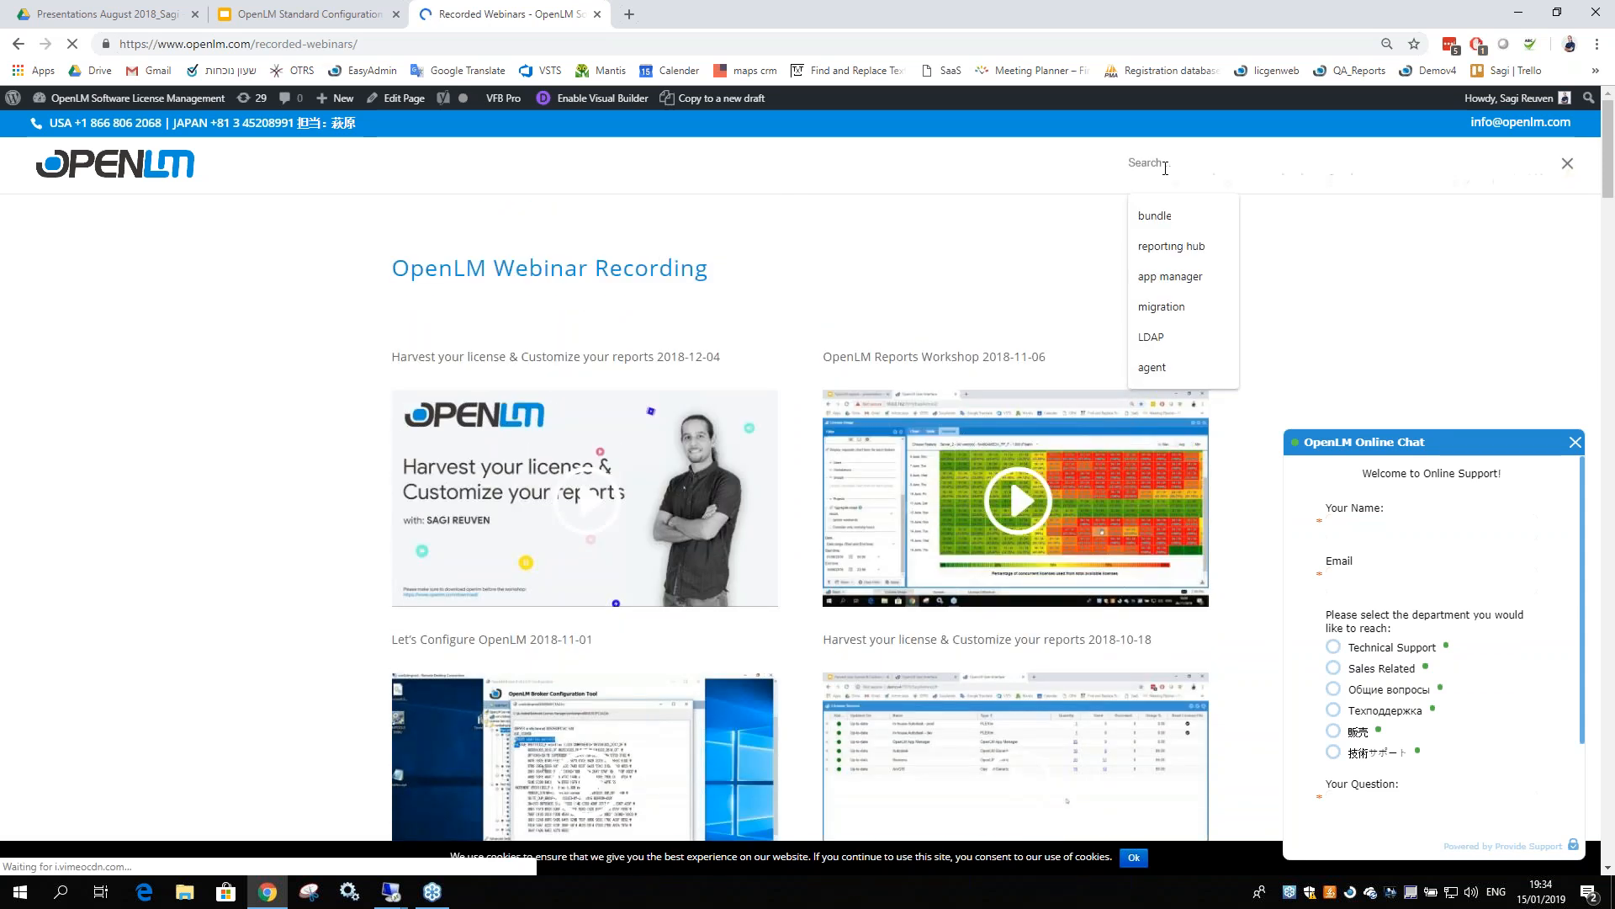
{"action": "left_click", "coordinate": [1081, 315]}
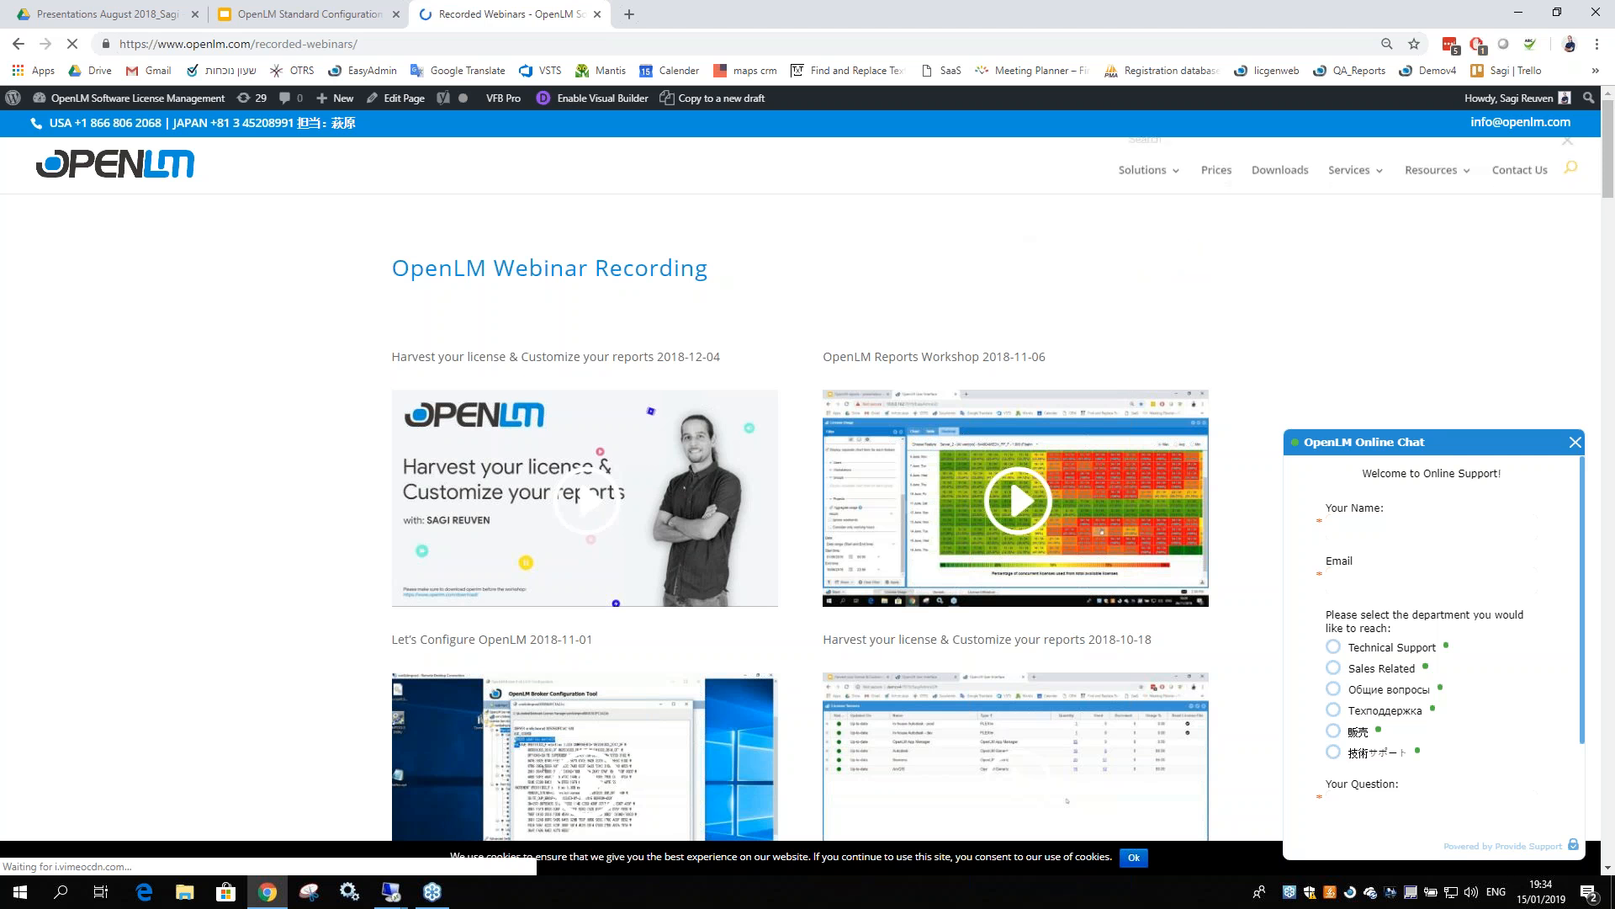